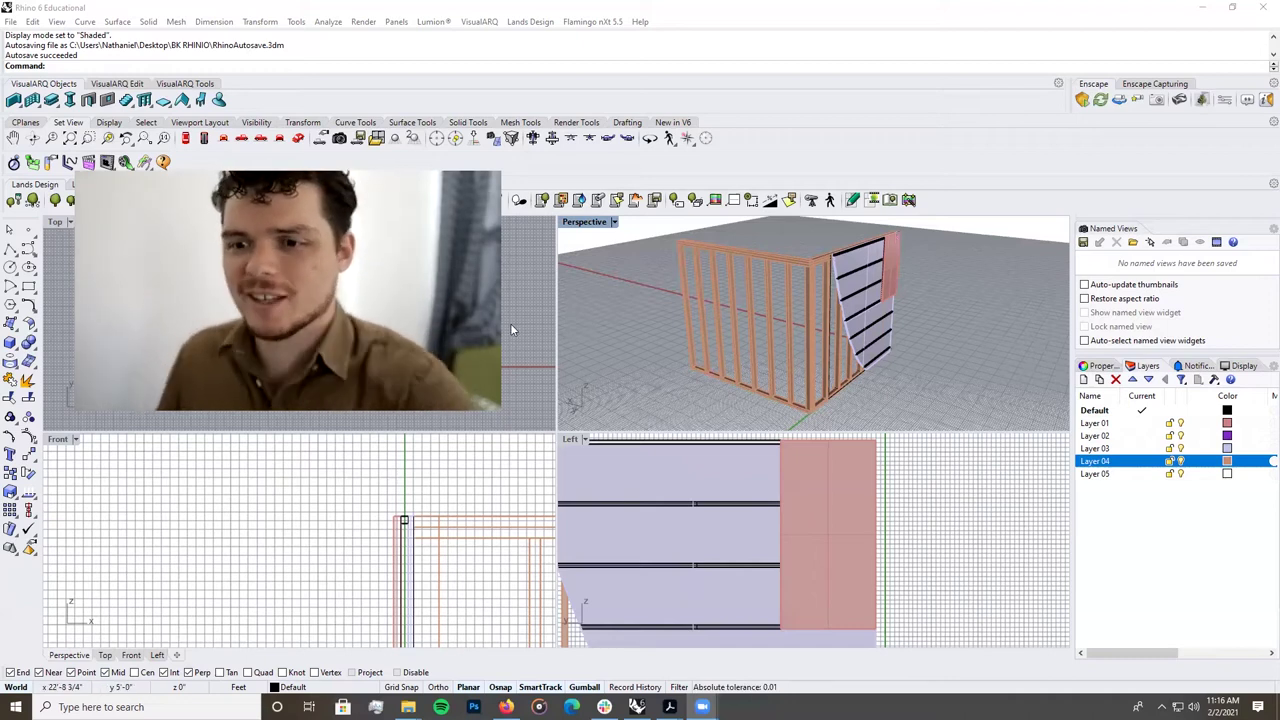
scroll(810, 318, down, 5)
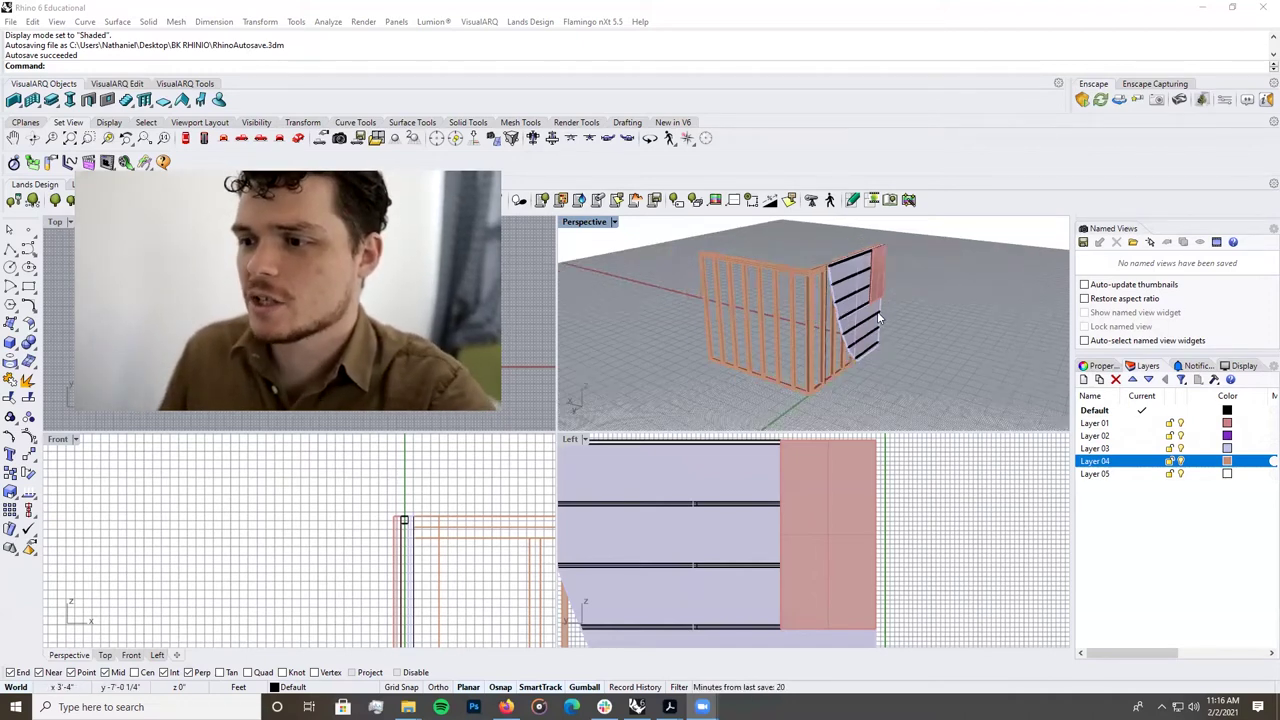
scroll(729, 294, up, 3)
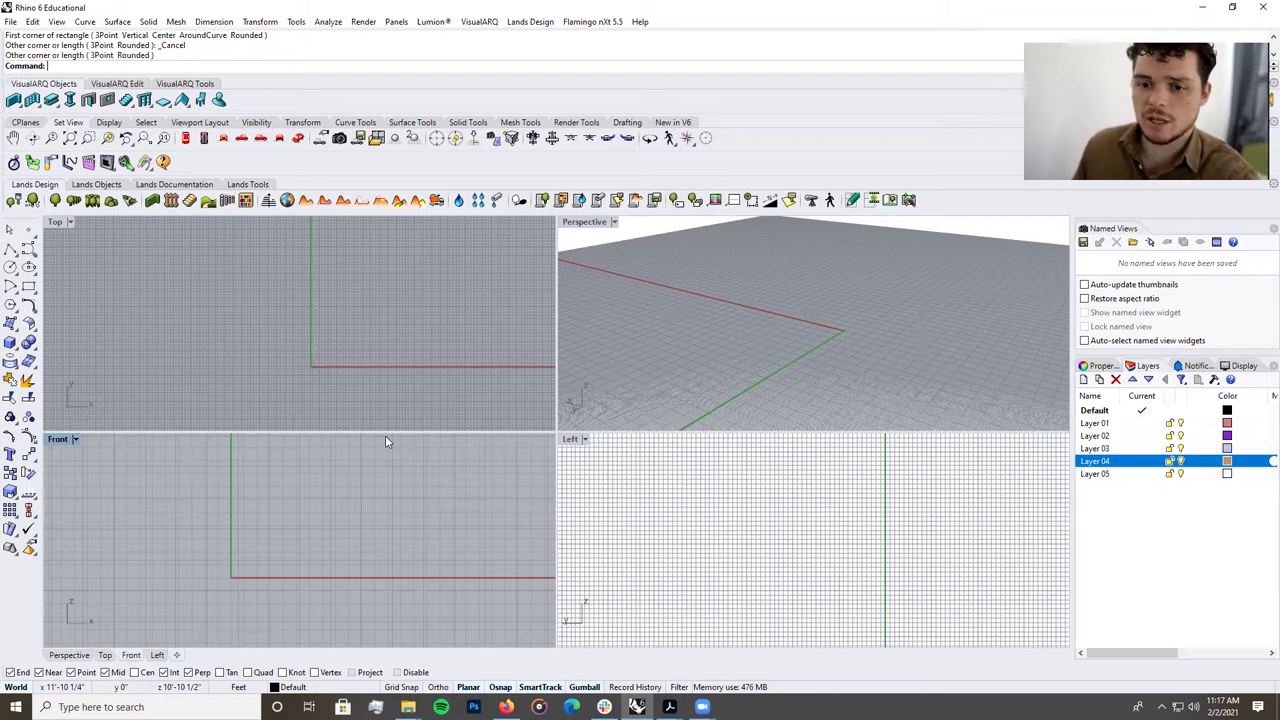
Draw a 1' by 1' rectangle in the Front view with its first corner near the origin.
click(28, 287)
scroll(246, 580, up, 7)
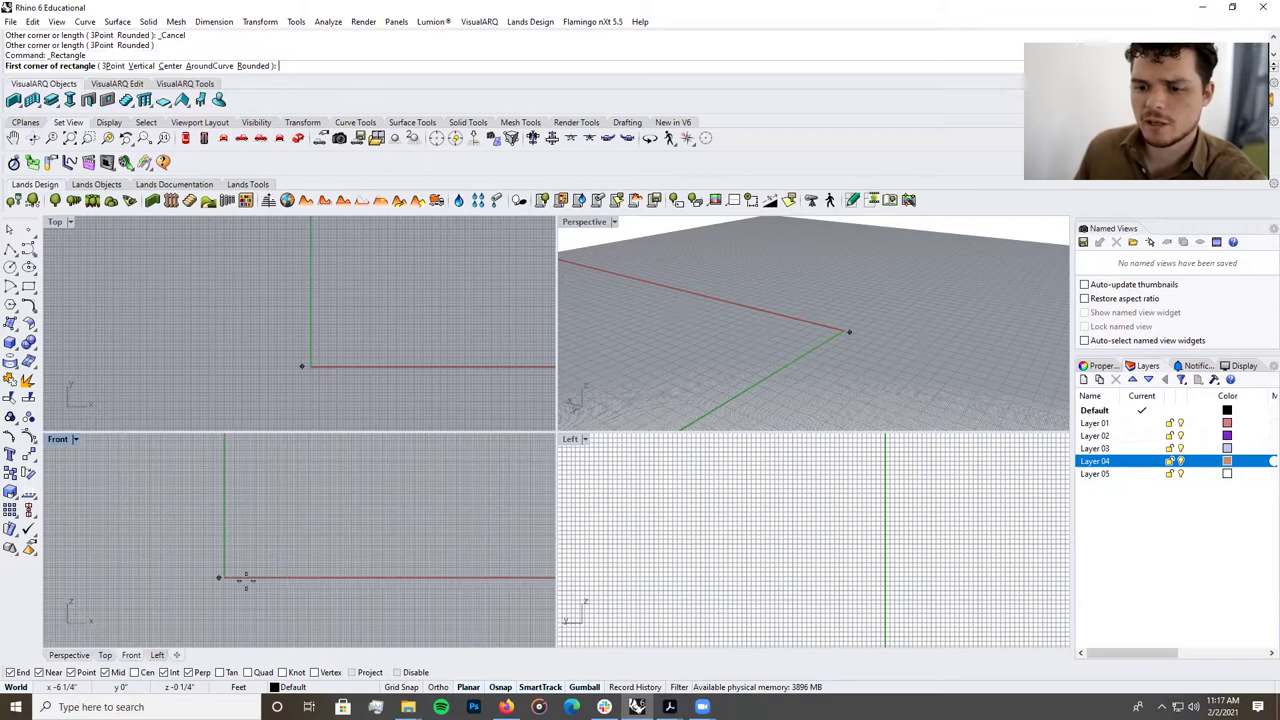
right_drag(190, 580, 123, 568)
click(127, 576)
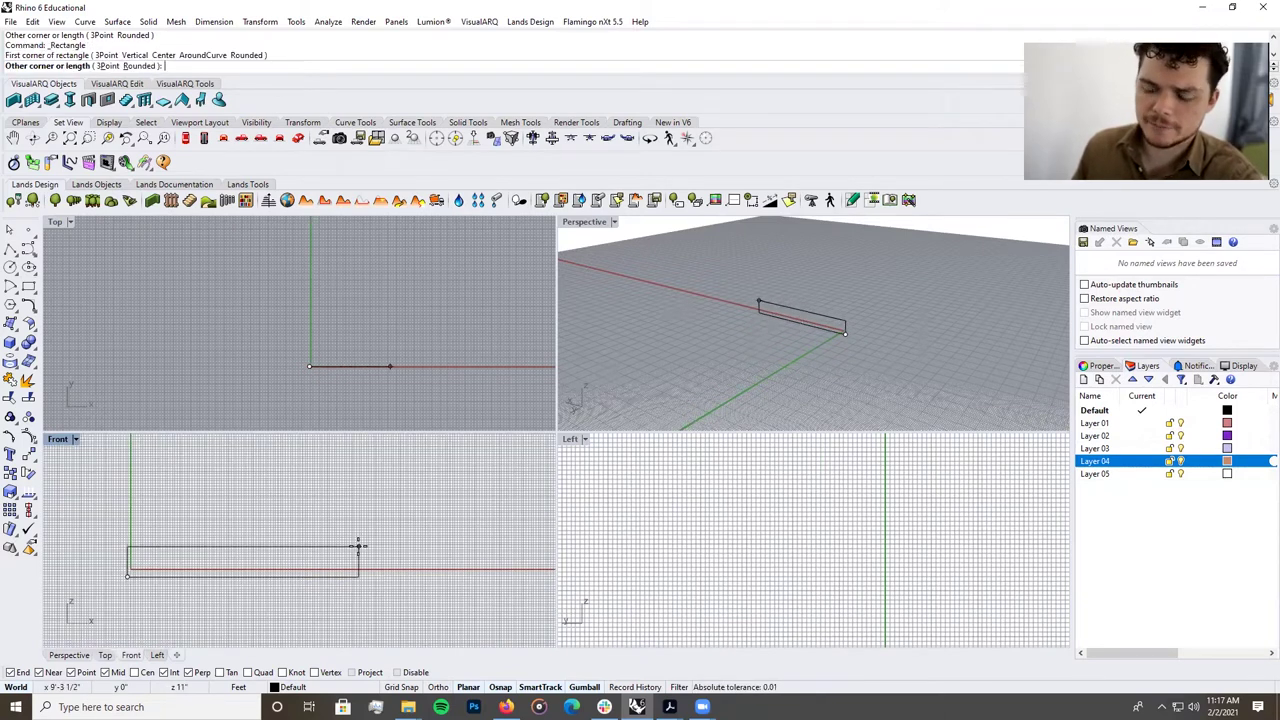
scroll(295, 566, down, 4)
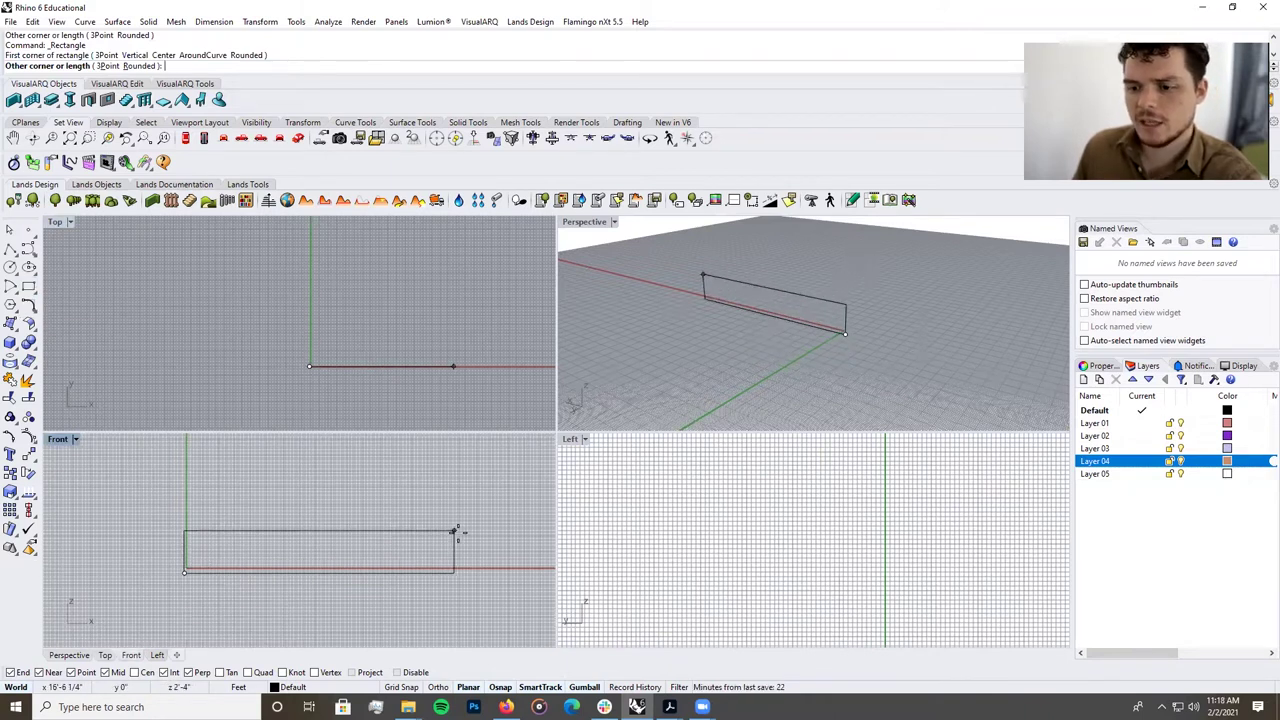
text(1)
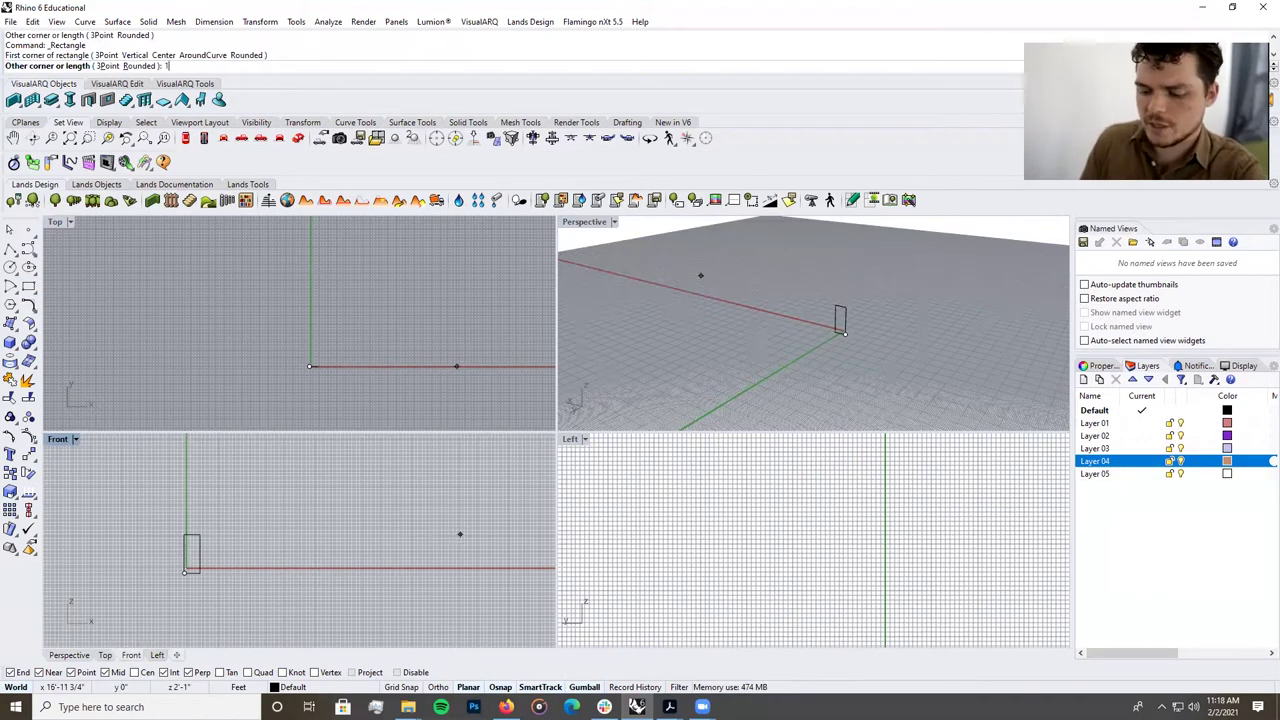
text(')
key(Return)
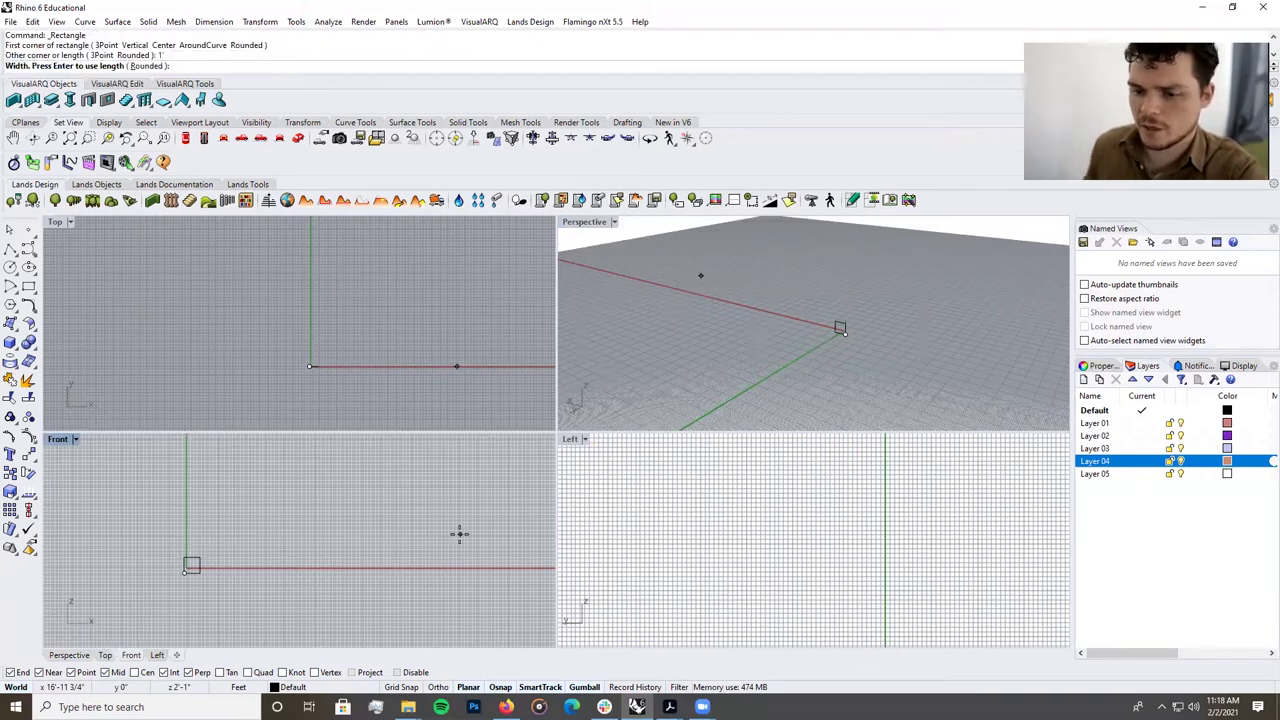
scroll(257, 554, down, 5)
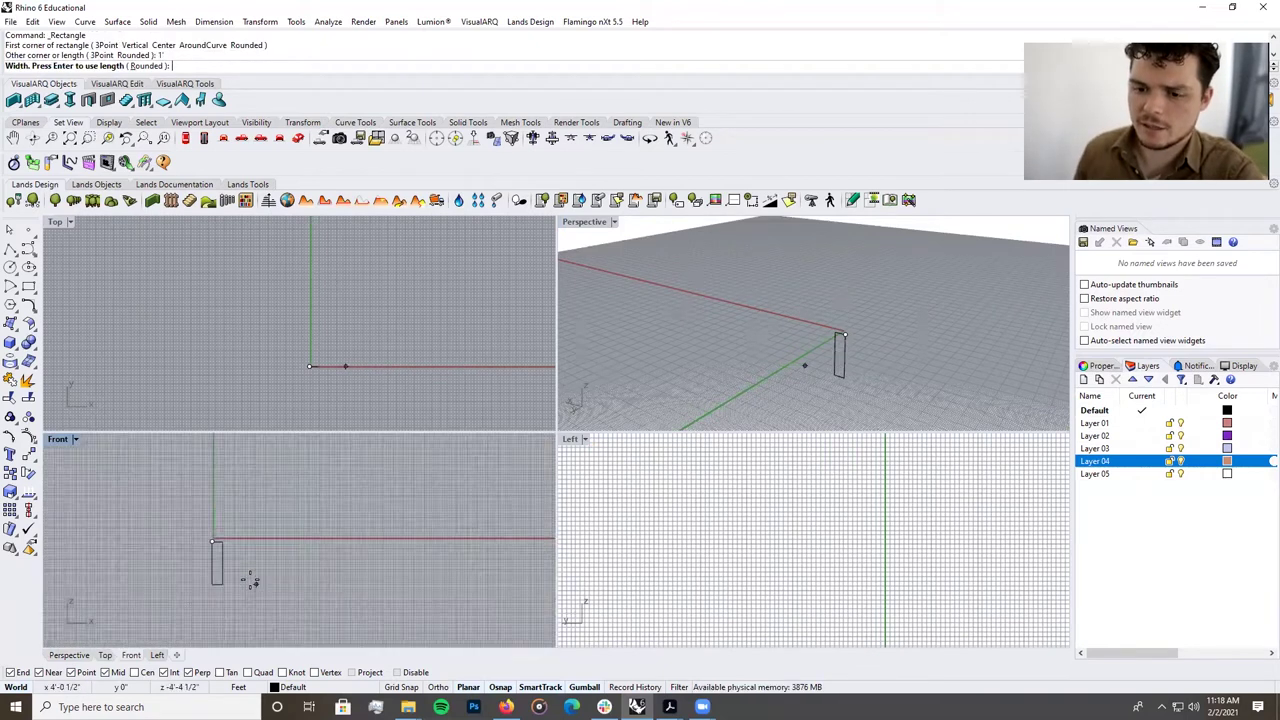
scroll(249, 578, up, 3)
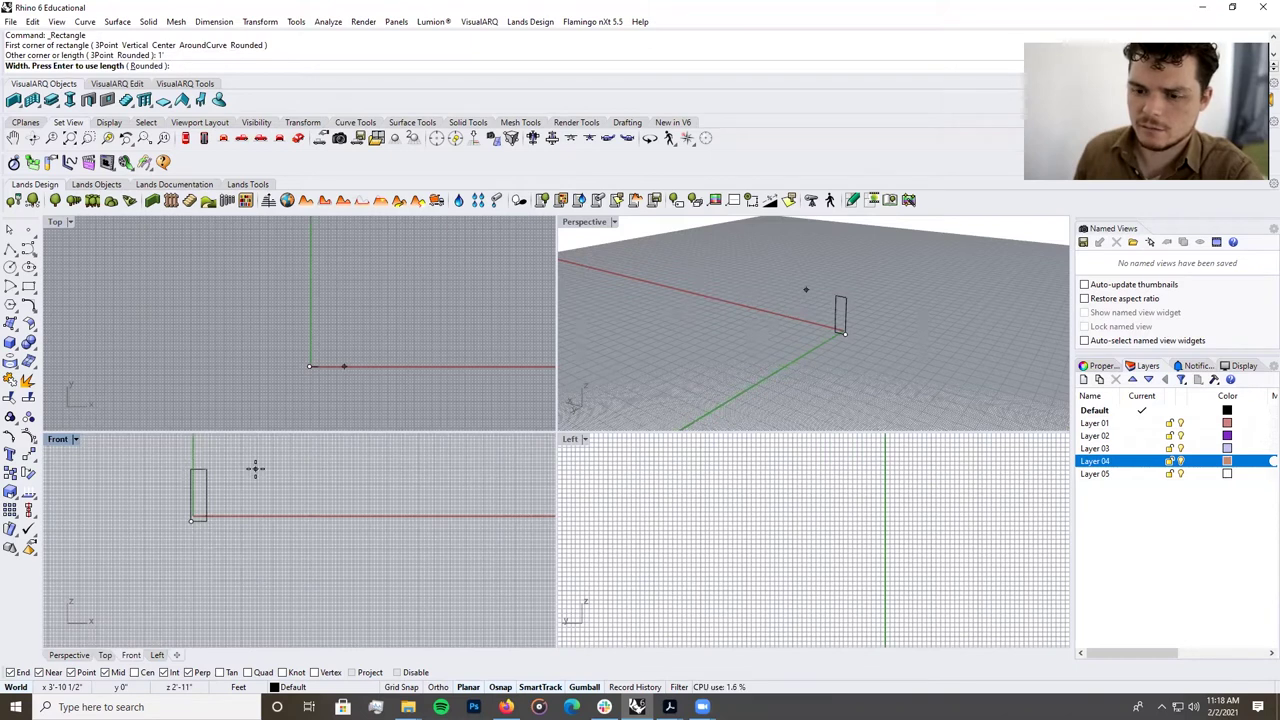
scroll(266, 554, down, 5)
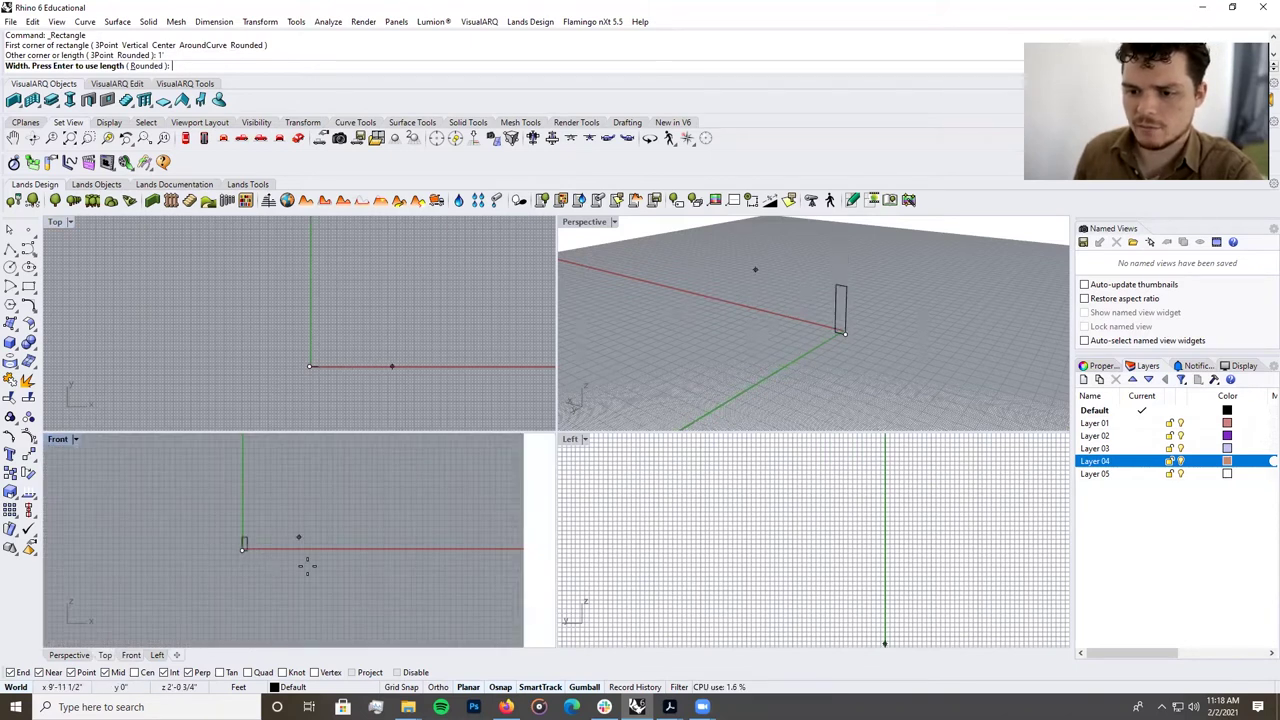
scroll(295, 528, up, 3)
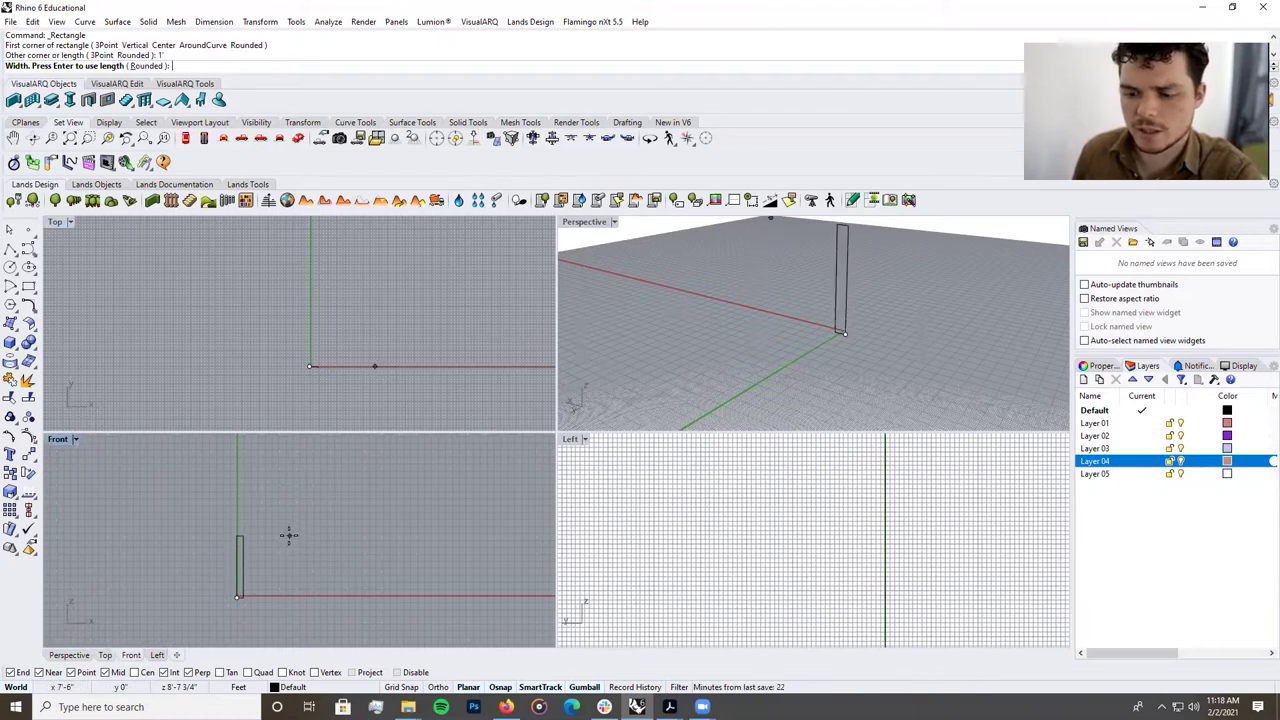
text(1)
key(Return)
scroll(257, 607, up, 3)
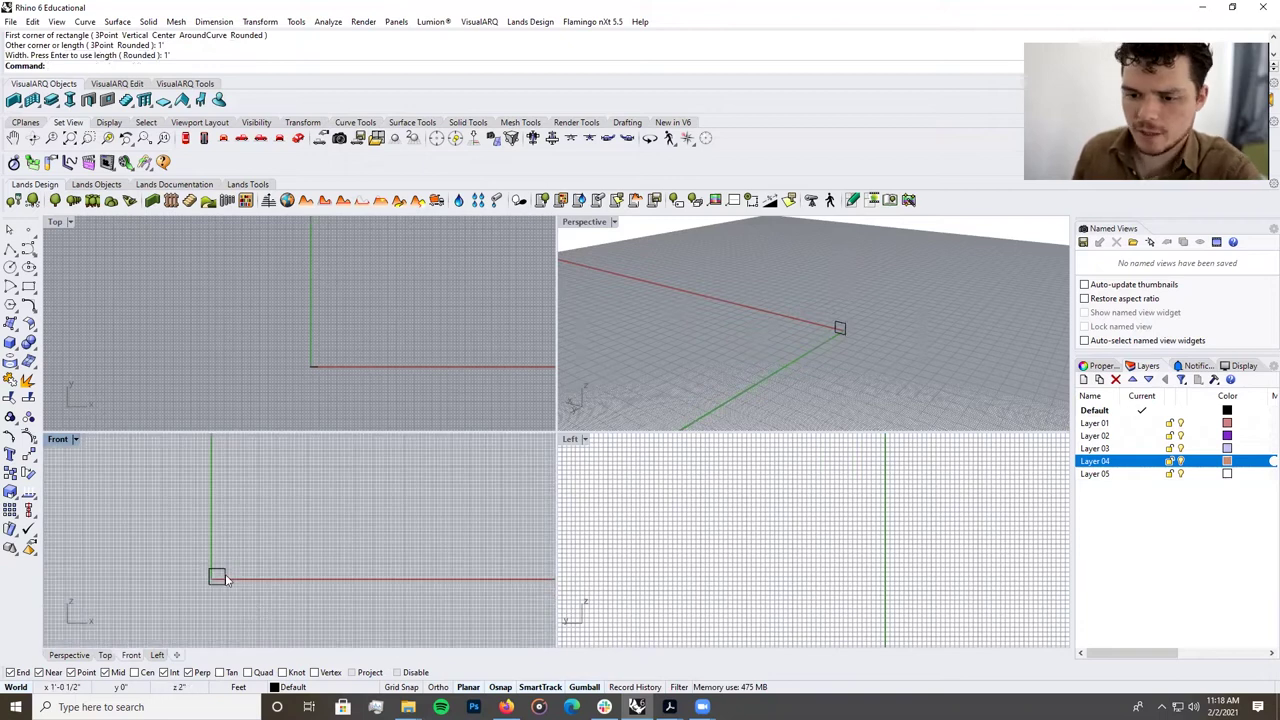
Scale the square in one direction along the X axis from its lower corner to a length of 12'.
click(290, 579)
text(Scale1D)
key(Return)
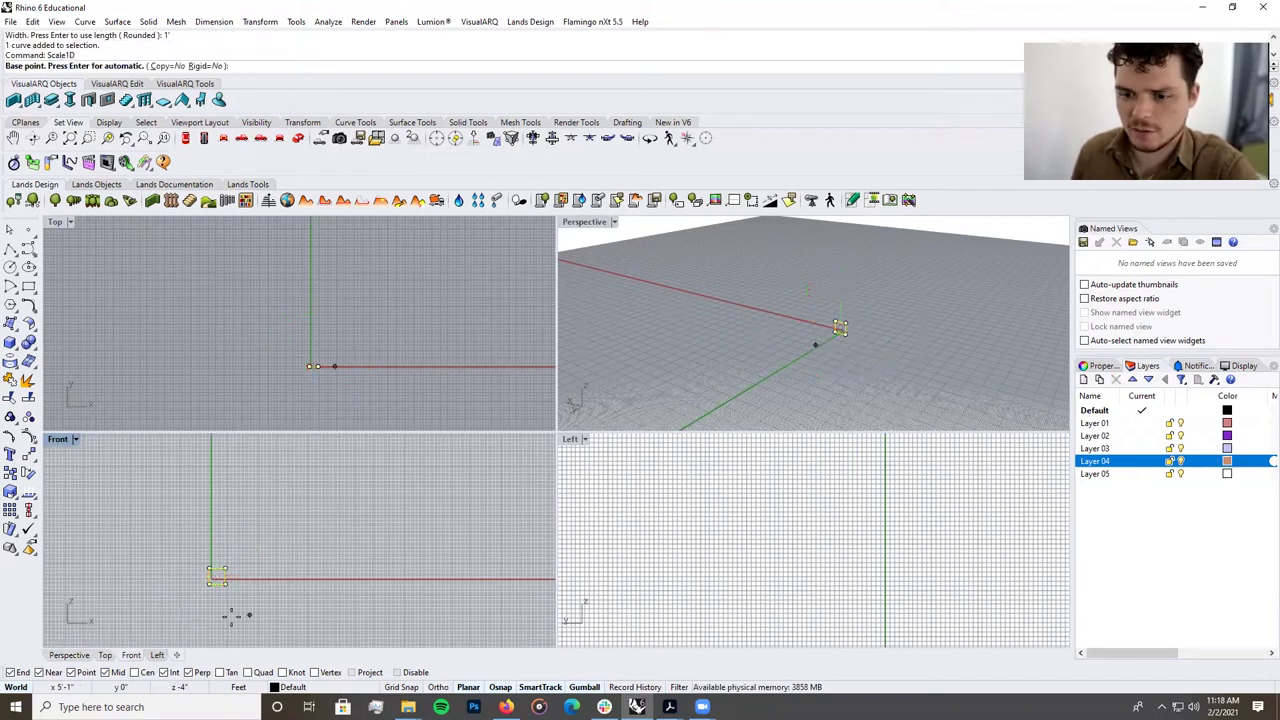
click(210, 584)
click(226, 580)
scroll(224, 584, down, 2)
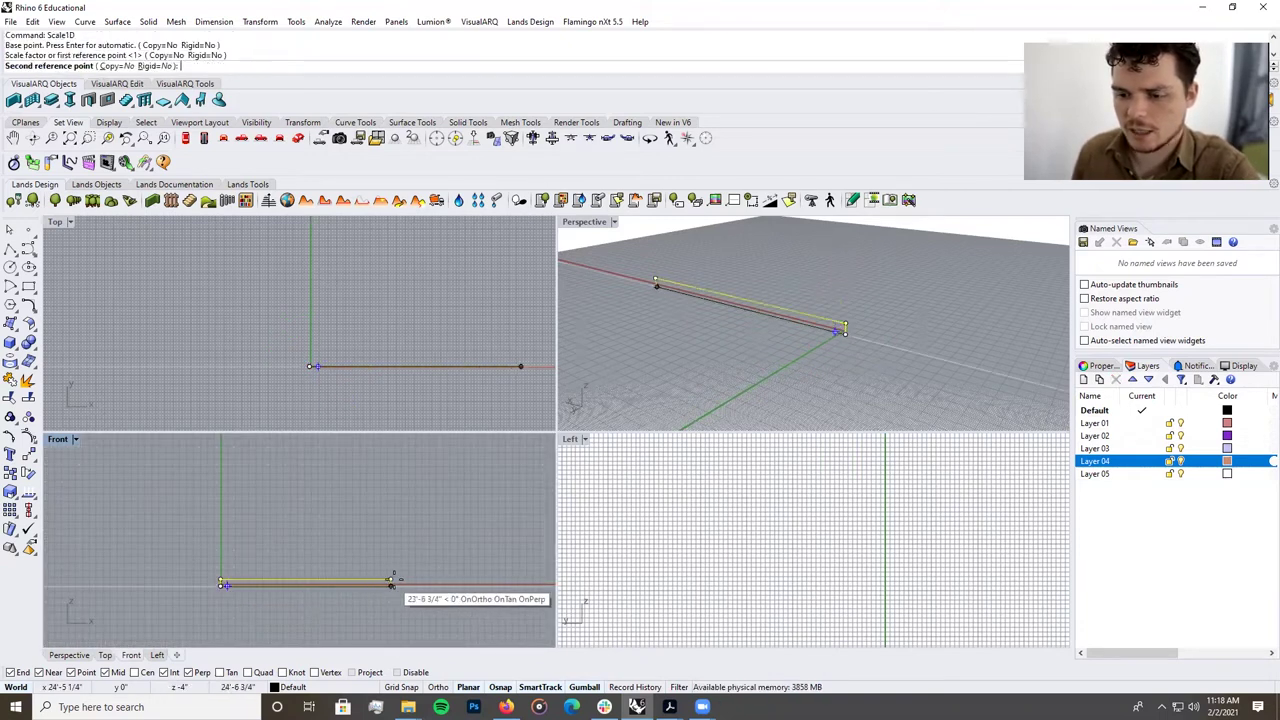
text(12)
key(Return)
Extrude the 12' by 1' rectangle into a solid slab about 22' long.
click(424, 589)
scroll(275, 600, up, 5)
click(195, 565)
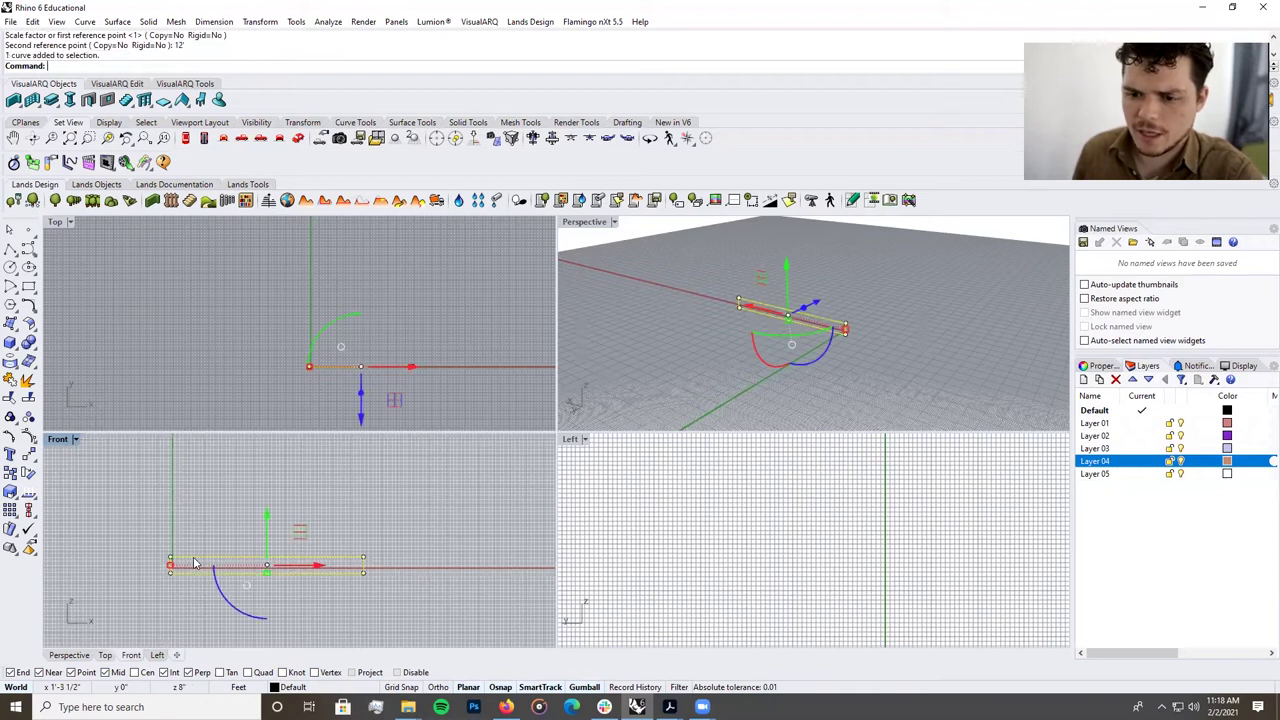
right_drag(760, 330, 789, 288)
text(ExtrudeCrv)
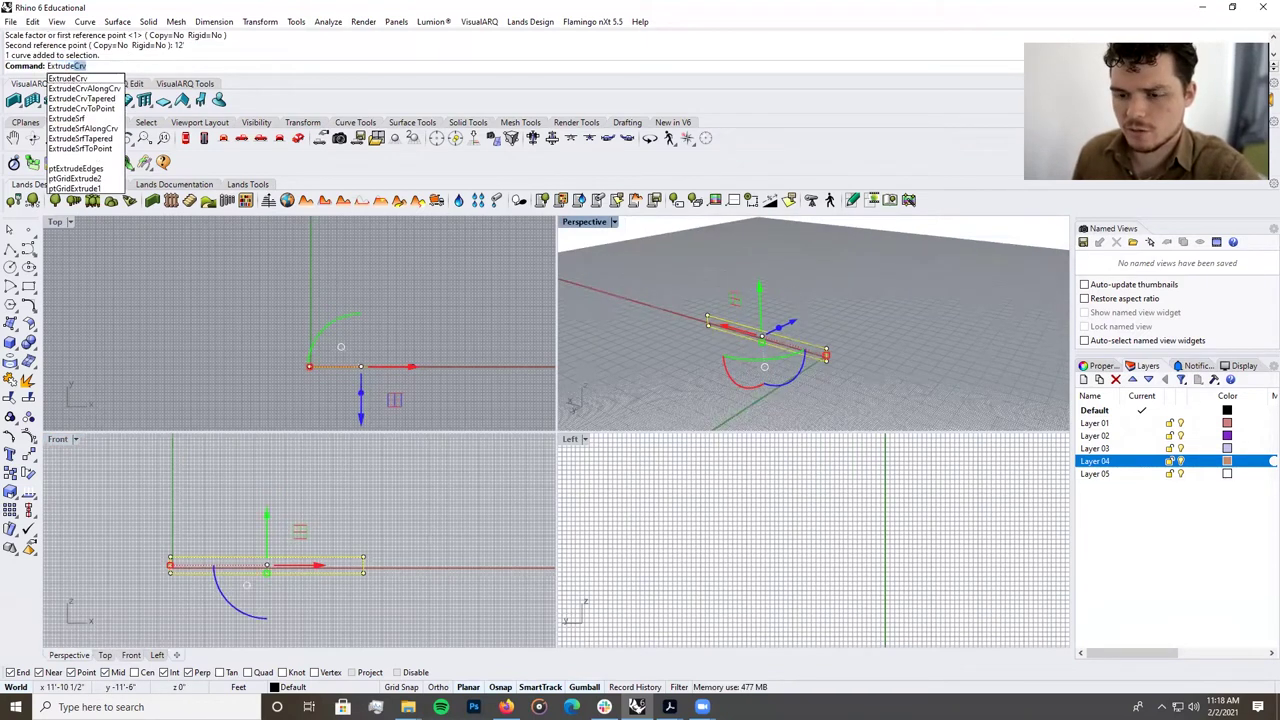
key(Return)
click(913, 335)
click(913, 335)
click(857, 332)
click(937, 370)
scroll(842, 326, up, 1)
scroll(842, 326, up, 1)
click(842, 326)
click(936, 350)
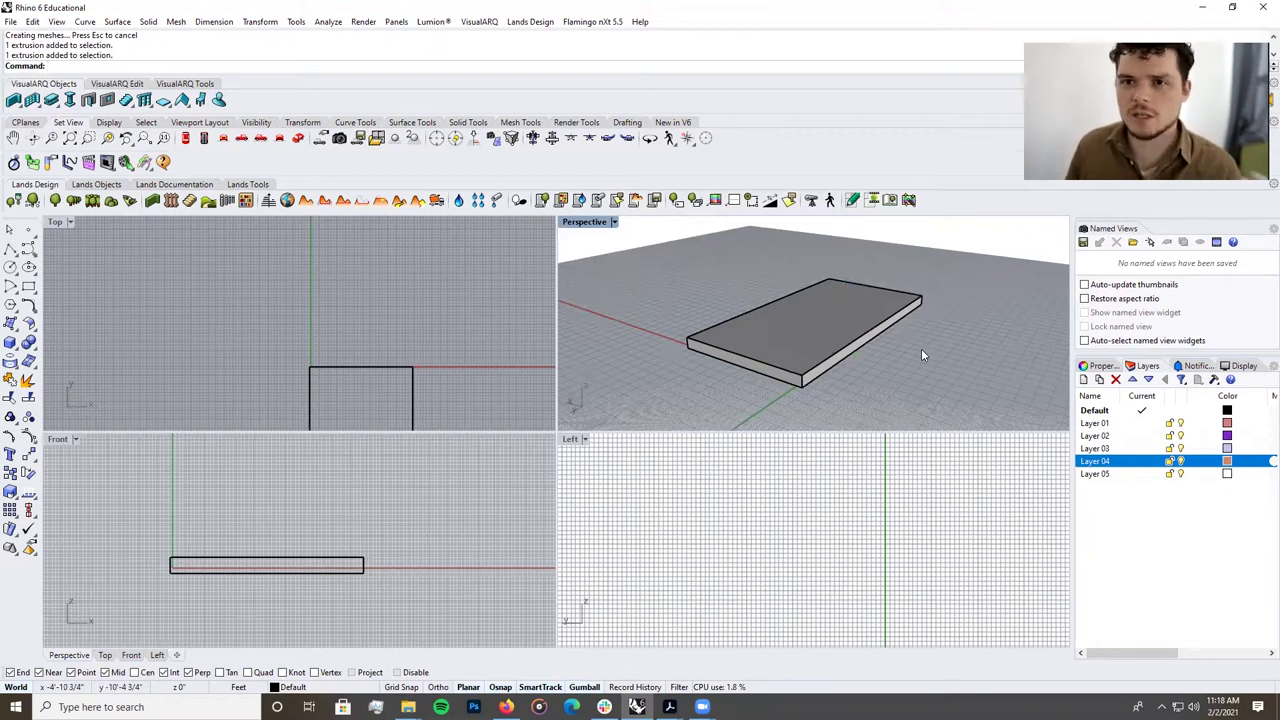
click(838, 347)
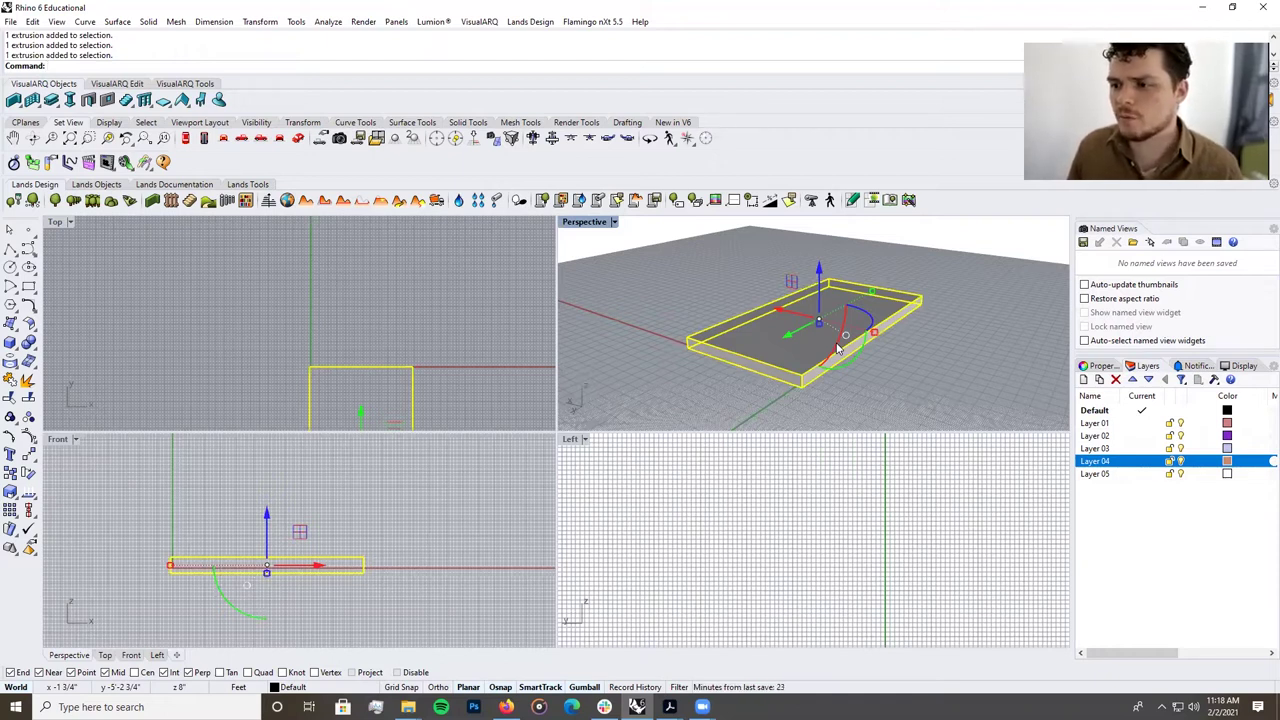
click(918, 370)
click(864, 338)
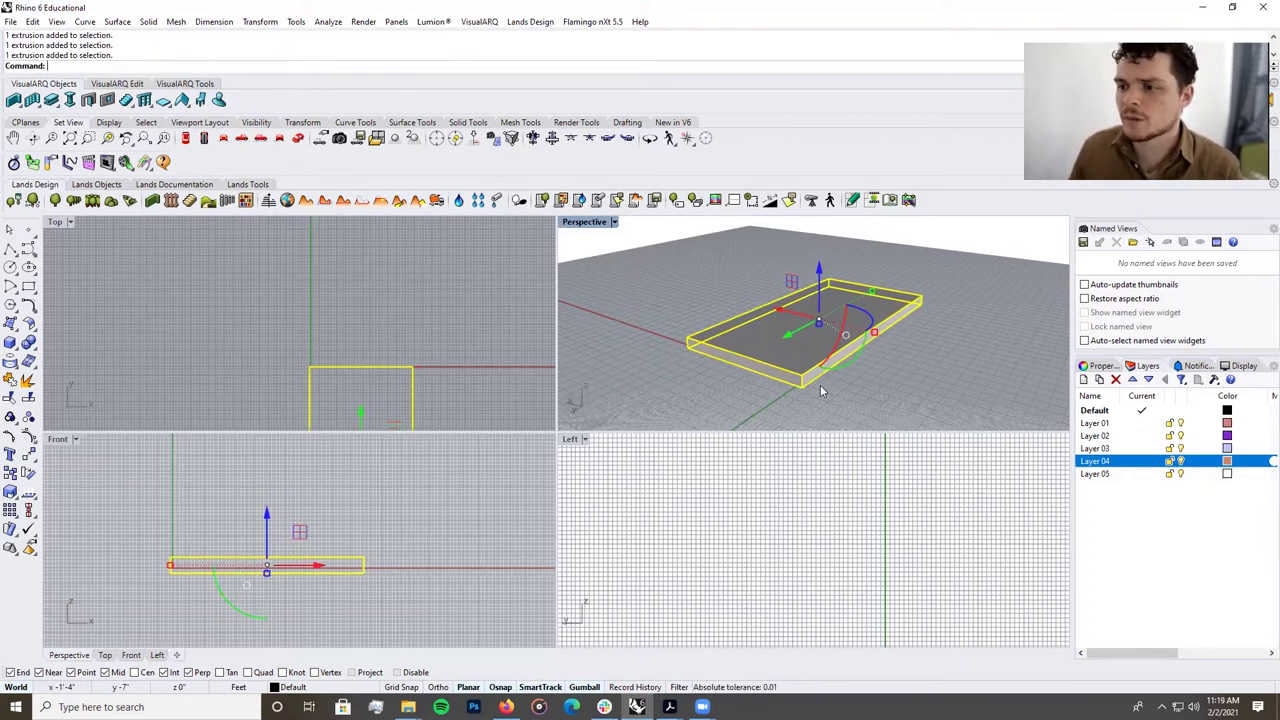
scroll(820, 385, up, 3)
click(778, 548)
scroll(777, 545, down, 10)
scroll(943, 552, up, 4)
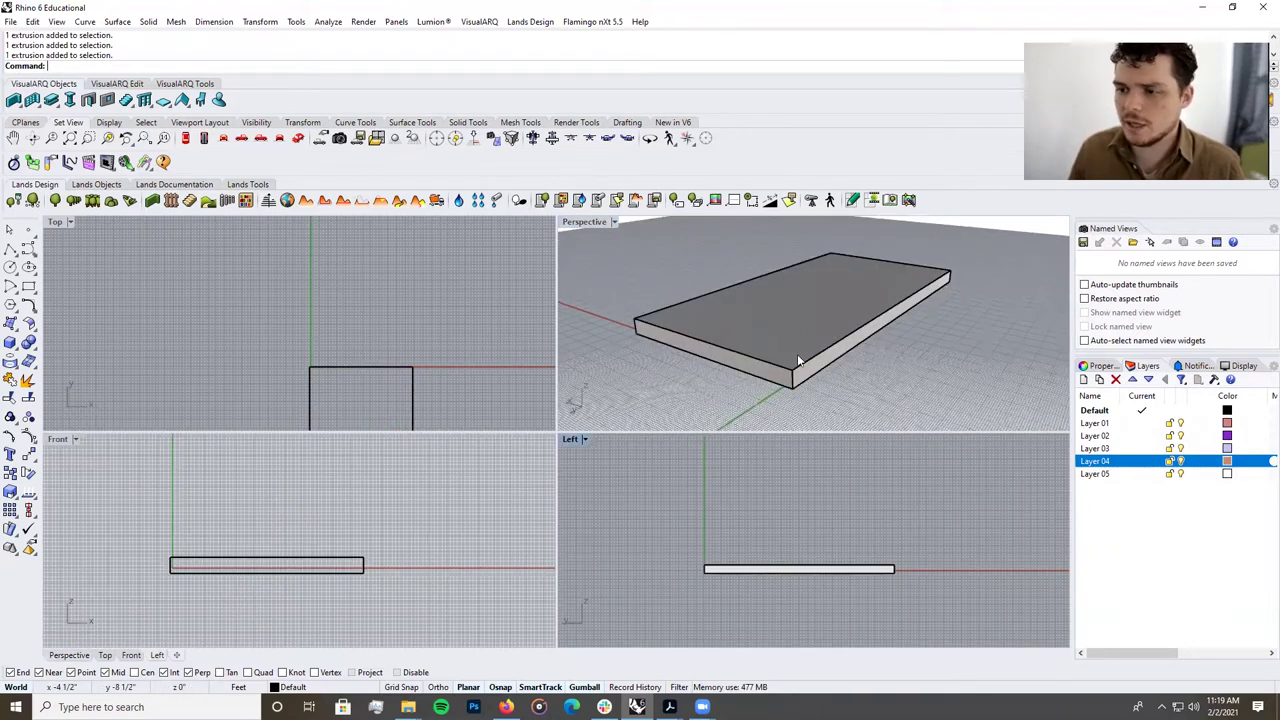
scroll(812, 375, down, 1)
scroll(814, 349, up, 4)
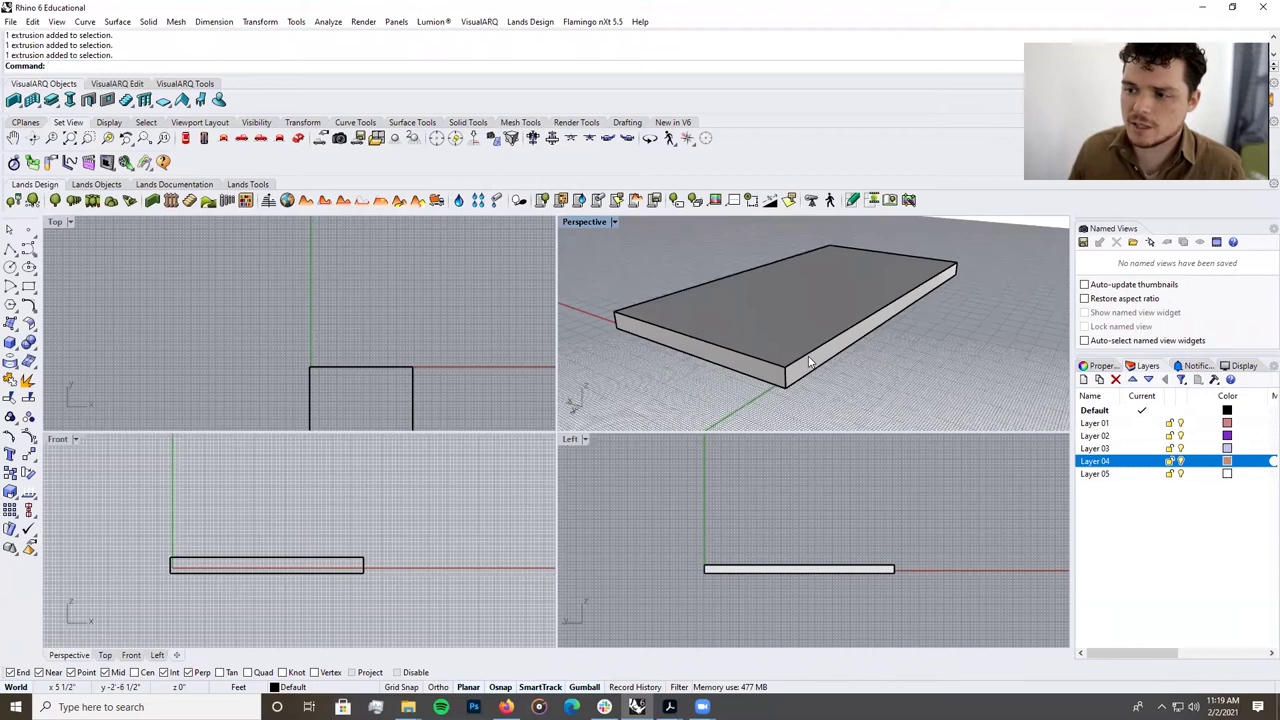
scroll(815, 353, down, 5)
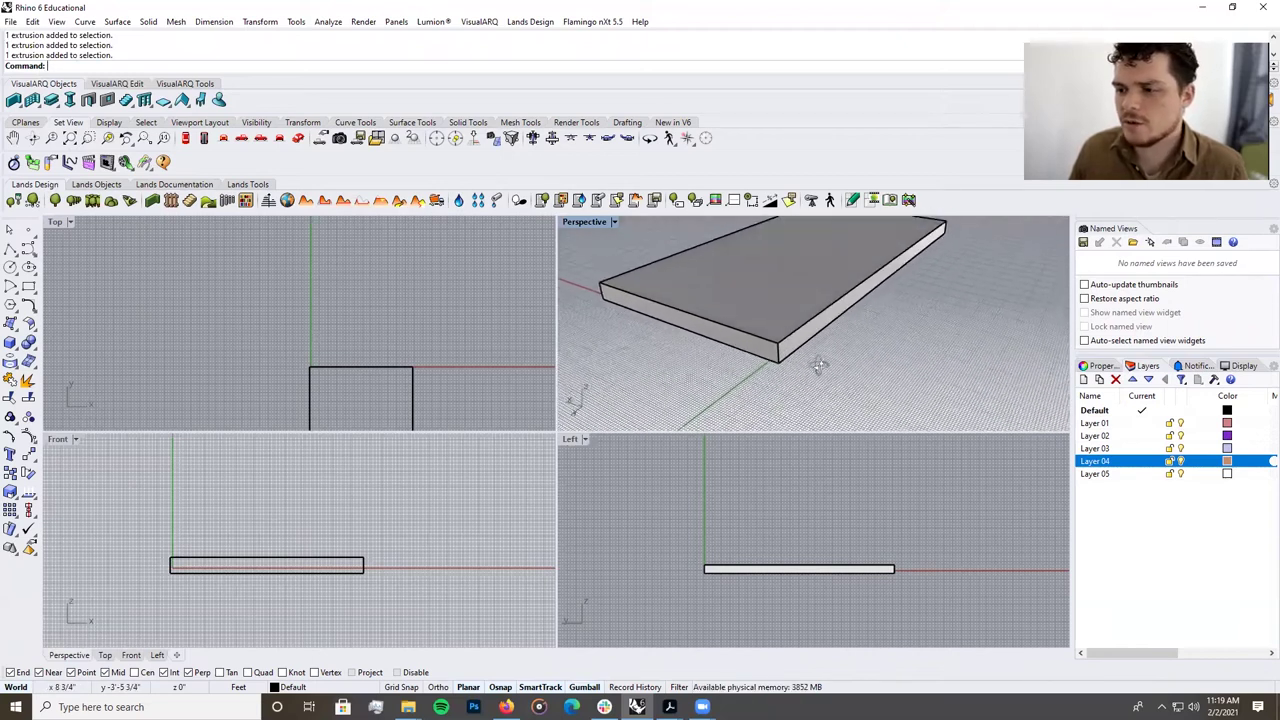
scroll(801, 374, up, 4)
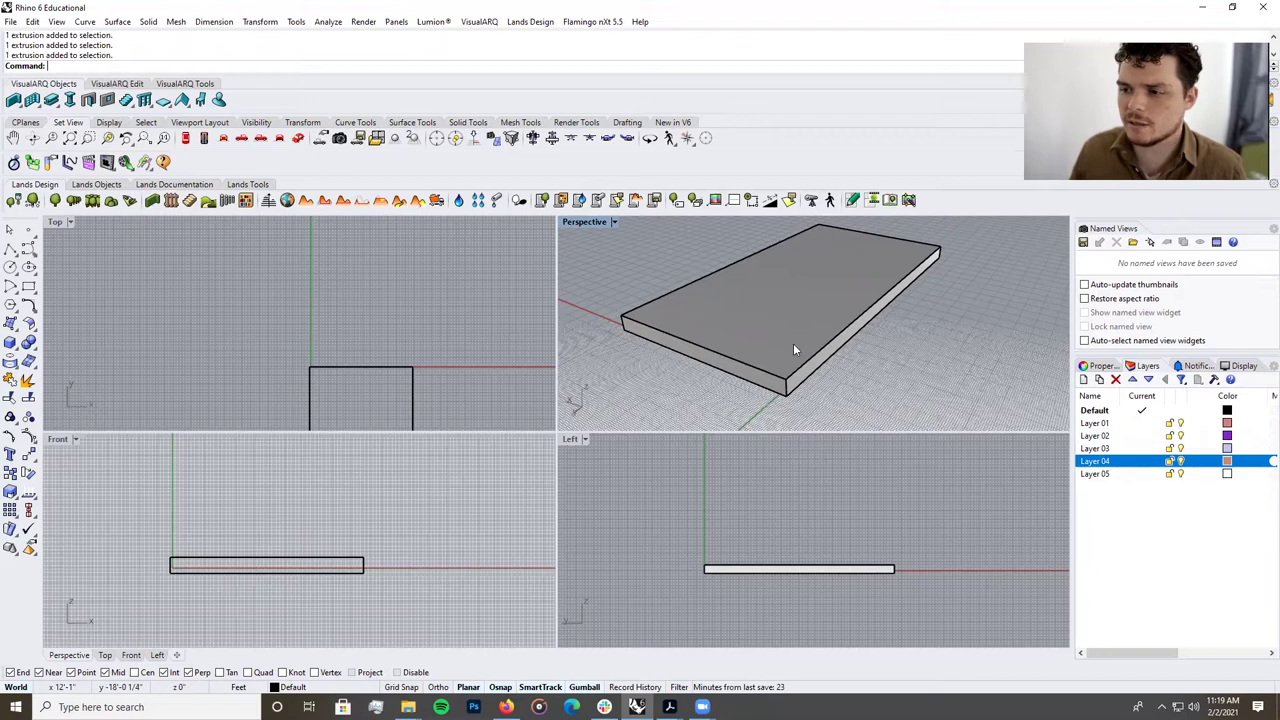
scroll(863, 397, up, 1)
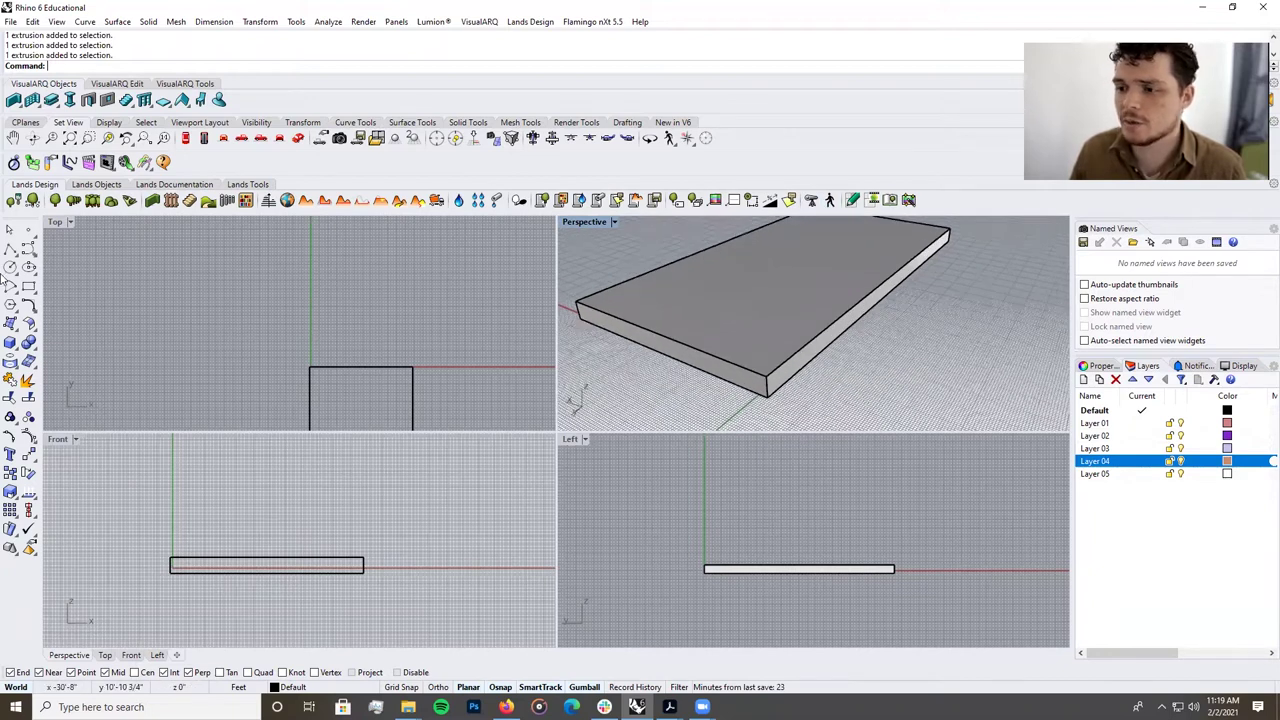
Draw a 1.5" by 3.5" rectangle in the Front view, starting at the slab's upper corner away from the origin.
click(28, 287)
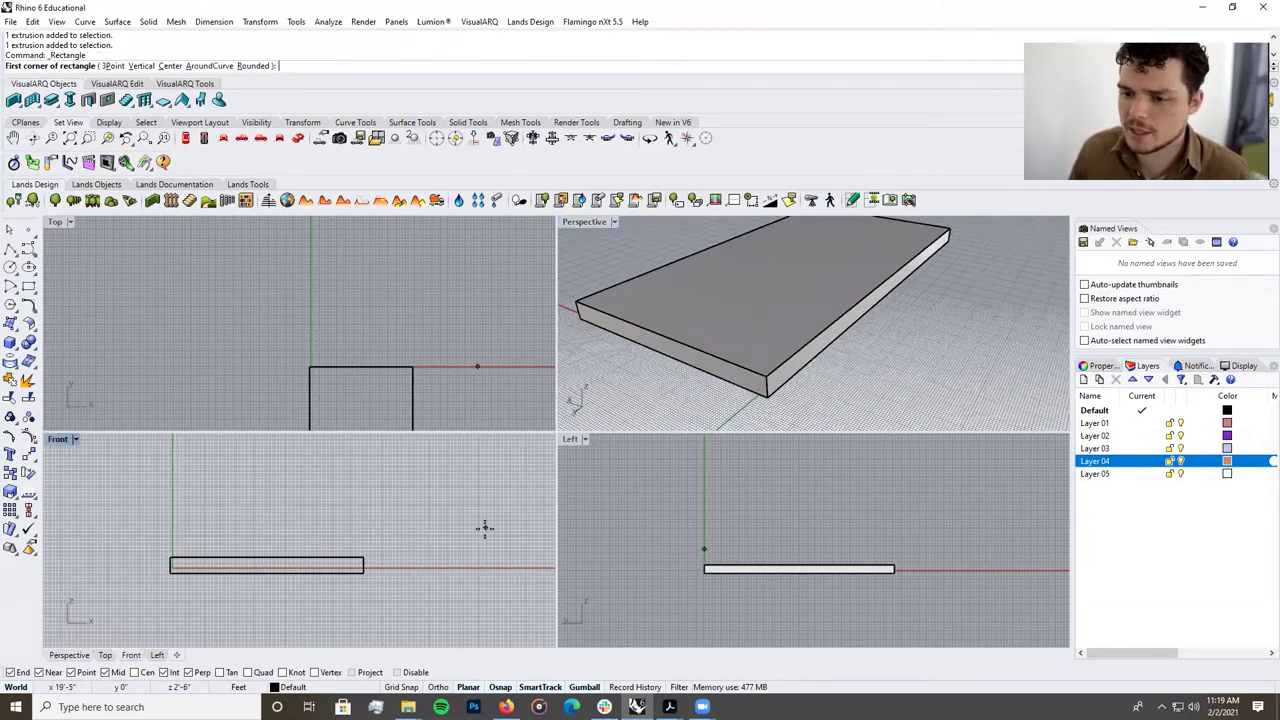
scroll(476, 548, up, 1)
scroll(453, 574, down, 2)
scroll(491, 571, up, 2)
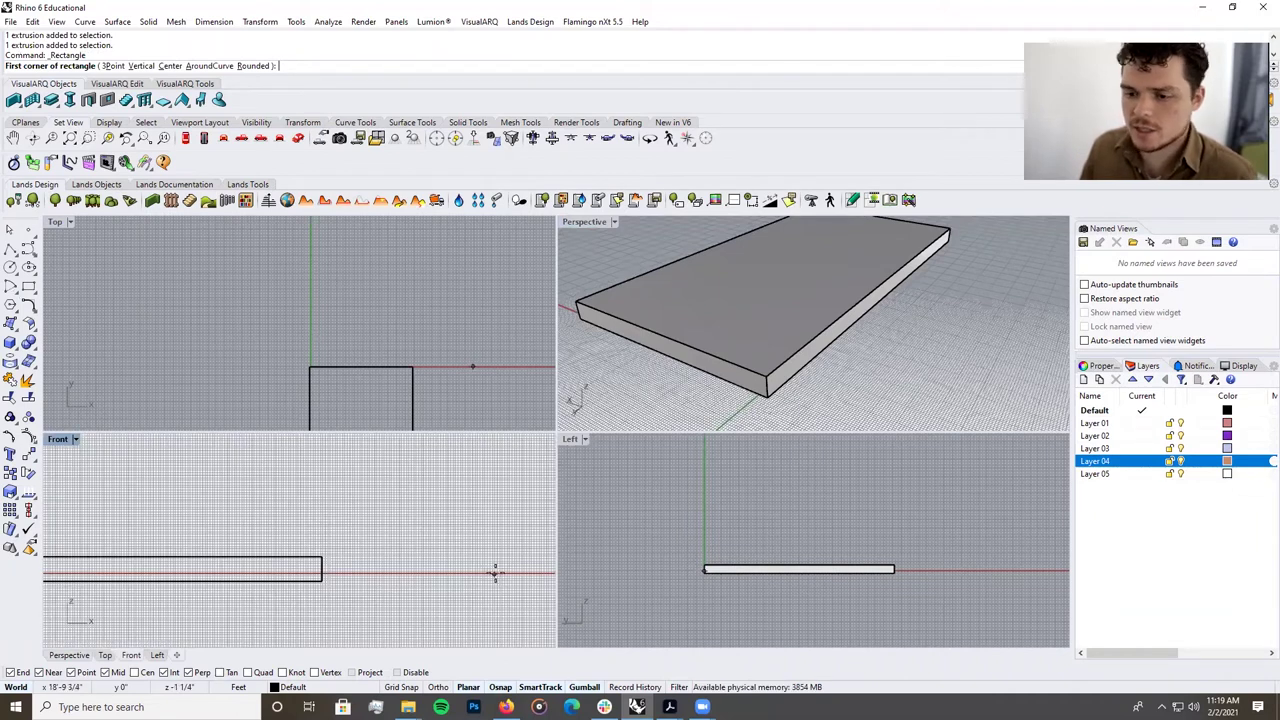
scroll(396, 581, up, 2)
click(370, 596)
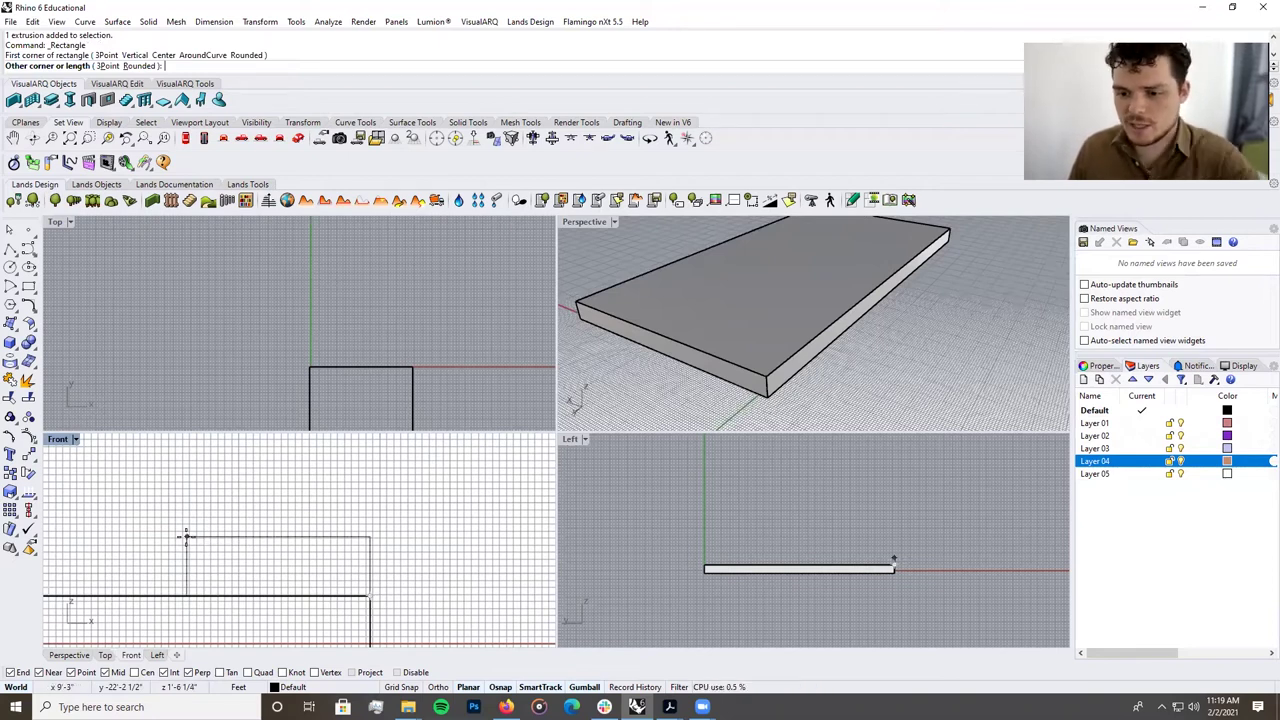
text(1.5)
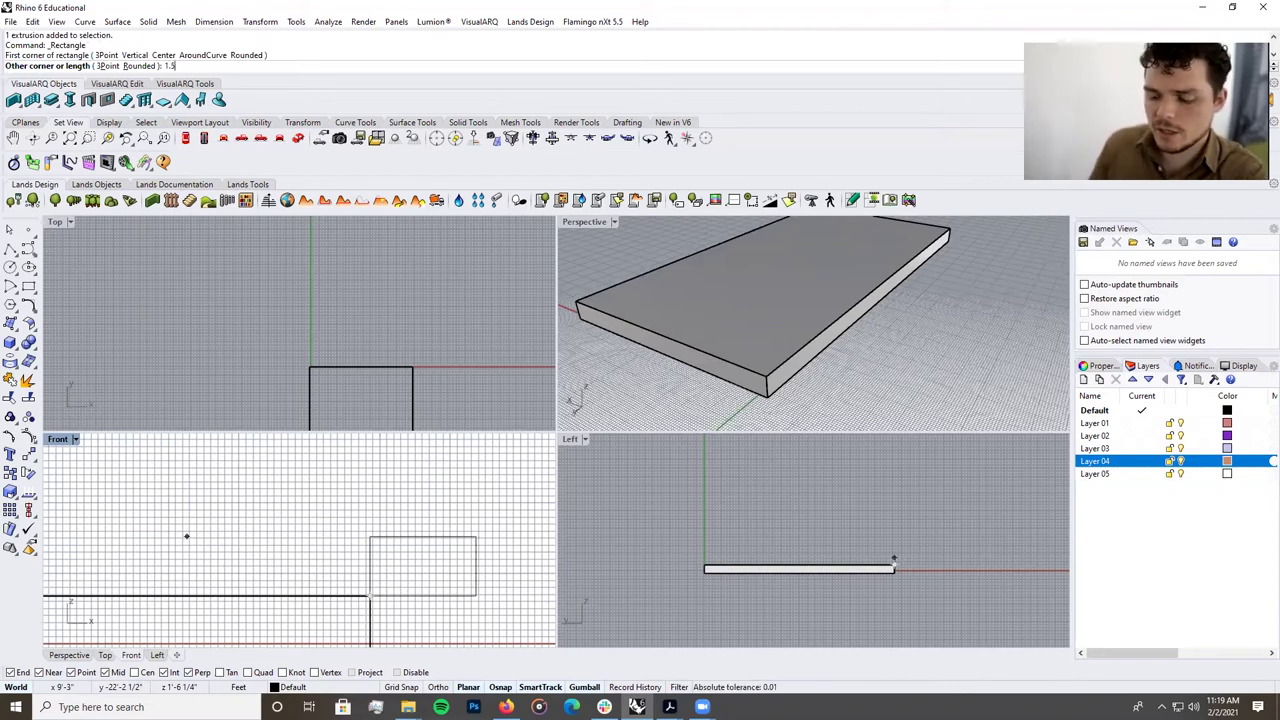
text(")
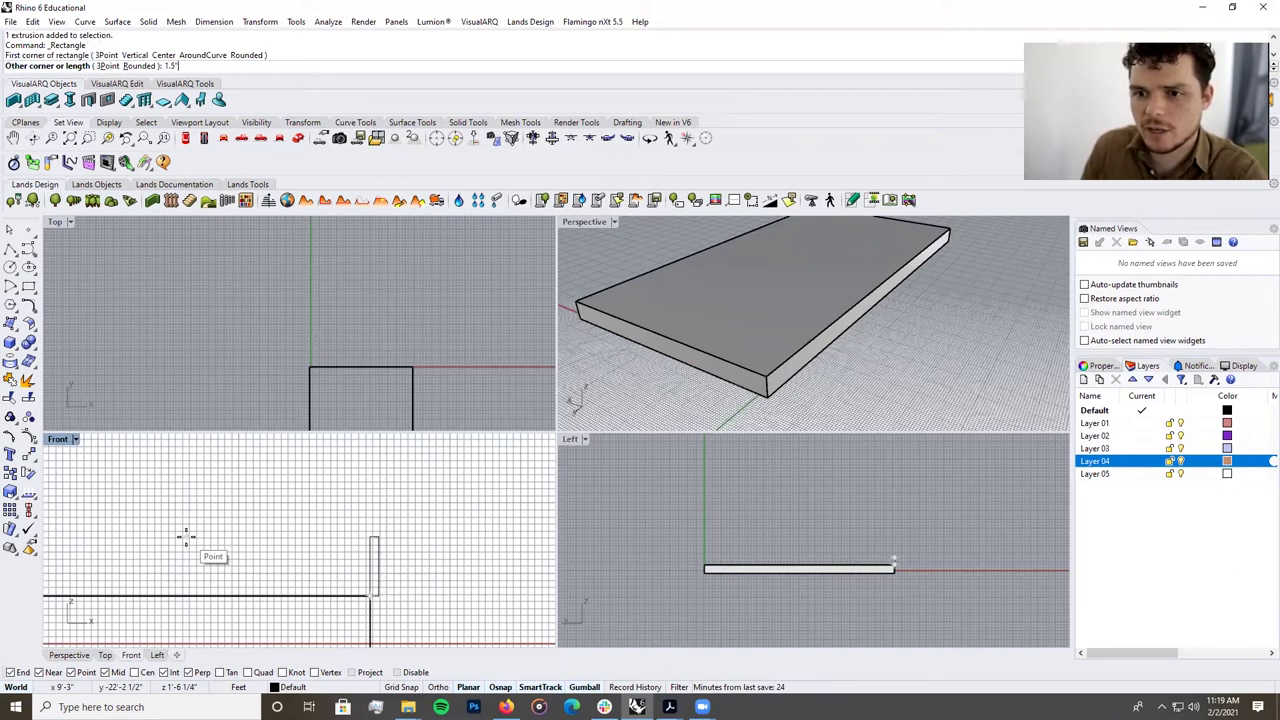
key(Return)
text(3.5")
key(Return)
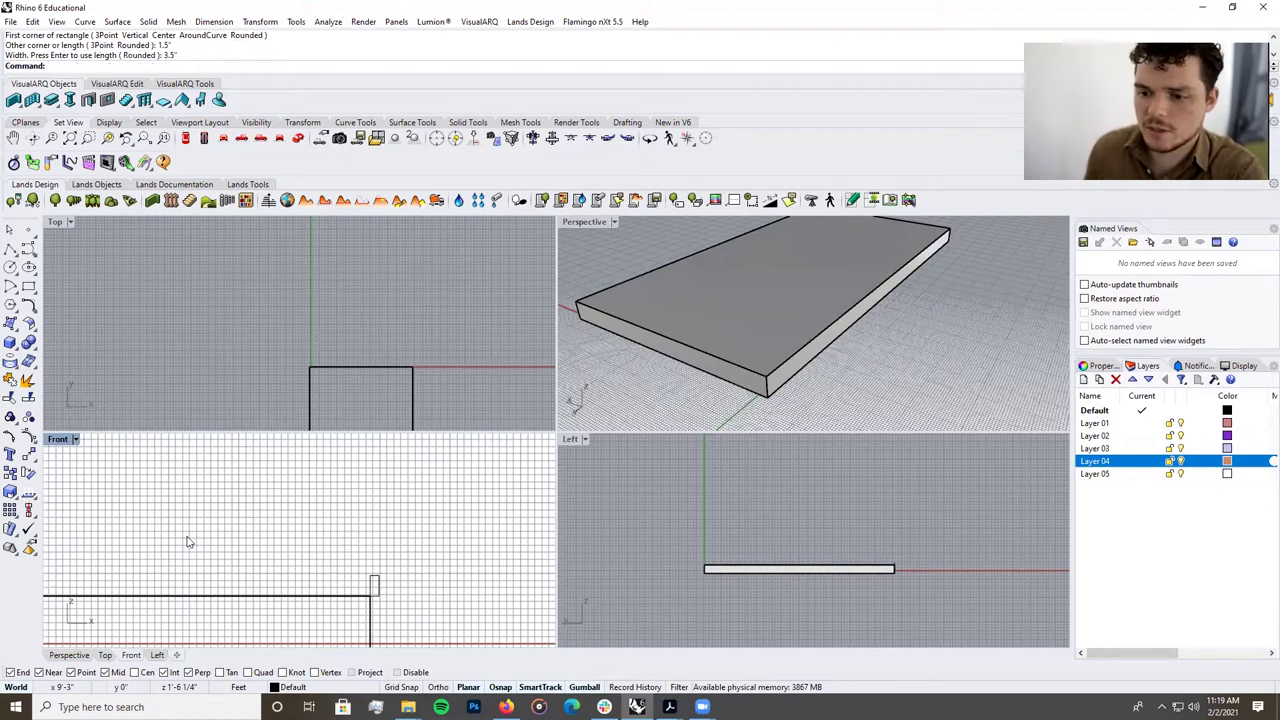
Rotate the 1.5" by 3.5" rectangle 90 degrees about its lower corner so it lies flat on the slab's edge.
scroll(390, 565, up, 3)
click(397, 563)
text(R)
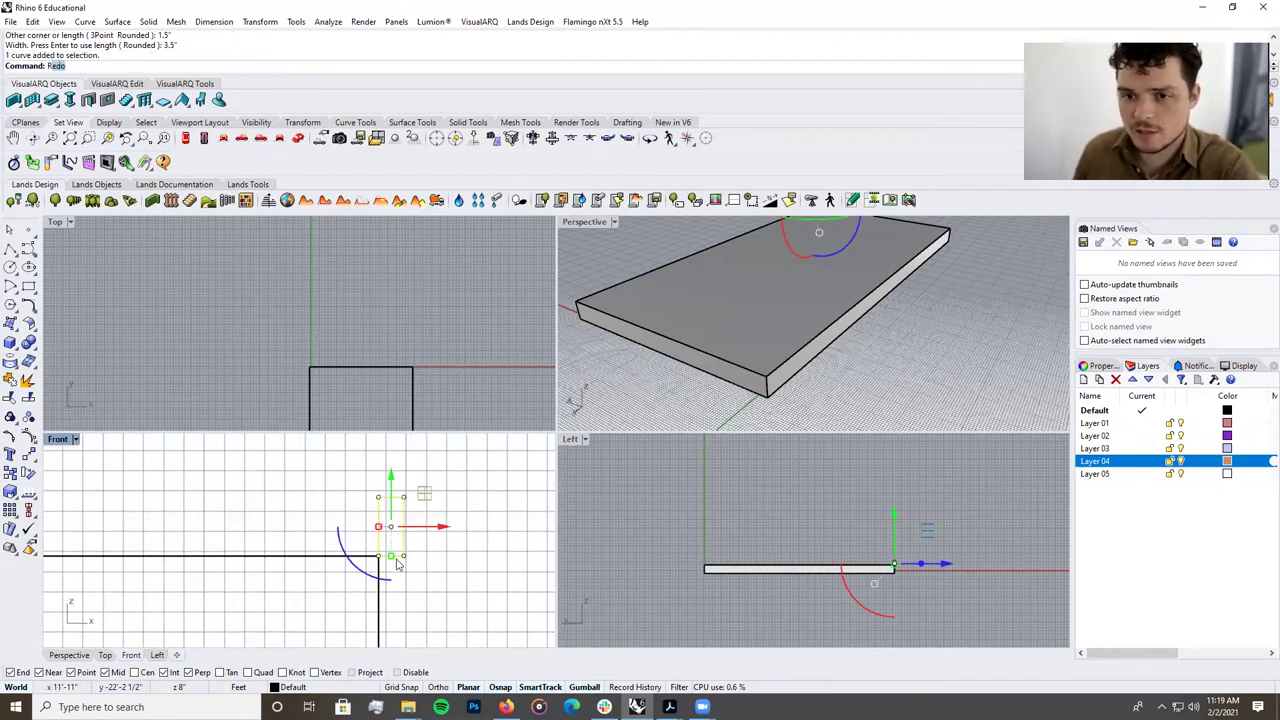
text(otate)
key(Return)
click(379, 556)
click(378, 497)
click(316, 556)
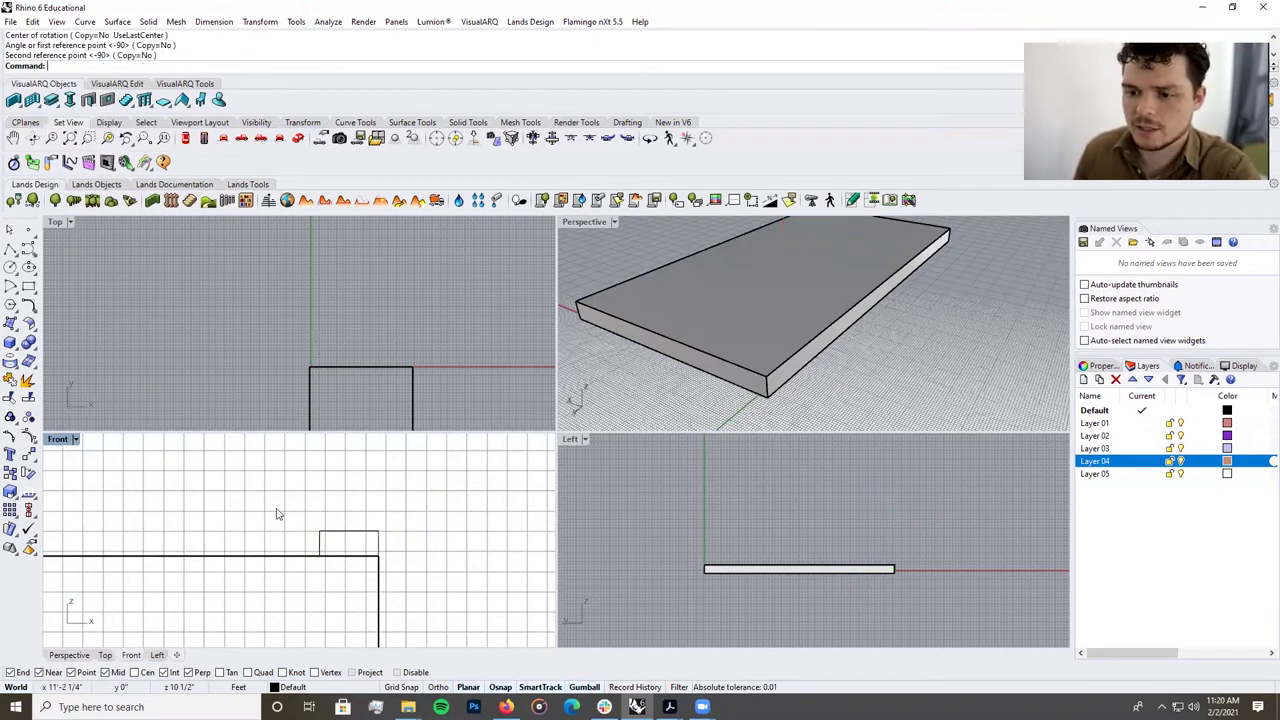
Examine the flat 1.5" by 3.5" rectangle on the slab's corner in the Perspective and Top views.
click(320, 543)
right_drag(829, 331, 917, 352)
scroll(940, 305, down, 6)
scroll(715, 350, up, 5)
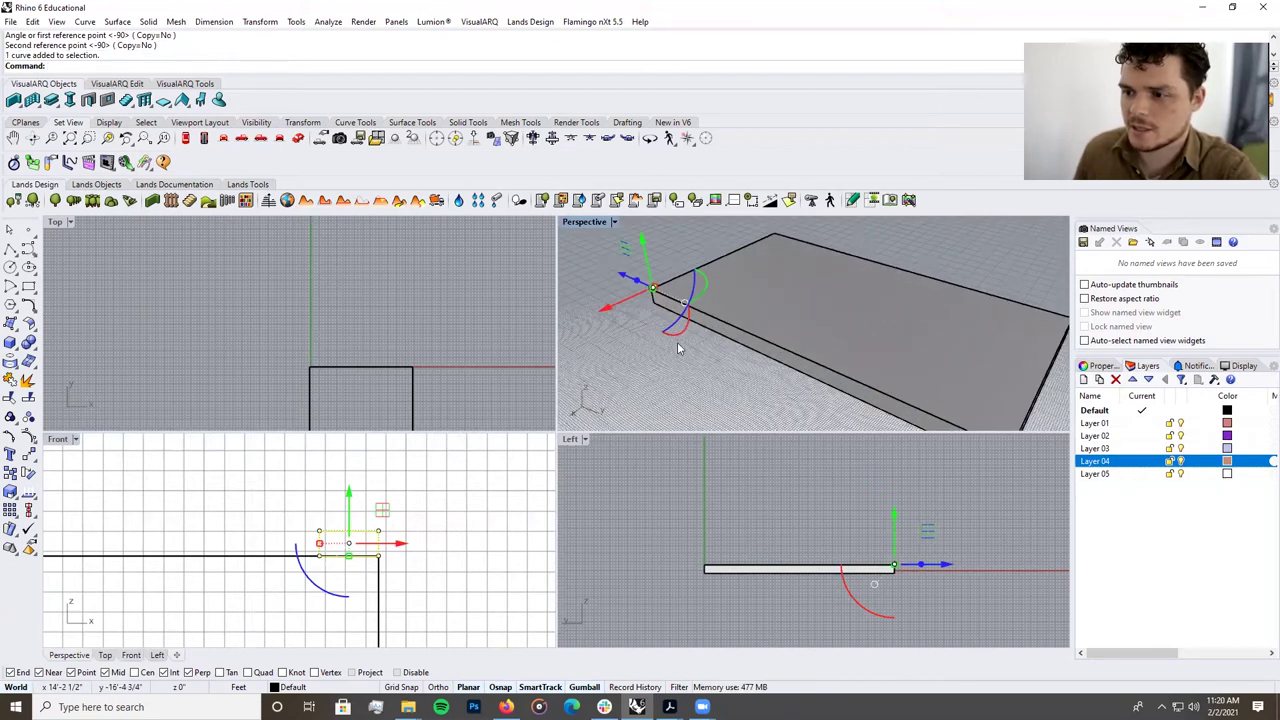
scroll(655, 288, up, 2)
scroll(620, 257, up, 5)
click(624, 257)
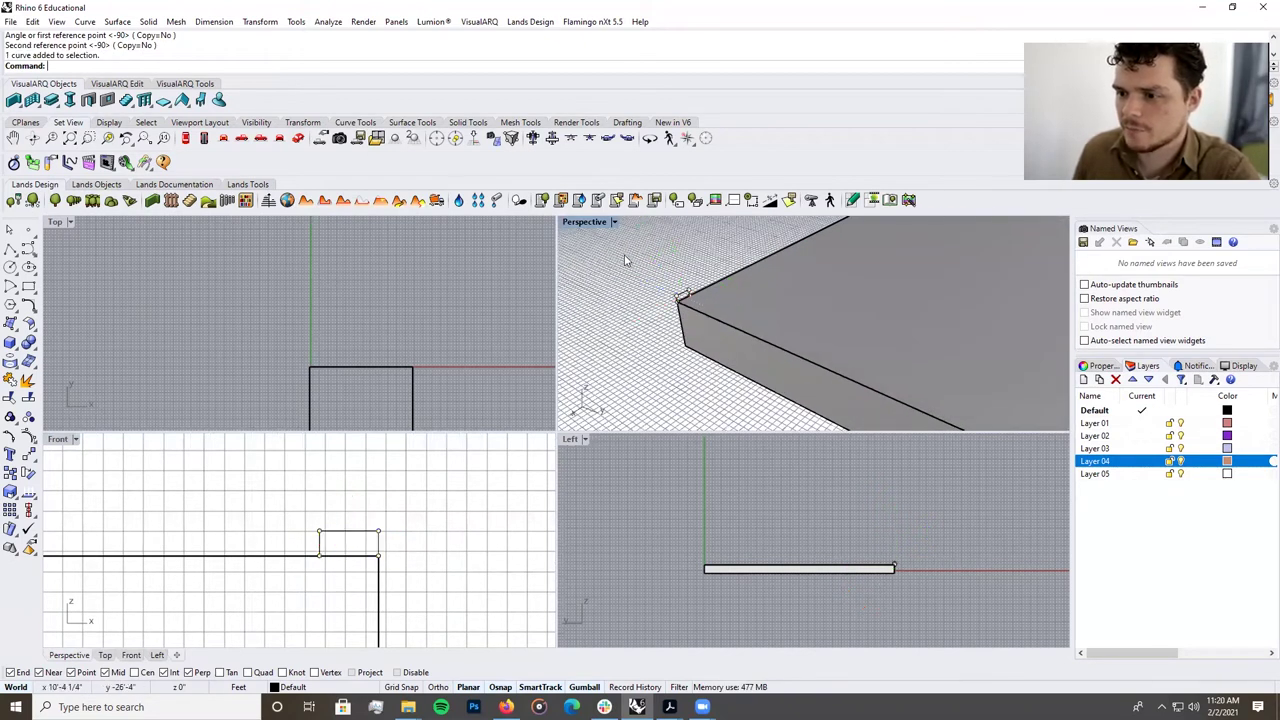
click(679, 294)
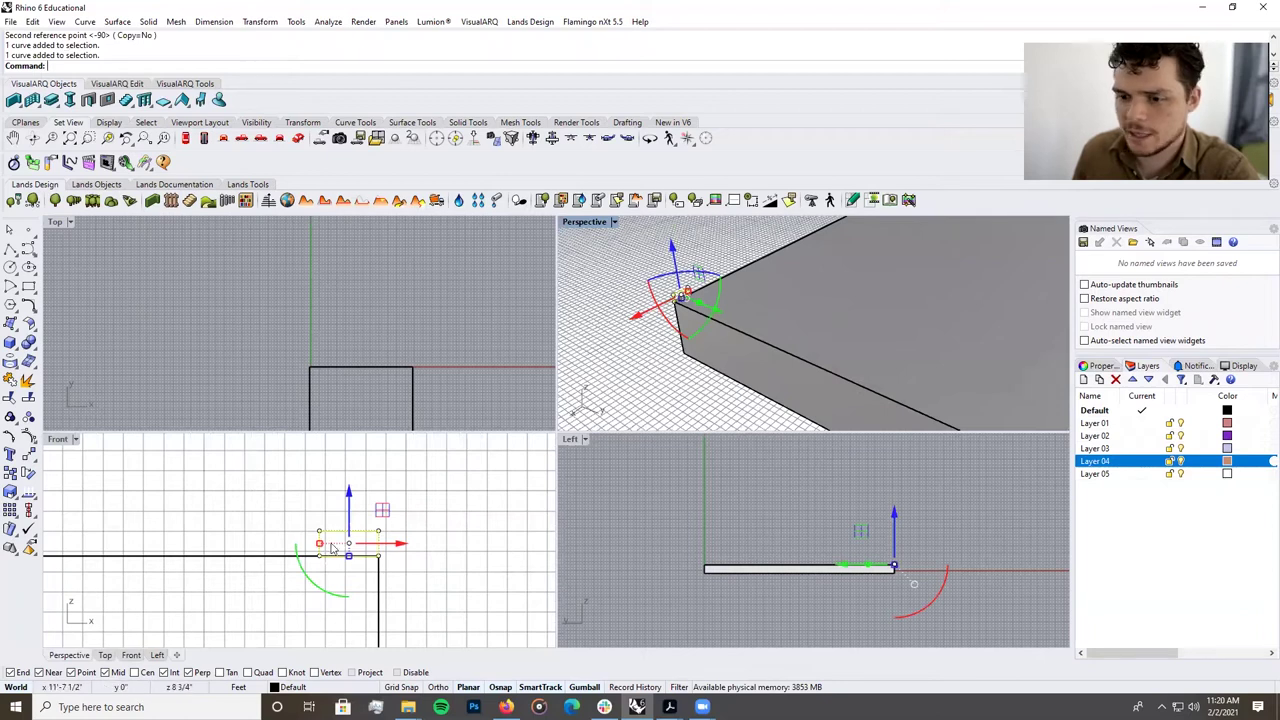
scroll(369, 358, down, 10)
scroll(317, 347, up, 10)
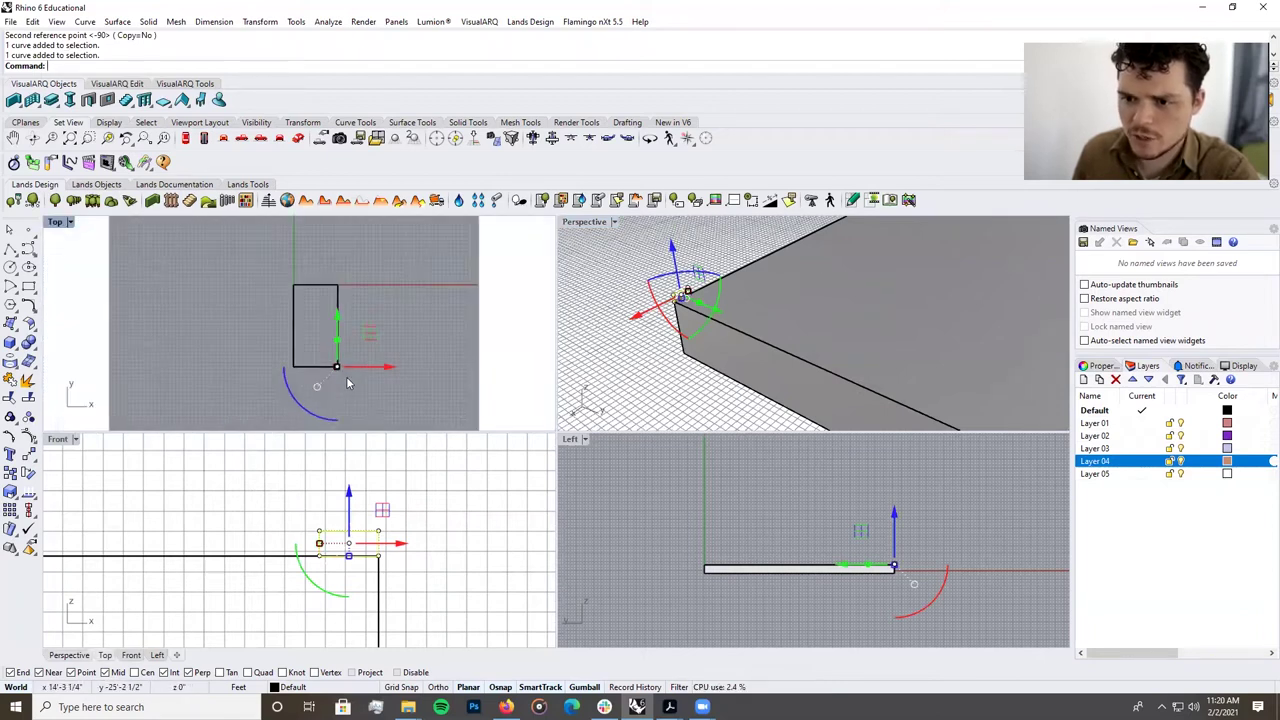
scroll(340, 370, down, 2)
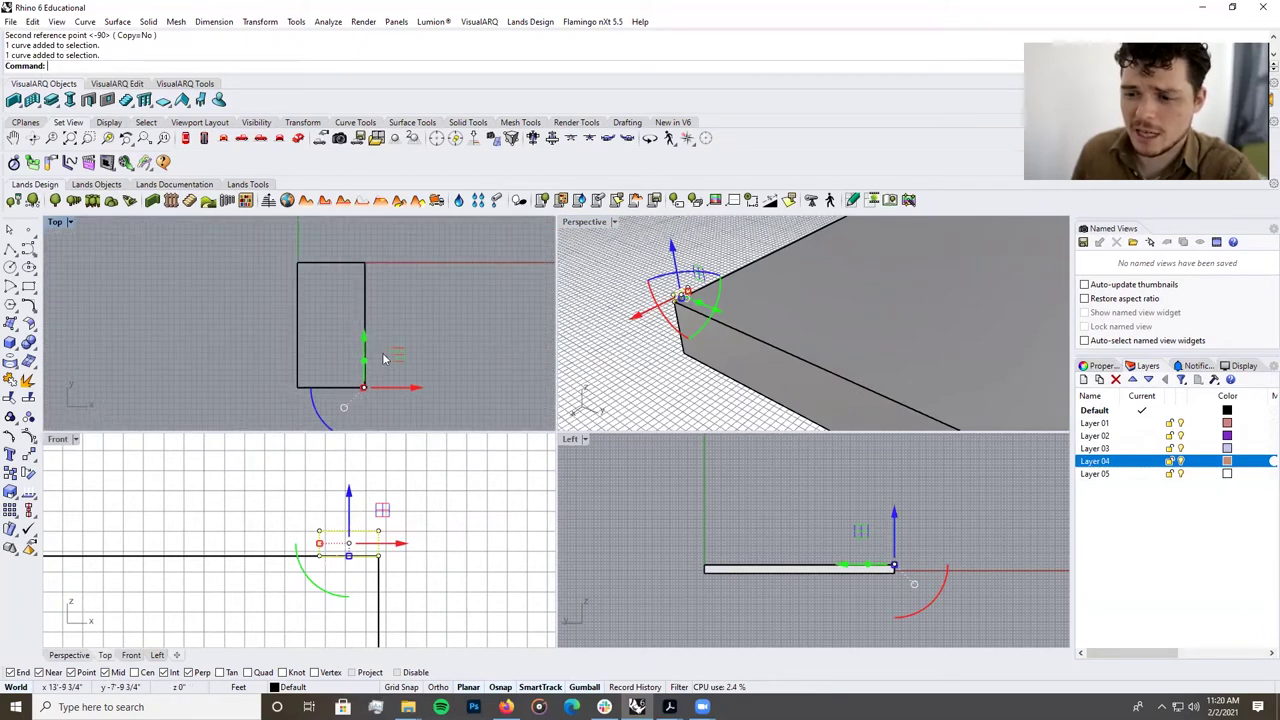
click(423, 537)
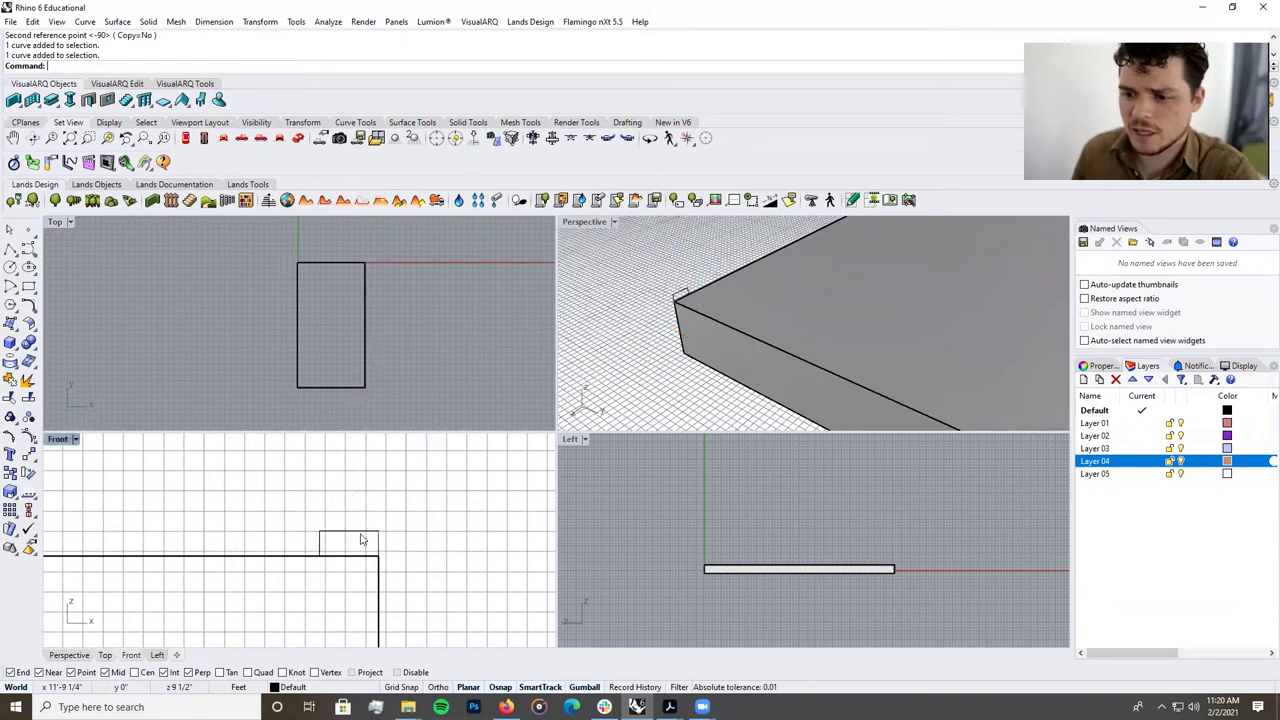
Extrude the 1.5" by 3.5" rectangle into a solid plate running along the slab's full long edge to its far corner.
click(365, 535)
text(ex)
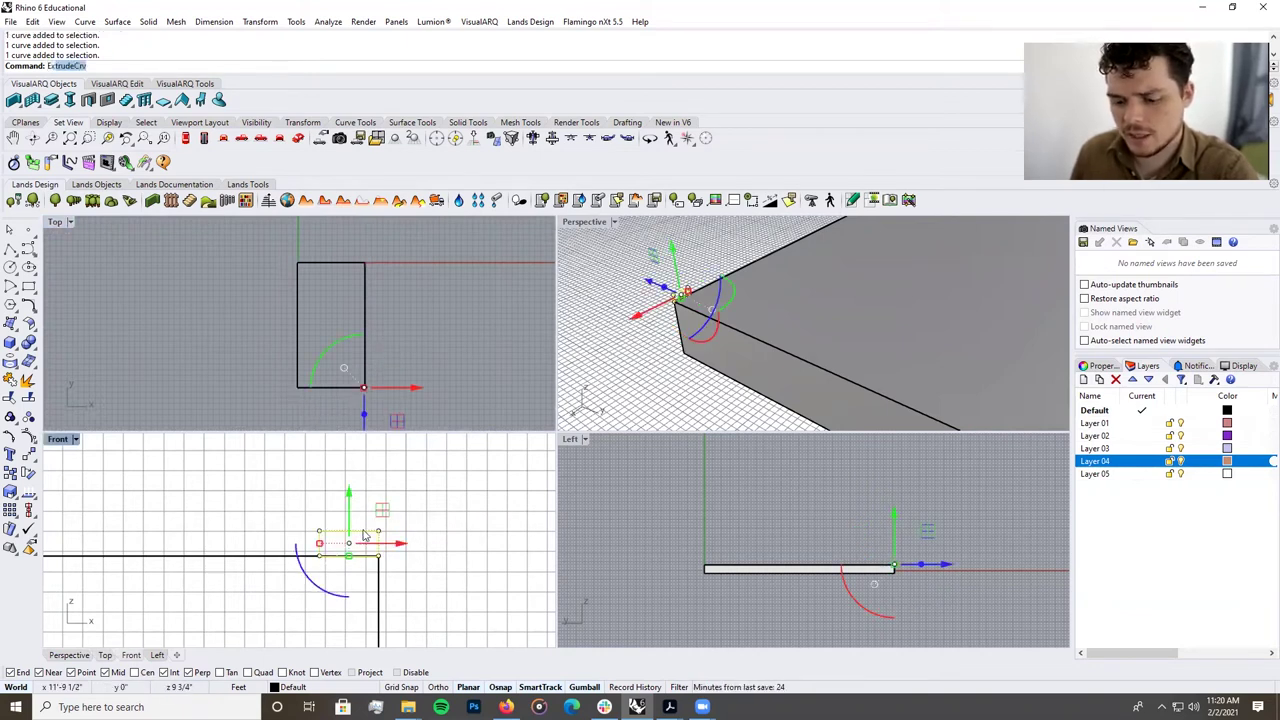
key(Return)
click(364, 263)
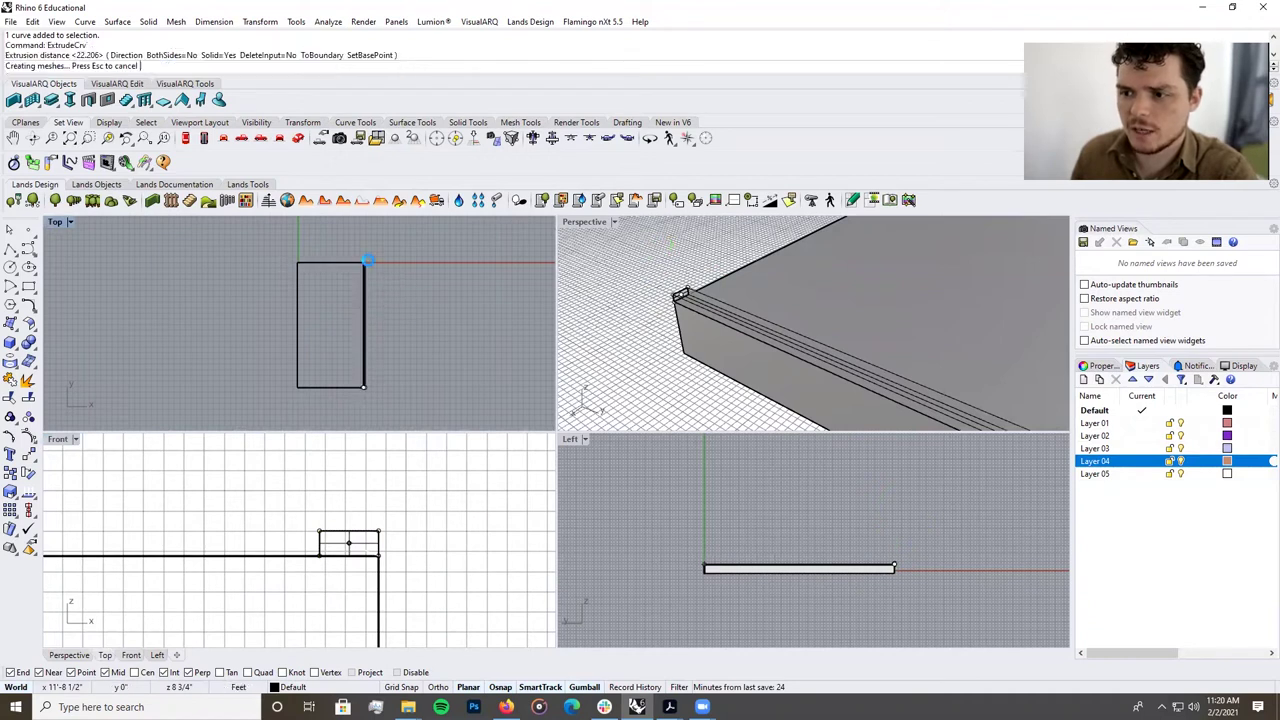
click(731, 318)
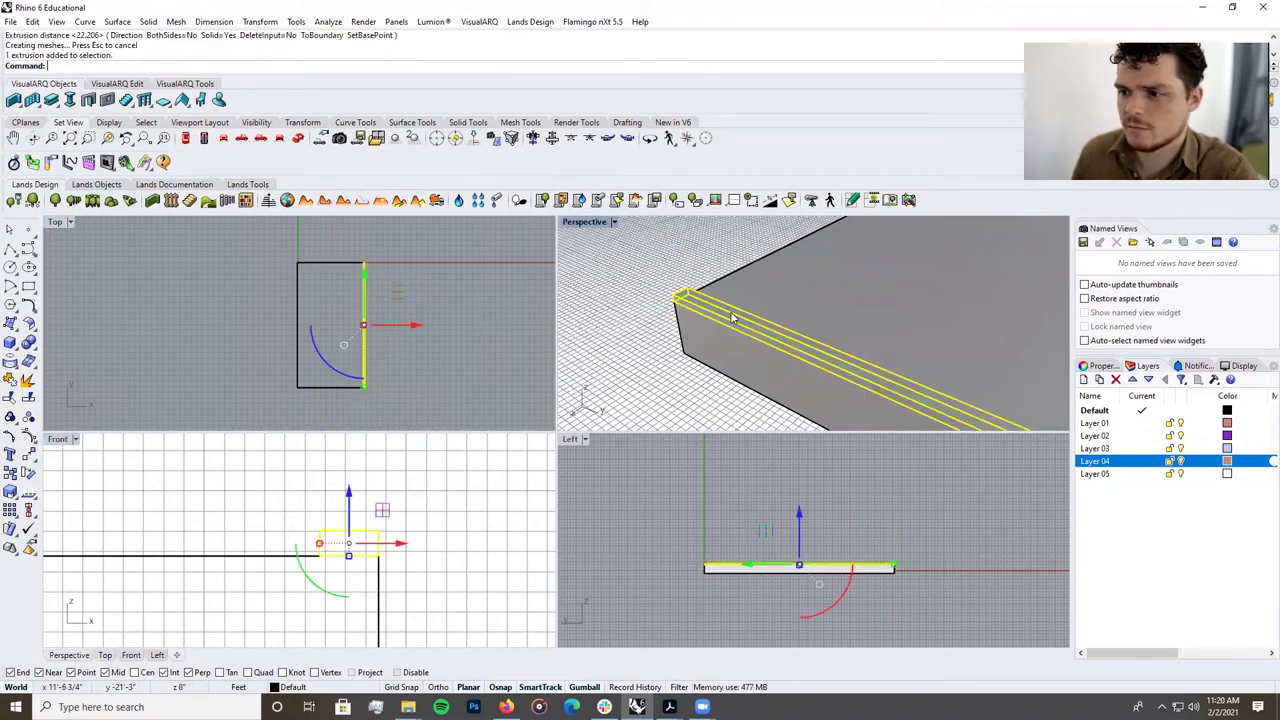
click(619, 289)
scroll(620, 290, down, 8)
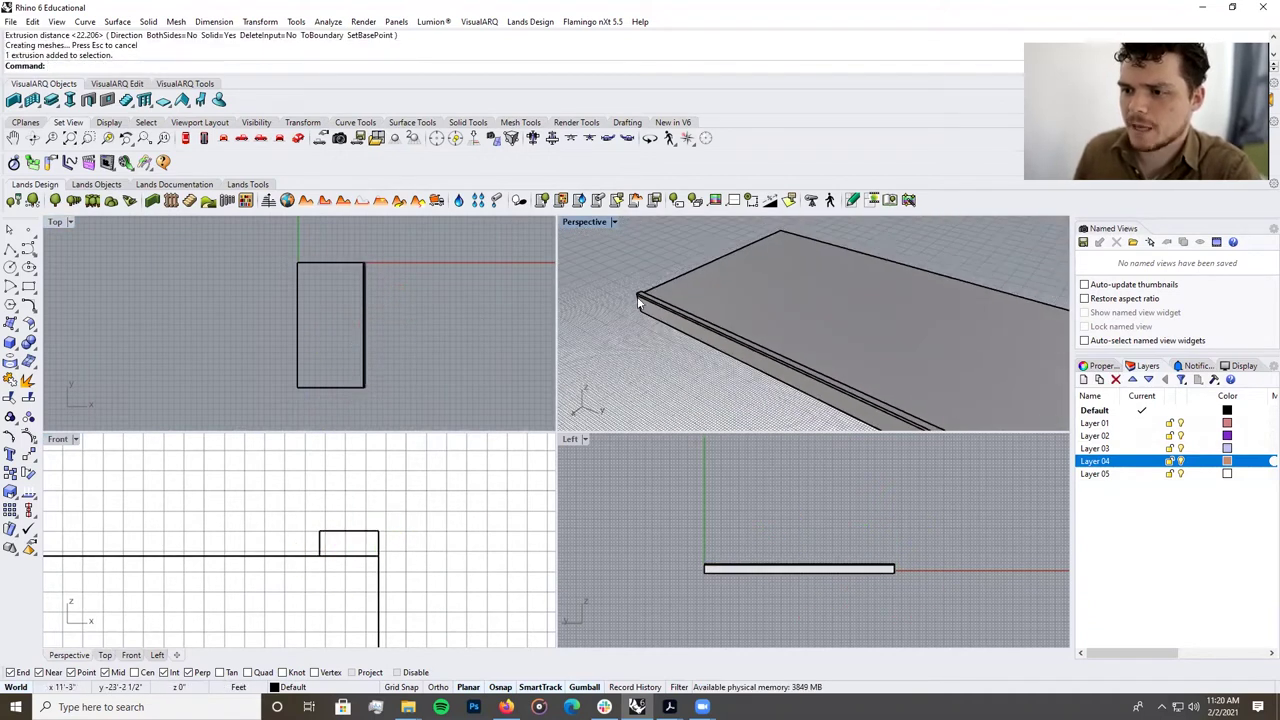
scroll(638, 299, up, 8)
click(30, 266)
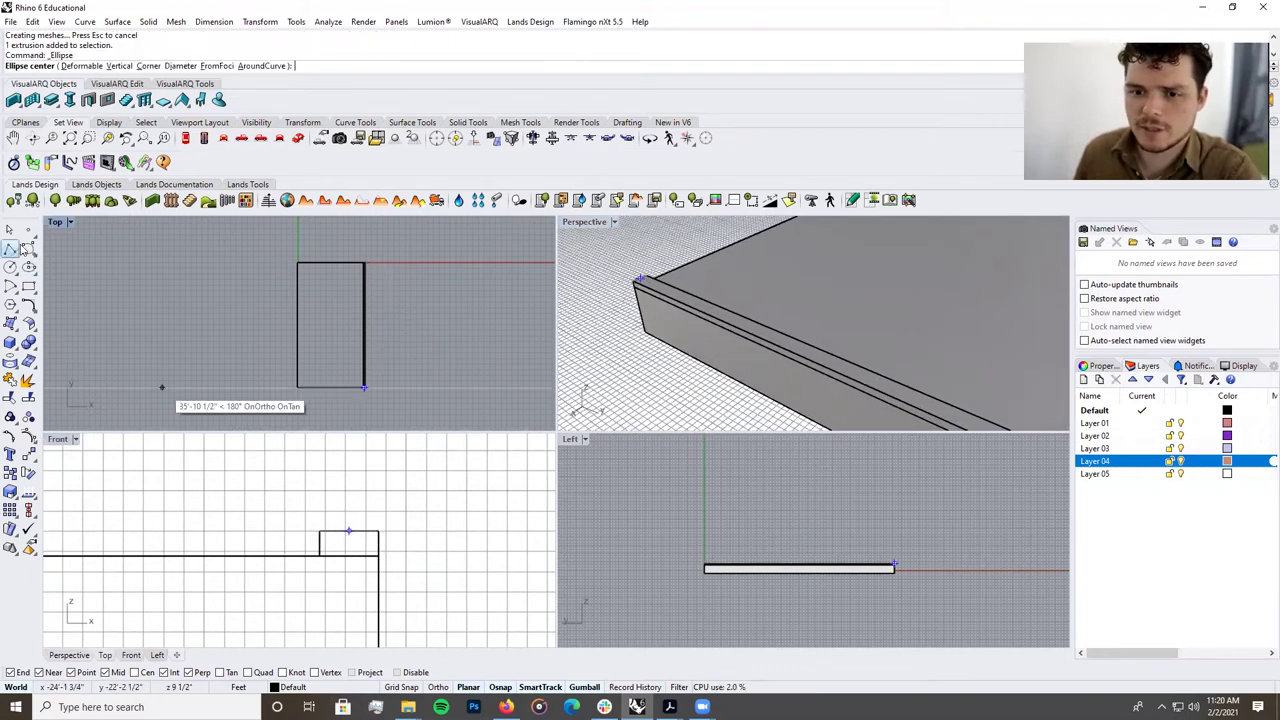
click(10, 248)
scroll(354, 539, up, 3)
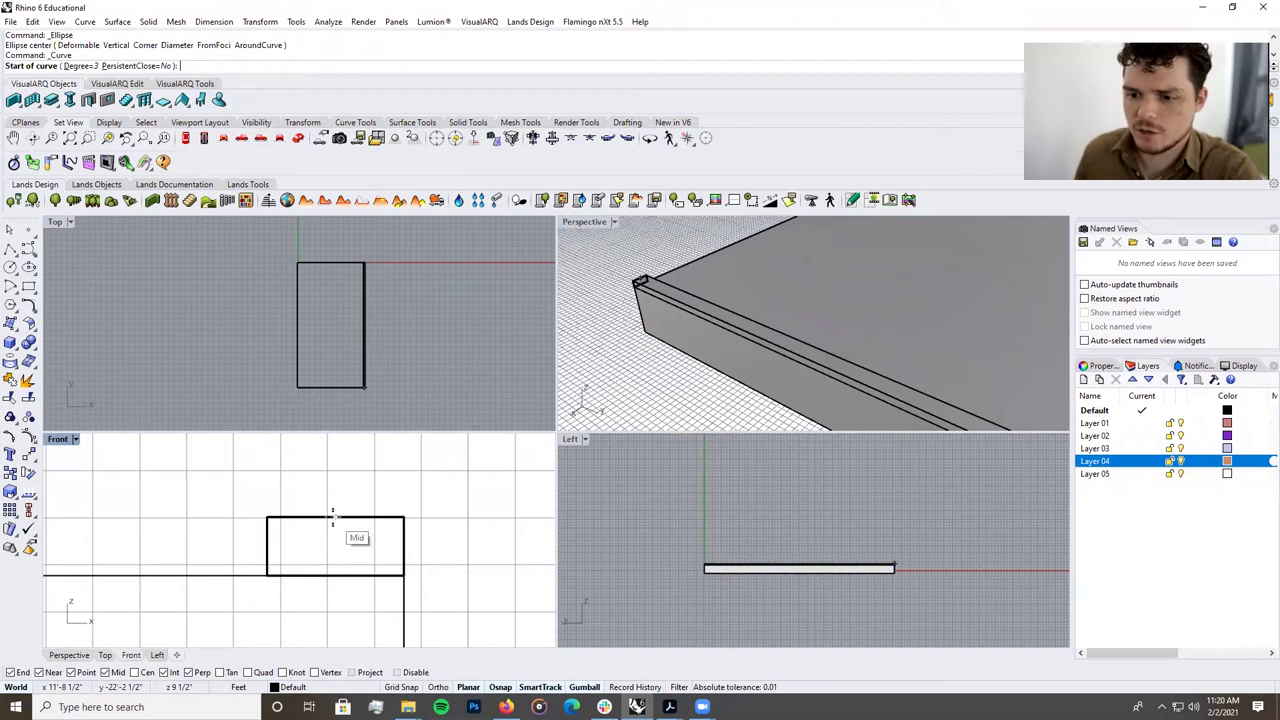
click(336, 518)
Draw a vertical guide polyline in the Front view from the midpoint of the plate's top edge down into the slab.
click(10, 248)
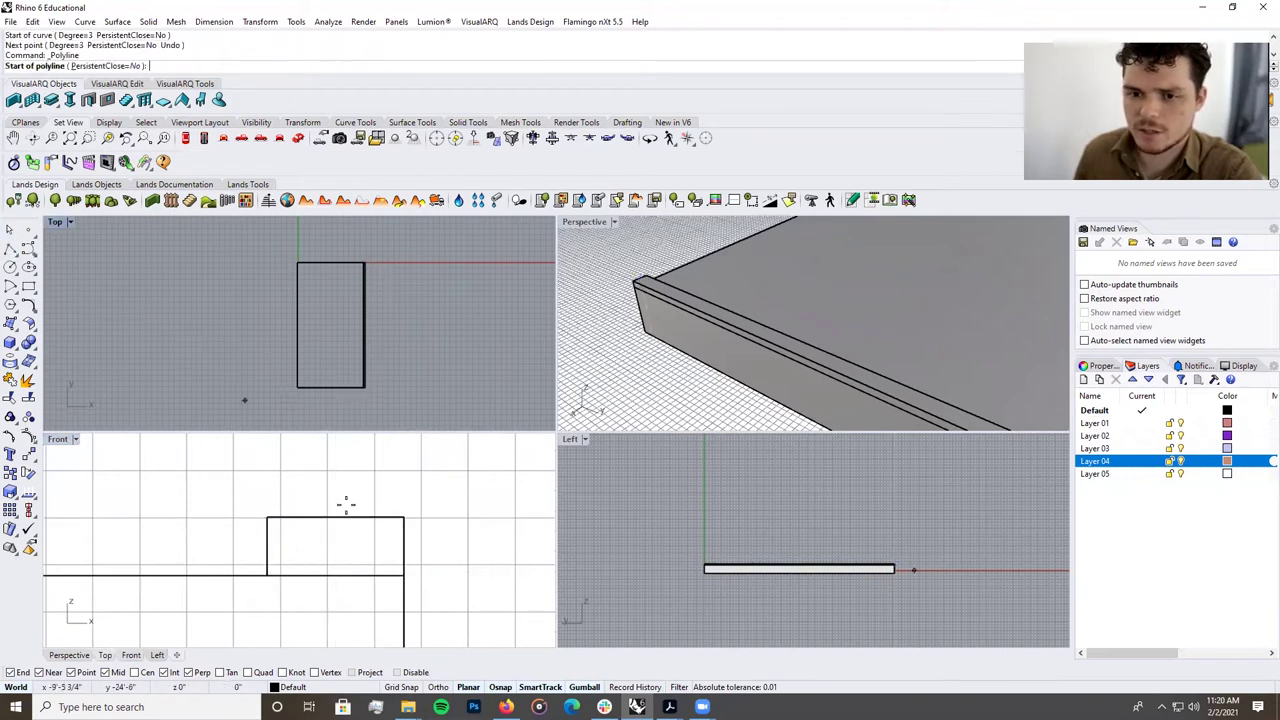
click(336, 518)
scroll(334, 523, down, 3)
click(336, 594)
key(Return)
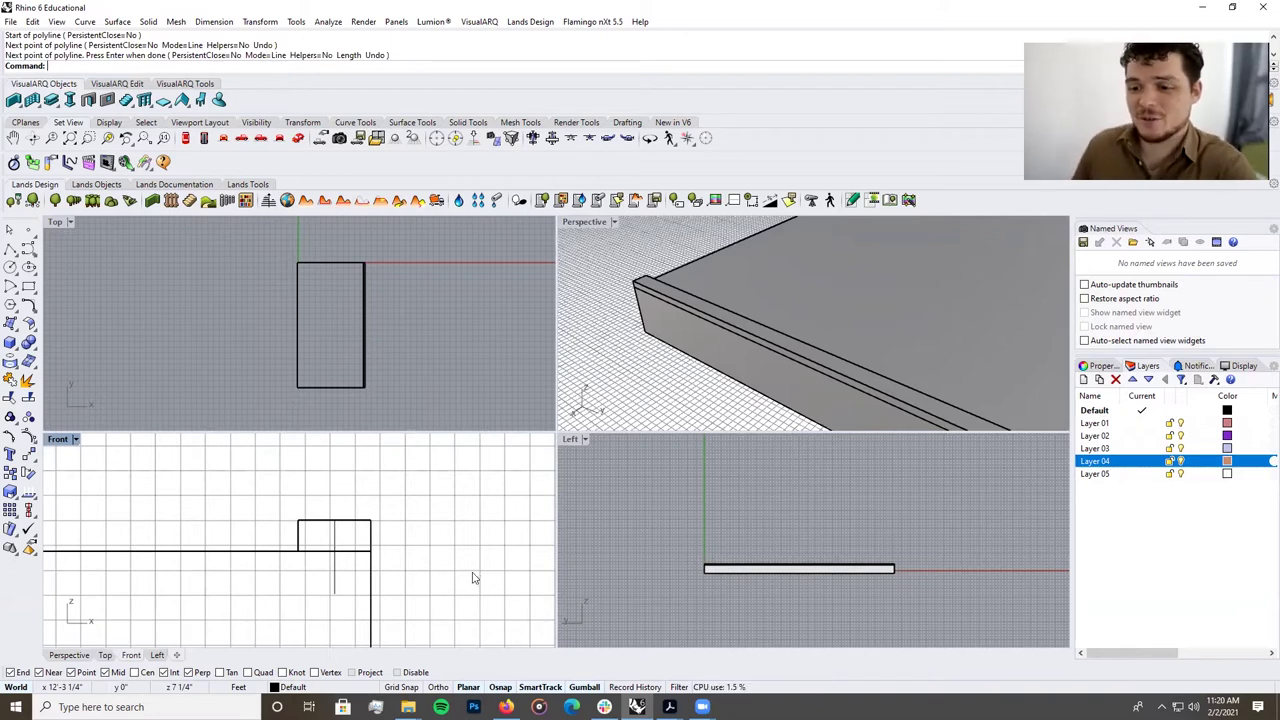
click(337, 577)
key(Escape)
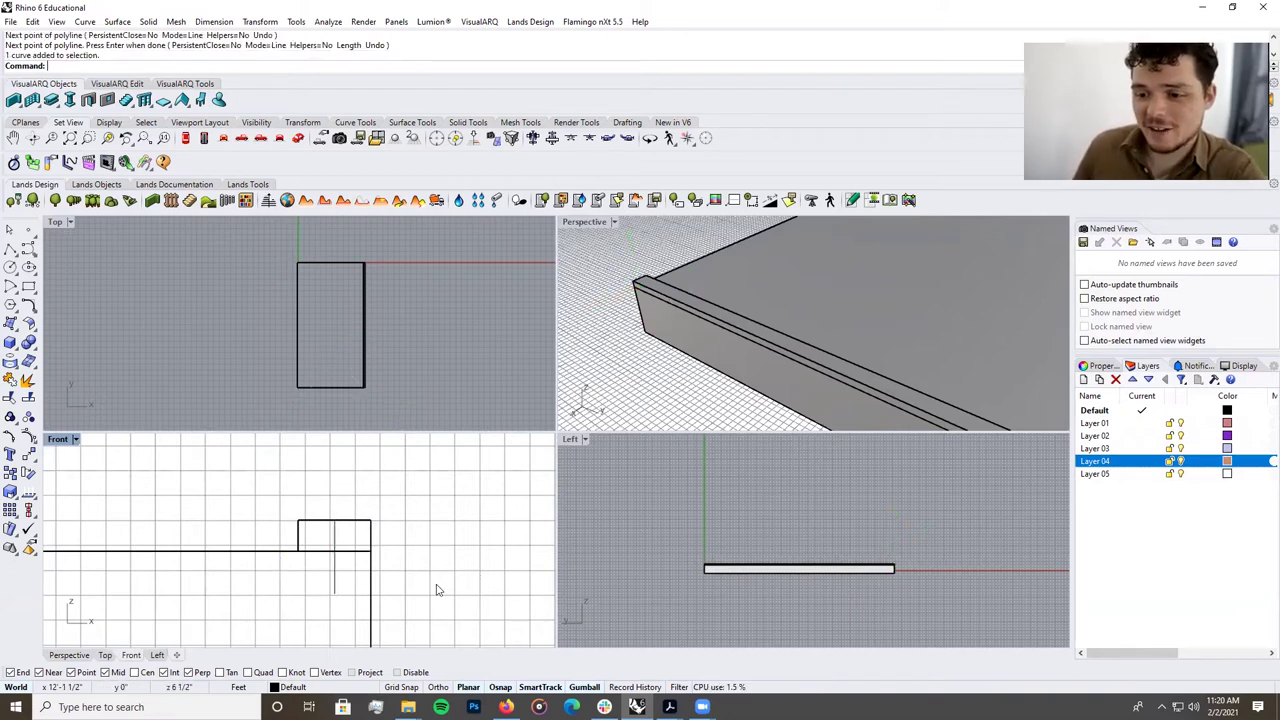
scroll(337, 577, up, 3)
click(332, 578)
key(Escape)
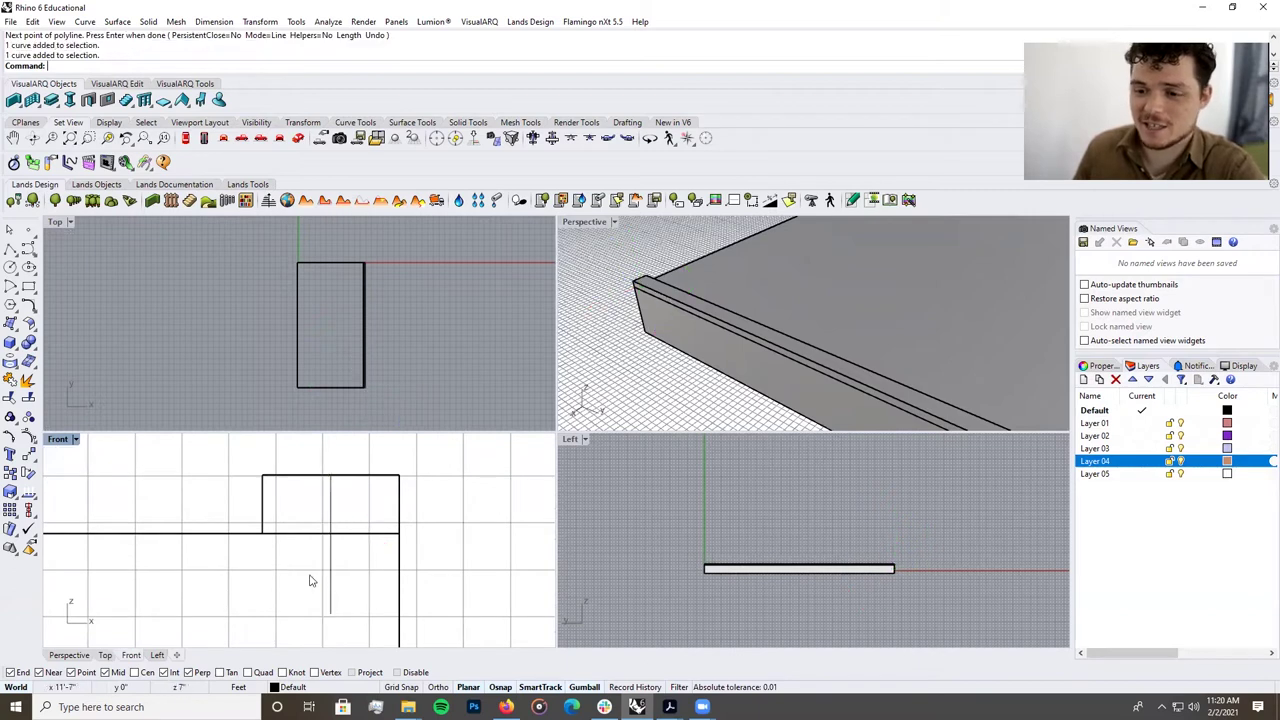
click(330, 580)
key(Escape)
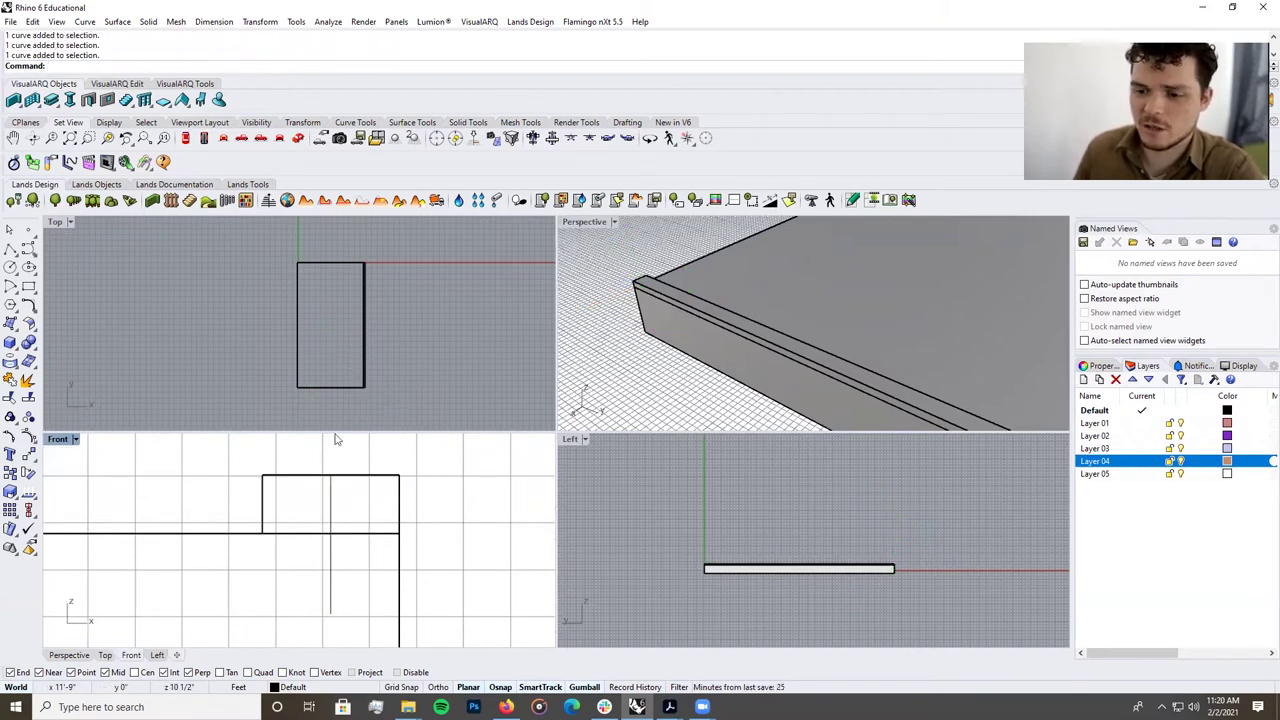
click(331, 502)
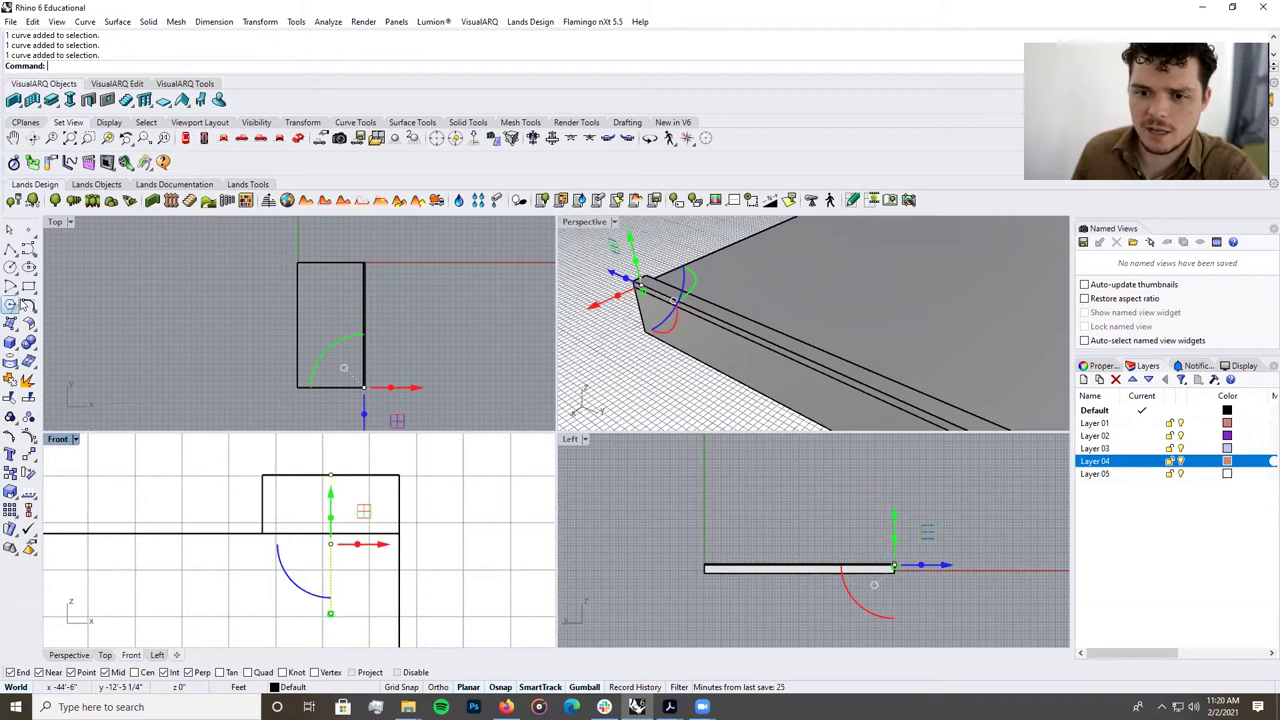
Draw a small circle on the plate in the Top view, about 5" from its end, and shift it sideways onto the plate's centerline.
click(10, 267)
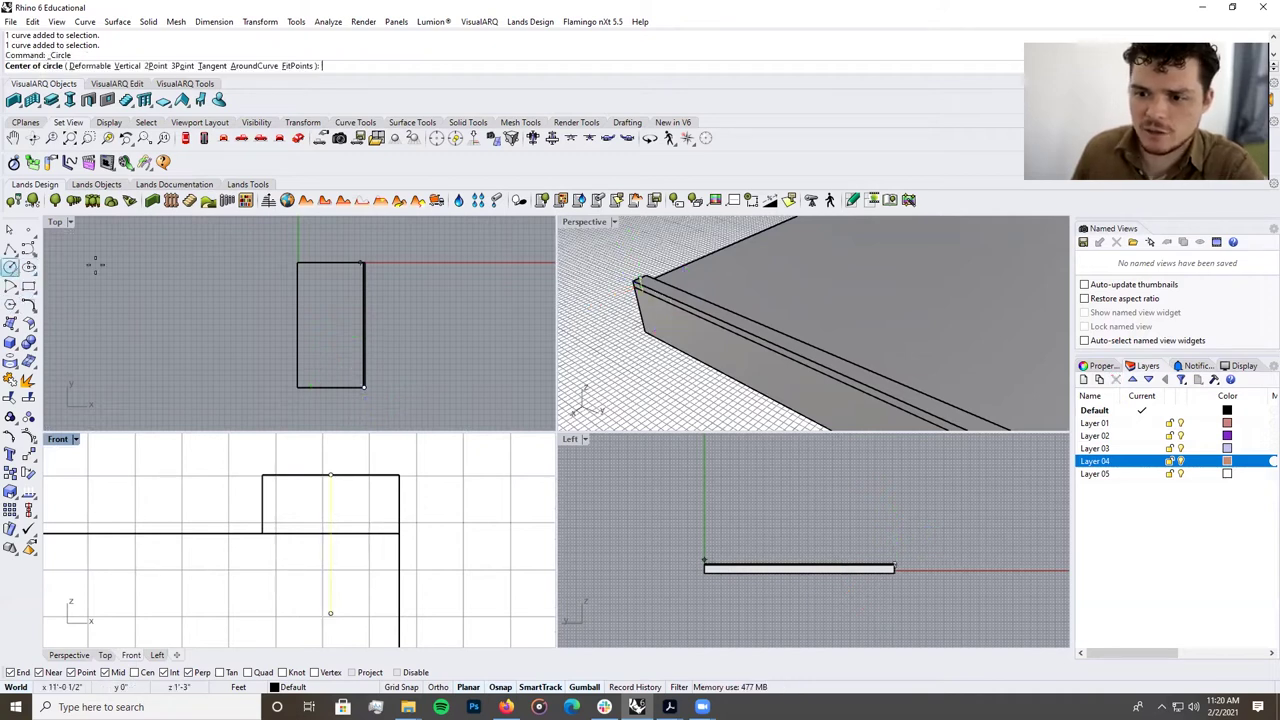
scroll(363, 265, up, 6)
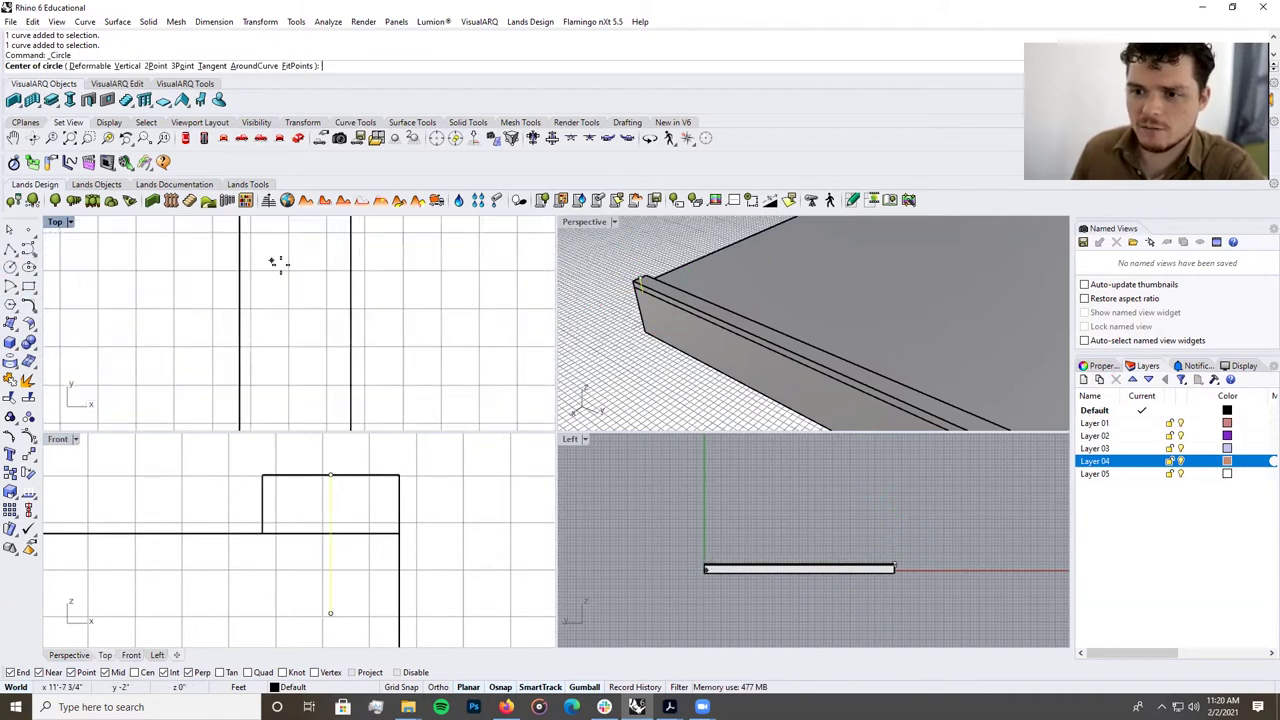
scroll(290, 261, down, 5)
scroll(327, 259, up, 5)
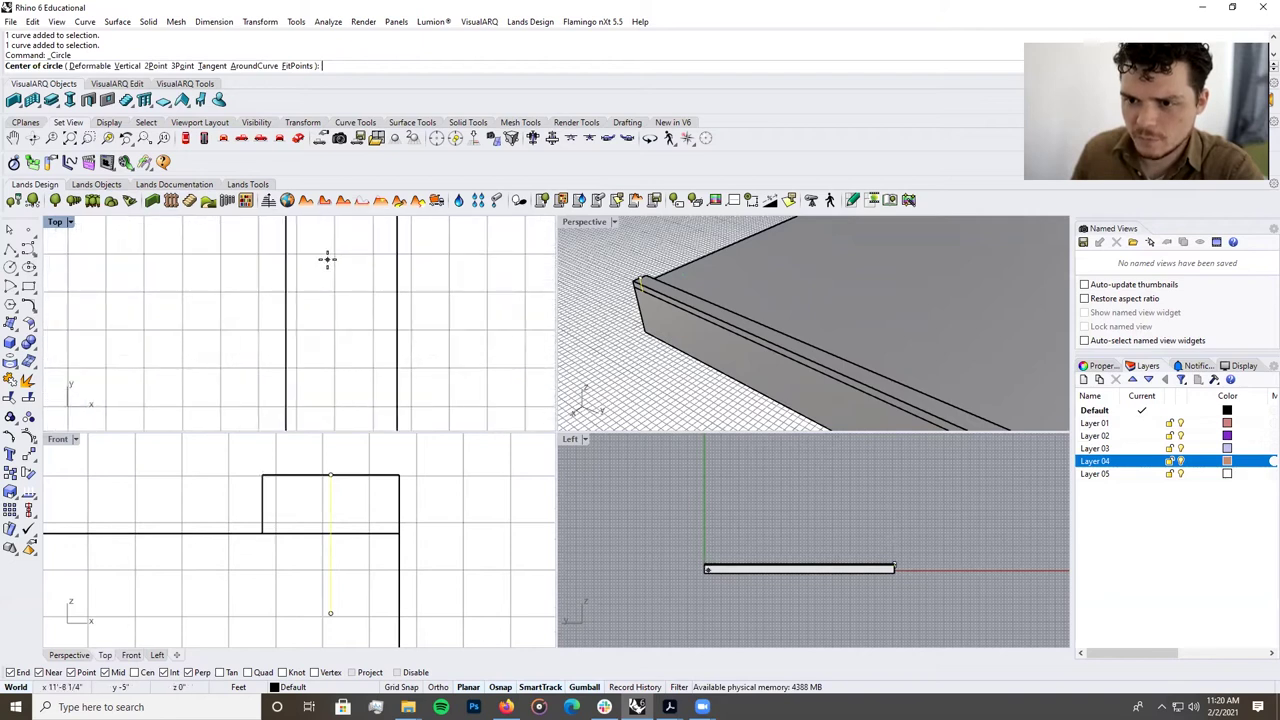
click(327, 259)
click(346, 248)
drag(383, 262, 397, 262)
click(347, 270)
Try extruding the circle to a freehand height in the Front view and undo the extrusion.
click(349, 275)
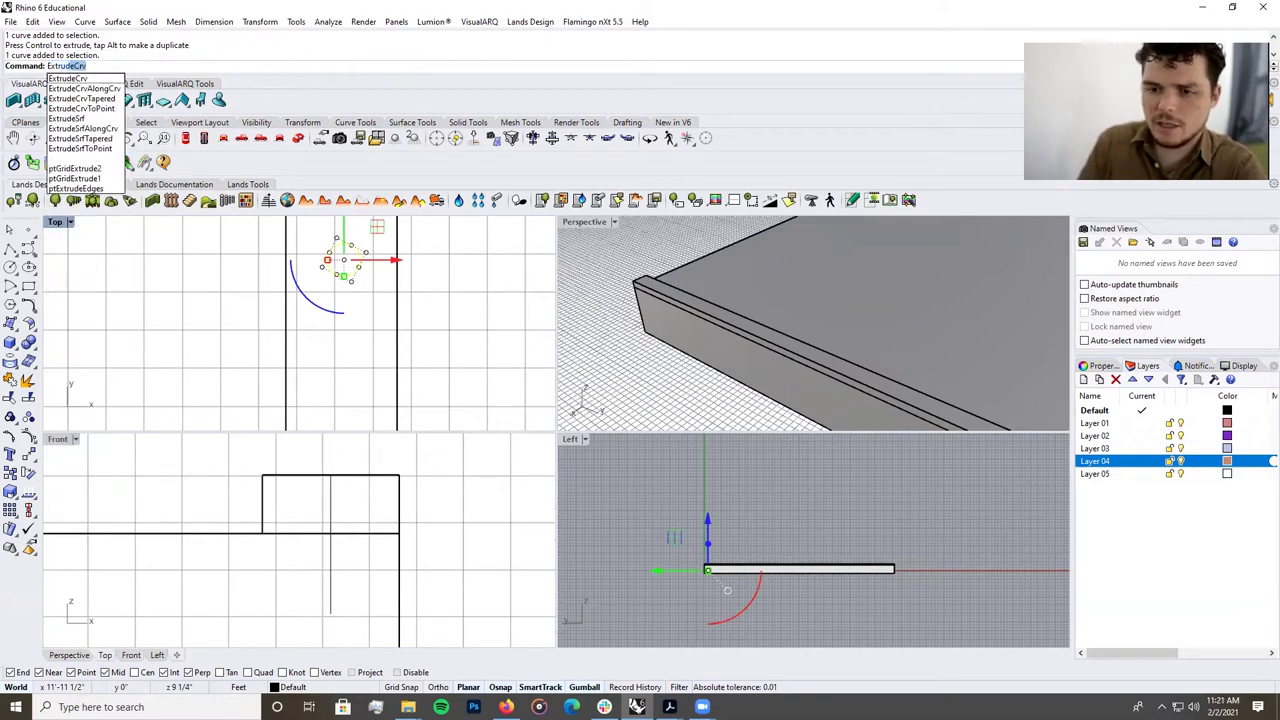
key(Return)
scroll(355, 505, down, 5)
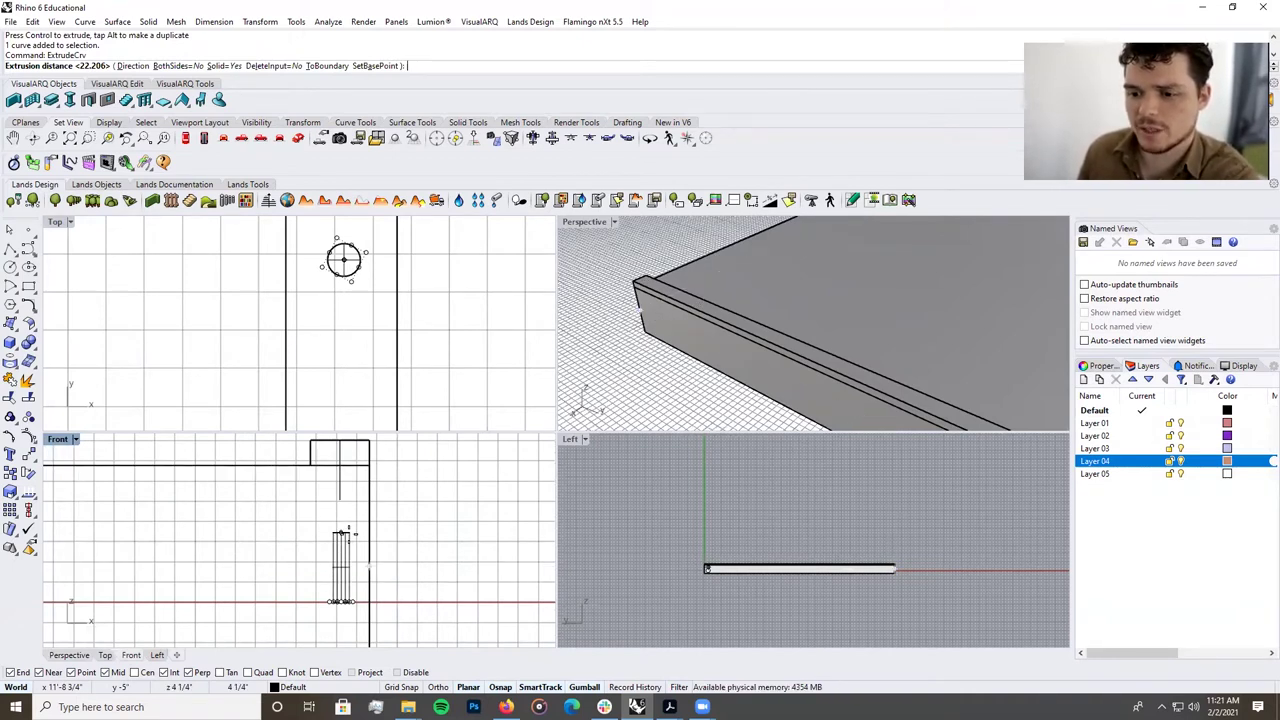
click(352, 541)
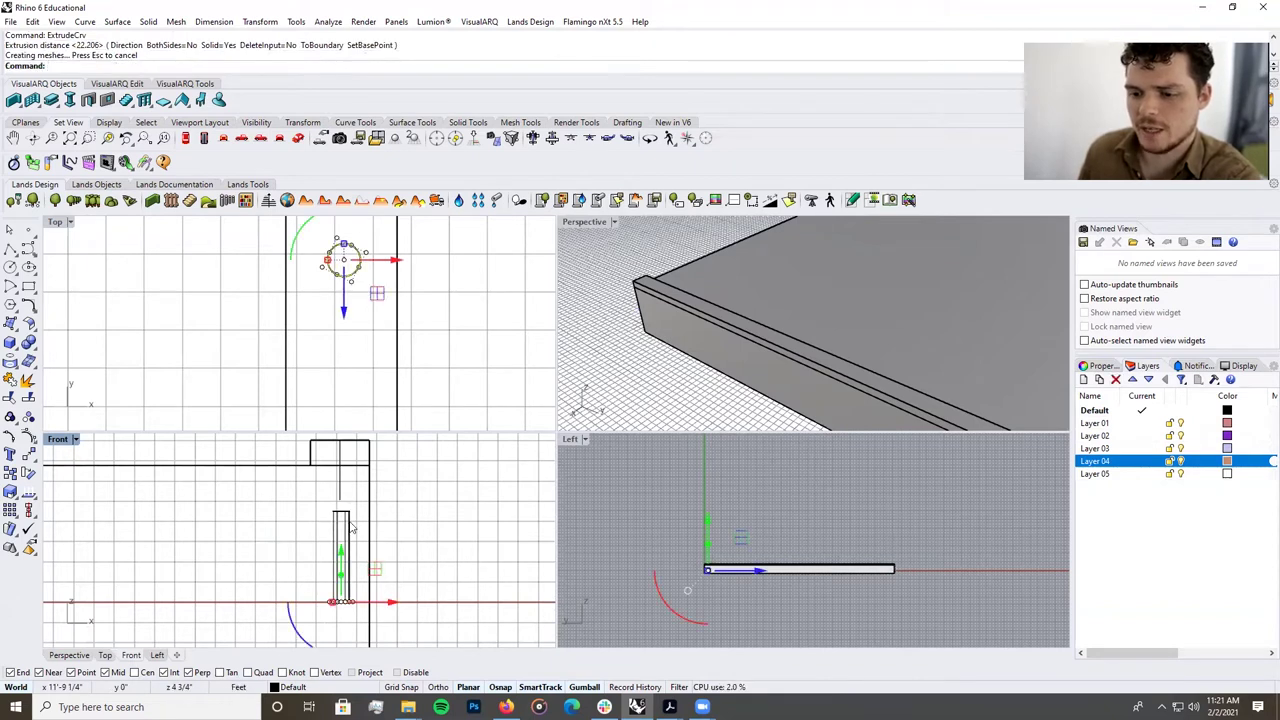
key(ctrl+z)
Extrude the circle 0.5" into a solid disc for the bolt head.
key(Up)
key(Return)
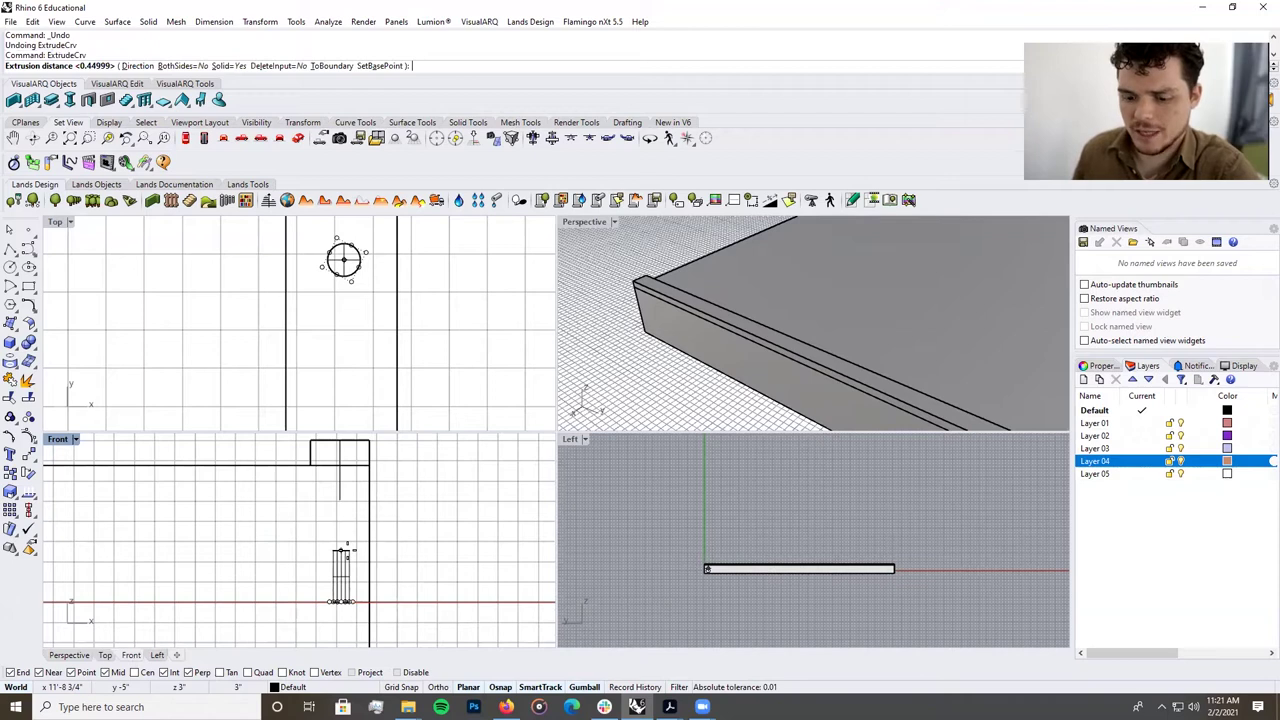
text(.5)
key(Return)
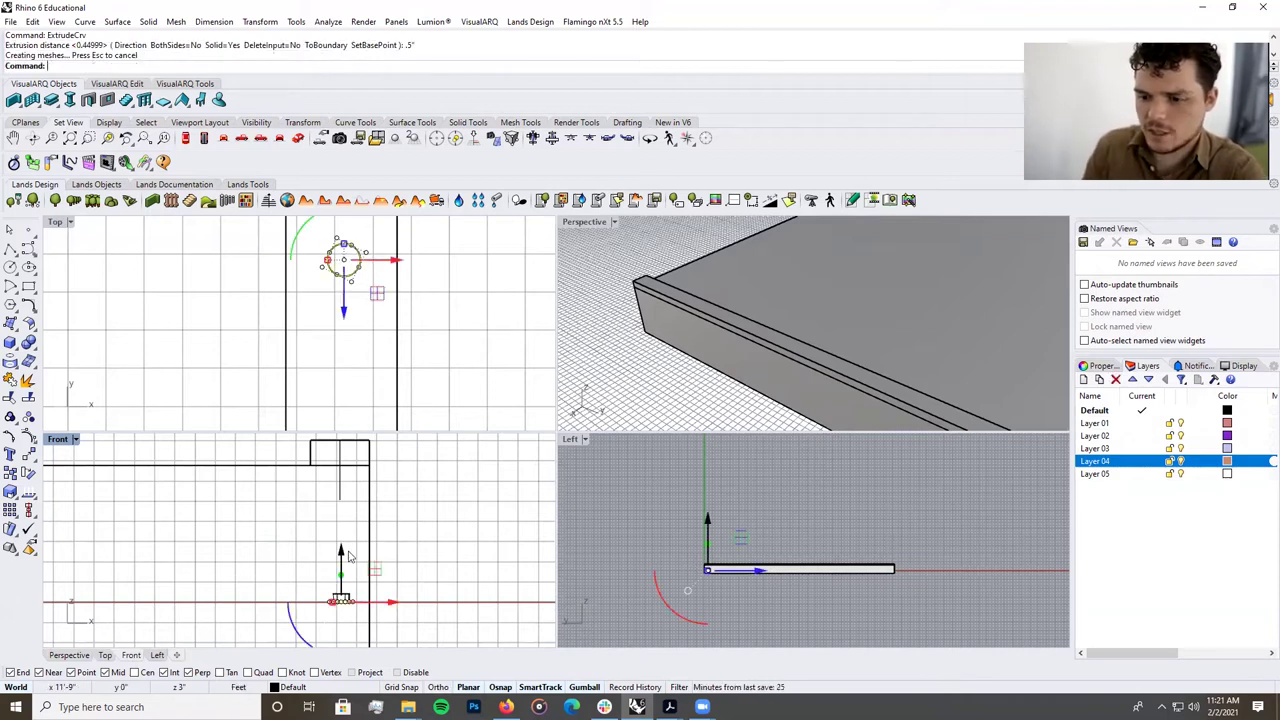
click(240, 550)
scroll(318, 597, up, 8)
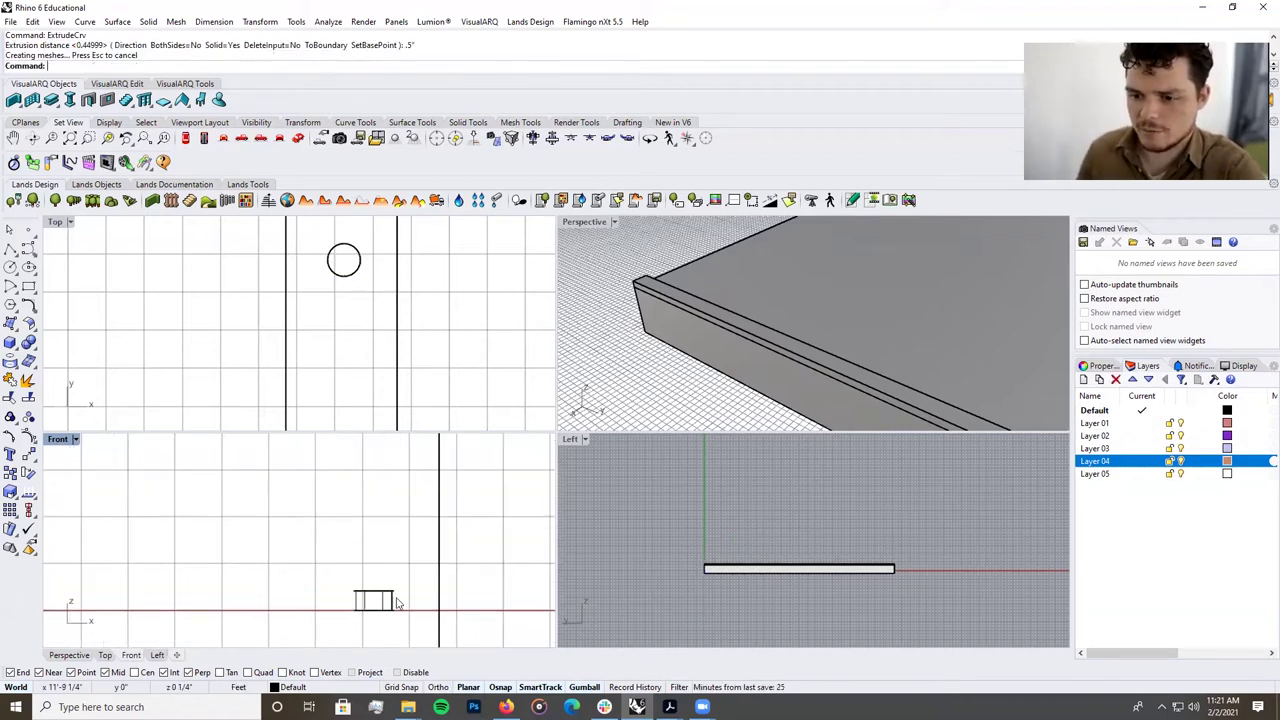
Move the disc vertically in the Front view from the ground plane up into the plate's section.
click(390, 602)
scroll(384, 602, down, 8)
drag(367, 583, 384, 486)
scroll(388, 562, down, 8)
scroll(389, 541, up, 4)
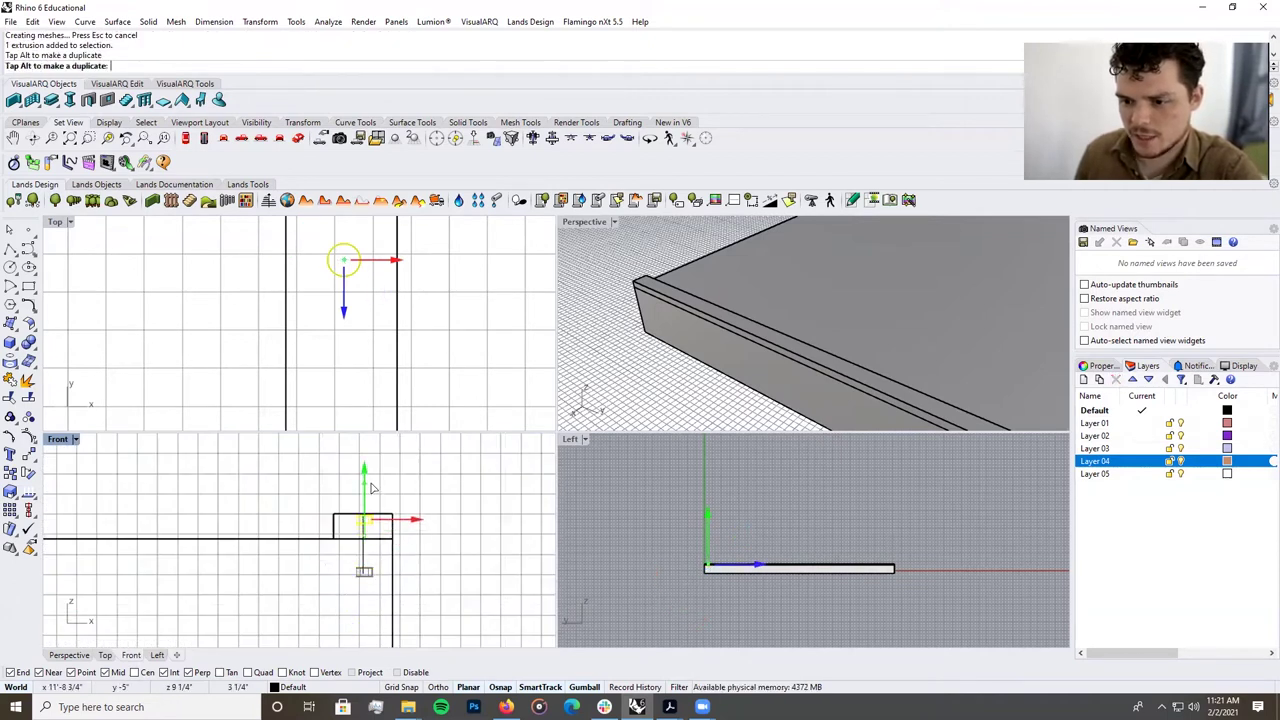
key(Escape)
Delete the vertical guide line and raise the disc until its top is about flush with the plate's top face.
scroll(352, 552, up, 3)
click(345, 563)
key(Delete)
click(355, 479)
scroll(358, 500, up, 1)
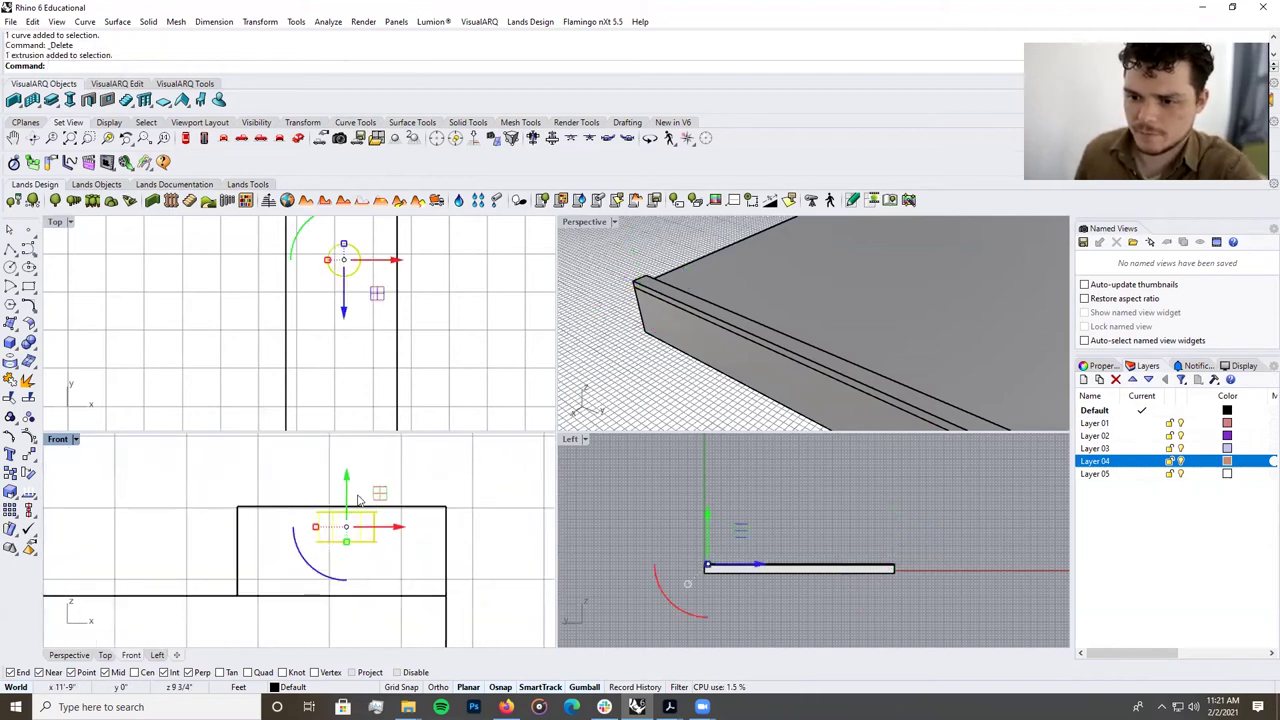
drag(351, 499, 347, 493)
click(275, 482)
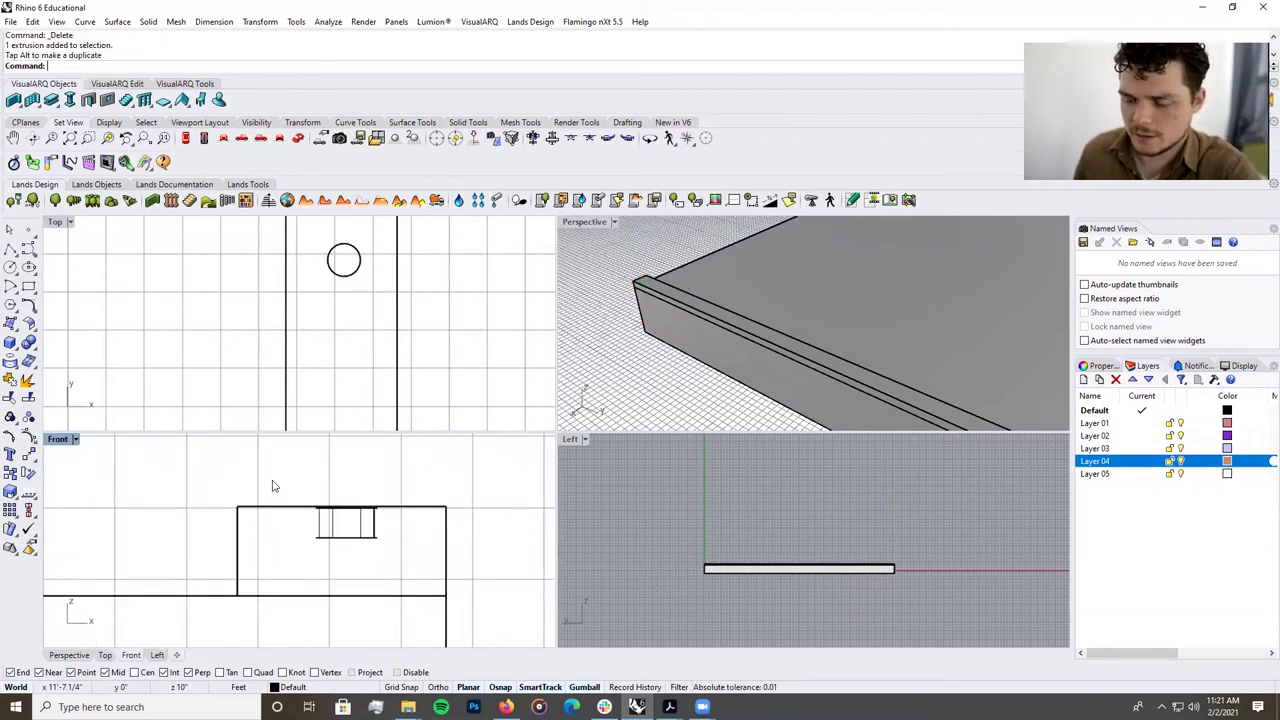
Draw a narrow vertical rectangle in the Front view as the bolt shank, running from the disc down through the plate into the slab.
scroll(275, 480, down, 8)
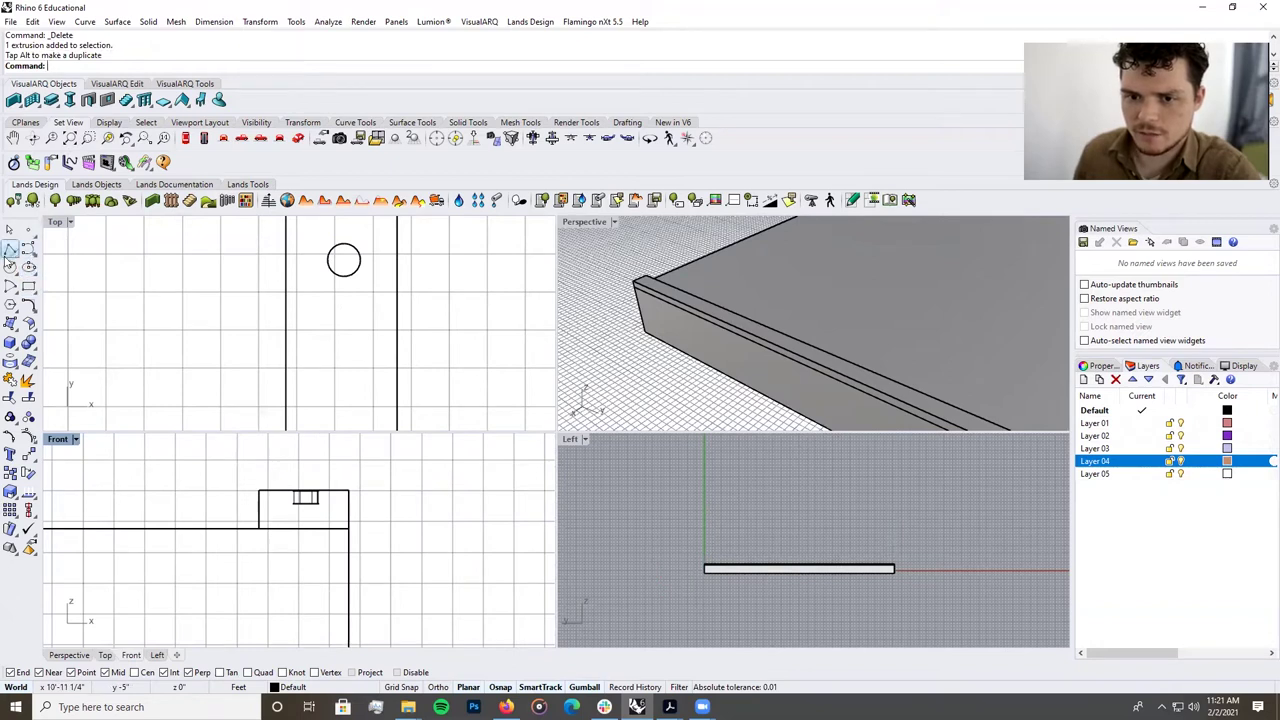
click(10, 249)
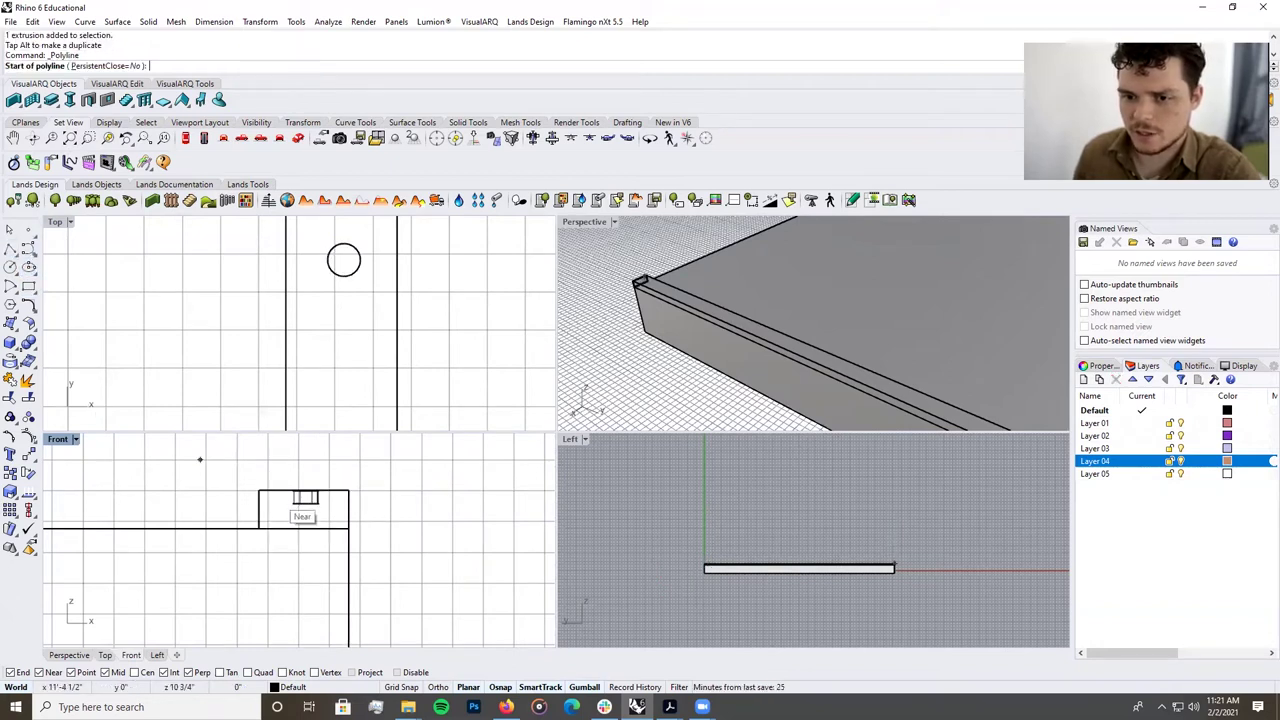
click(29, 286)
scroll(352, 581, up, 2)
click(252, 437)
click(275, 437)
scroll(278, 583, down, 2)
click(277, 585)
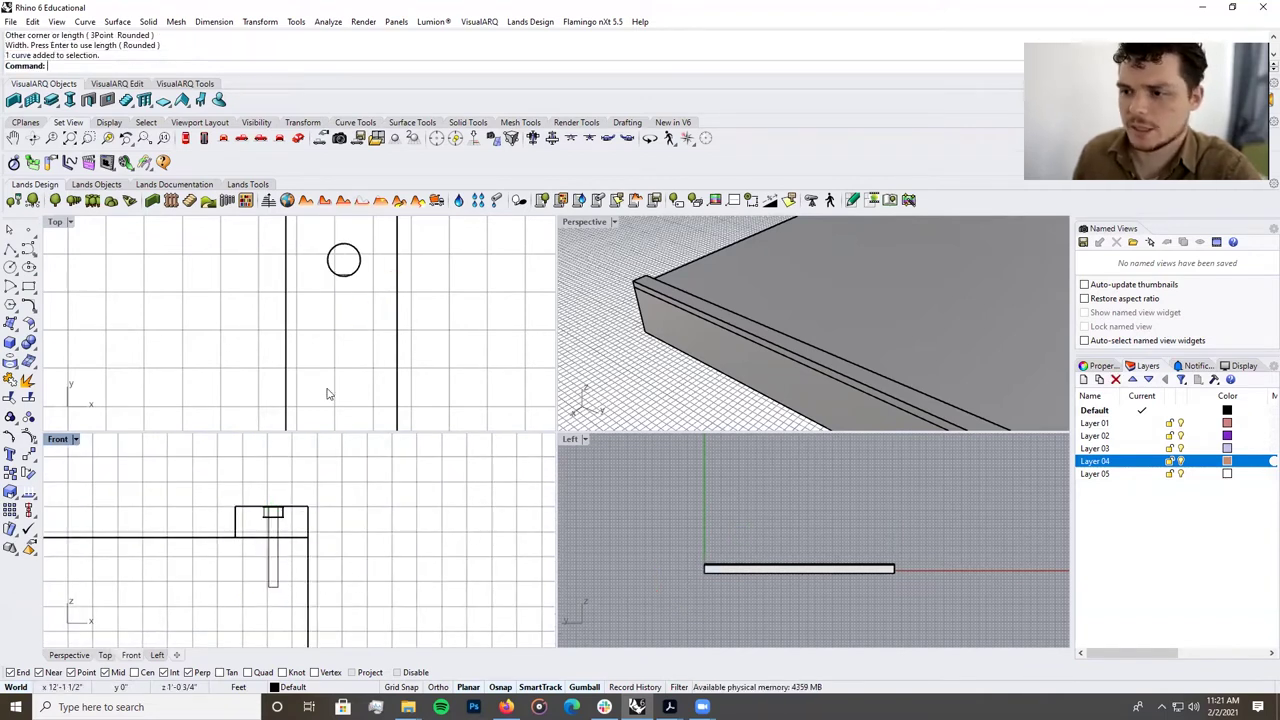
scroll(320, 366, down, 3)
scroll(317, 375, down, 2)
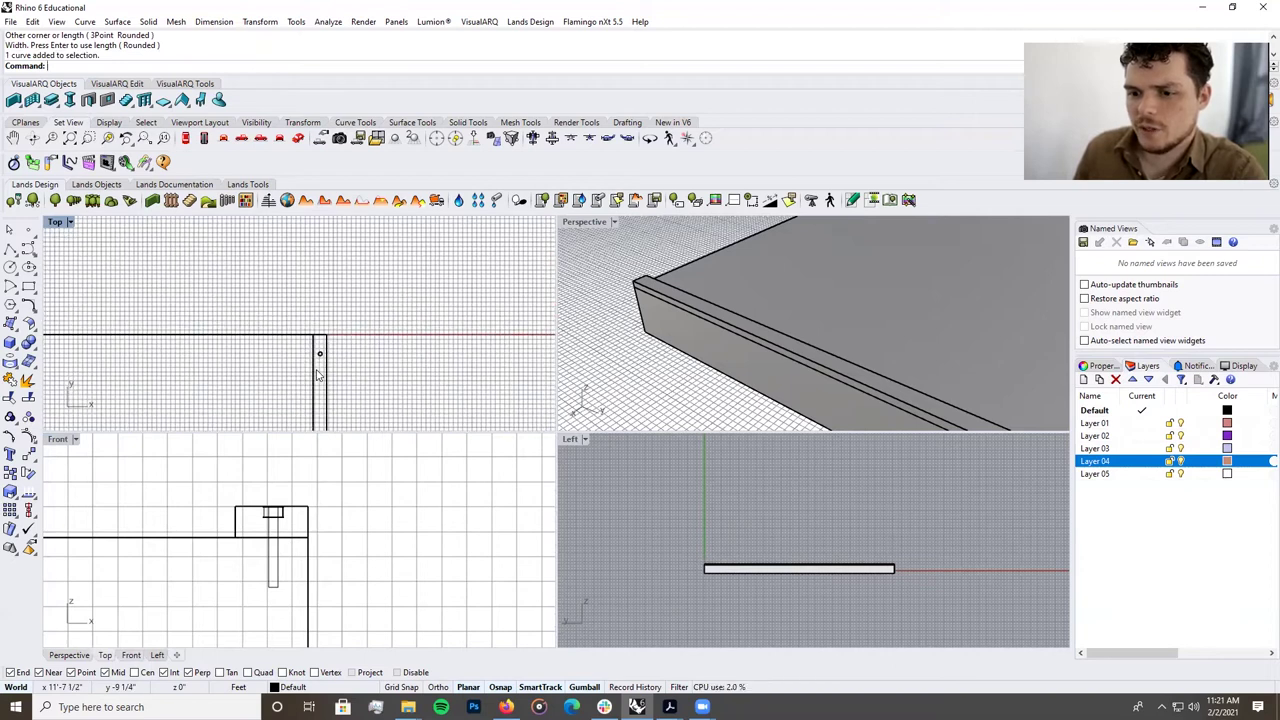
click(274, 587)
click(425, 584)
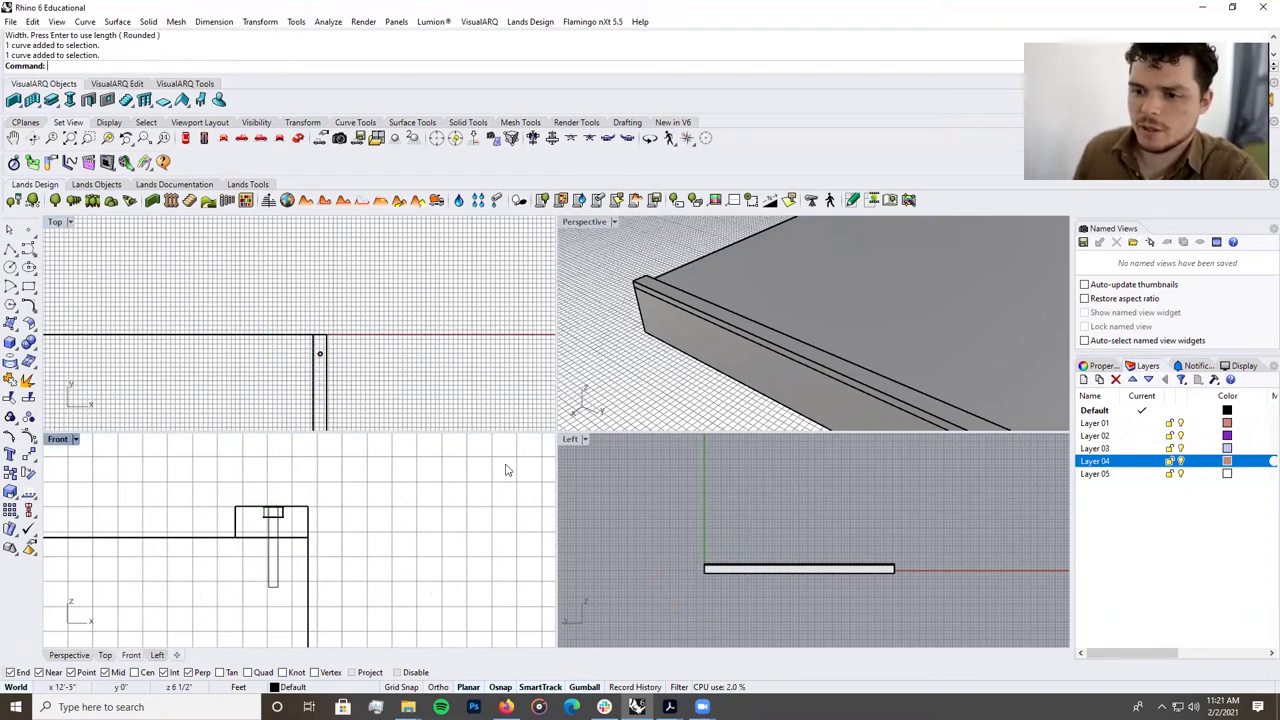
Examine the slab, bottom plate and bolt in the enlarged Perspective view and in the Front and Top views.
double_click(580, 222)
scroll(526, 460, down, 4)
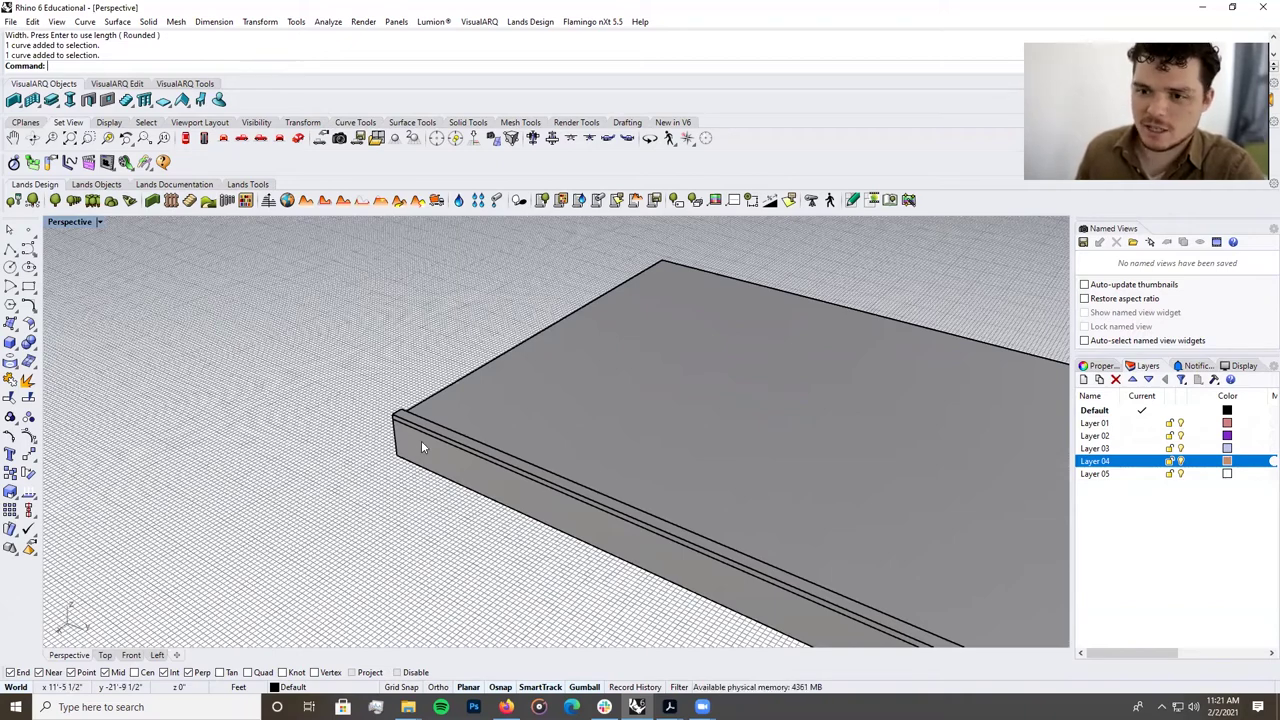
right_drag(324, 472, 525, 447)
scroll(722, 437, down, 4)
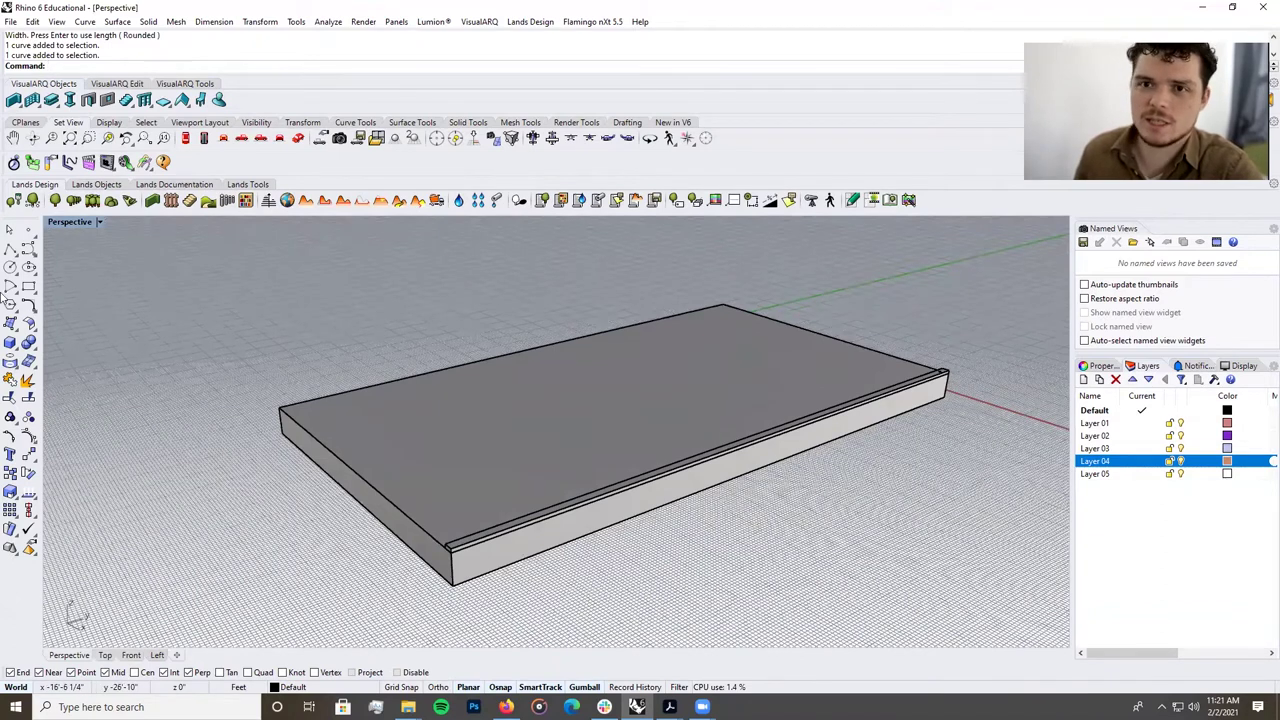
double_click(72, 221)
scroll(329, 529, down, 4)
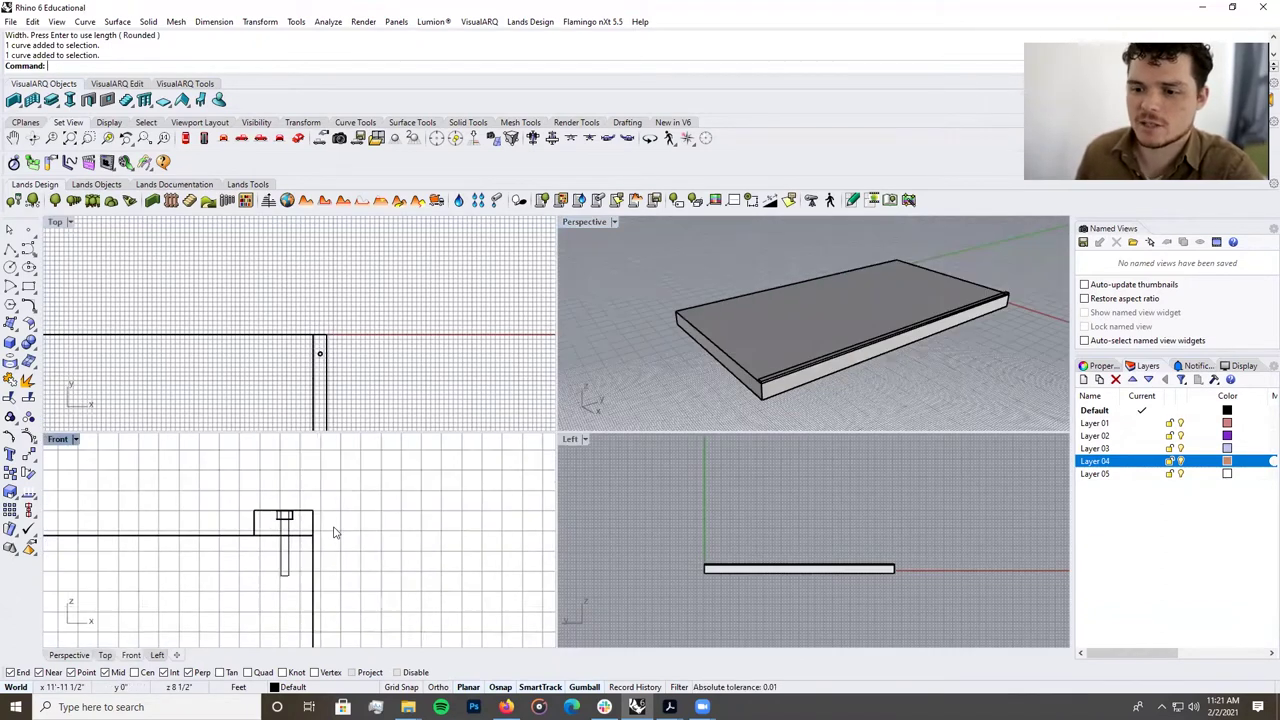
scroll(376, 591, up, 4)
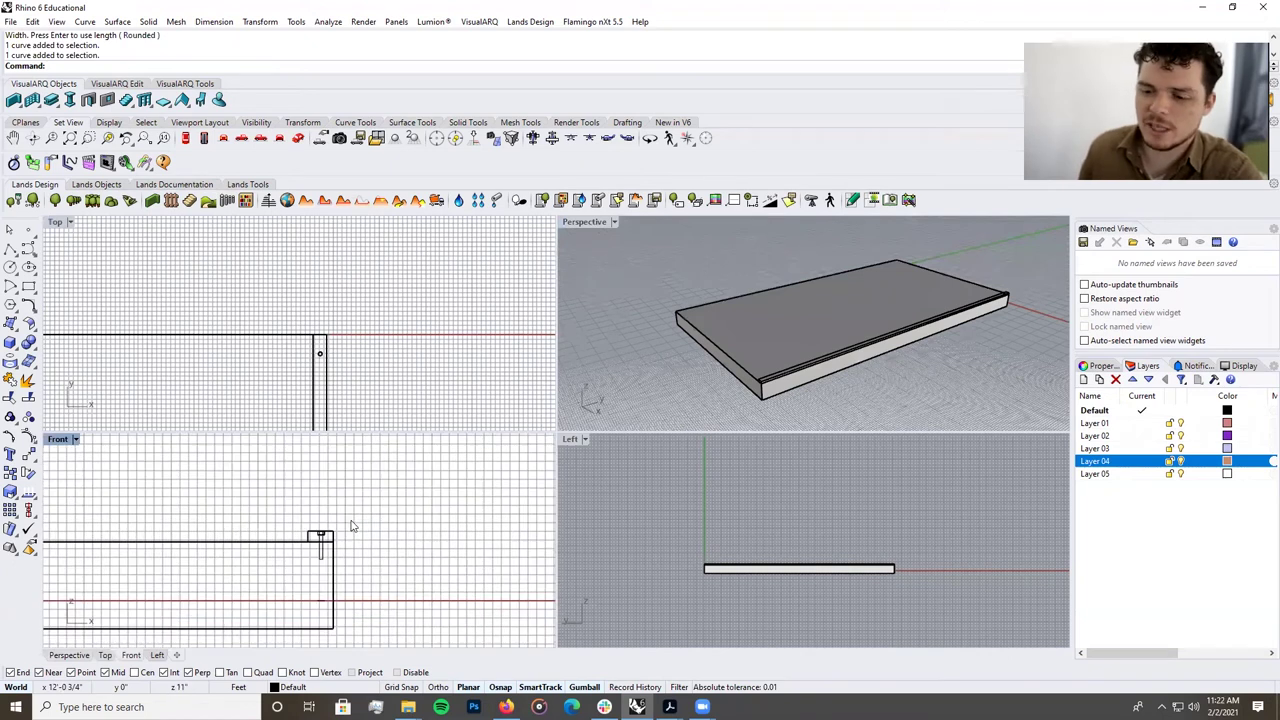
scroll(383, 565, down, 1)
scroll(337, 355, down, 10)
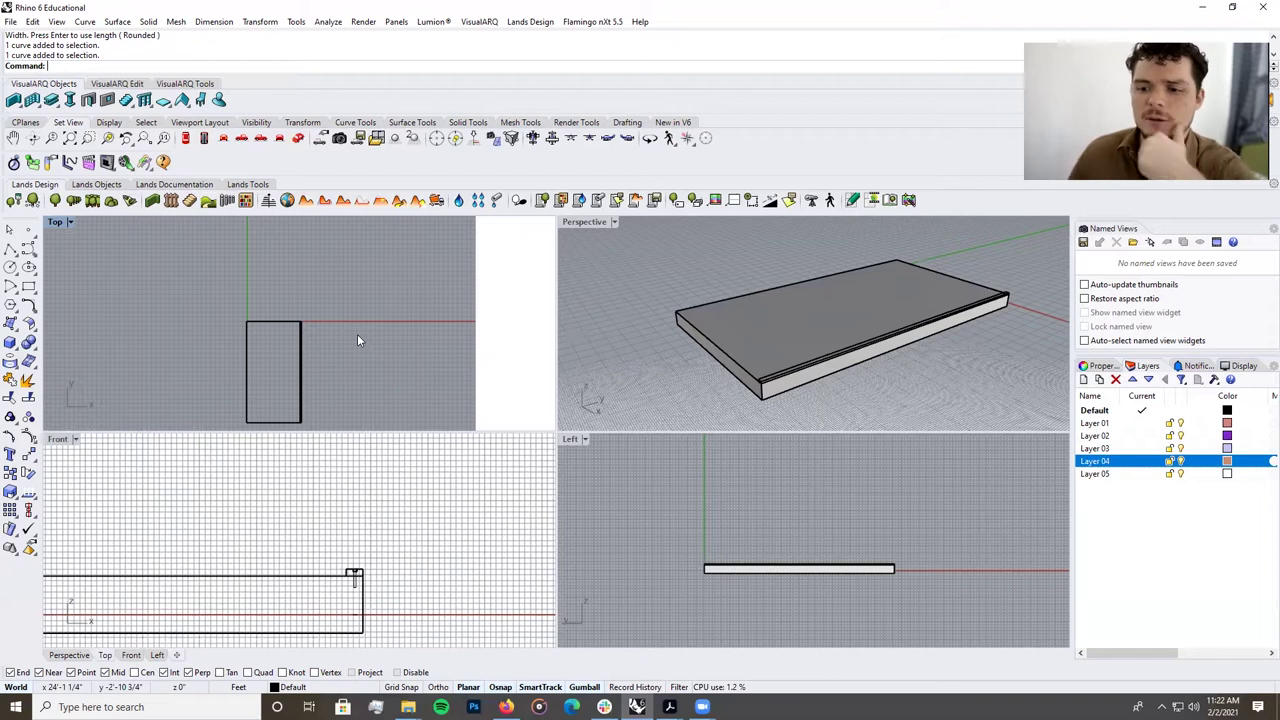
scroll(350, 575, up, 5)
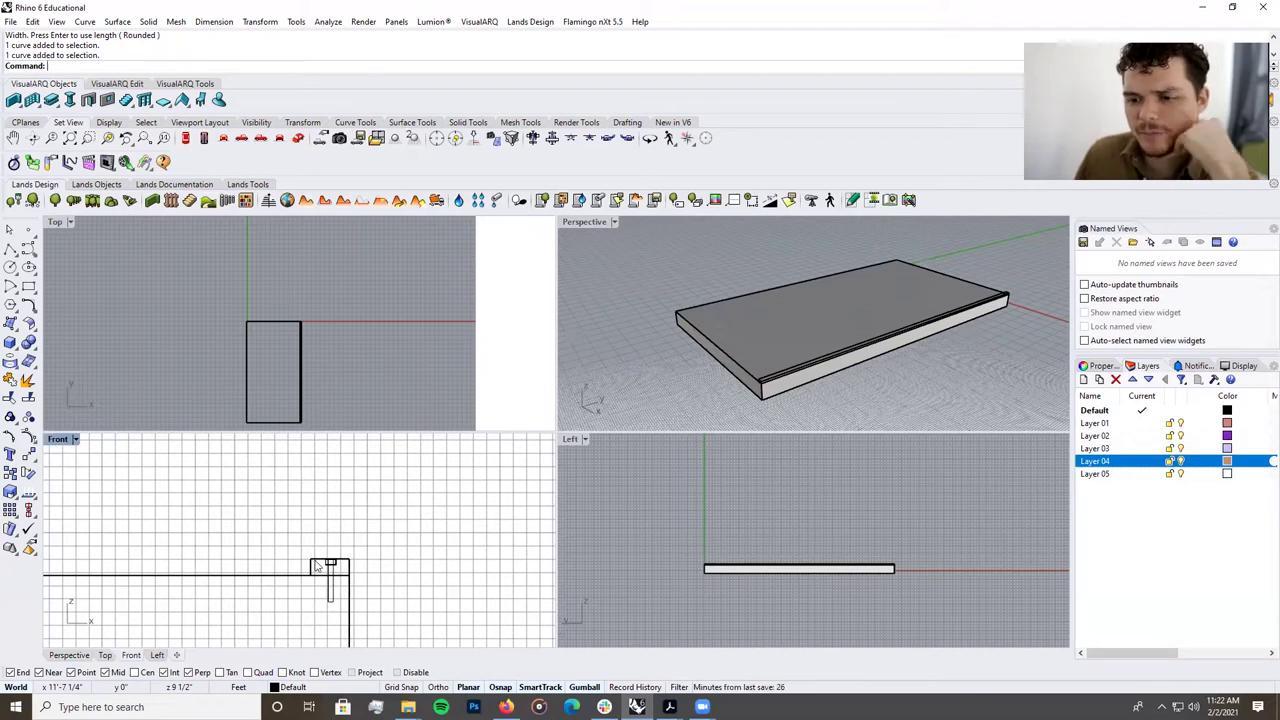
Draw a rectangle in the Front view on top of the bottom plate, as wide as the plate and 8' tall.
click(29, 289)
scroll(394, 563, down, 4)
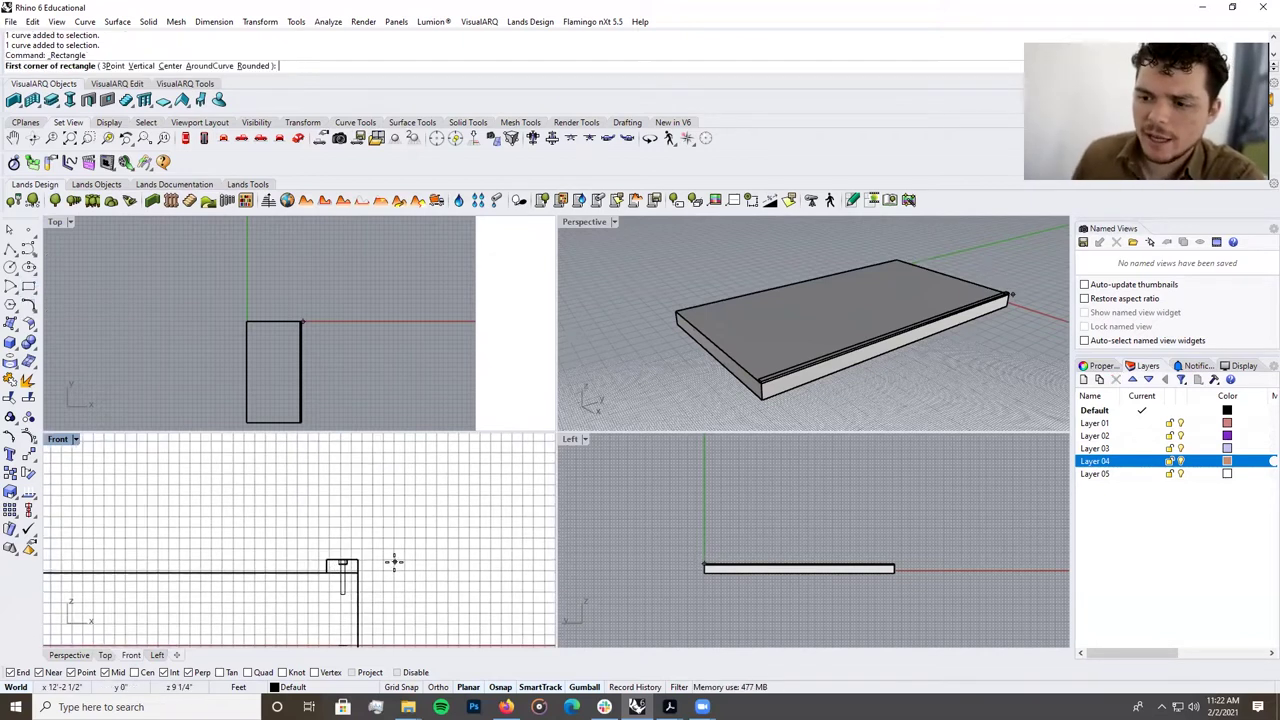
scroll(430, 535, up, 3)
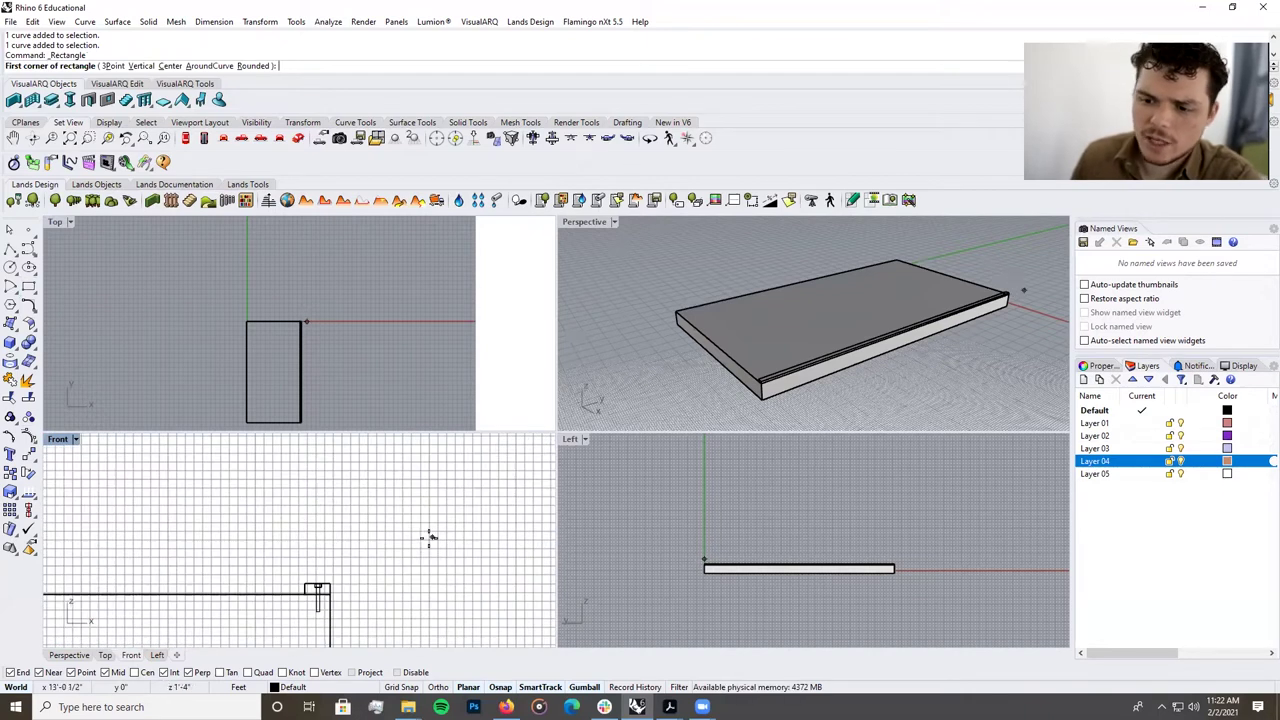
scroll(395, 566, up, 2)
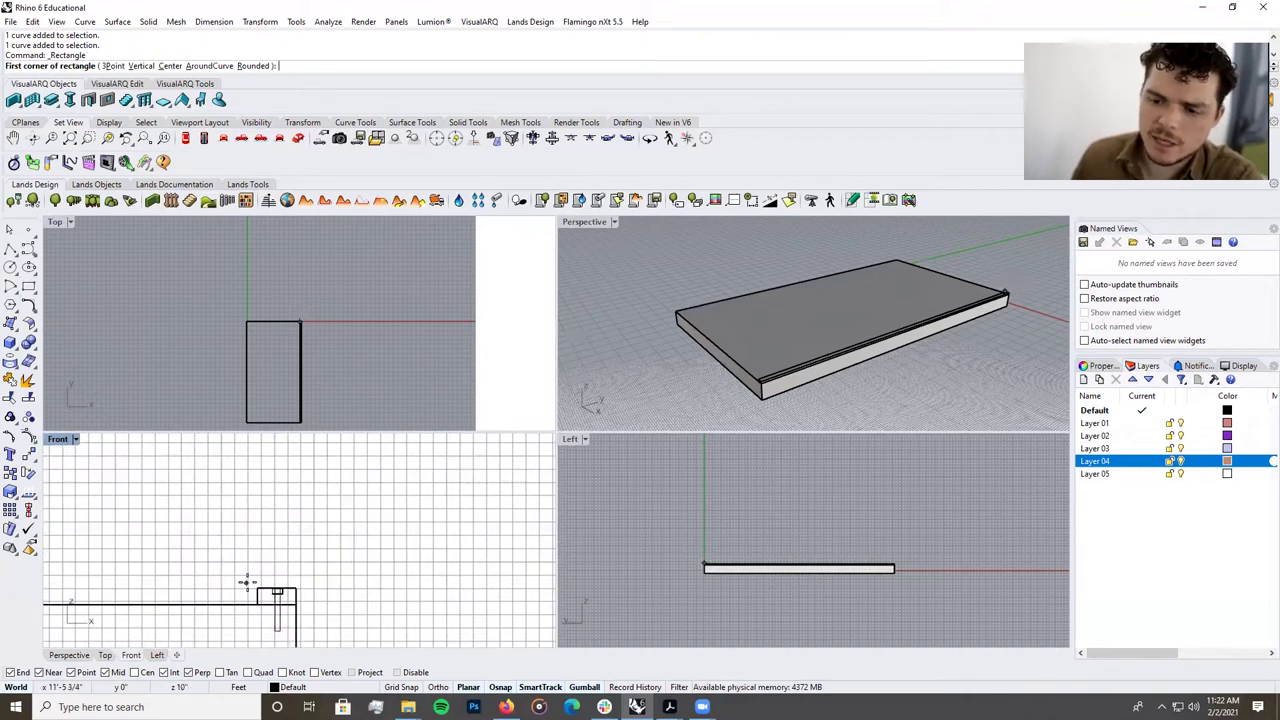
scroll(232, 570, up, 2)
scroll(294, 600, up, 2)
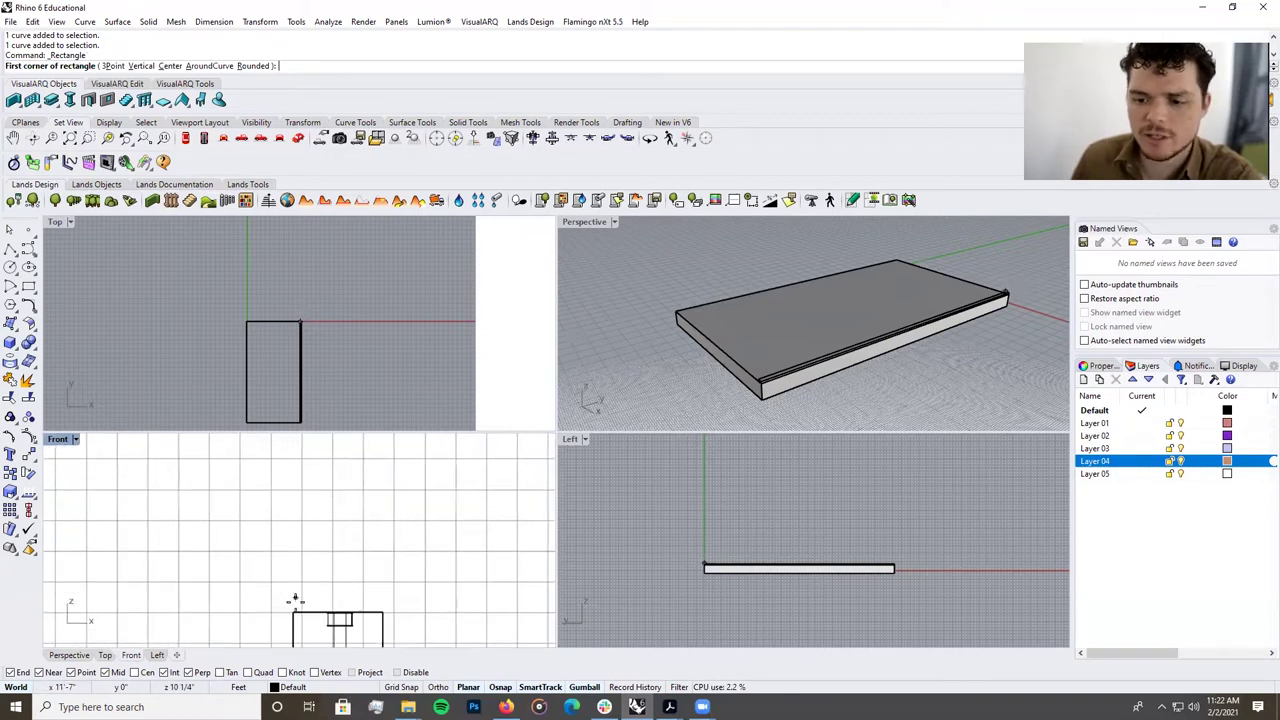
click(293, 611)
click(379, 606)
scroll(370, 600, down, 3)
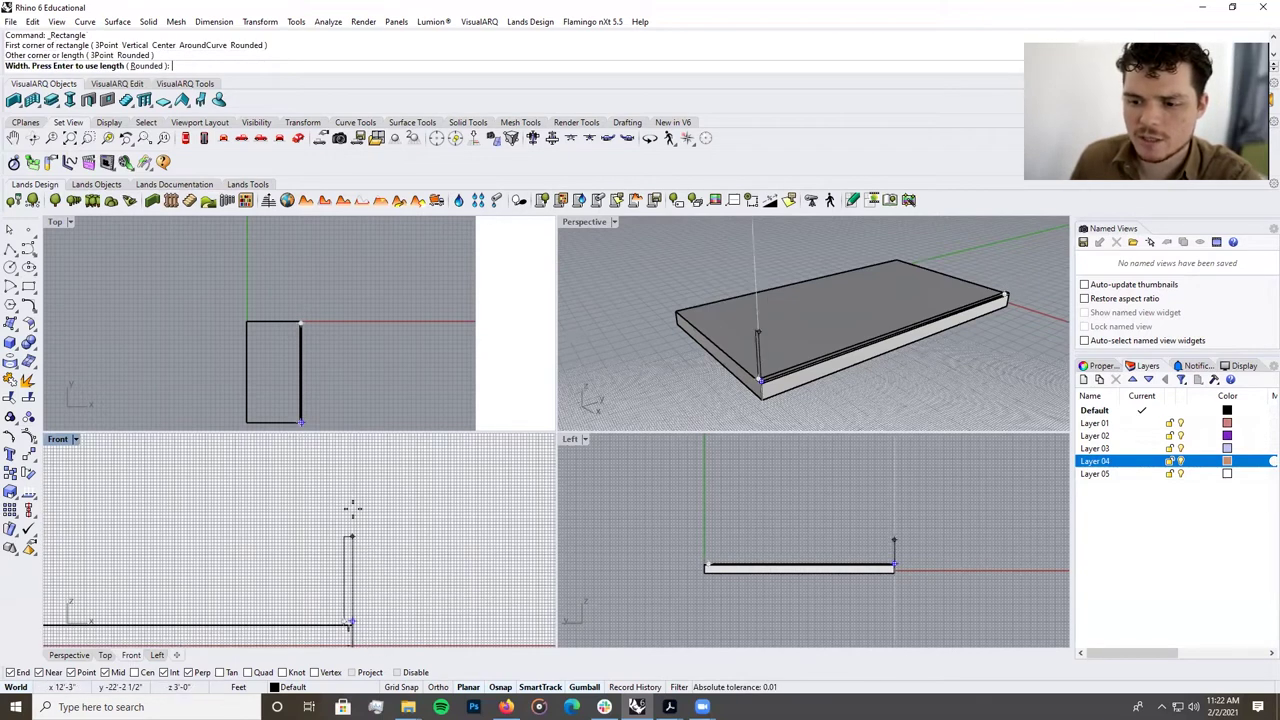
text(8')
key(Return)
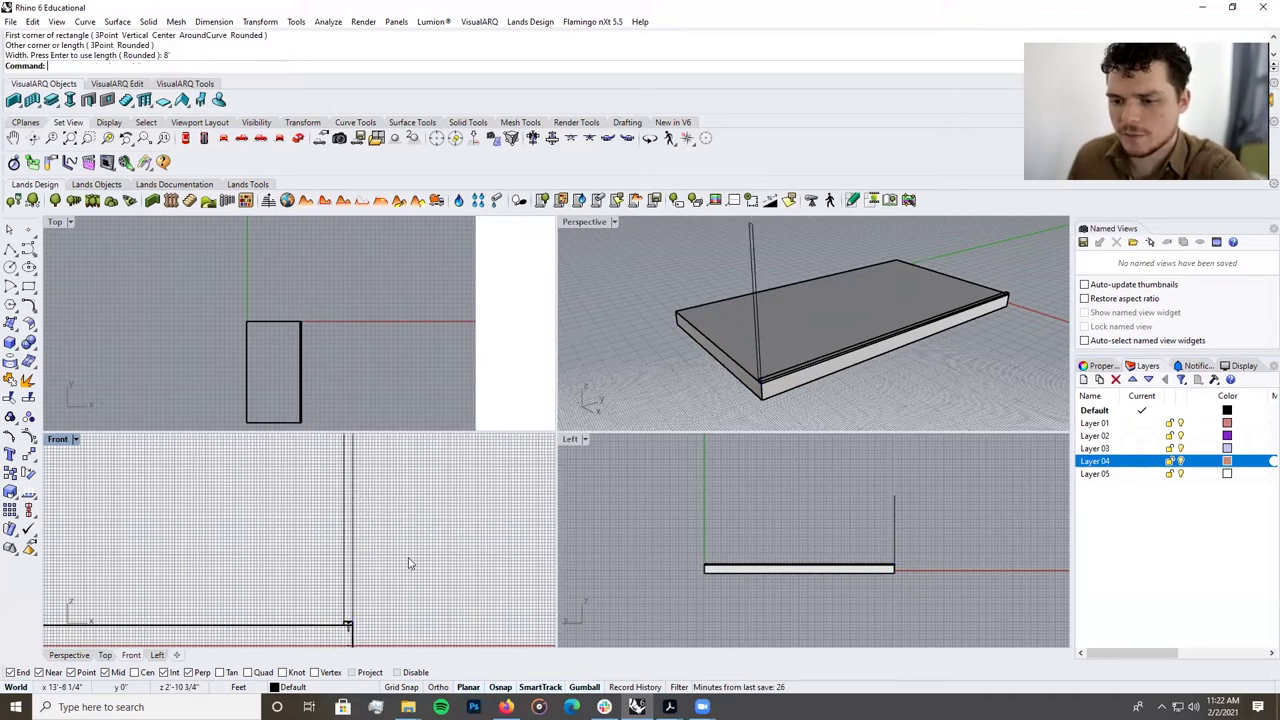
scroll(398, 587, down, 3)
scroll(398, 589, up, 8)
click(370, 599)
click(408, 605)
scroll(385, 608, down, 6)
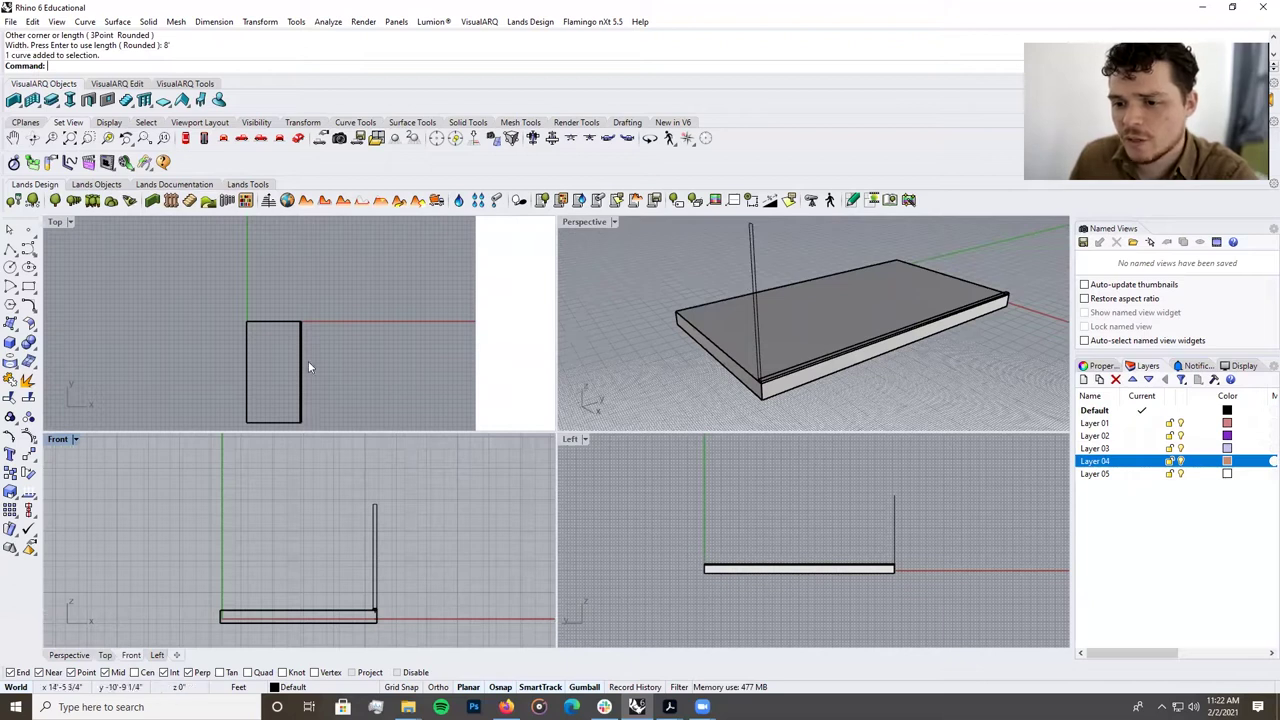
Draw a 3-point rectangle in the Top view at the plate's far end corner, 1.5" along the plate and spanning its full width.
scroll(308, 361, up, 5)
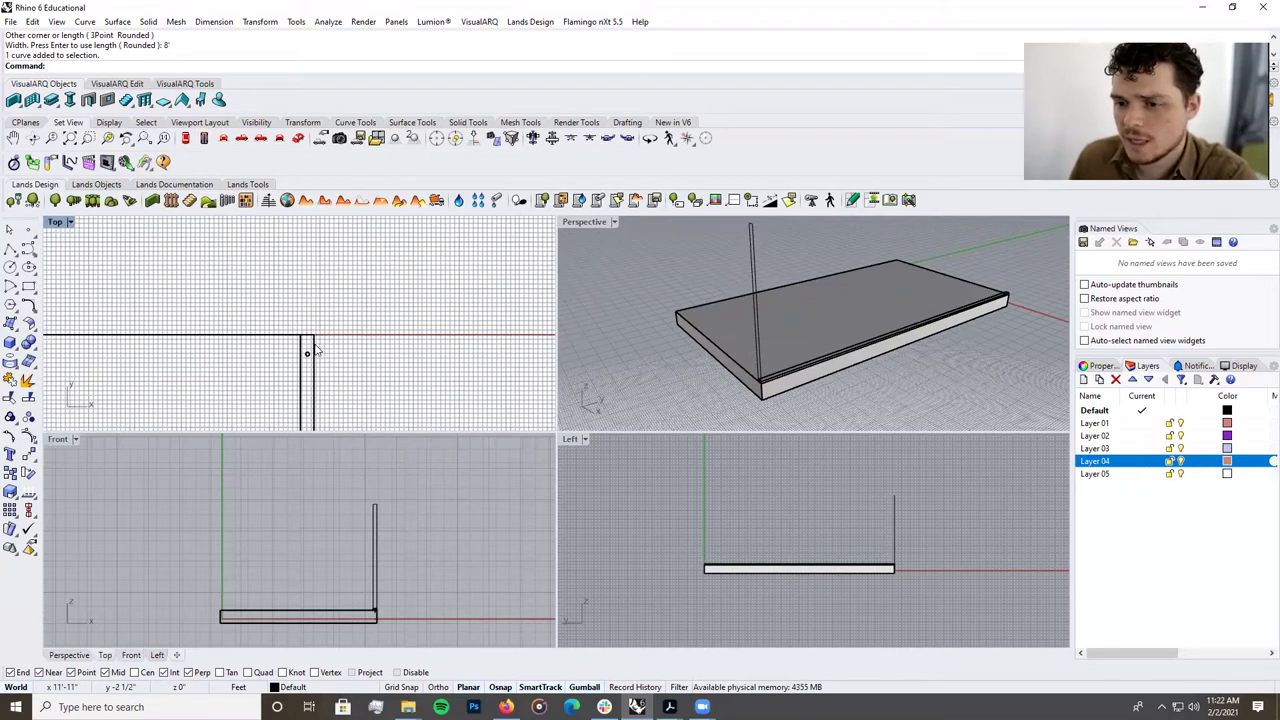
scroll(314, 350, up, 3)
click(29, 287)
click(268, 314)
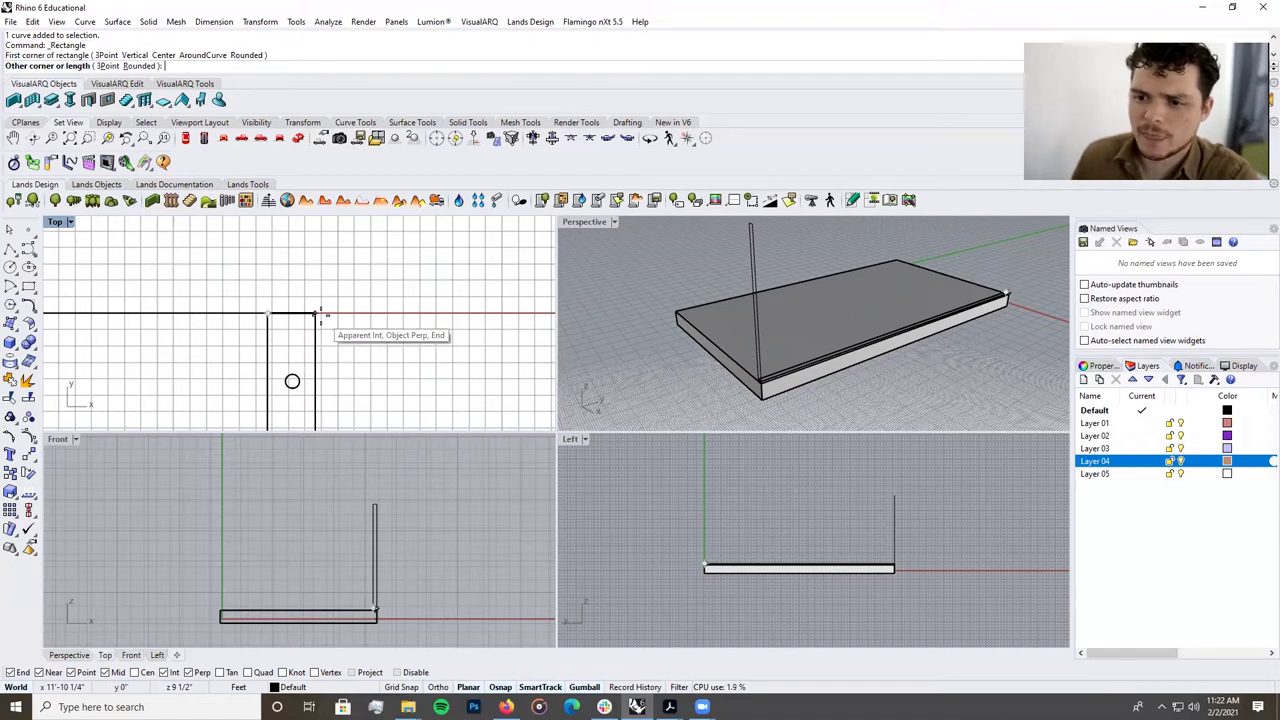
click(38, 292)
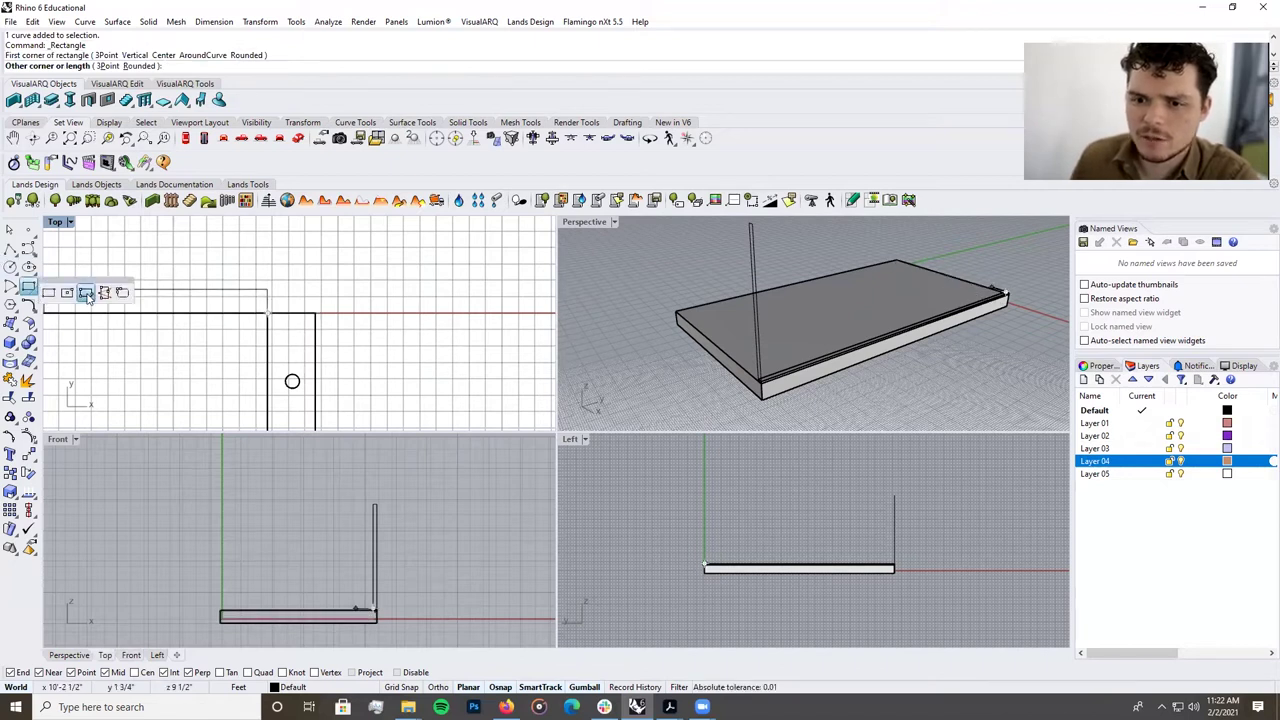
click(84, 291)
click(267, 314)
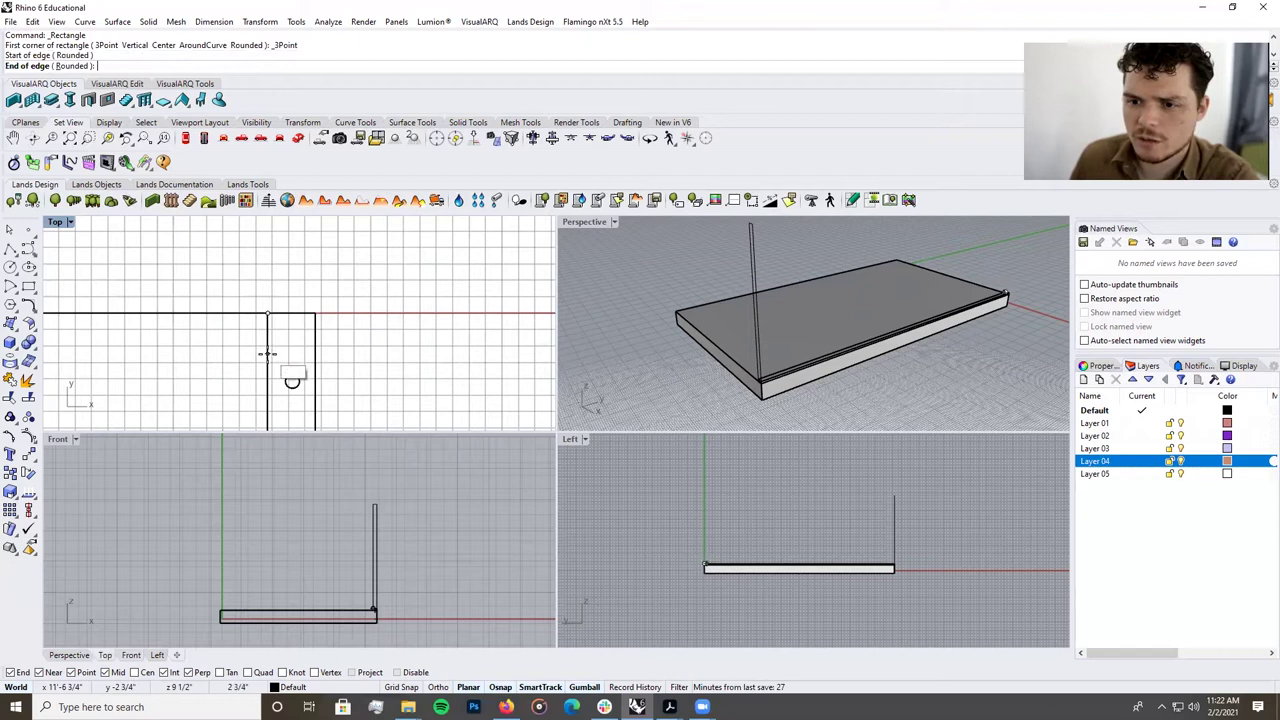
text(1.5")
key(Return)
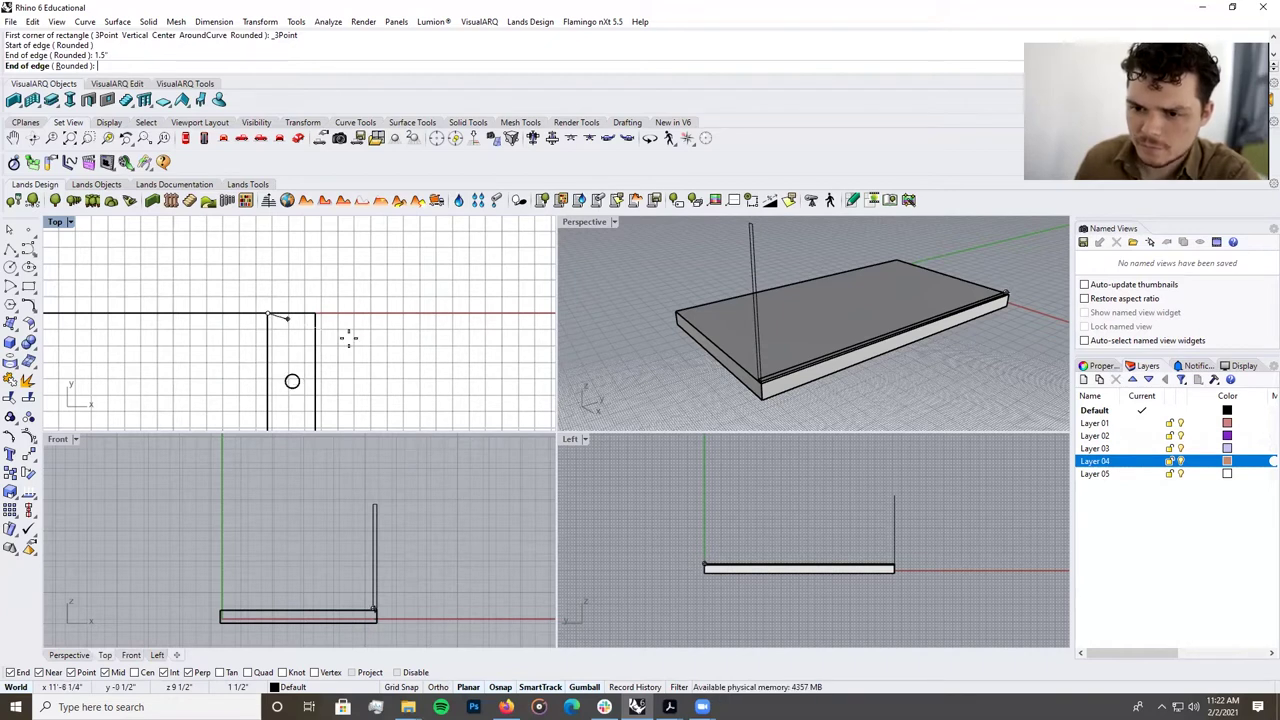
click(267, 380)
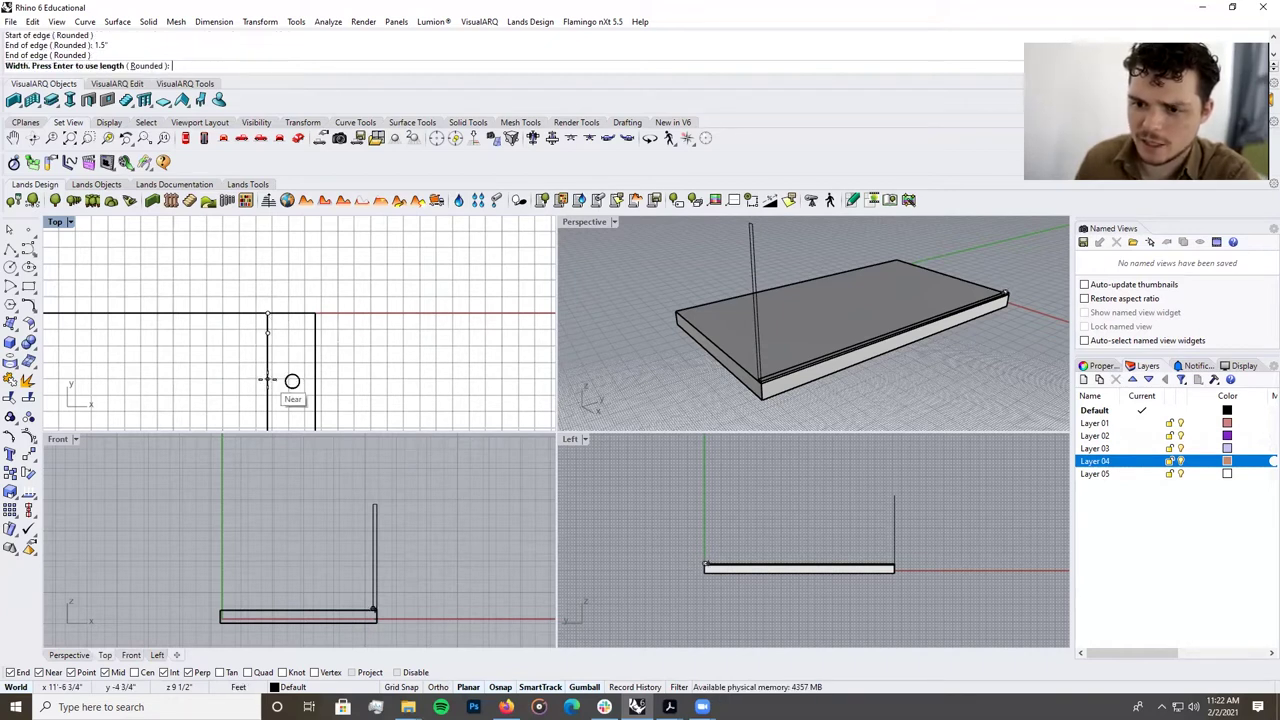
click(315, 350)
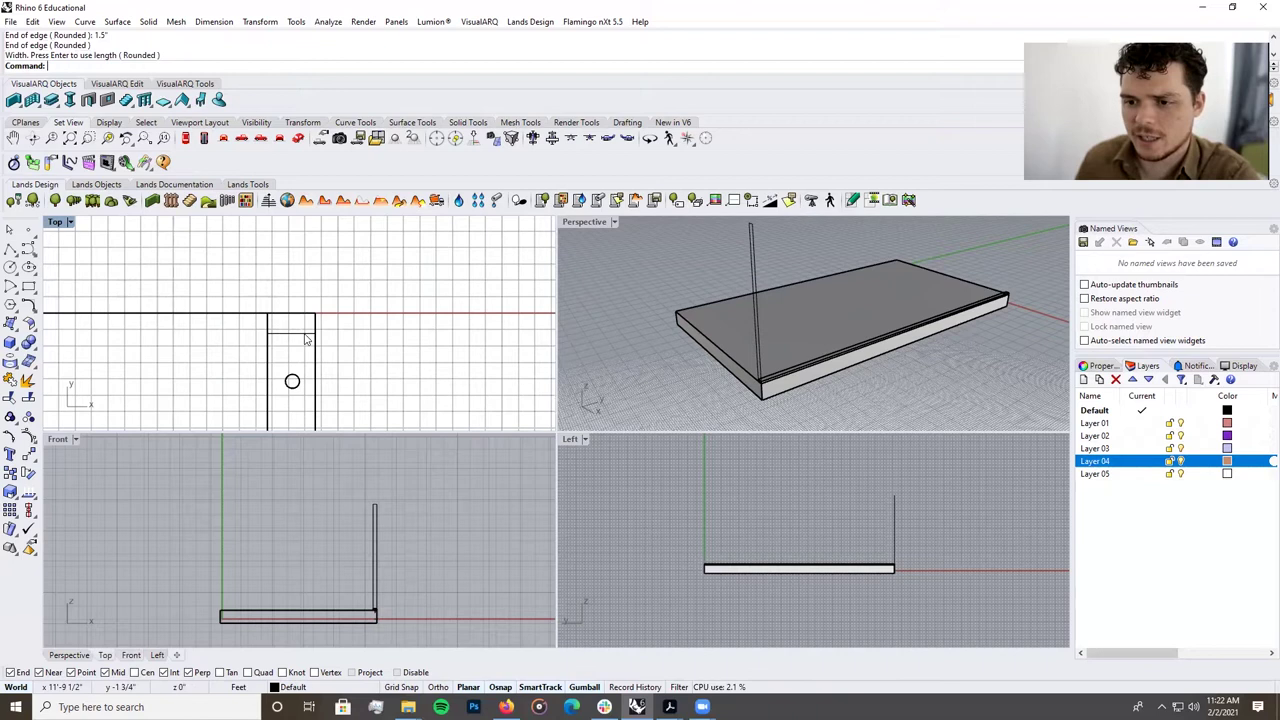
Extrude the 1.5" rectangle at the plate's far end 8' upward into a solid stud.
click(305, 340)
text(ExtrudeCrv)
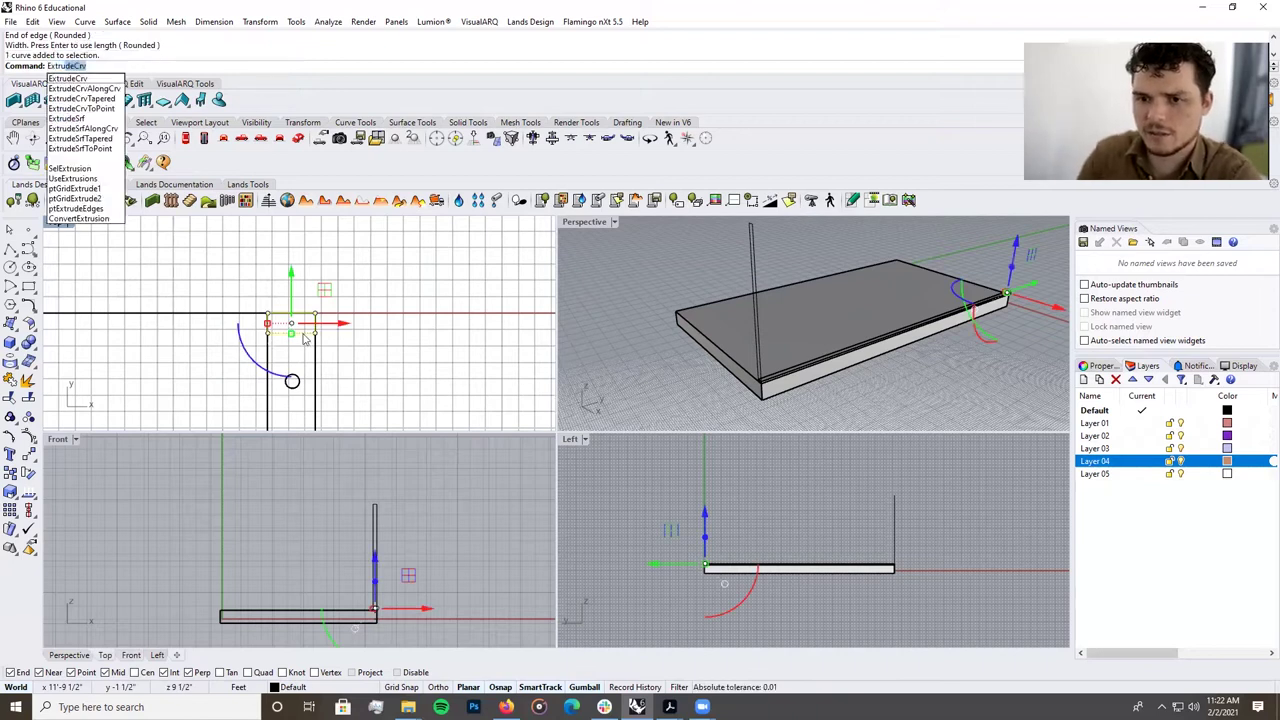
key(Return)
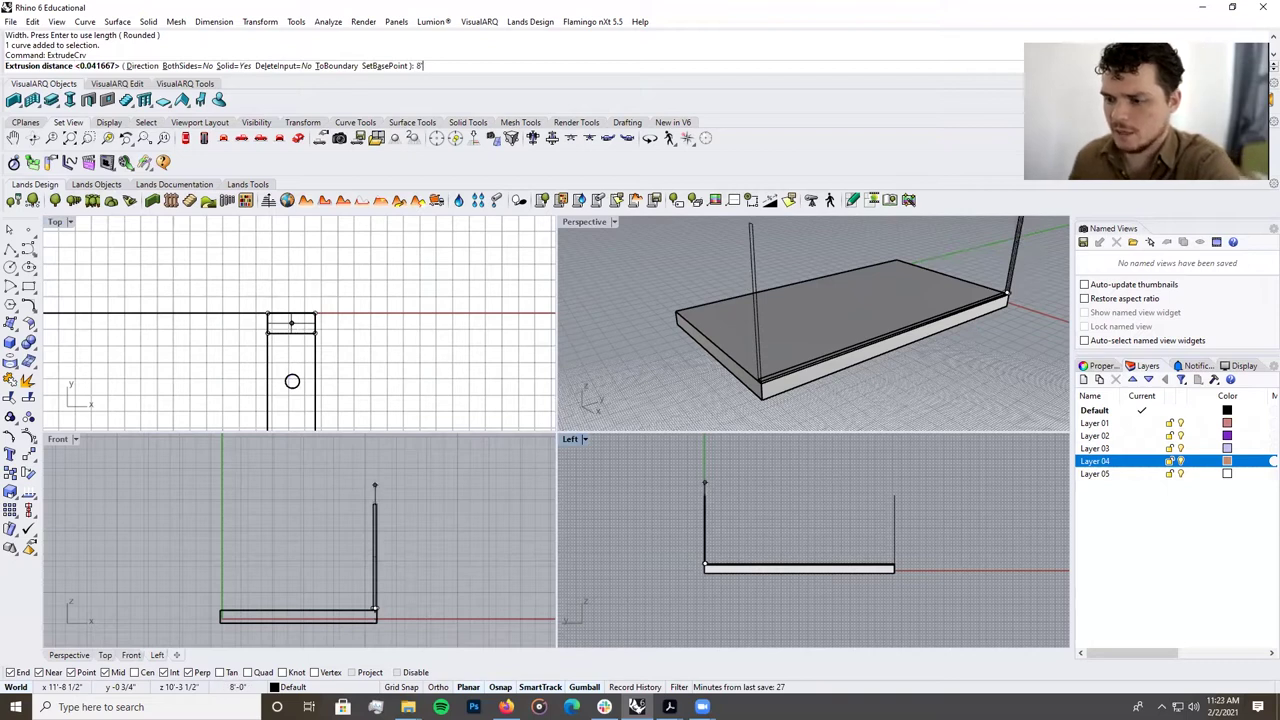
key(Return)
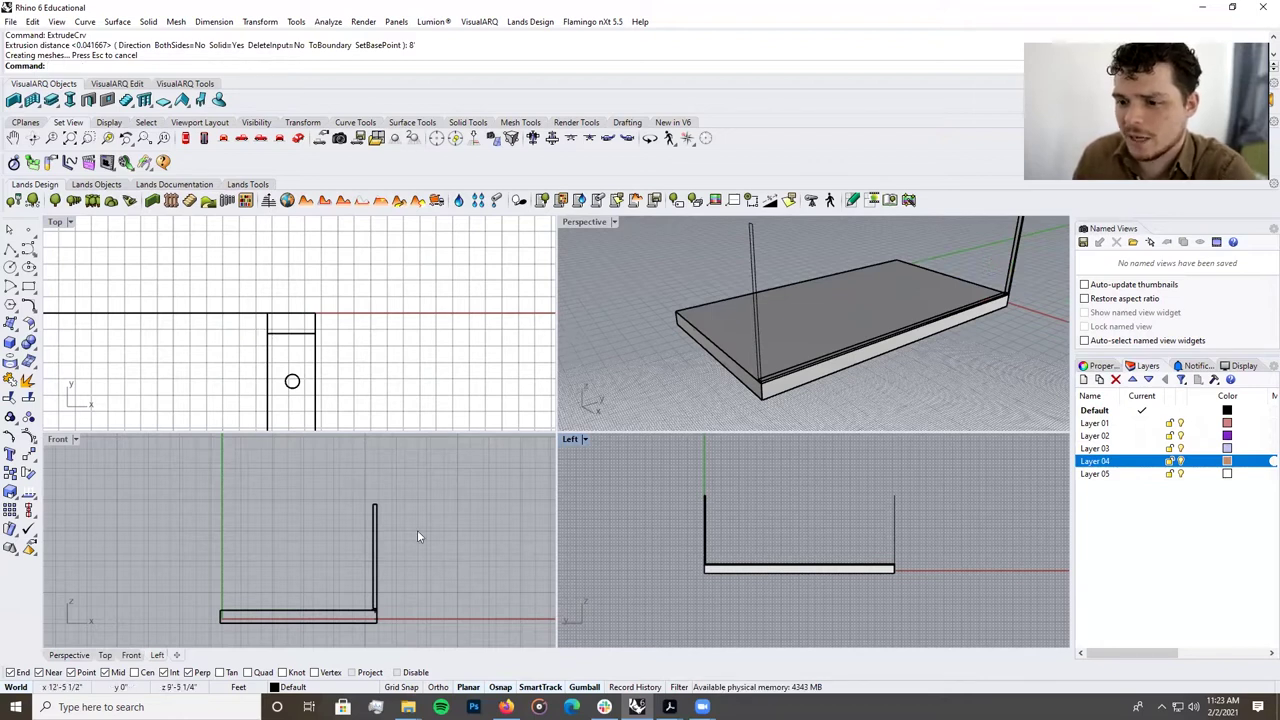
Extrude the tall rectangle at the plate's near end 1.5" inward along the plate into a solid stud.
click(378, 545)
click(378, 549)
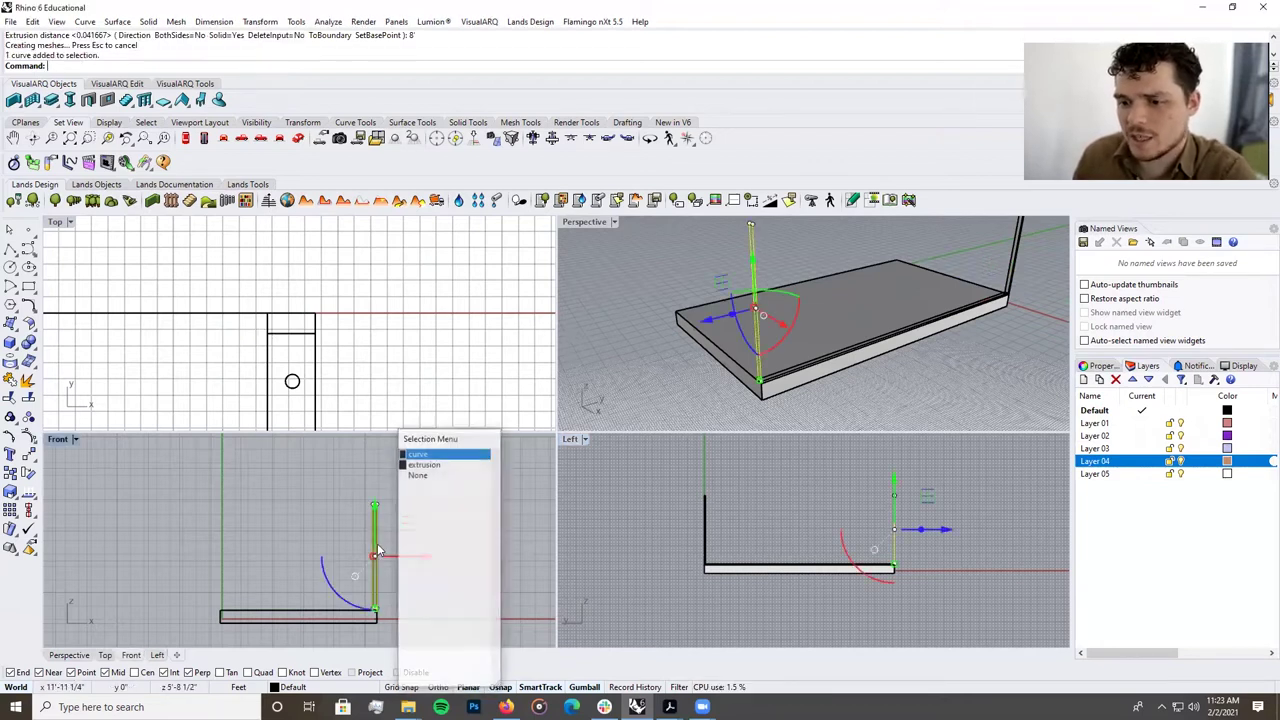
scroll(874, 394, down, 3)
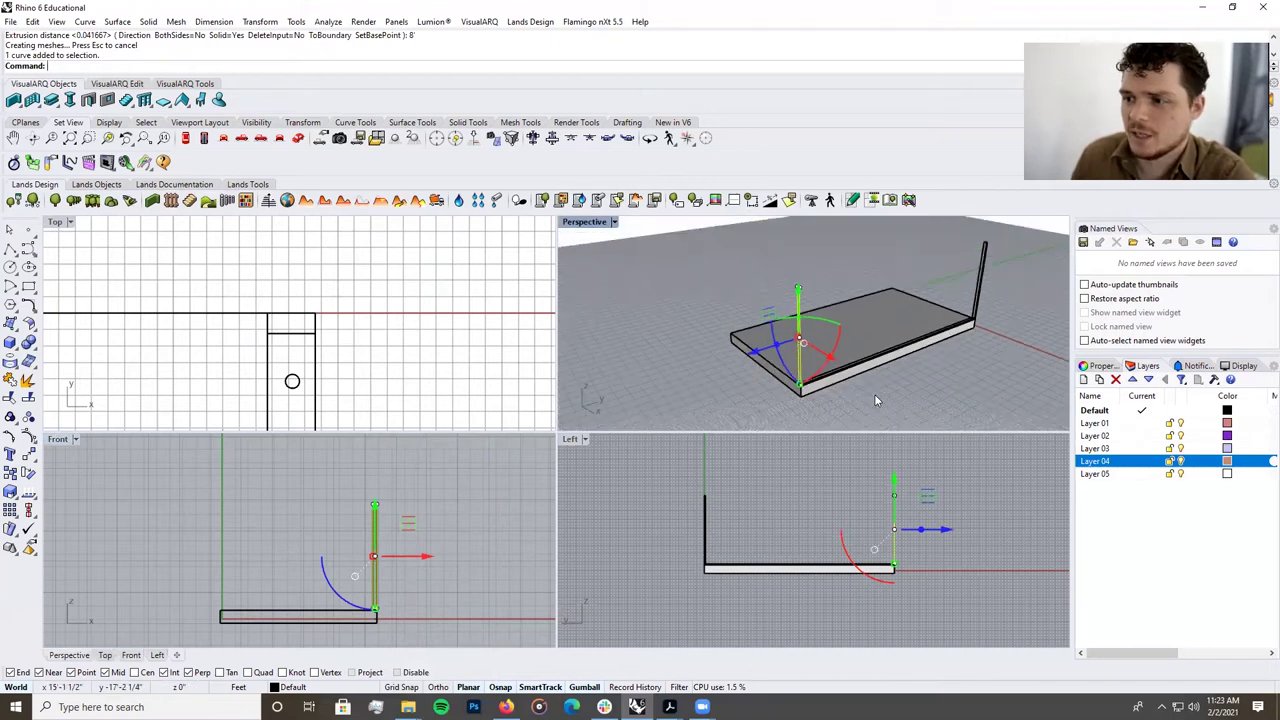
scroll(834, 356, up, 5)
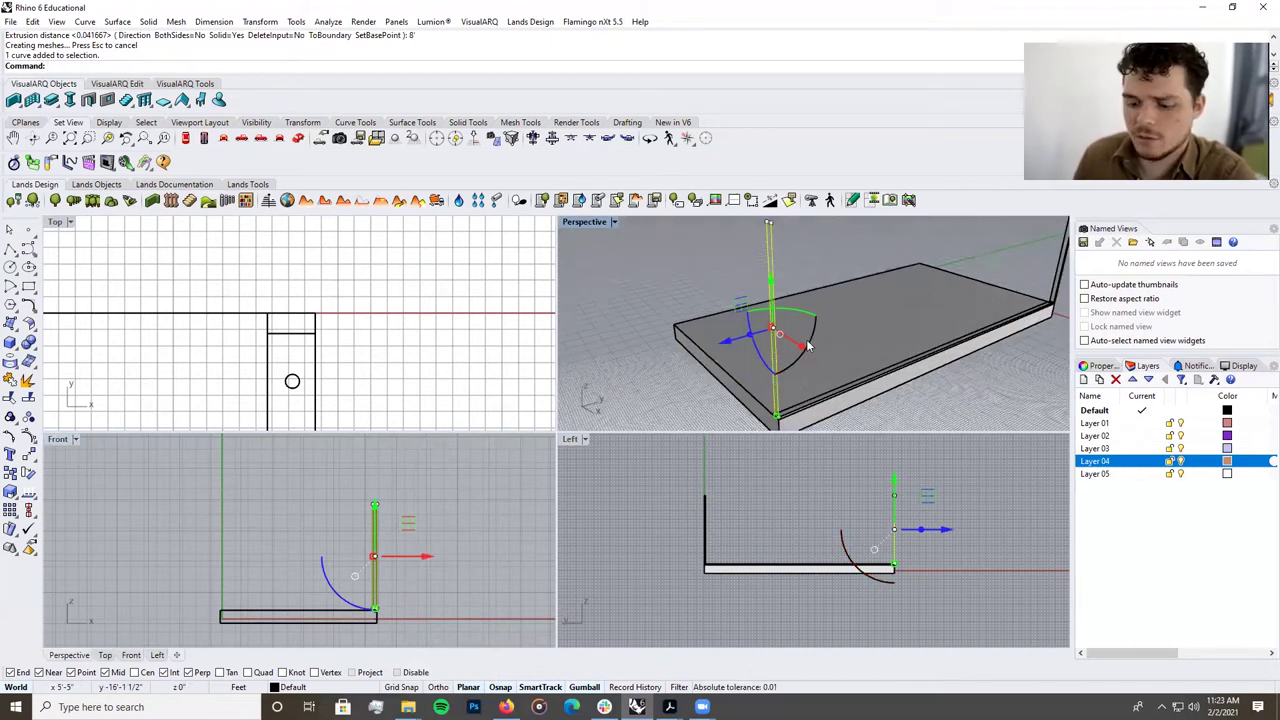
text(ExtrudeCrv)
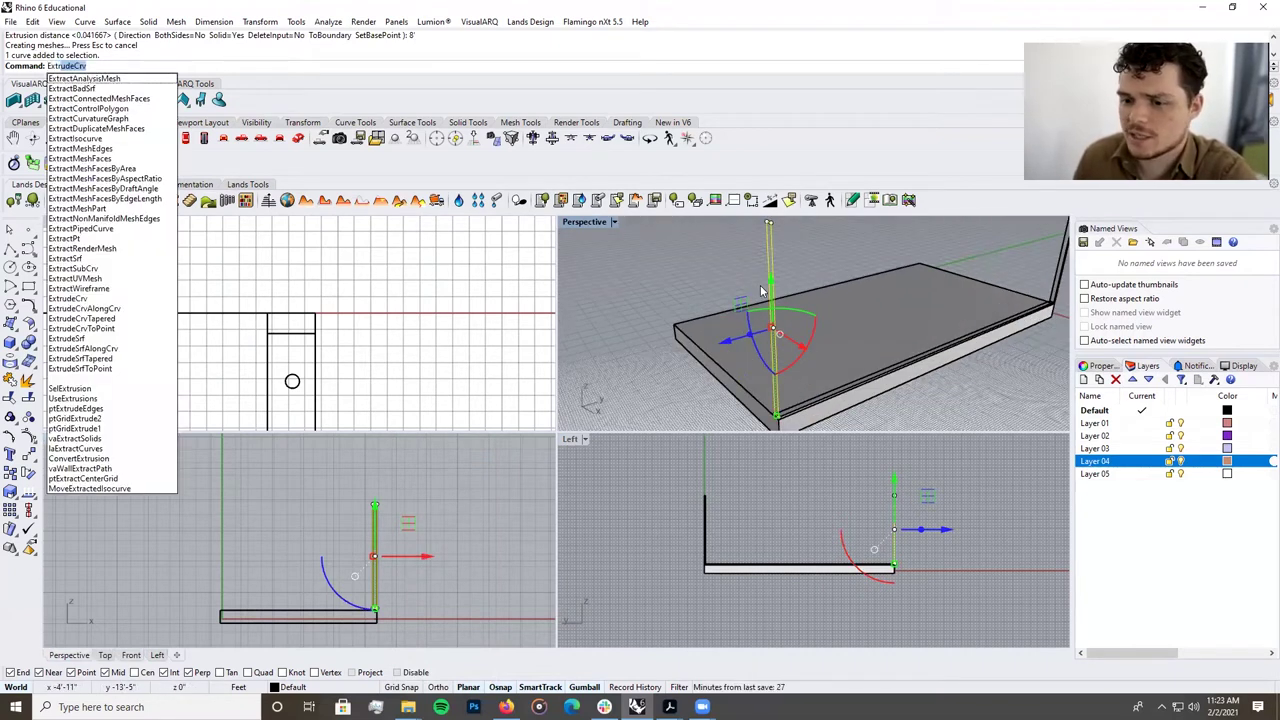
key(Return)
scroll(918, 540, up, 5)
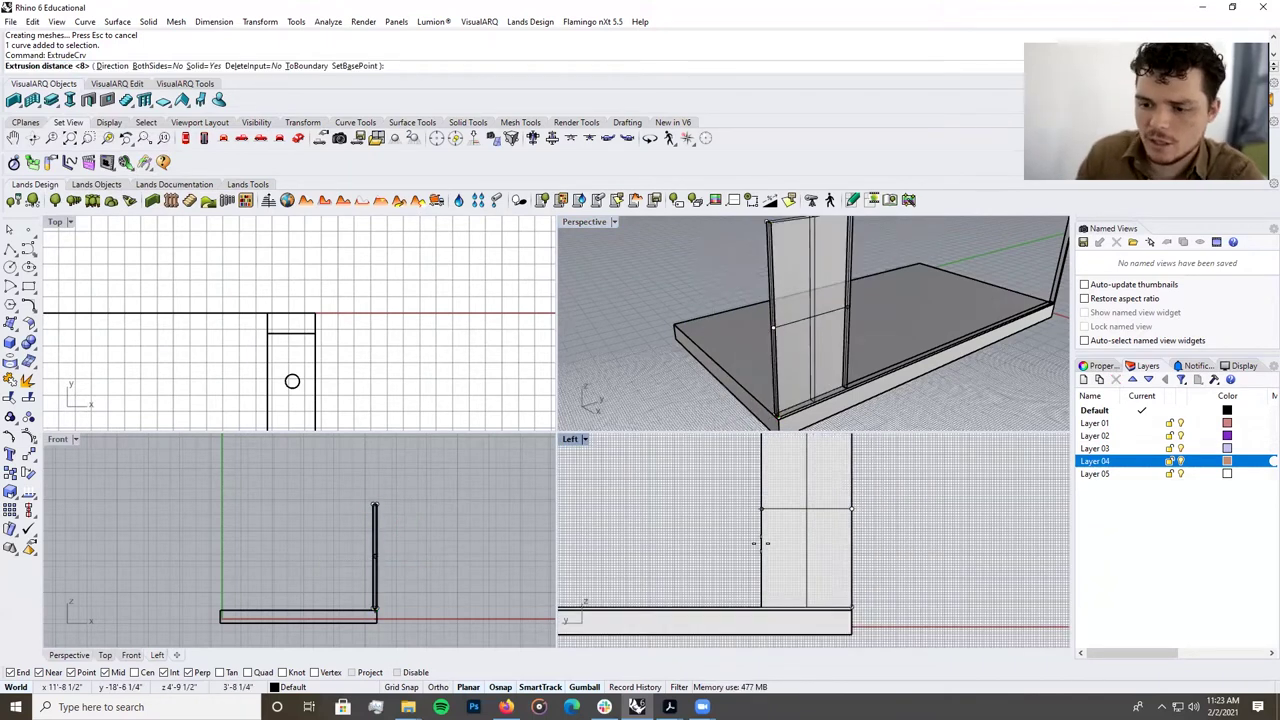
text(1.5)
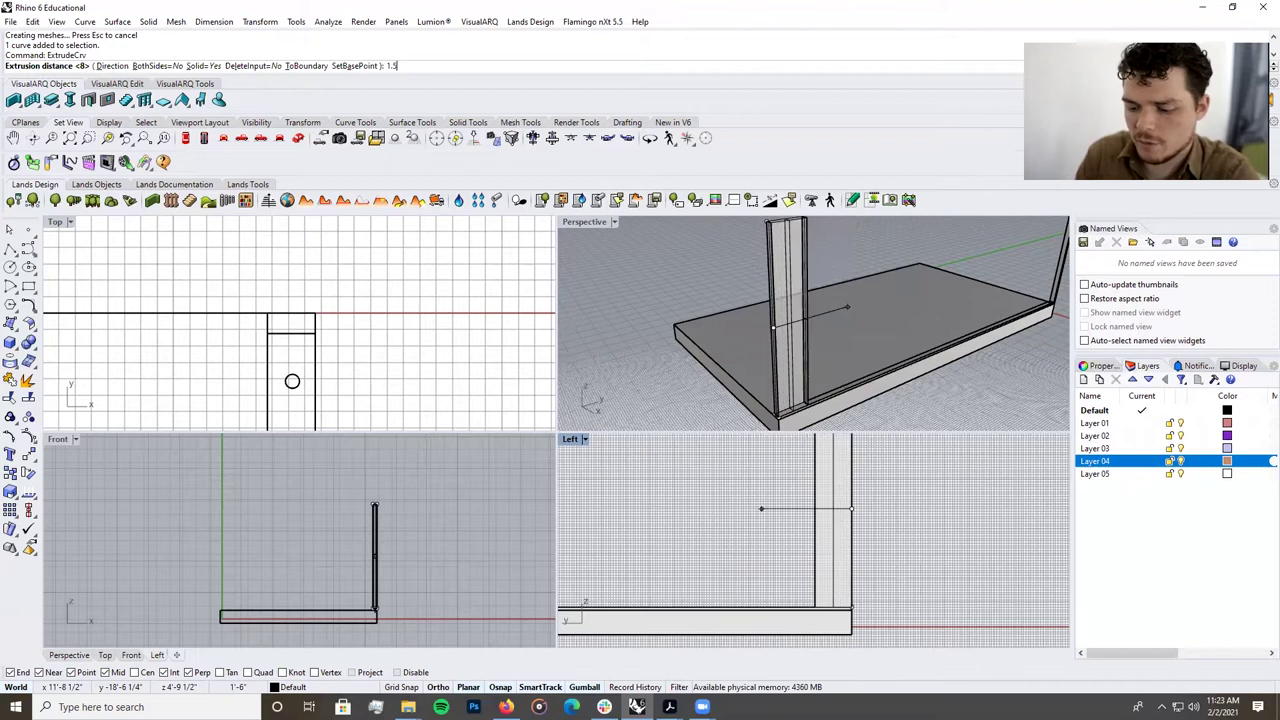
key(Return)
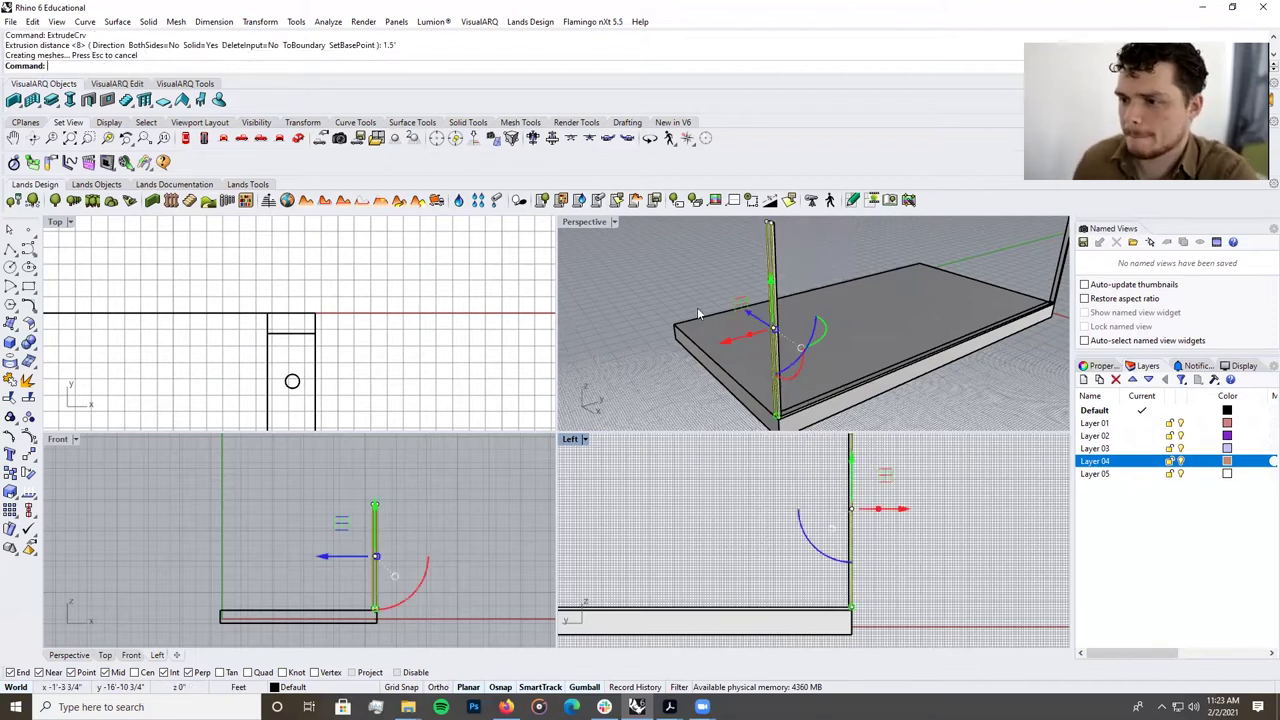
Delete the leftover profile curve on the stud at the slab's near corner.
click(710, 292)
right_drag(717, 282, 755, 268)
scroll(753, 265, up, 1)
click(747, 264)
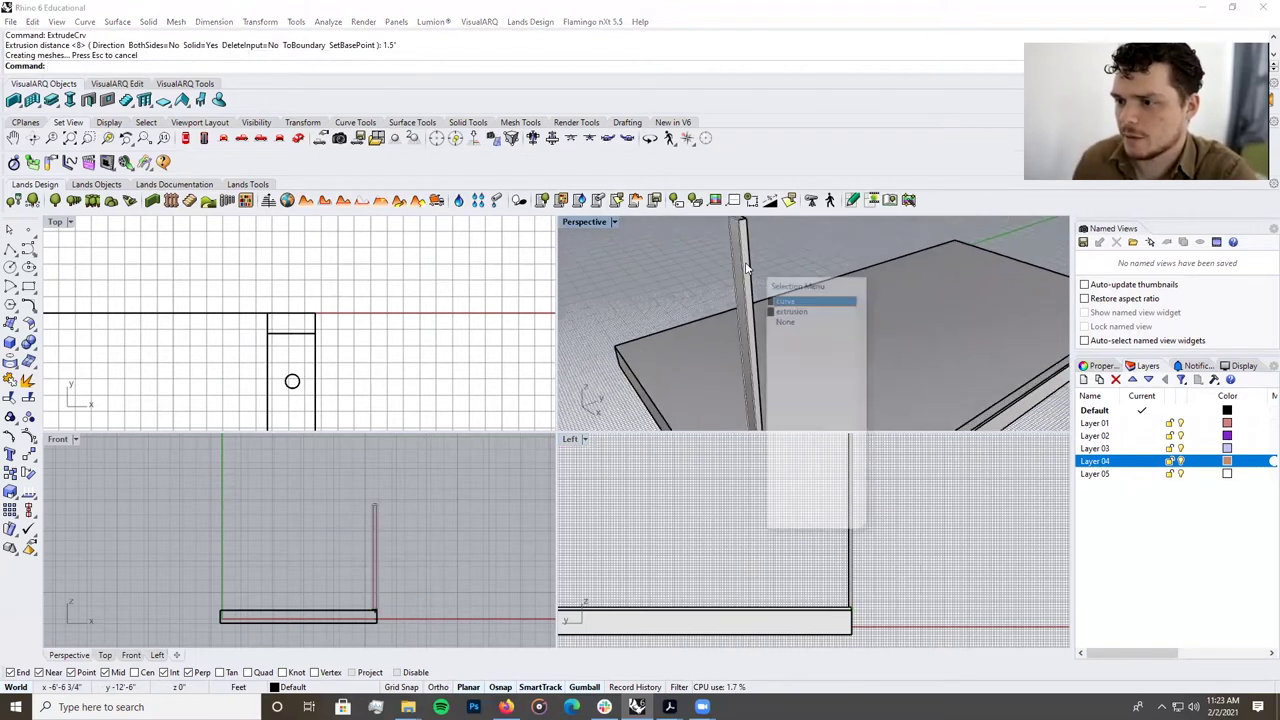
key(Delete)
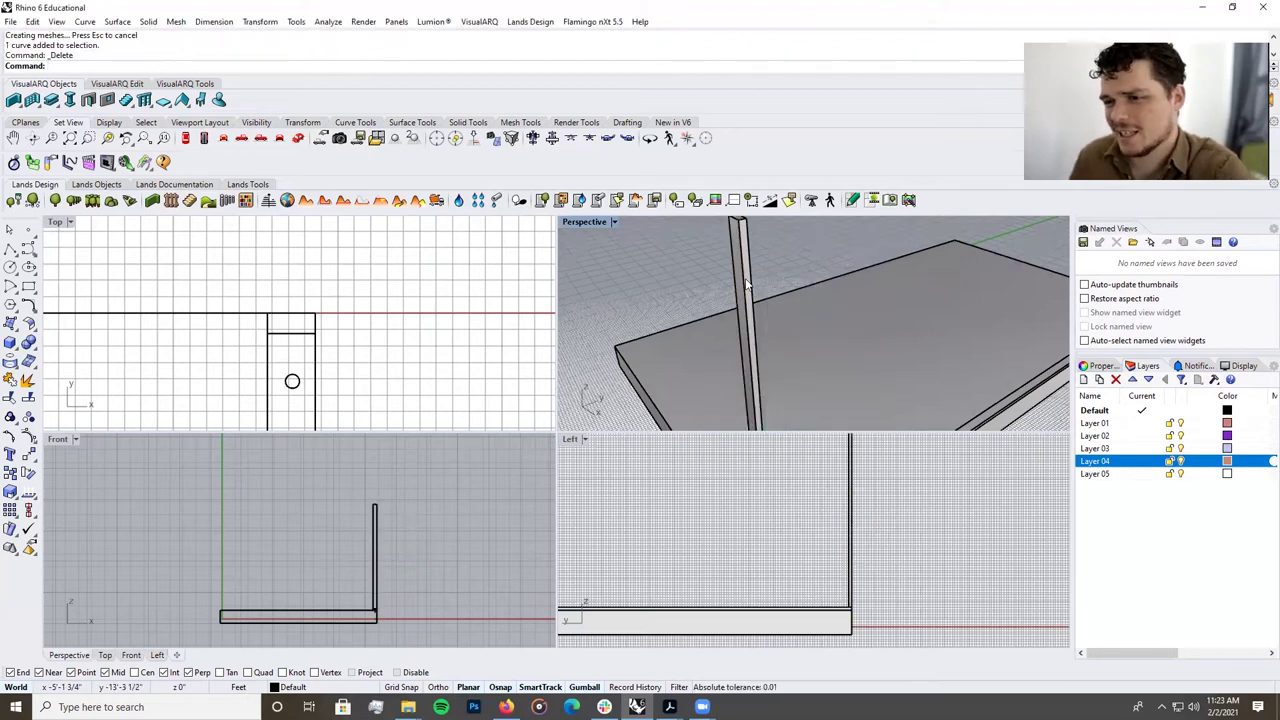
click(380, 324)
scroll(373, 326, down, 9)
scroll(363, 333, up, 9)
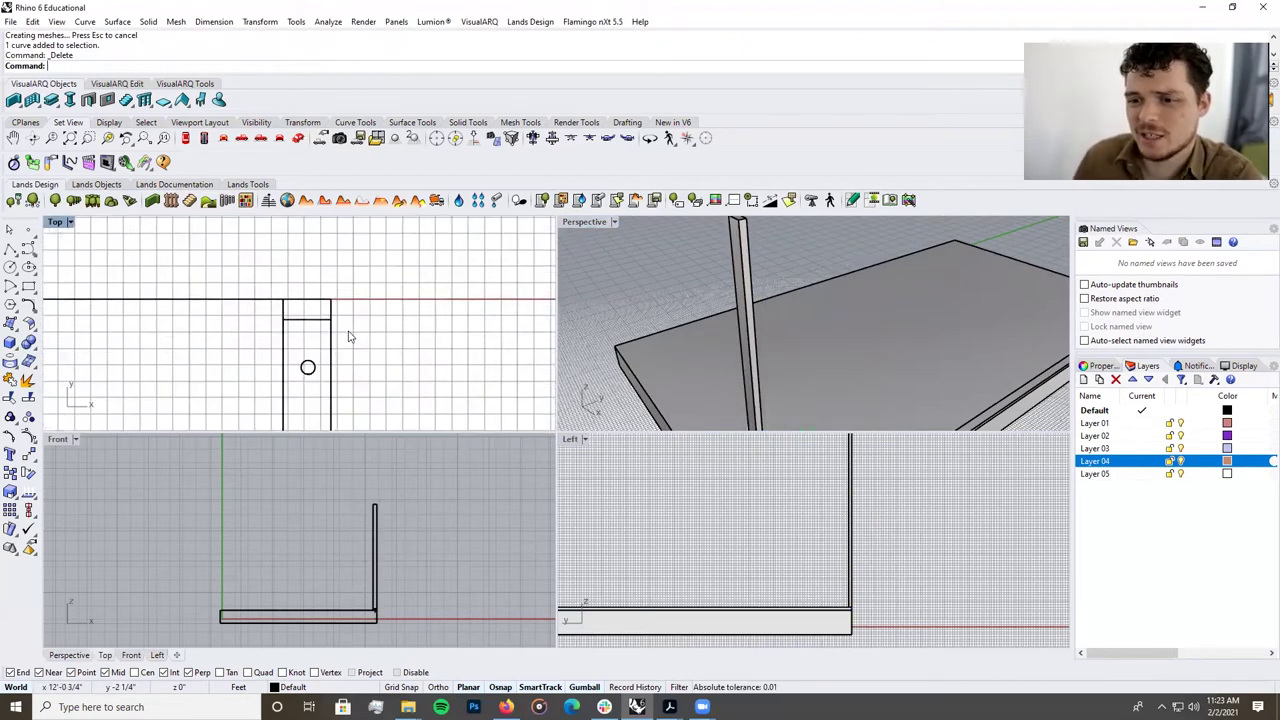
click(385, 573)
scroll(388, 544, down, 5)
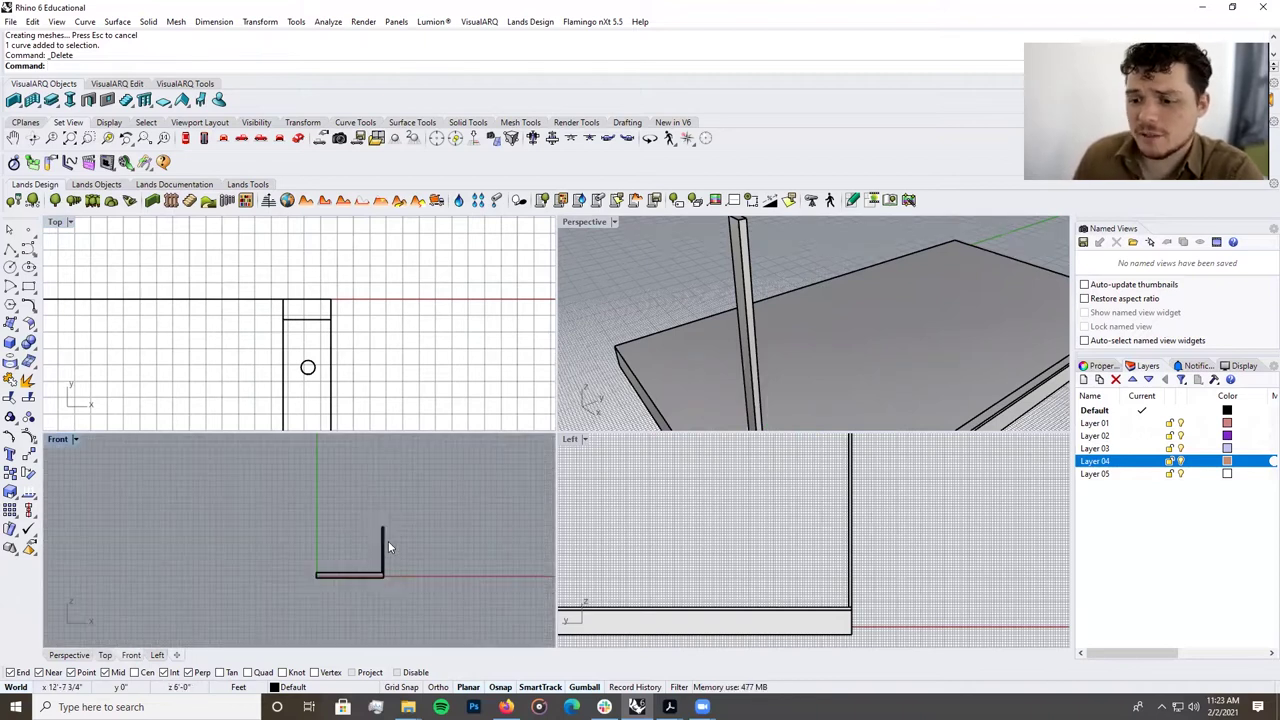
scroll(786, 300, down, 5)
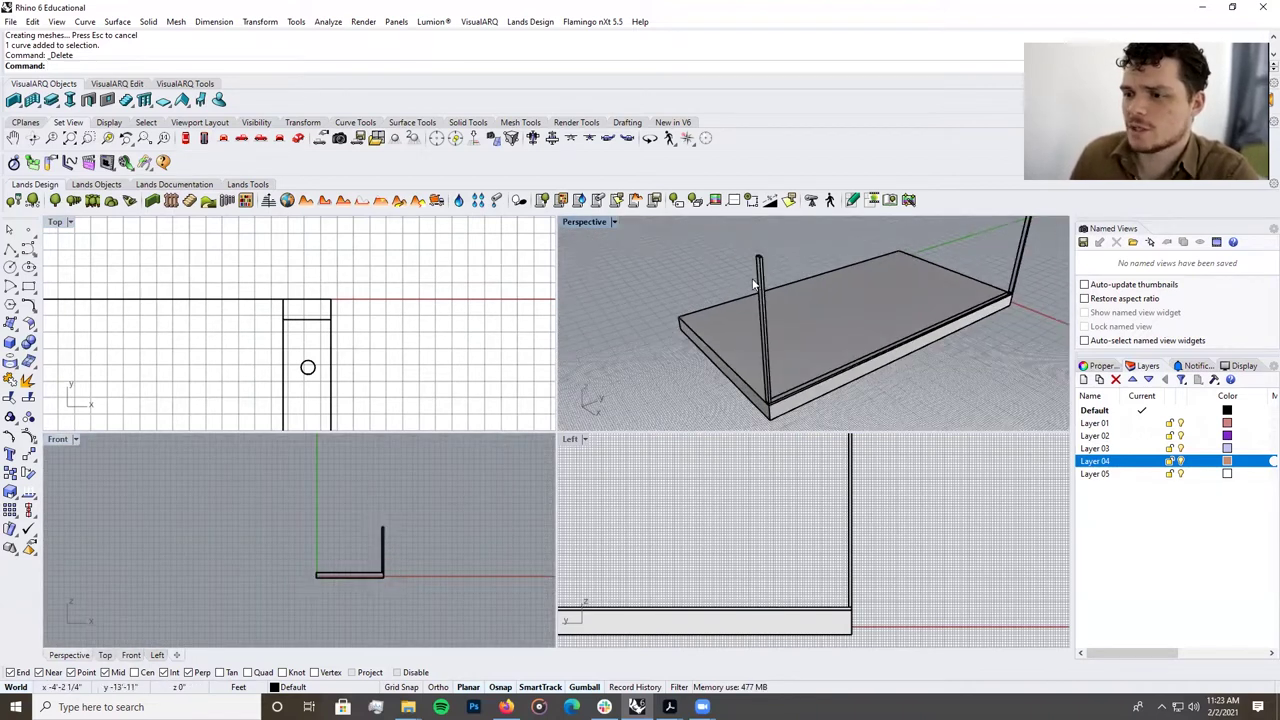
Delete the stud at the plate's far end, keeping the one at the slab's near corner.
click(761, 288)
scroll(769, 410, up, 6)
scroll(769, 407, down, 7)
click(880, 384)
scroll(880, 385, down, 2)
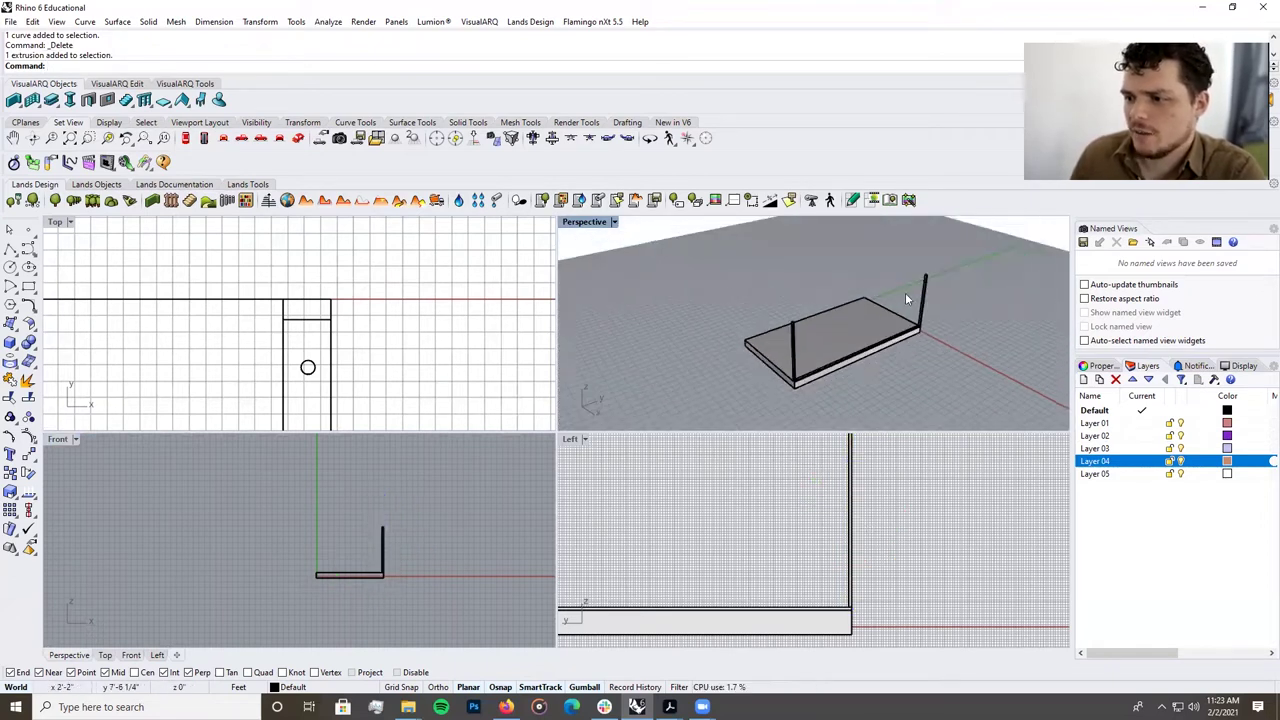
click(921, 297)
scroll(781, 395, up, 5)
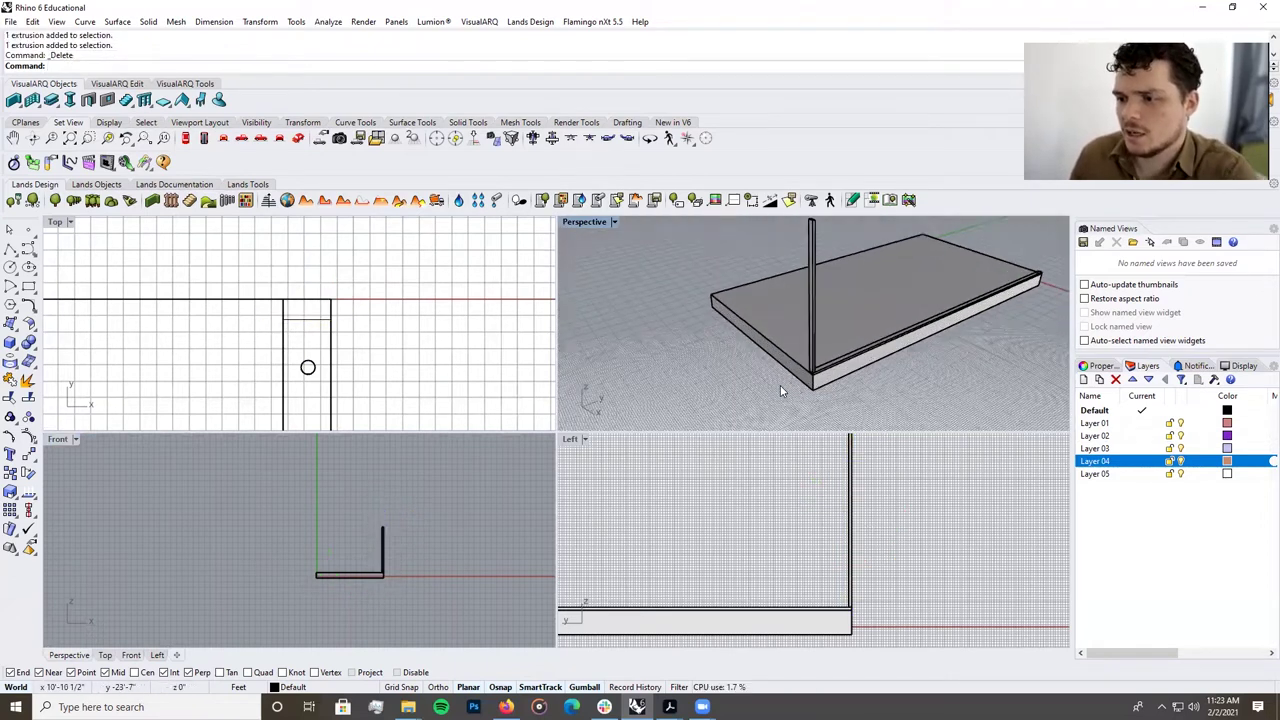
scroll(784, 385, up, 3)
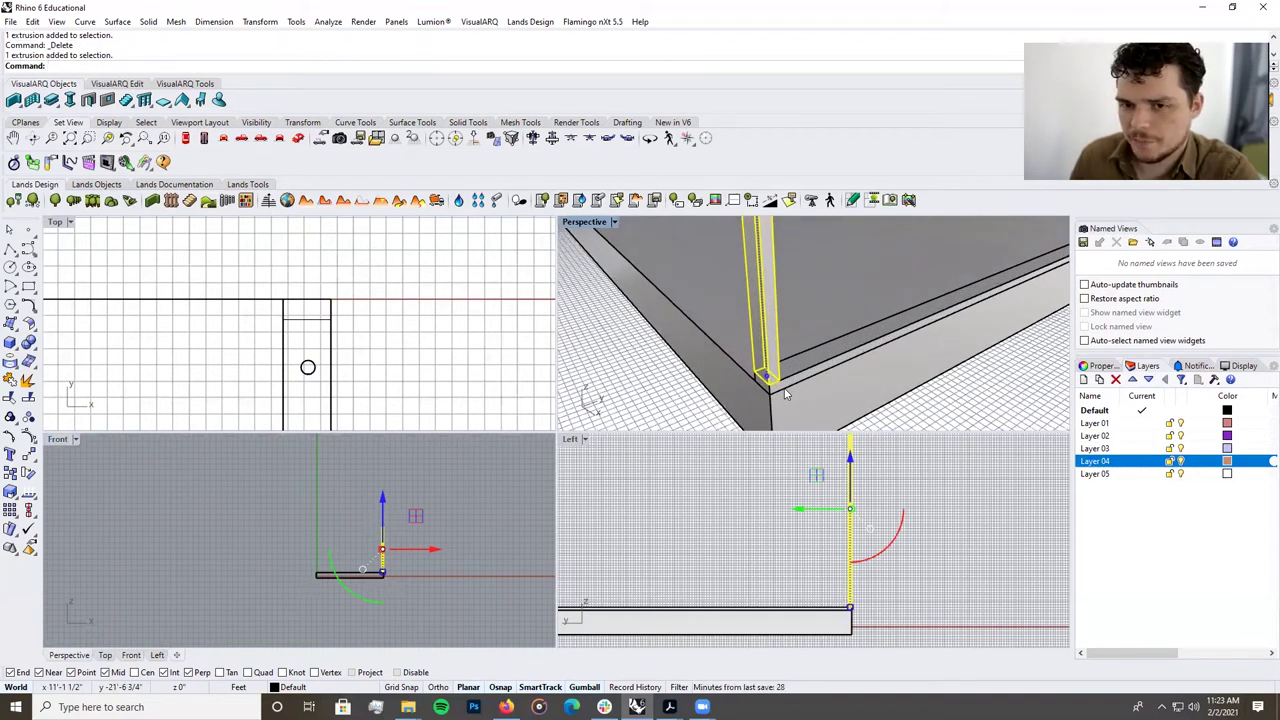
text(Line)
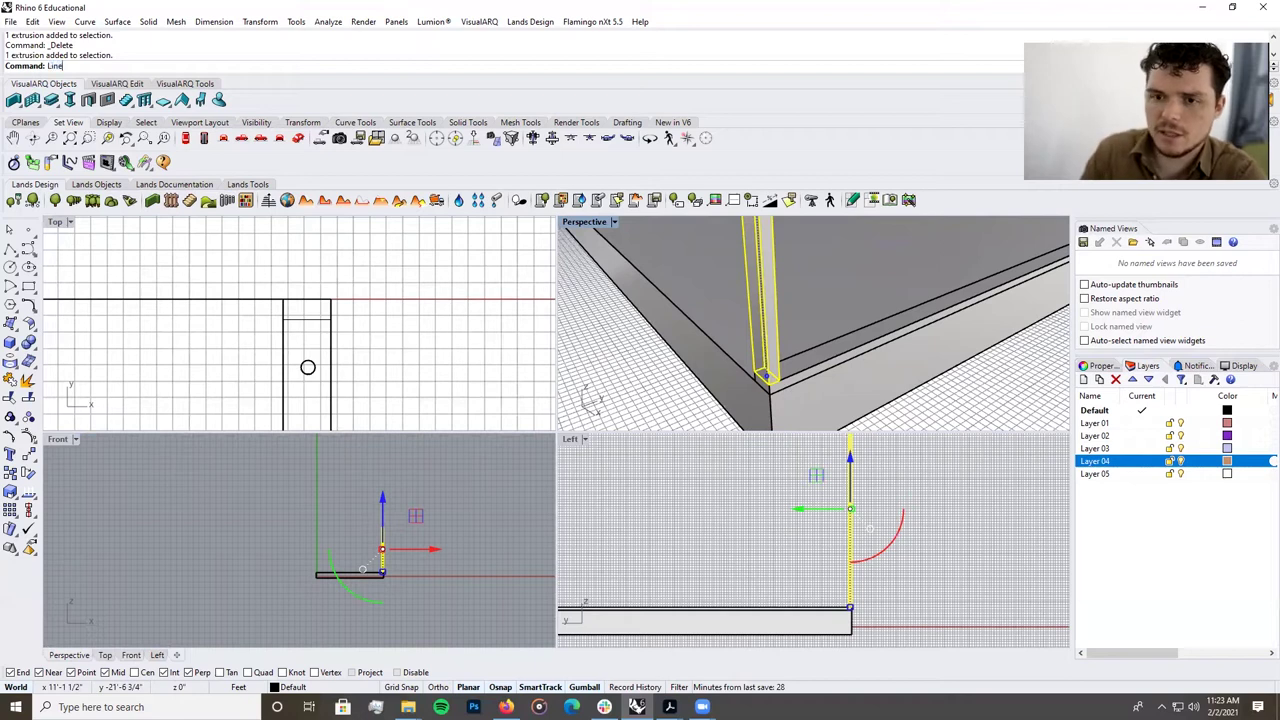
text(ara)
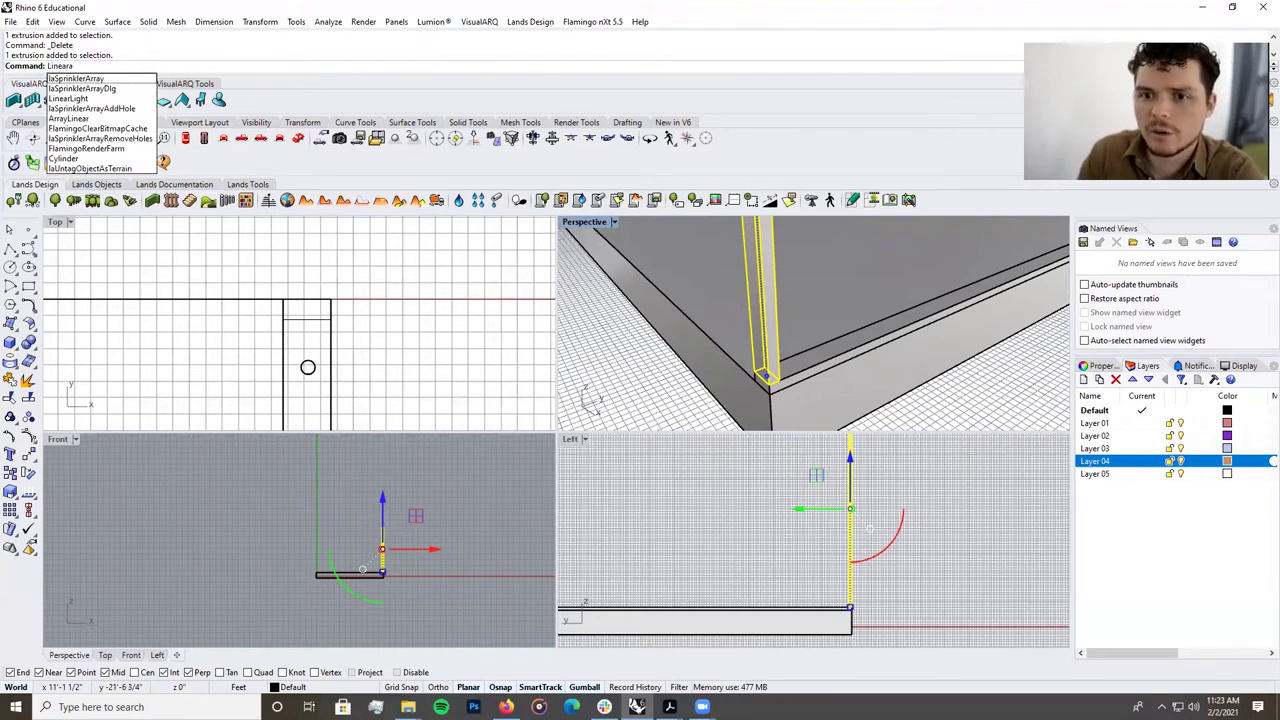
key(BackSpace)
key(BackSpace)
key(BackSpace)
key(BackSpace)
key(BackSpace)
key(BackSpace)
key(BackSpace)
Create a linear array of 8 studs from the near-corner stud, spaced 16" apart along the bottom plate.
text(A)
key(Return)
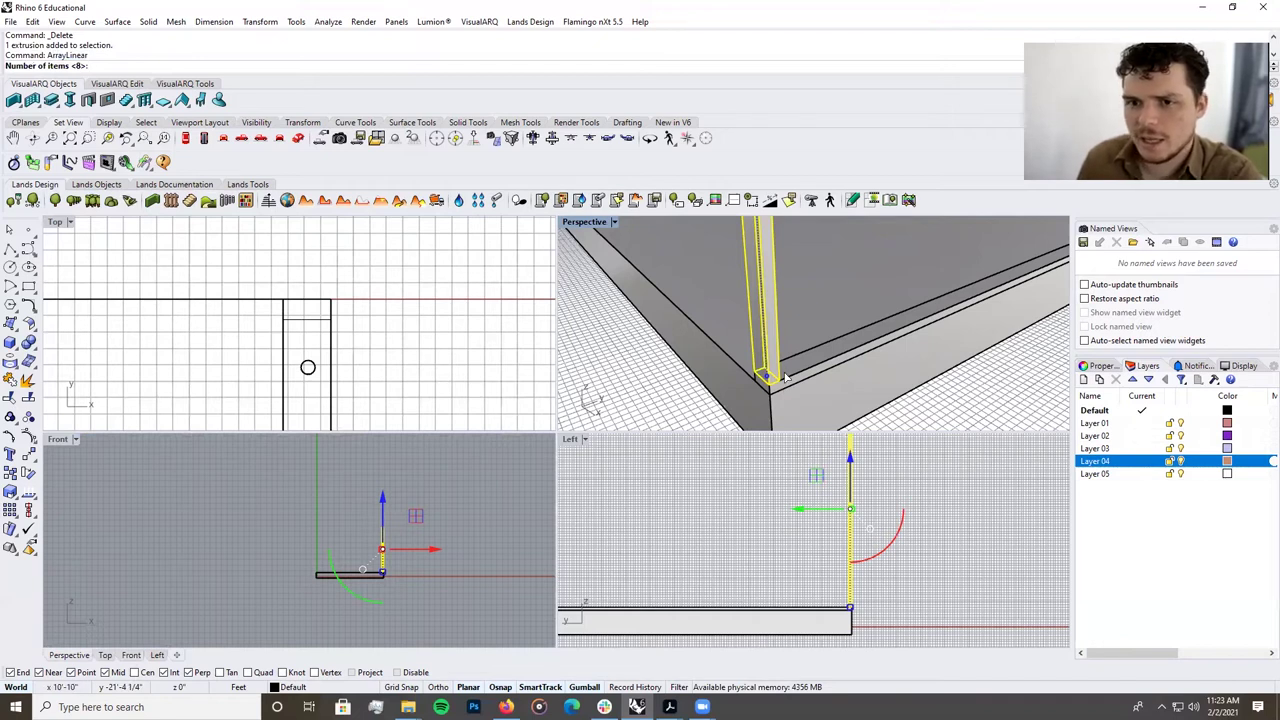
key(Return)
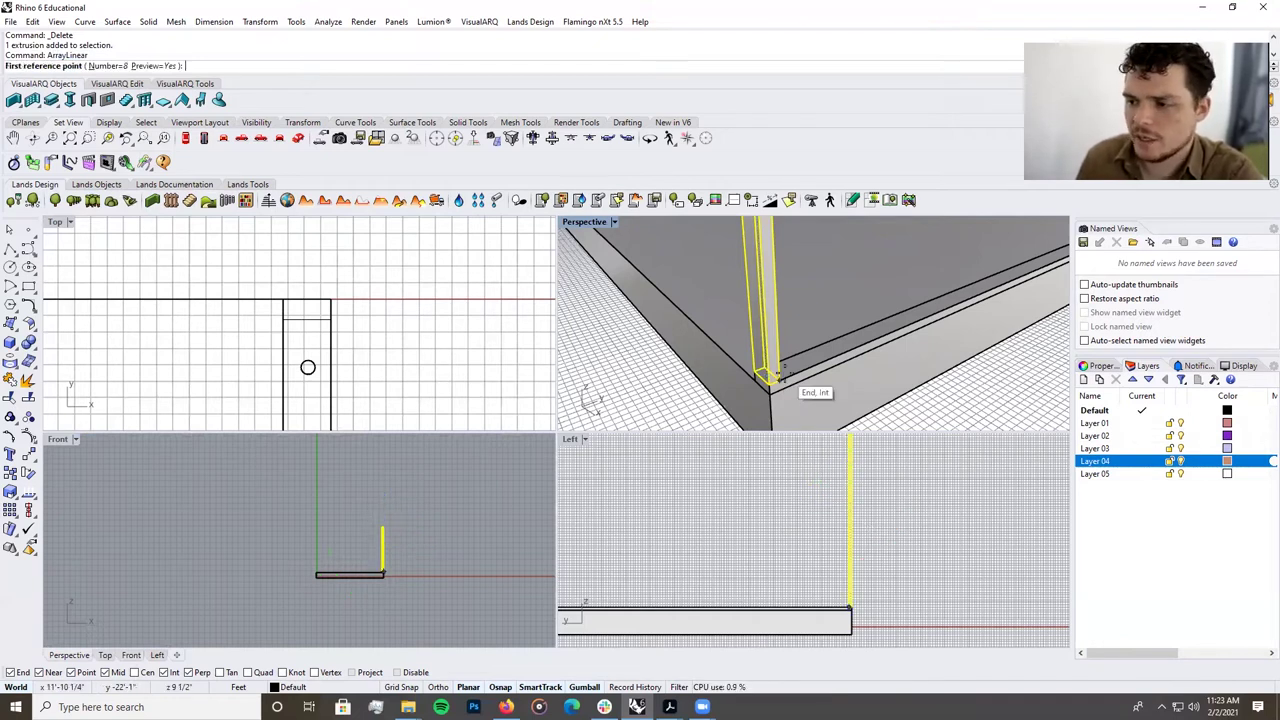
scroll(778, 374, up, 2)
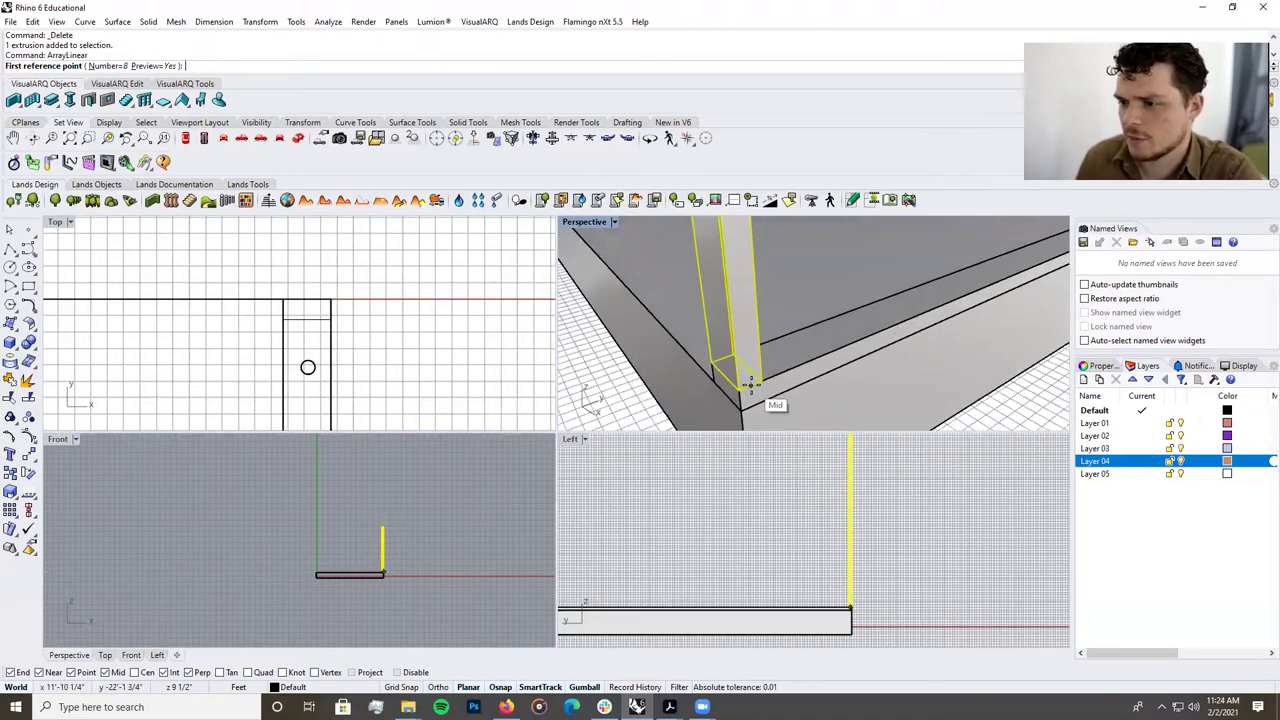
click(750, 384)
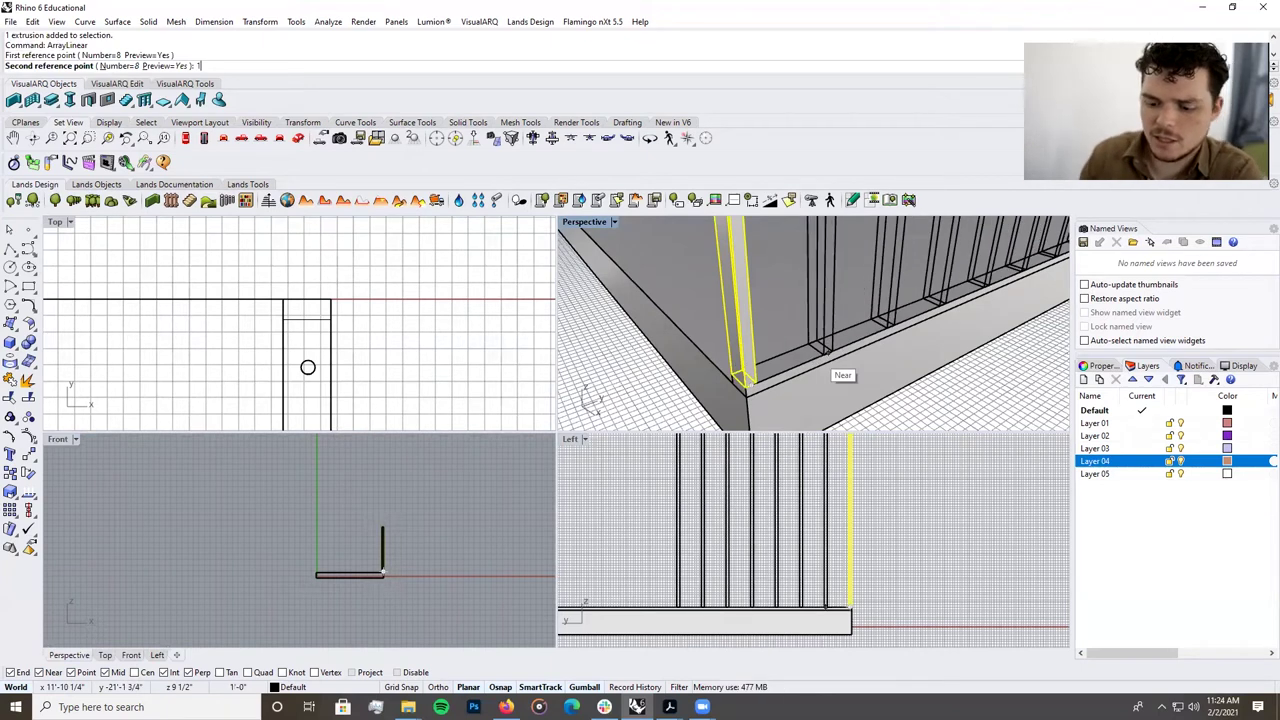
text(16")
key(Return)
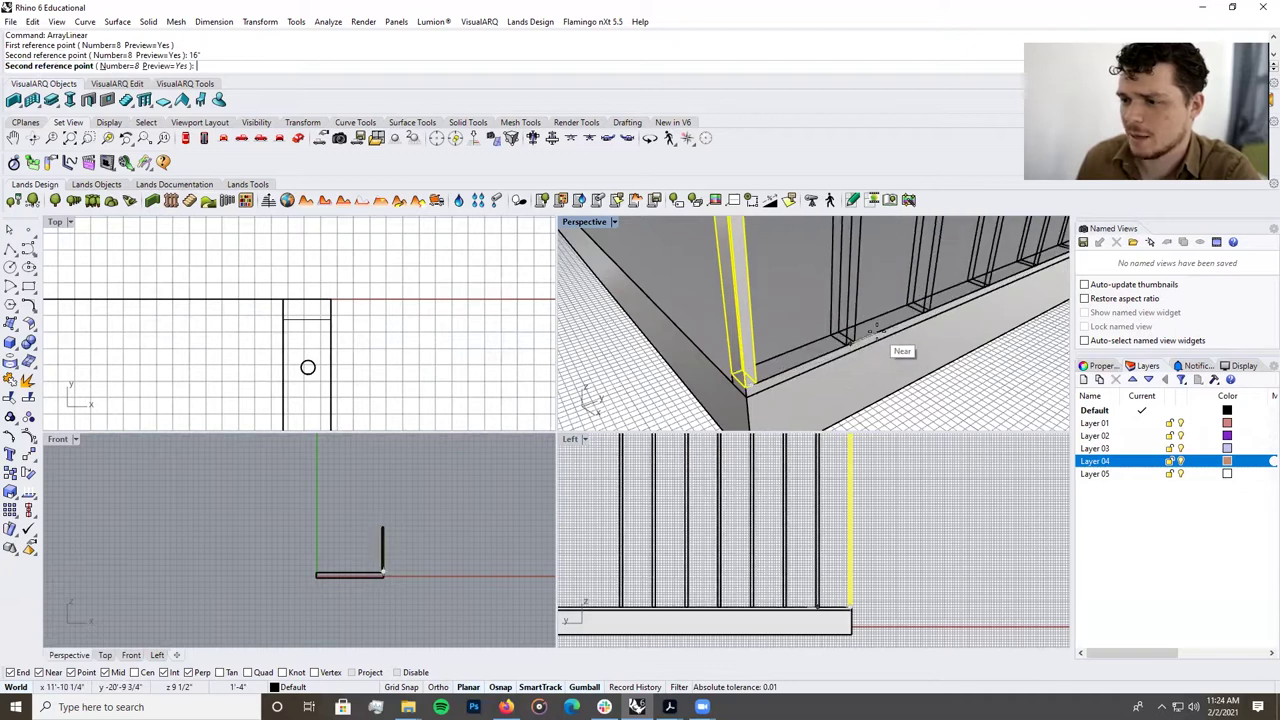
scroll(873, 333, down, 5)
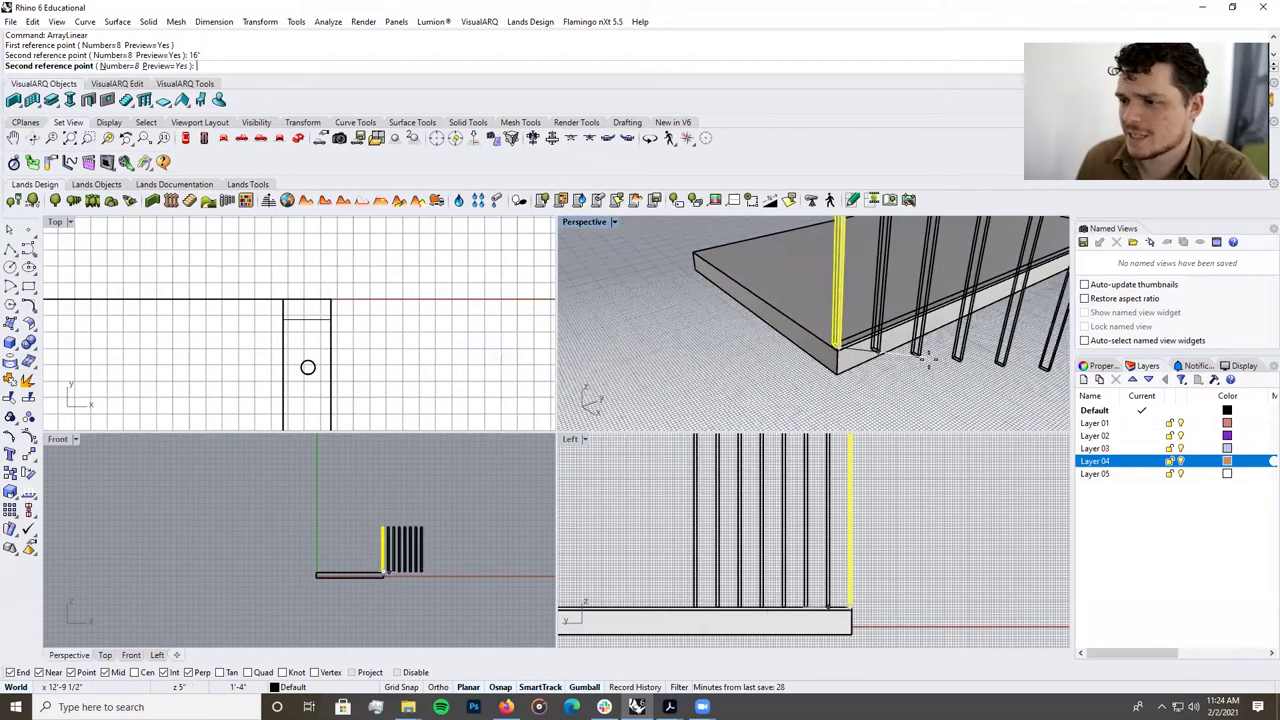
scroll(892, 373, down, 3)
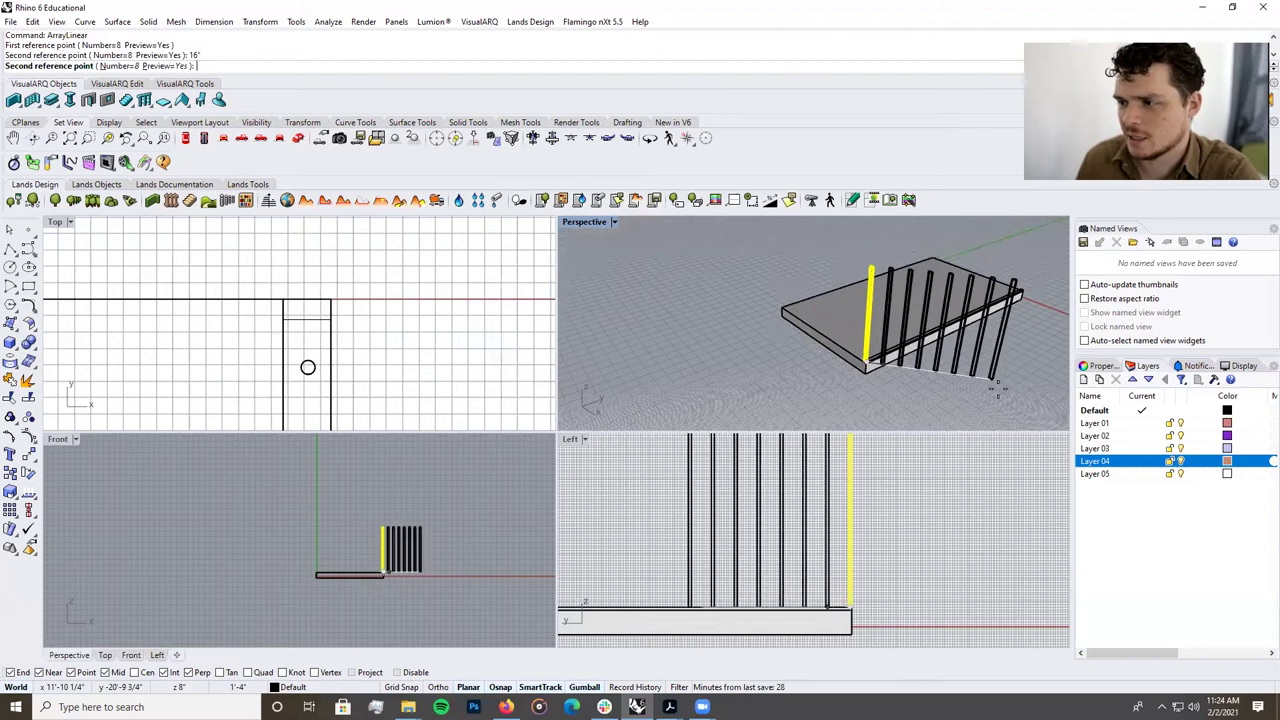
scroll(913, 368, up, 6)
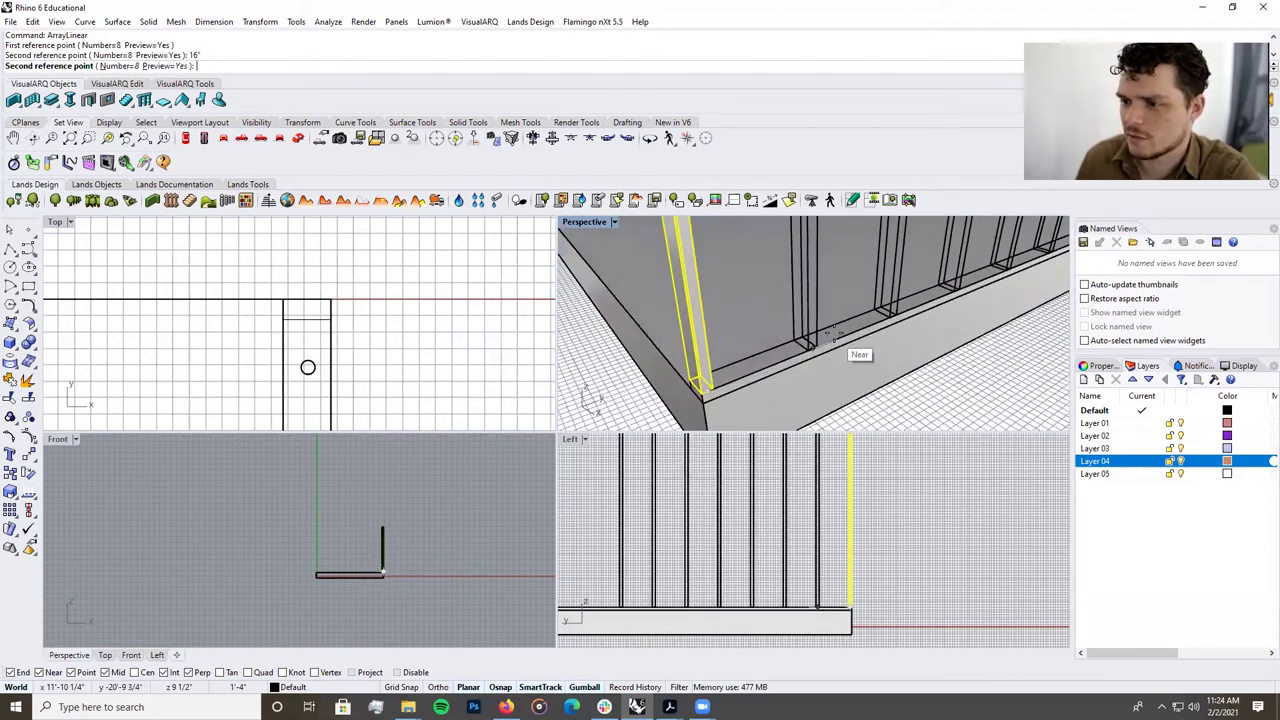
scroll(832, 346, up, 4)
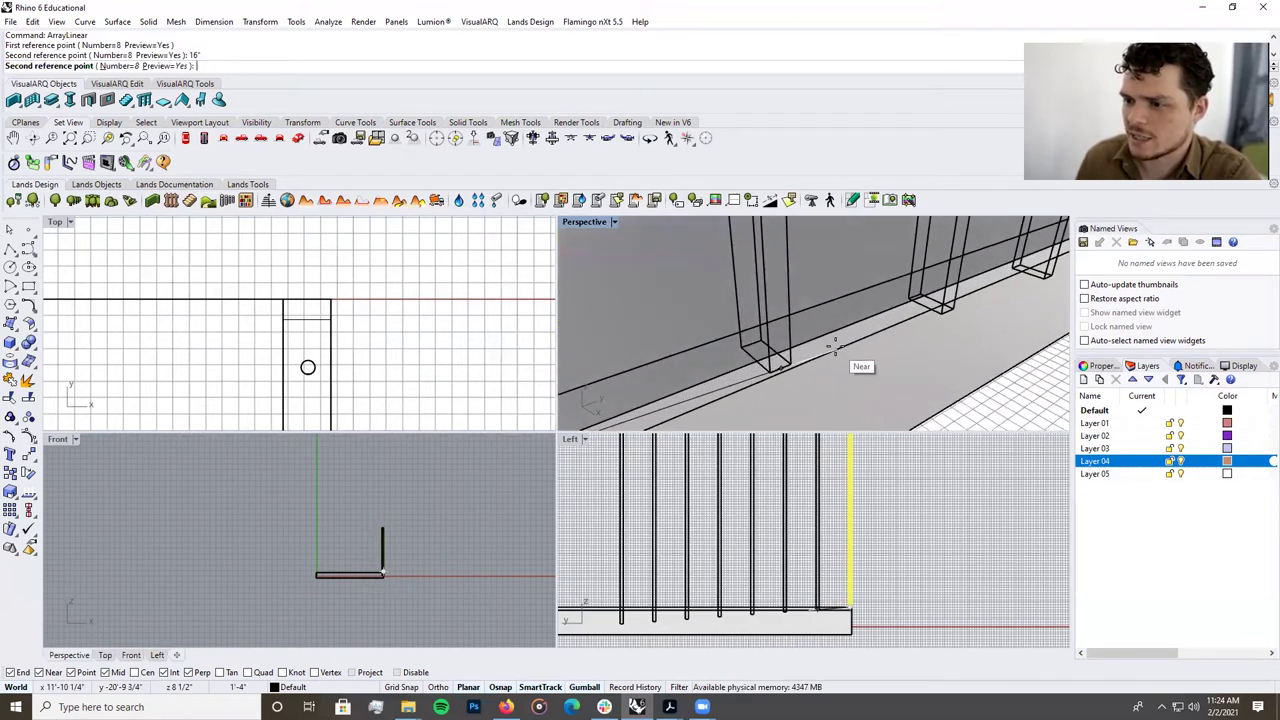
scroll(833, 345, down, 1)
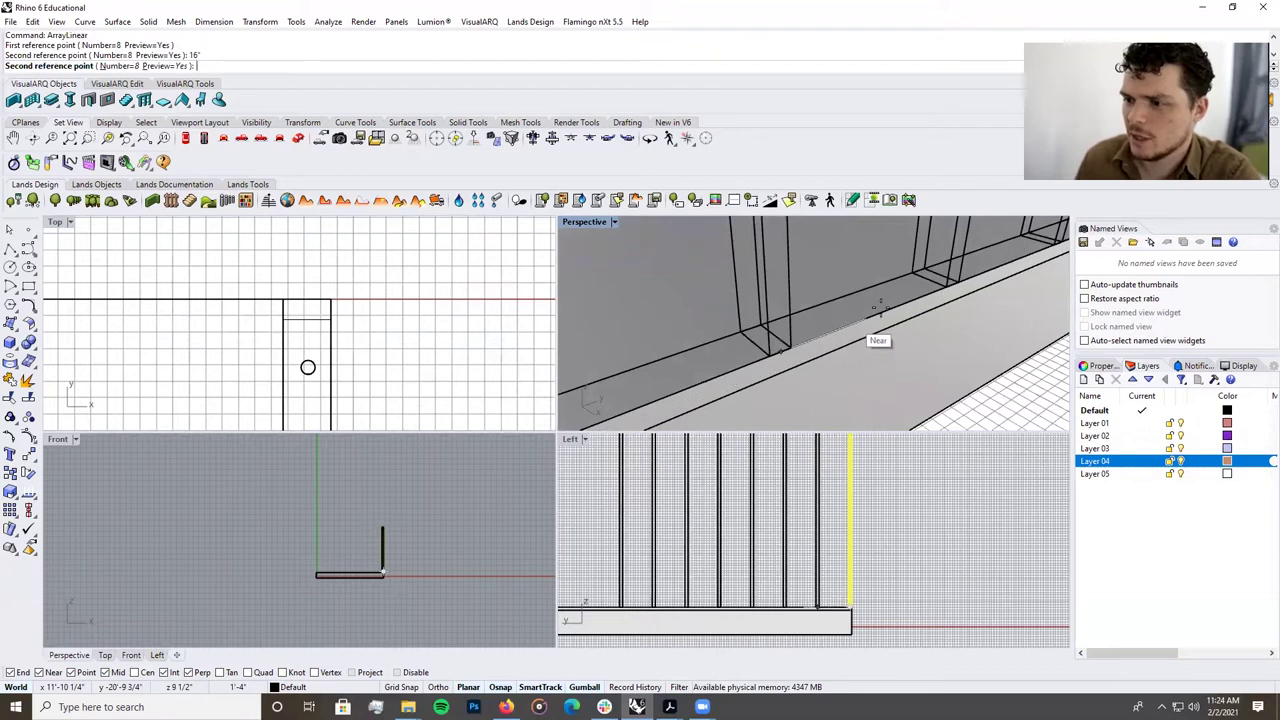
scroll(857, 321, down, 1)
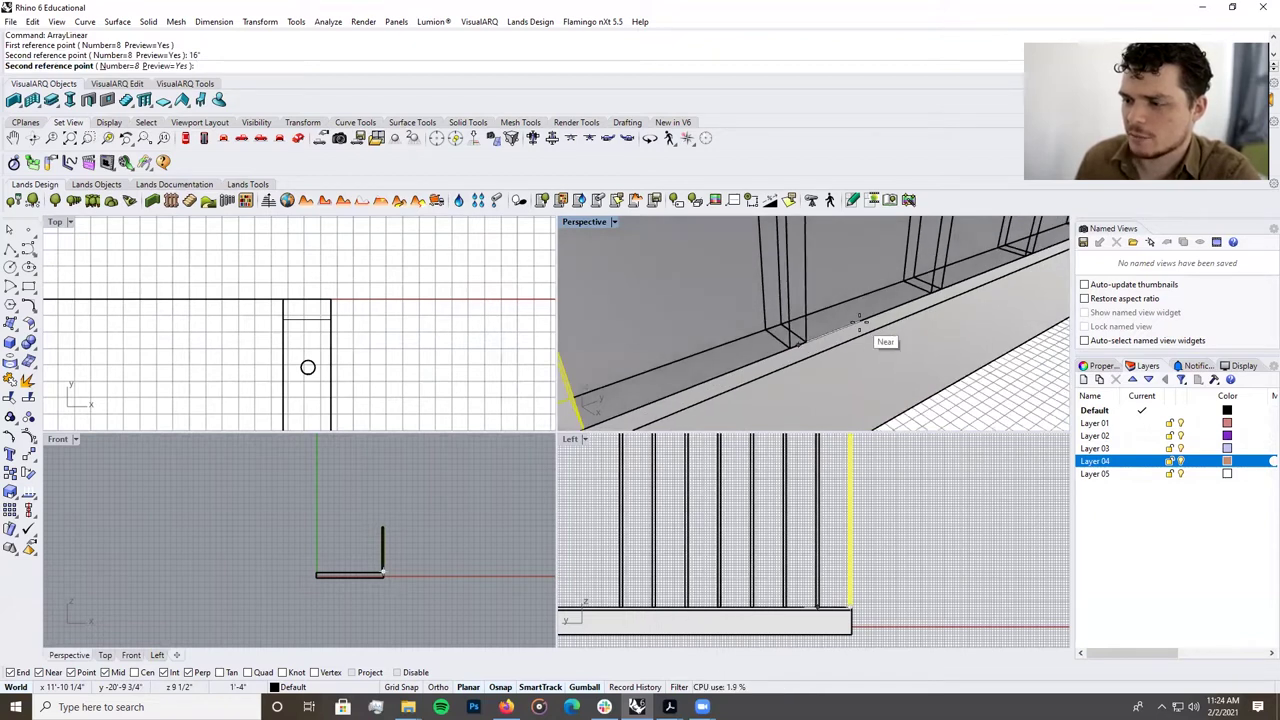
key(Escape)
scroll(860, 328, down, 6)
key(Escape)
Examine the stud row and bottom plate in a maximized Perspective view, and return to the four-view layout.
scroll(914, 371, up, 3)
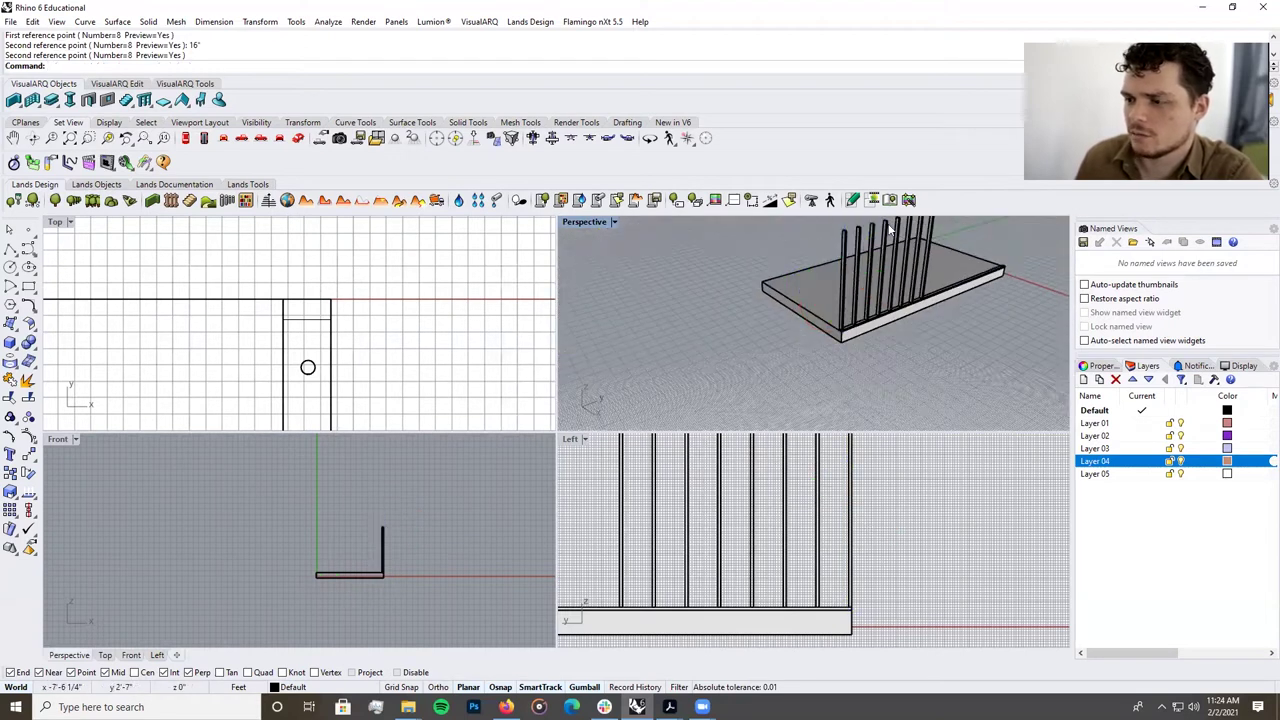
scroll(901, 250, up, 2)
right_drag(910, 268, 928, 303)
double_click(575, 226)
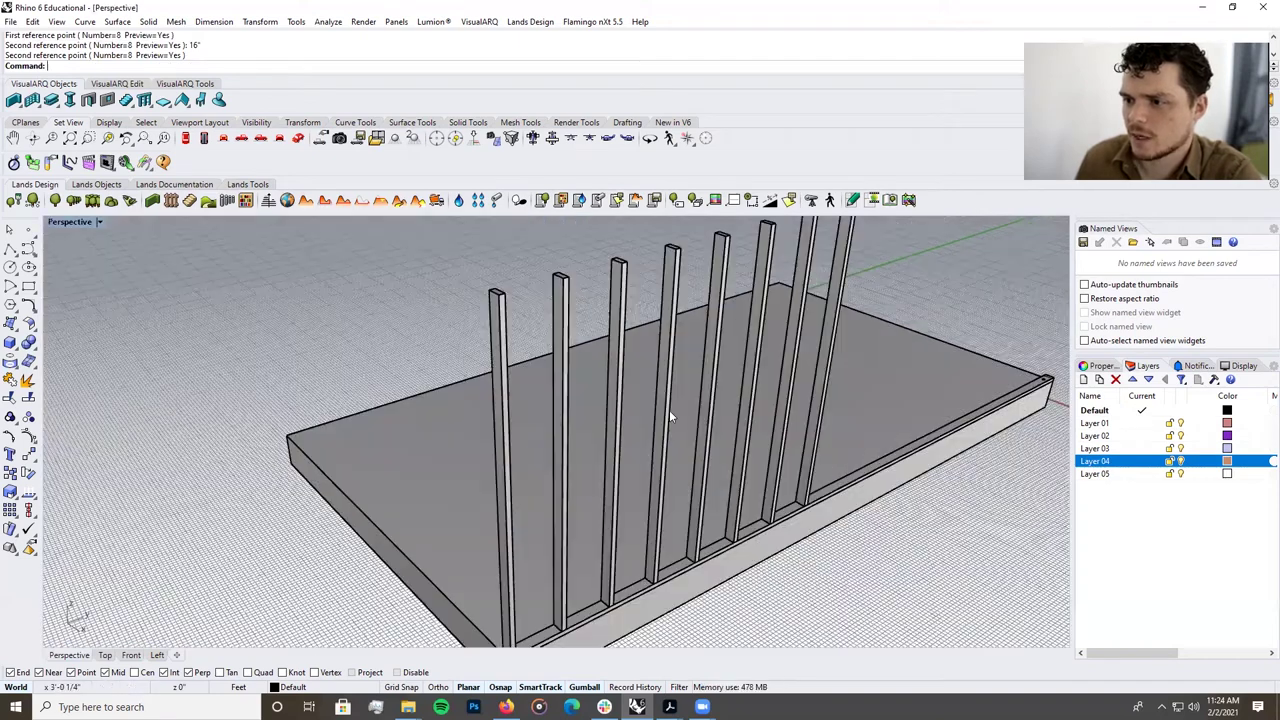
scroll(669, 410, down, 3)
scroll(725, 552, up, 5)
click(628, 568)
scroll(628, 568, down, 5)
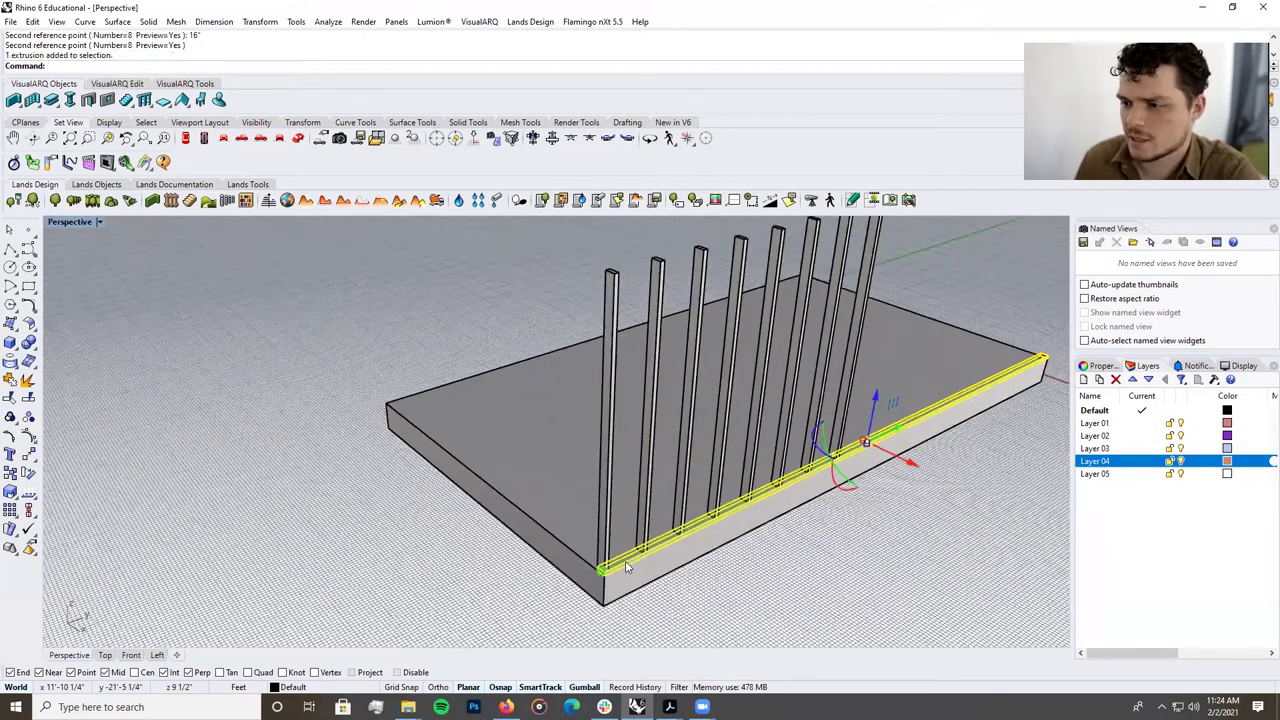
click(810, 597)
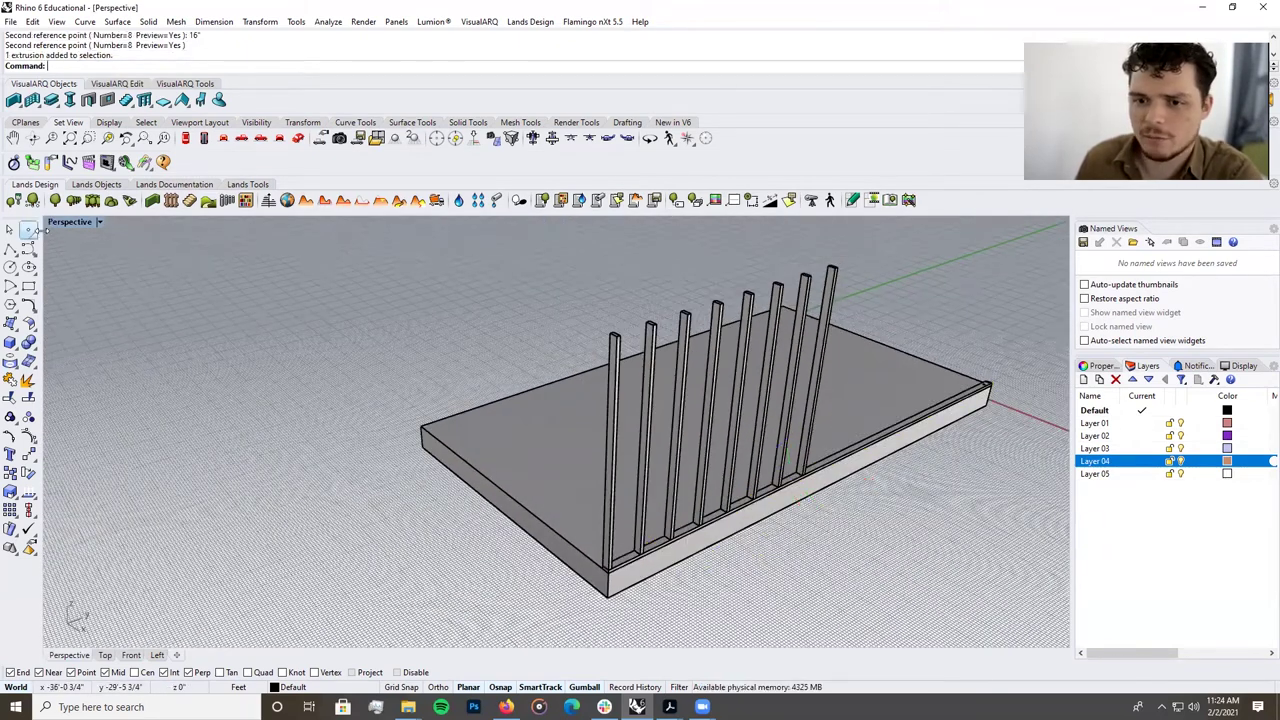
double_click(70, 222)
Draw a 3-point rectangle in the Front view across the studs' full top width, 1.5" high.
click(400, 556)
scroll(400, 556, up, 2)
scroll(325, 520, down, 3)
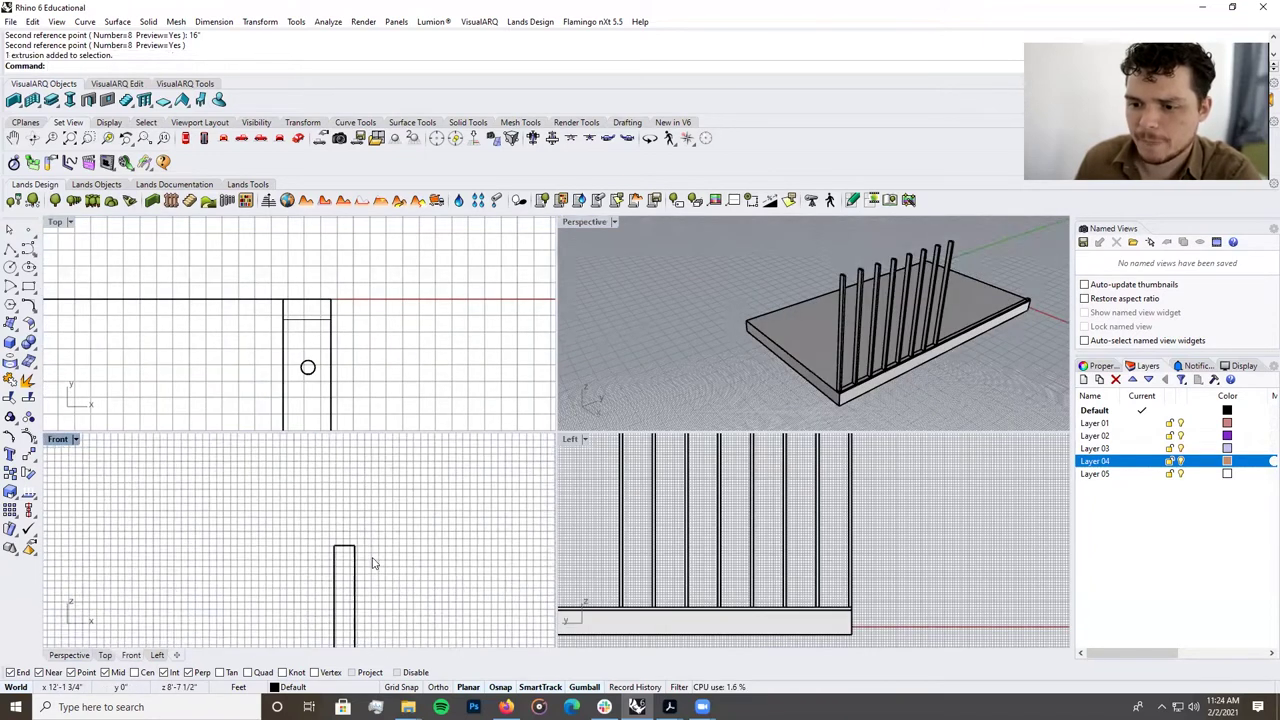
click(28, 288)
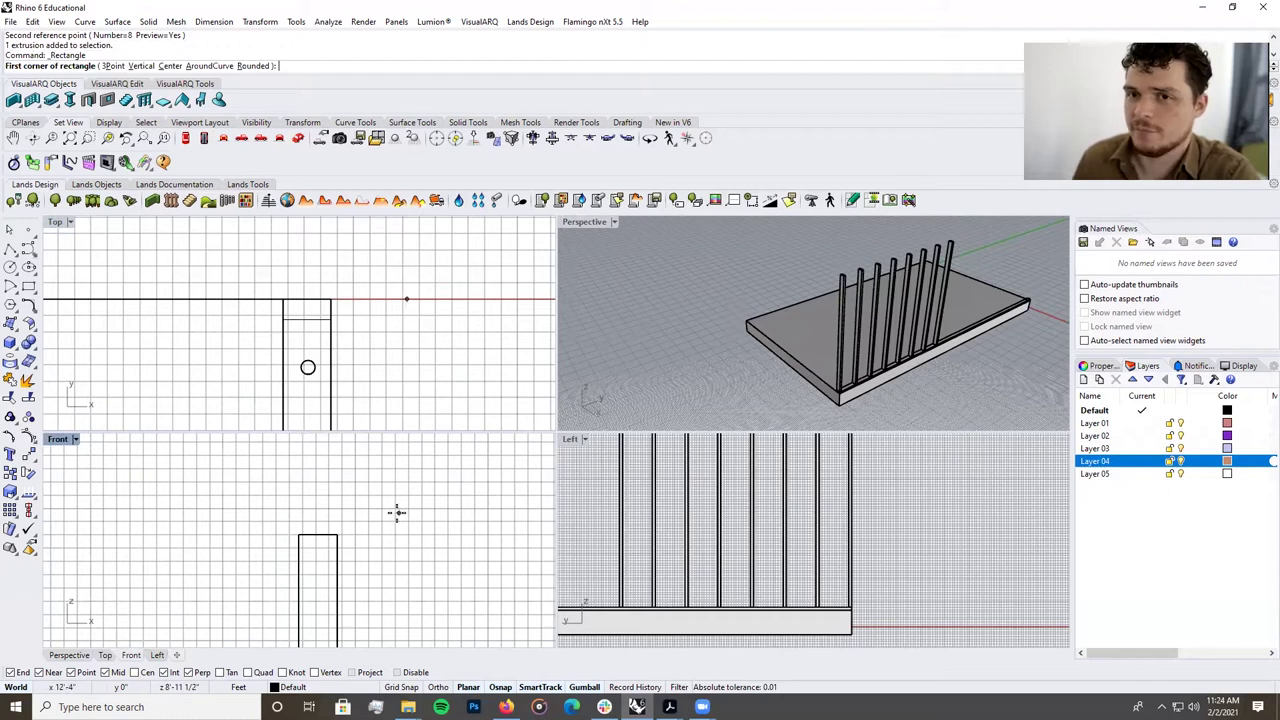
scroll(389, 519, up, 10)
scroll(345, 527, down, 8)
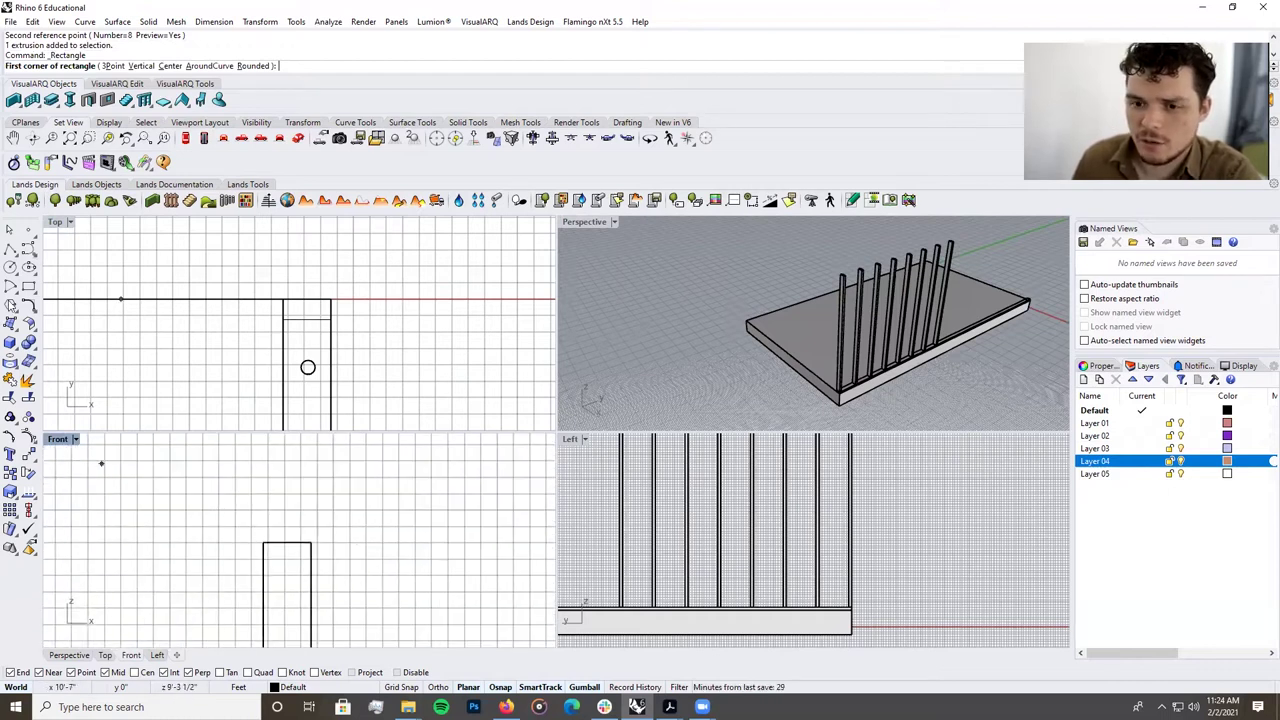
click(33, 291)
click(86, 293)
click(312, 543)
click(263, 543)
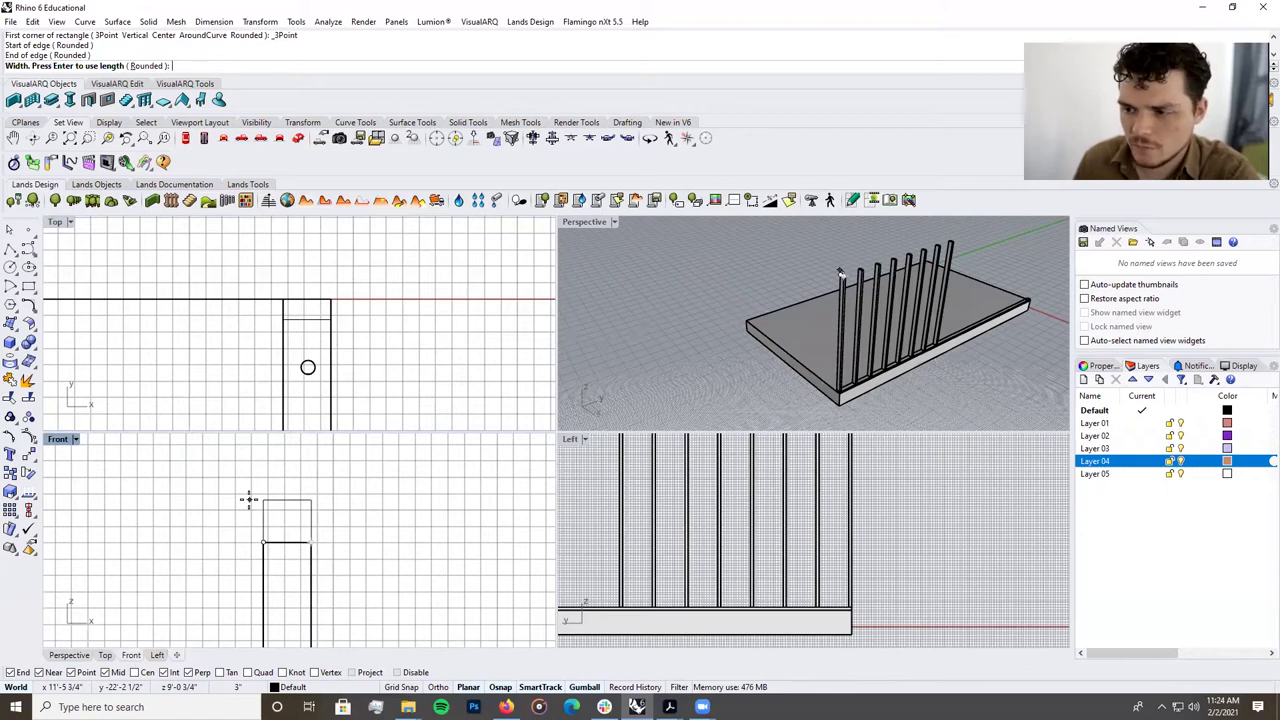
text(1.5")
key(Return)
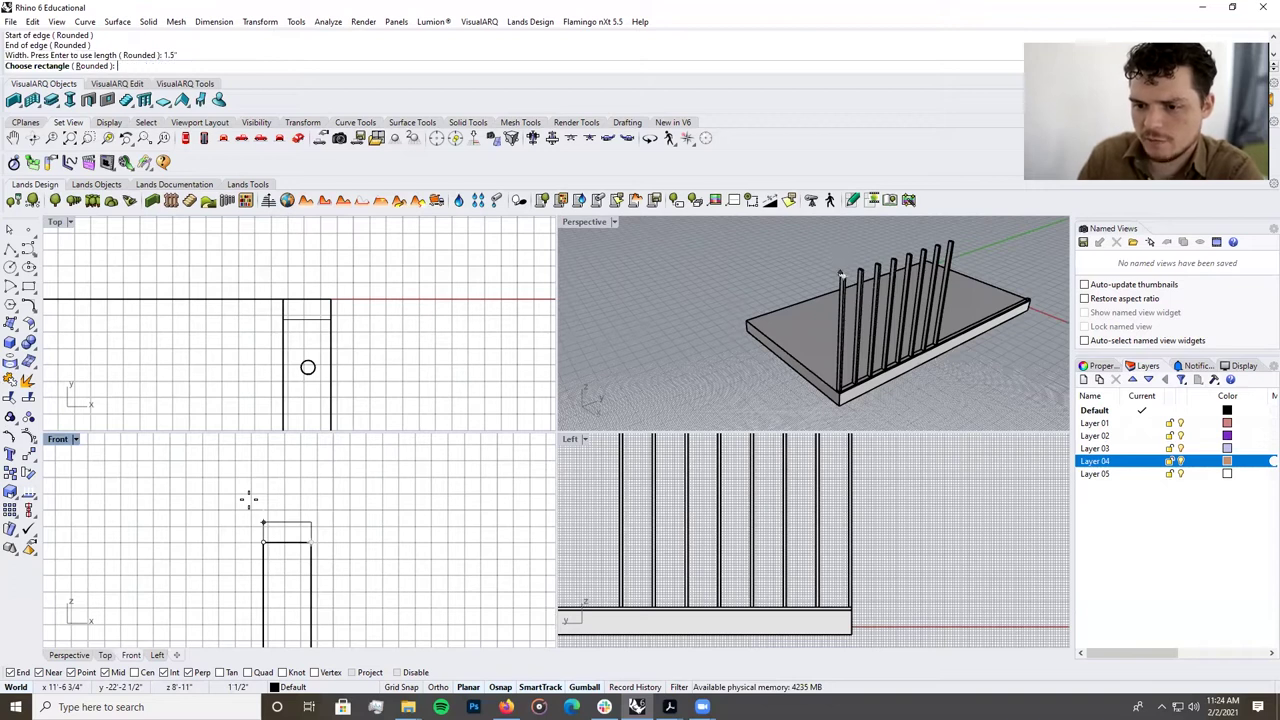
click(224, 505)
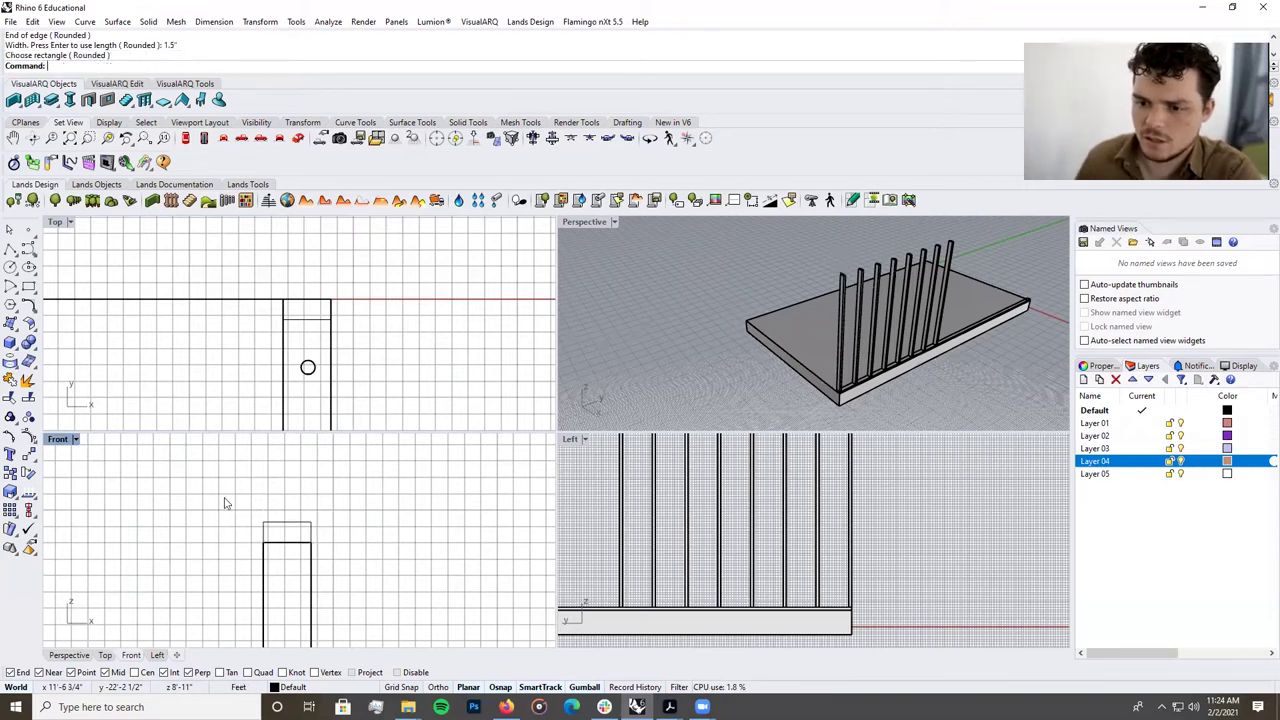
Extrude the 1.5" rectangle above the studs into a solid top plate ending at the last arrayed stud.
click(300, 522)
text(ExtrudeCrv)
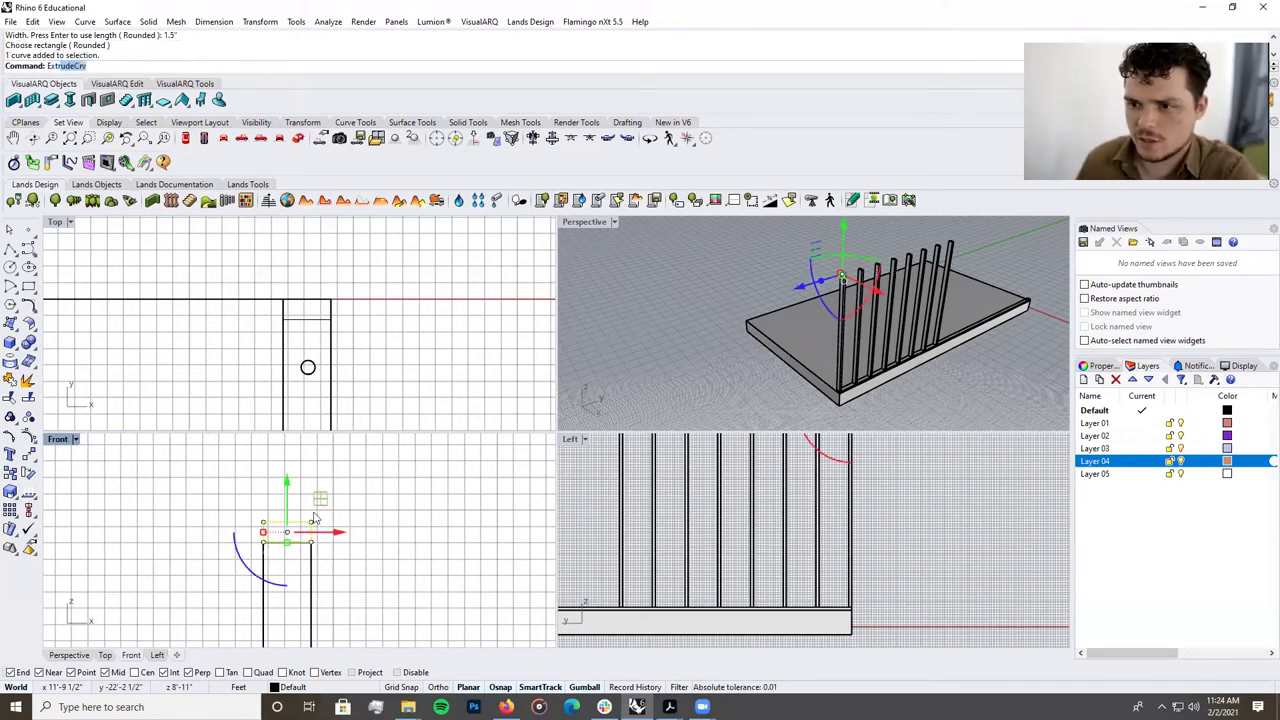
key(Return)
scroll(957, 245, up, 8)
click(934, 239)
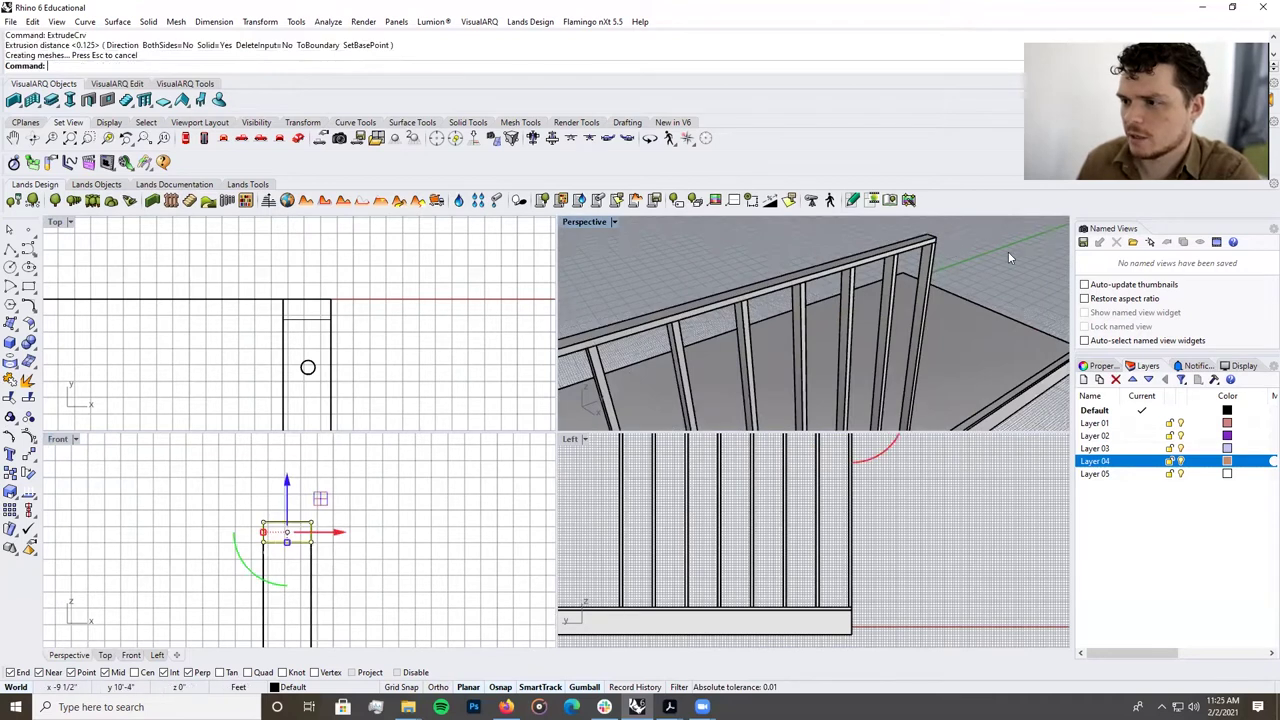
click(1008, 252)
Copy the solid top plate and paste a duplicate of it in place.
scroll(1008, 253, down, 5)
scroll(754, 304, up, 4)
click(838, 300)
scroll(743, 324, down, 2)
right_drag(743, 328, 688, 386)
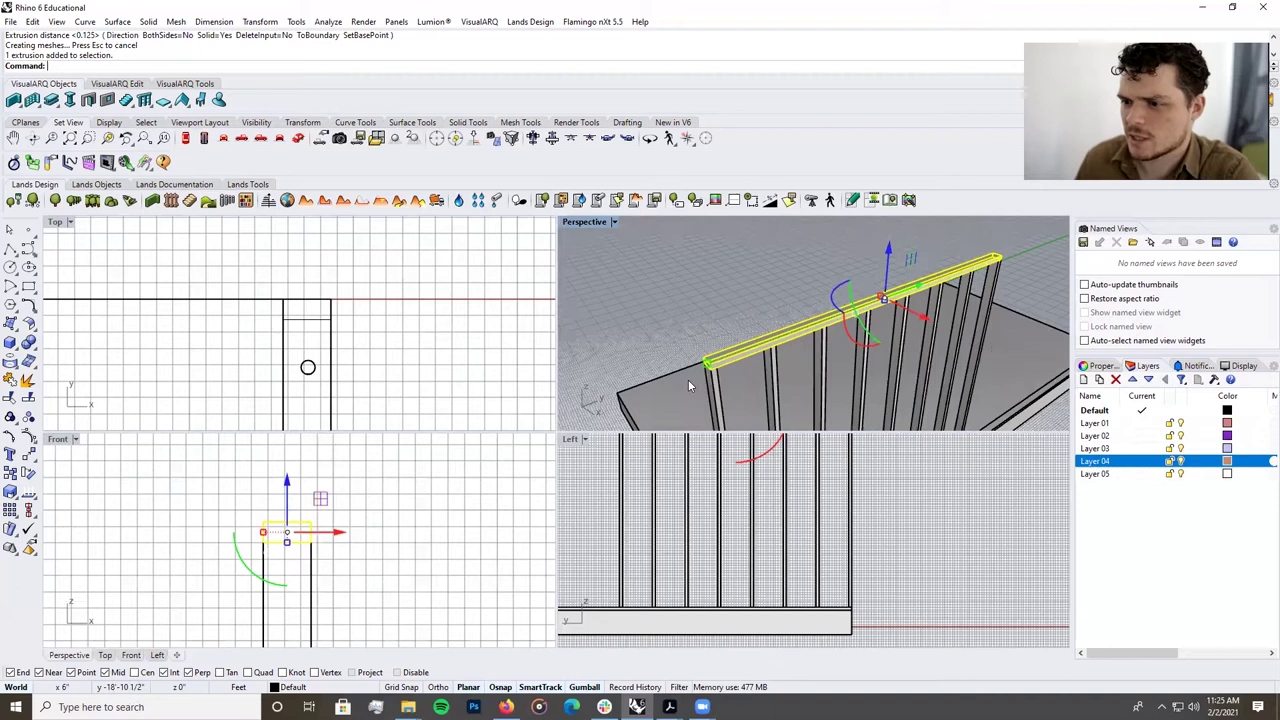
scroll(700, 375, up, 5)
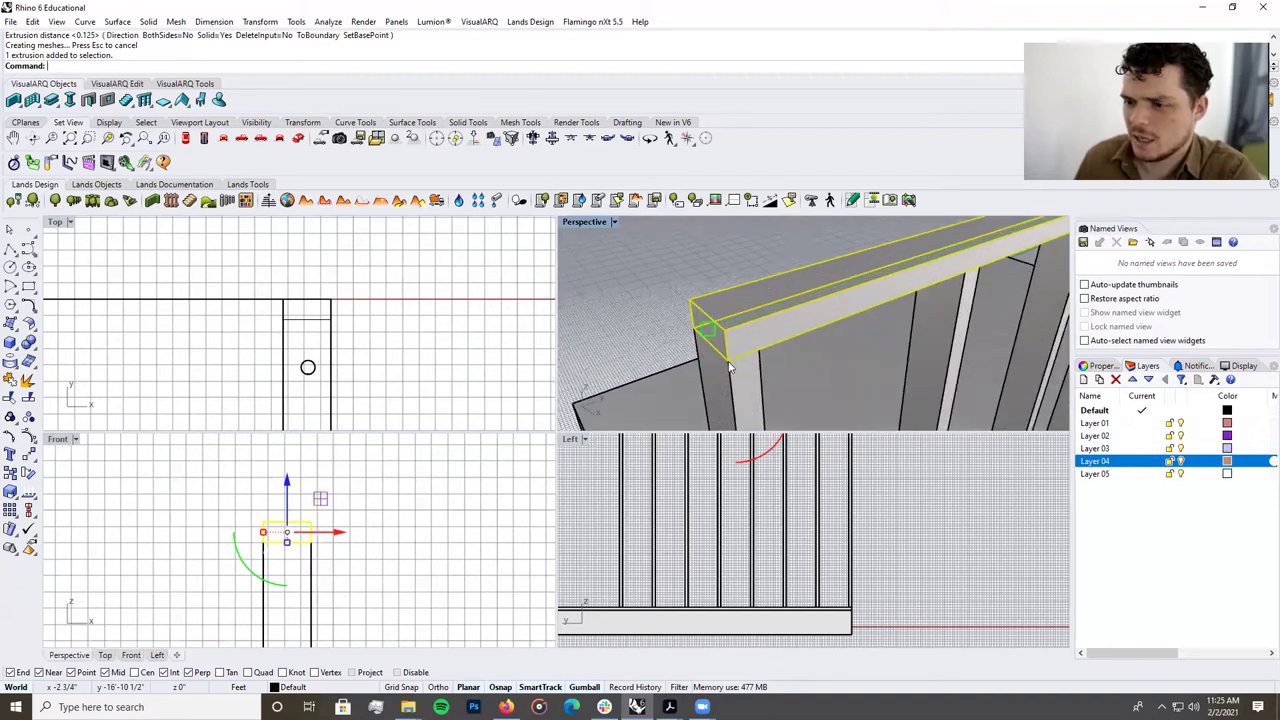
key(ctrl+c)
key(ctrl+v)
Try stacking the duplicate top plate directly on the original by its bottom corner, and undo the move.
drag(727, 356, 725, 328)
key(Escape)
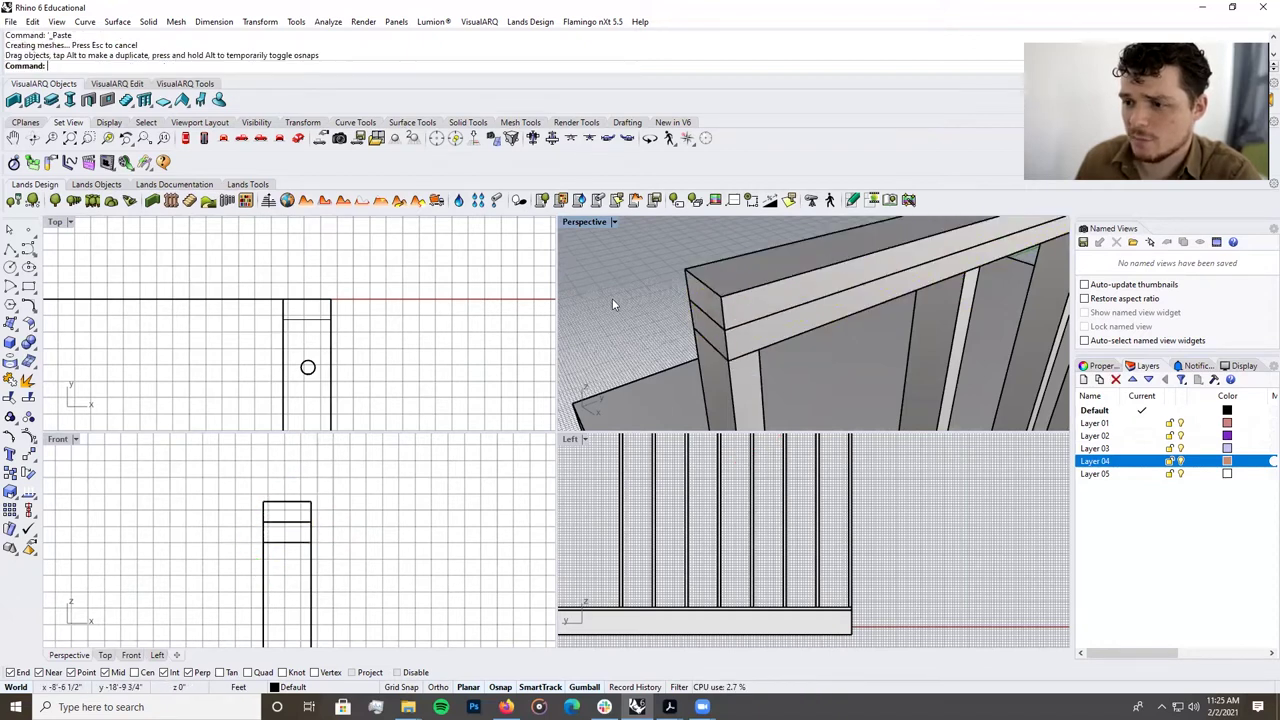
scroll(612, 298, down, 6)
scroll(729, 327, up, 6)
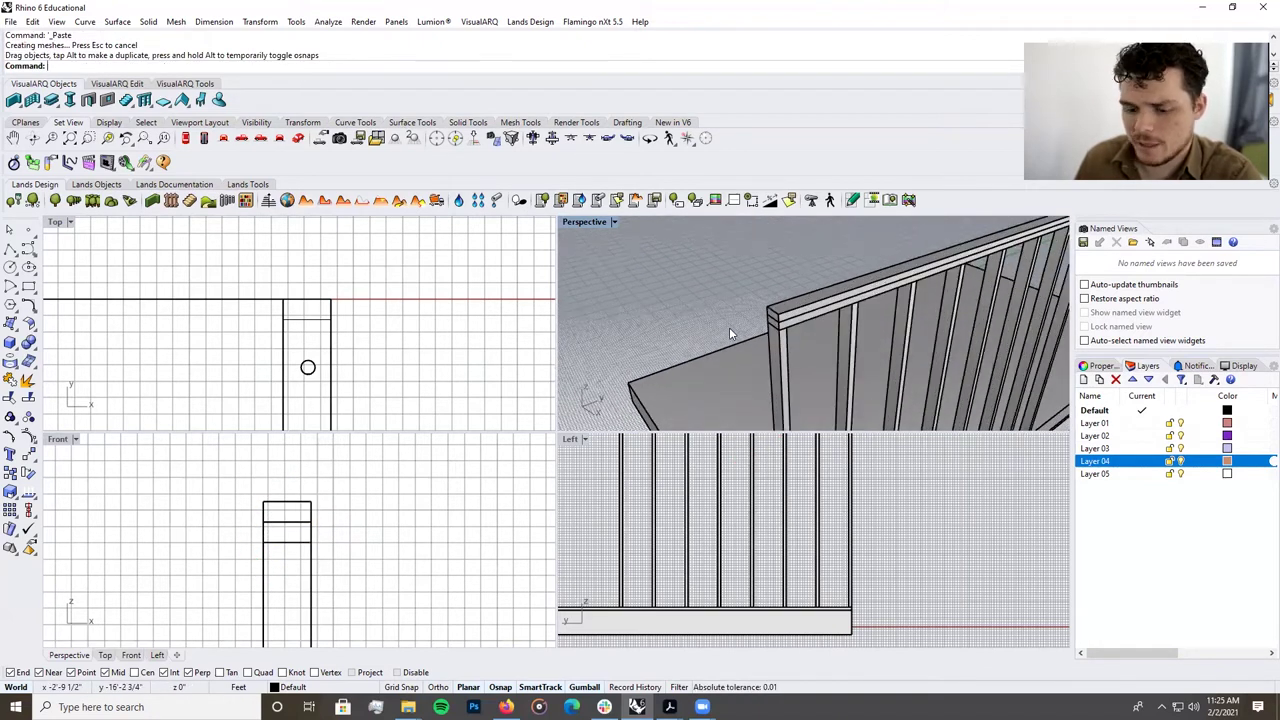
key(ctrl+z)
click(775, 330)
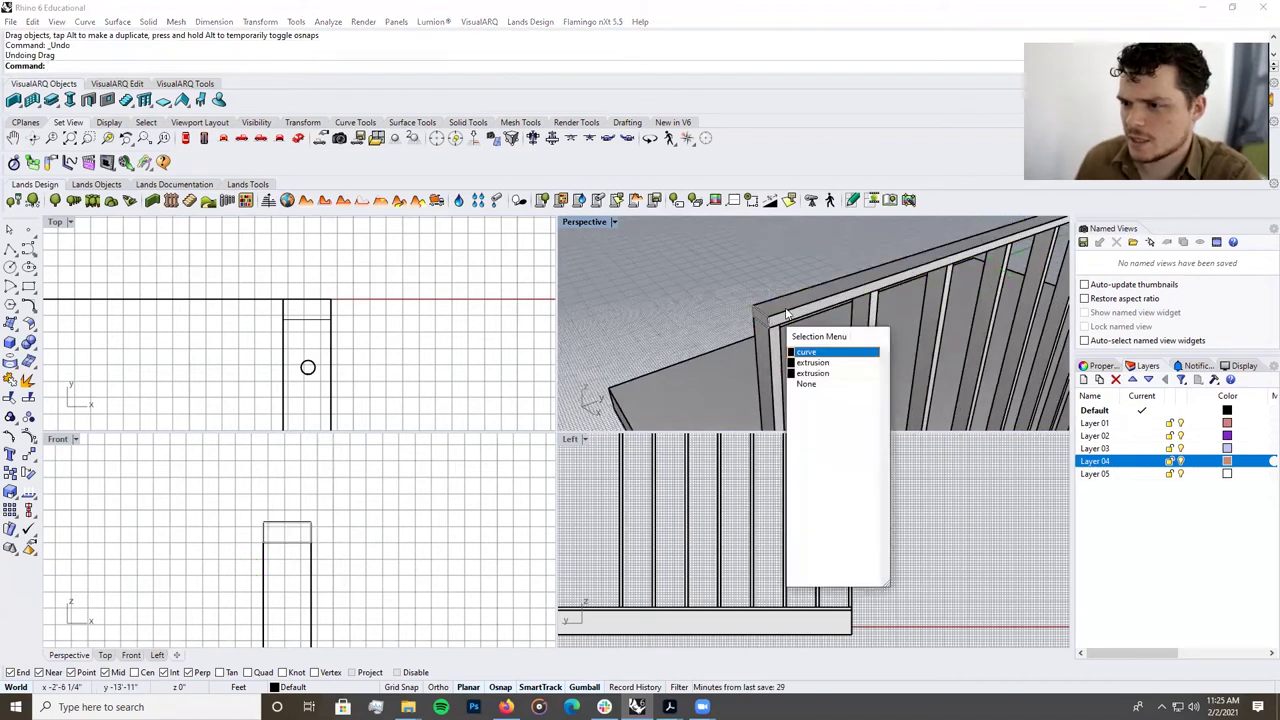
scroll(776, 332, up, 8)
scroll(808, 357, down, 7)
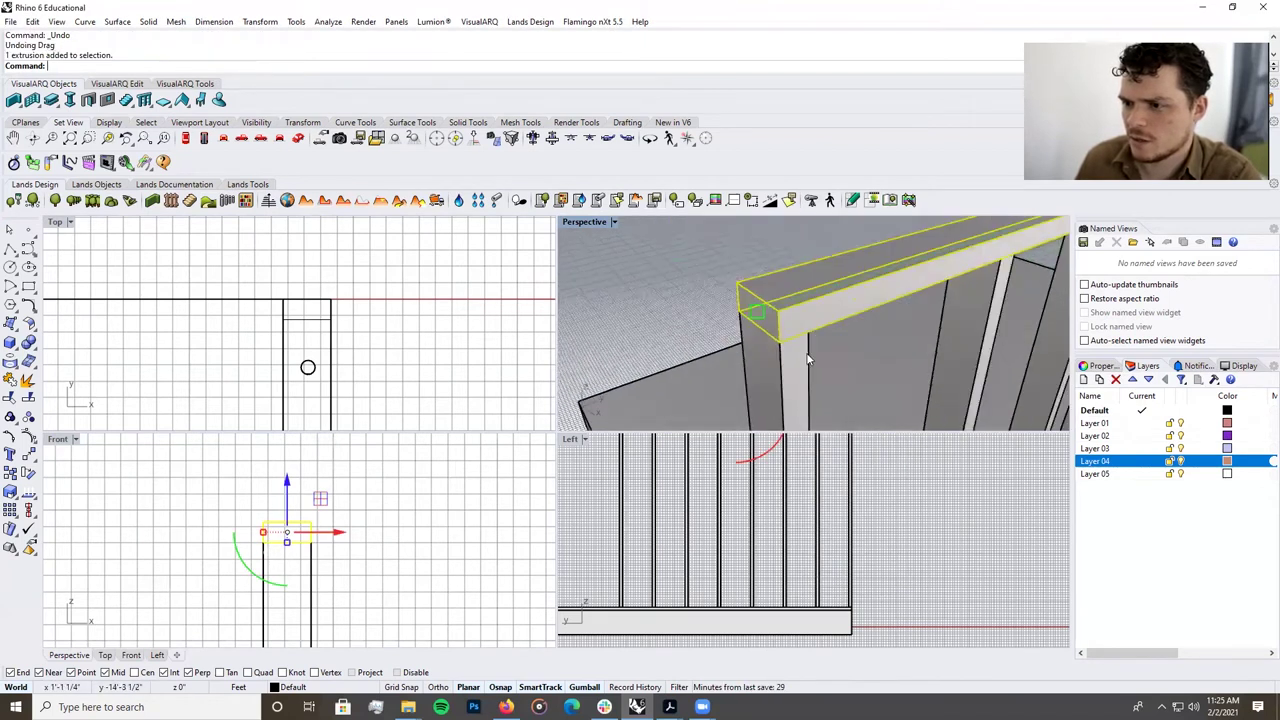
key(Escape)
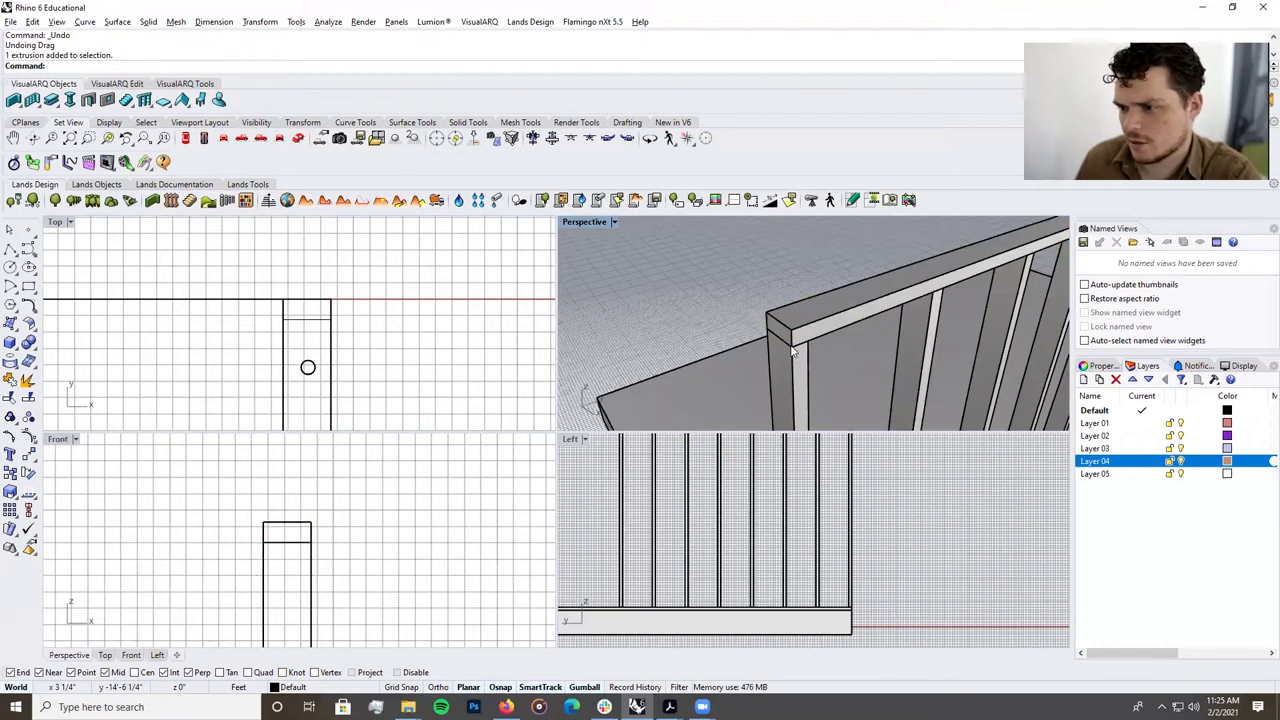
Lift the duplicate top plate above the wall and snap its bottom corner onto the original plate's top corner.
scroll(686, 350, down, 4)
click(772, 323)
click(772, 325)
scroll(798, 350, down, 3)
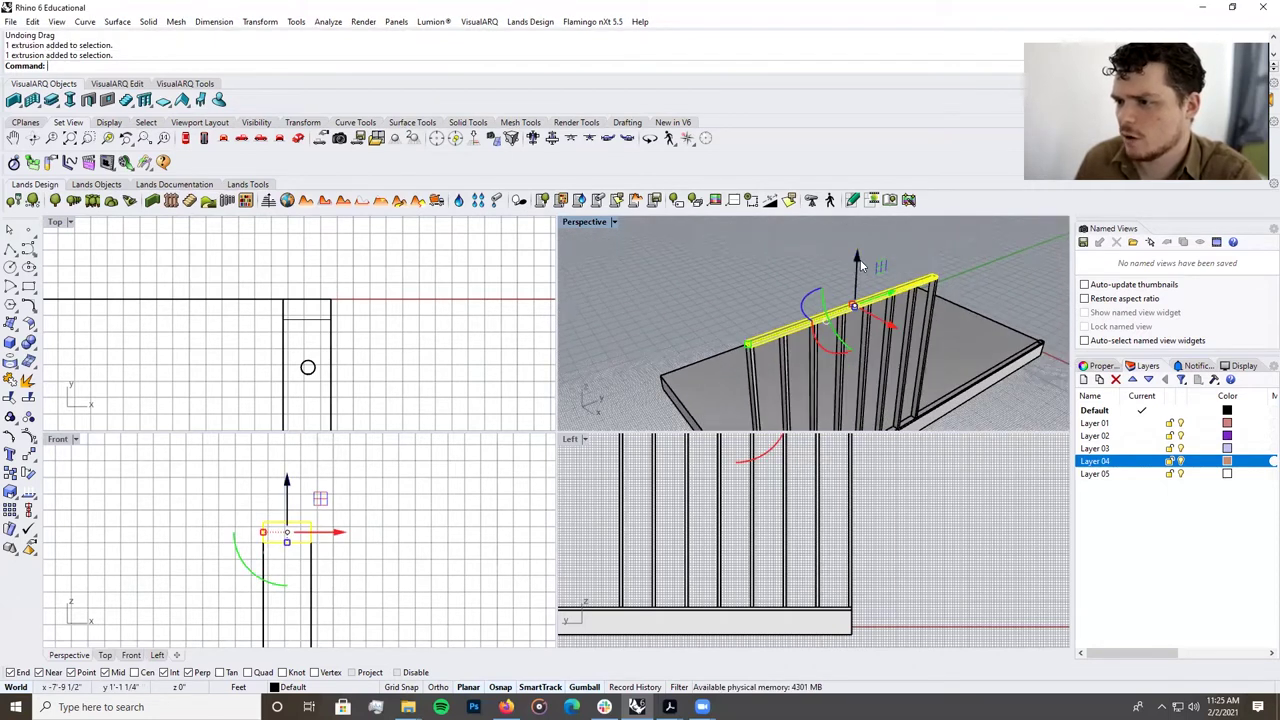
drag(858, 268, 858, 245)
scroll(773, 336, up, 5)
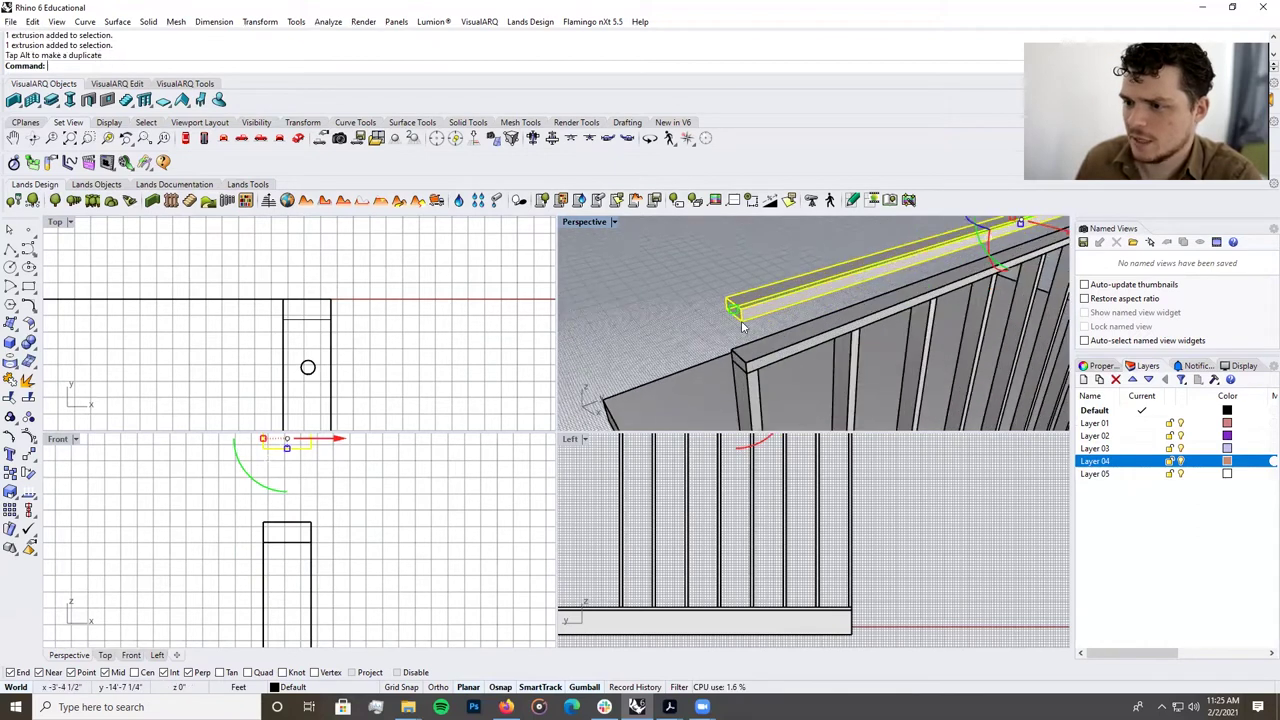
drag(742, 319, 747, 362)
Delete the surplus duplicate overlapping the lower top plate.
click(630, 320)
click(768, 361)
click(768, 361)
key(Delete)
Examine the stacked double top plate and the studs from several angles around the wall.
scroll(754, 272, down, 8)
right_drag(856, 365, 651, 283)
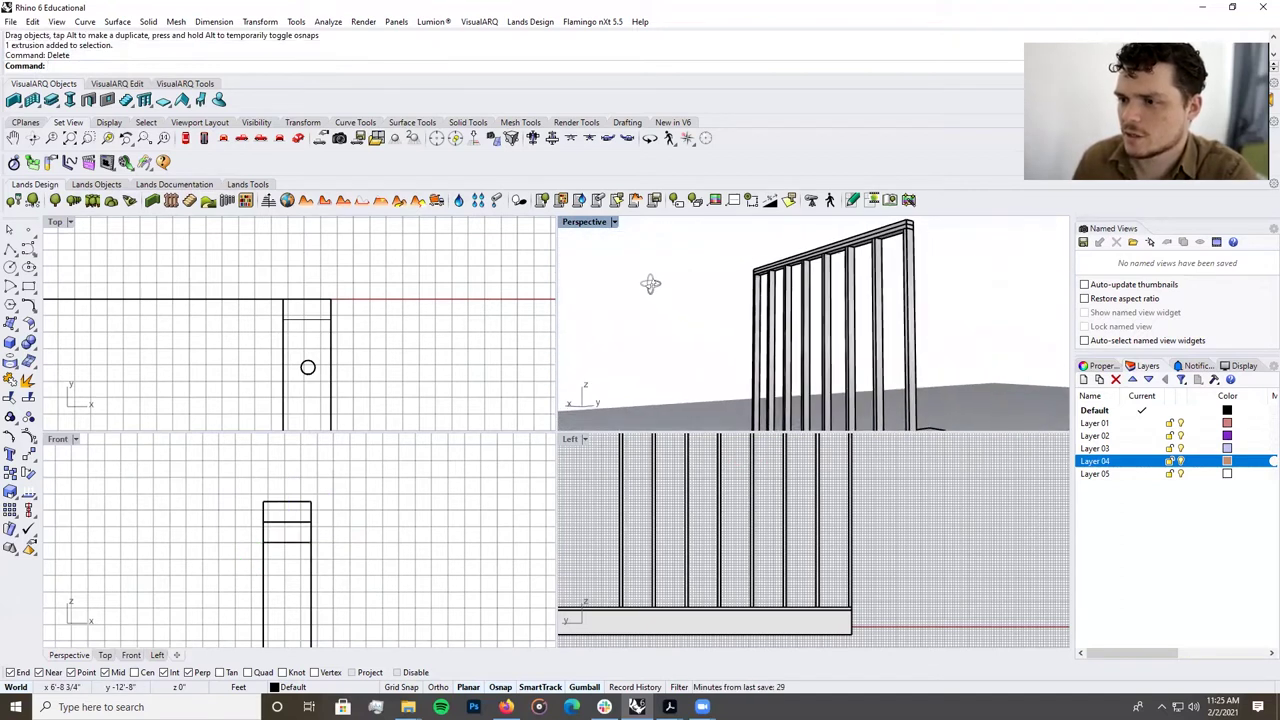
right_drag(869, 278, 926, 311)
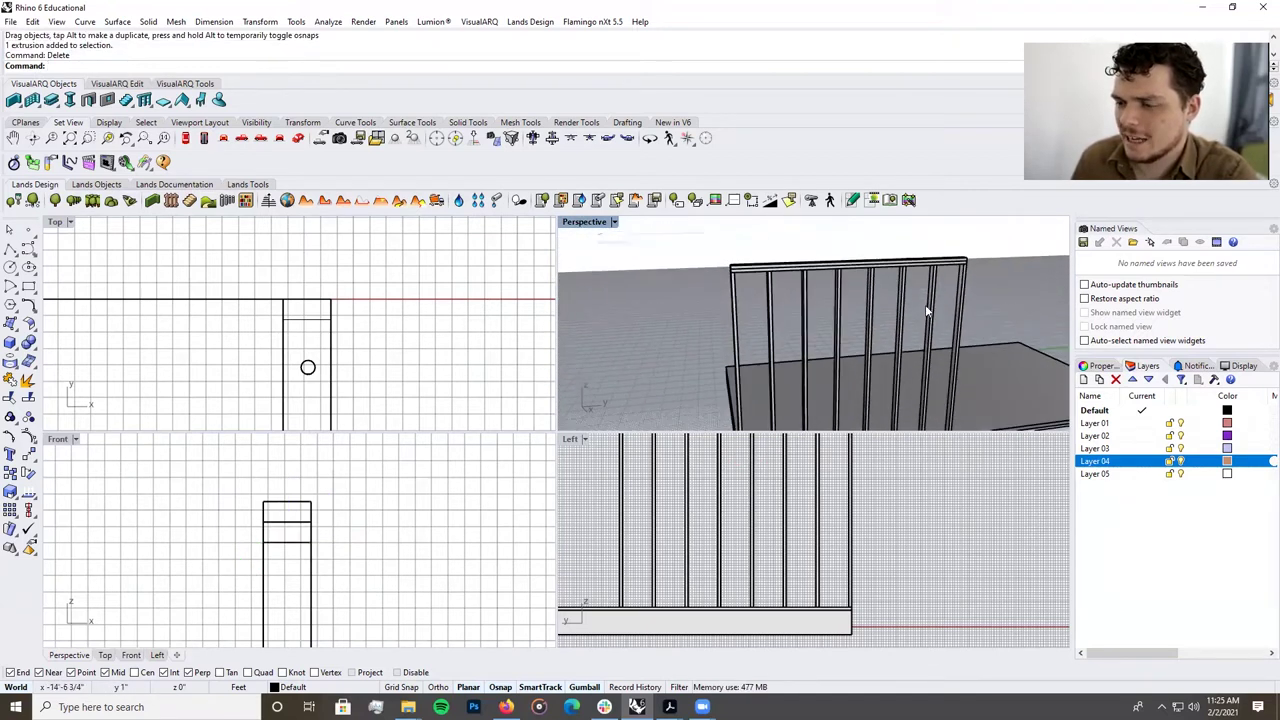
scroll(912, 314, down, 8)
mouse_move(871, 343)
right_down()
mouse_move(850, 318)
mouse_move(854, 358)
mouse_move(870, 356)
right_up()
scroll(857, 335, up, 5)
scroll(858, 342, down, 5)
scroll(870, 356, up, 6)
scroll(870, 356, down, 3)
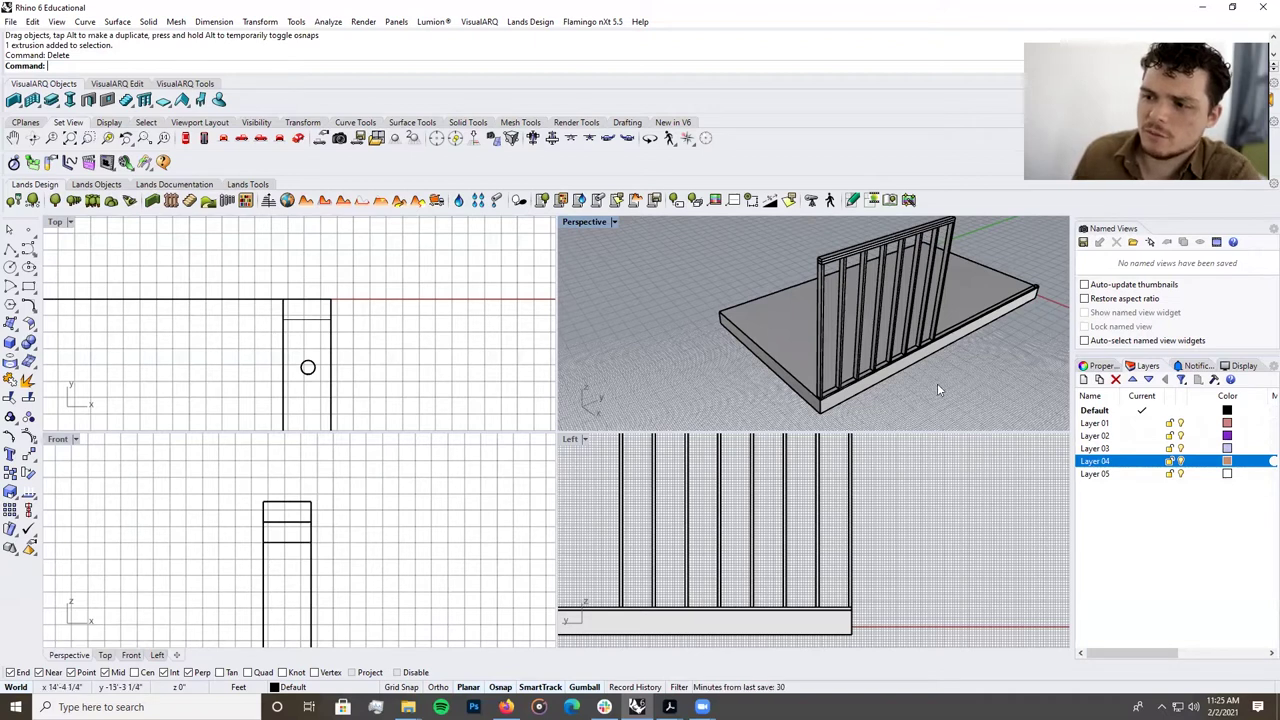
Duplicate the end stud at the slab corner and snap the copy flush against the original's inner face.
right_drag(933, 395, 785, 392)
scroll(850, 403, up, 6)
click(764, 377)
key(ctrl+c)
key(ctrl+v)
scroll(762, 390, up, 4)
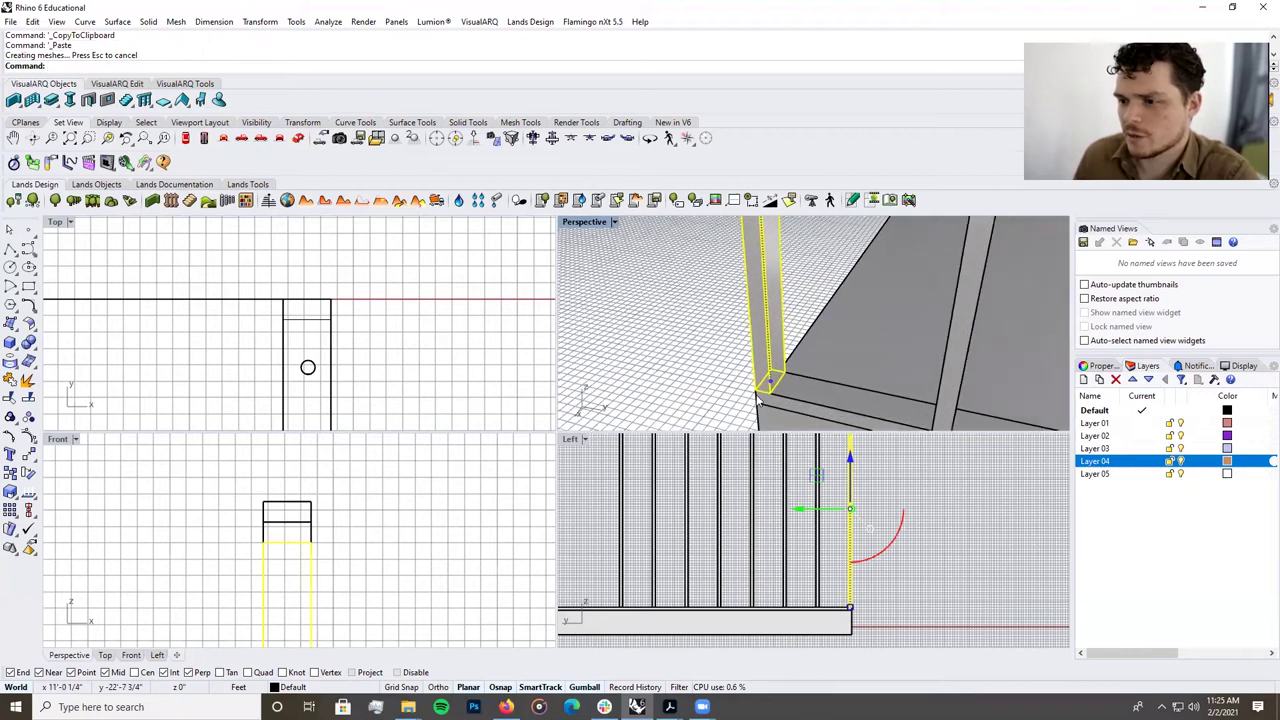
drag(758, 393, 790, 398)
scroll(790, 397, down, 5)
key(Escape)
scroll(790, 395, down, 5)
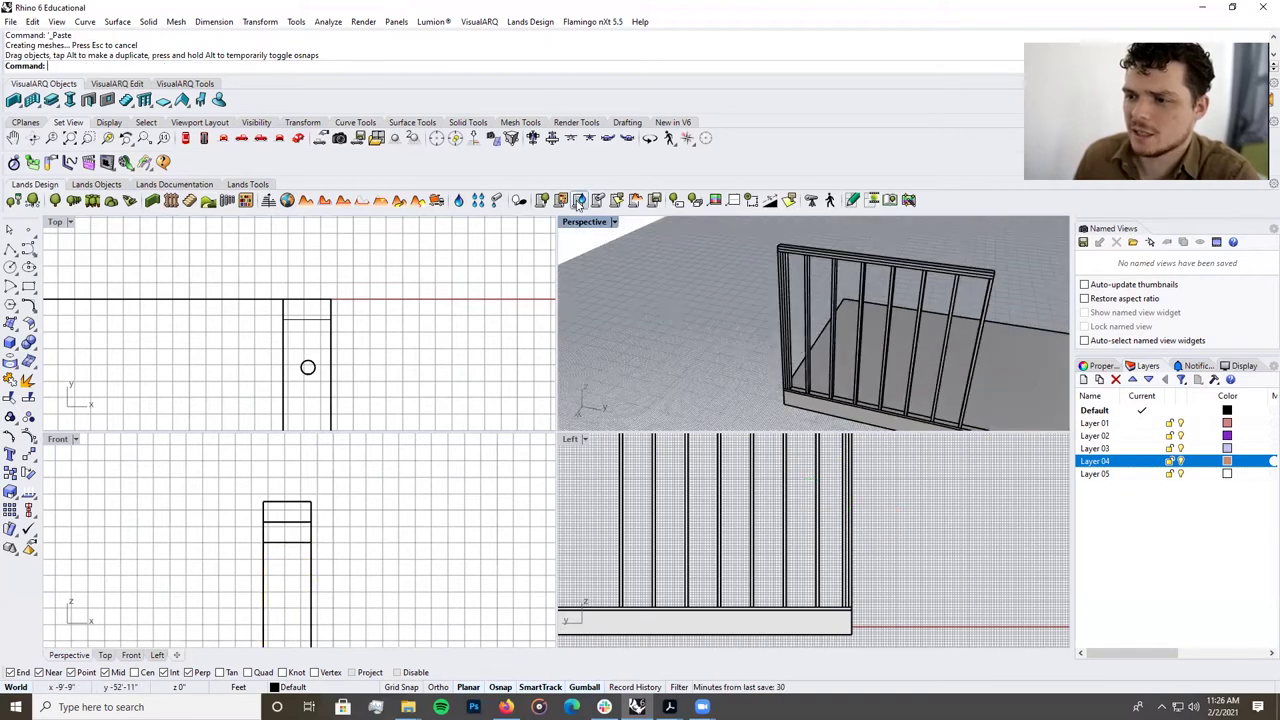
Enlarge the Perspective view and examine the slab, doubled end stud and top plates from several angles.
double_click(590, 225)
right_drag(632, 391, 473, 306)
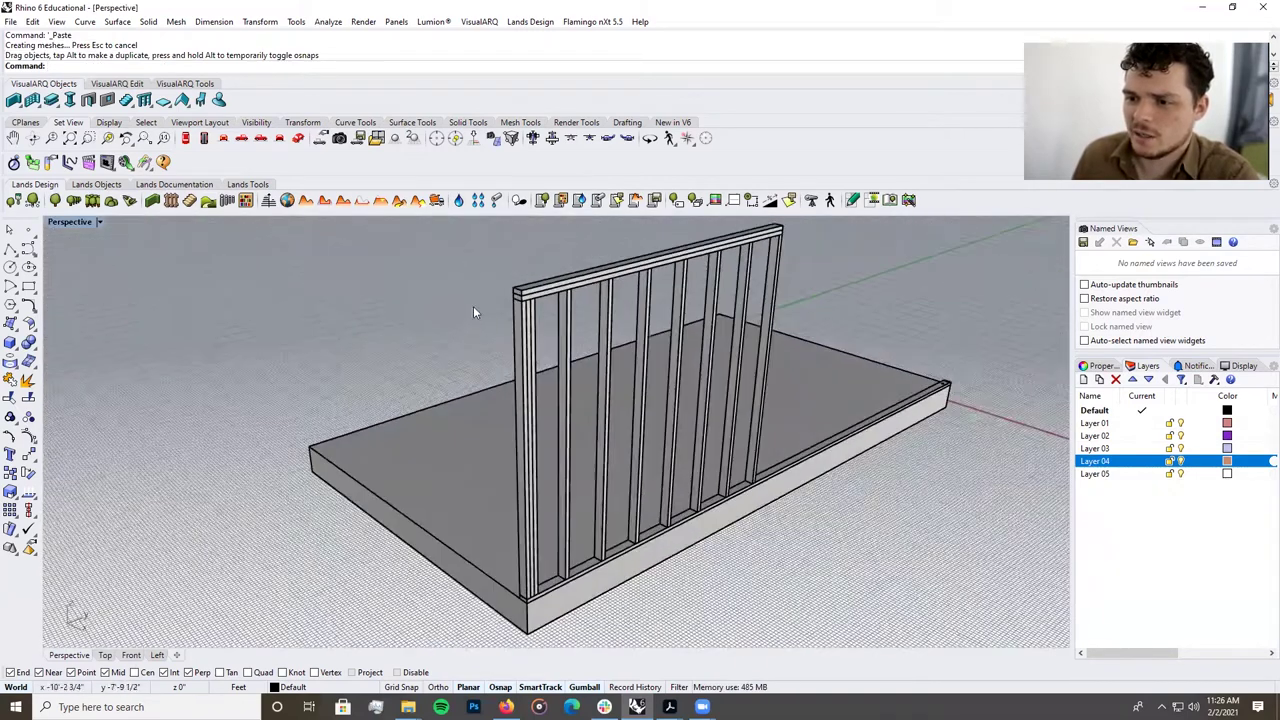
scroll(590, 325, up, 5)
scroll(612, 350, down, 5)
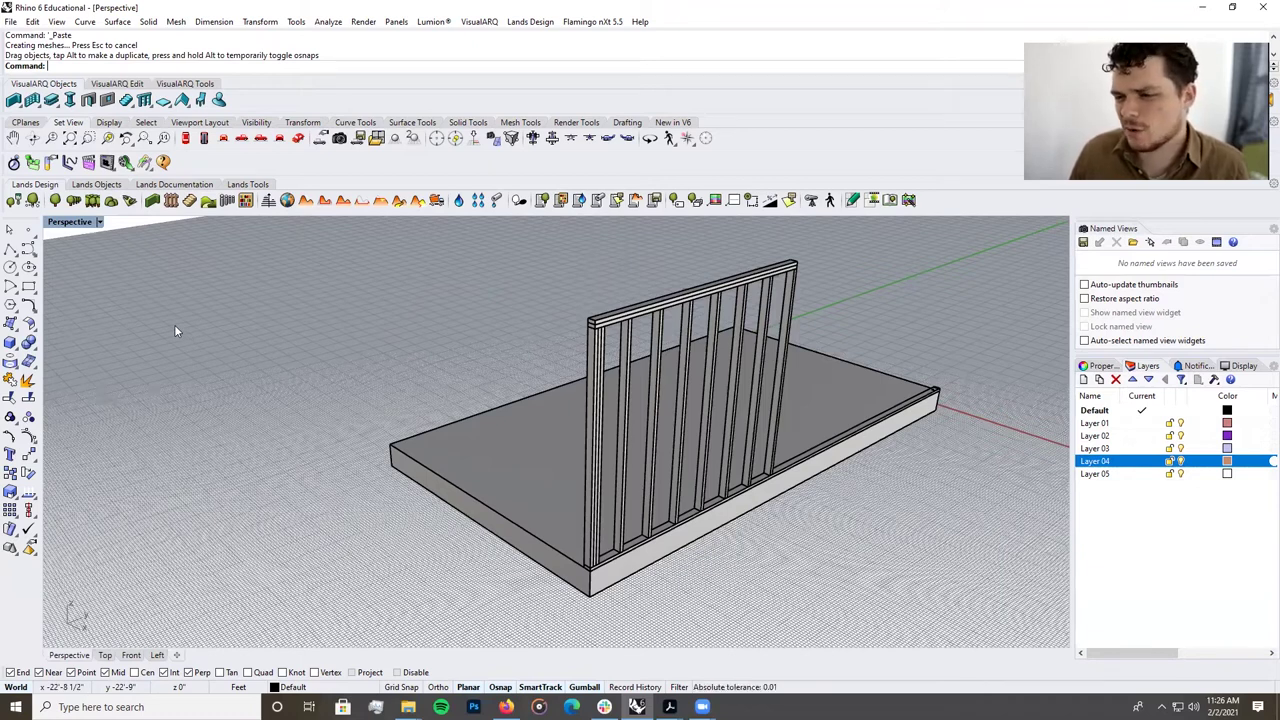
double_click(57, 224)
double_click(573, 226)
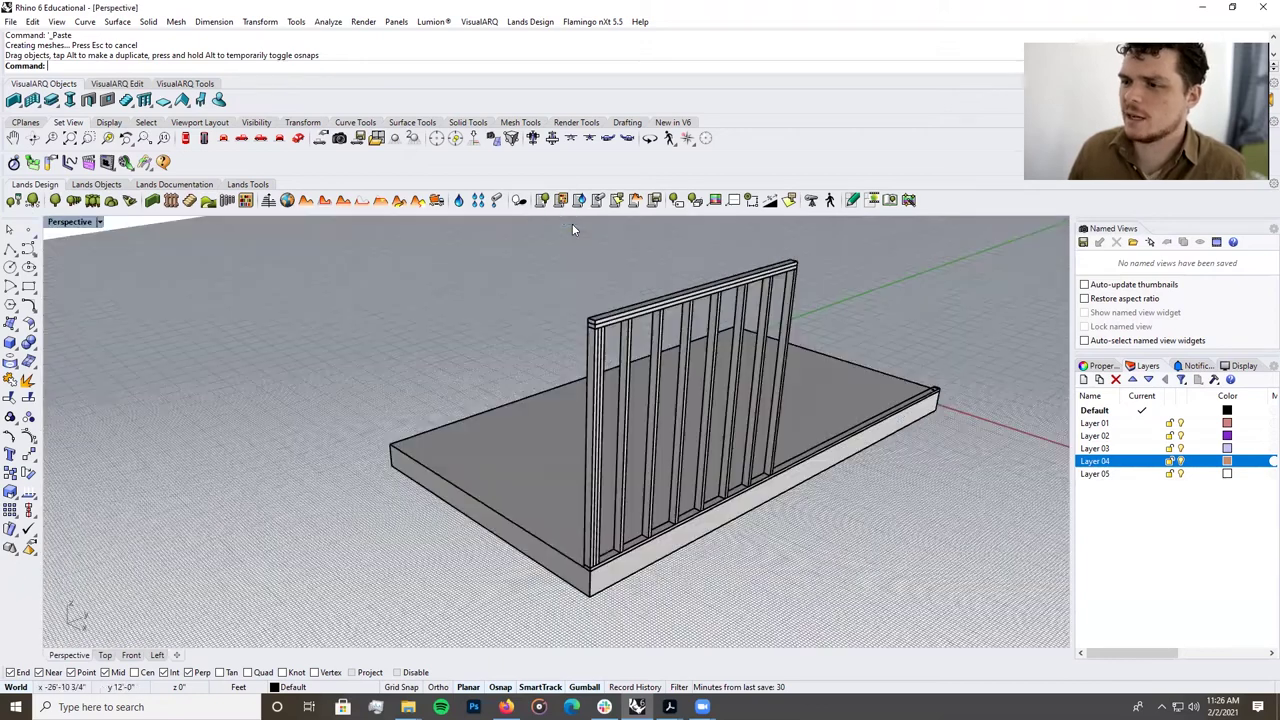
scroll(547, 442, down, 3)
right_drag(608, 508, 637, 490)
scroll(637, 495, up, 3)
click(625, 512)
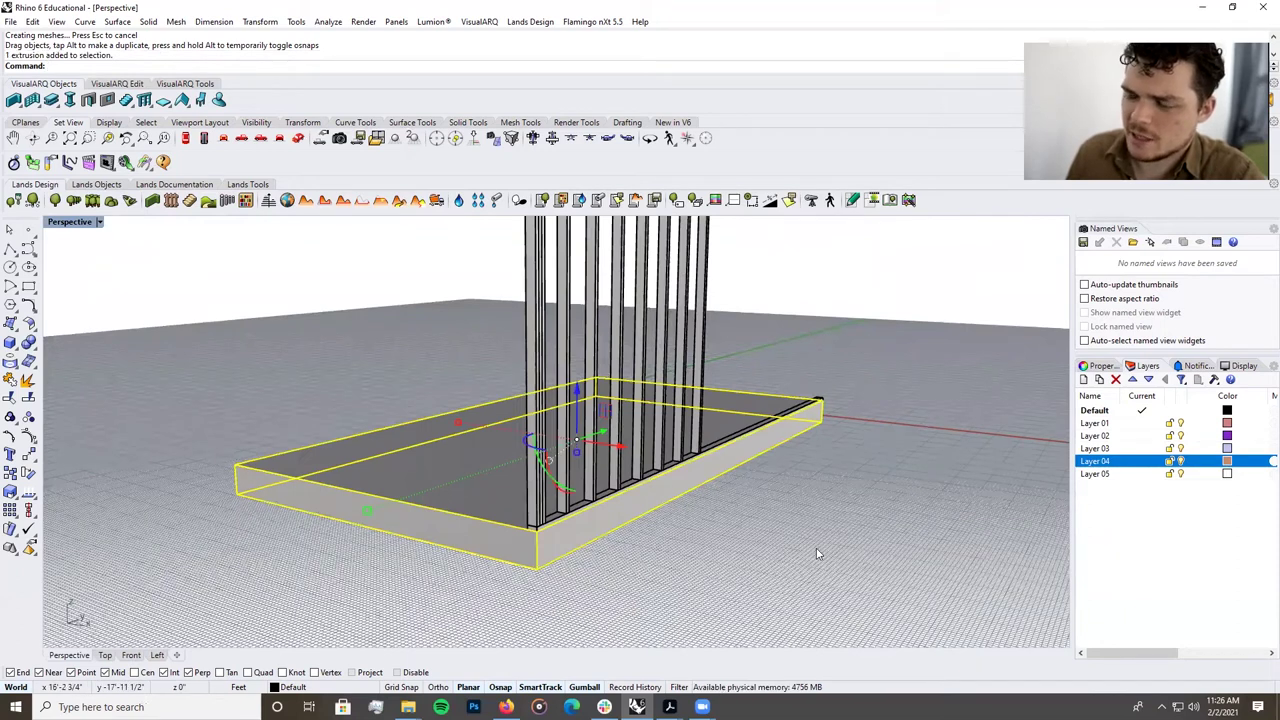
click(745, 523)
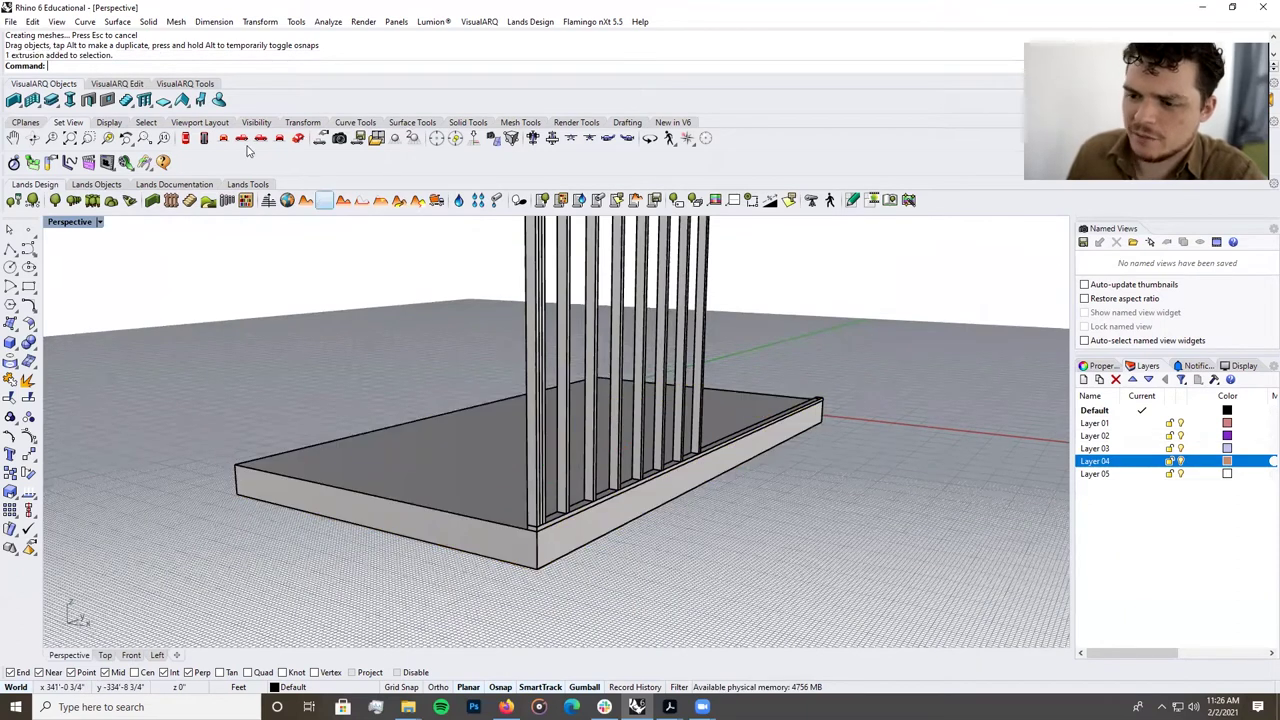
double_click(68, 222)
right_drag(802, 327, 822, 352)
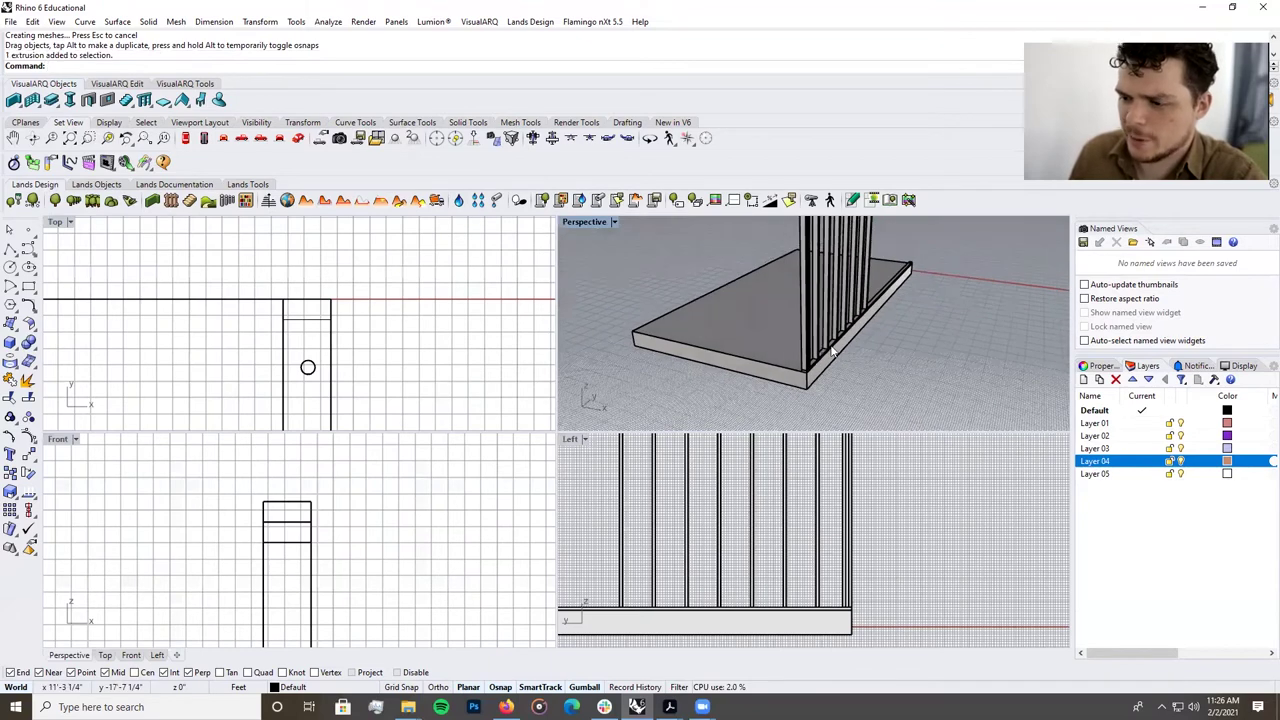
scroll(722, 329, down, 4)
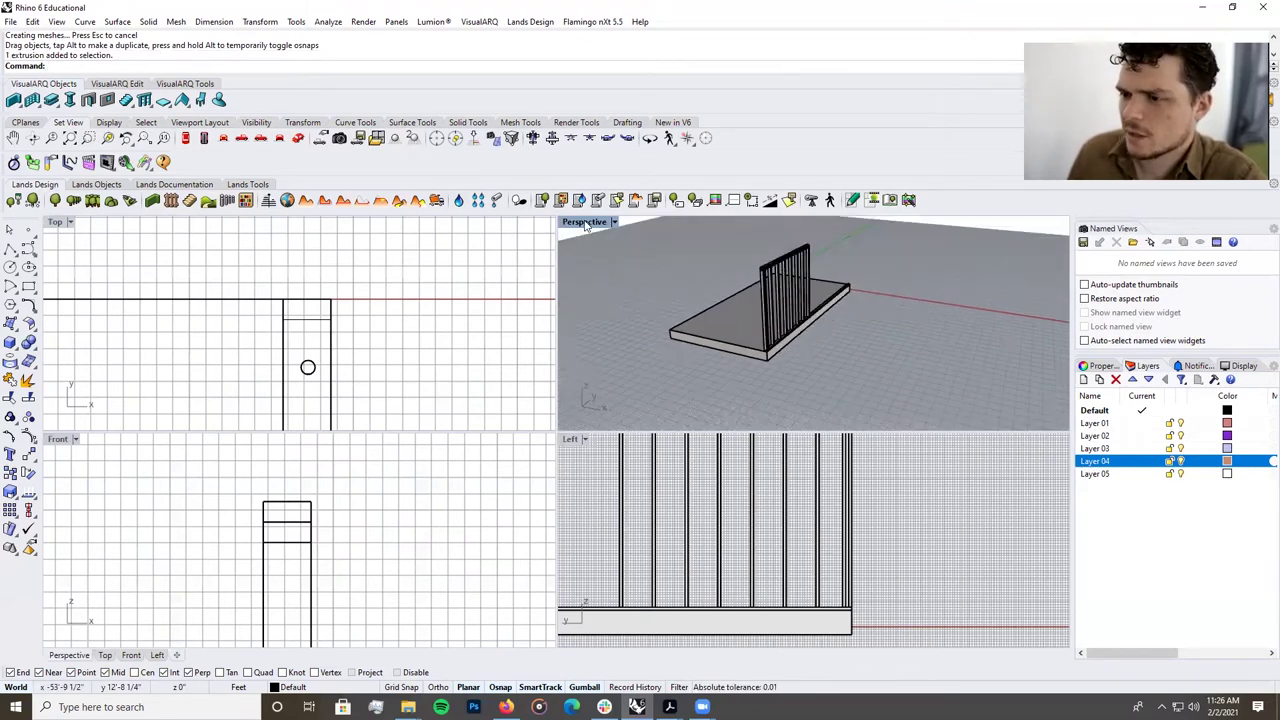
double_click(586, 224)
scroll(616, 362, down, 3)
scroll(577, 342, up, 6)
right_drag(633, 365, 531, 377)
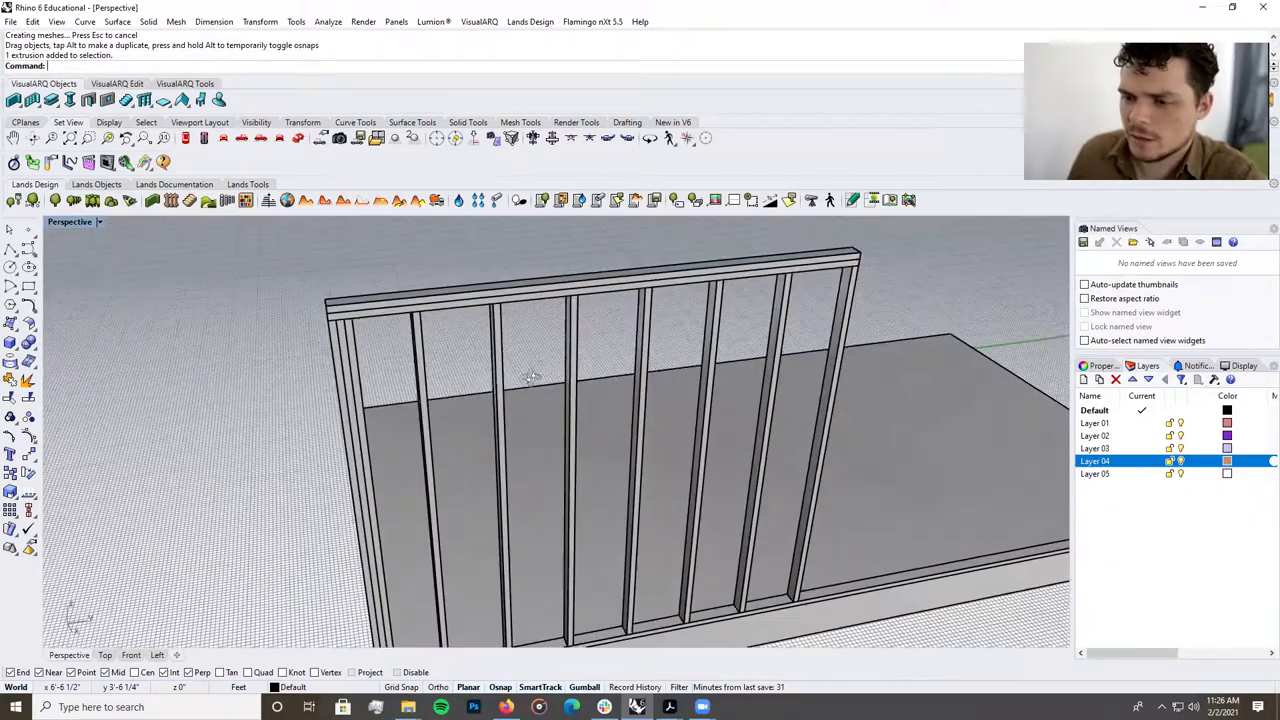
scroll(632, 330, down, 5)
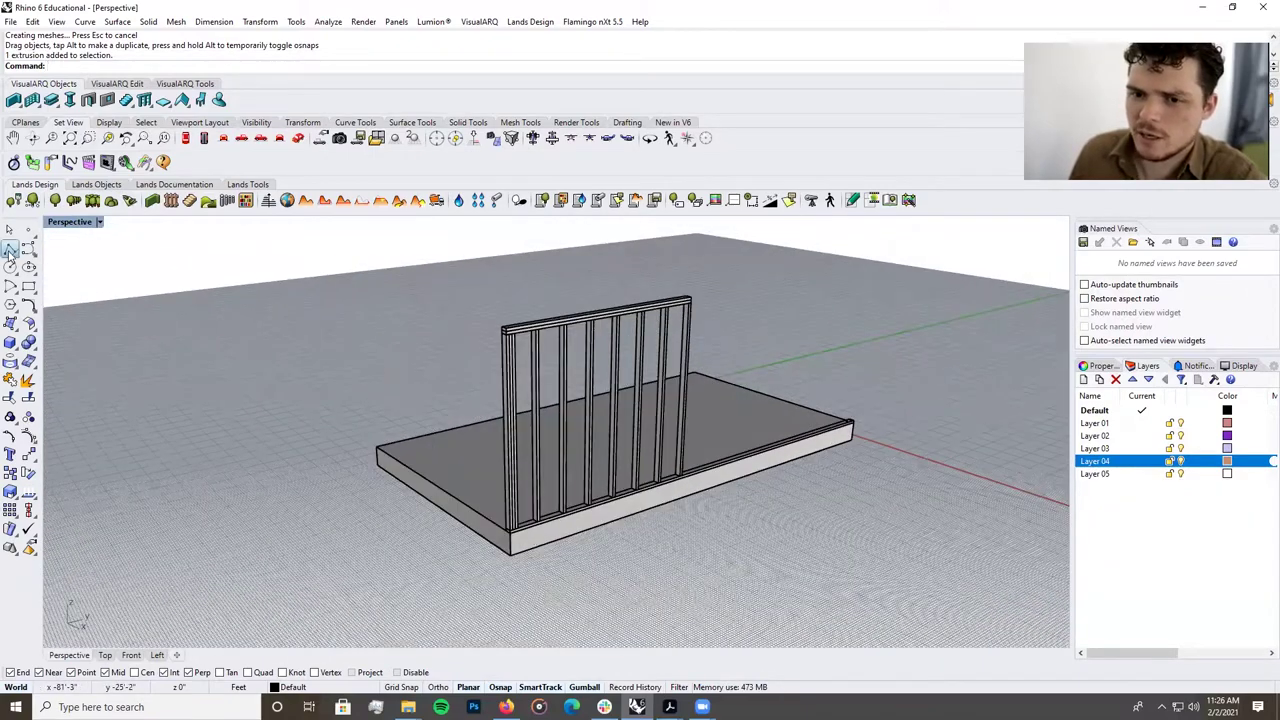
Draw a diagonal line across the wall from the doubled end stud's base to the far upper corner.
click(9, 250)
click(513, 529)
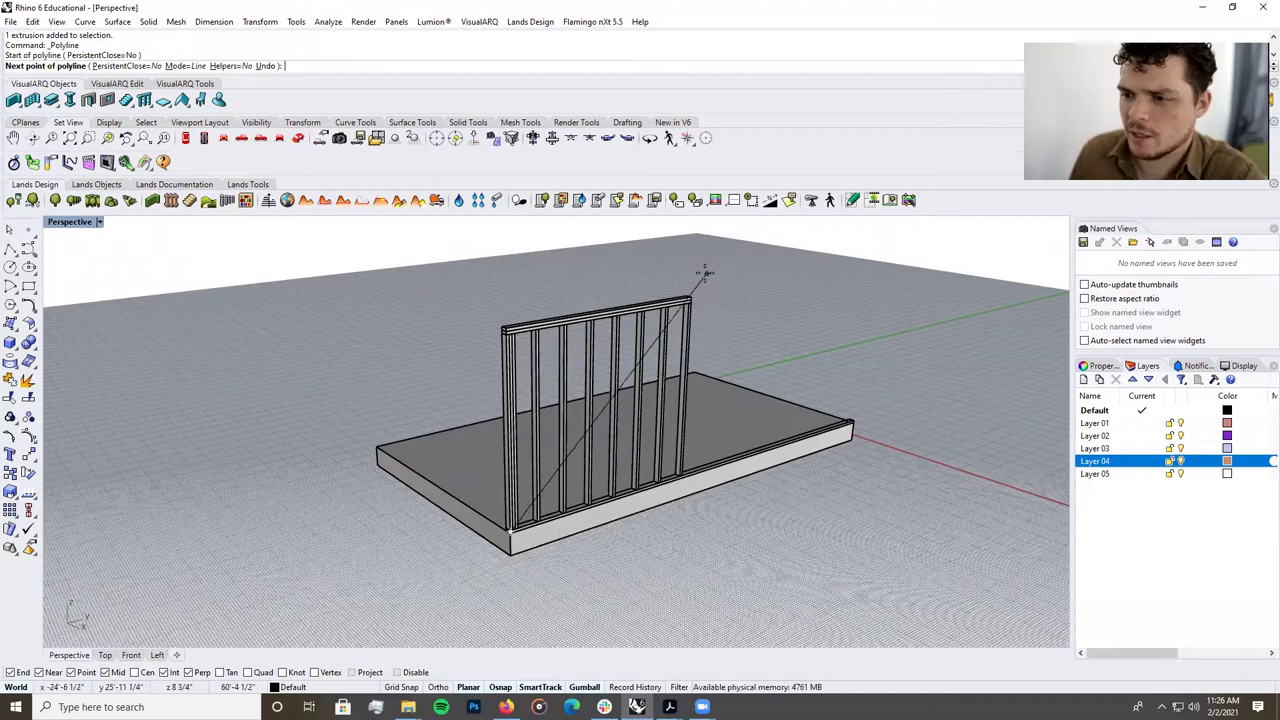
scroll(705, 272, up, 3)
click(676, 323)
key(Return)
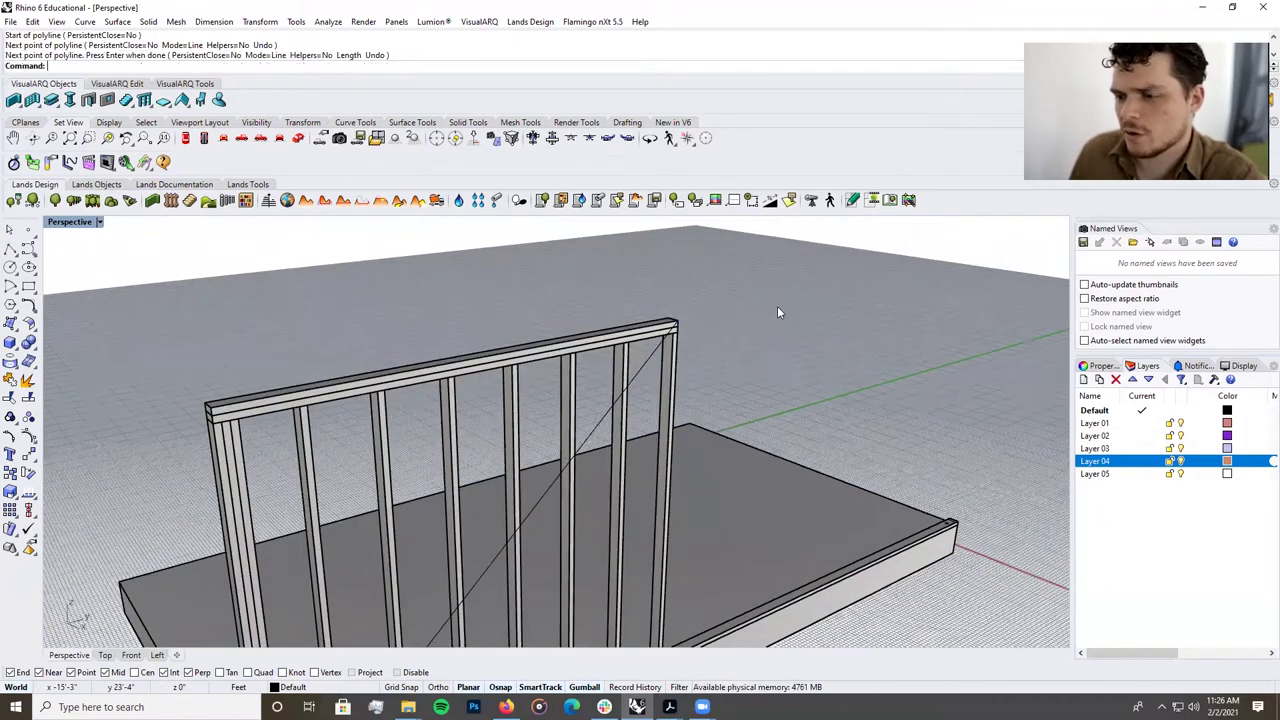
scroll(777, 310, down, 3)
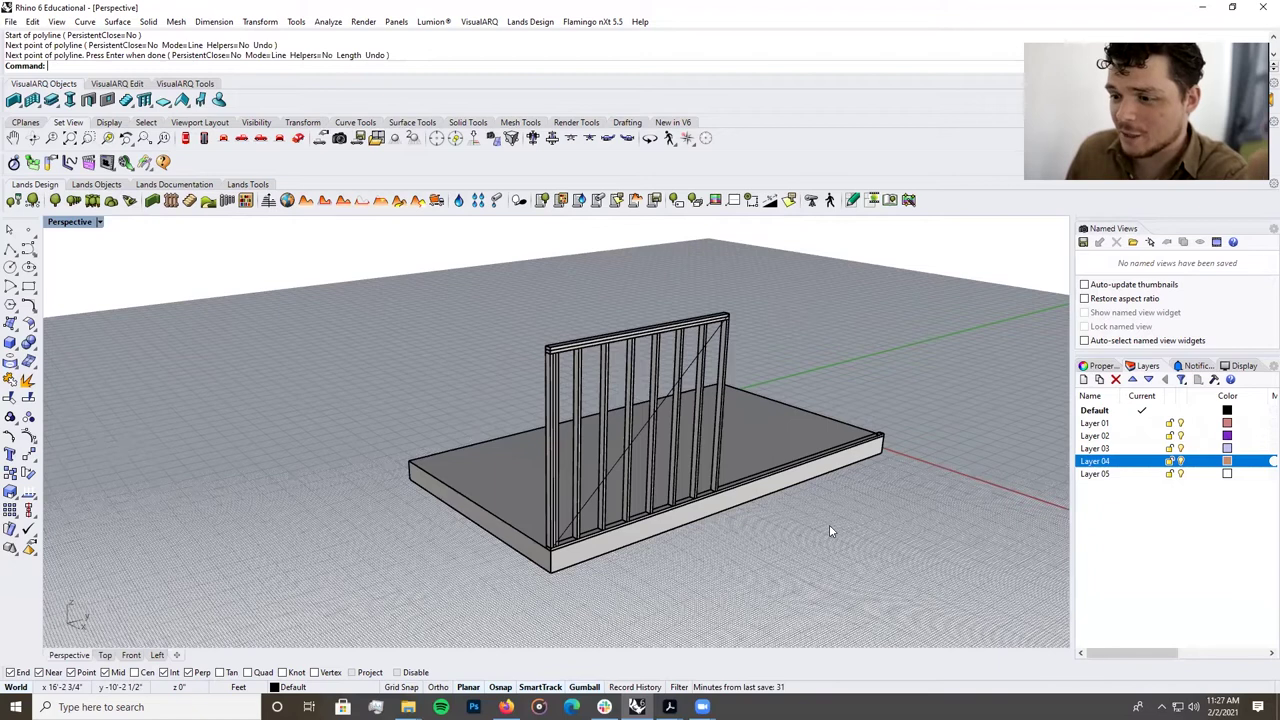
Delete the diagonal line across the wall.
scroll(800, 474, up, 3)
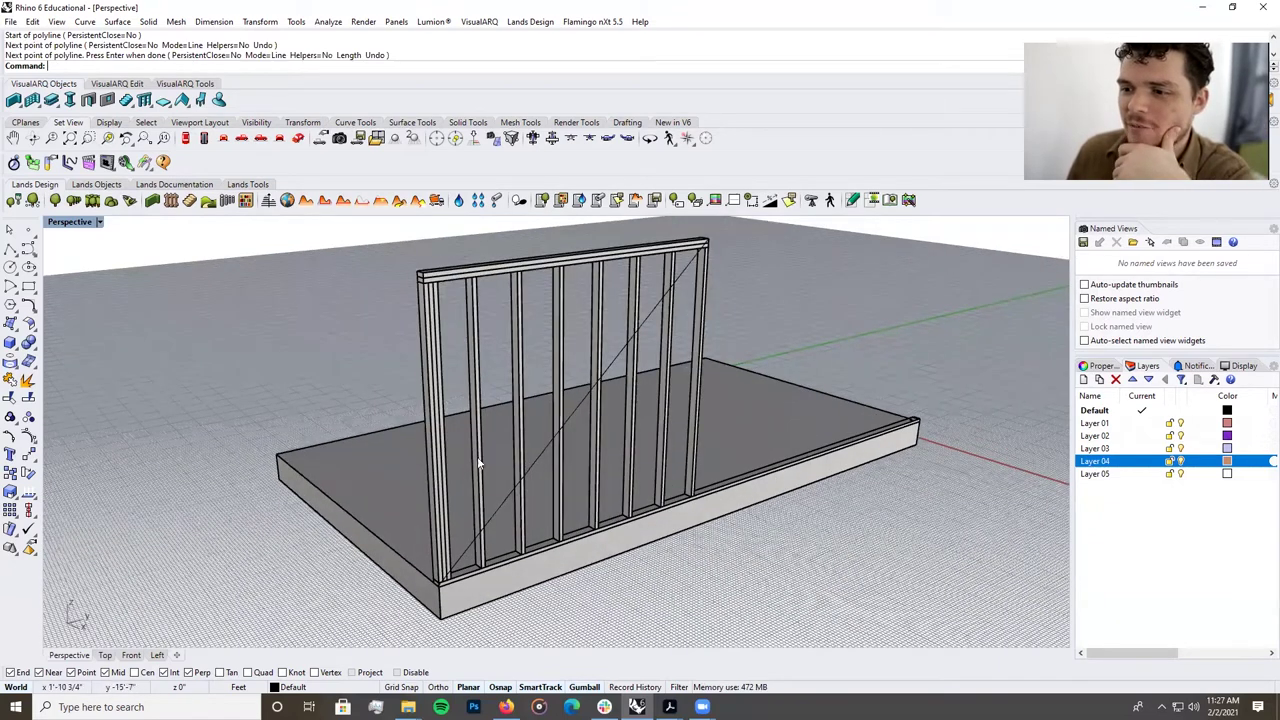
click(584, 413)
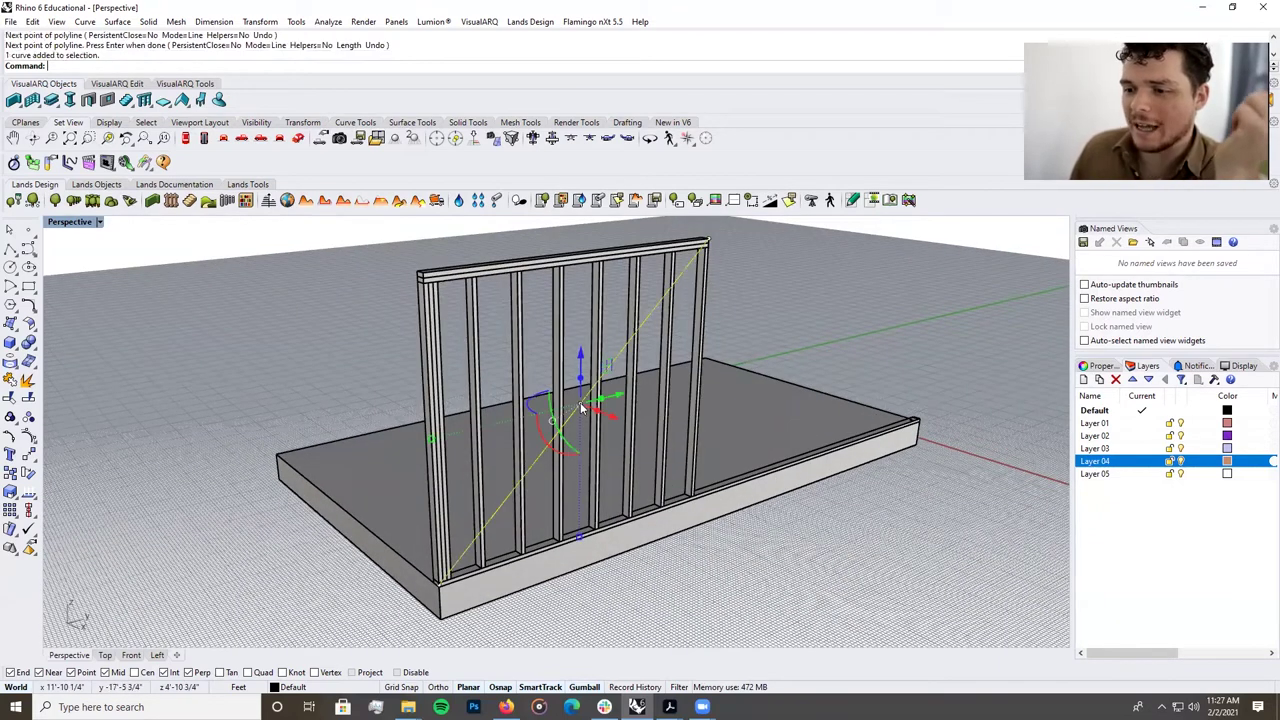
key(Delete)
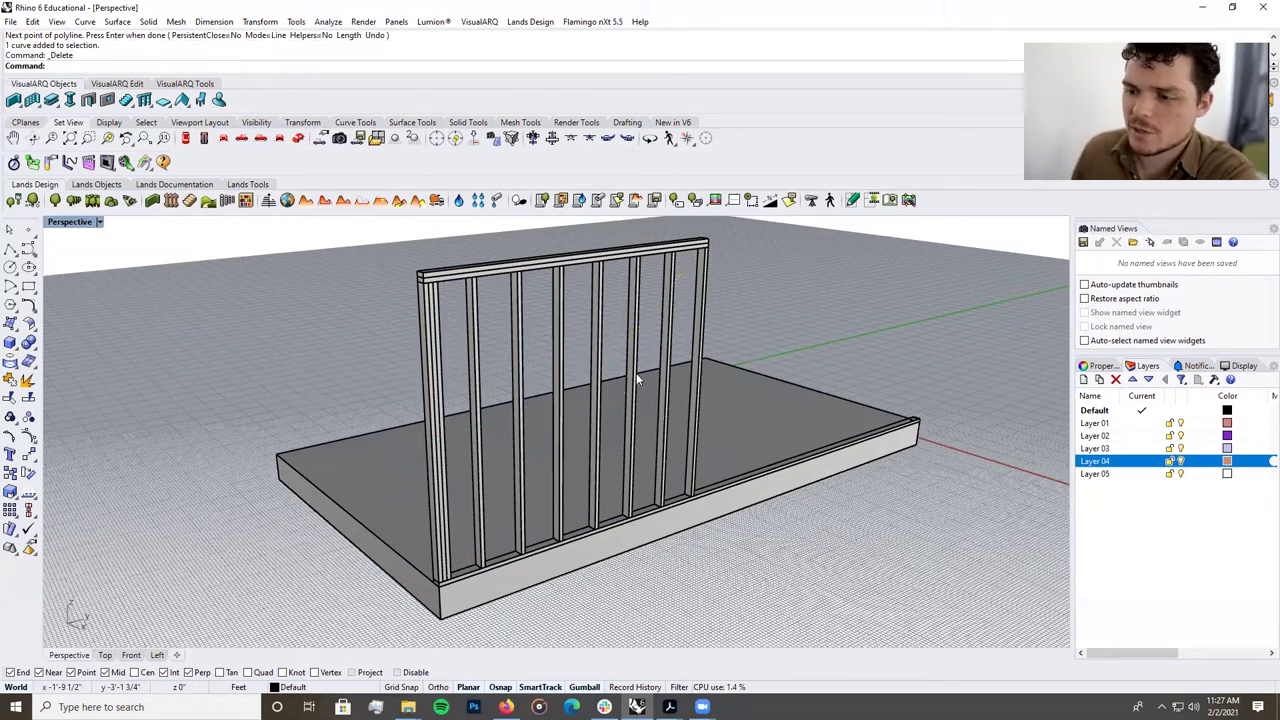
scroll(653, 464, down, 4)
scroll(657, 476, up, 4)
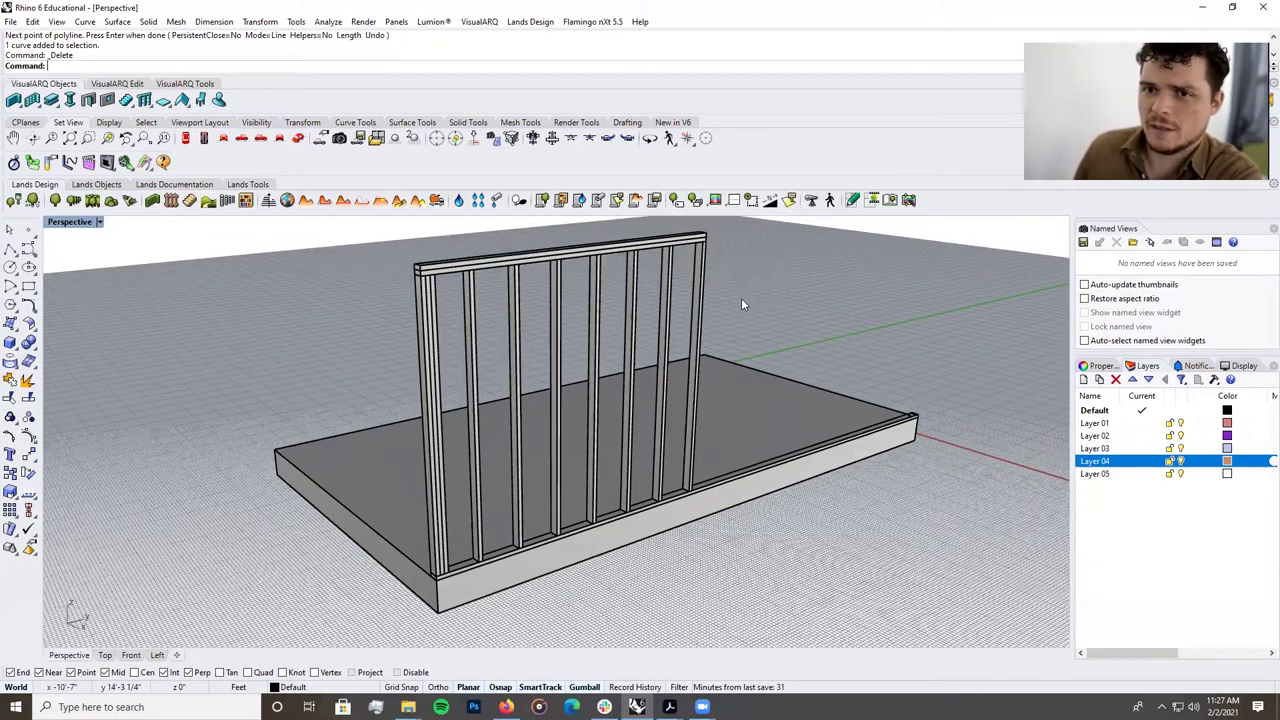
right_drag(306, 218, 306, 228)
click(455, 286)
click(832, 284)
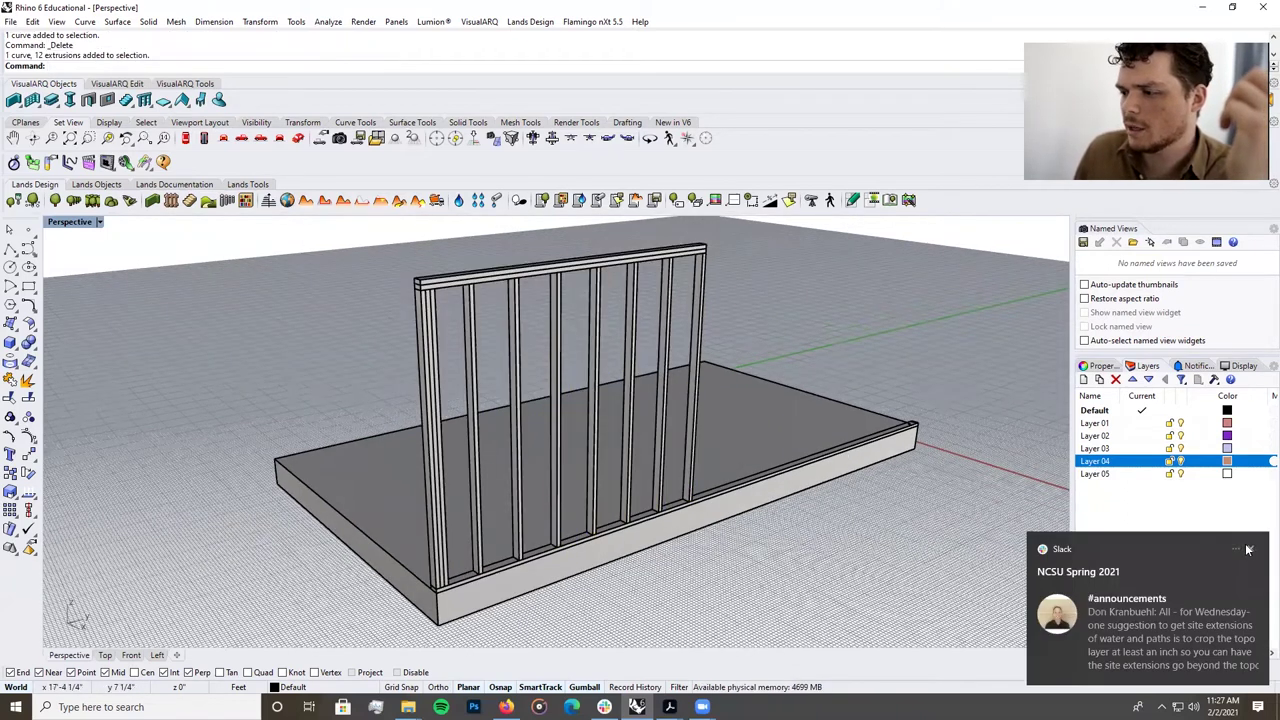
click(1248, 549)
Select the bottom plate together with all the studs and both top plates, leaving out the slab.
click(806, 459)
click(958, 393)
click(900, 435)
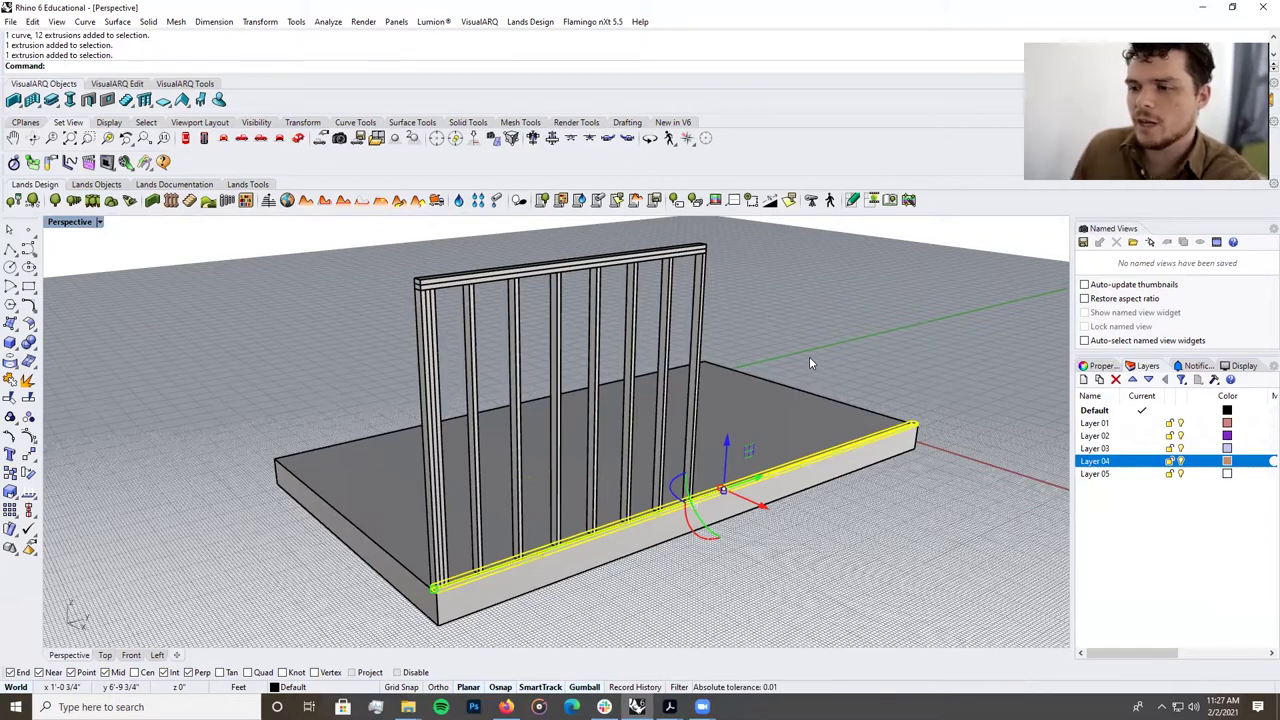
shift+click(686, 254)
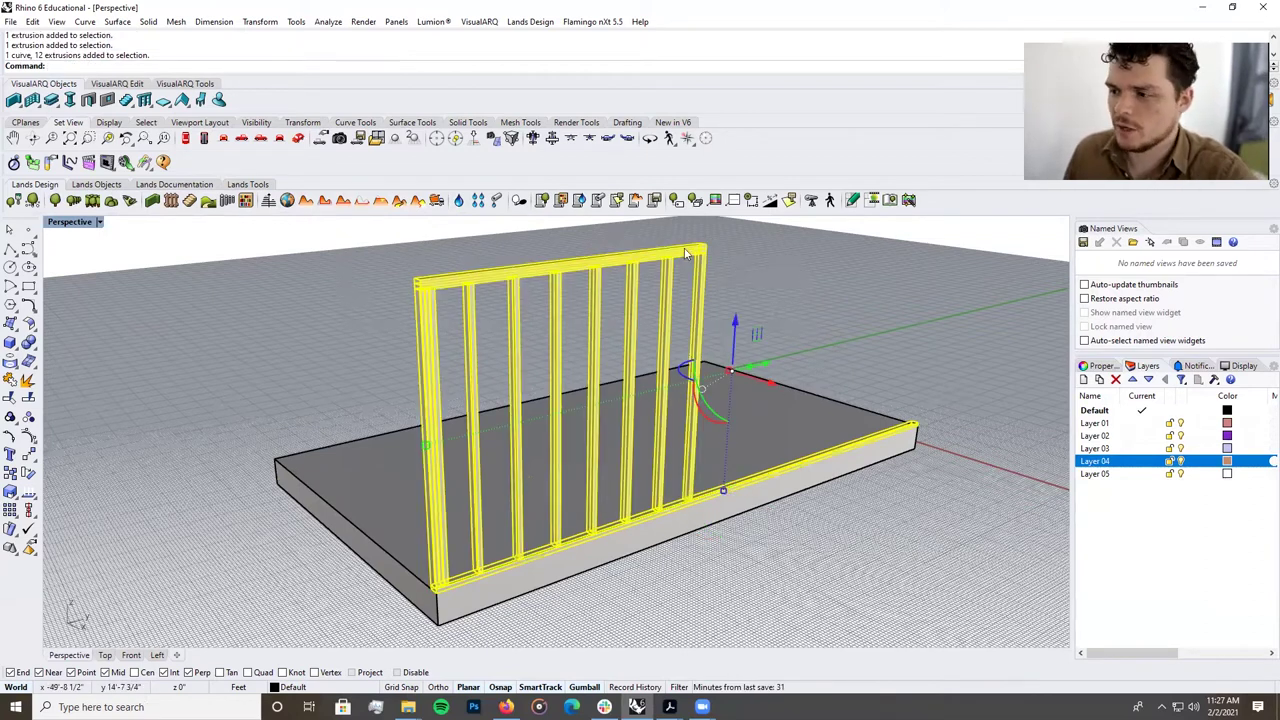
Create a new layer named "wood framing" and make it the current layer.
click(1100, 379)
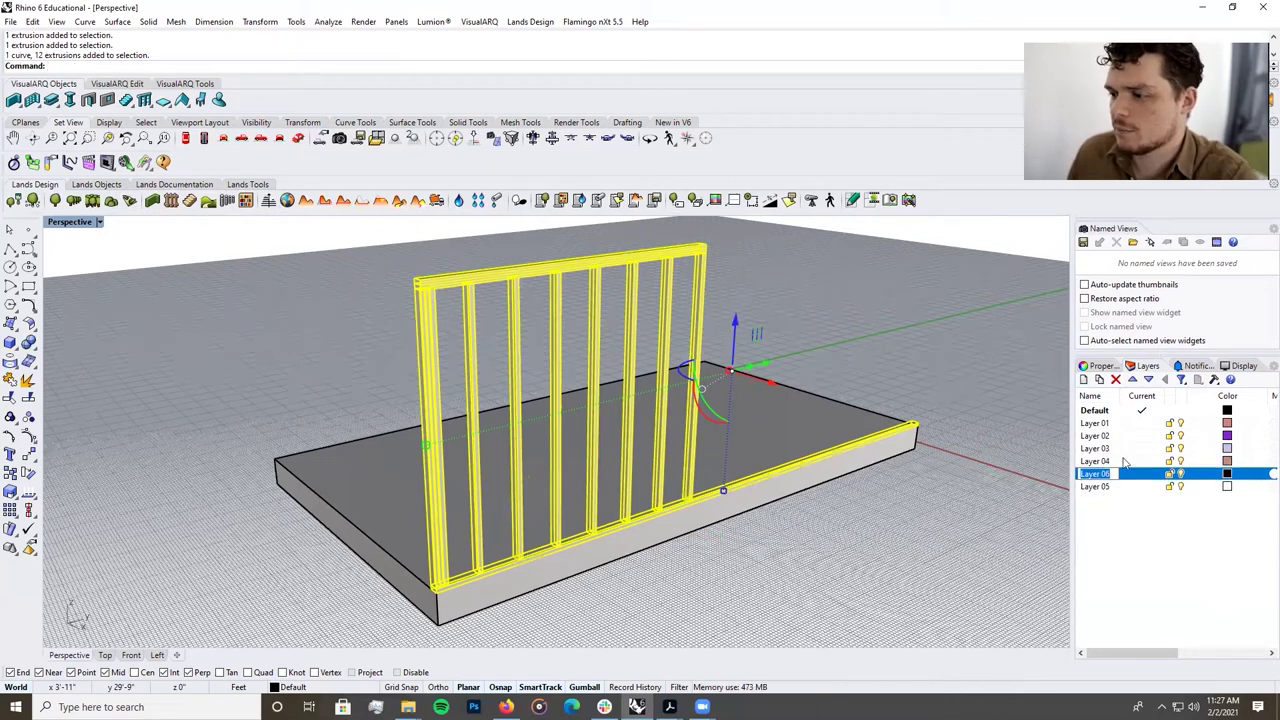
text(wood framing)
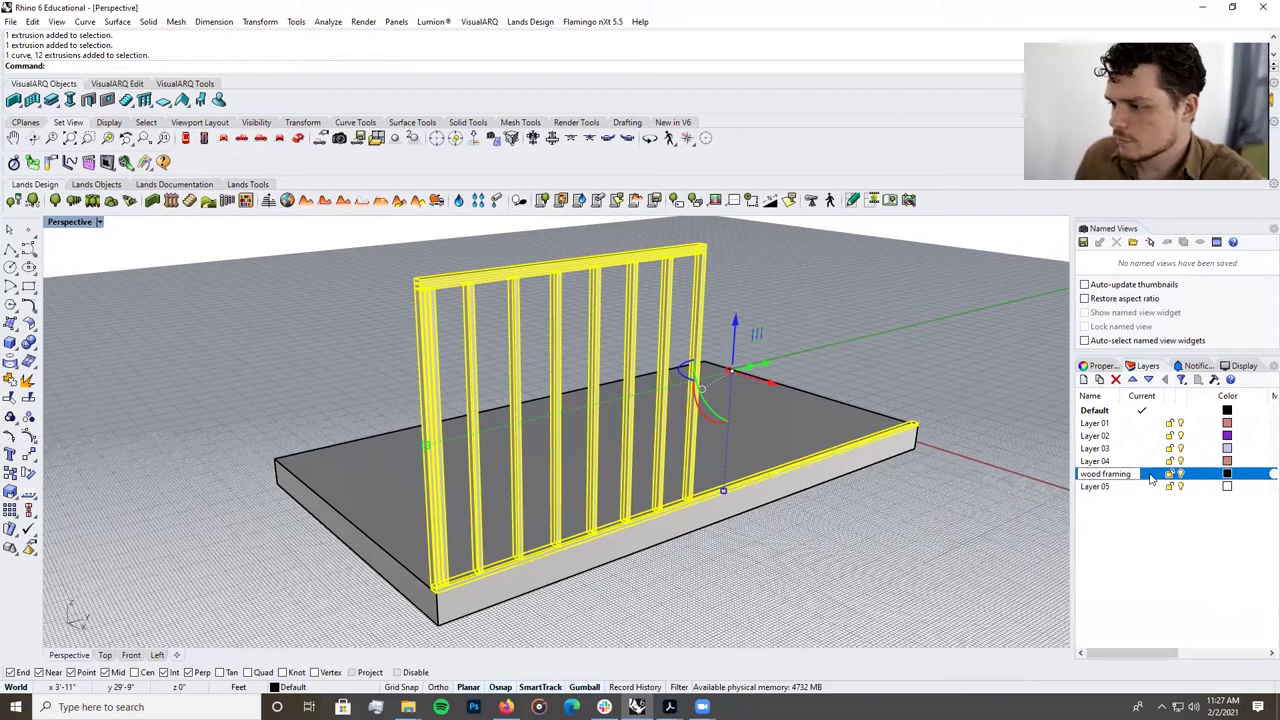
click(1150, 477)
Set the wood framing layer's colour to Brown with its hue shifted toward orange.
click(1227, 475)
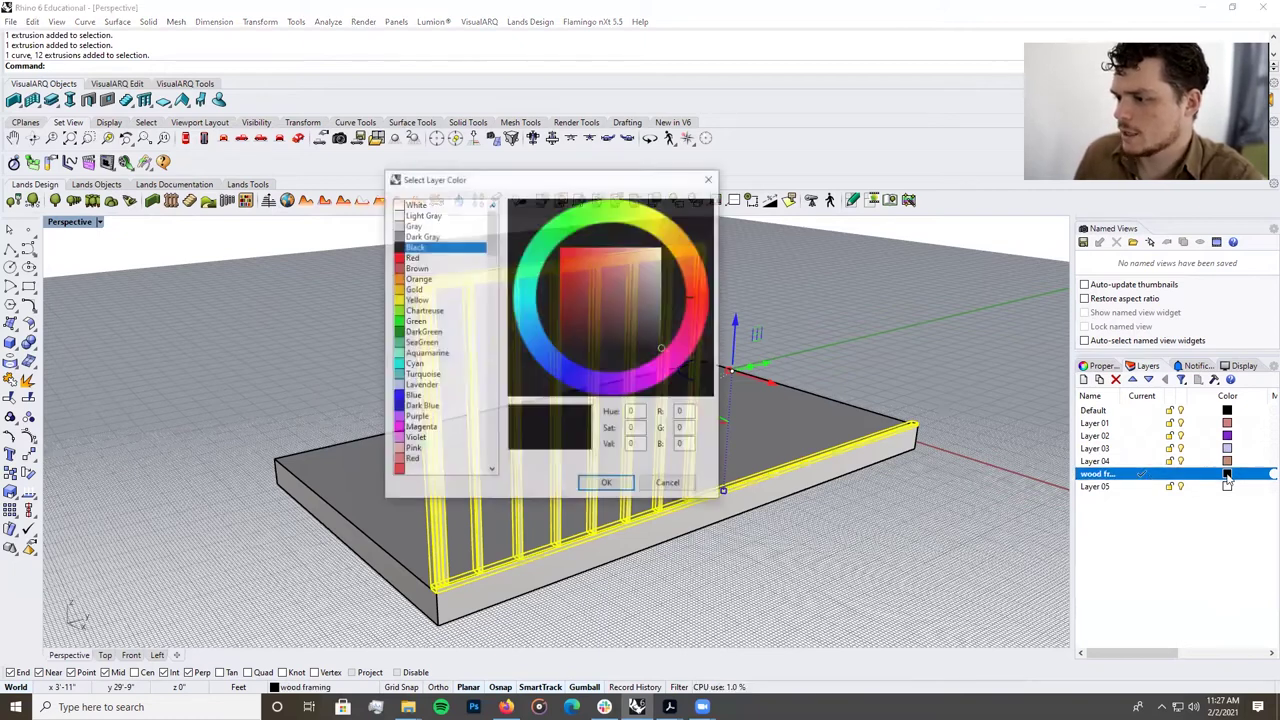
click(428, 268)
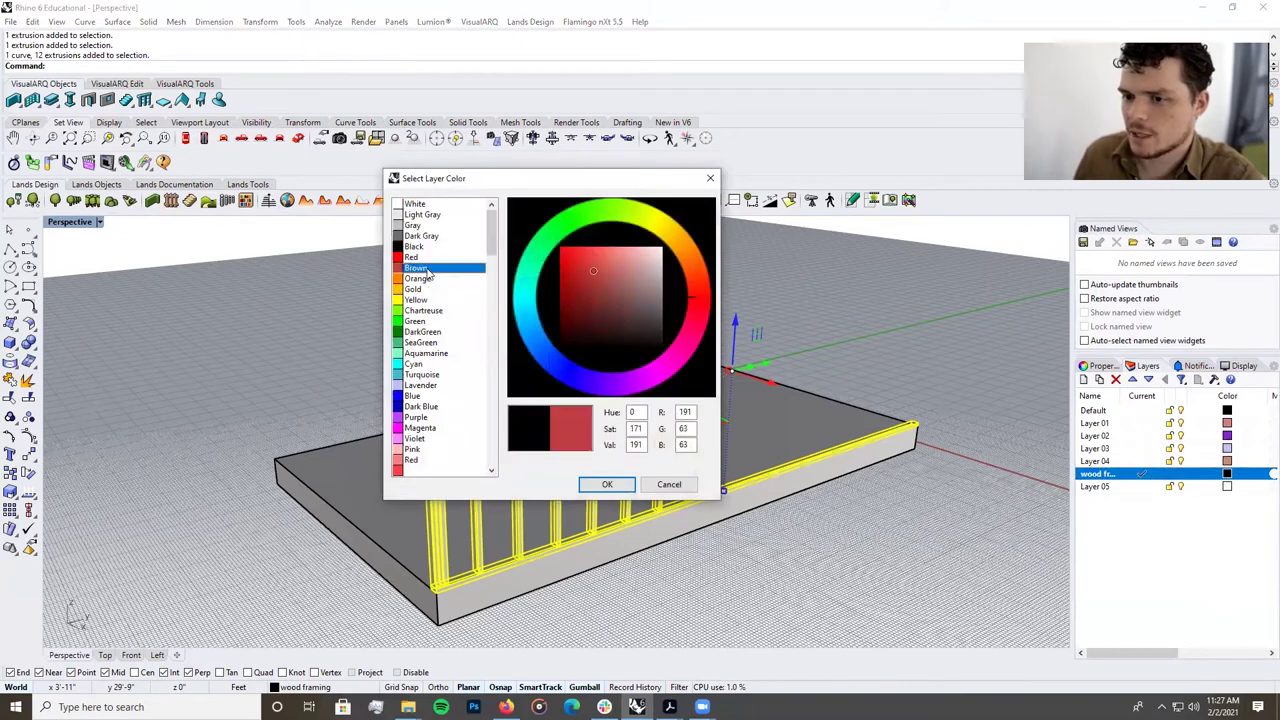
drag(699, 296, 690, 266)
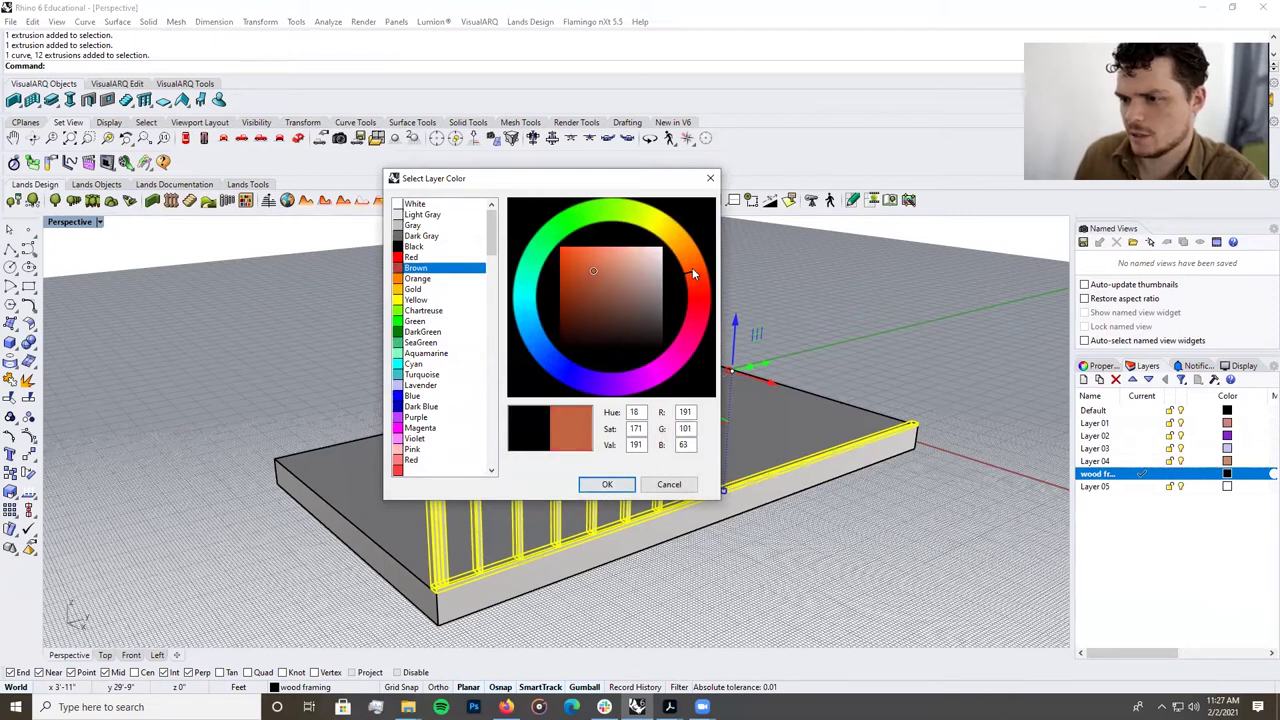
click(612, 485)
Assign the selected wall framing to the wood framing layer and clear the selection.
click(1102, 366)
click(1257, 471)
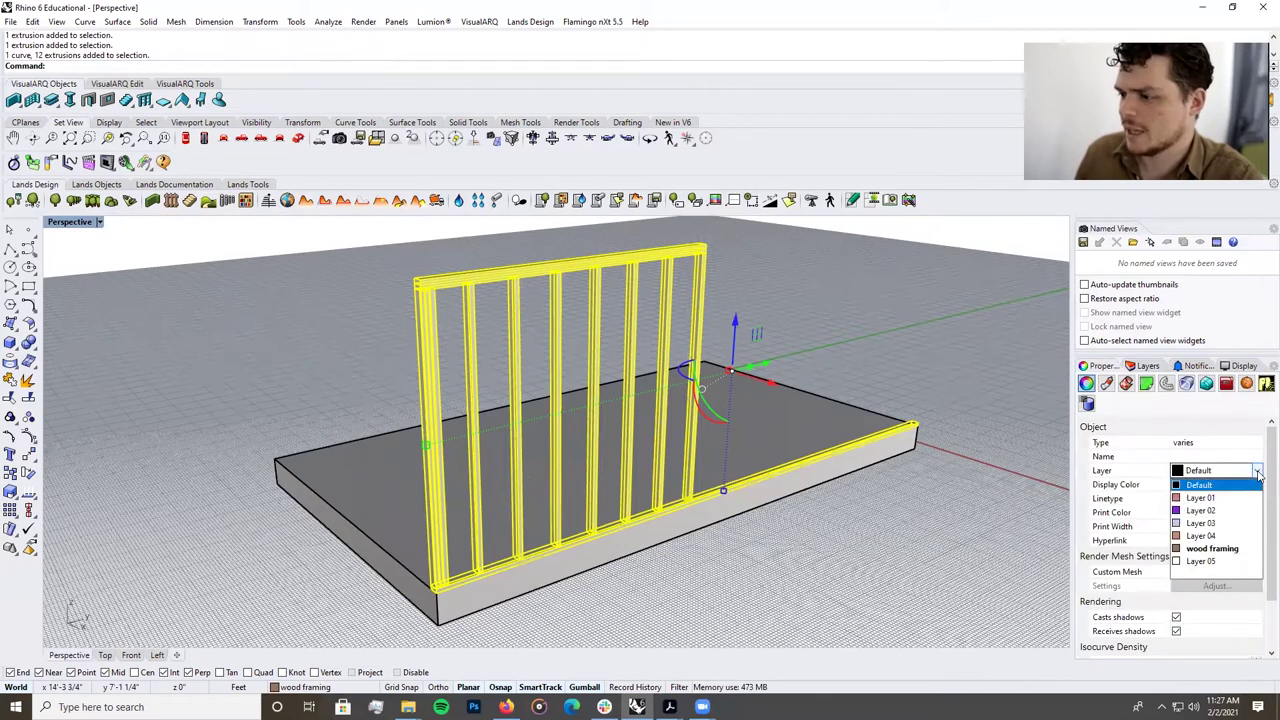
click(1230, 549)
key(Escape)
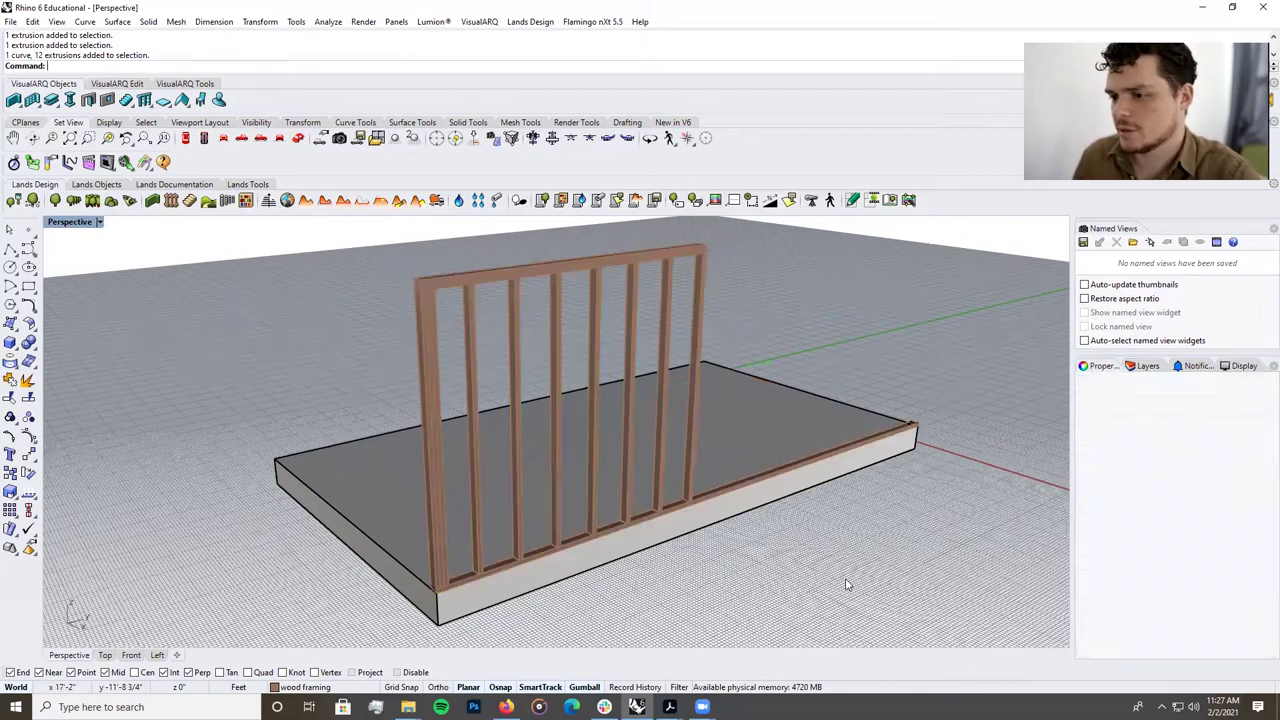
scroll(578, 426, down, 4)
right_drag(484, 328, 500, 339)
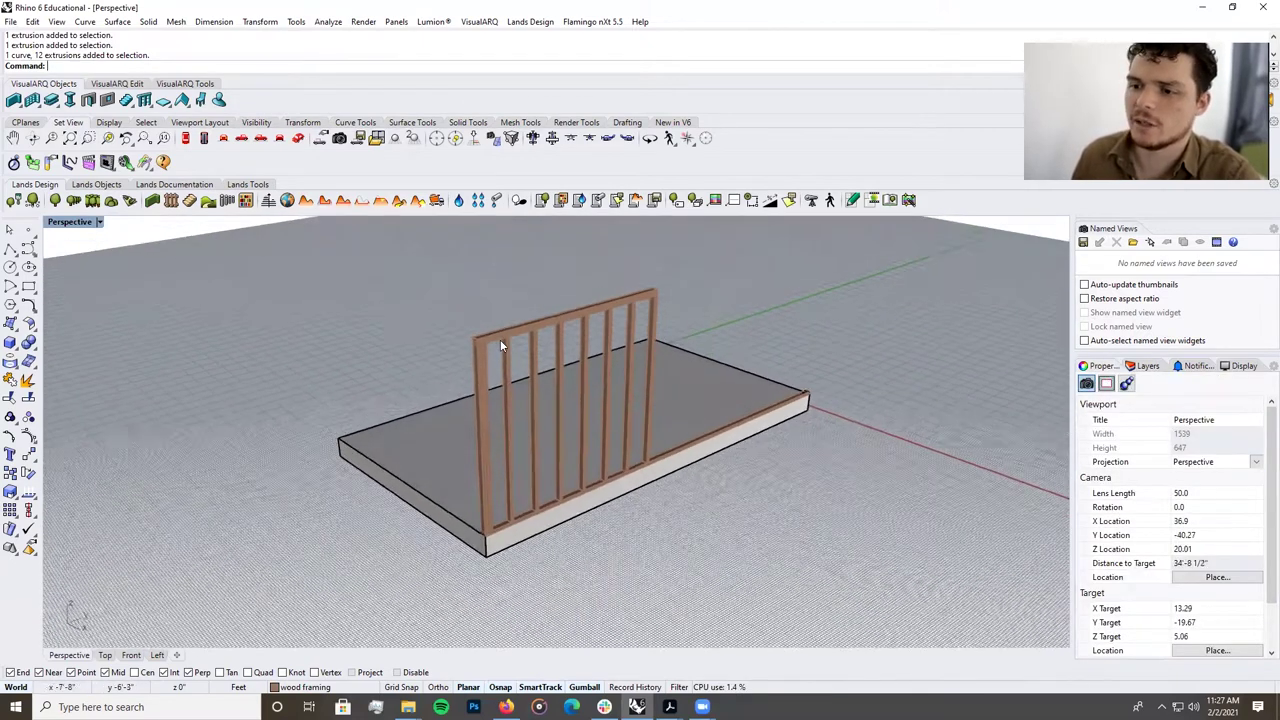
scroll(498, 341, up, 9)
scroll(496, 342, down, 5)
scroll(520, 310, down, 1)
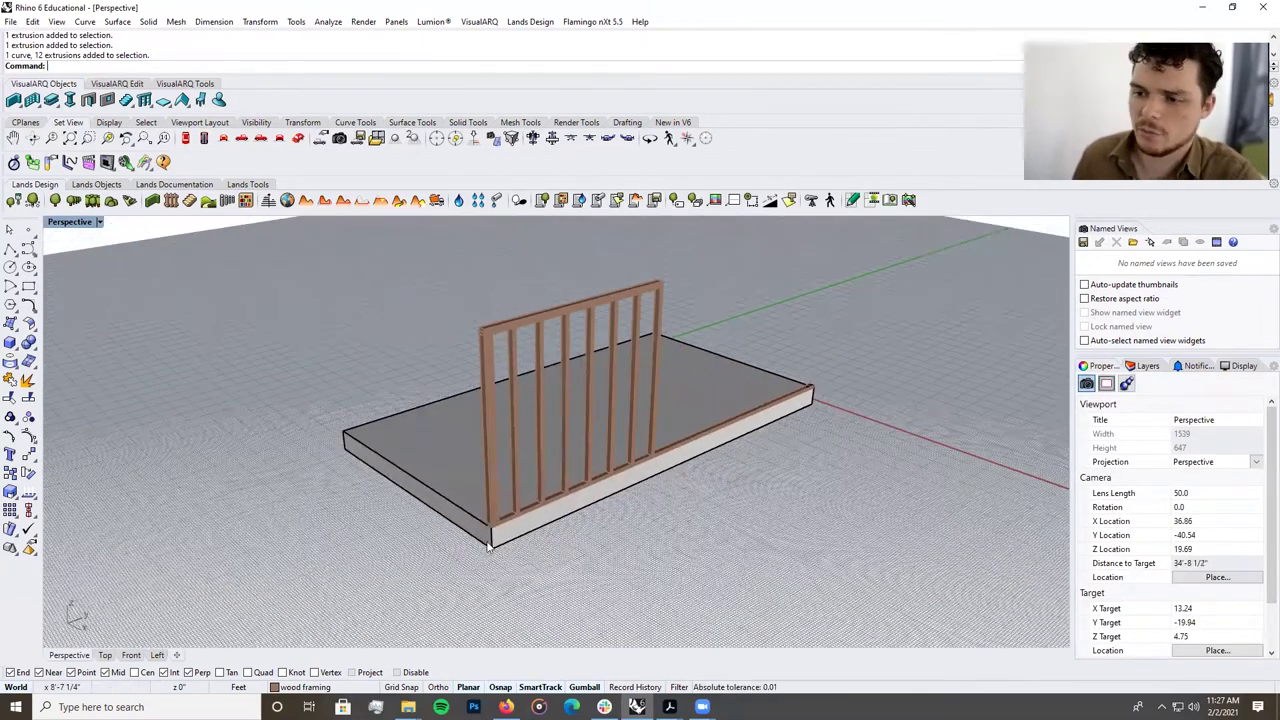
Draw a three-point rectangle over the stud wall's outer face, spanning the top plate's outer upper edge and reaching down to the slab's top.
scroll(622, 374, up, 1)
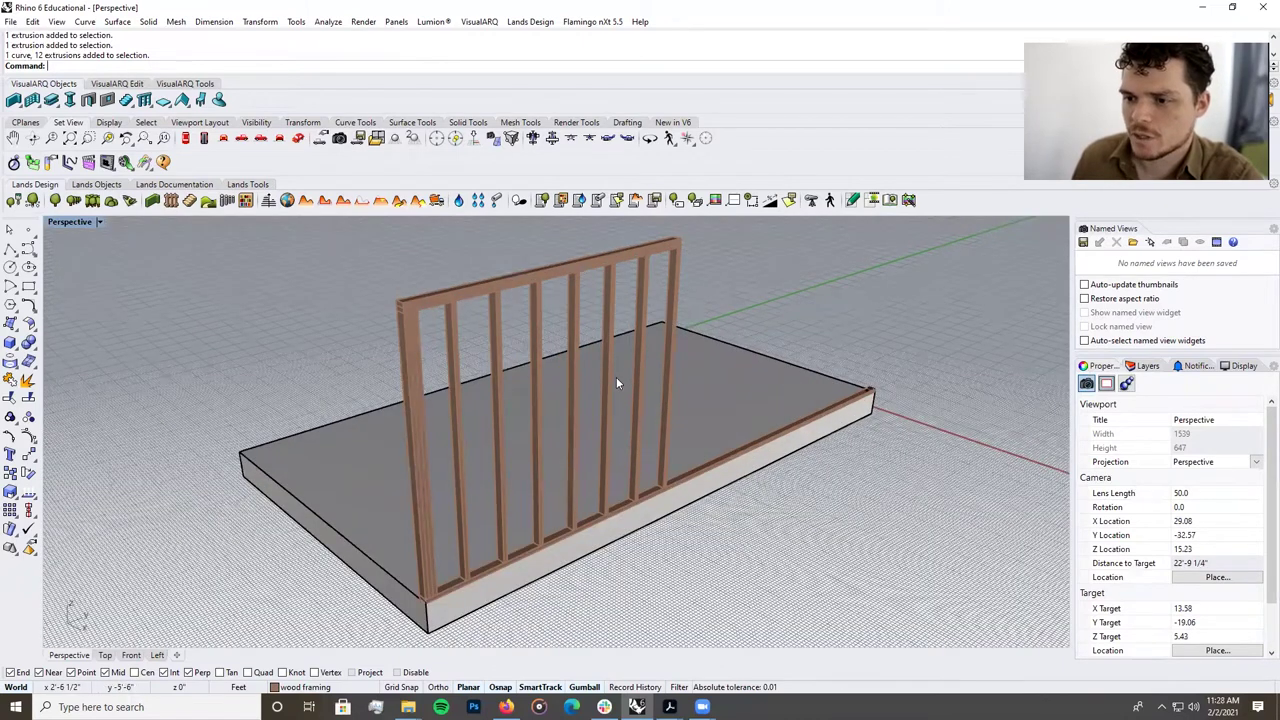
click(29, 288)
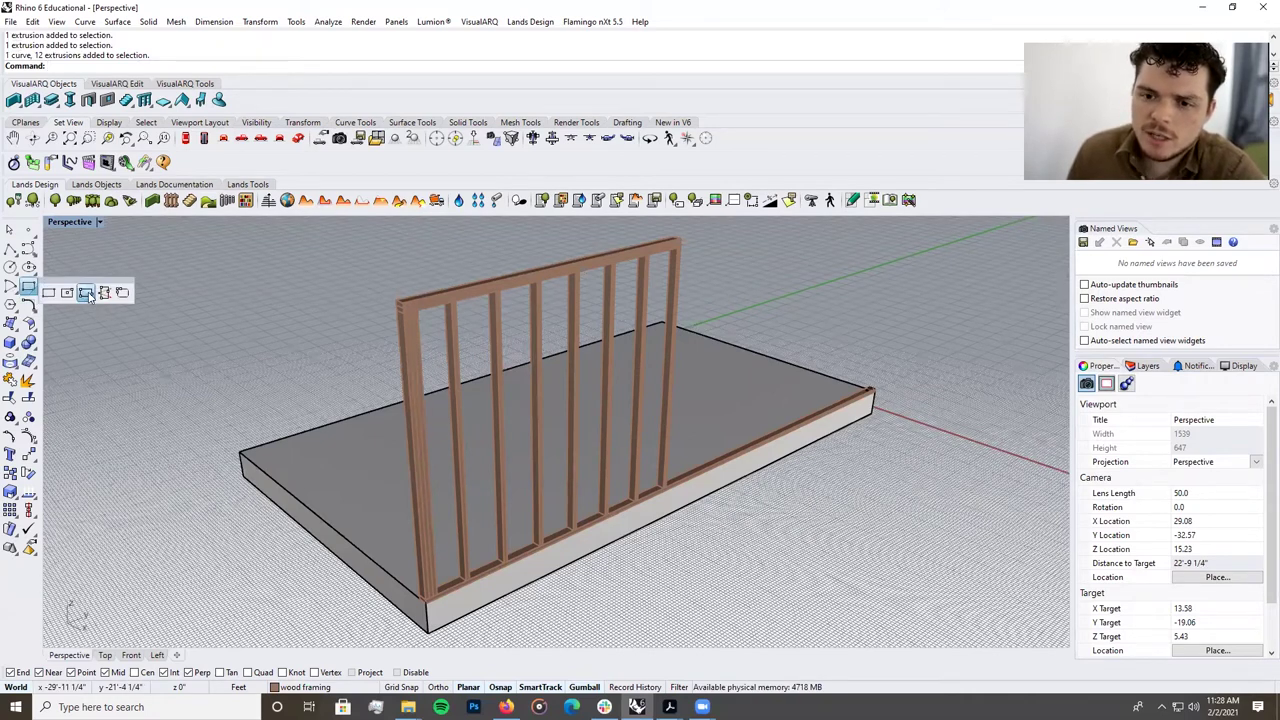
click(86, 293)
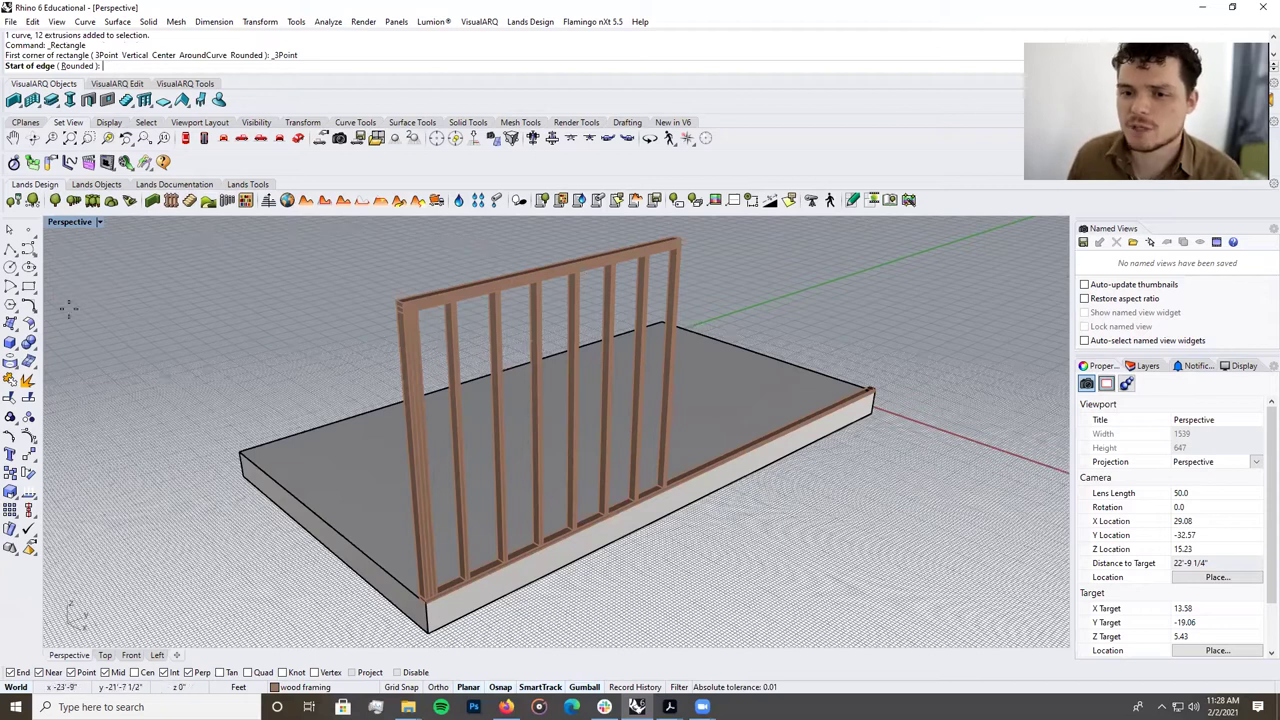
click(34, 295)
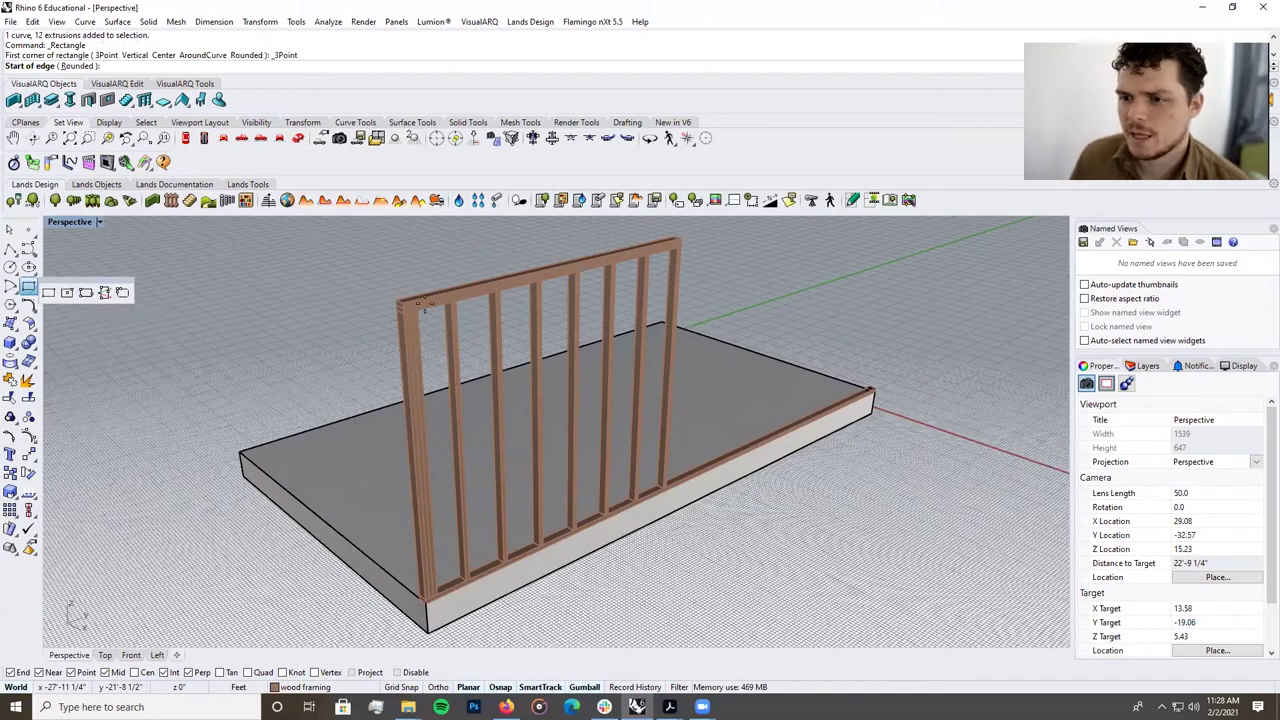
scroll(424, 310, up, 5)
click(352, 314)
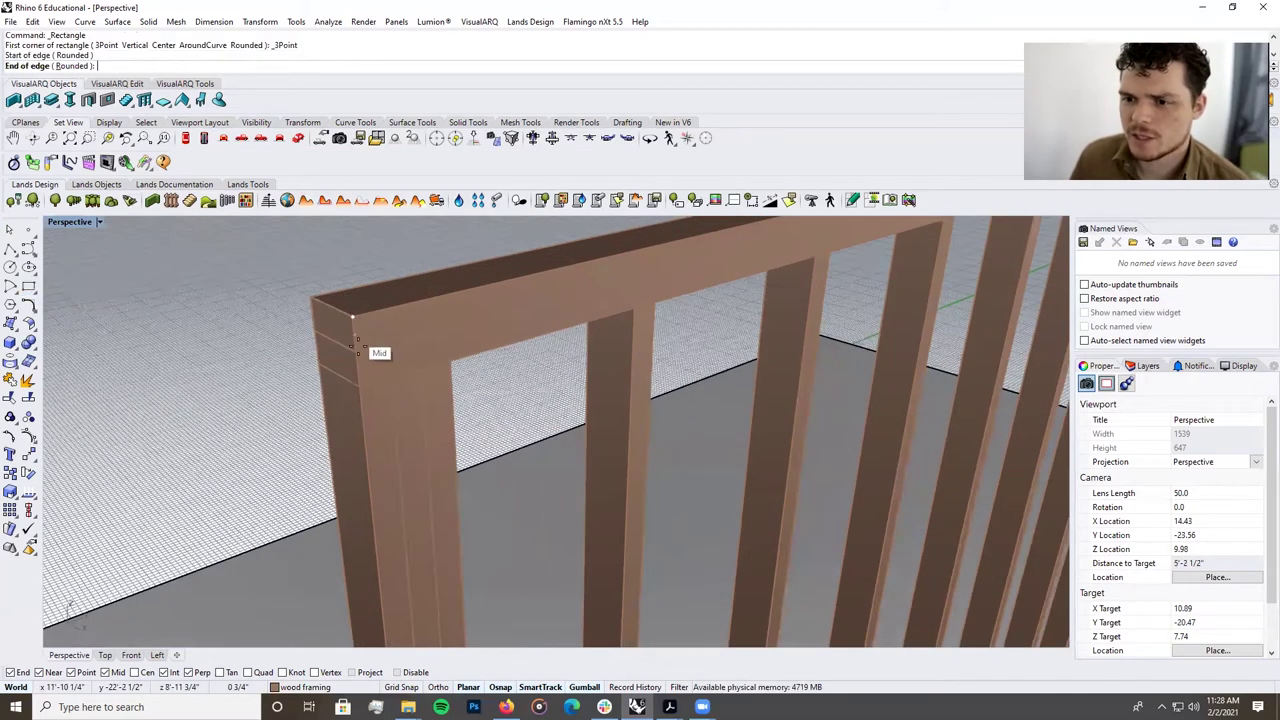
scroll(395, 345, down, 5)
scroll(818, 278, up, 3)
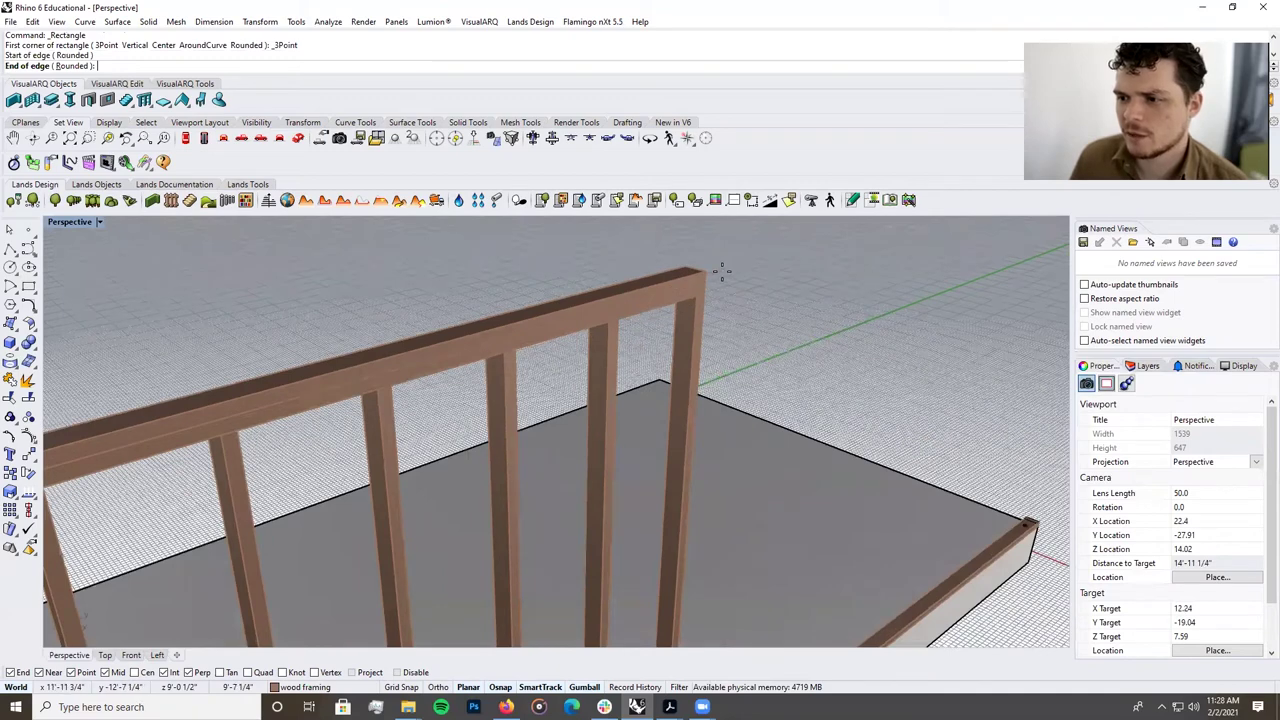
click(706, 271)
scroll(737, 249, down, 2)
scroll(760, 330, down, 3)
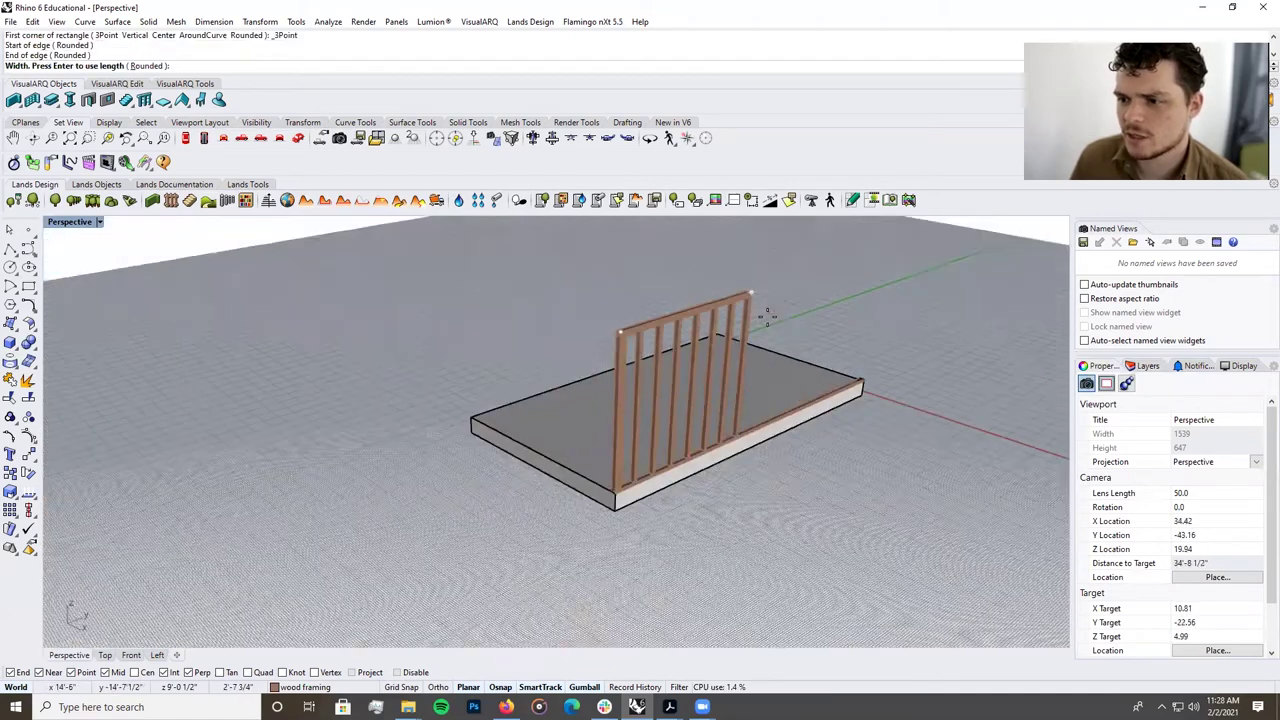
scroll(740, 430, up, 5)
scroll(722, 470, up, 3)
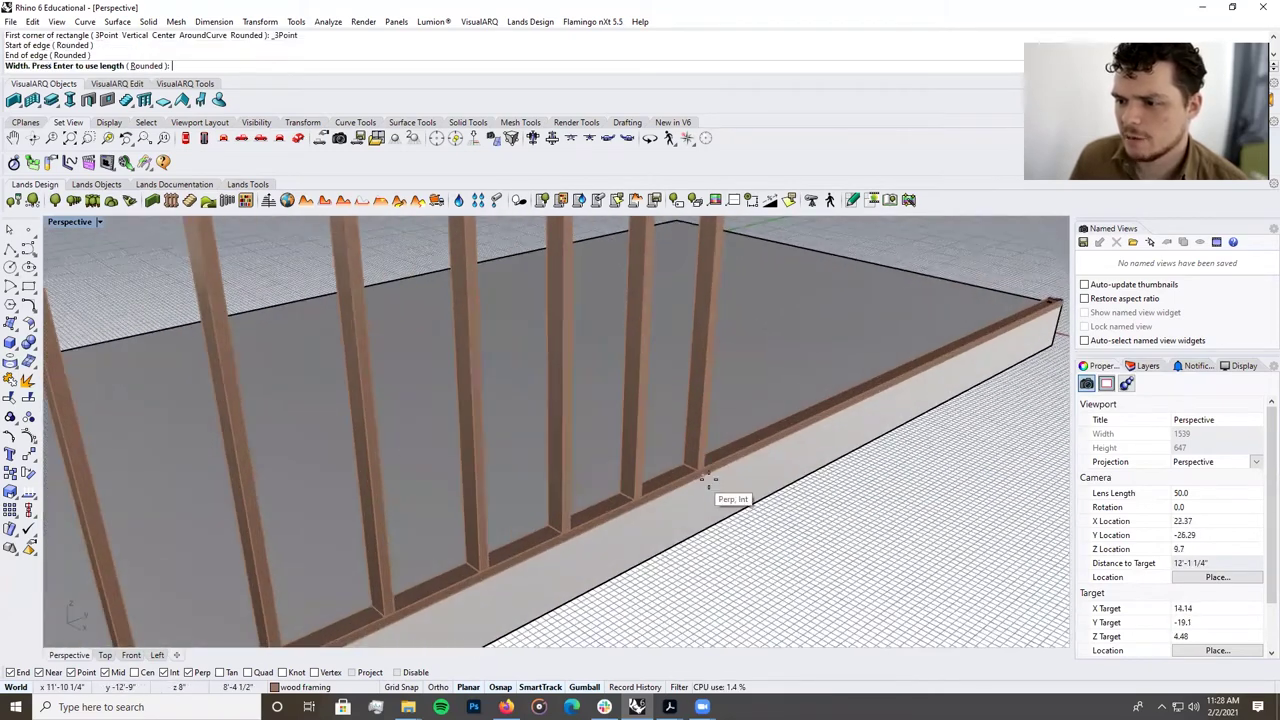
click(706, 478)
click(705, 476)
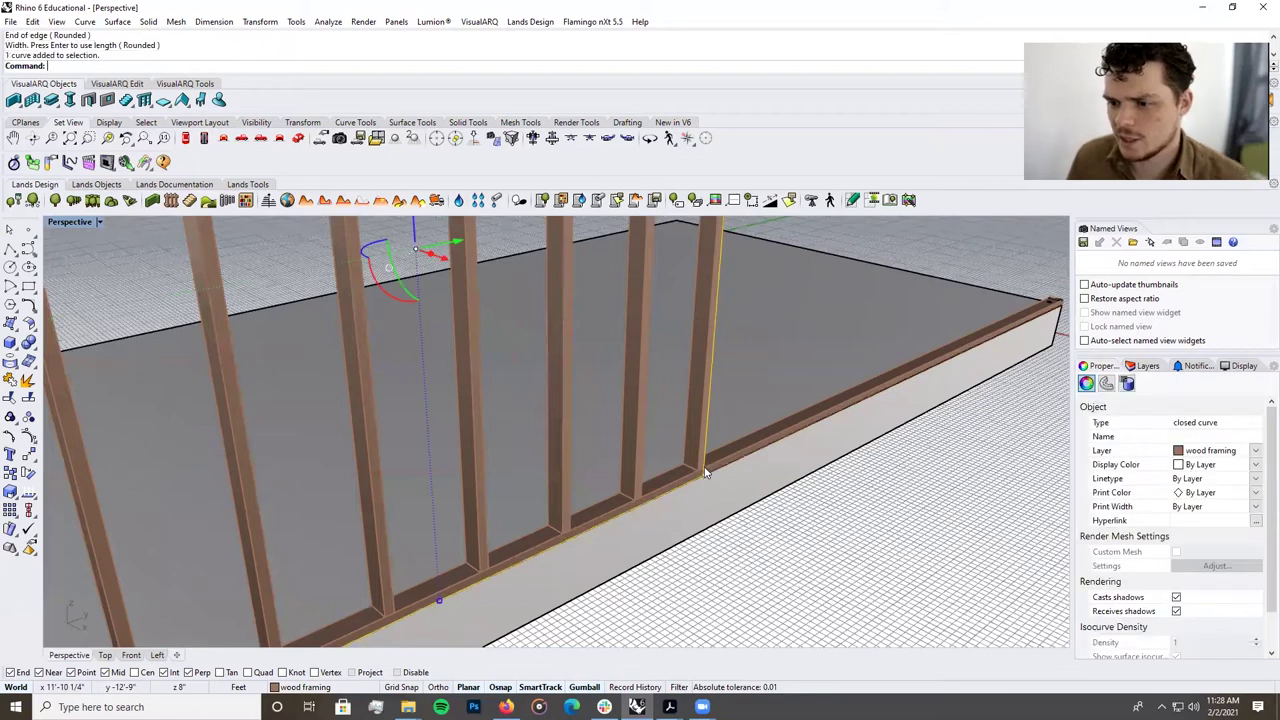
Switch from the single perspective view to the four-viewport layout and clear the selection of the wall-face rectangle.
scroll(703, 470, down, 4)
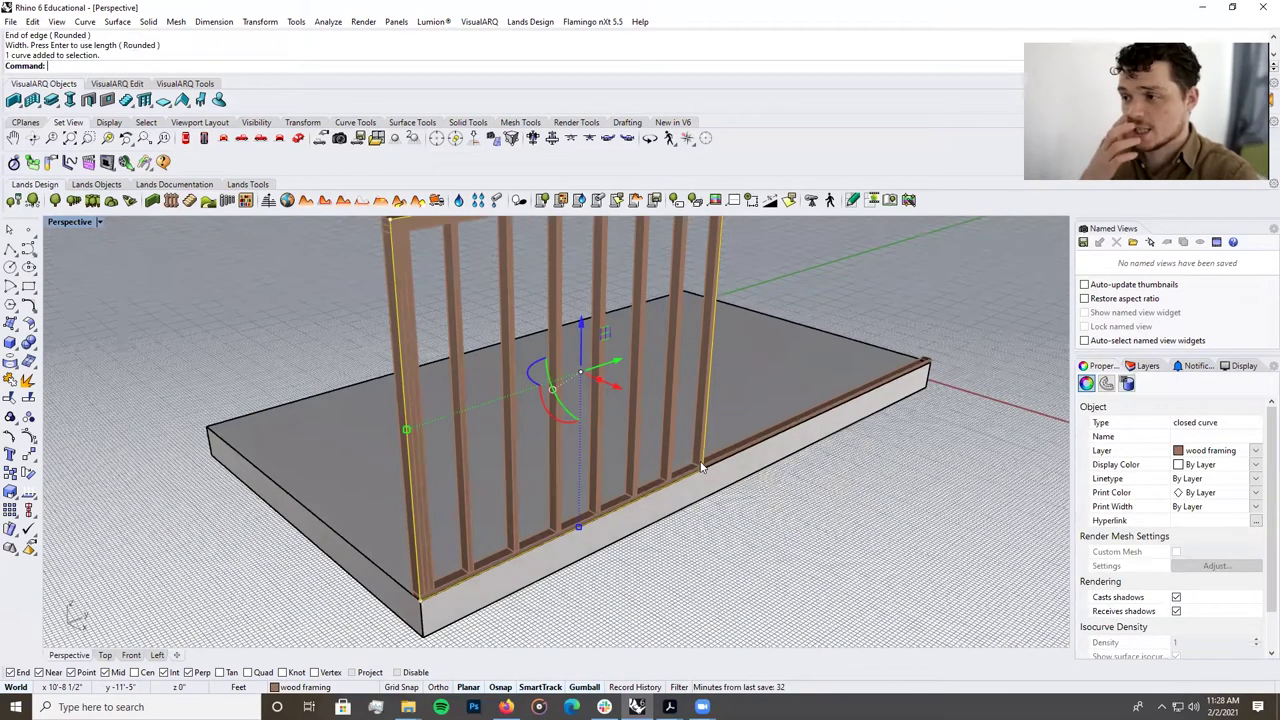
scroll(697, 465, down, 3)
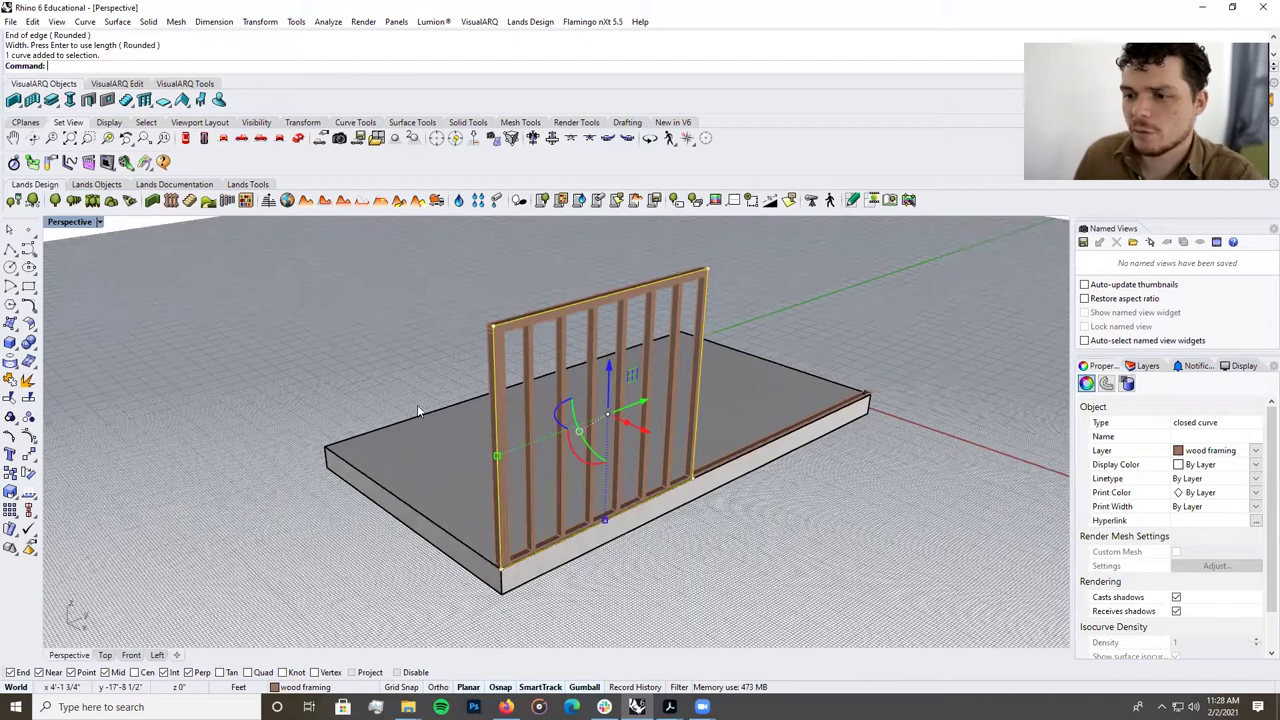
key(Escape)
click(559, 312)
click(559, 312)
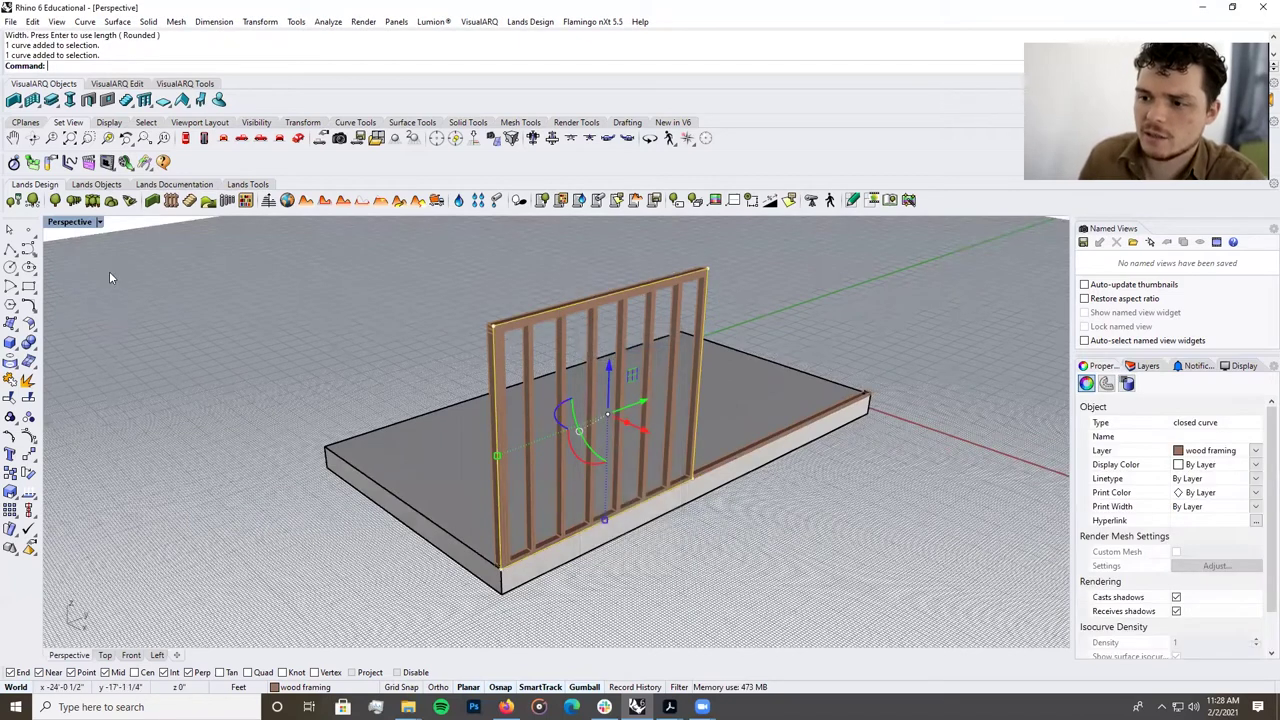
double_click(68, 221)
scroll(702, 487, down, 3)
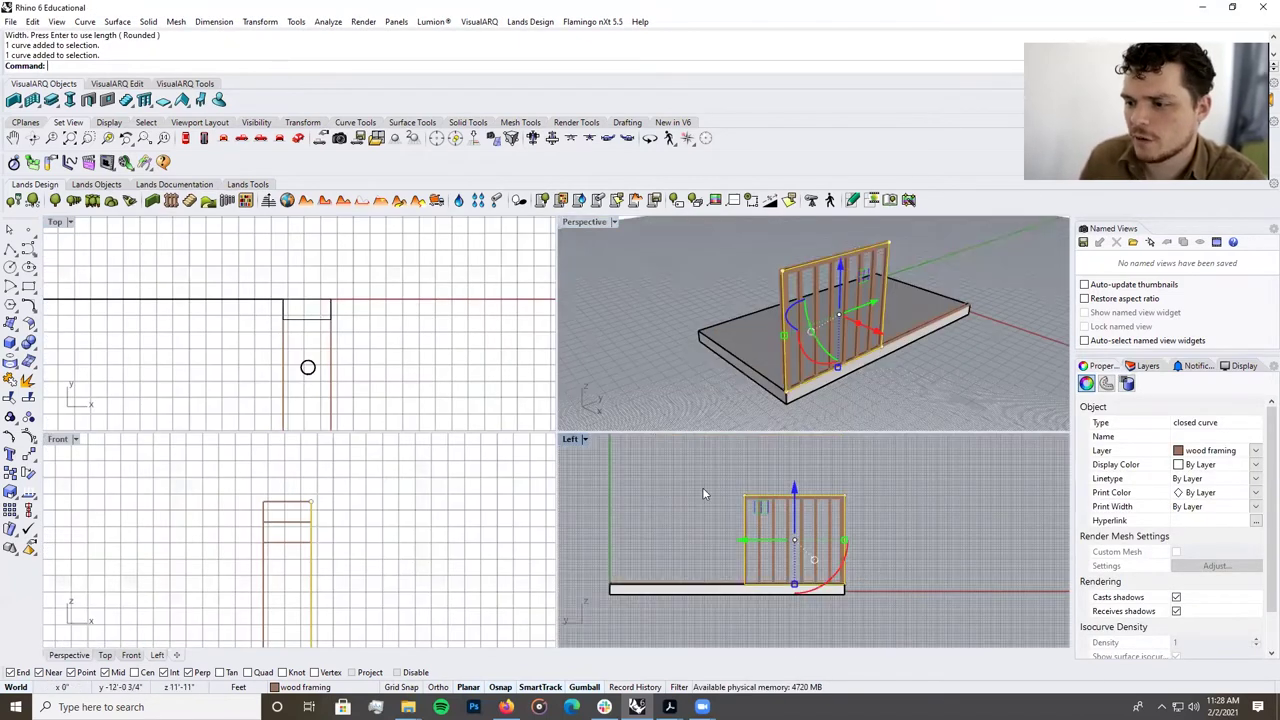
scroll(840, 568, up, 2)
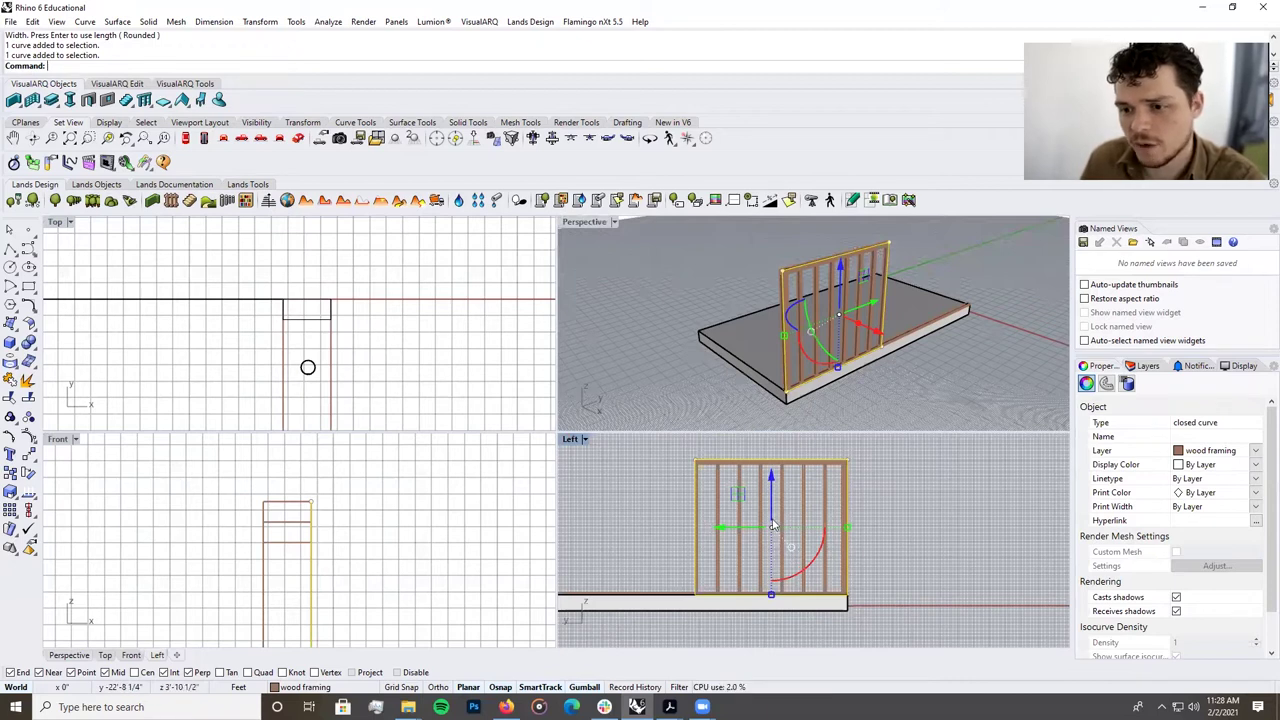
scroll(313, 284, up, 5)
scroll(313, 282, down, 7)
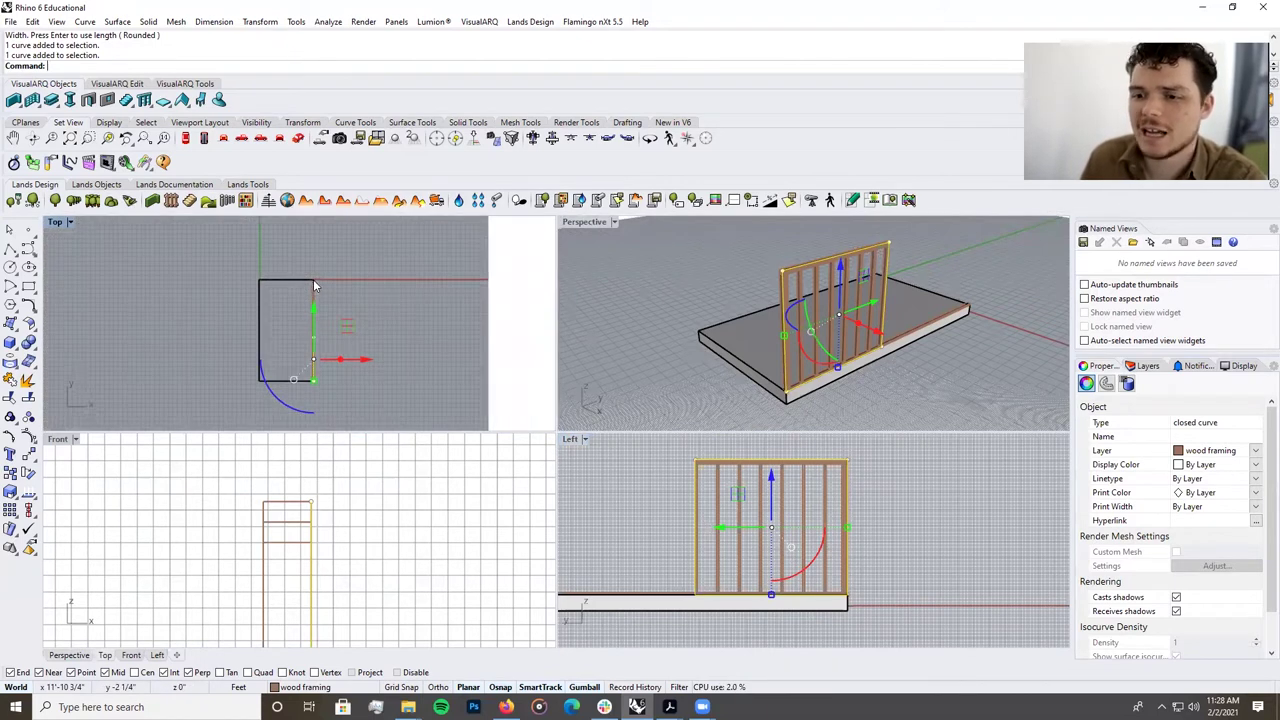
click(322, 387)
In the Top view, draw a three-point rectangle from the wall's outer corner, .75" wide outward and running along the slab's full edge.
scroll(314, 382, up, 12)
scroll(290, 366, up, 1)
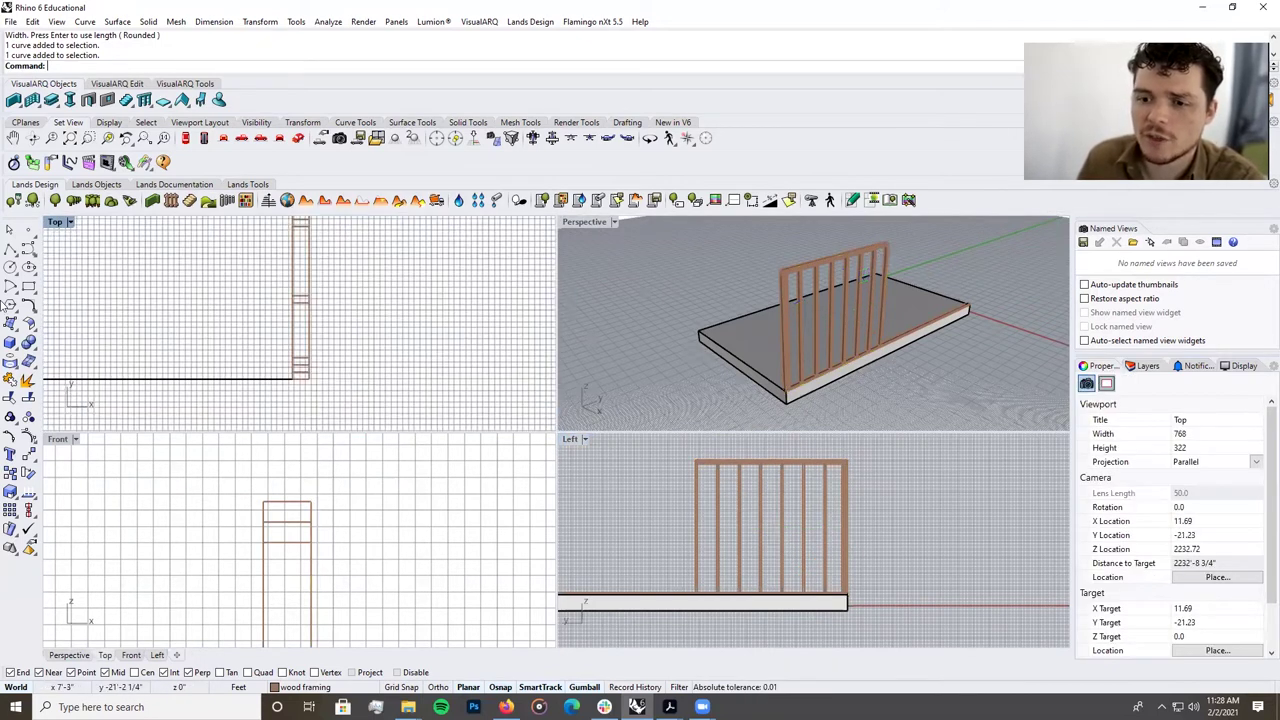
click(35, 292)
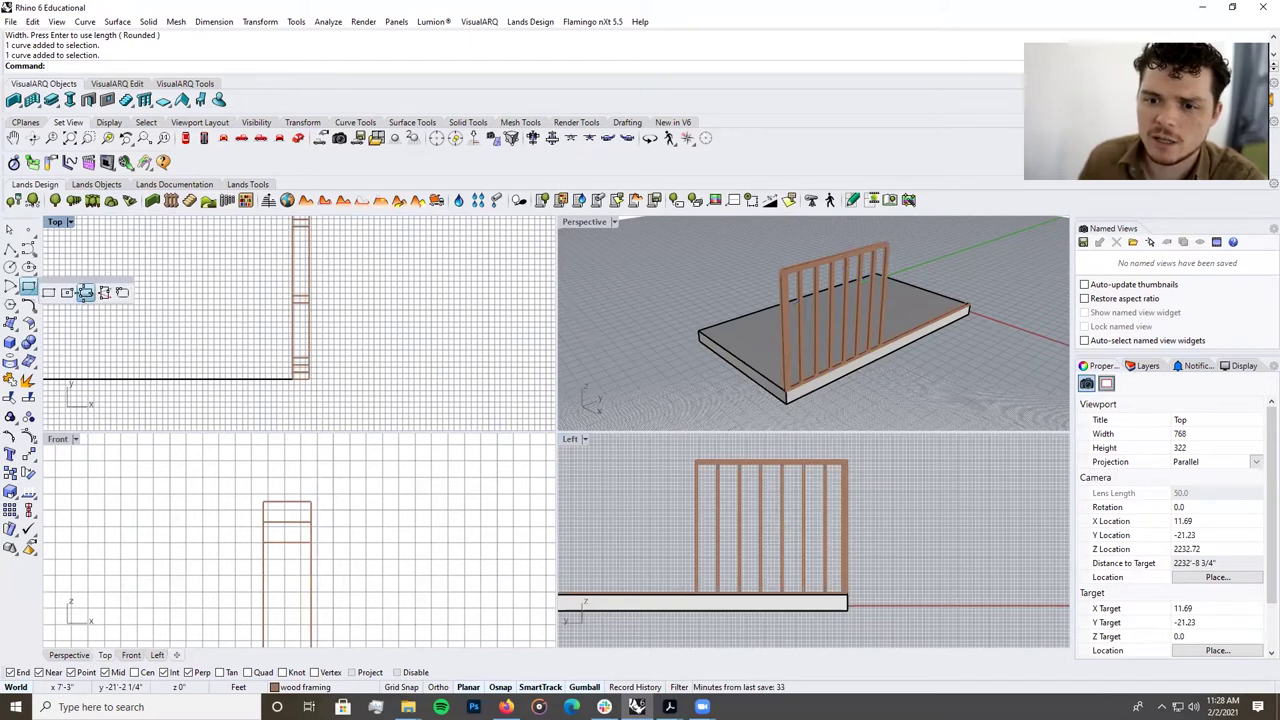
click(86, 297)
scroll(335, 388, up, 6)
click(240, 362)
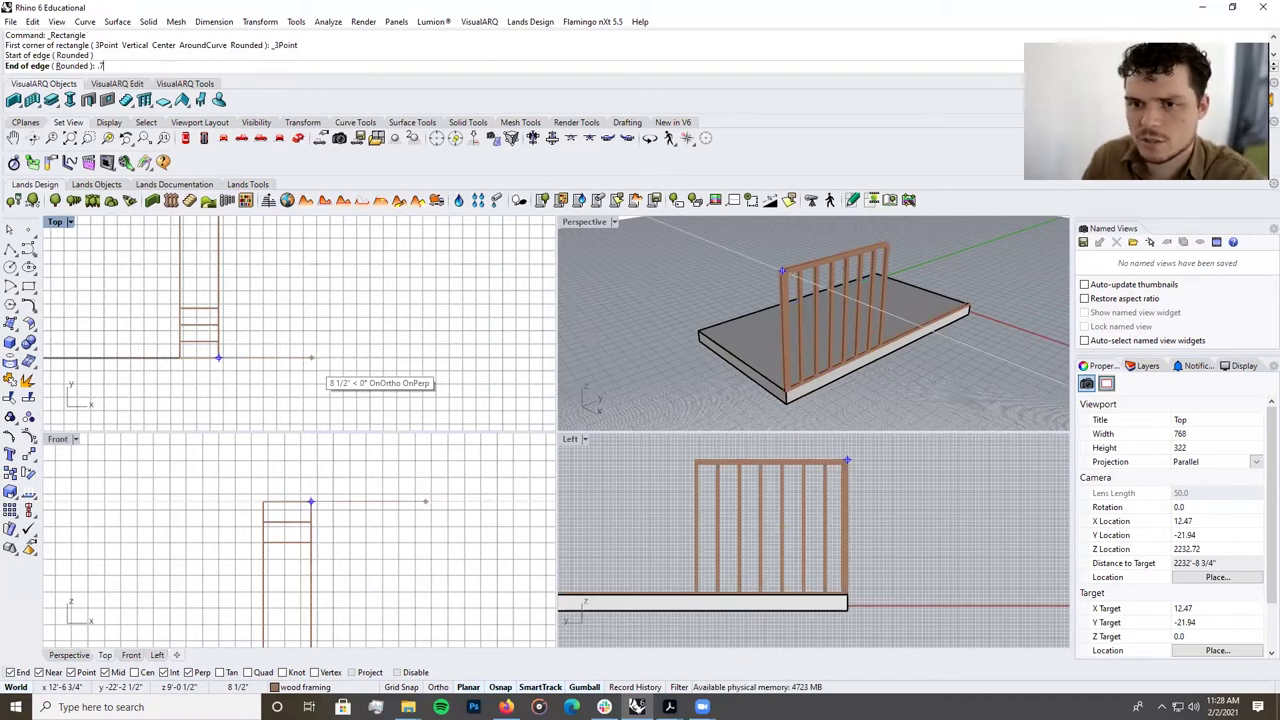
text(5)
key(Return)
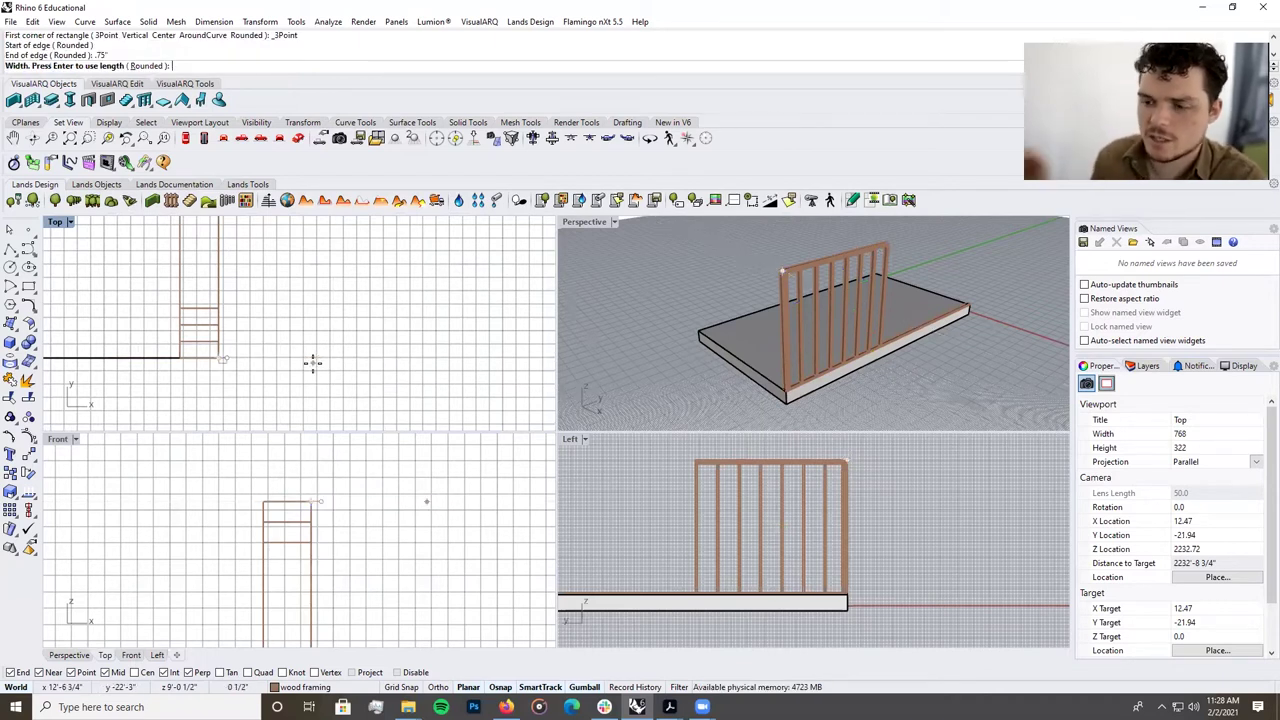
scroll(317, 365, down, 20)
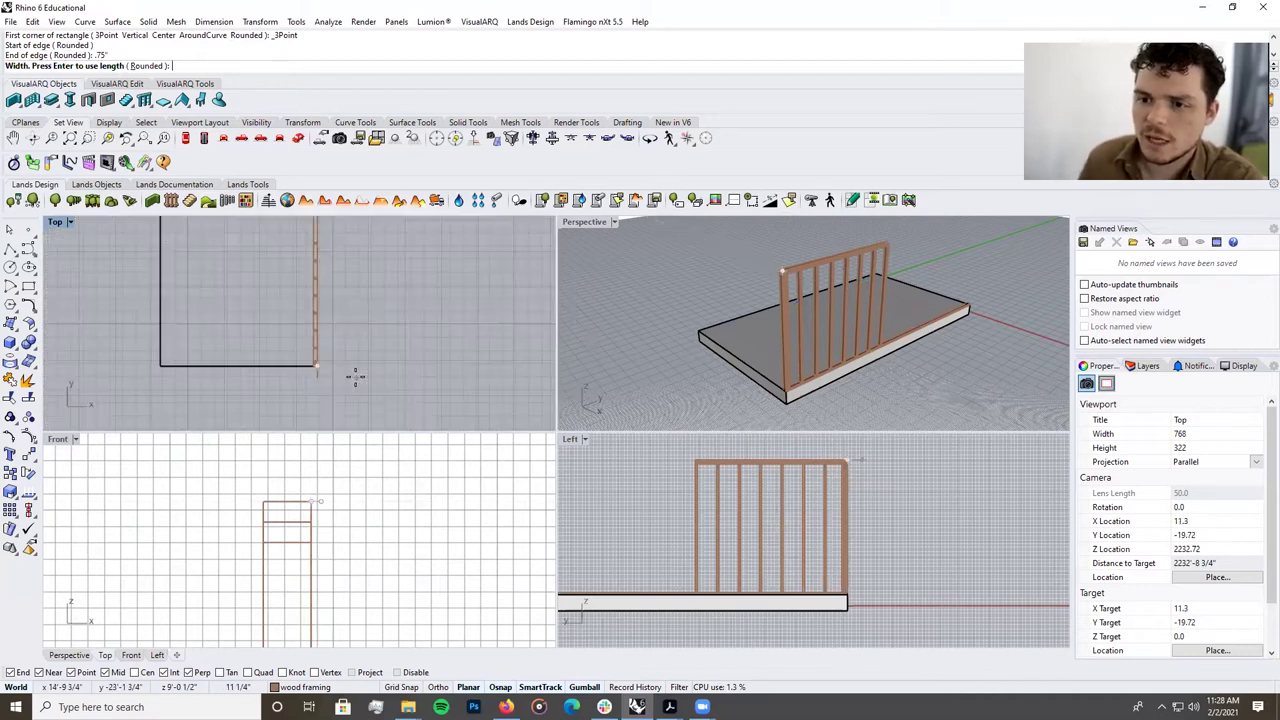
scroll(352, 234, up, 20)
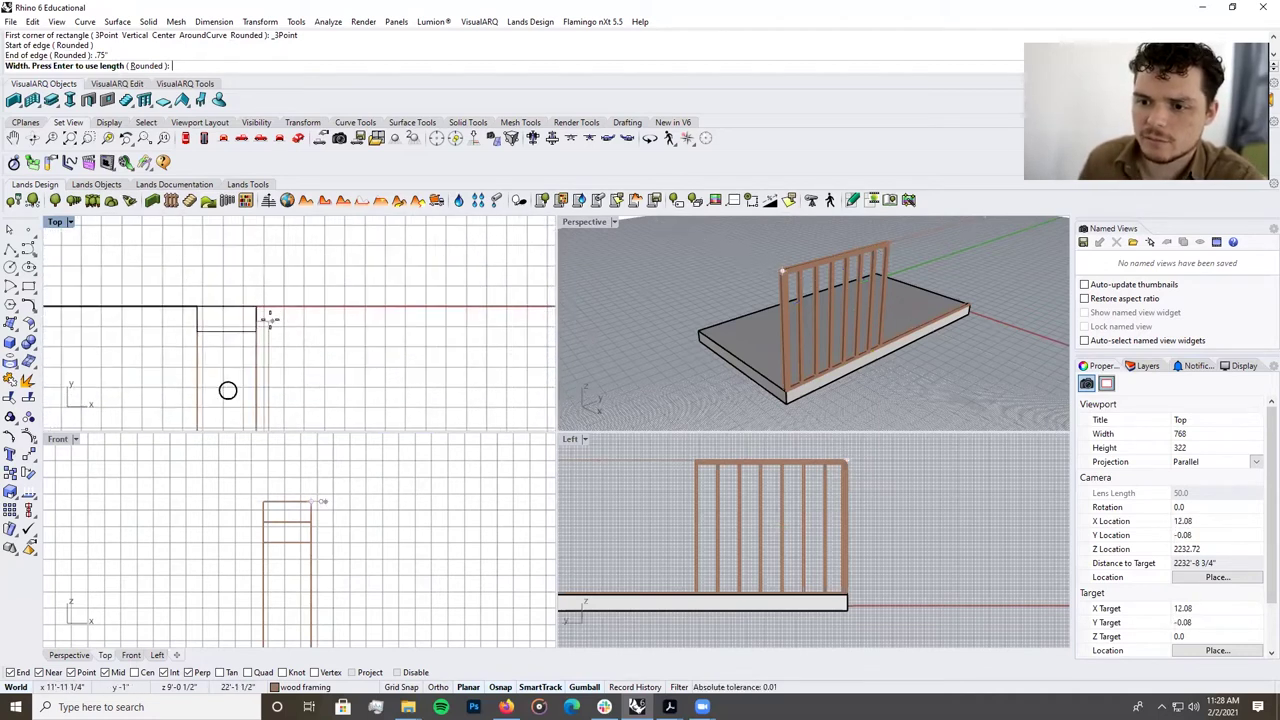
click(252, 303)
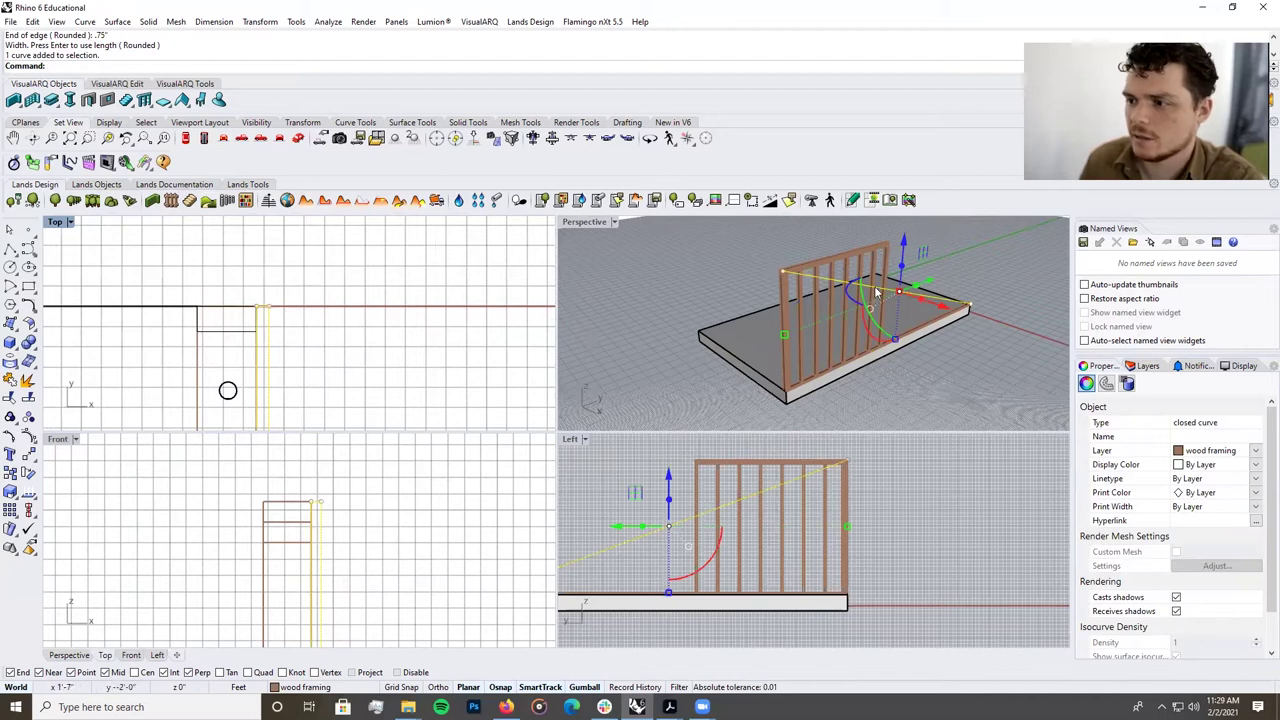
Project the slanted .75" rectangle onto the Top view's construction plane, deleting the input curve, and clear the selection.
scroll(972, 310, up, 5)
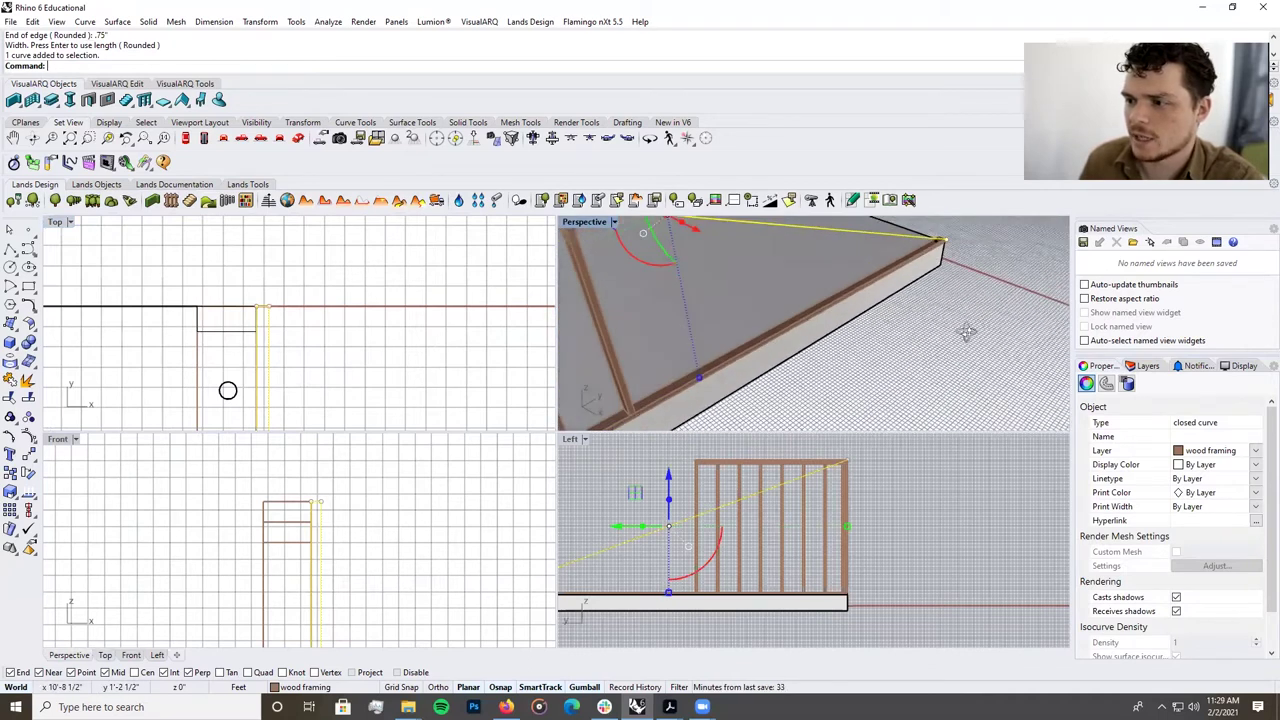
scroll(972, 337, down, 8)
right_drag(816, 351, 876, 321)
scroll(876, 321, up, 8)
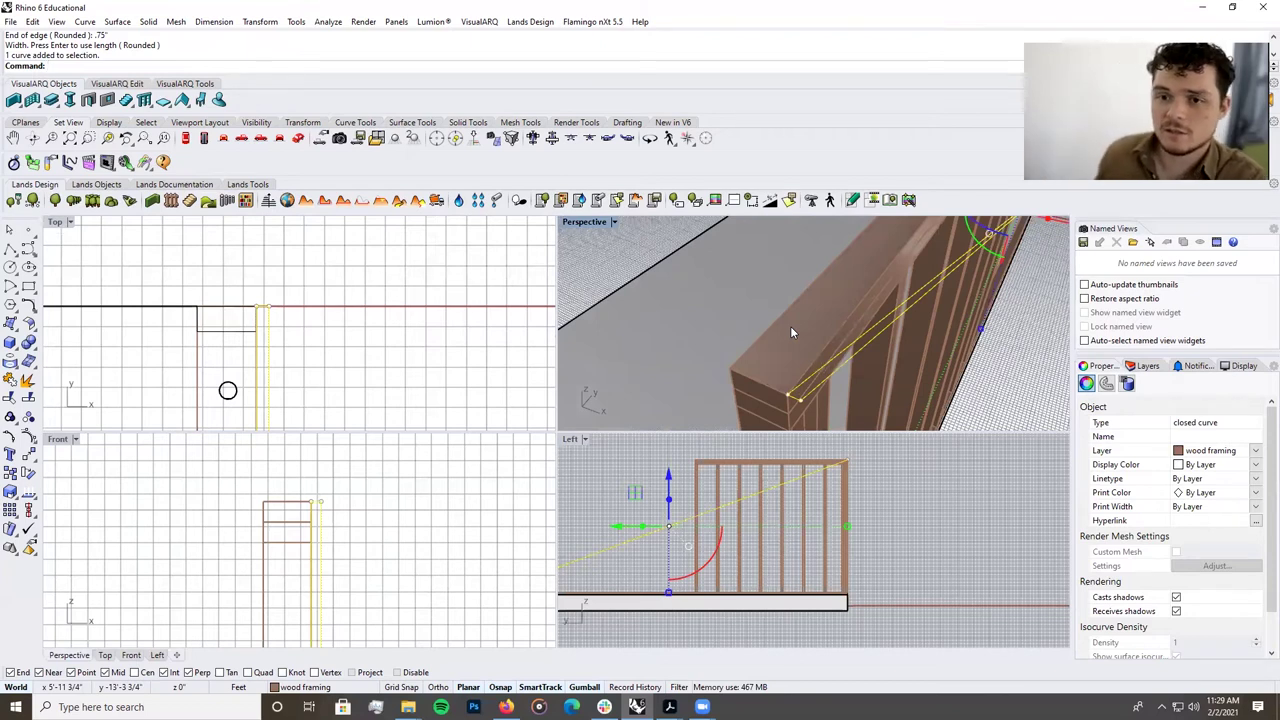
click(53, 223)
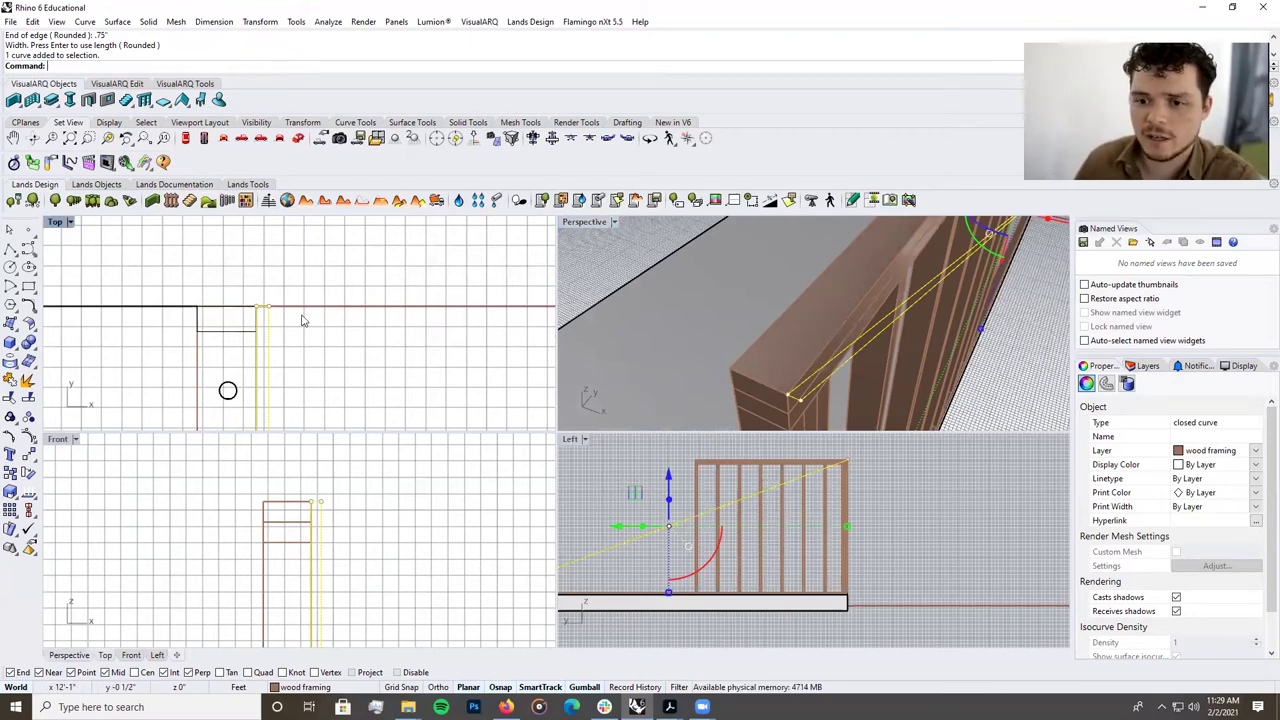
text(Project)
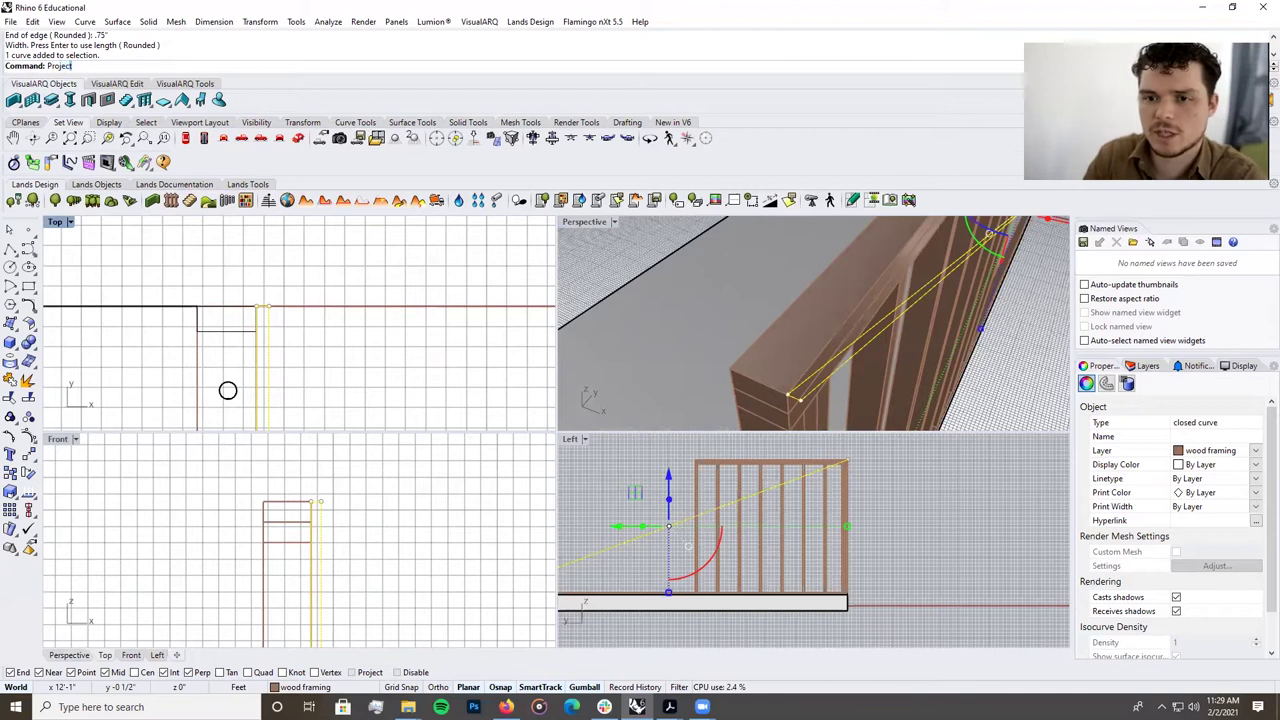
key(Return)
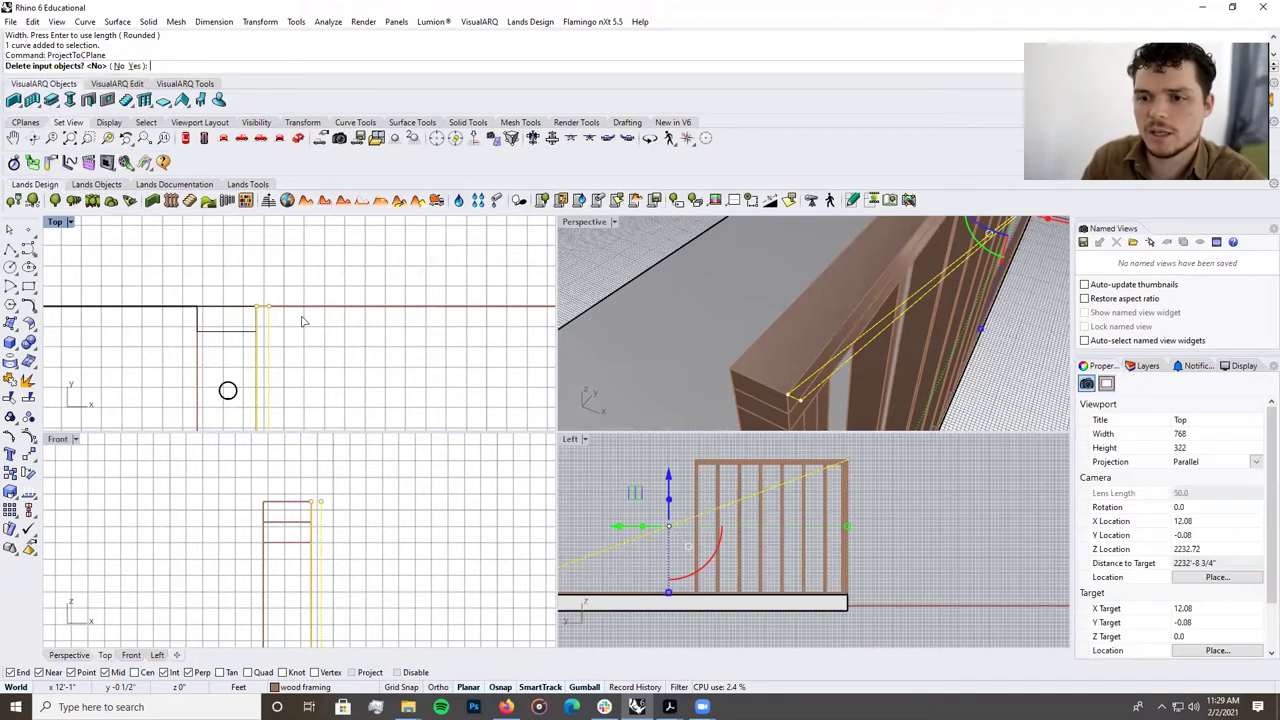
click(137, 65)
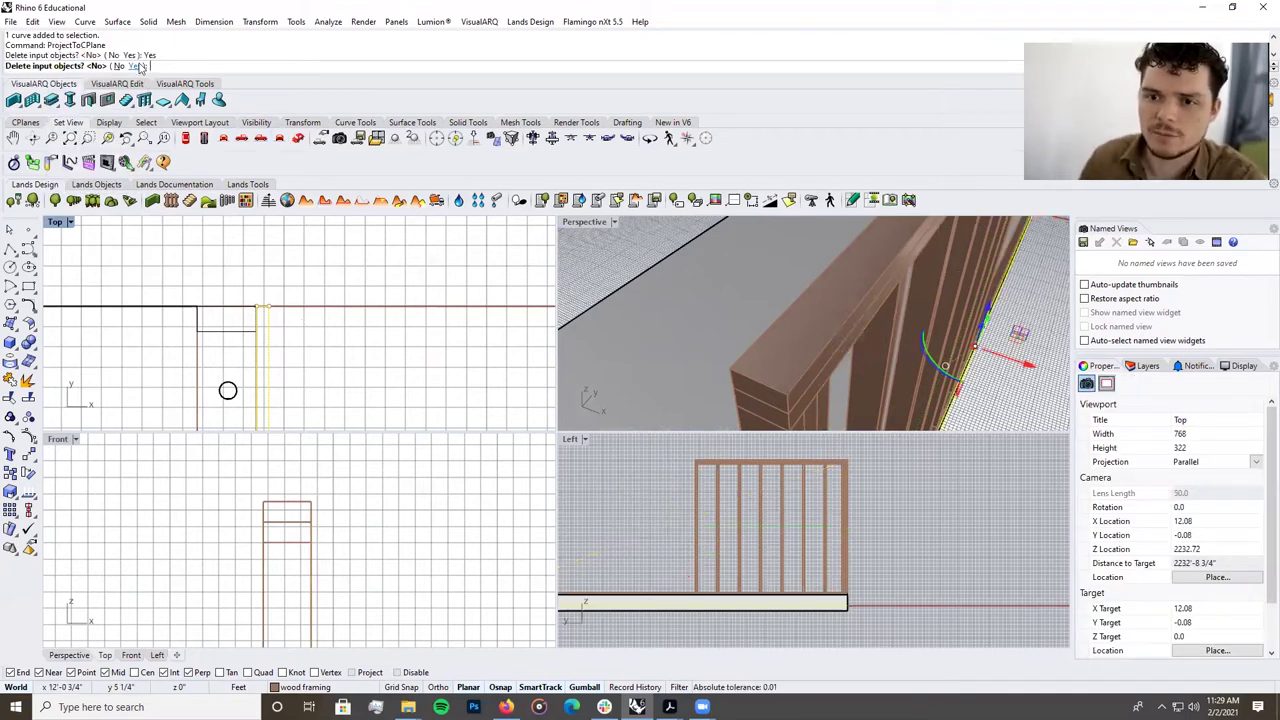
scroll(385, 315, down, 3)
click(350, 311)
Extrude the projected rectangle upward as a solid to the top of the wall's upper top plate, keeping the input curve.
scroll(817, 294, down, 8)
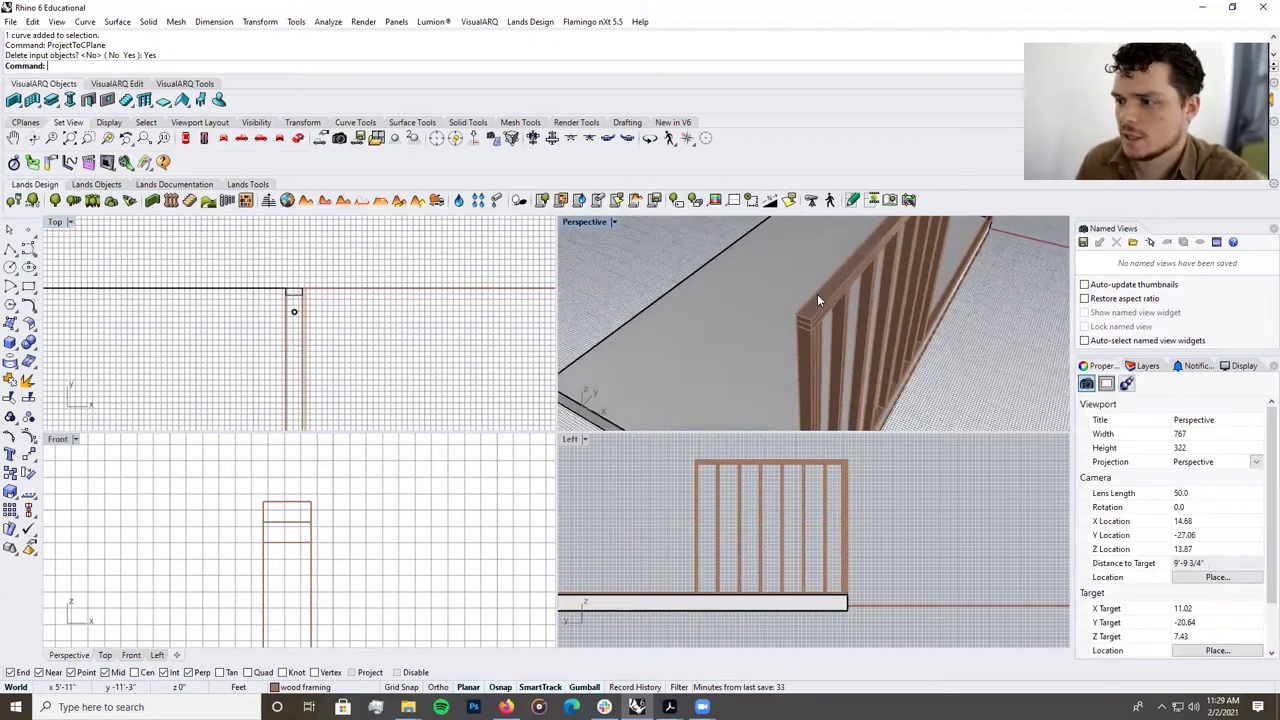
shift+right_drag(817, 294, 820, 224)
scroll(822, 408, up, 5)
scroll(782, 402, up, 3)
click(781, 402)
click(772, 402)
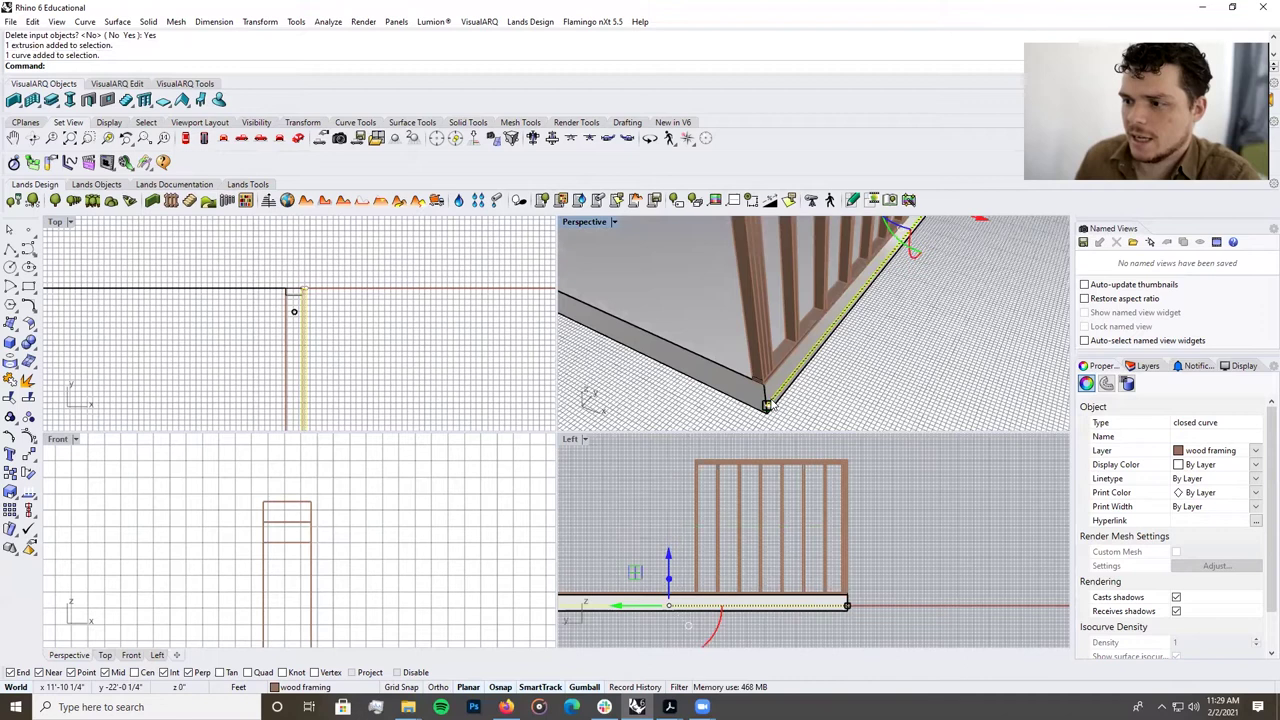
scroll(771, 404, down, 4)
text(extrudecrv)
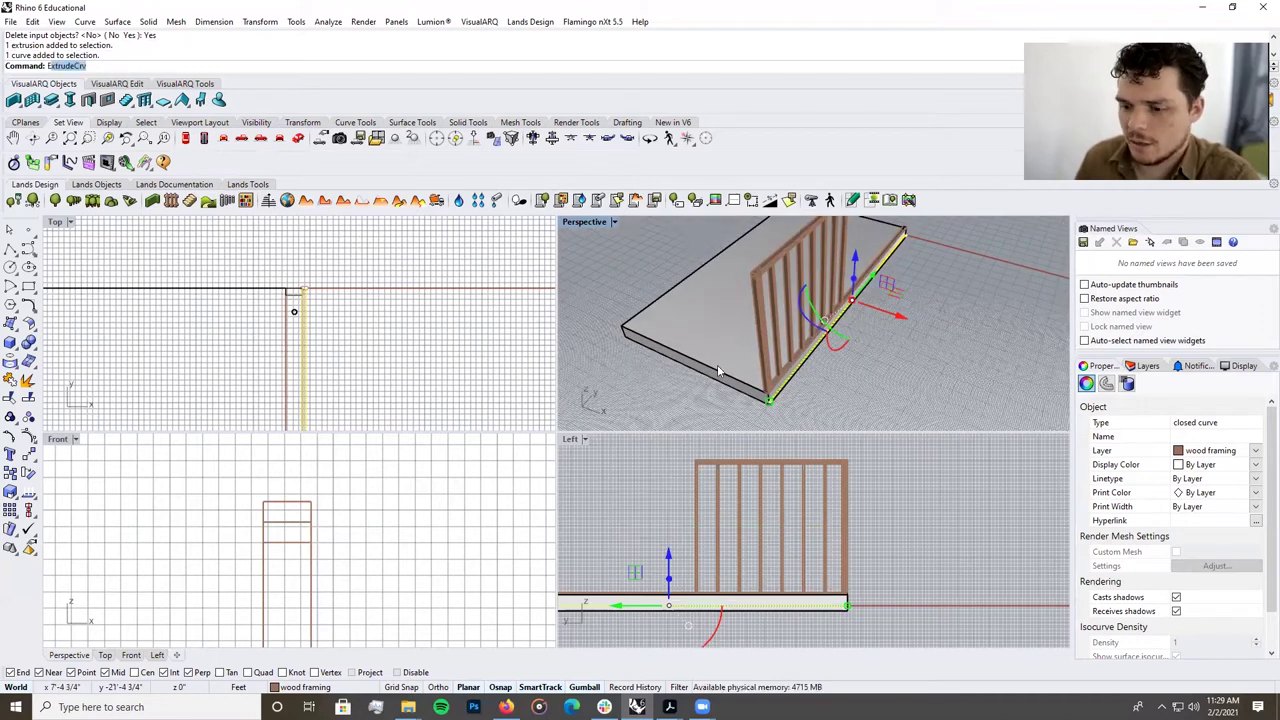
key(Return)
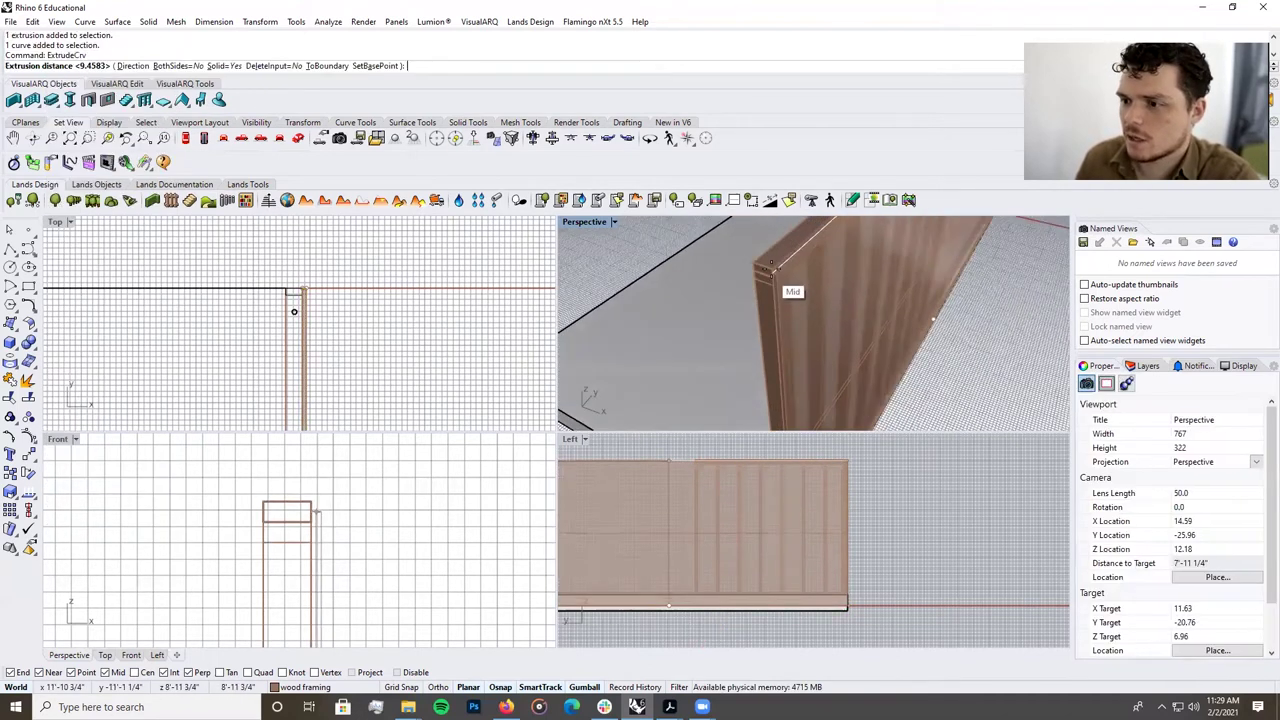
click(795, 260)
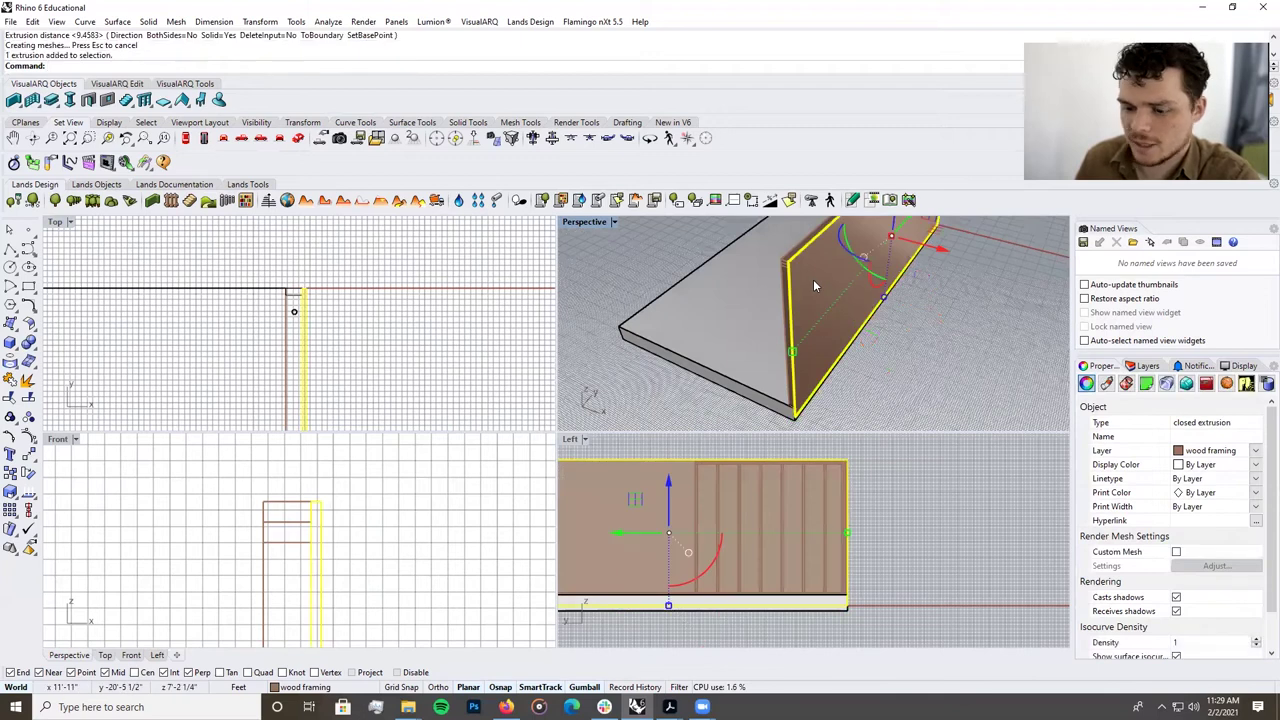
Scale the sheathing panel in one direction from its top corner so its bottom edge rises from the slab's underside to the slab's top edge.
right_drag(813, 286, 822, 360)
text(S)
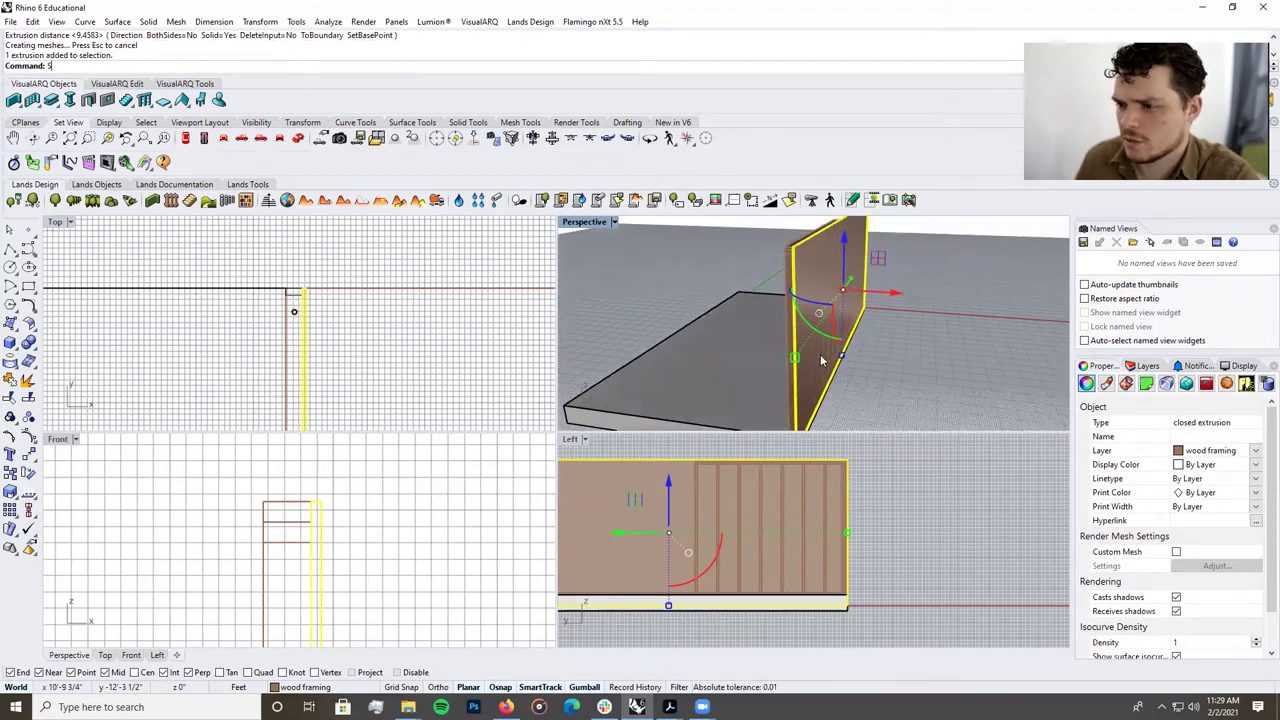
scroll(822, 360, down, 7)
scroll(815, 358, up, 5)
click(921, 288)
click(796, 362)
click(778, 352)
click(842, 282)
scroll(780, 520, down, 2)
scroll(842, 376, down, 2)
text(ca)
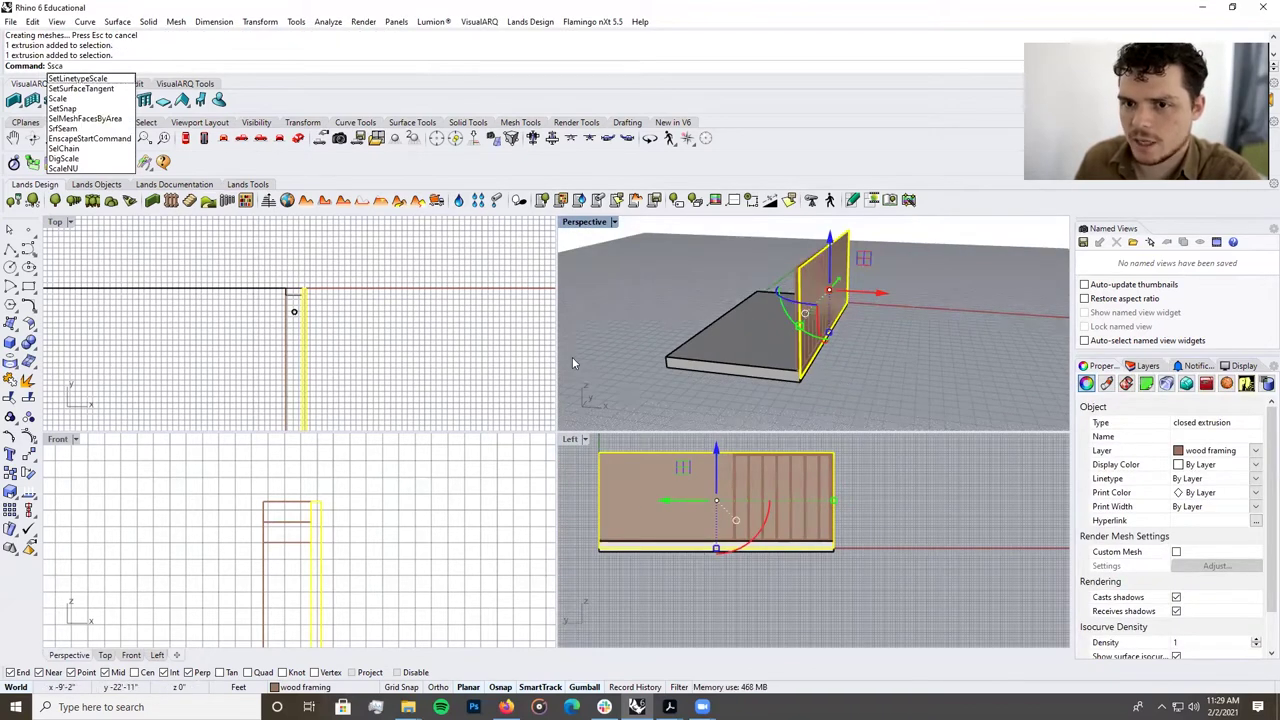
key(BackSpace)
key(BackSpace)
text(cale1D)
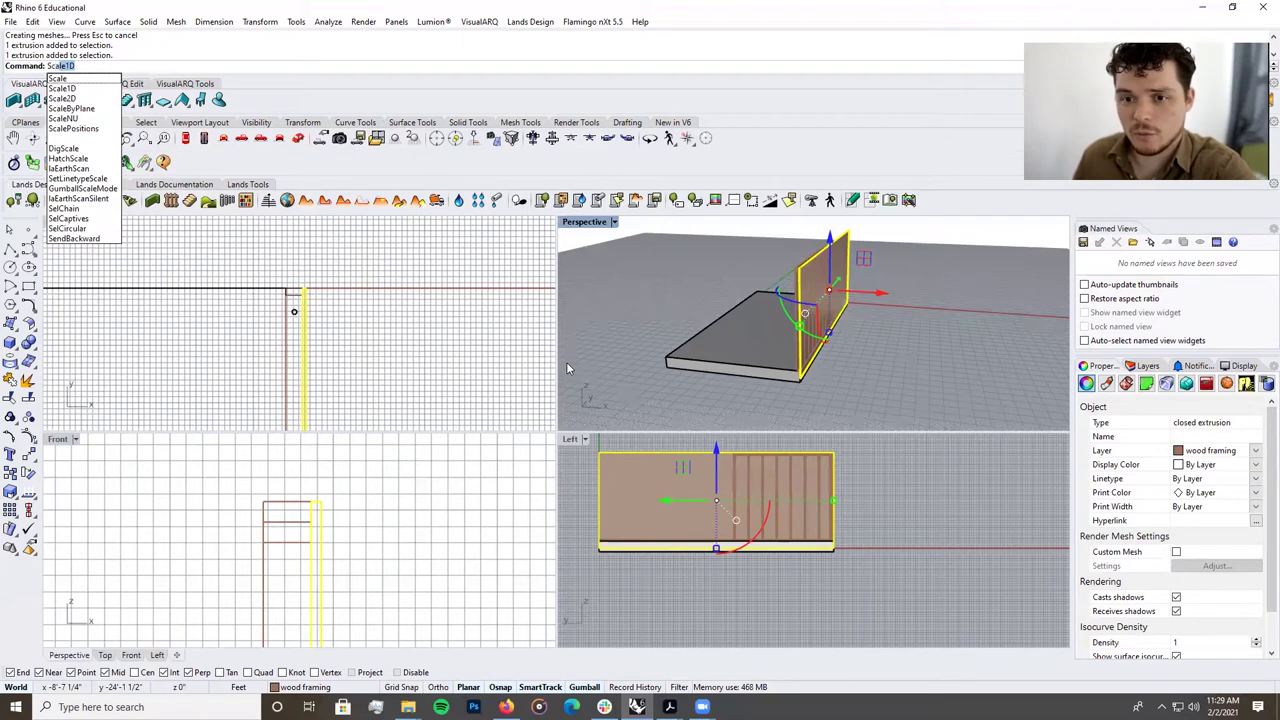
click(100, 89)
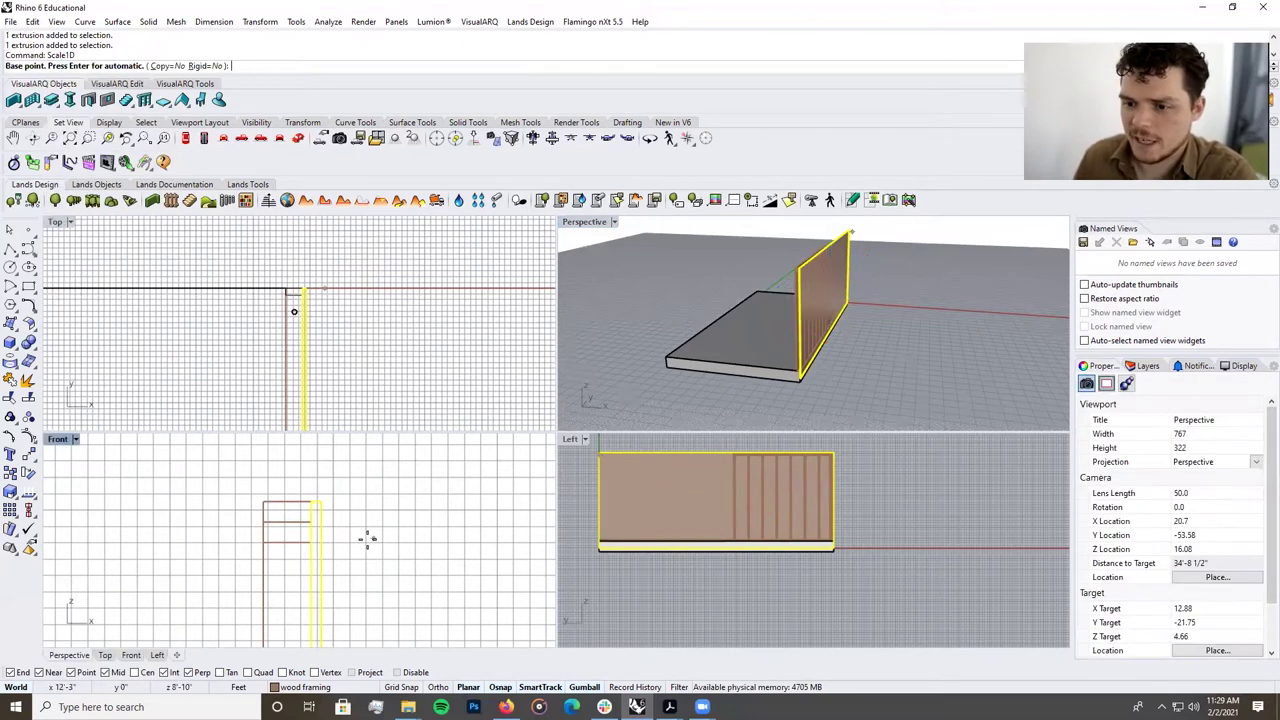
click(320, 502)
scroll(383, 477, down, 5)
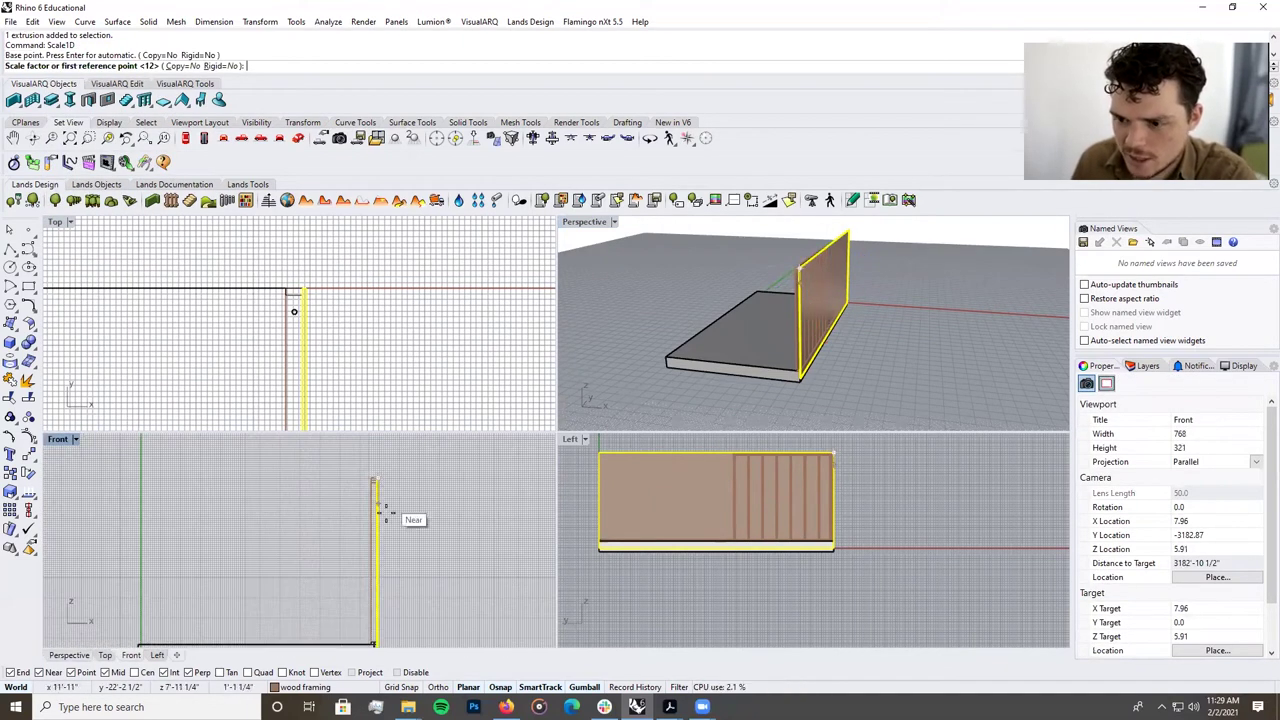
scroll(425, 512, down, 8)
scroll(411, 560, up, 10)
scroll(396, 555, up, 12)
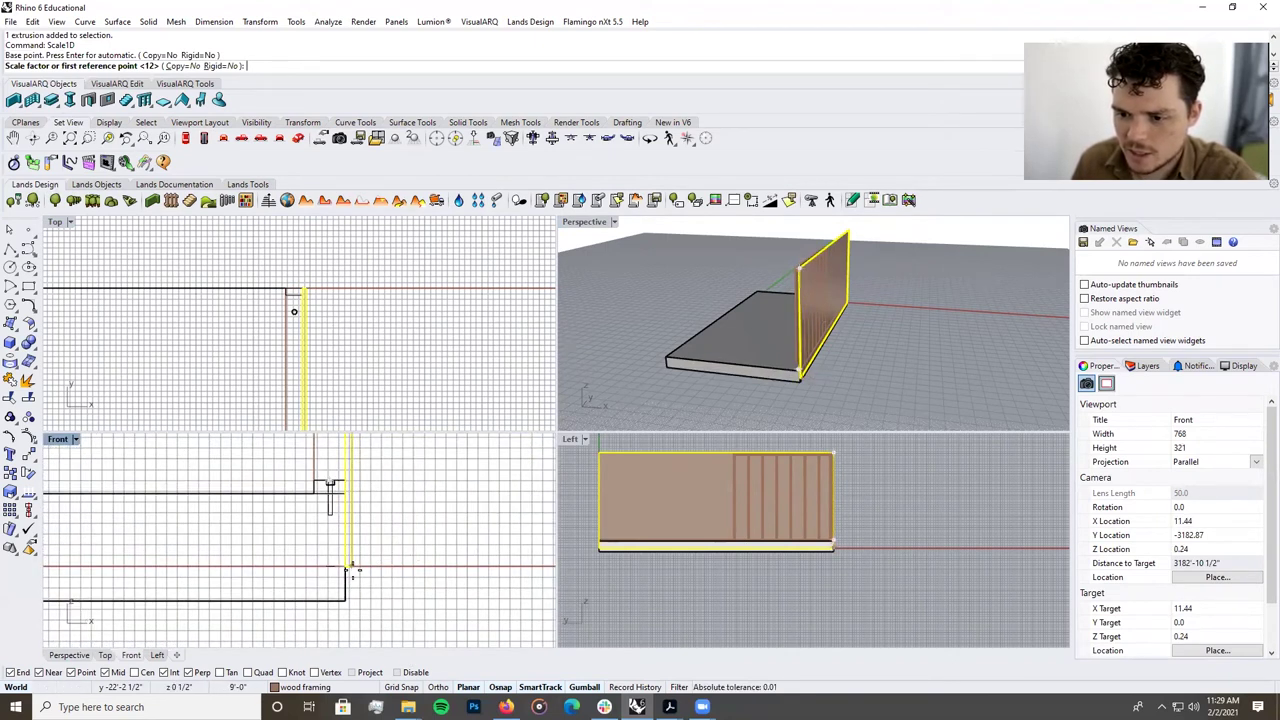
scroll(346, 558, up, 3)
click(348, 551)
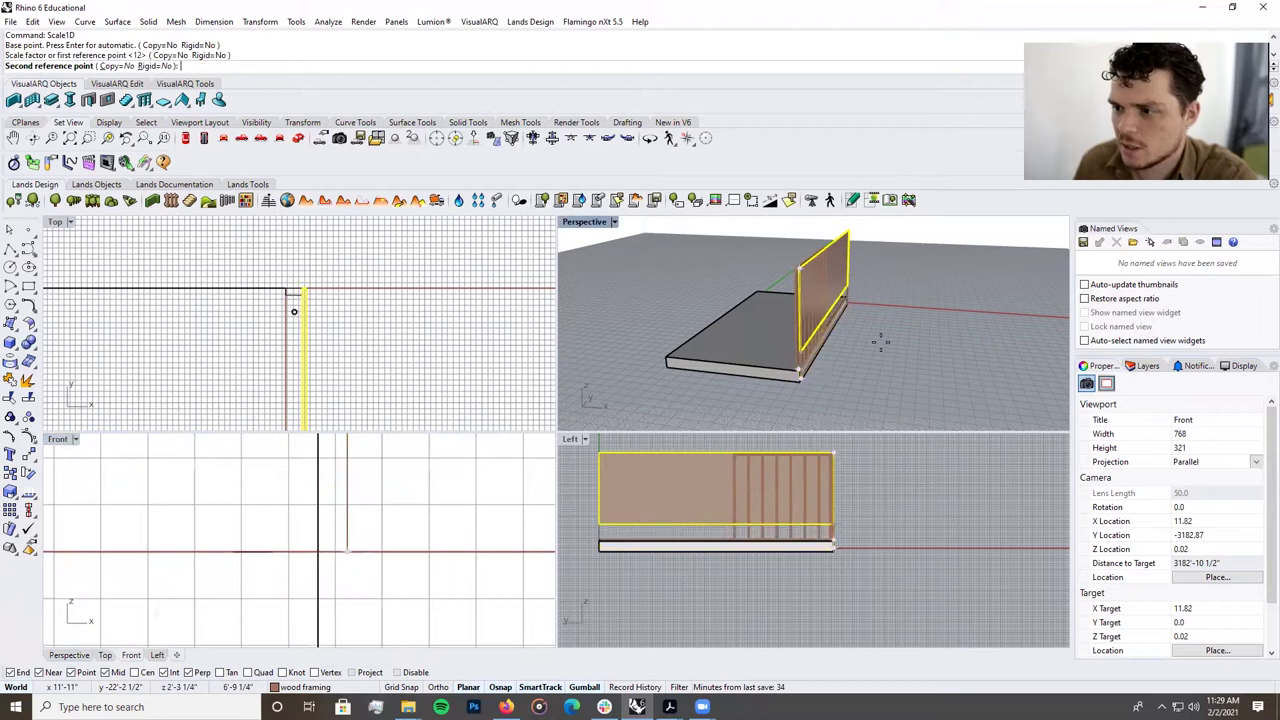
scroll(838, 269, up, 5)
scroll(838, 269, down, 5)
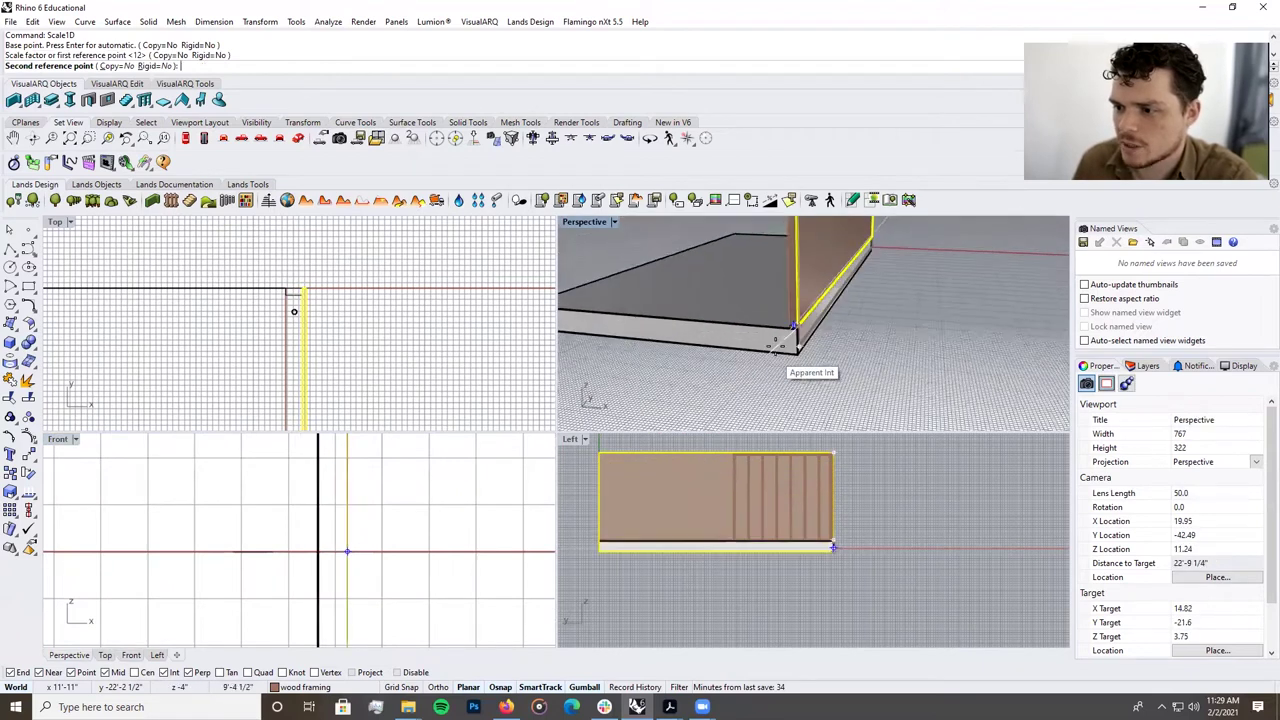
click(726, 343)
key(Escape)
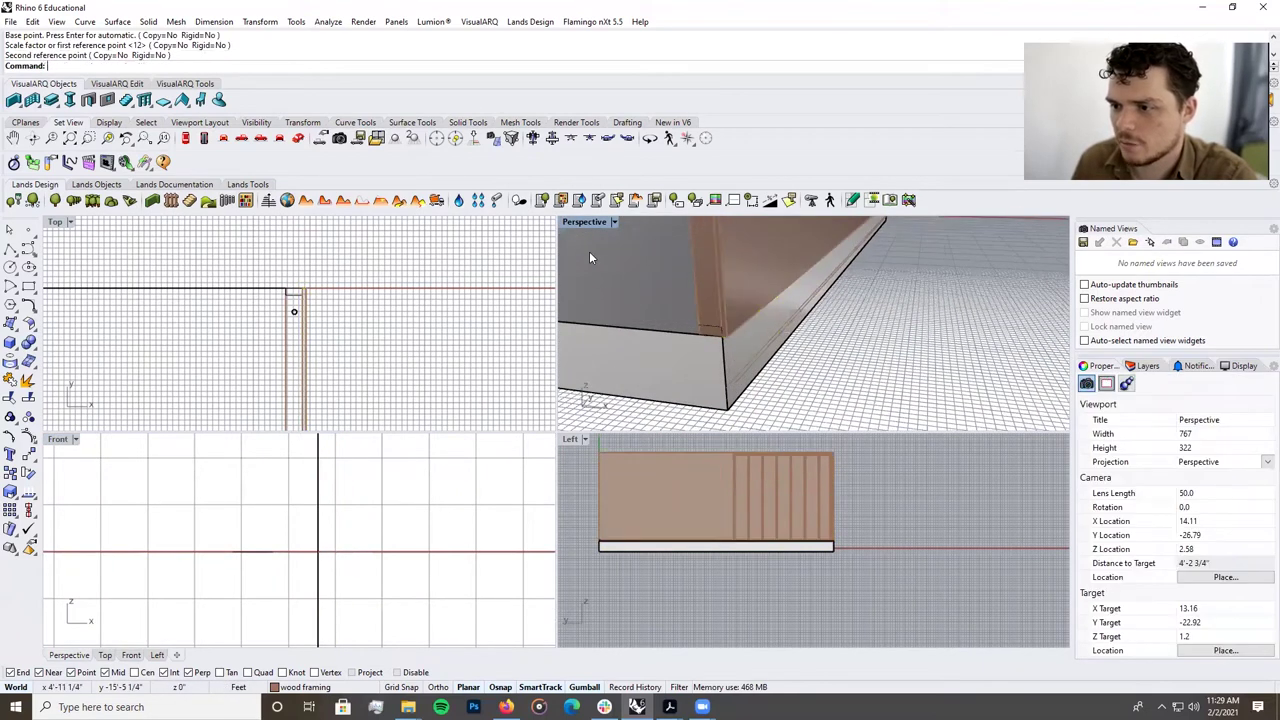
Maximize the Perspective view and delete the leftover rectangle curve along the slab's outer edge.
double_click(586, 221)
scroll(657, 446, down, 3)
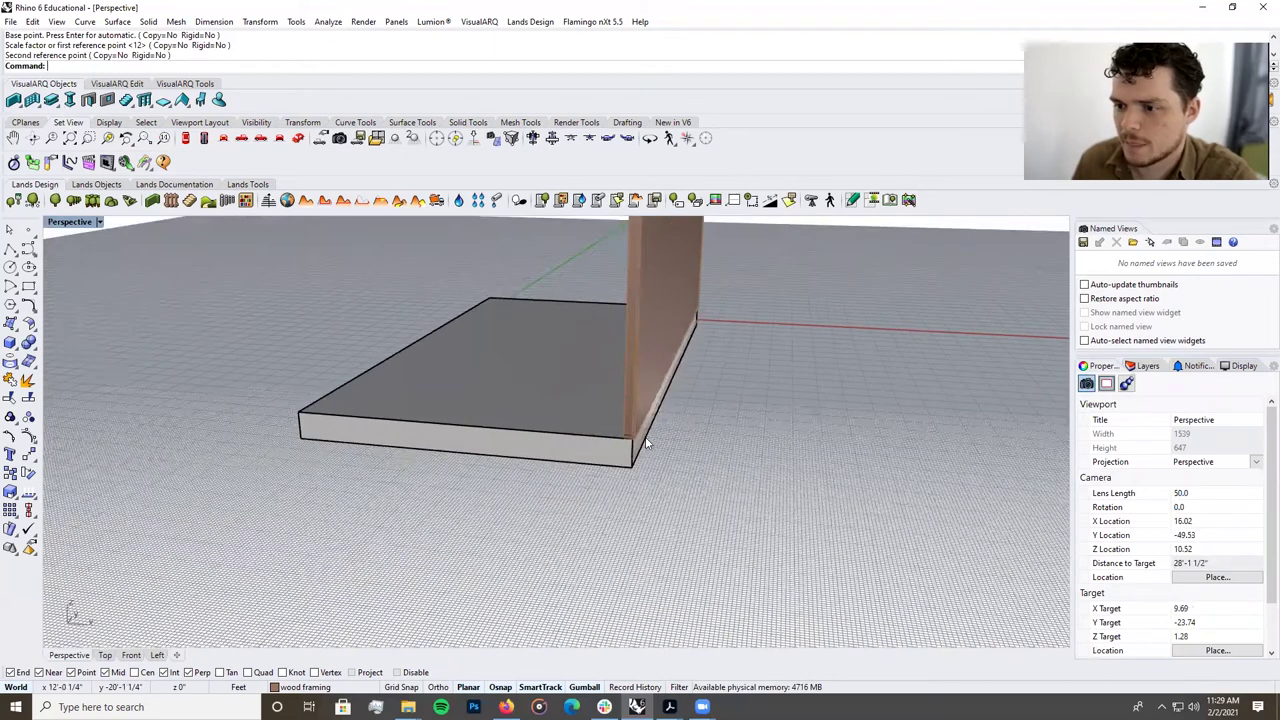
click(657, 446)
click(700, 460)
key(Delete)
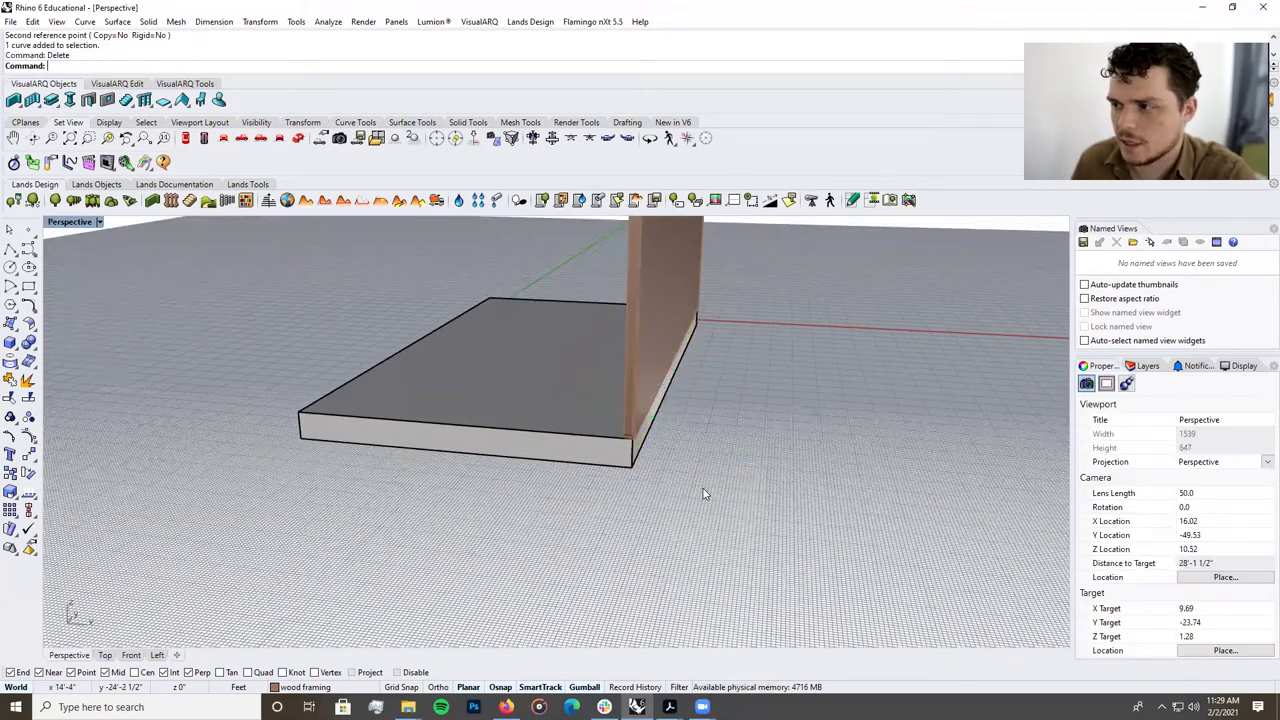
Scale the sheathing panel in one direction along its length from its near top corner so its far end meets the top plates' end, and deselect it.
scroll(700, 491, down, 3)
right_drag(700, 491, 792, 340)
click(810, 315)
scroll(816, 304, up, 6)
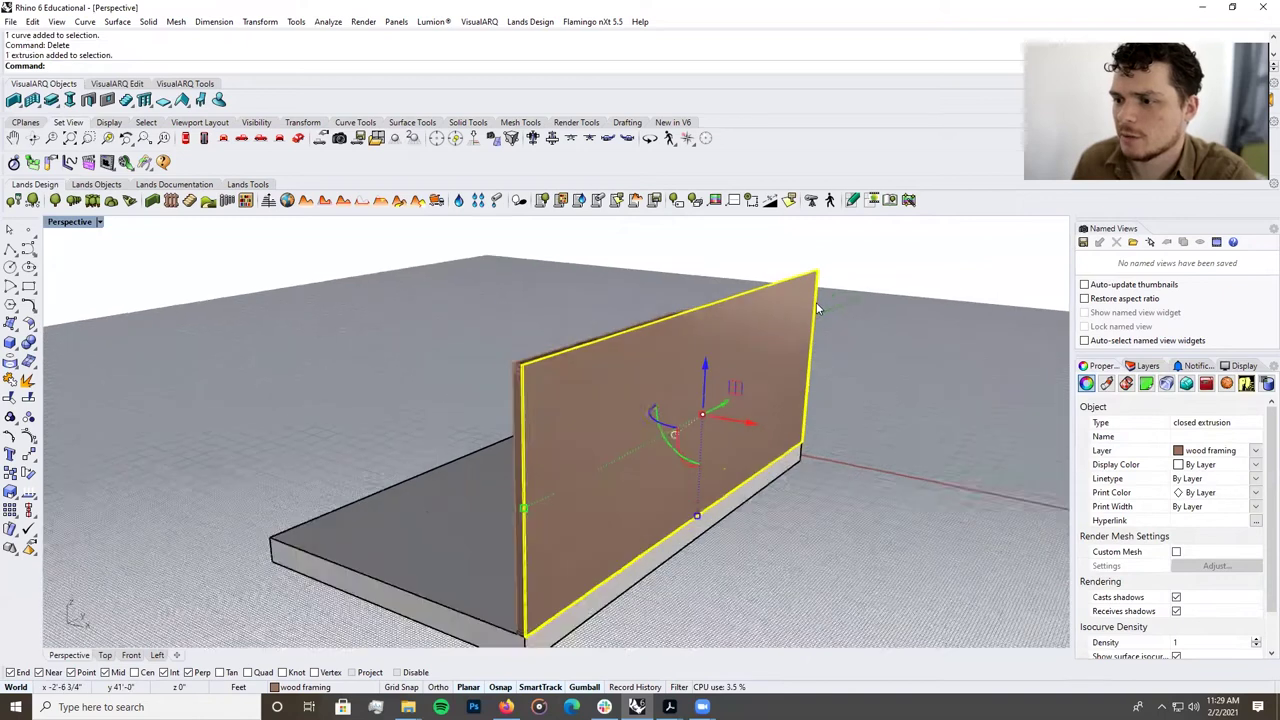
text(Scale1D)
key(Return)
scroll(438, 392, up, 4)
click(423, 405)
scroll(500, 463, down, 2)
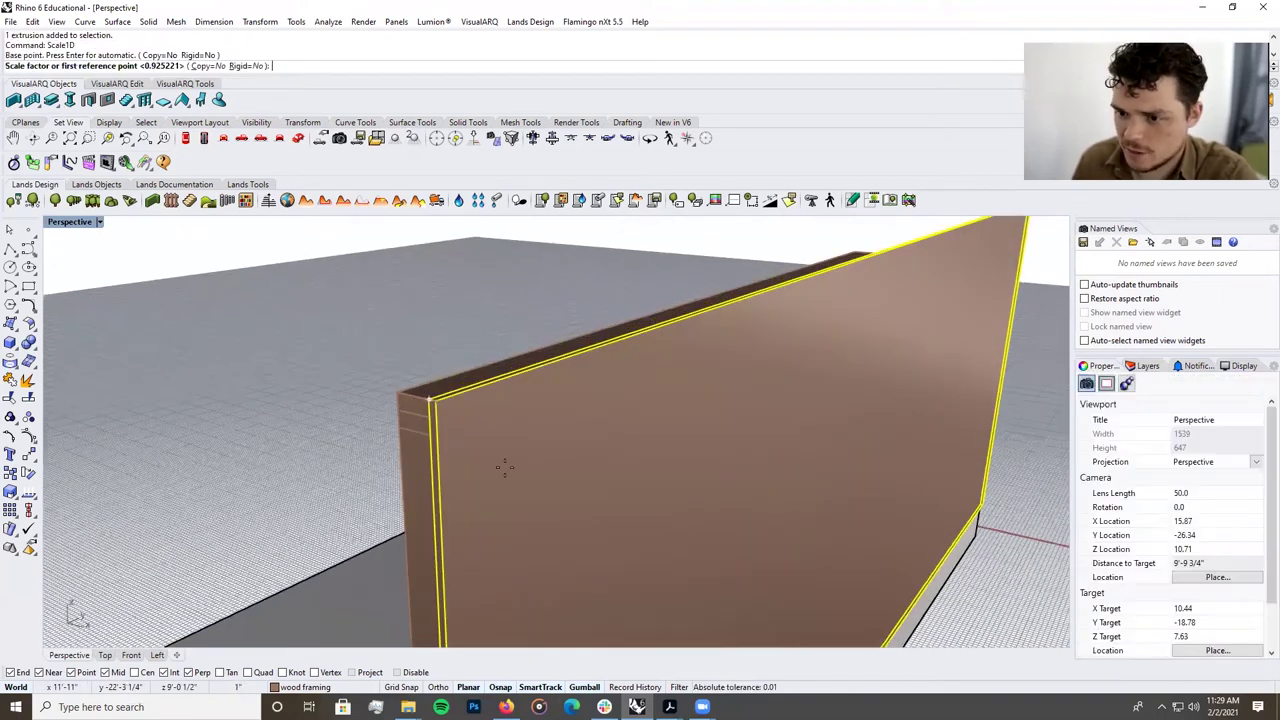
scroll(840, 294, up, 5)
click(840, 294)
scroll(840, 294, down, 2)
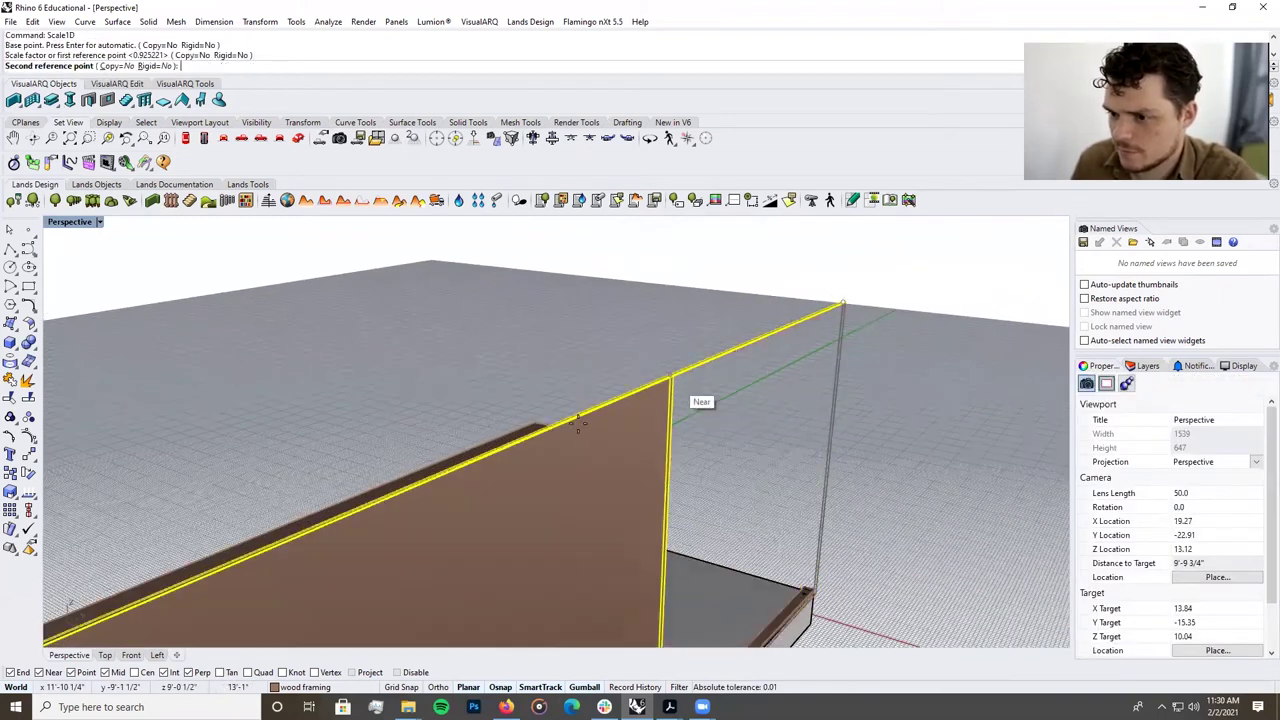
click(543, 428)
scroll(697, 374, down, 2)
scroll(700, 374, down, 5)
right_drag(619, 461, 657, 463)
click(657, 463)
Draw a rectangle on top of the bottom plate filling the second stud bay from the framed wall's open end.
scroll(537, 483, up, 5)
scroll(537, 490, up, 2)
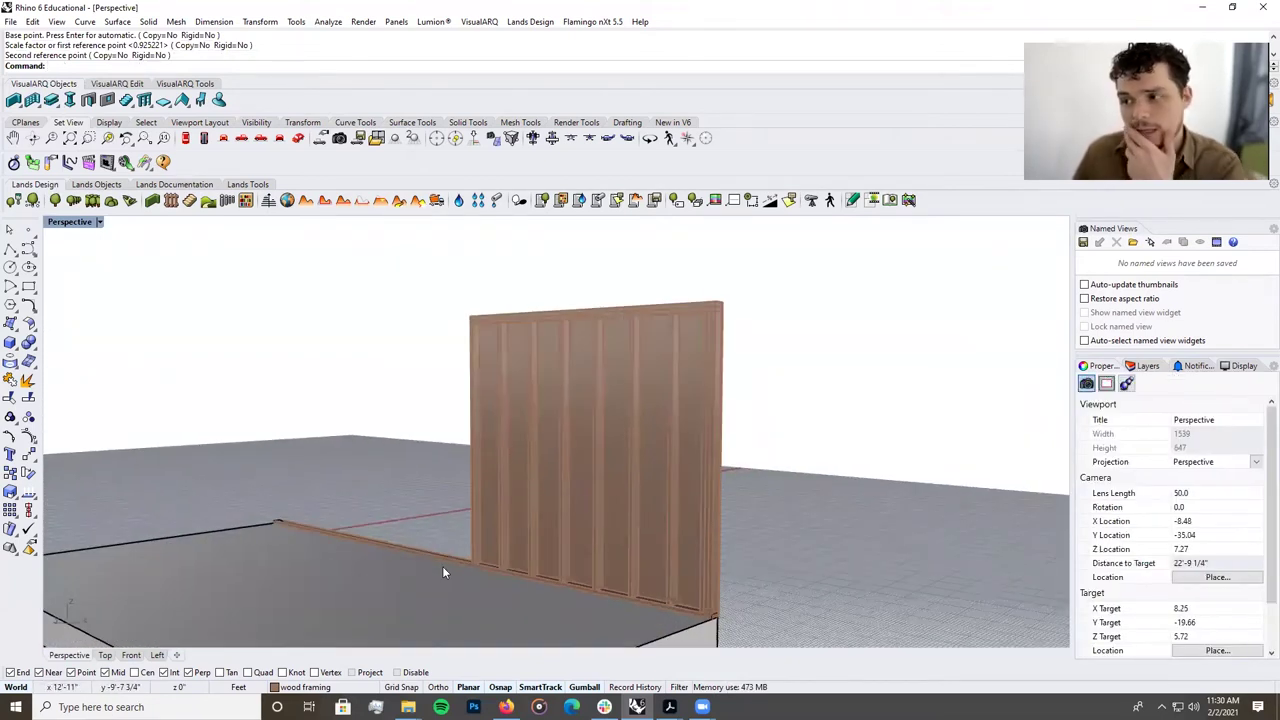
right_drag(484, 545, 500, 594)
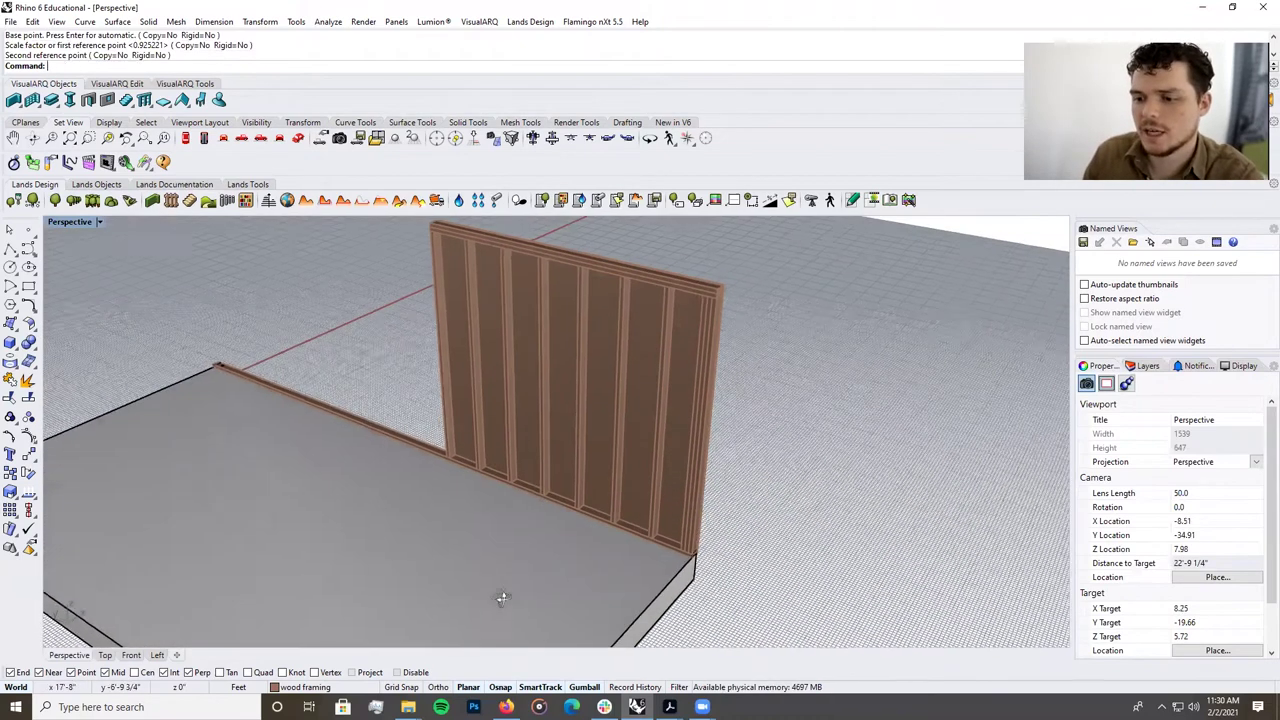
scroll(506, 505, up, 8)
click(29, 287)
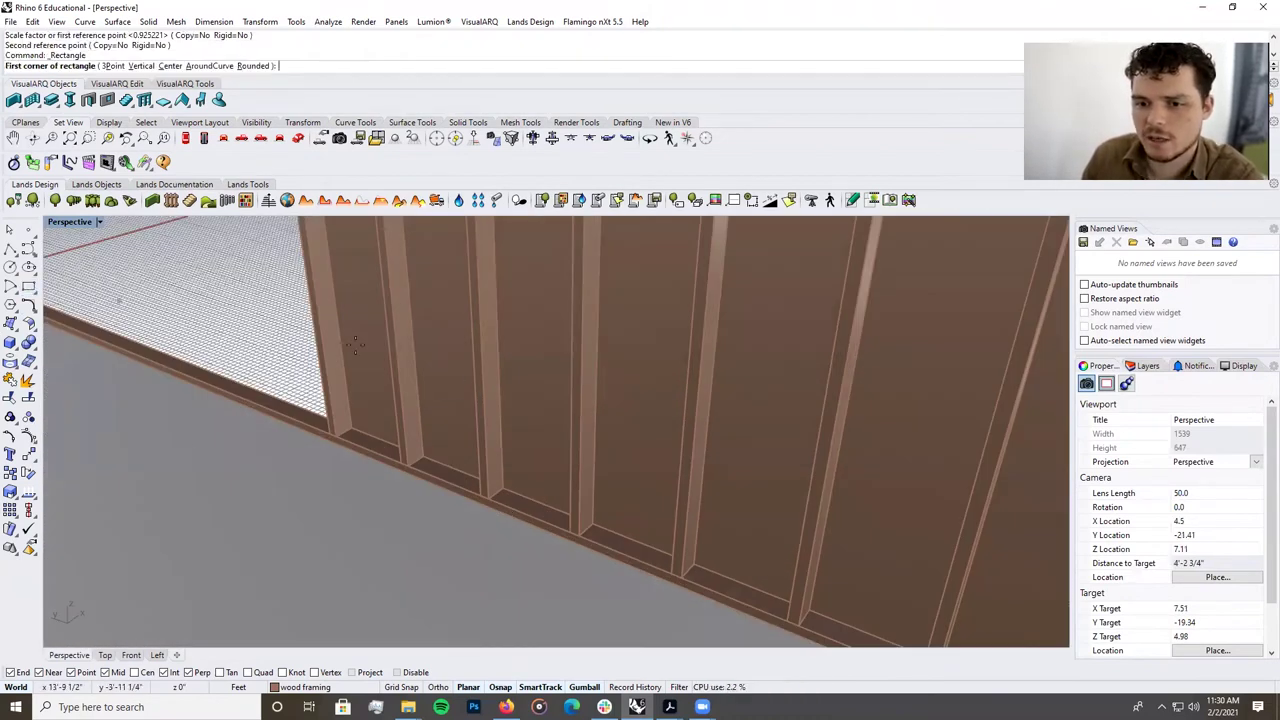
click(405, 467)
click(422, 458)
right_drag(470, 515, 400, 391)
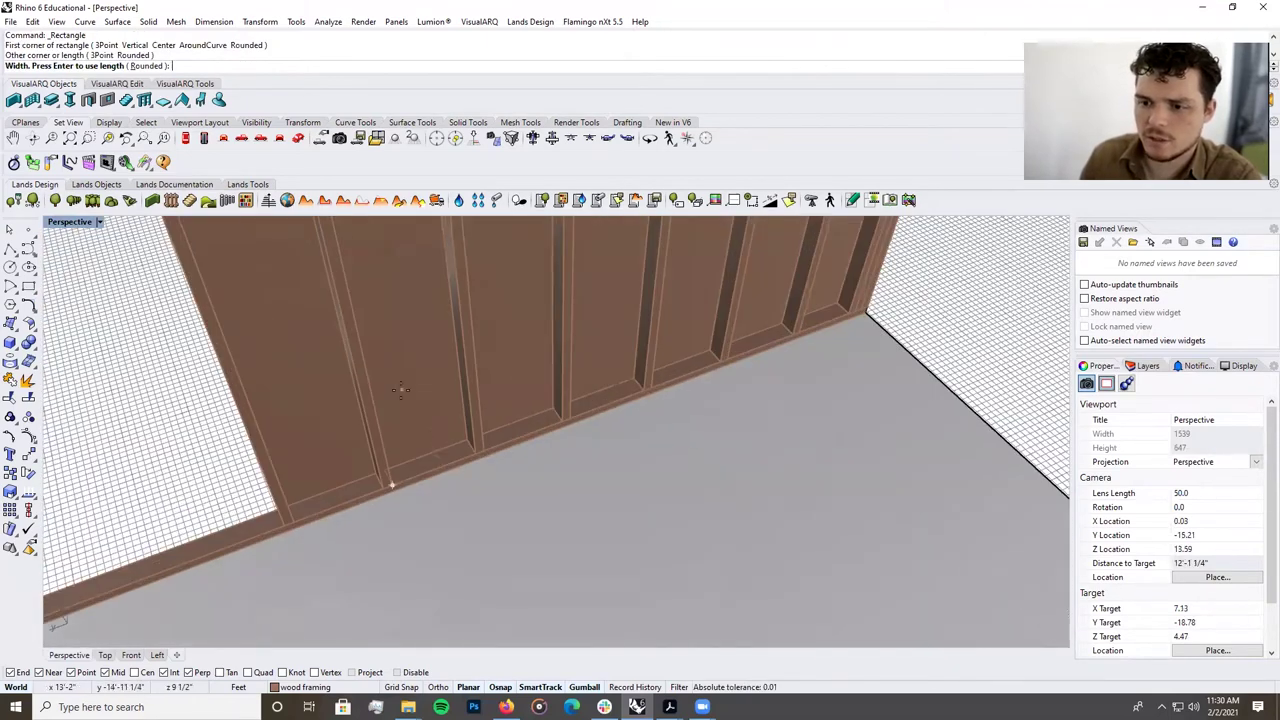
click(468, 444)
Extrude the stud-bay rectangle upward as a solid to the underside of the top plates, keeping the input curve.
click(464, 441)
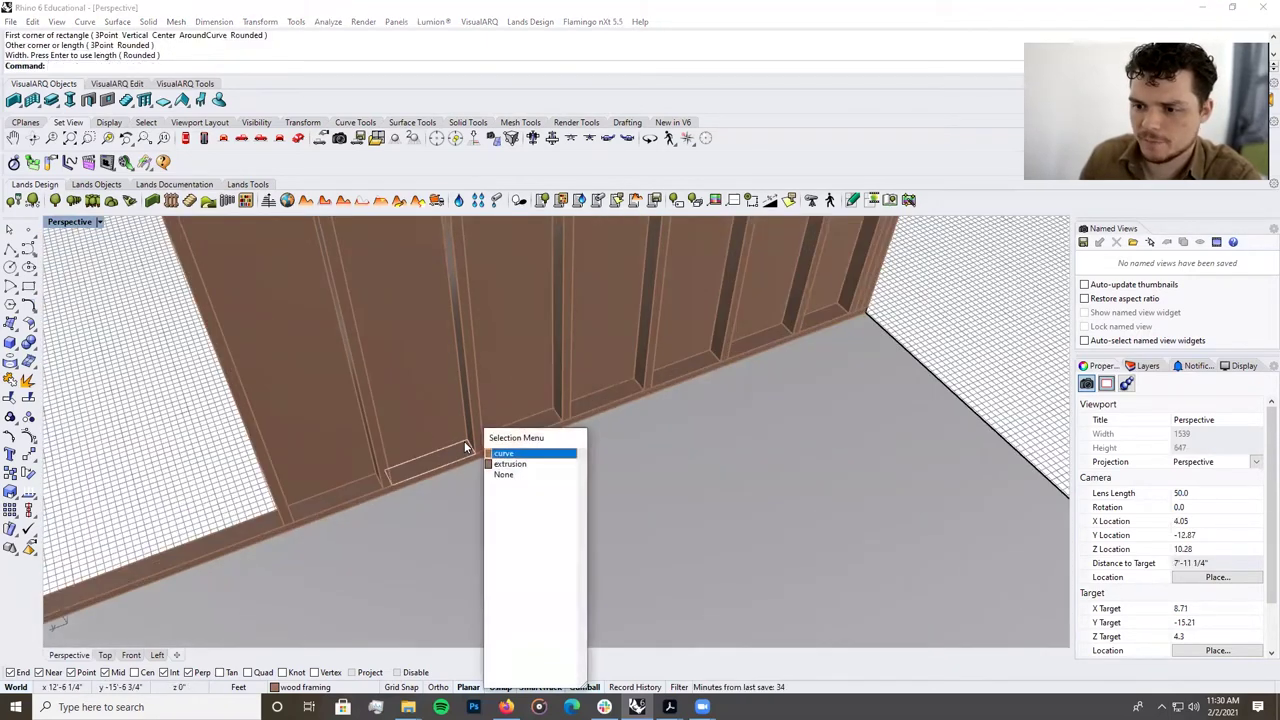
click(505, 452)
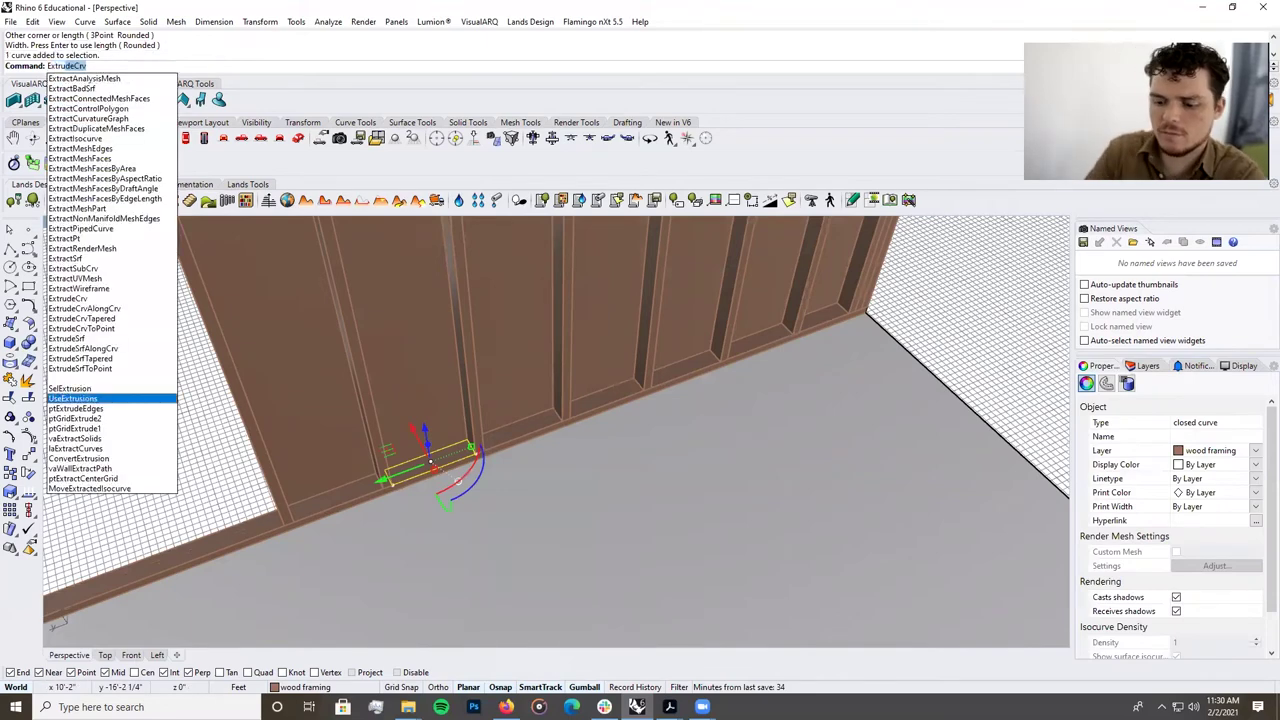
key(Return)
scroll(551, 612, down, 12)
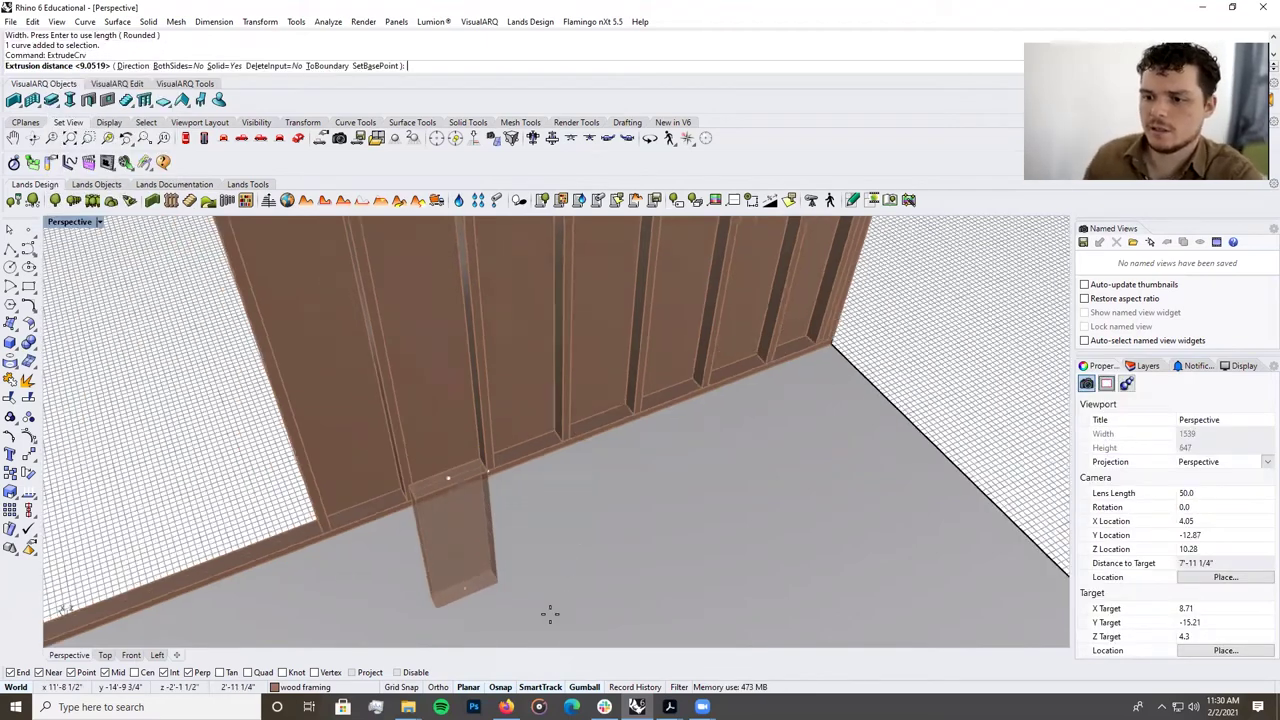
scroll(506, 402, up, 8)
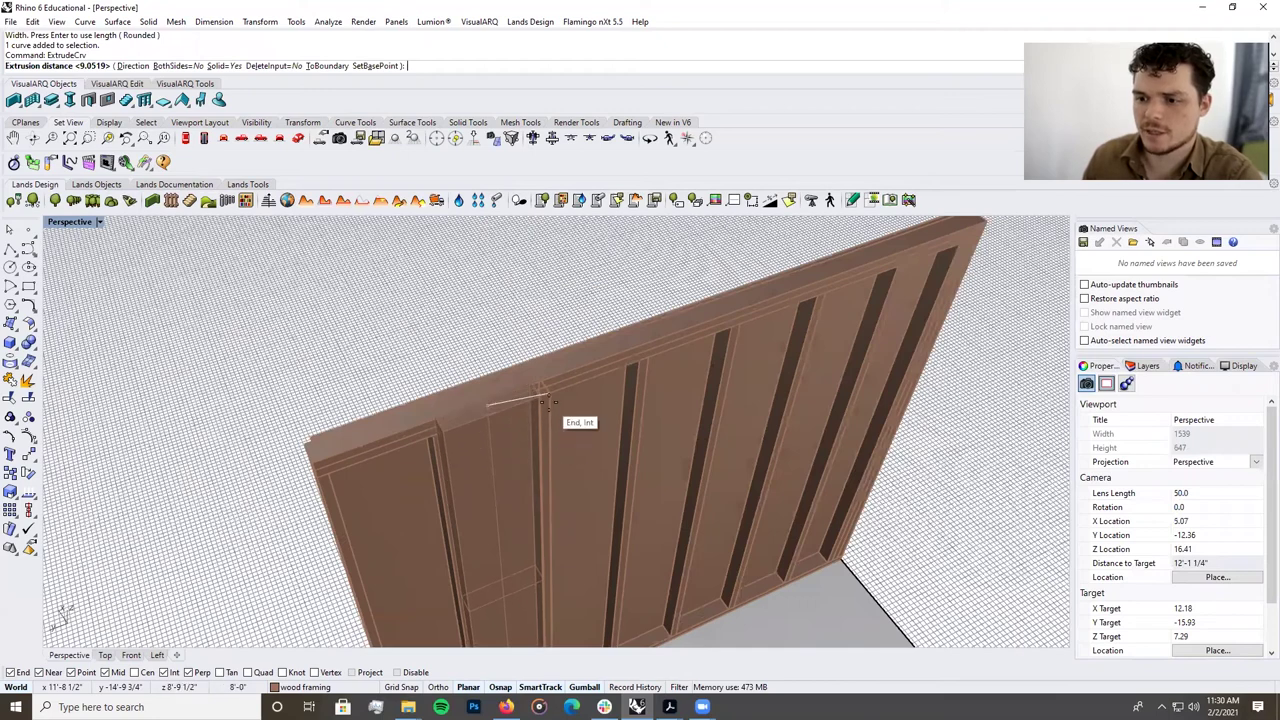
click(540, 430)
scroll(508, 447, down, 9)
right_drag(565, 477, 463, 464)
scroll(537, 485, up, 8)
scroll(538, 485, up, 2)
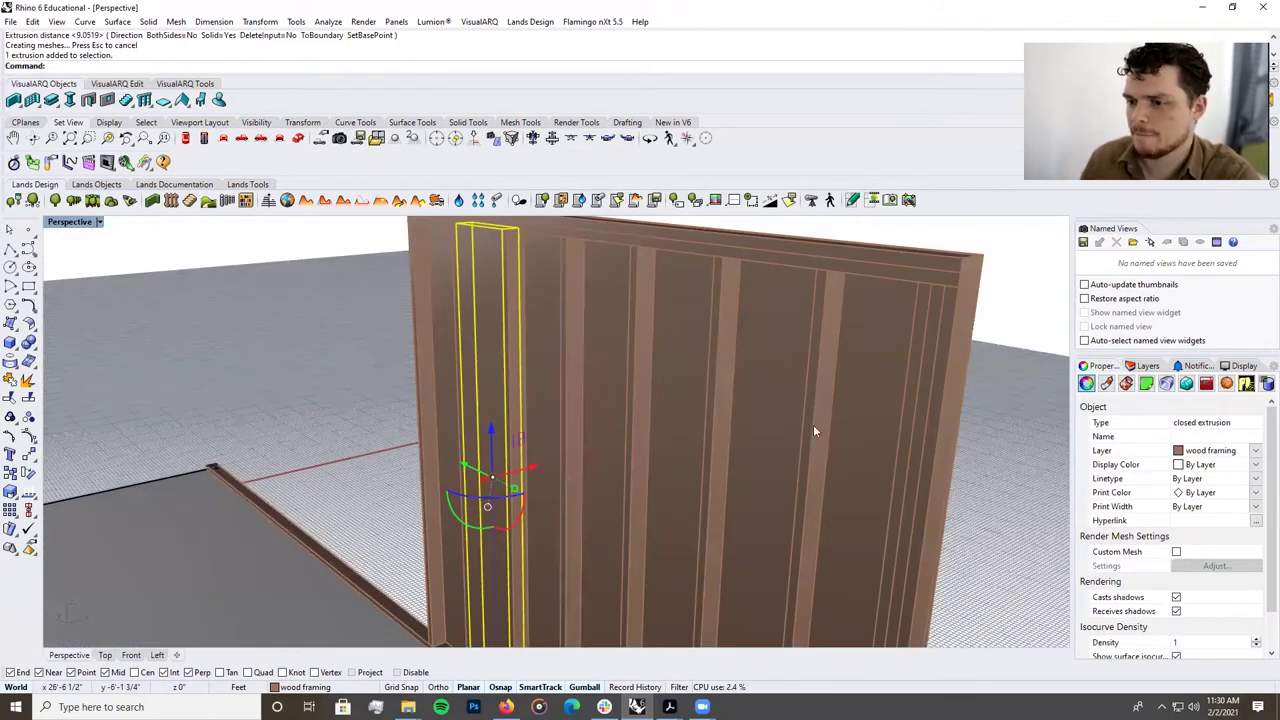
click(1106, 384)
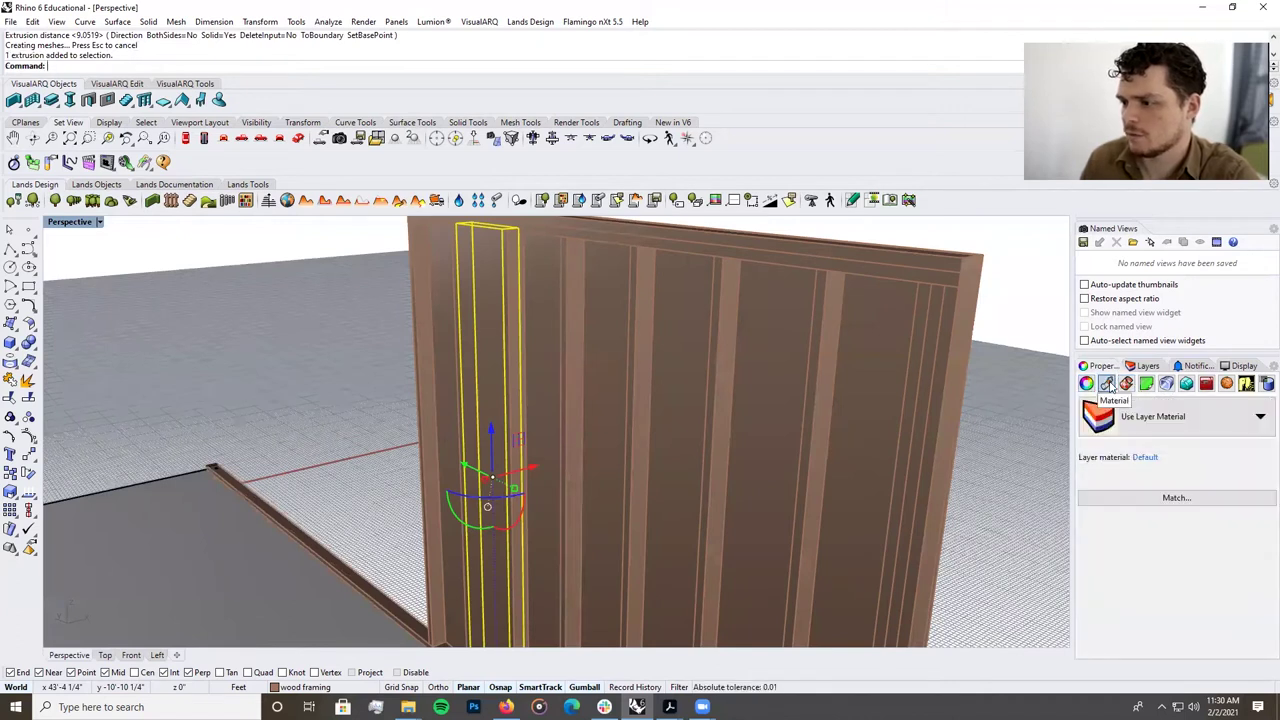
click(1177, 425)
click(1177, 424)
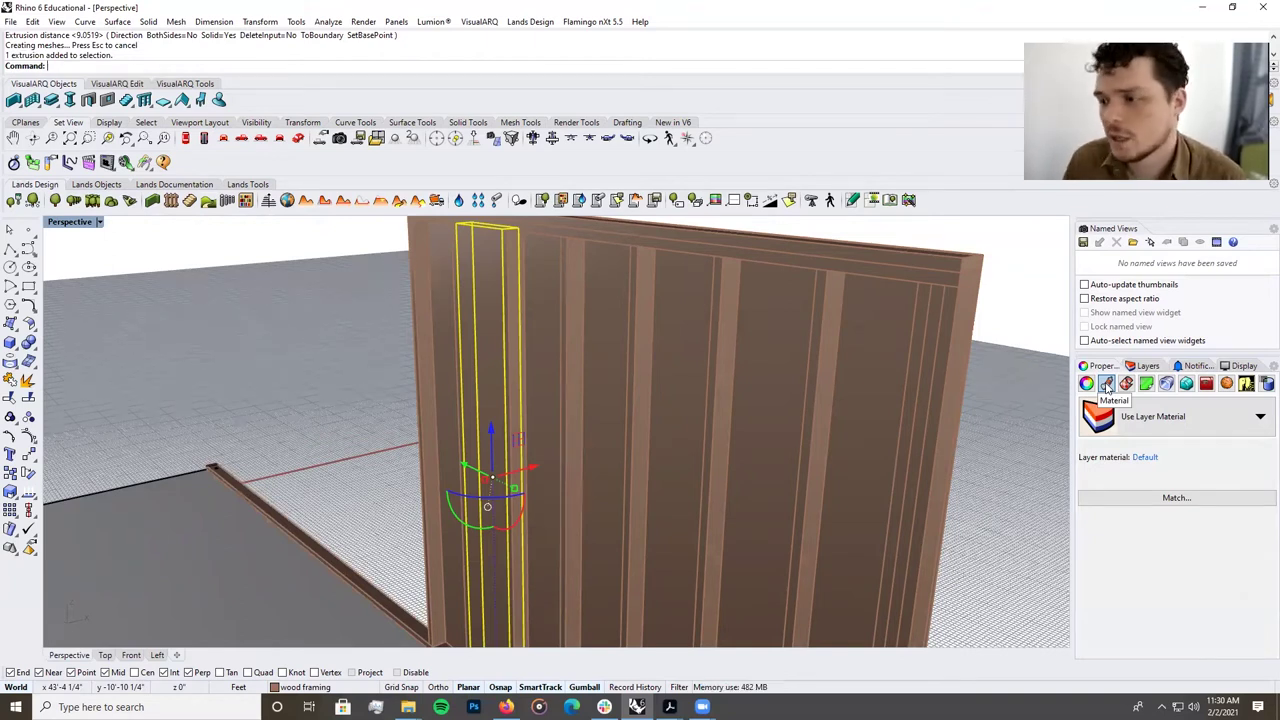
Add a new layer after the wood framing layer and enter insulation as its name.
click(1146, 367)
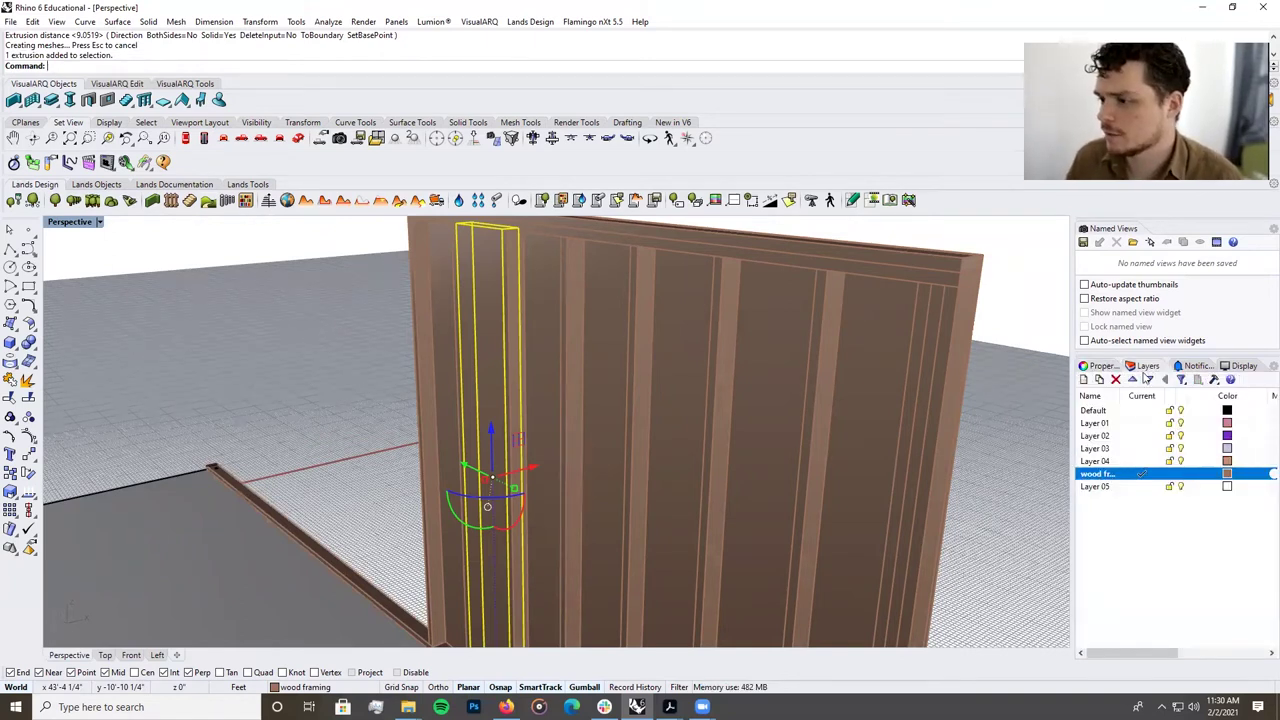
click(1084, 380)
text(cnsulation)
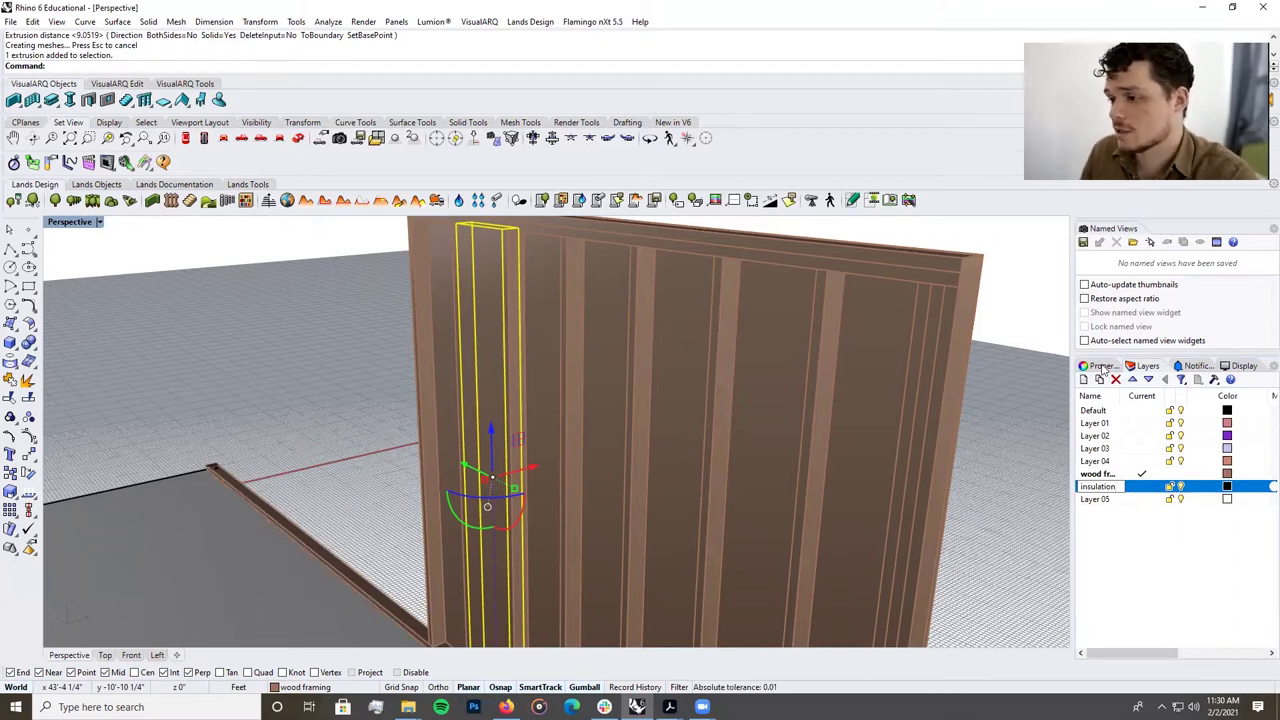
Assign the extruded block in the stud bay to the new Layer 06.
click(1103, 366)
click(1152, 417)
click(1150, 421)
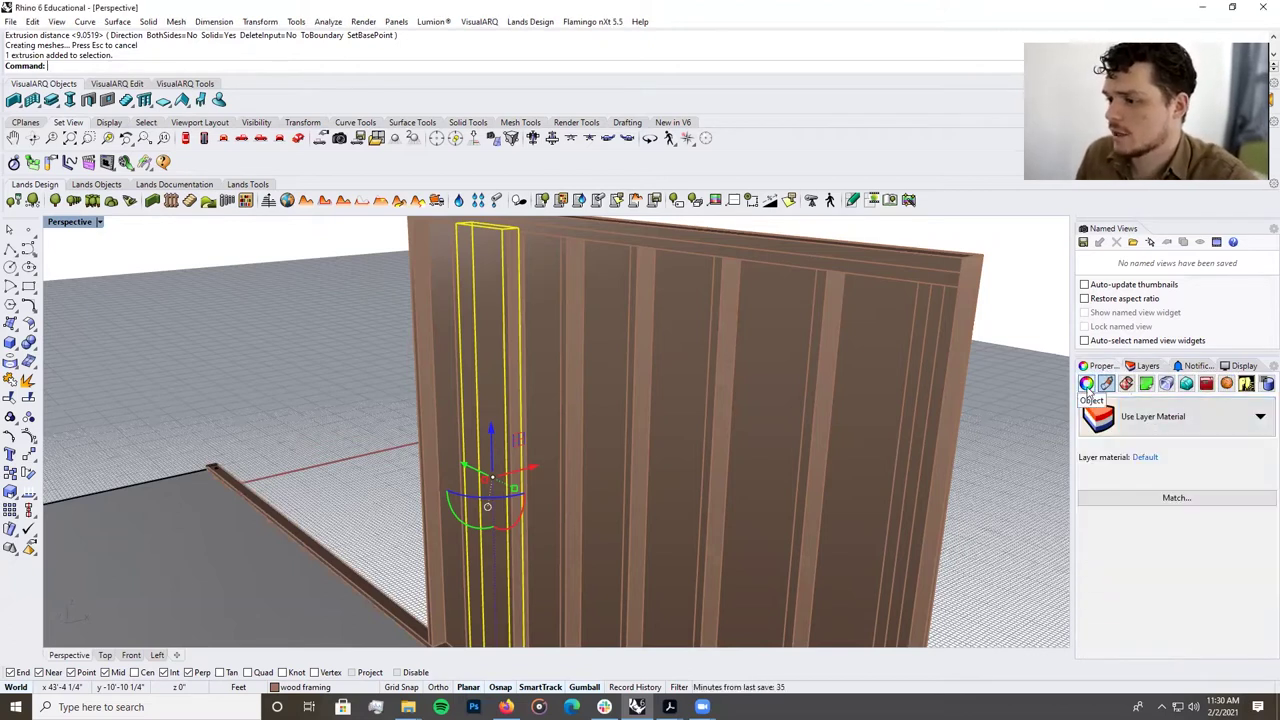
click(1087, 384)
click(1258, 453)
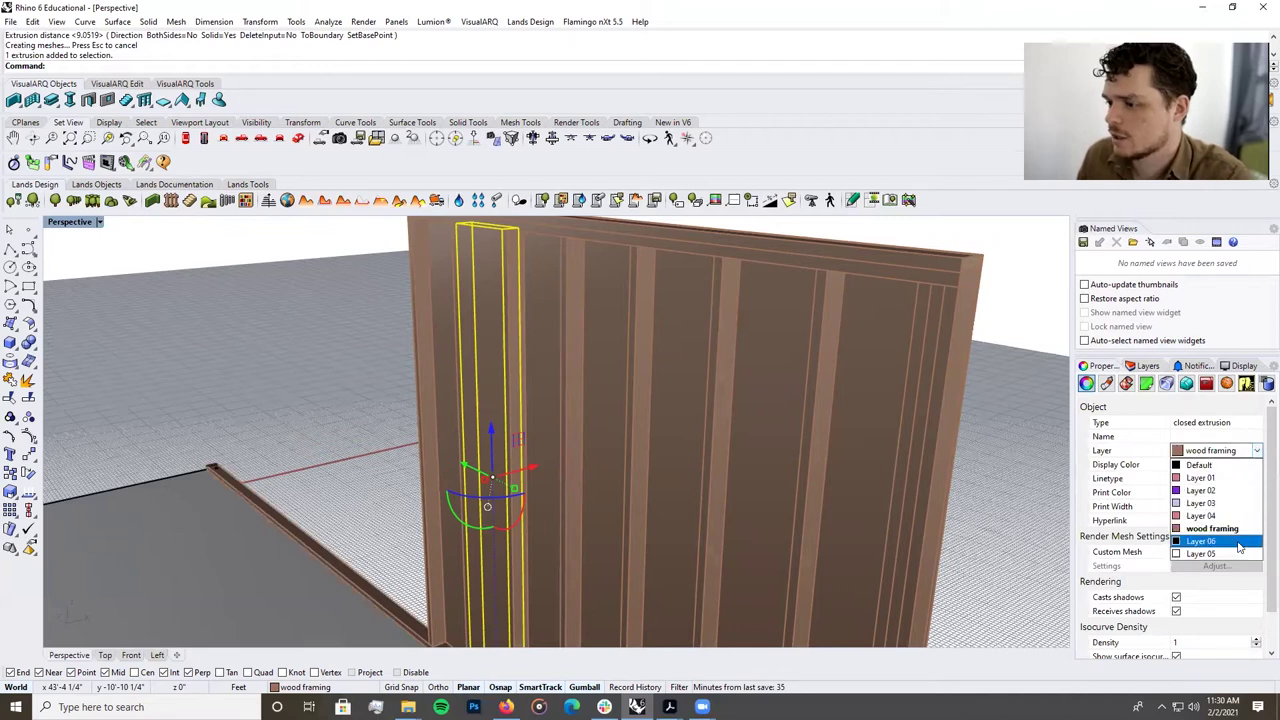
click(1205, 536)
Make Layer 06 the current layer and rename it insulation.
click(1106, 384)
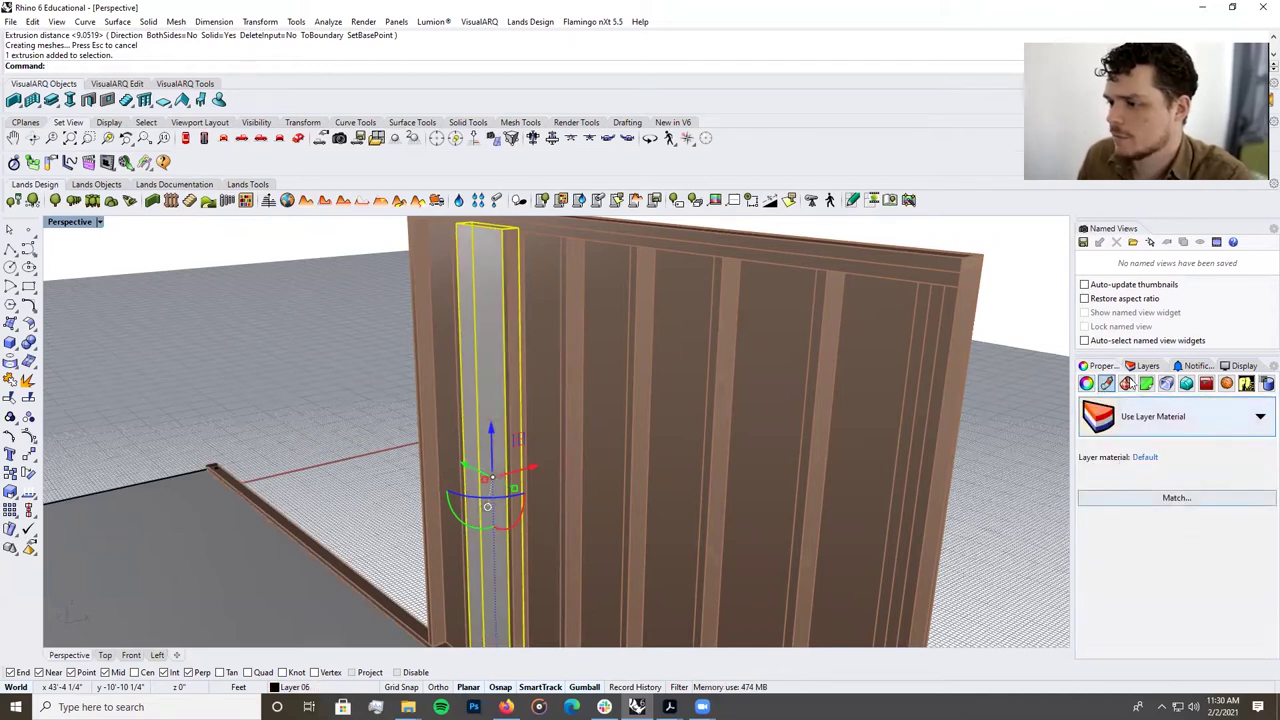
click(1147, 366)
click(1140, 488)
click(1106, 487)
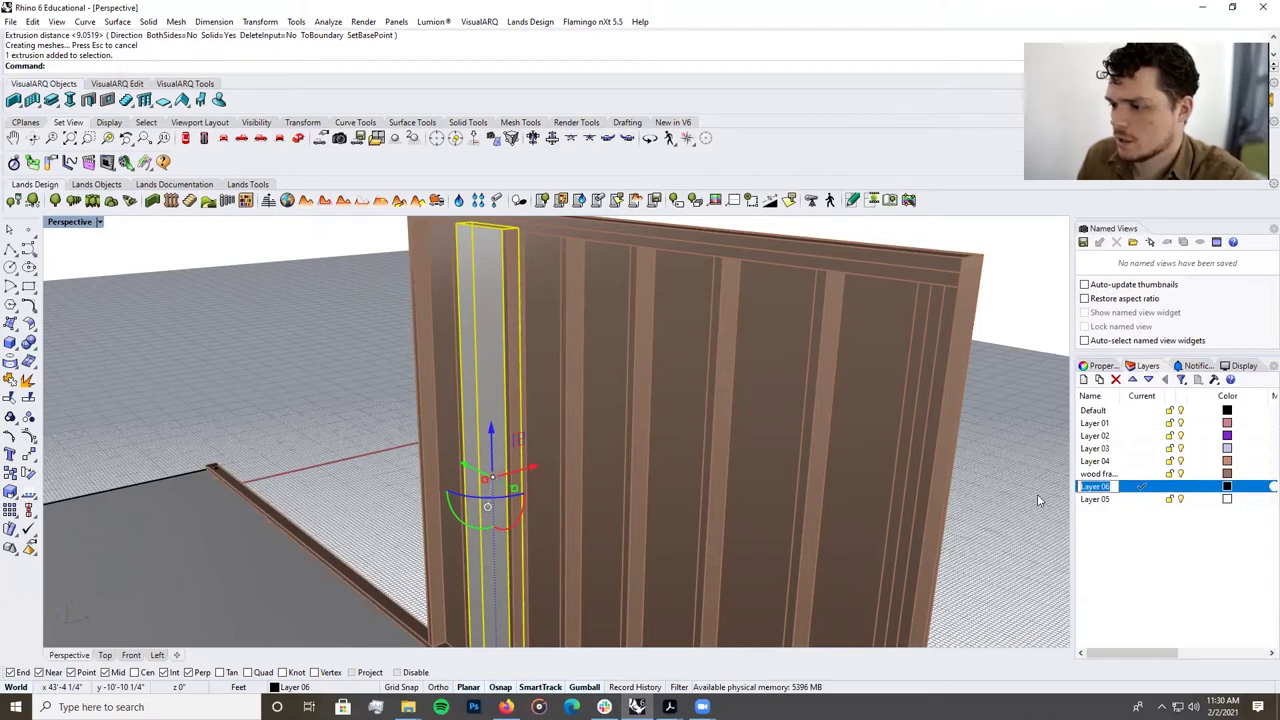
text(insul)
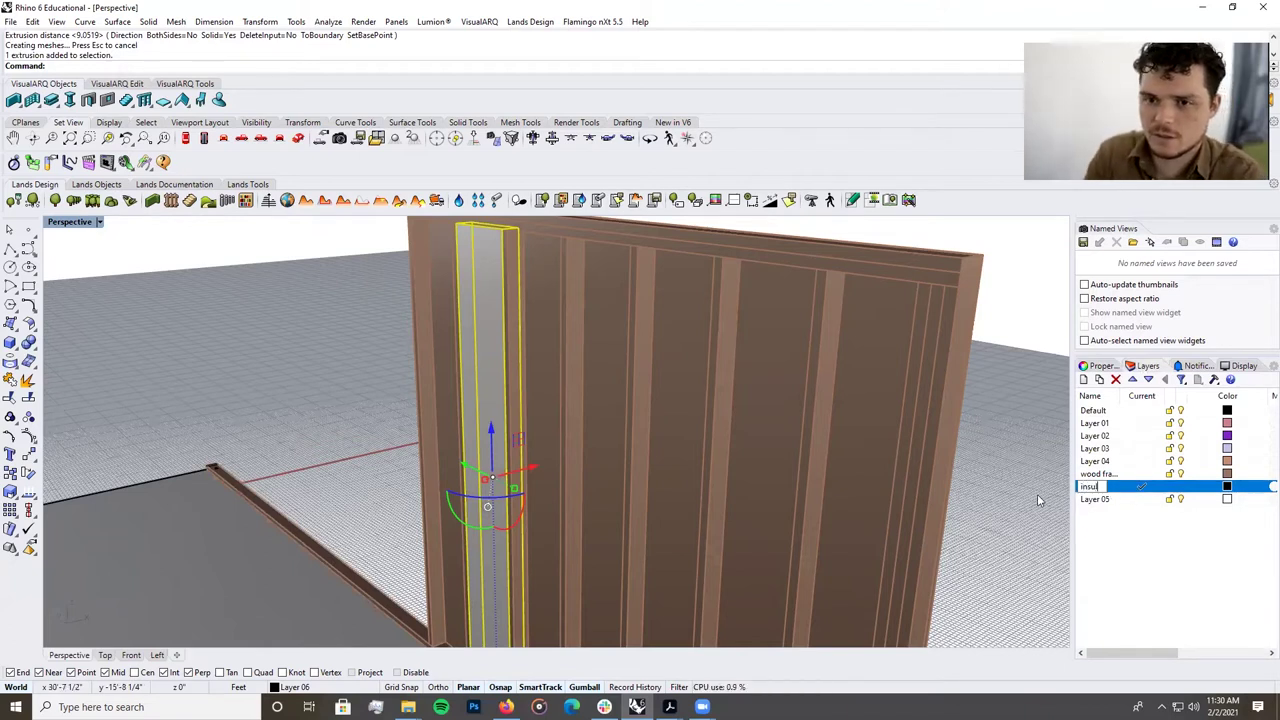
text(ation)
key(Return)
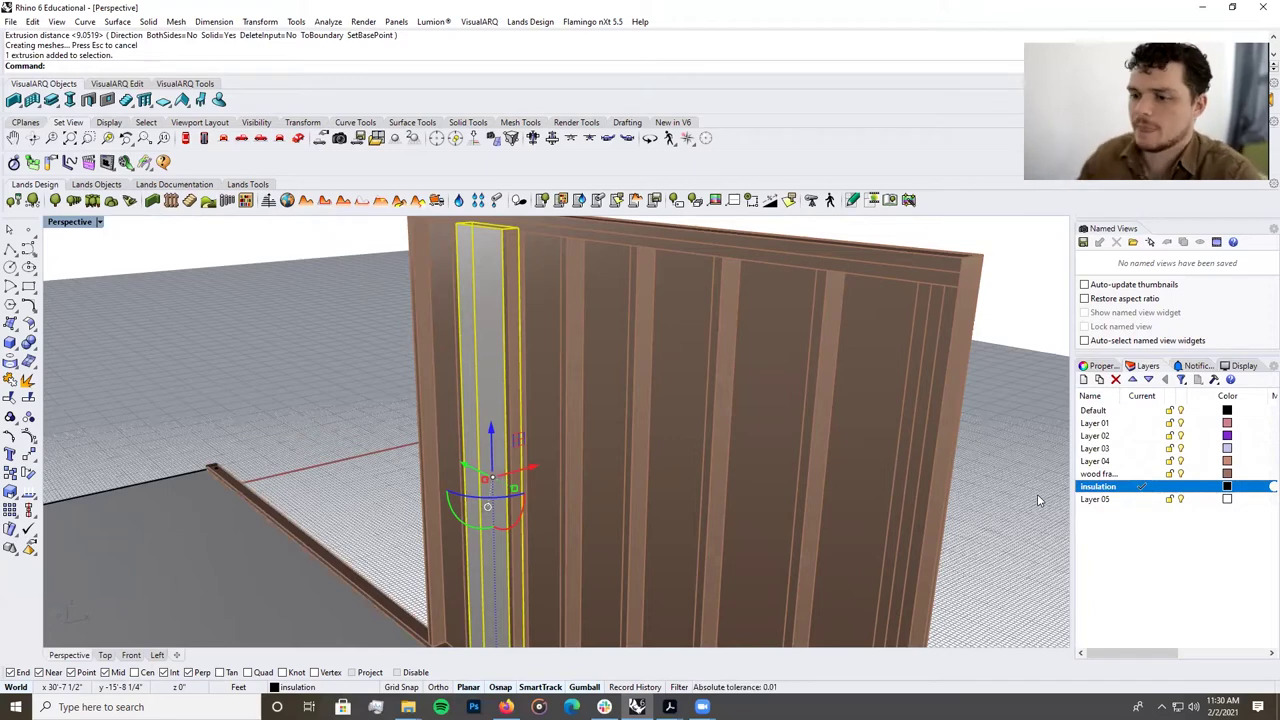
Deselect the insulation block and examine the wall from its inner and outer faces, selecting the exterior sheathing panel.
click(361, 324)
scroll(357, 326, down, 5)
right_drag(391, 366, 671, 414)
right_drag(820, 420, 603, 413)
click(603, 413)
click(860, 331)
scroll(862, 335, down, 3)
right_drag(864, 339, 801, 435)
scroll(801, 441, up, 5)
click(569, 379)
right_drag(737, 491, 708, 459)
scroll(645, 474, down, 4)
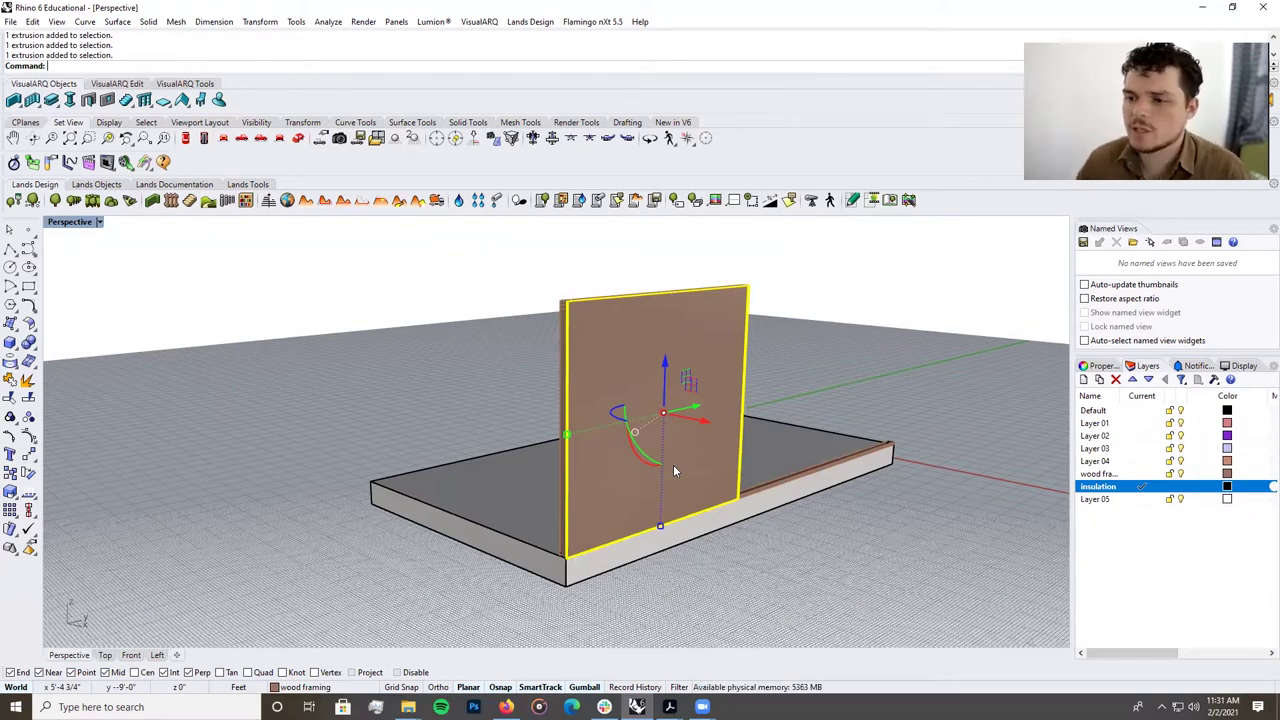
right_drag(663, 491, 660, 555)
scroll(624, 411, down, 3)
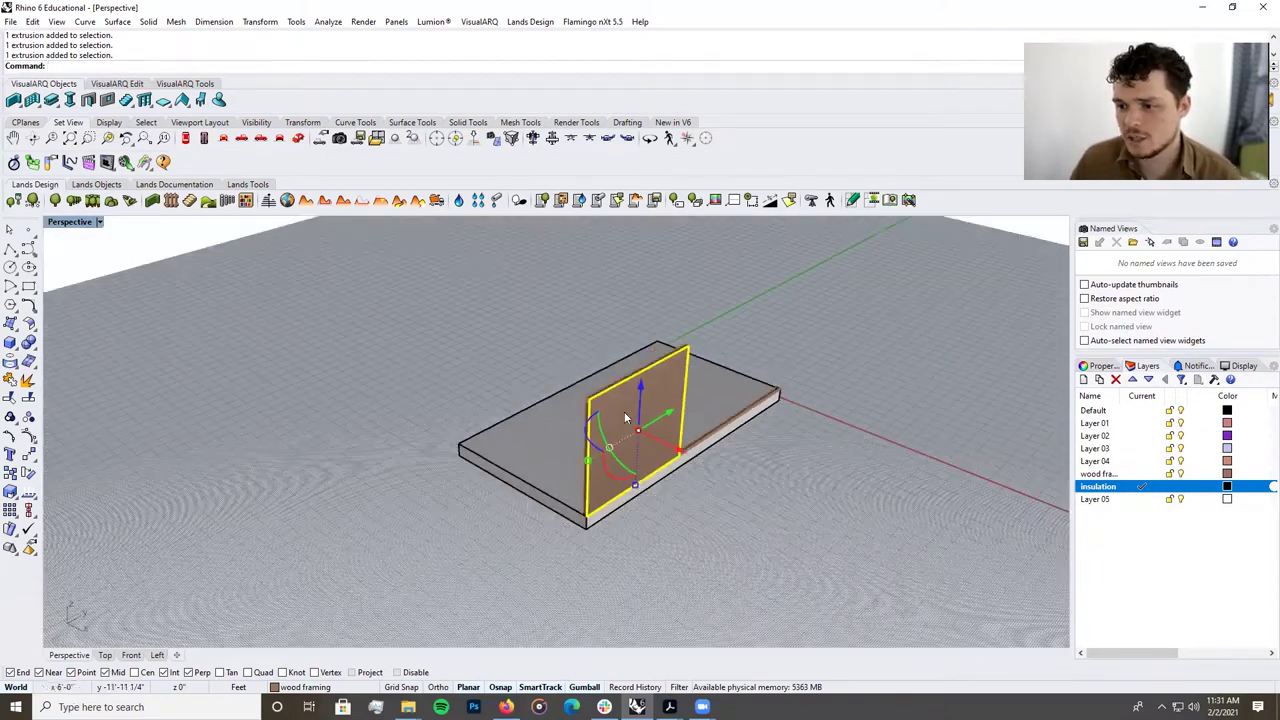
Examine the exterior sheathing panel at its upper corner and against the whole wall, and leave it deselected.
scroll(544, 378, up, 10)
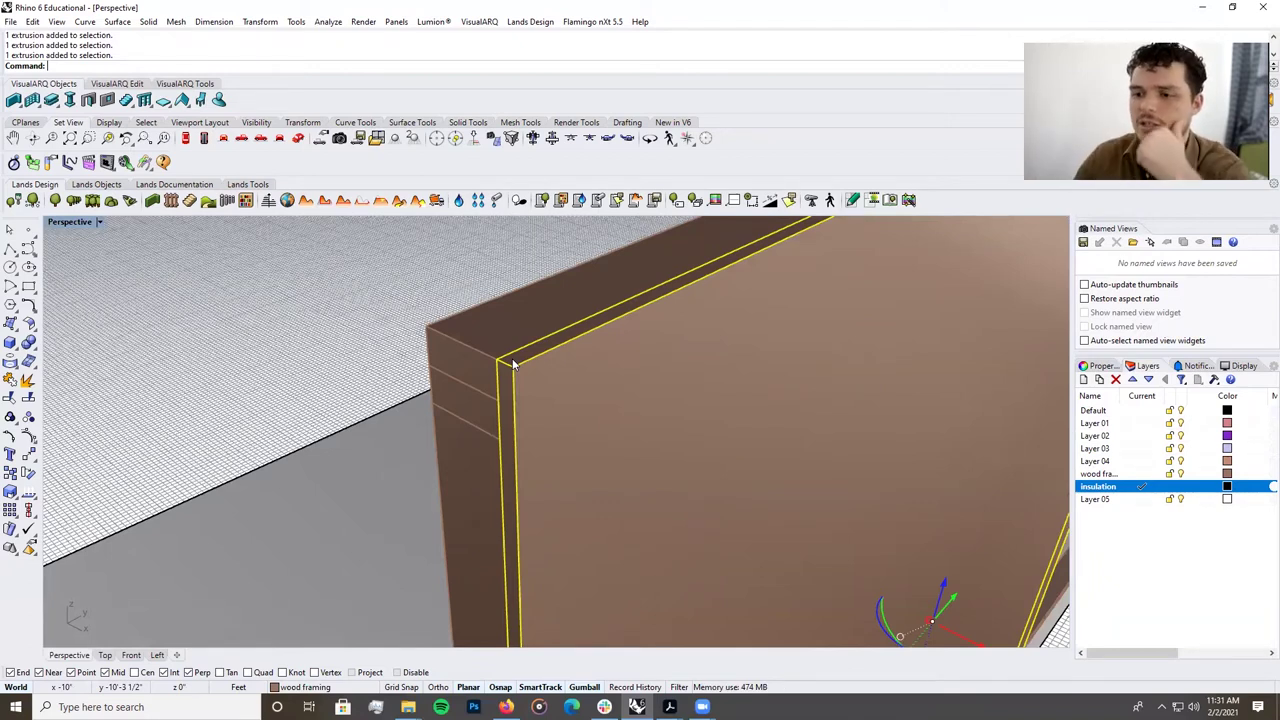
scroll(512, 365, down, 10)
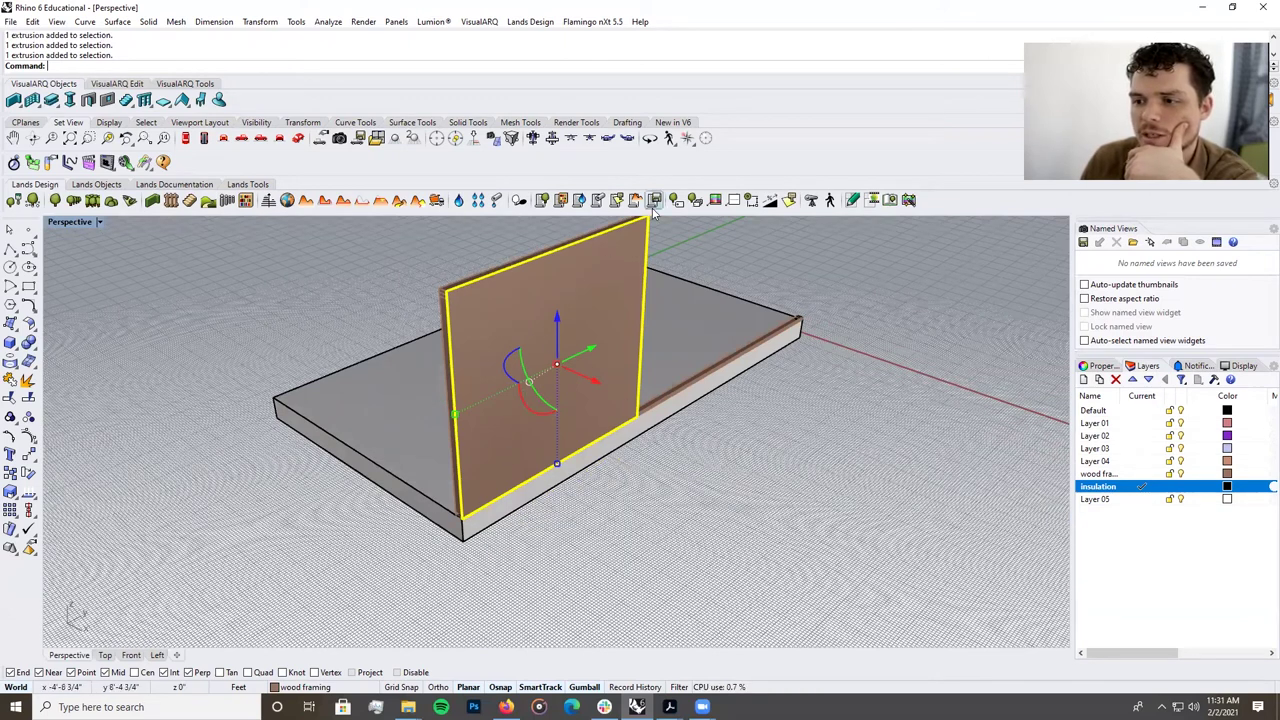
scroll(628, 473, down, 5)
scroll(645, 461, up, 3)
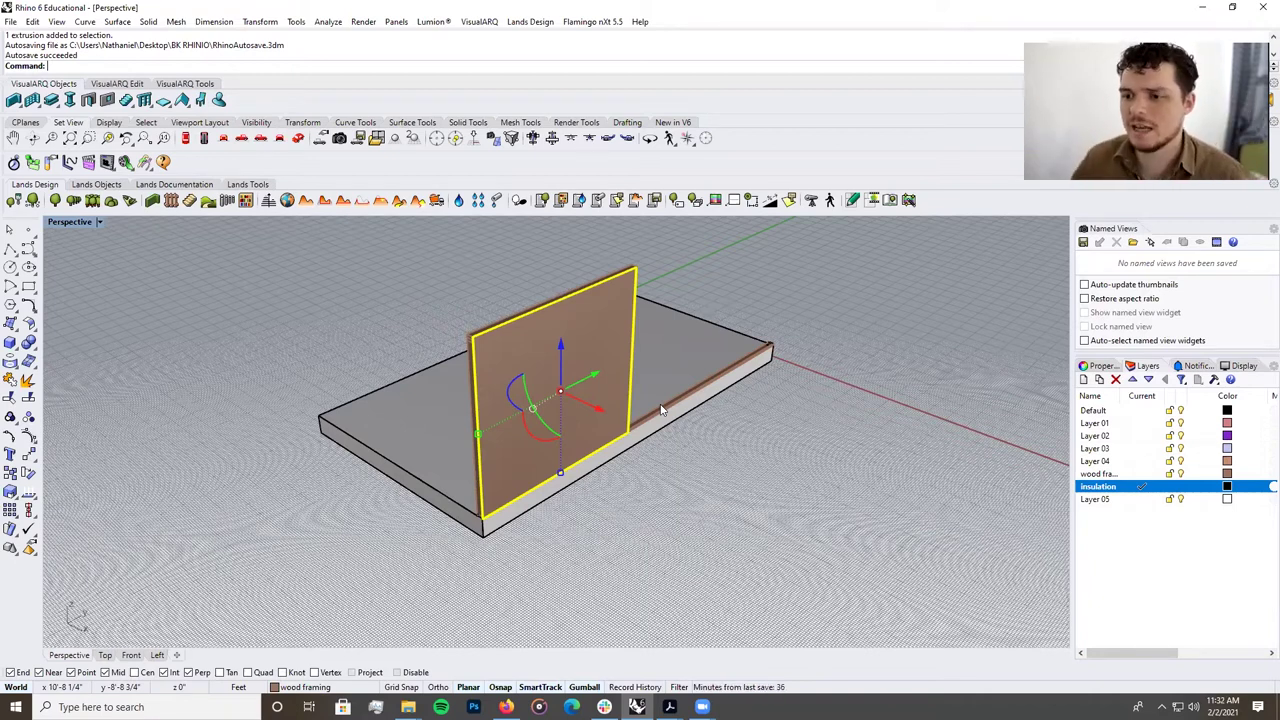
scroll(570, 378, up, 3)
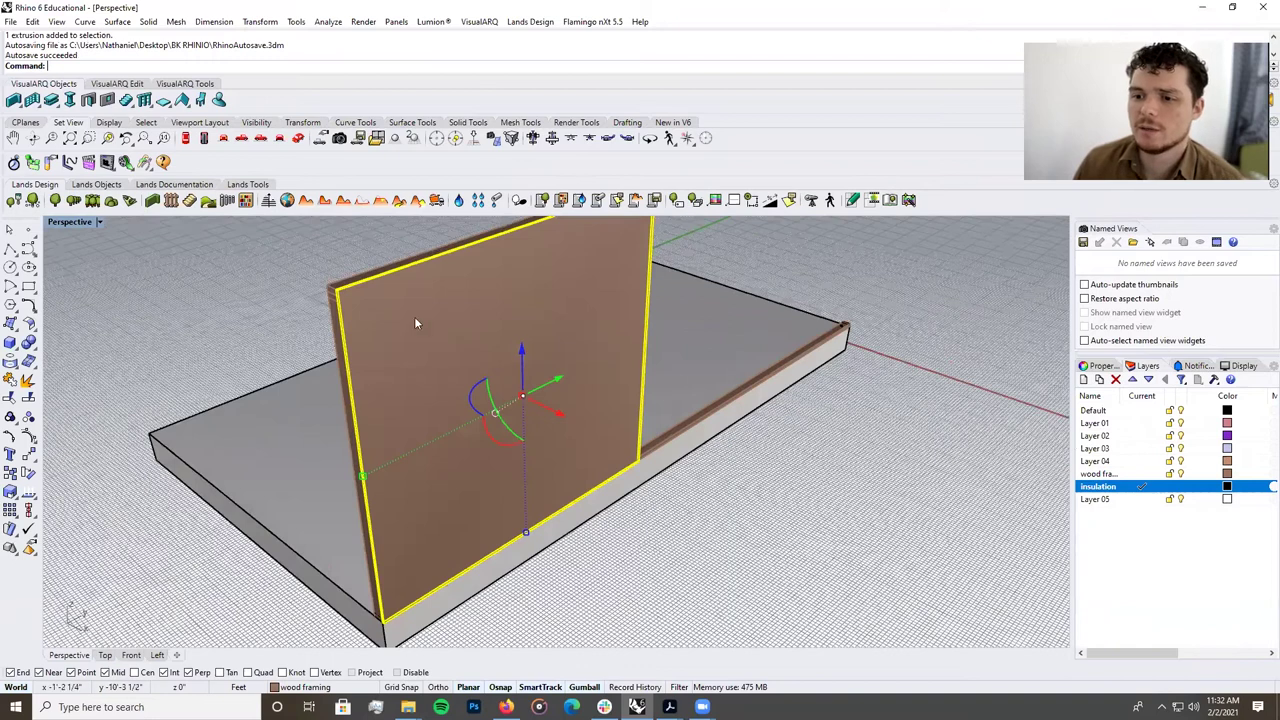
scroll(630, 485, down, 3)
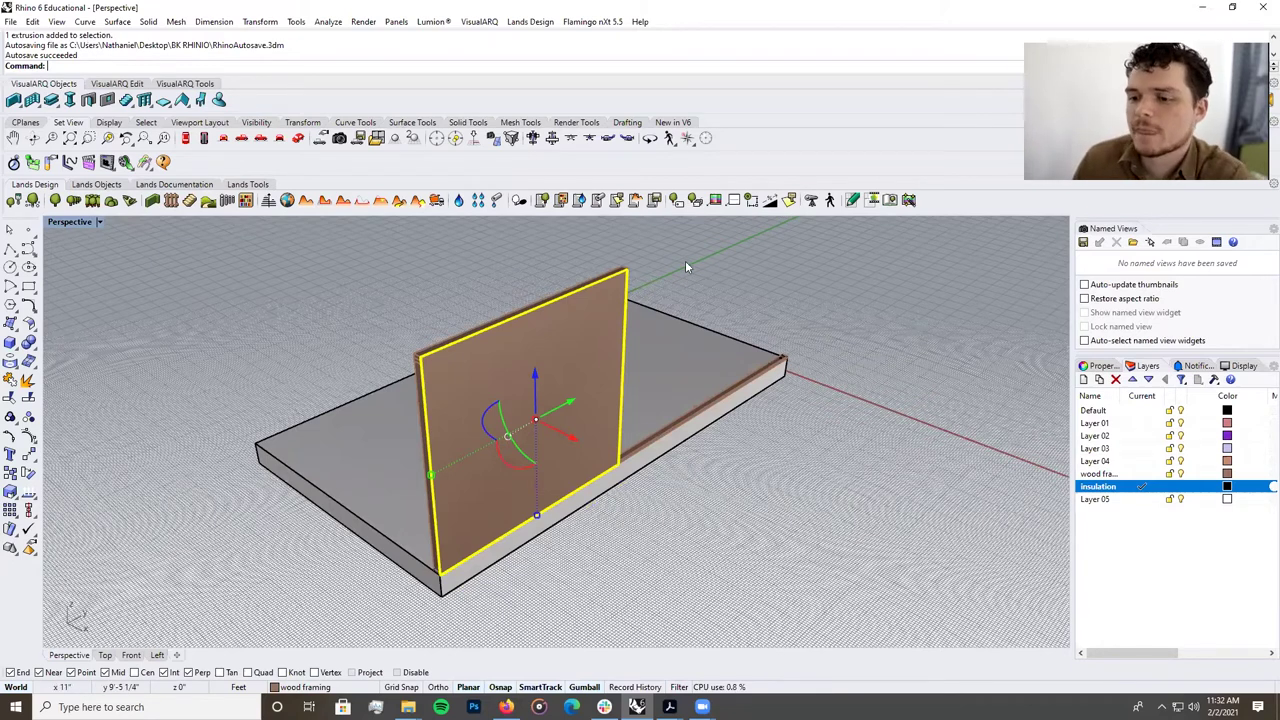
click(750, 312)
scroll(721, 336, down, 5)
right_drag(673, 452, 629, 412)
scroll(629, 412, up, 5)
click(629, 413)
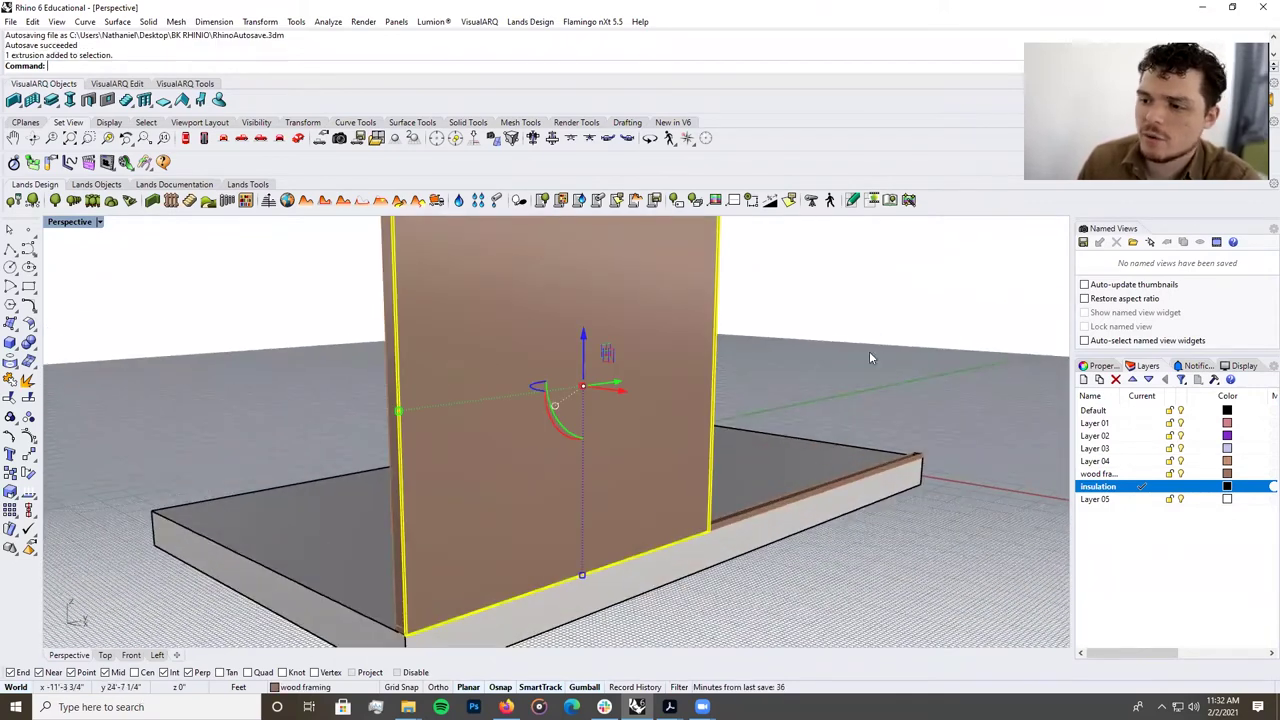
click(869, 352)
scroll(718, 398, down, 5)
right_drag(718, 400, 720, 431)
right_drag(601, 467, 657, 386)
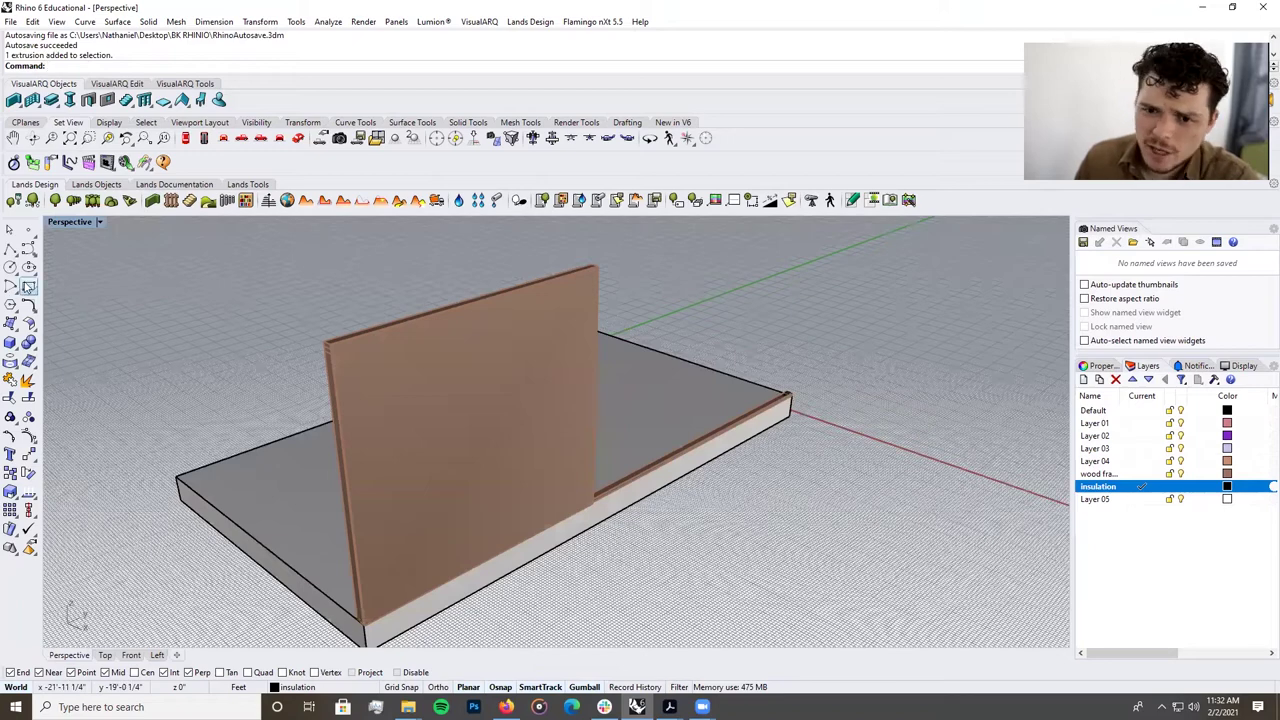
Examine the framing and sheathing layers at the wall's upper end corner and outer face, and clear the selection.
right_drag(240, 387, 302, 391)
scroll(330, 366, up, 8)
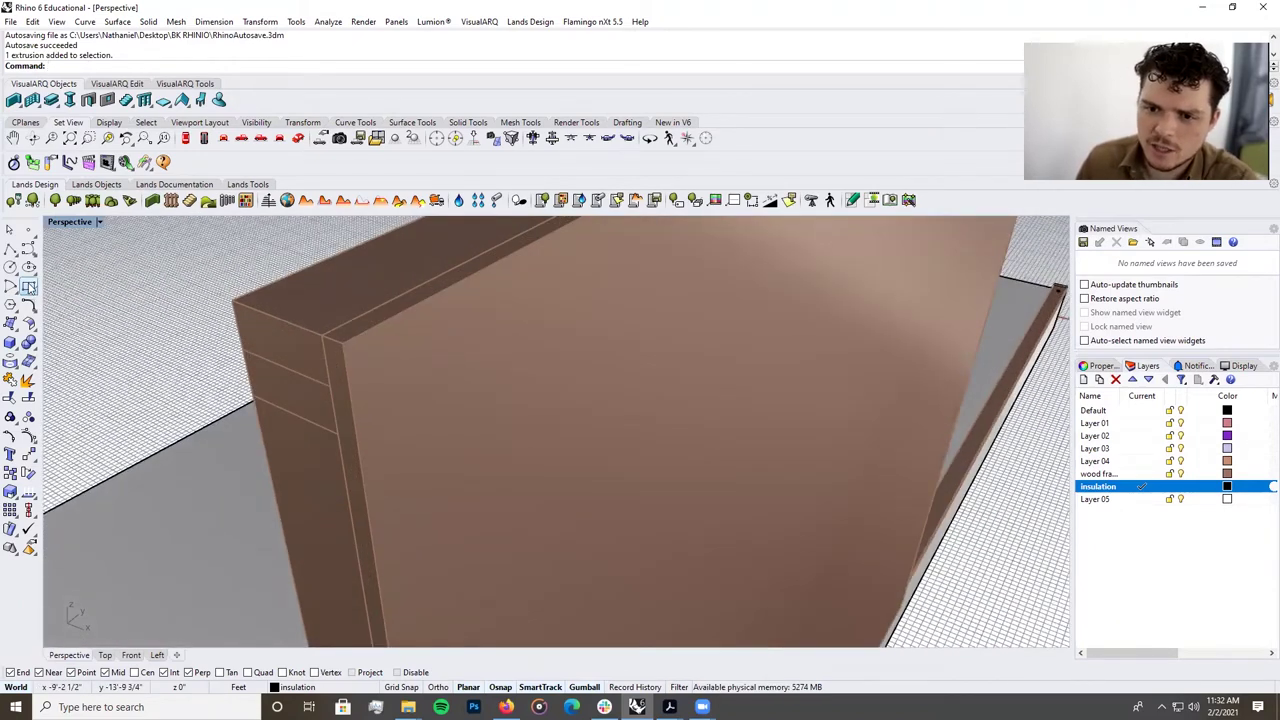
click(428, 354)
scroll(428, 354, down, 5)
scroll(241, 285, down, 5)
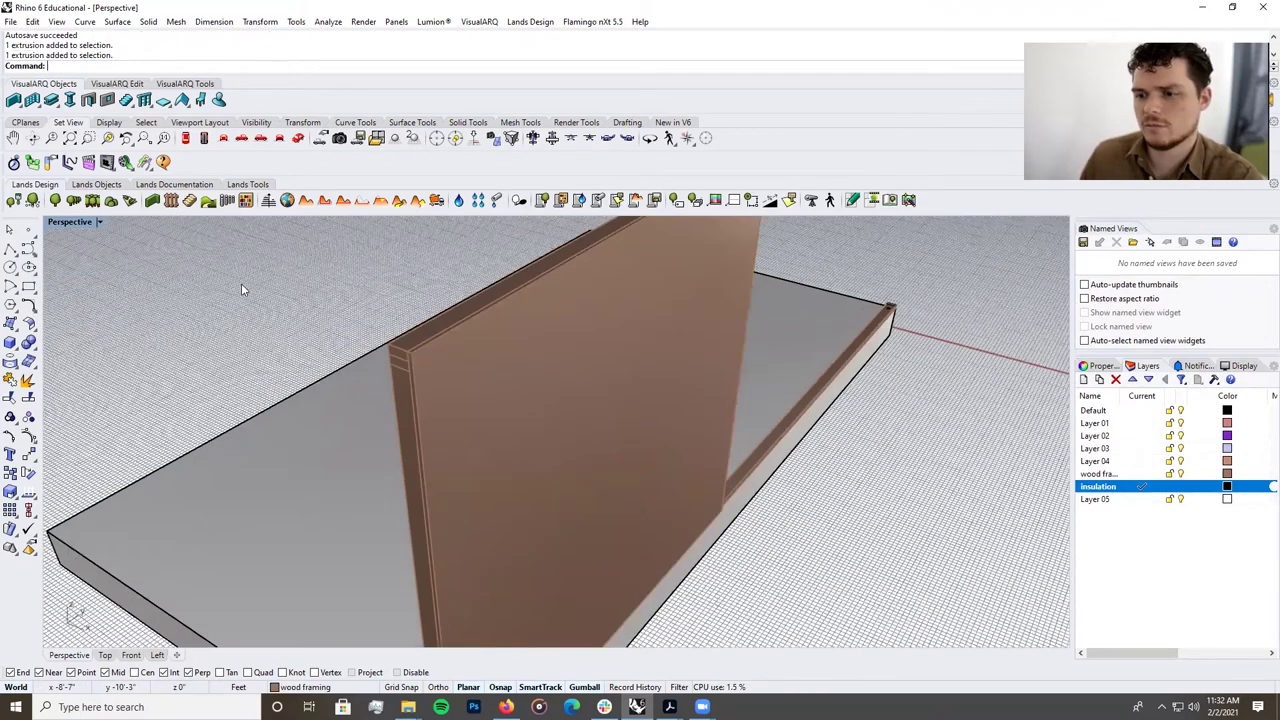
click(346, 318)
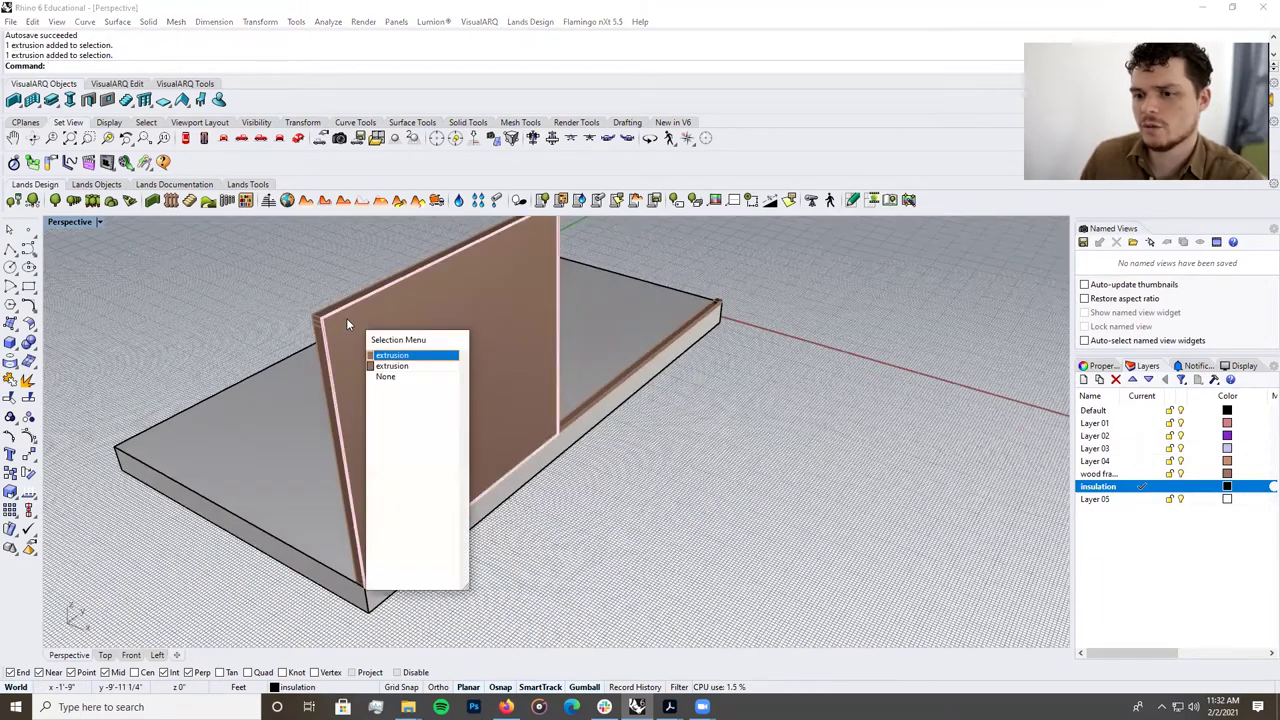
click(392, 366)
click(817, 297)
scroll(838, 302, down, 7)
right_drag(808, 436, 811, 409)
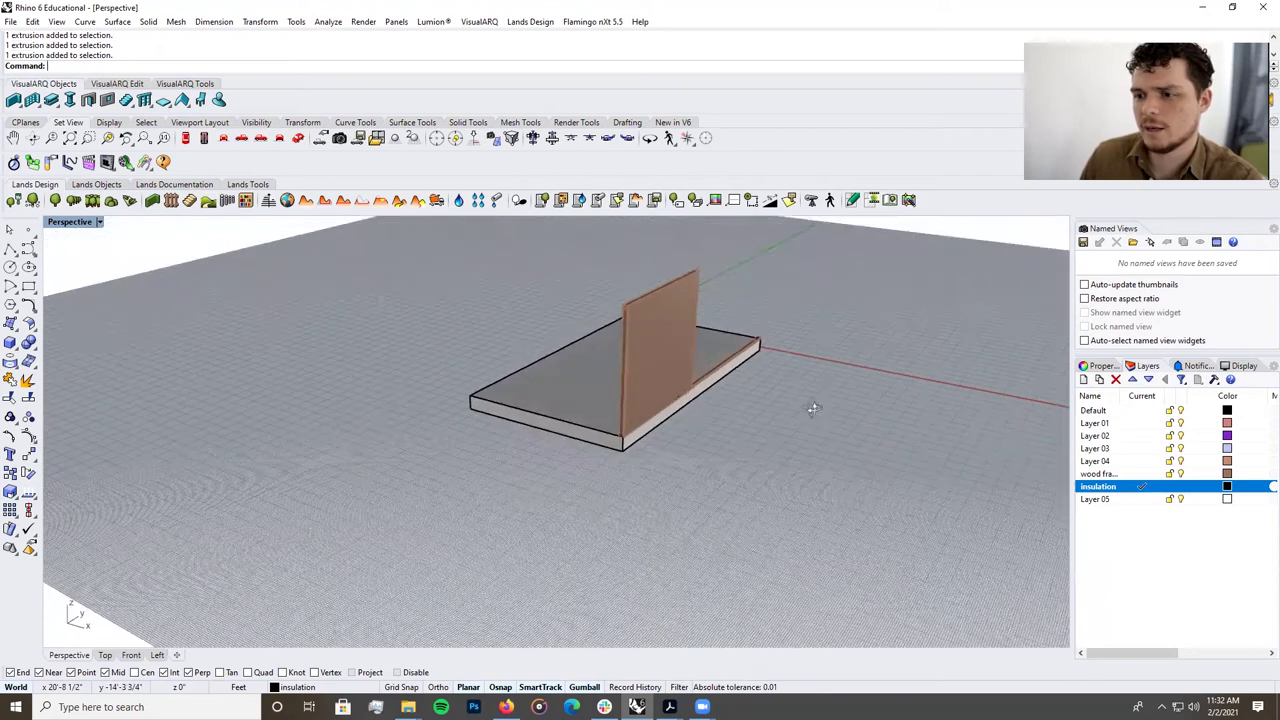
scroll(811, 377, up, 7)
right_drag(700, 464, 661, 471)
scroll(660, 470, down, 5)
scroll(524, 504, up, 4)
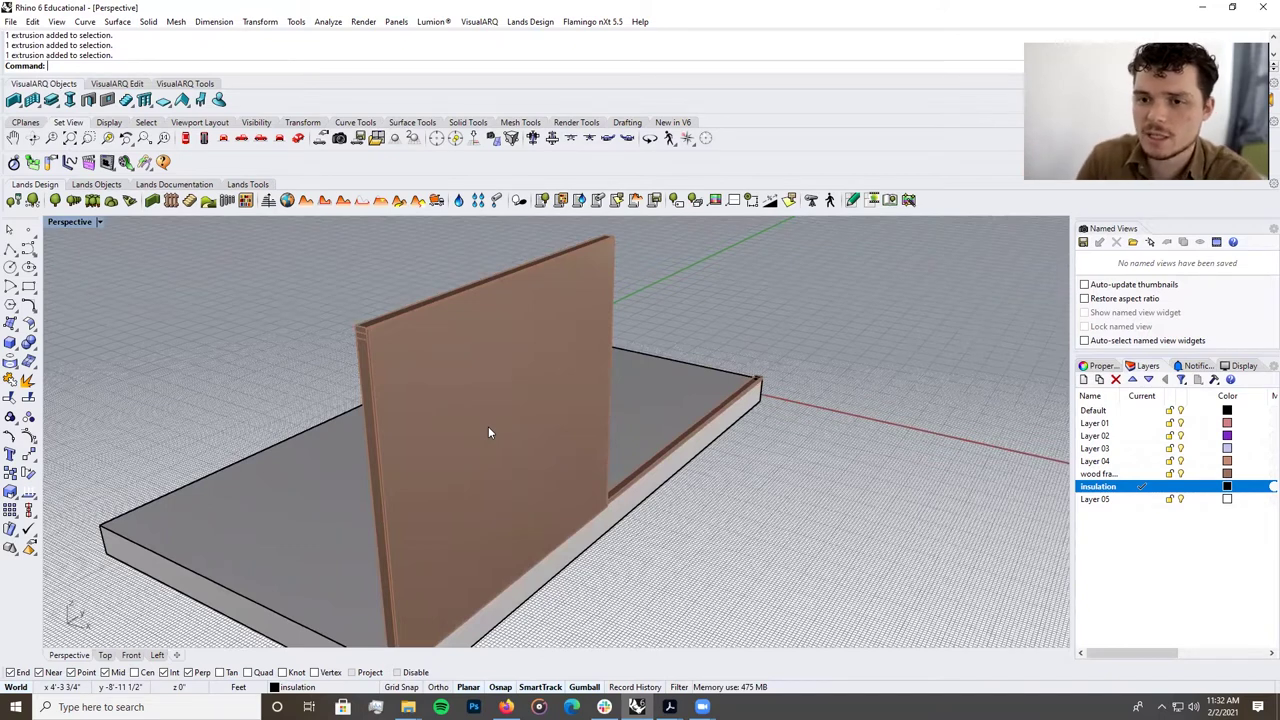
Extract a copy of the sheathing's outer face with ExtractSrf, using Copy=Yes.
text(extractsrf)
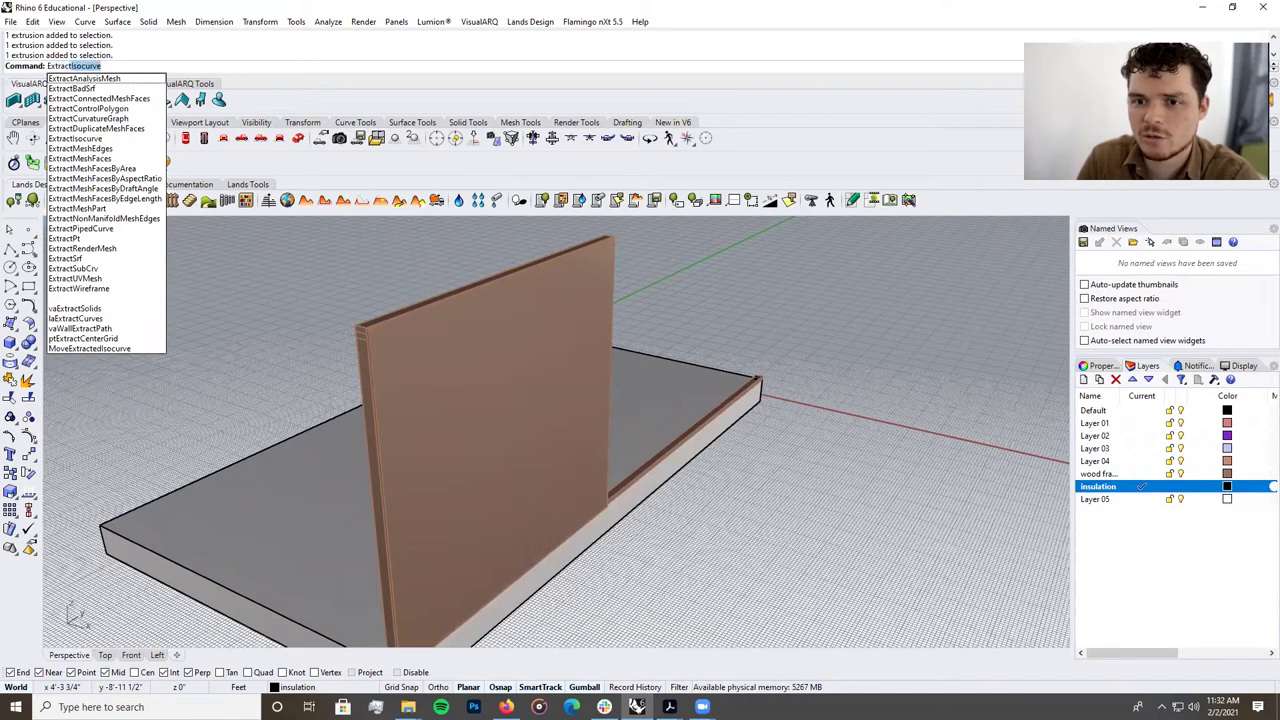
key(Return)
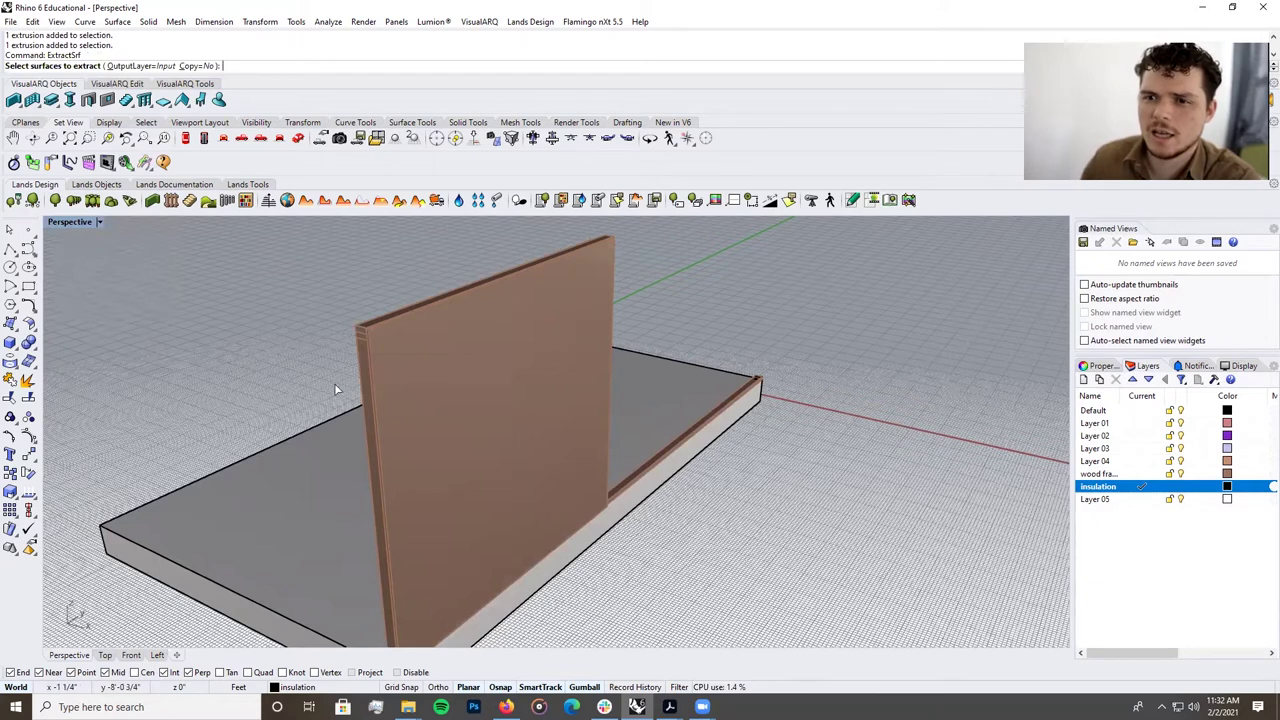
click(198, 66)
click(519, 300)
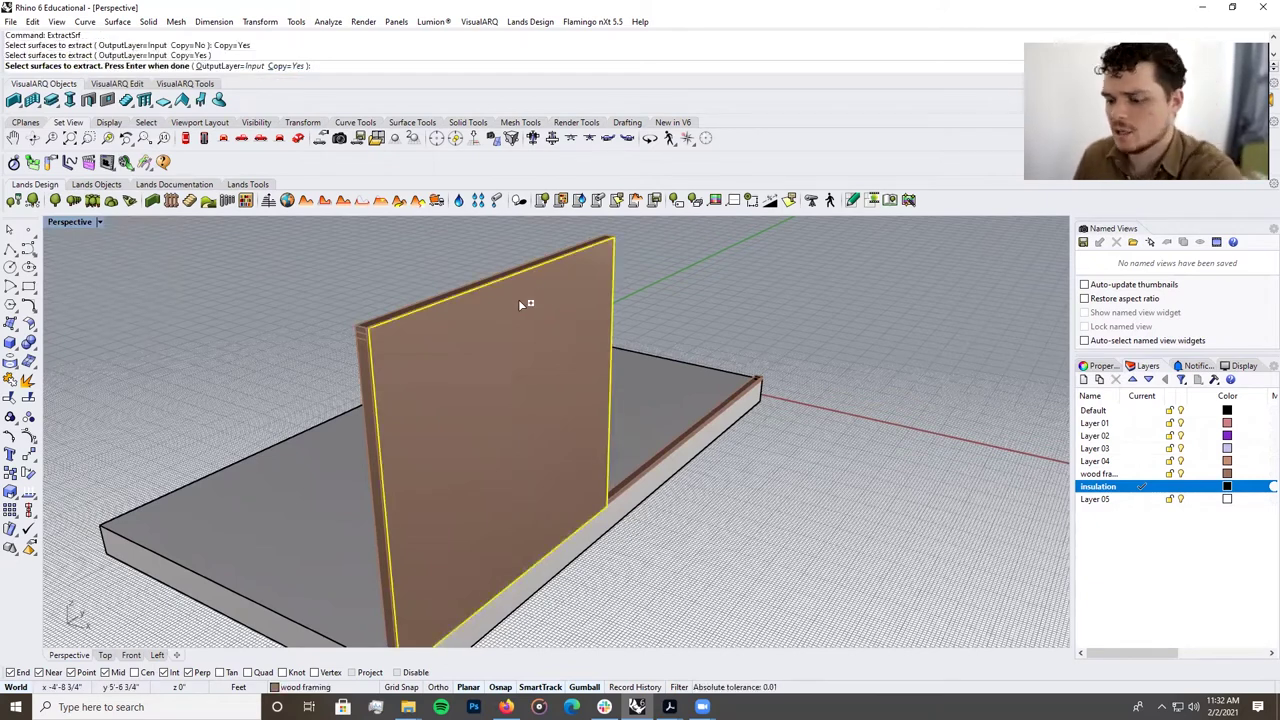
key(Return)
Select the extracted surface on the sheathing's outer face and extrude it outward by .25".
click(545, 336)
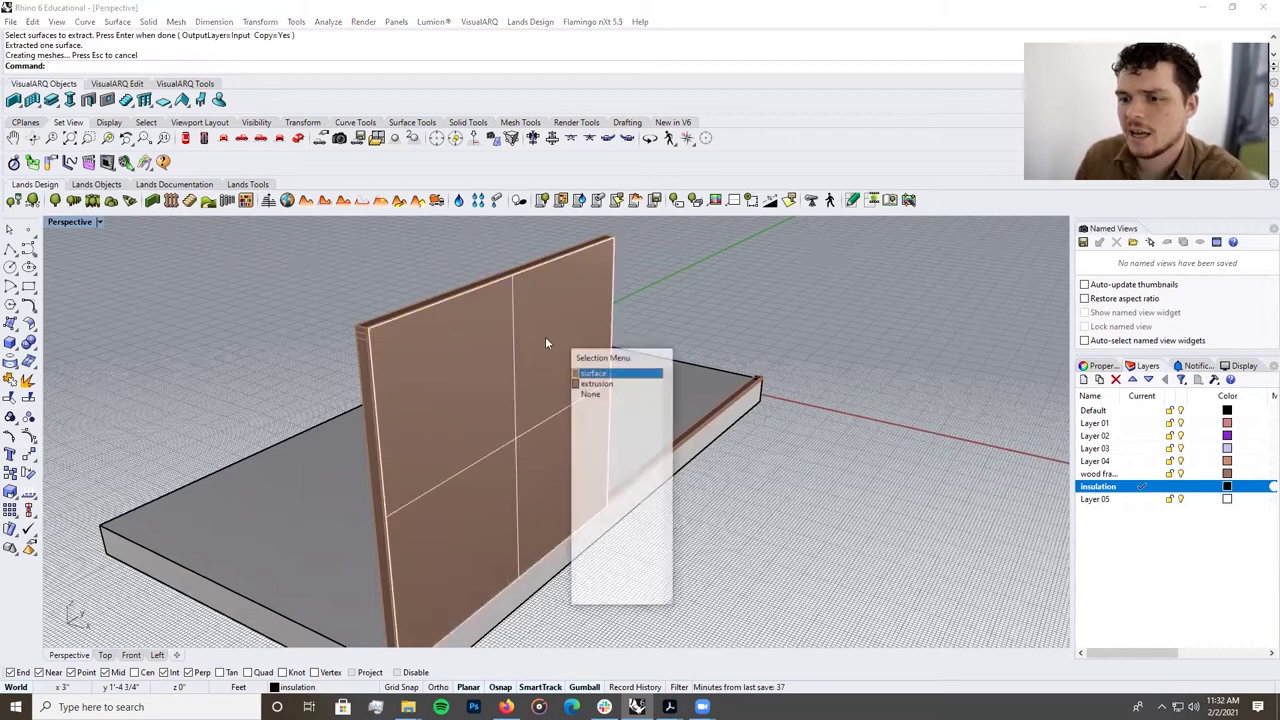
key(Return)
scroll(350, 314, up, 5)
right_drag(387, 367, 397, 373)
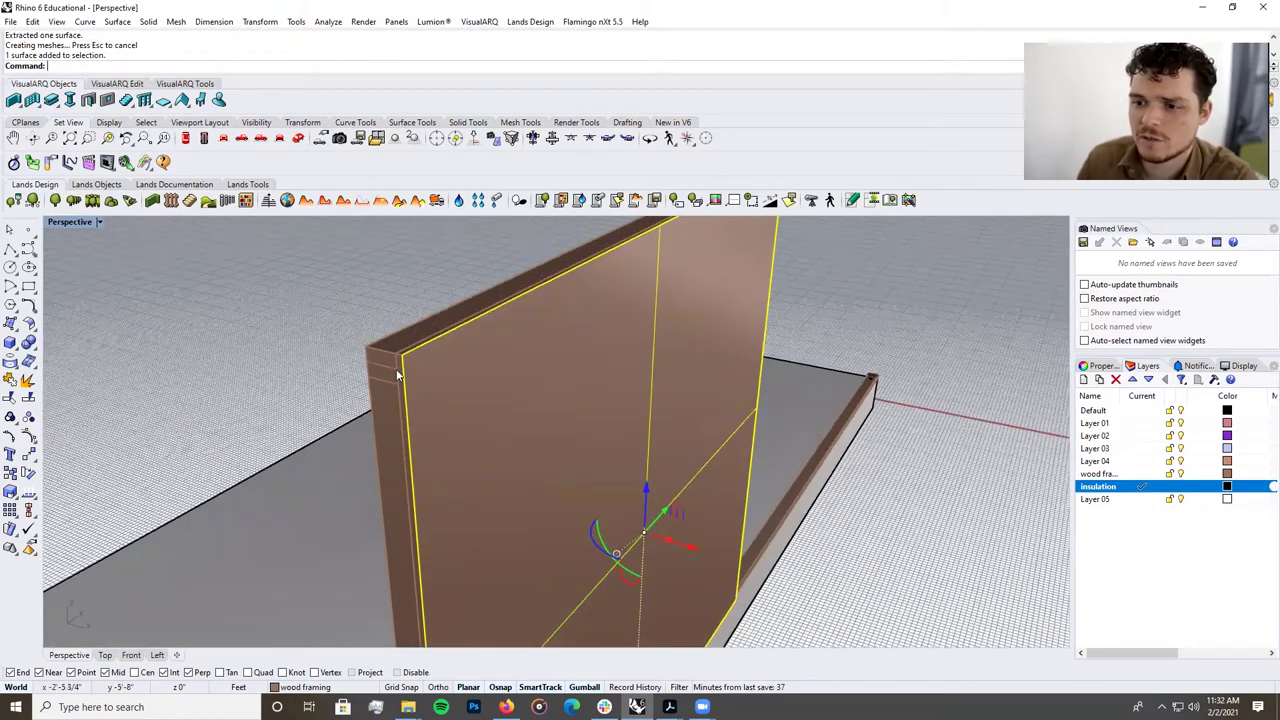
scroll(397, 375, down, 3)
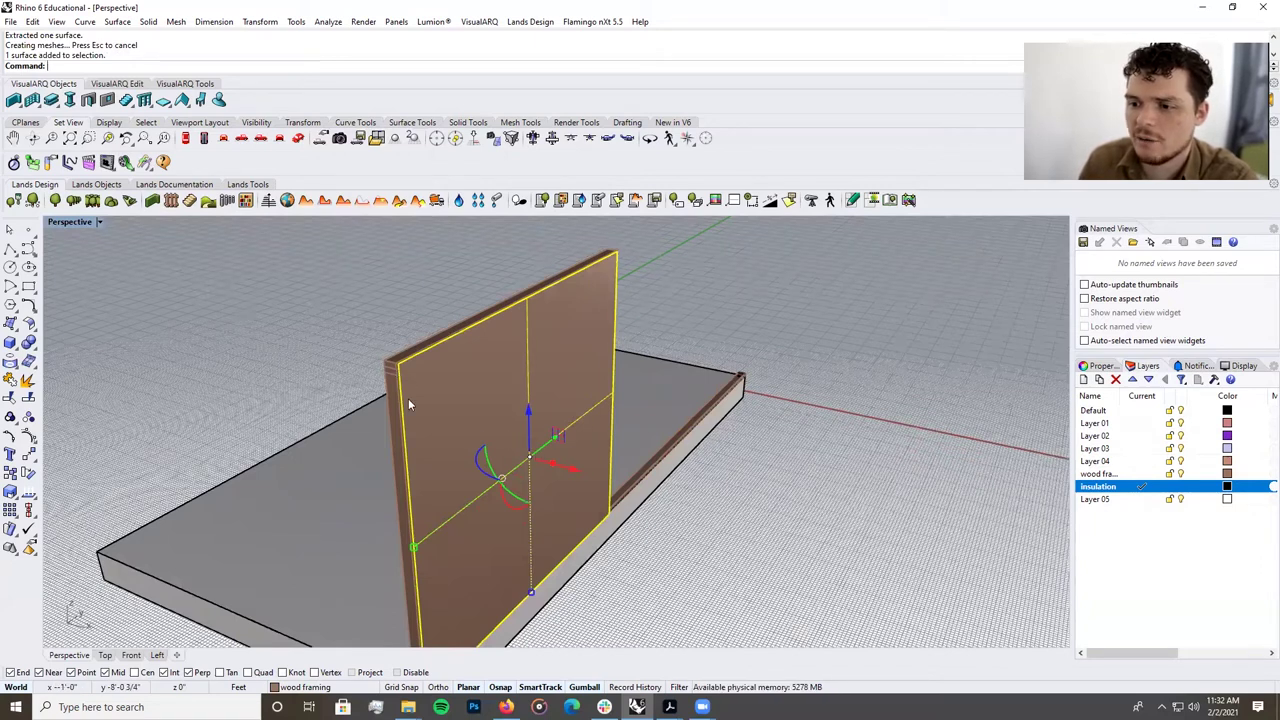
scroll(540, 475, up, 2)
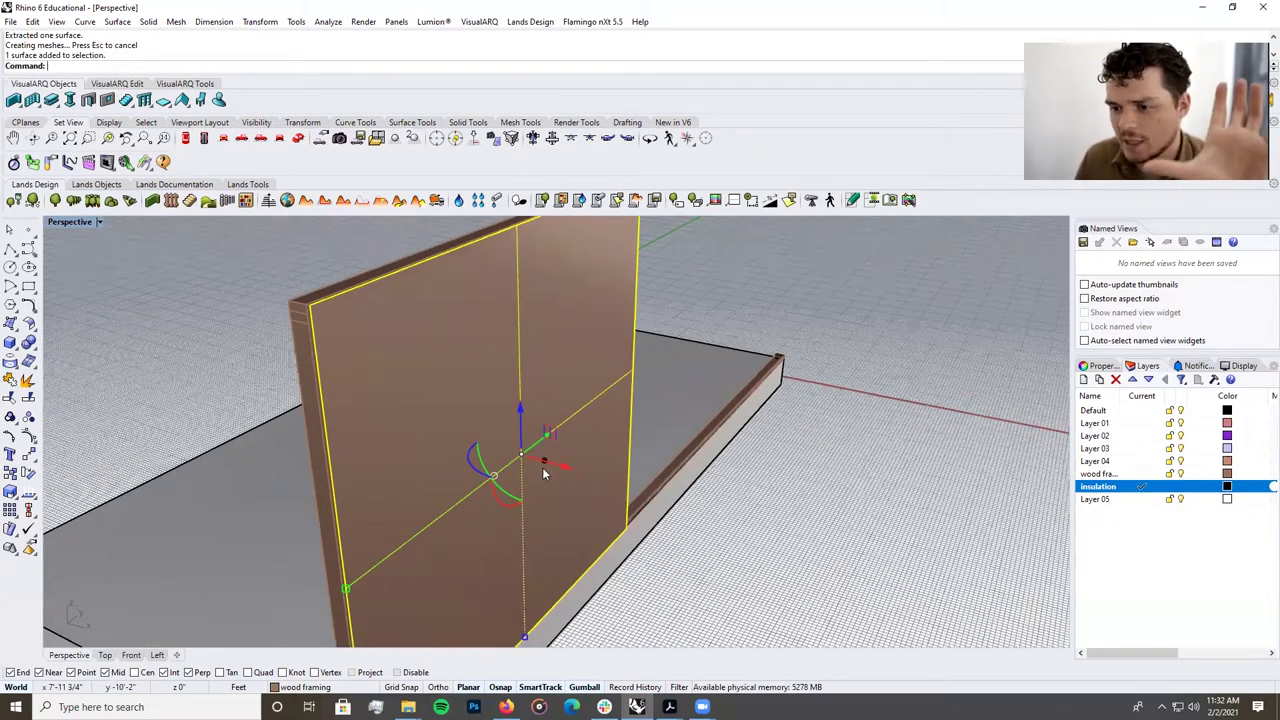
mouse_move(550, 464)
mouse_down()
mouse_move(573, 471)
mouse_move(553, 464)
mouse_up()
text(23)
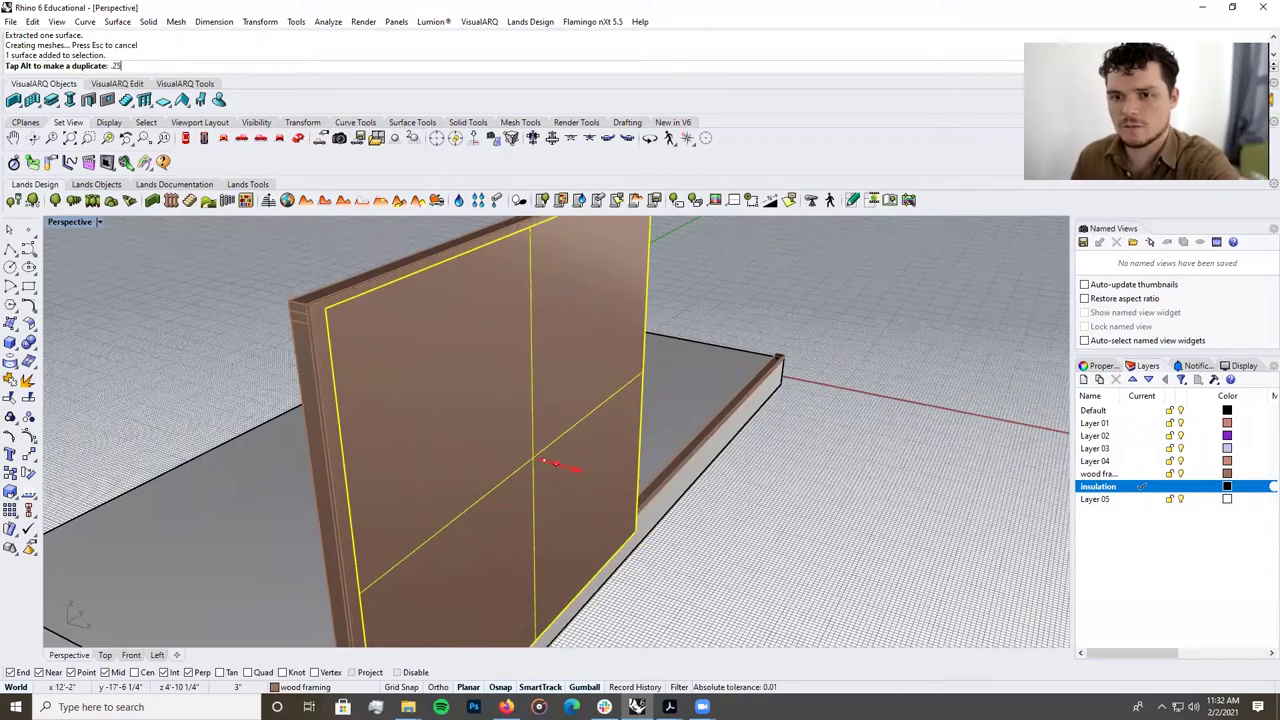
key(Return)
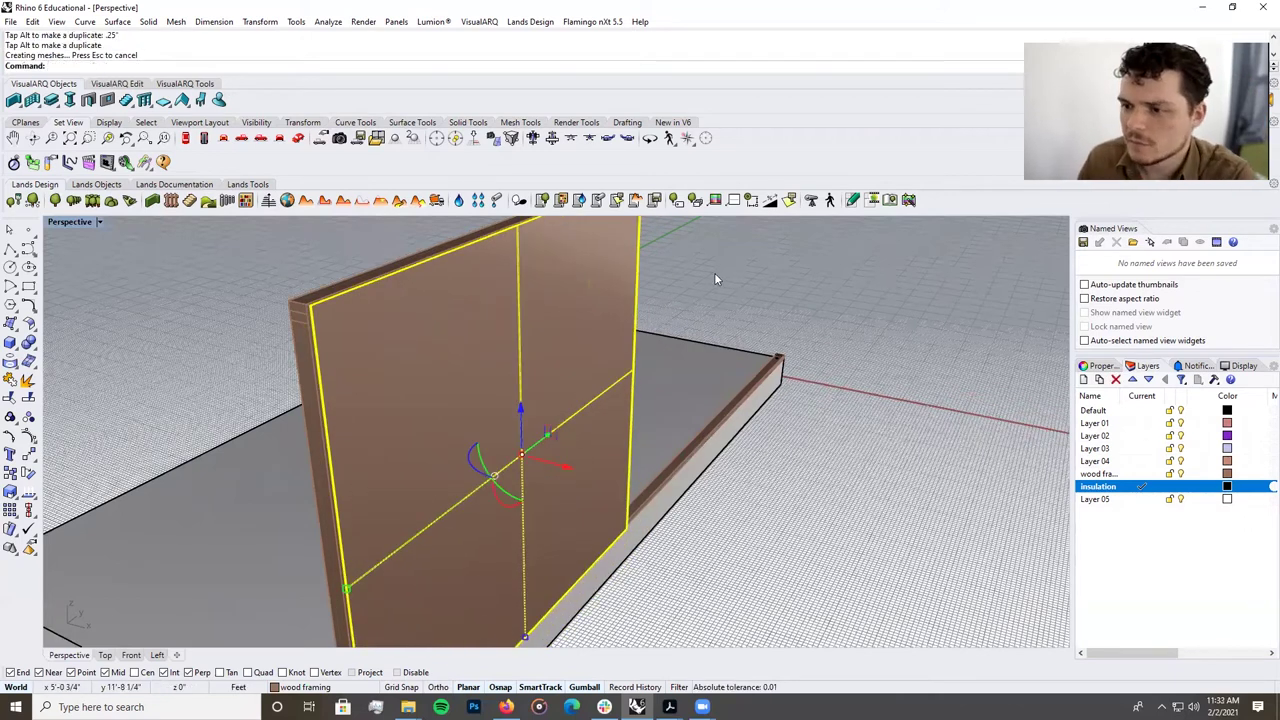
Add a new layer named wb after the insulation layer and set its color to Lavender.
click(1083, 379)
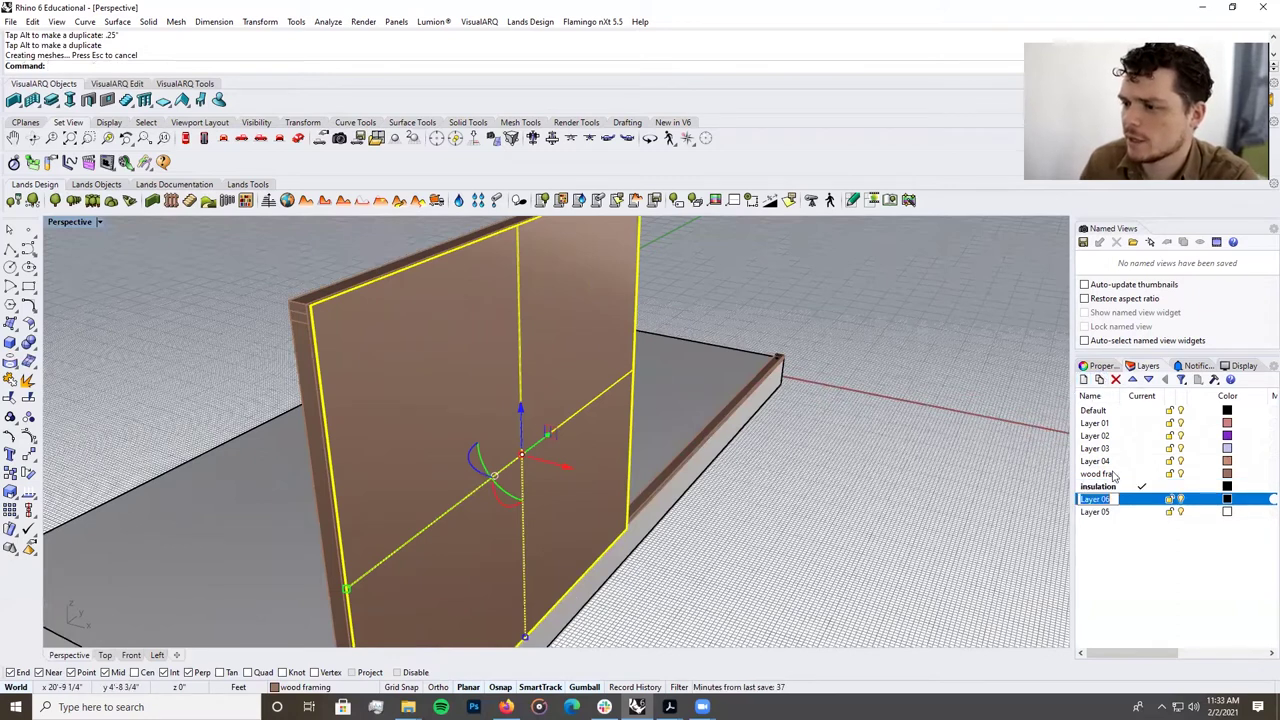
text(wb)
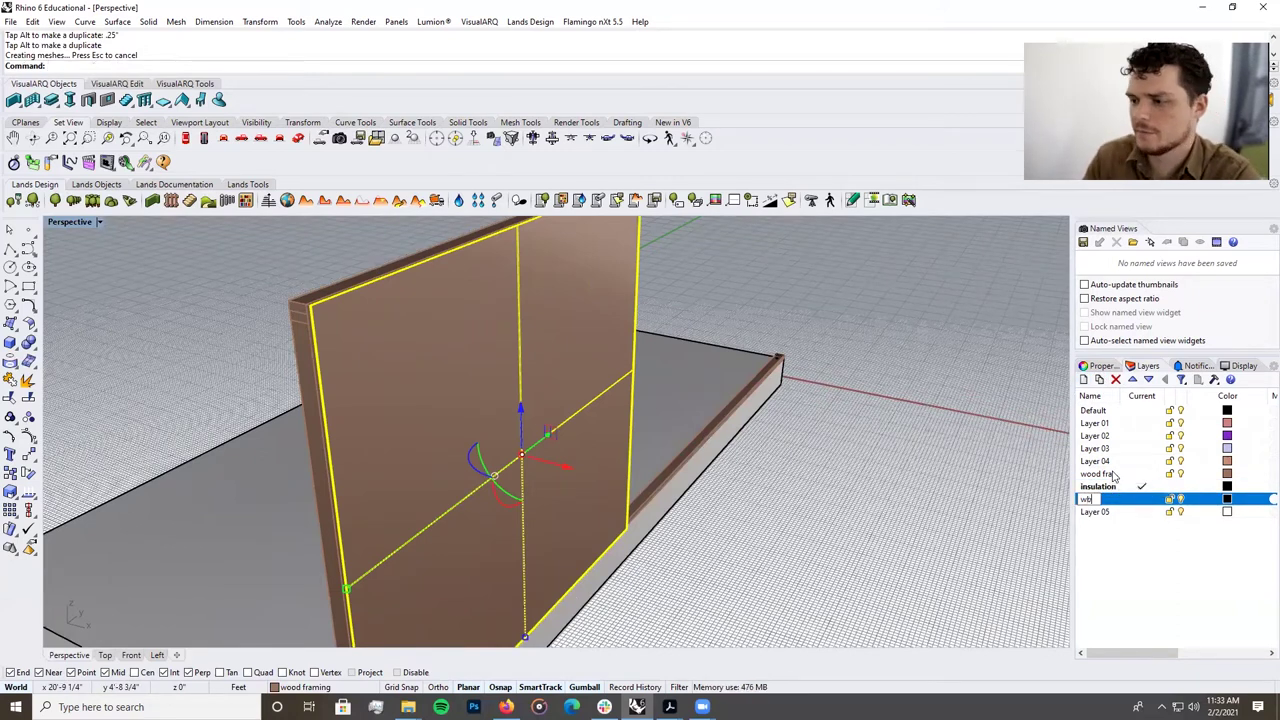
key(Return)
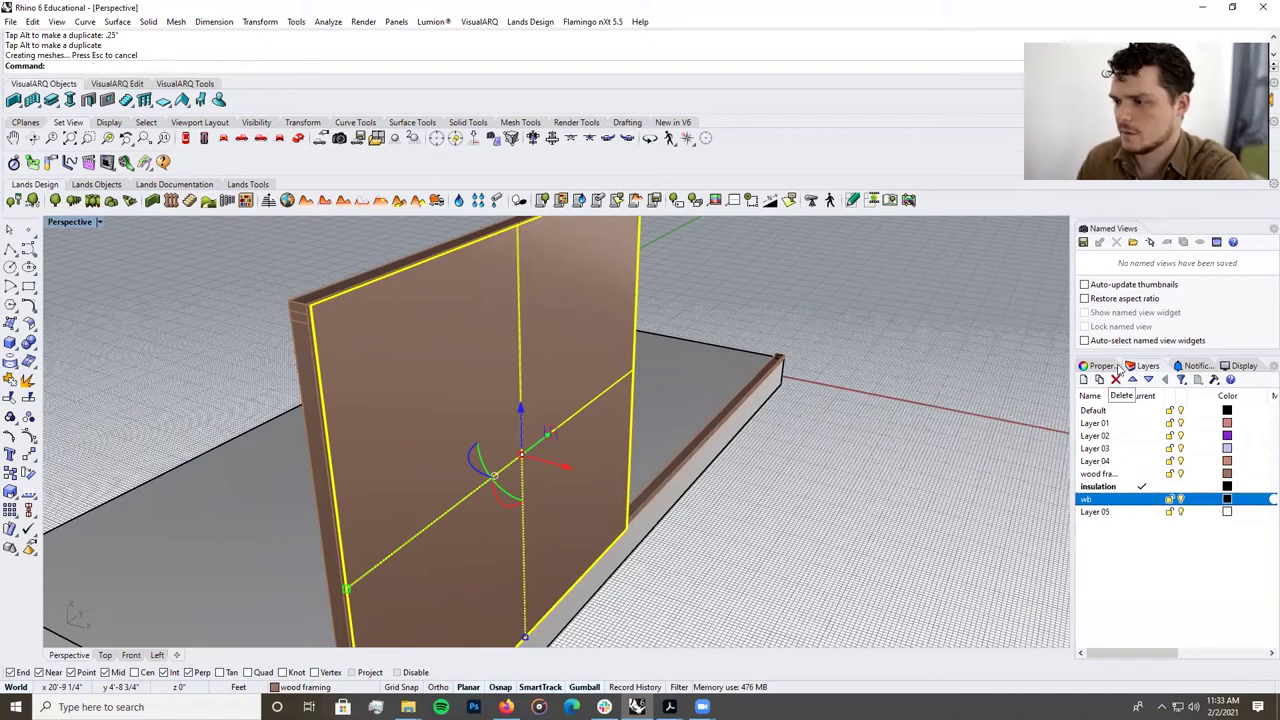
click(1227, 499)
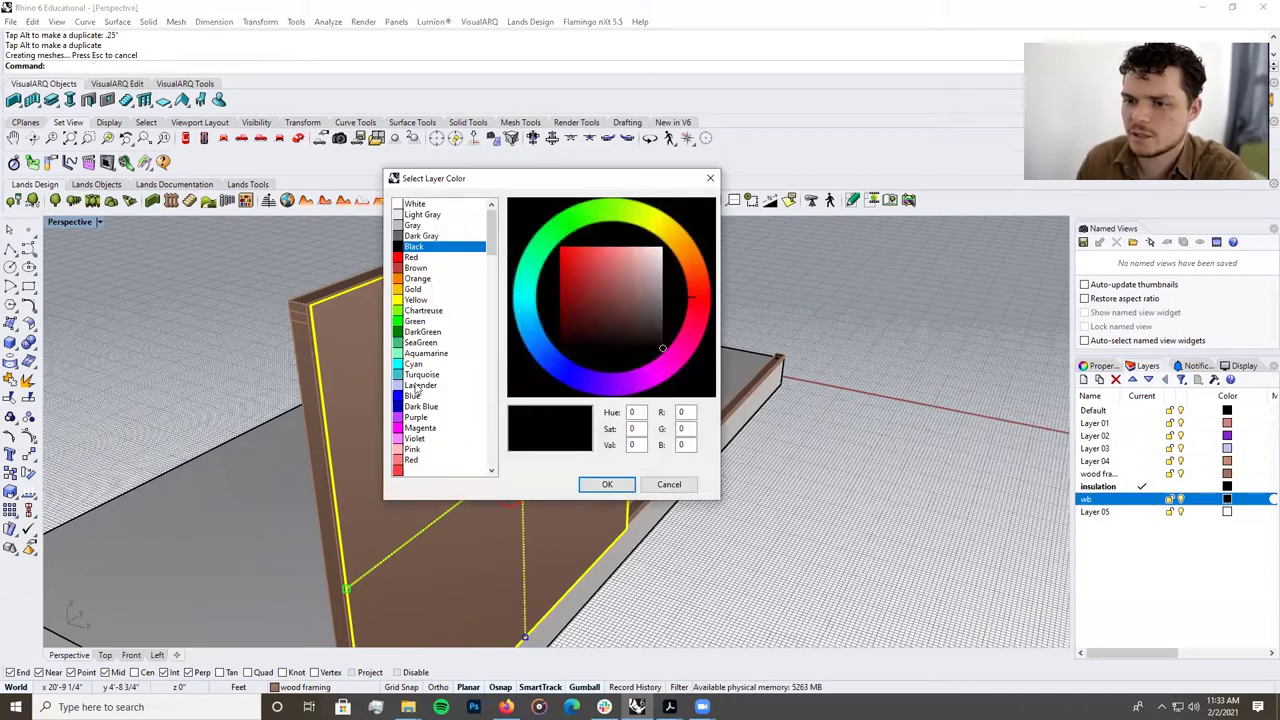
click(420, 386)
click(607, 484)
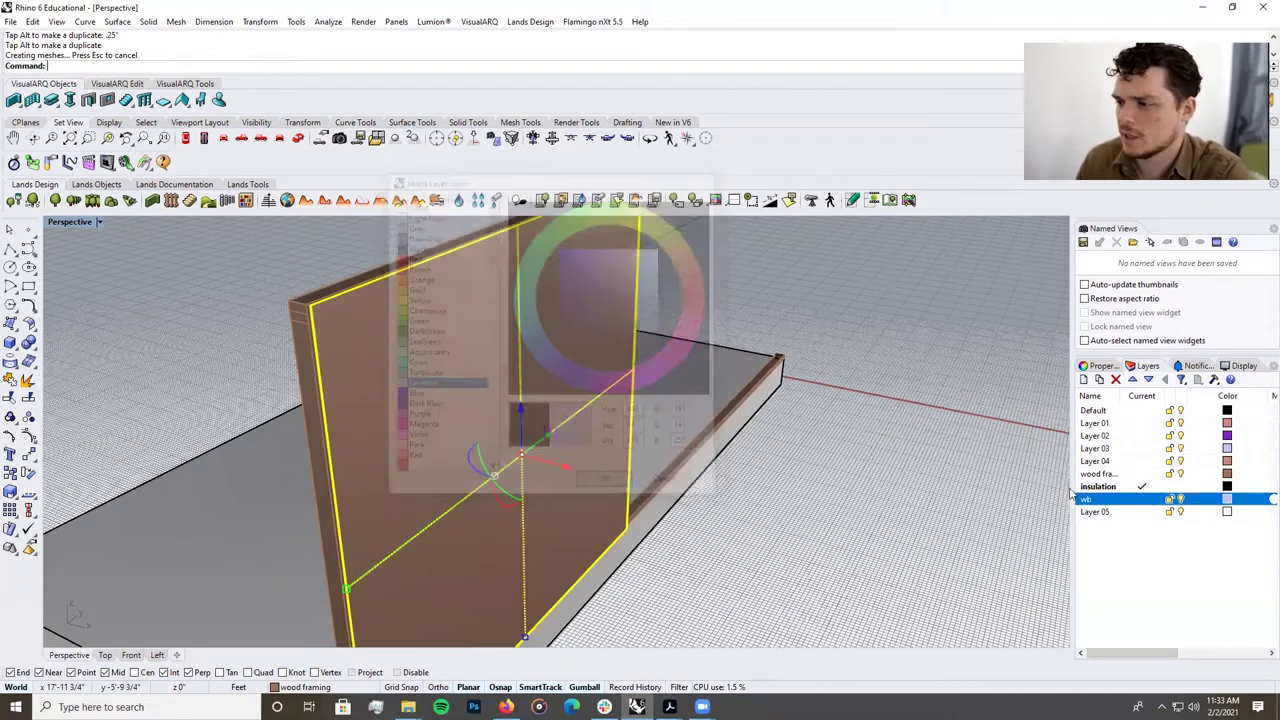
Assign the thin extruded panel on the sheathing to the wb layer and deselect it.
click(1097, 367)
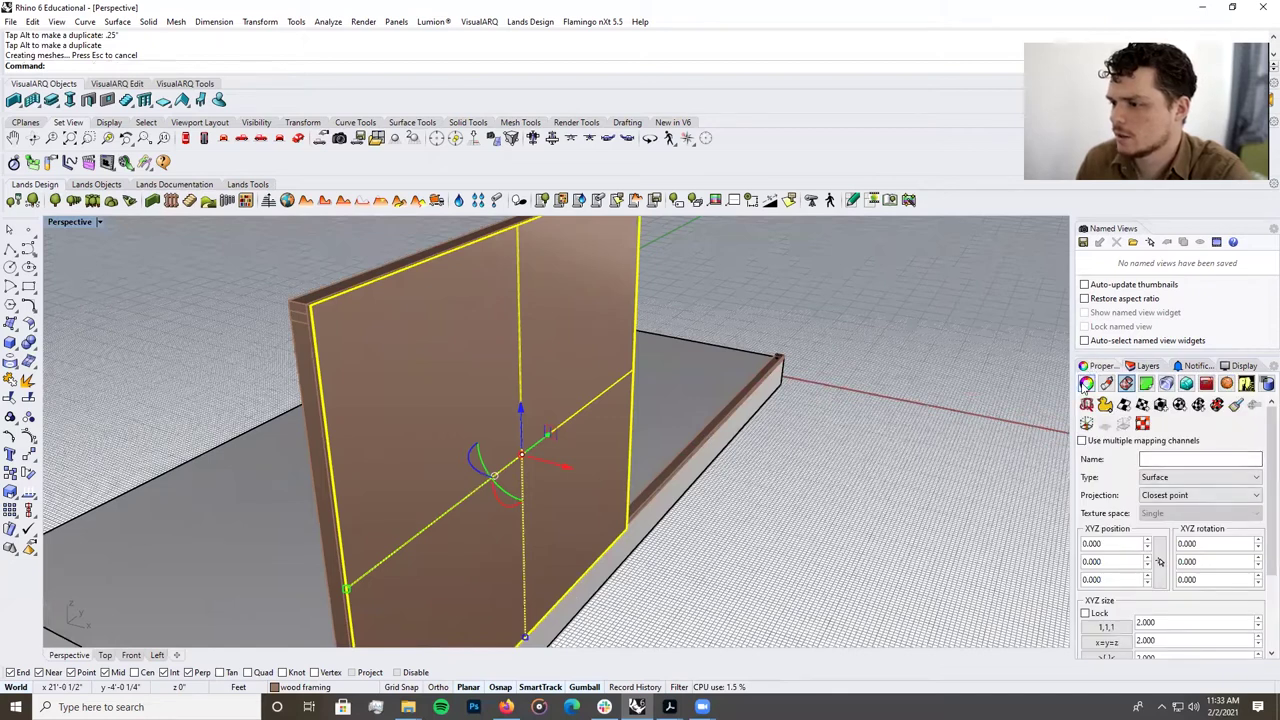
click(1230, 450)
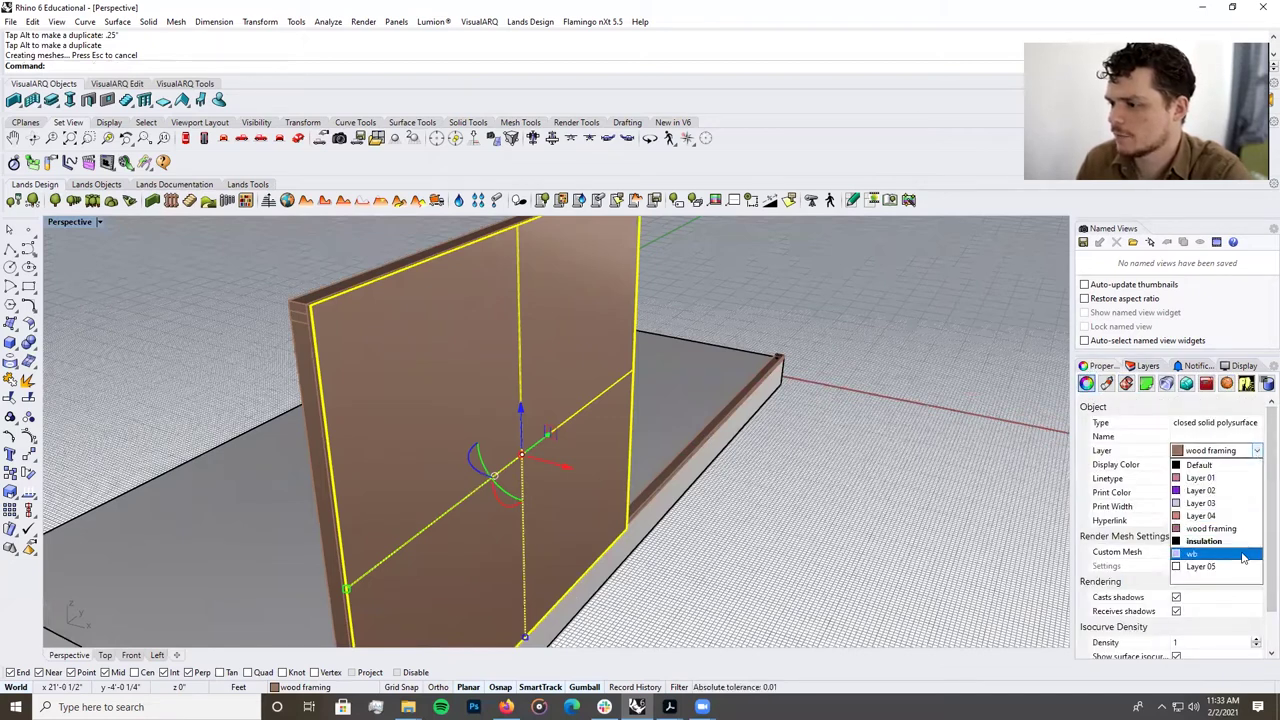
click(1205, 551)
click(930, 533)
scroll(685, 502, down, 10)
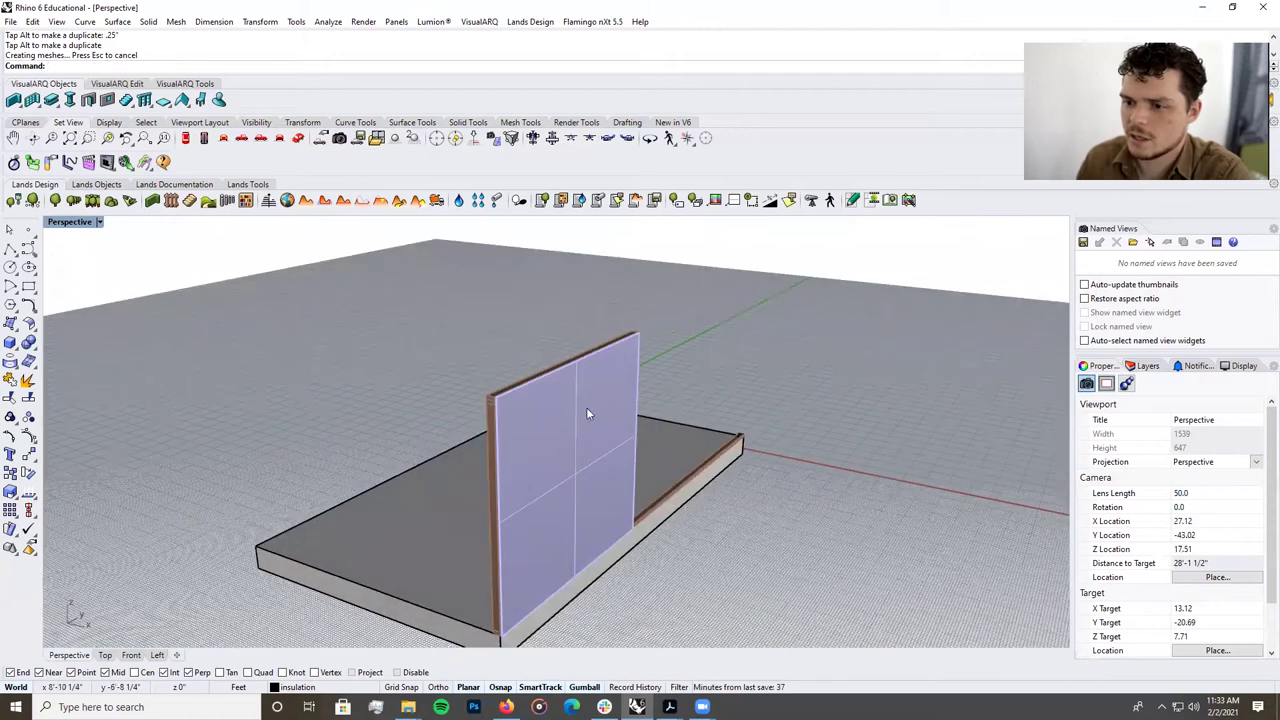
scroll(590, 369, up, 5)
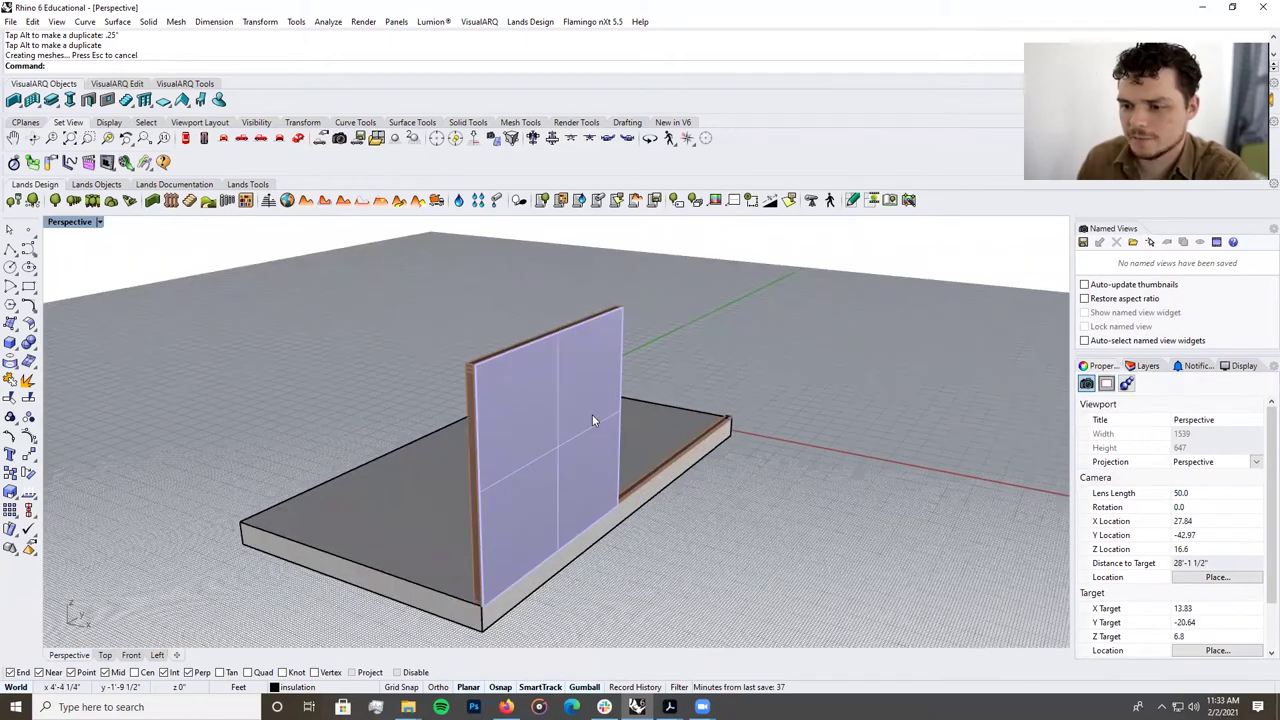
scroll(497, 358, up, 3)
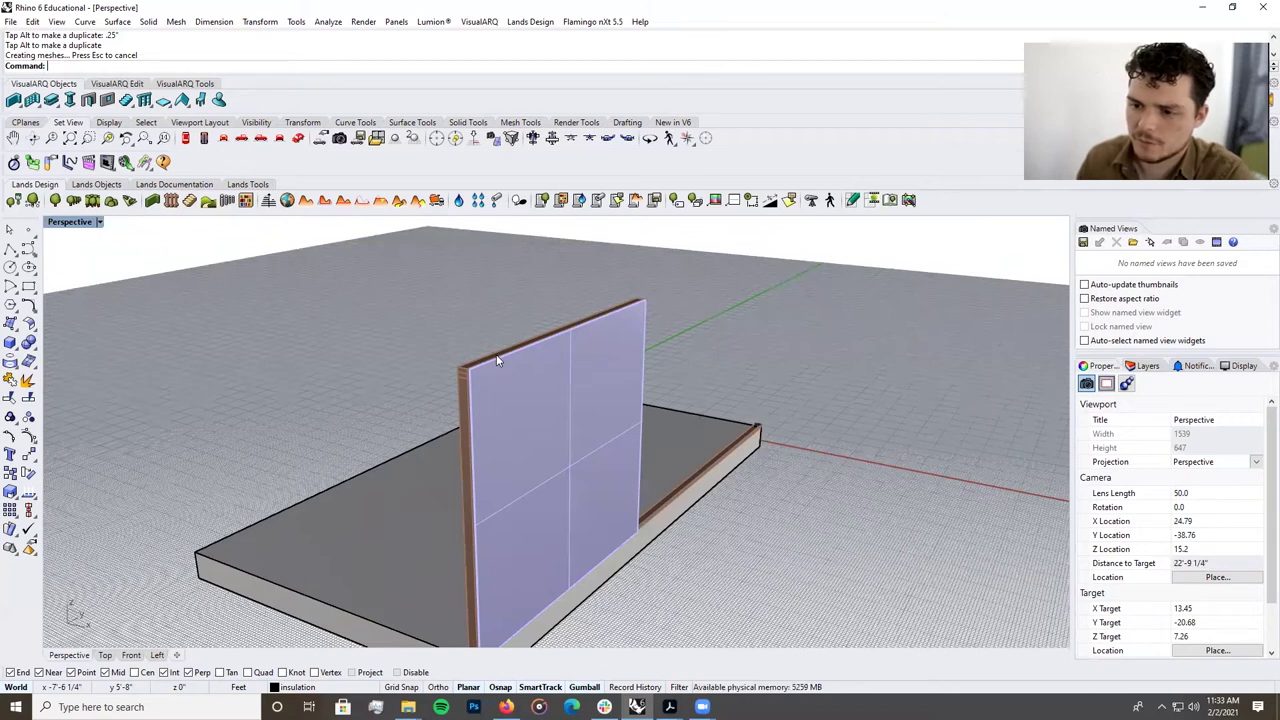
scroll(497, 357, down, 3)
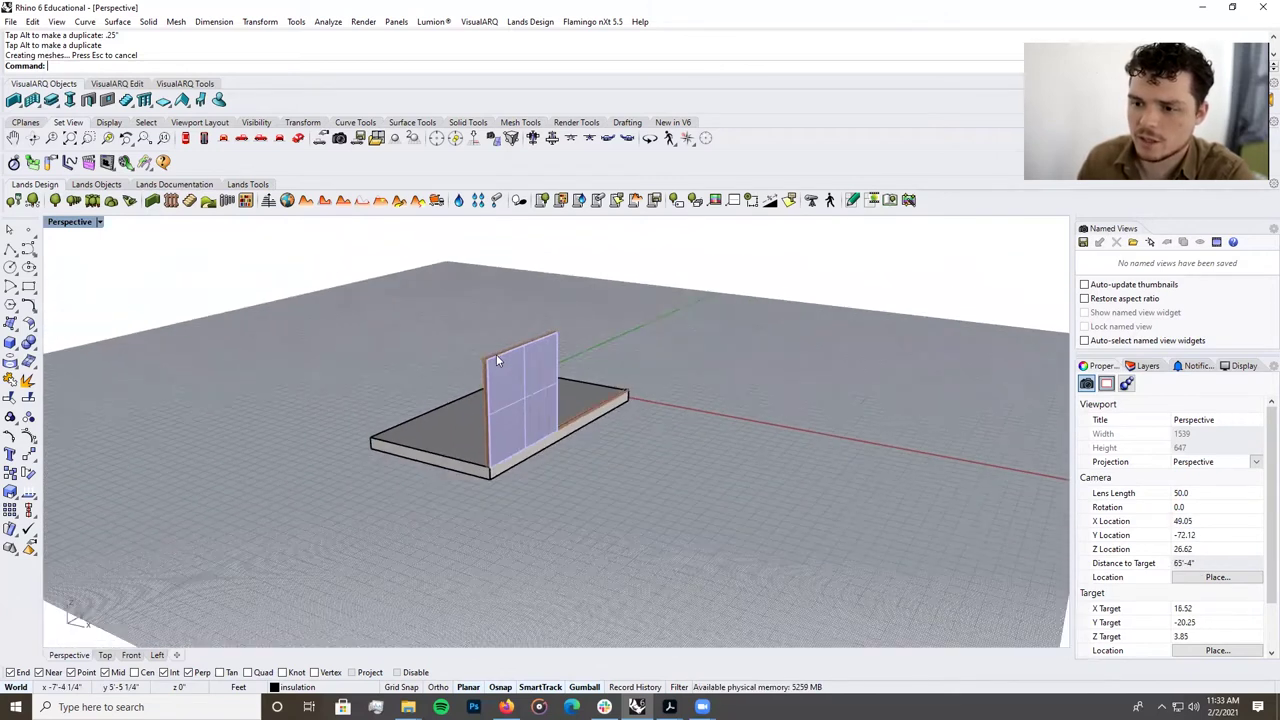
scroll(518, 388, up, 3)
scroll(535, 428, up, 2)
scroll(537, 437, down, 2)
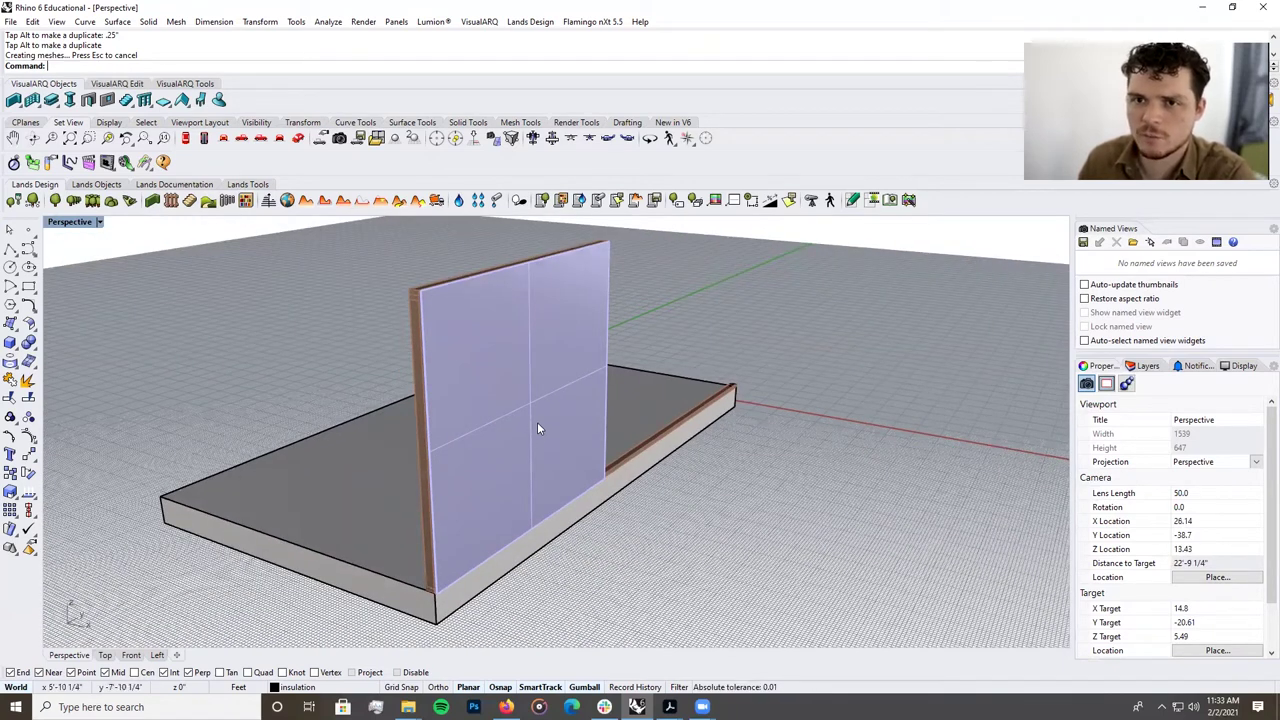
Draw a 1" by 1" rectangle in the Front view, starting from the upper outer corner of the wb layer panel.
click(28, 287)
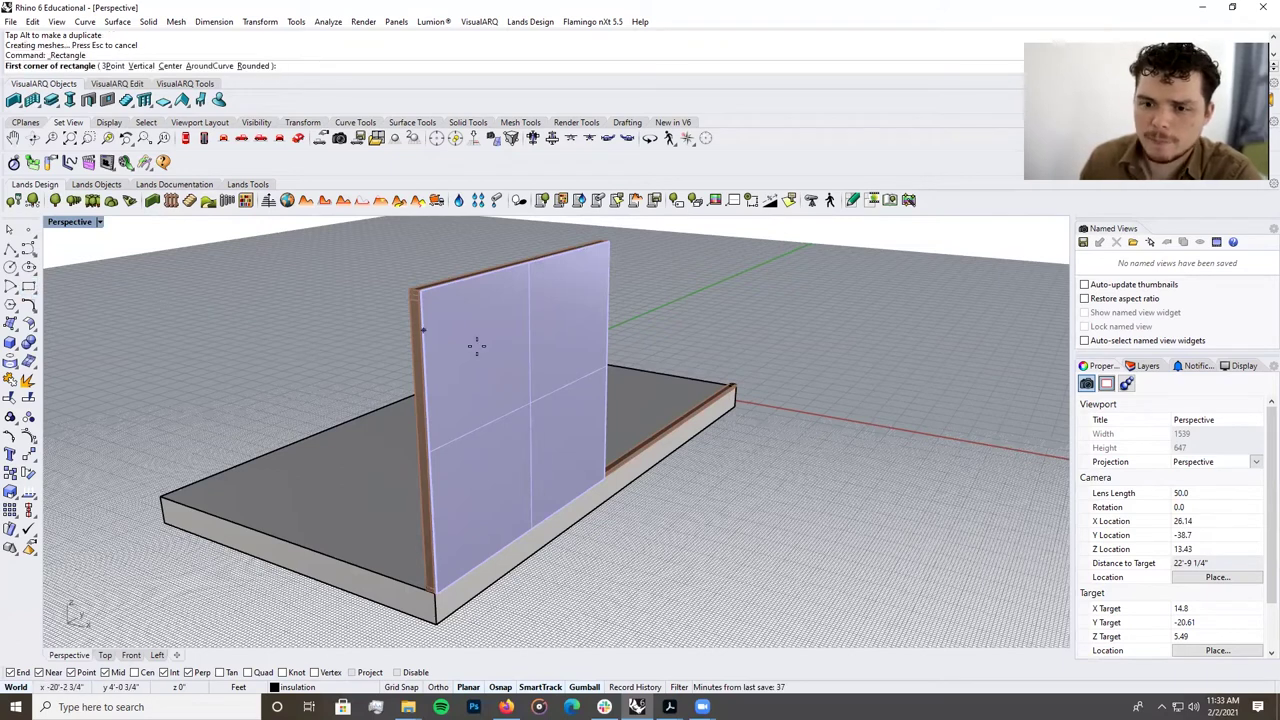
scroll(410, 290, up, 6)
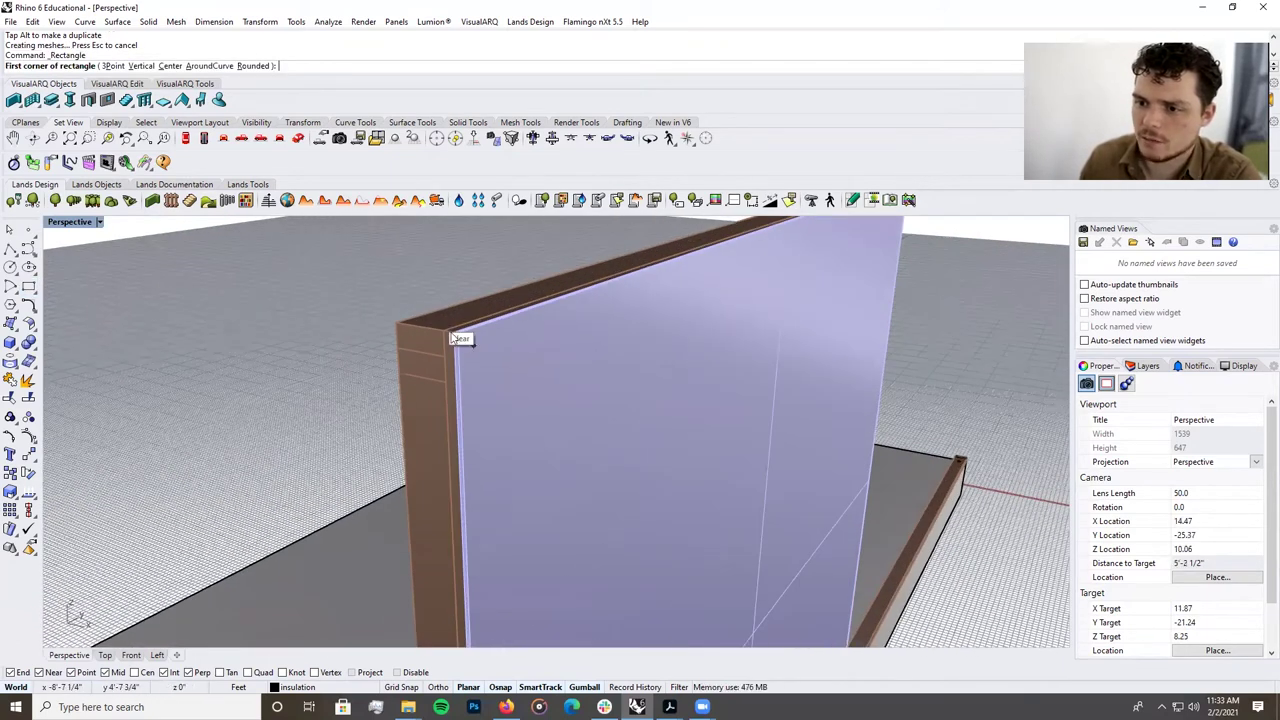
double_click(84, 225)
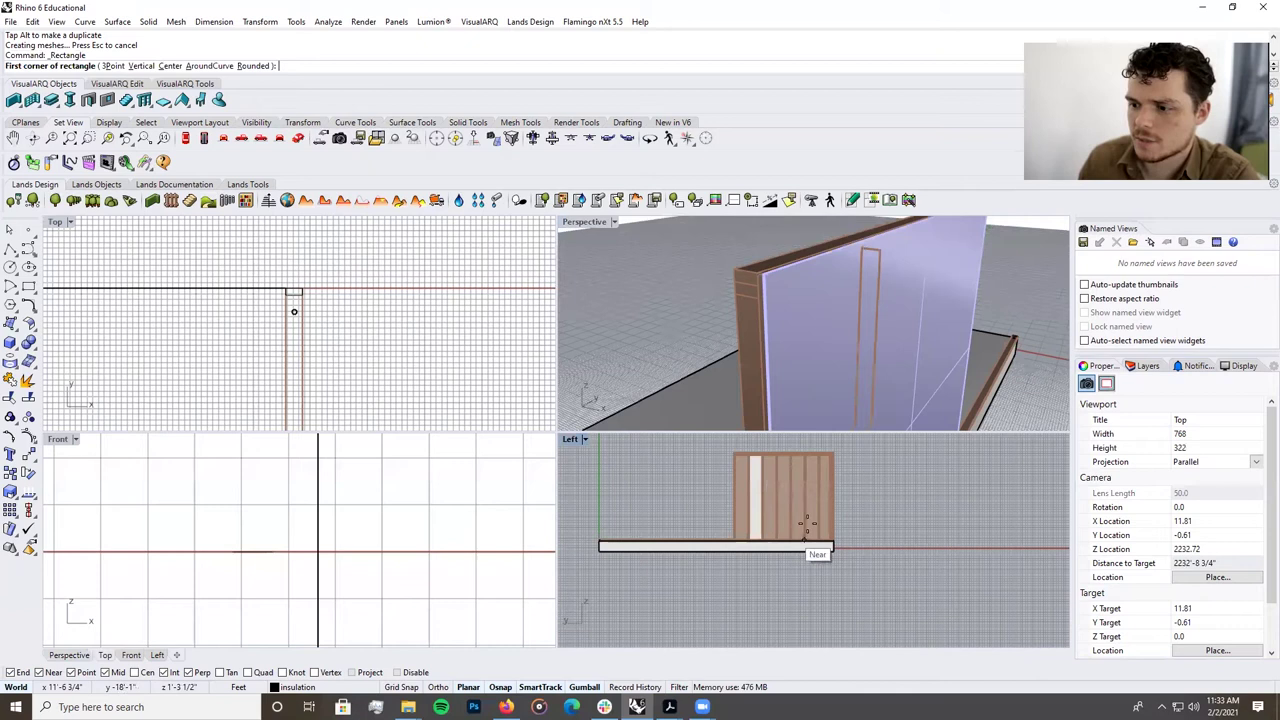
double_click(596, 224)
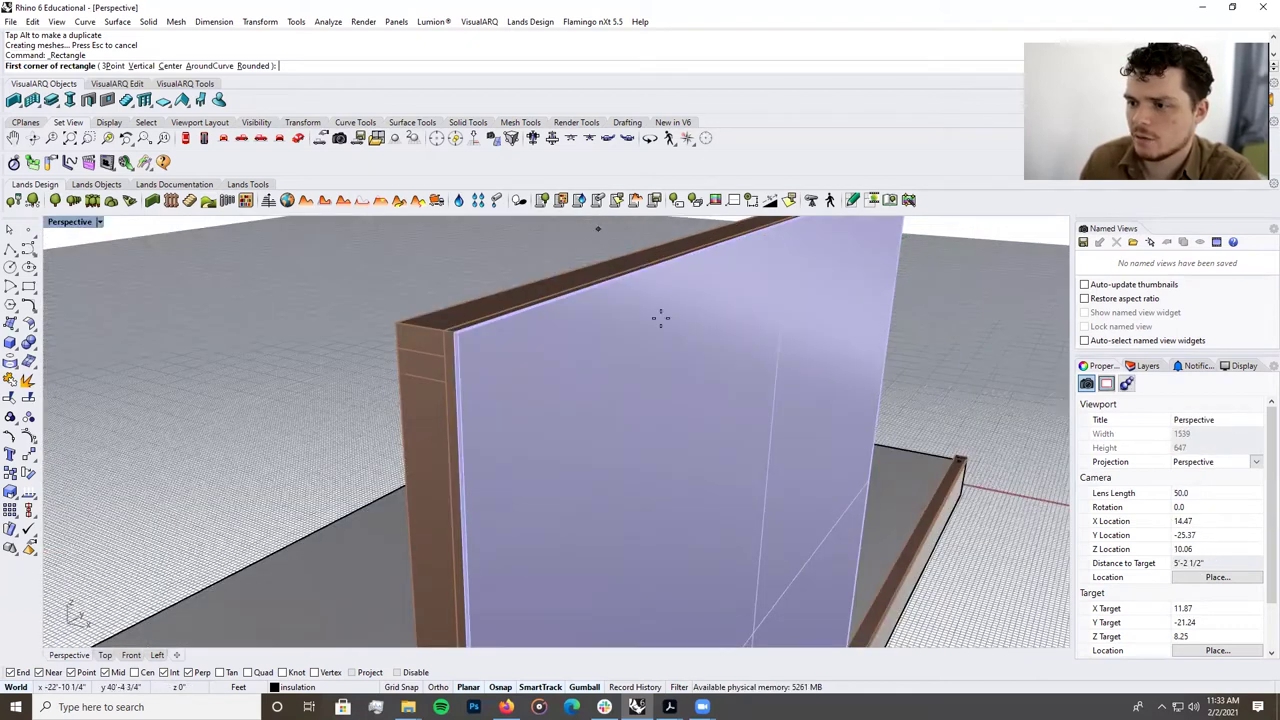
double_click(68, 224)
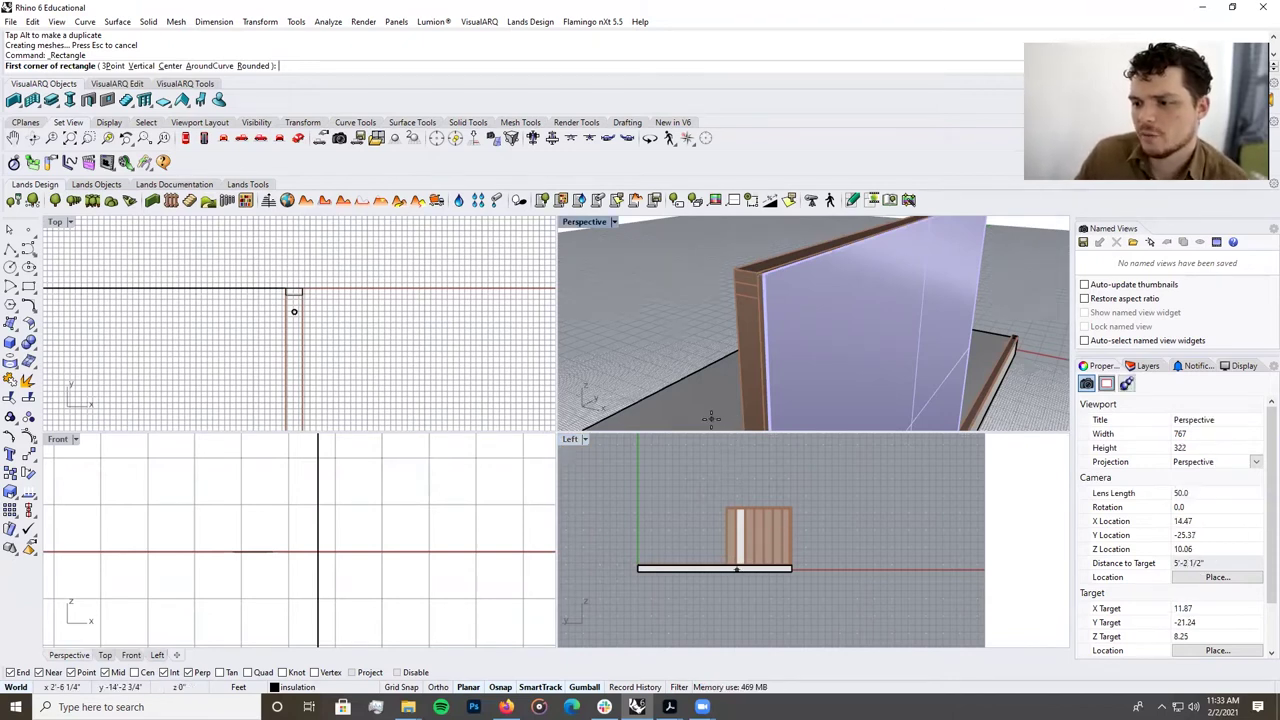
scroll(806, 543, up, 3)
scroll(880, 540, down, 3)
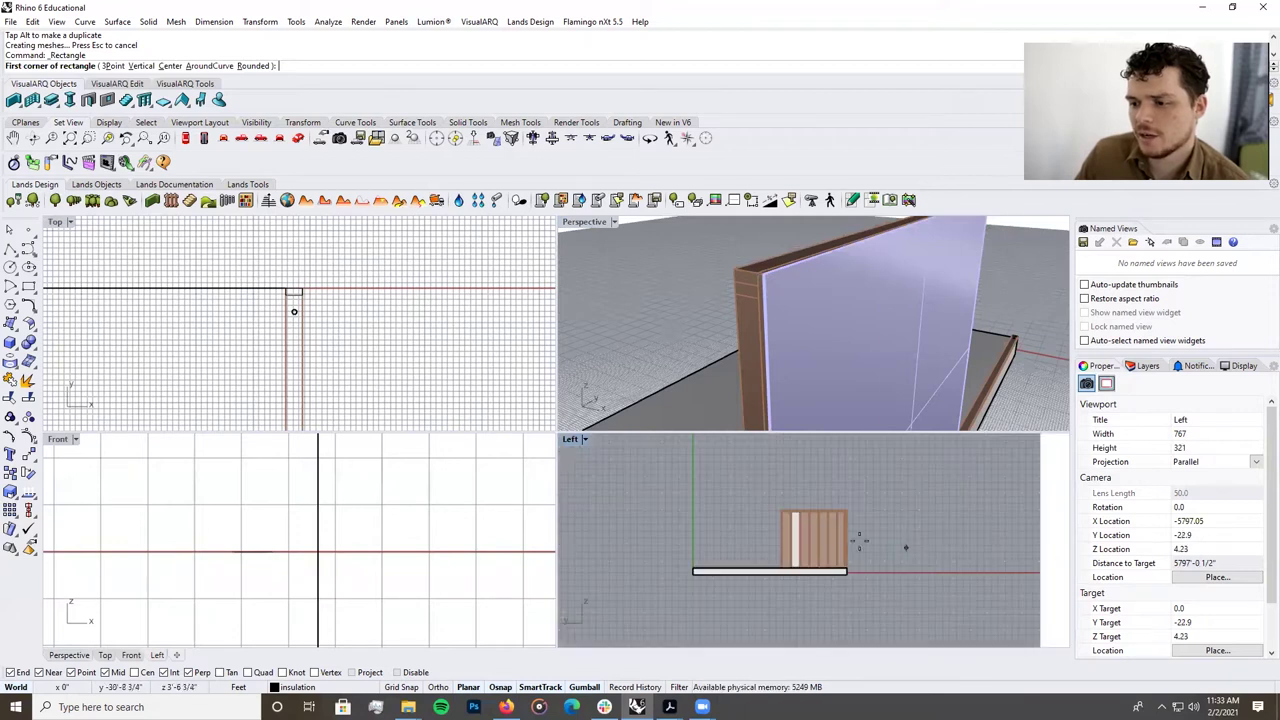
scroll(818, 535, up, 4)
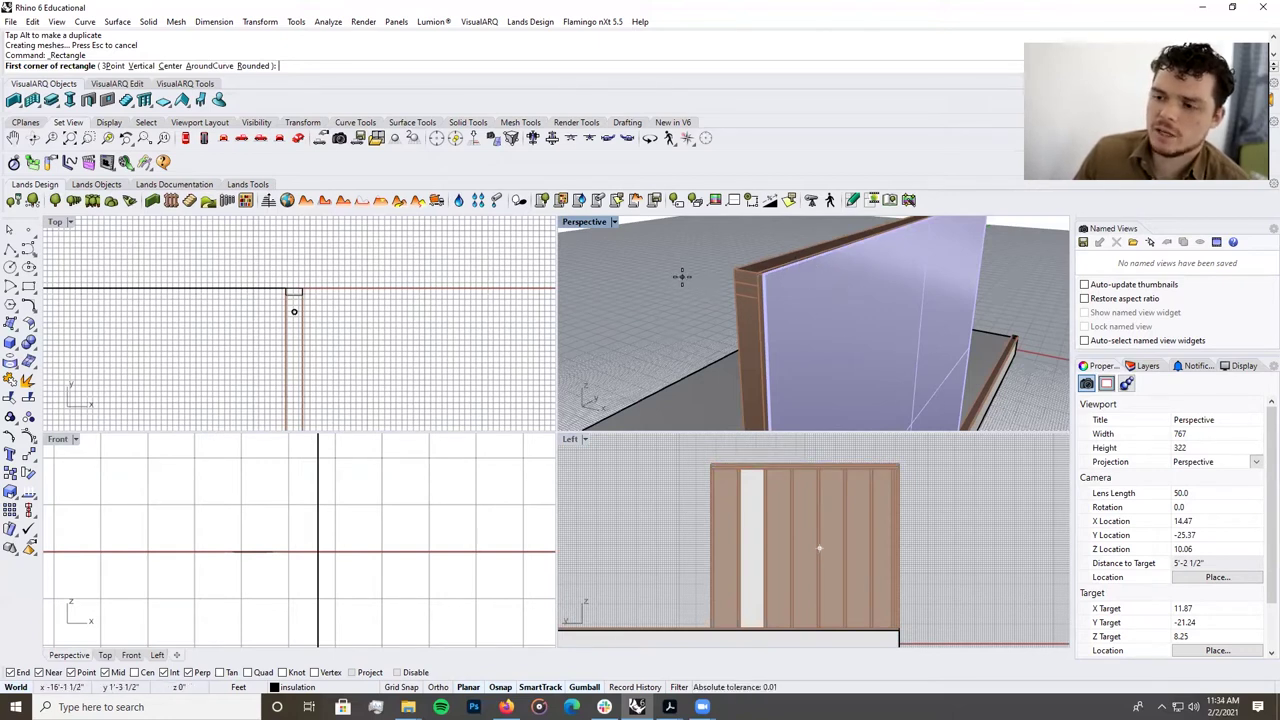
scroll(760, 287, down, 3)
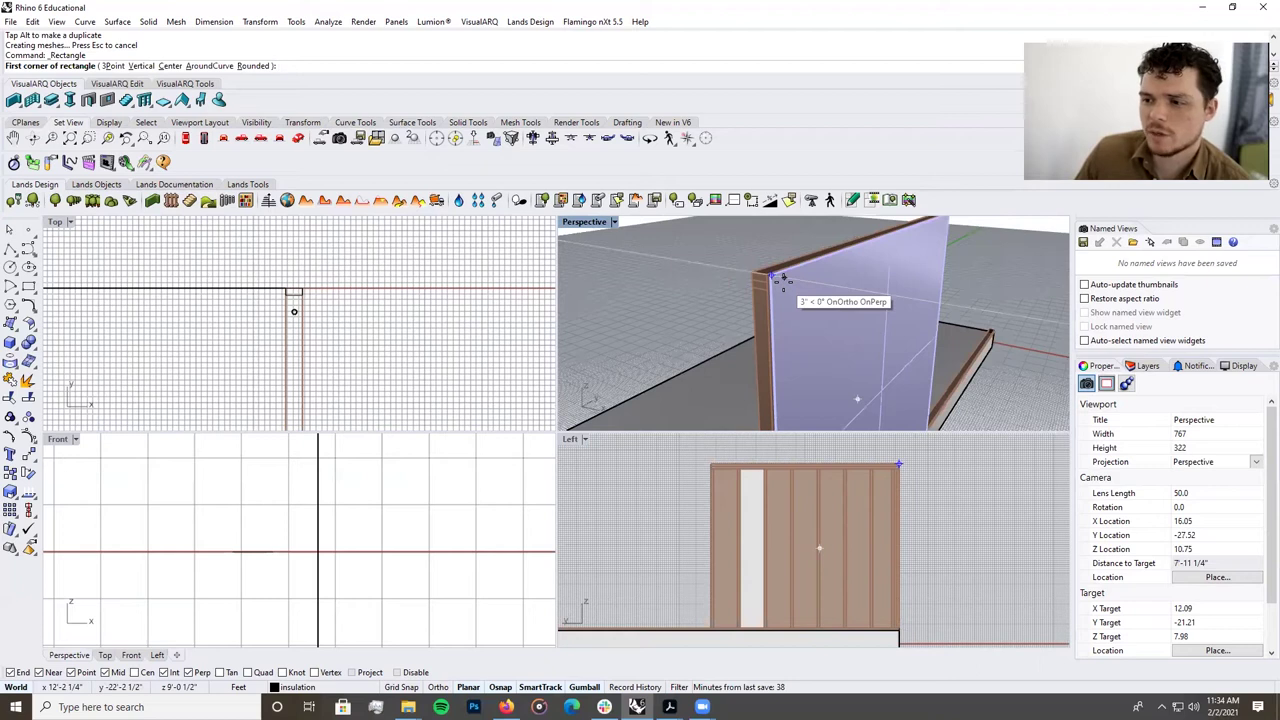
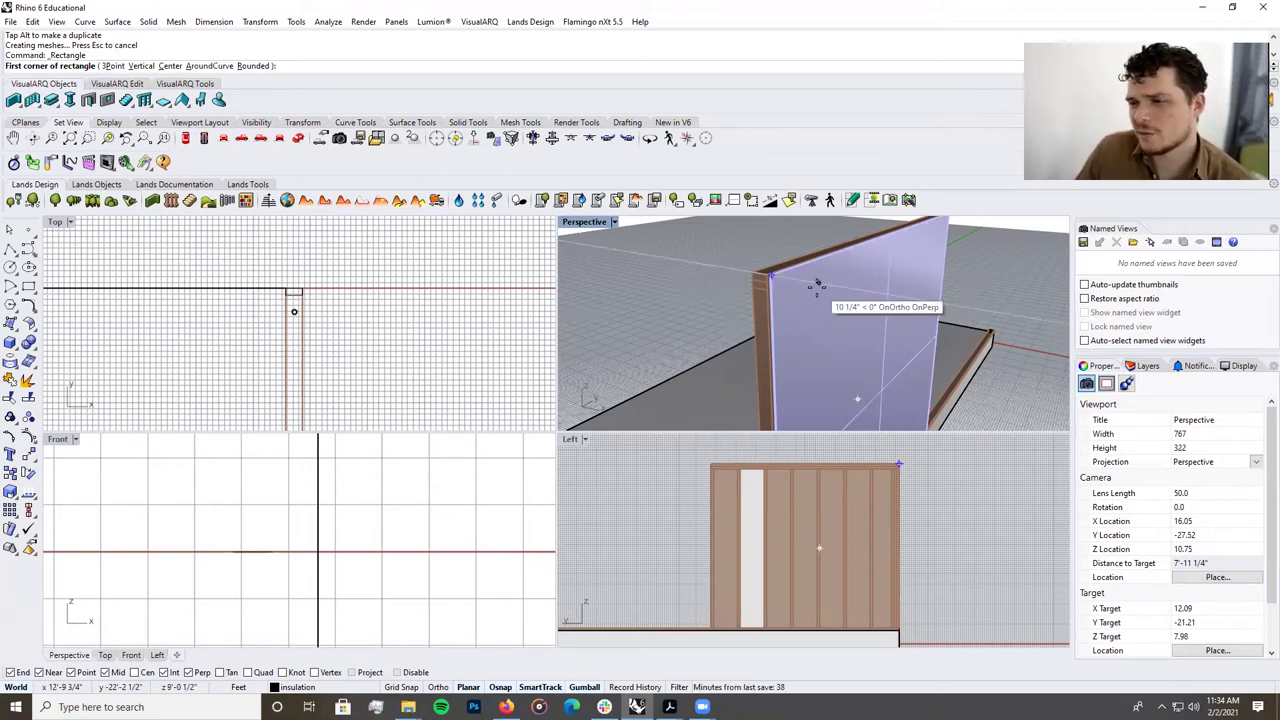
scroll(817, 285, up, 2)
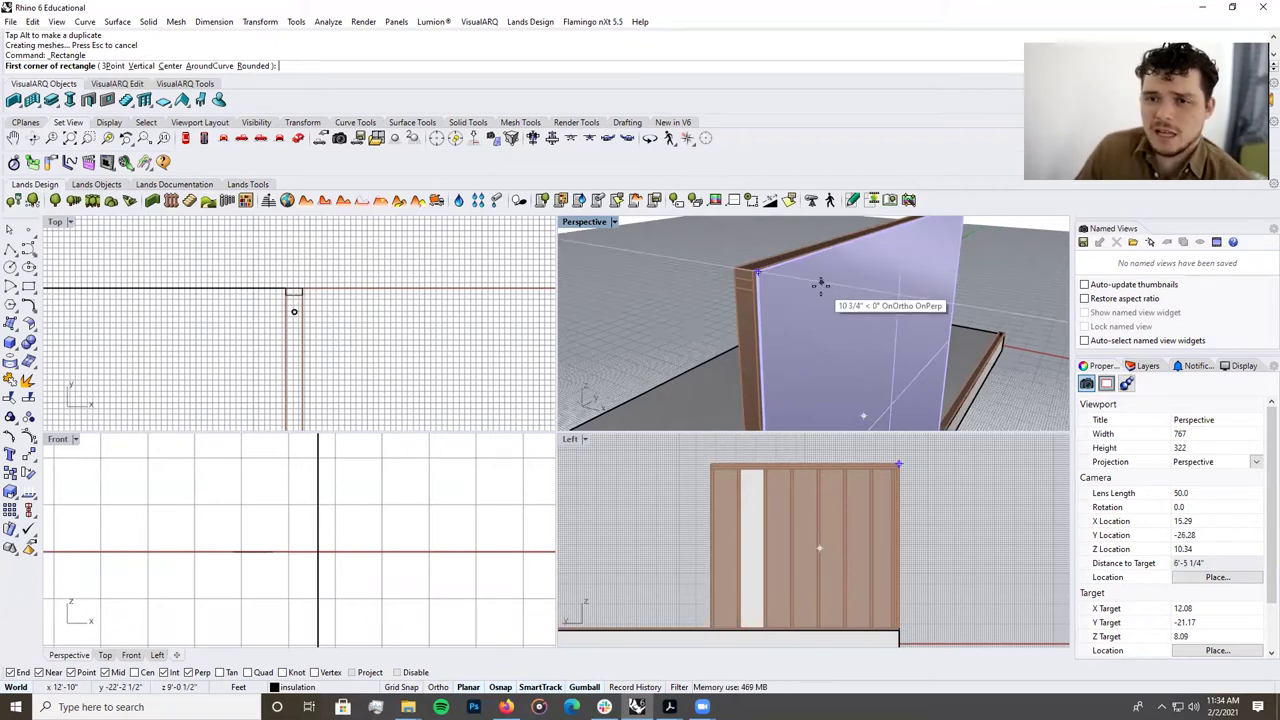
scroll(797, 284, up, 2)
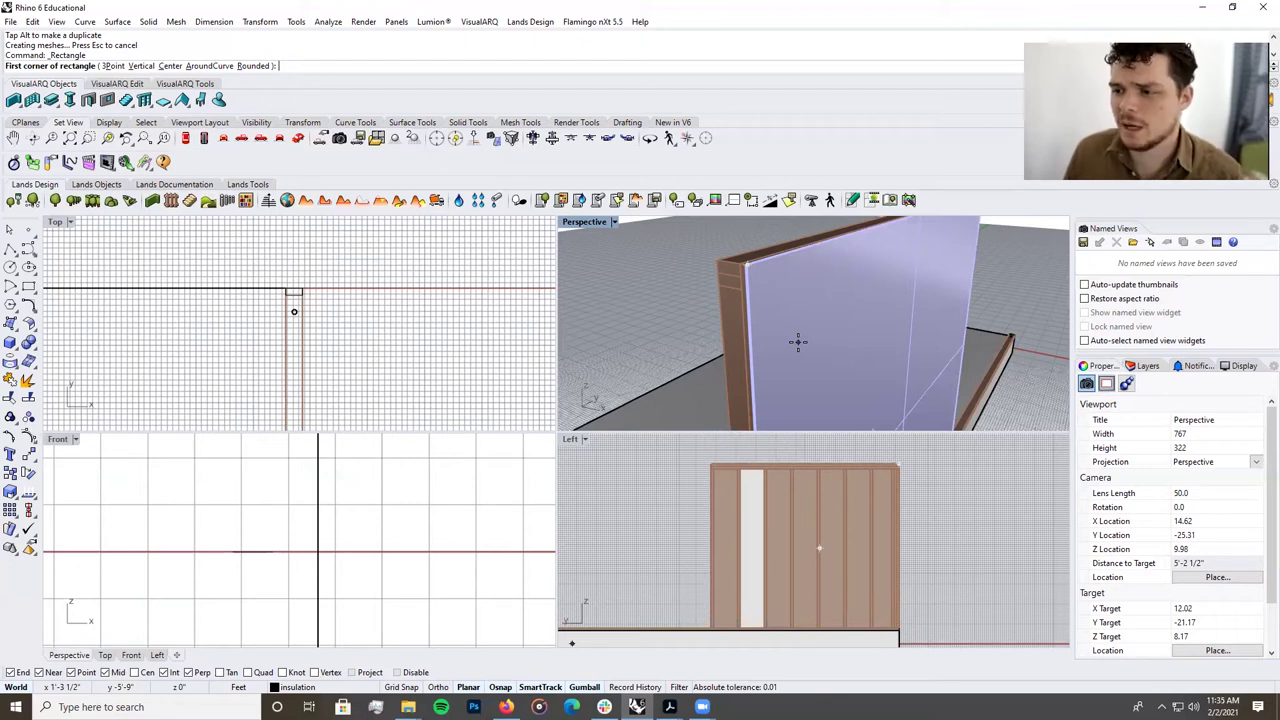
scroll(765, 289, up, 3)
scroll(763, 288, down, 1)
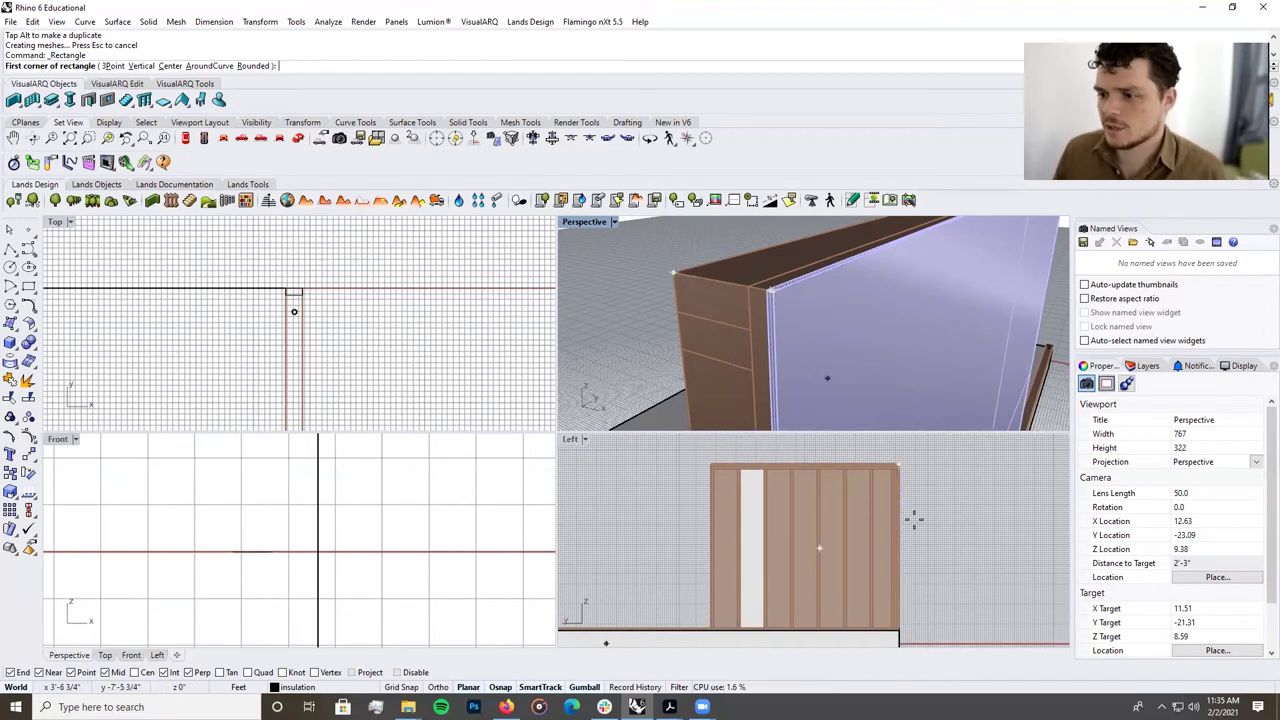
scroll(370, 527, down, 12)
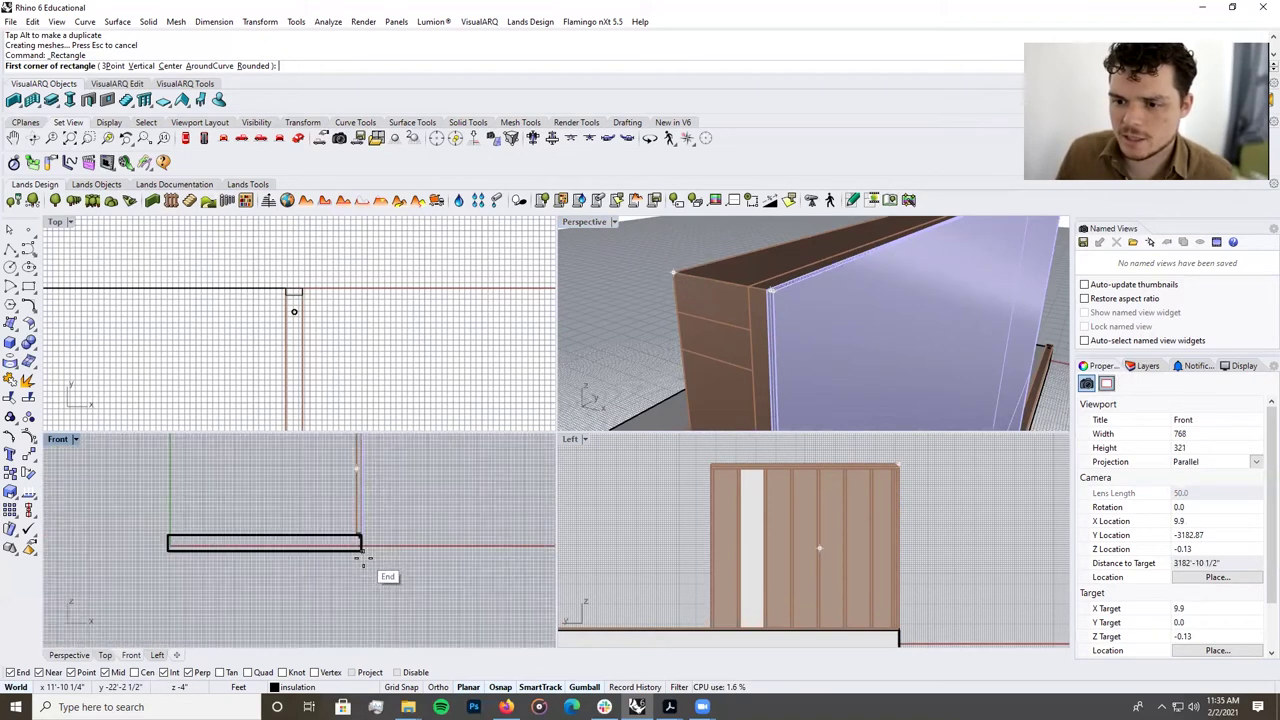
scroll(370, 450, up, 6)
scroll(355, 486, up, 6)
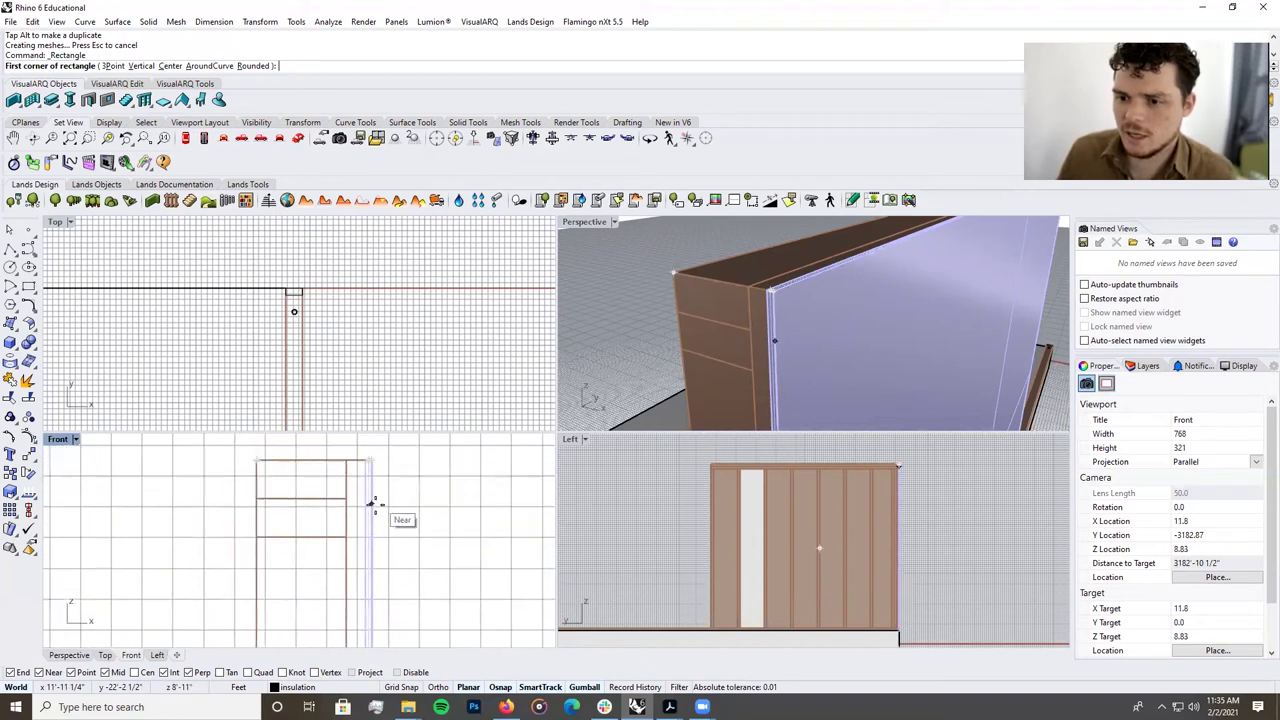
click(346, 487)
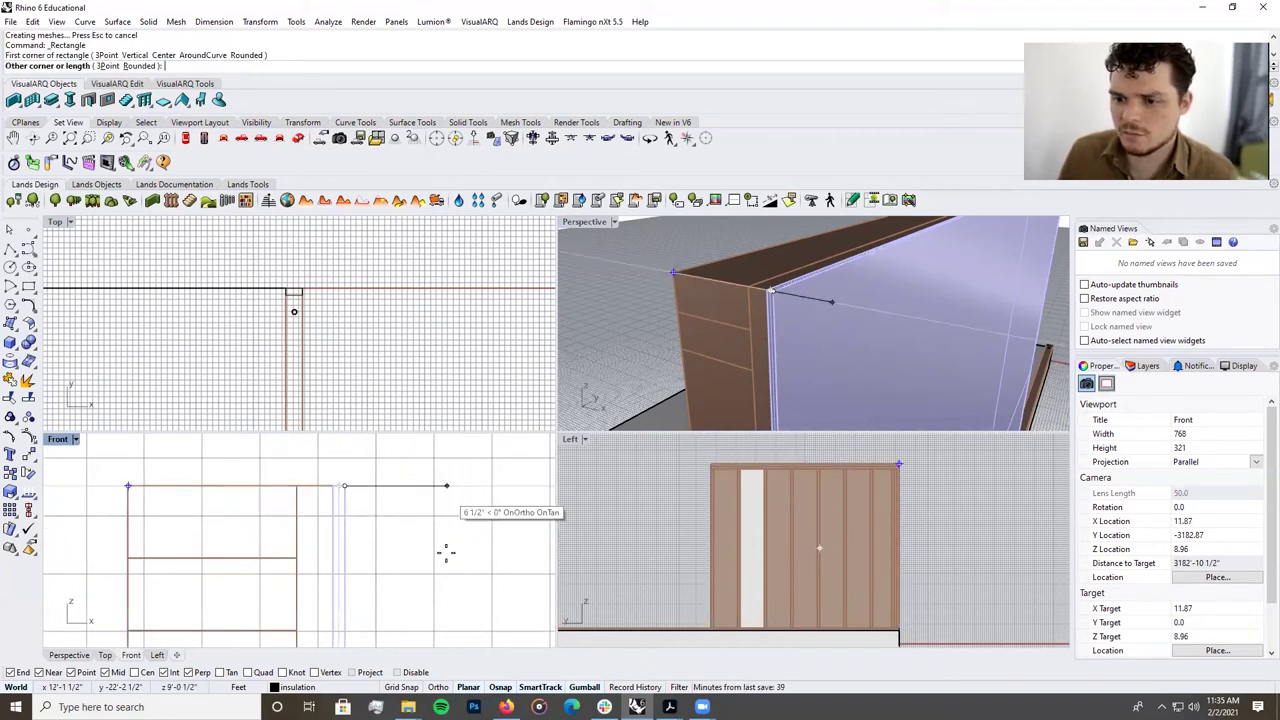
text(1')
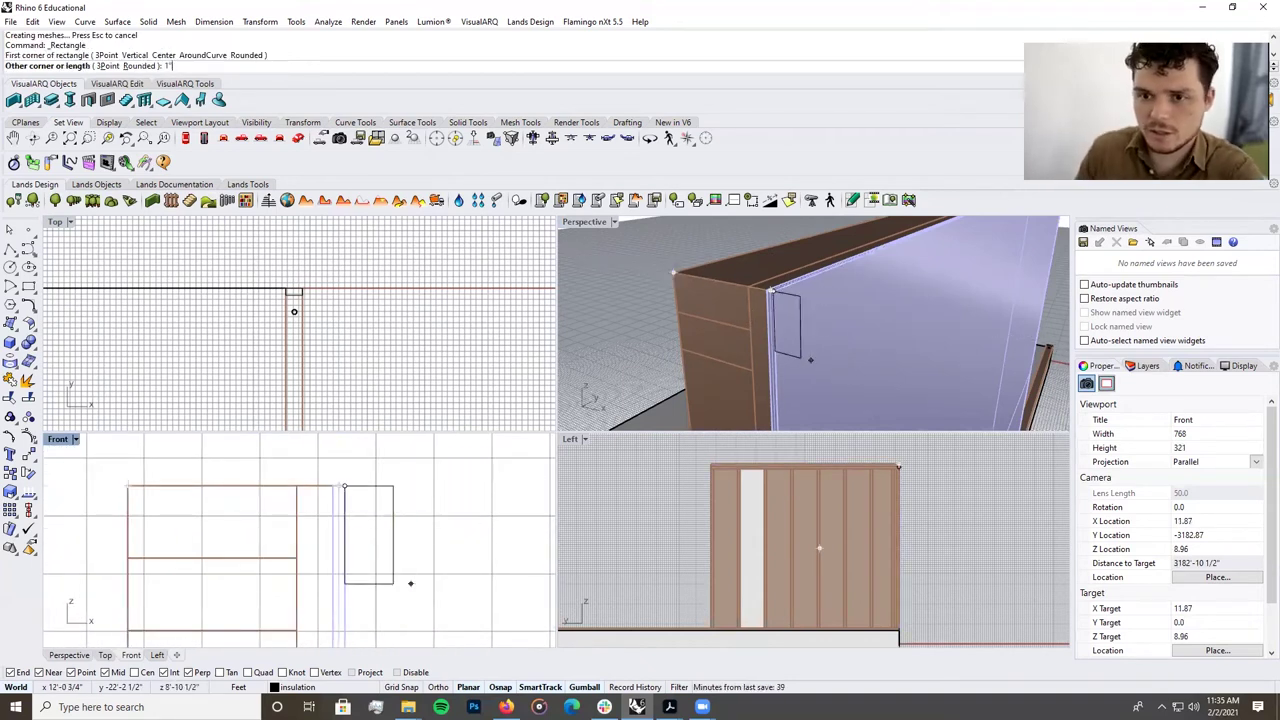
key(Return)
text(1')
key(Return)
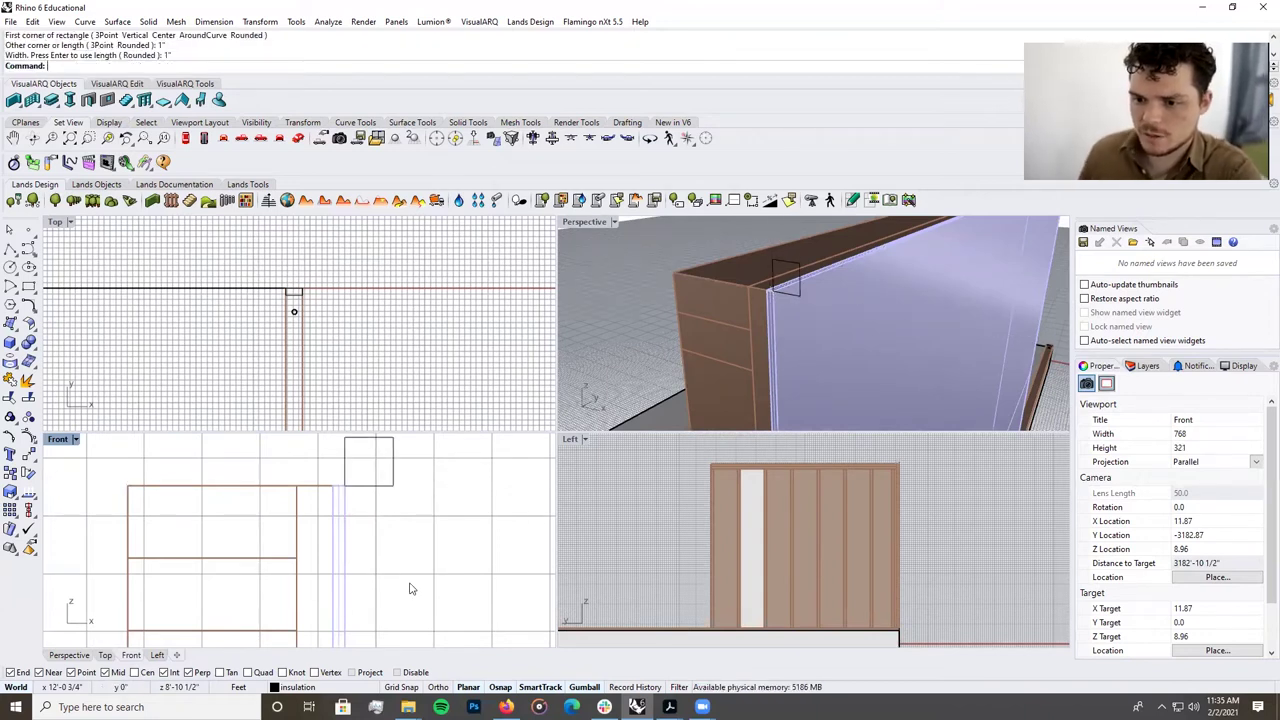
Move the square straight down so its upper inner corner meets the top outer corner of the wb panel, and deselect it.
click(382, 486)
scroll(382, 494, down, 4)
scroll(382, 494, up, 5)
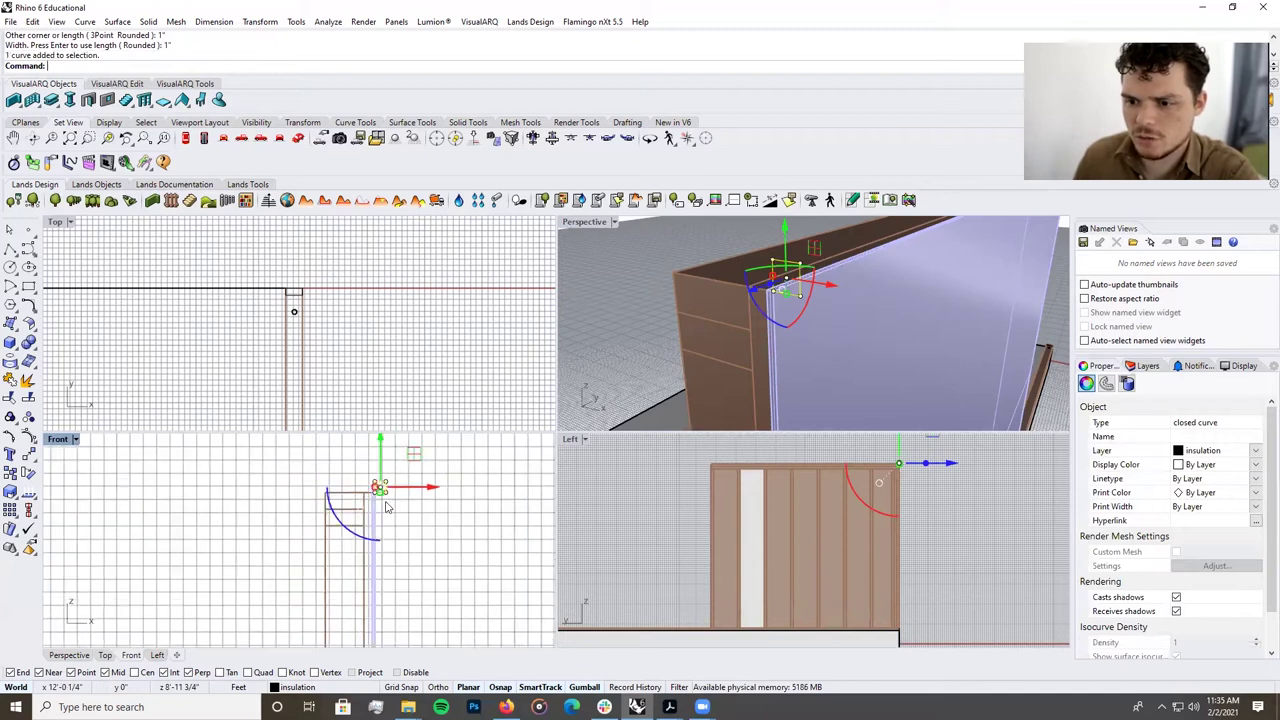
key(Return)
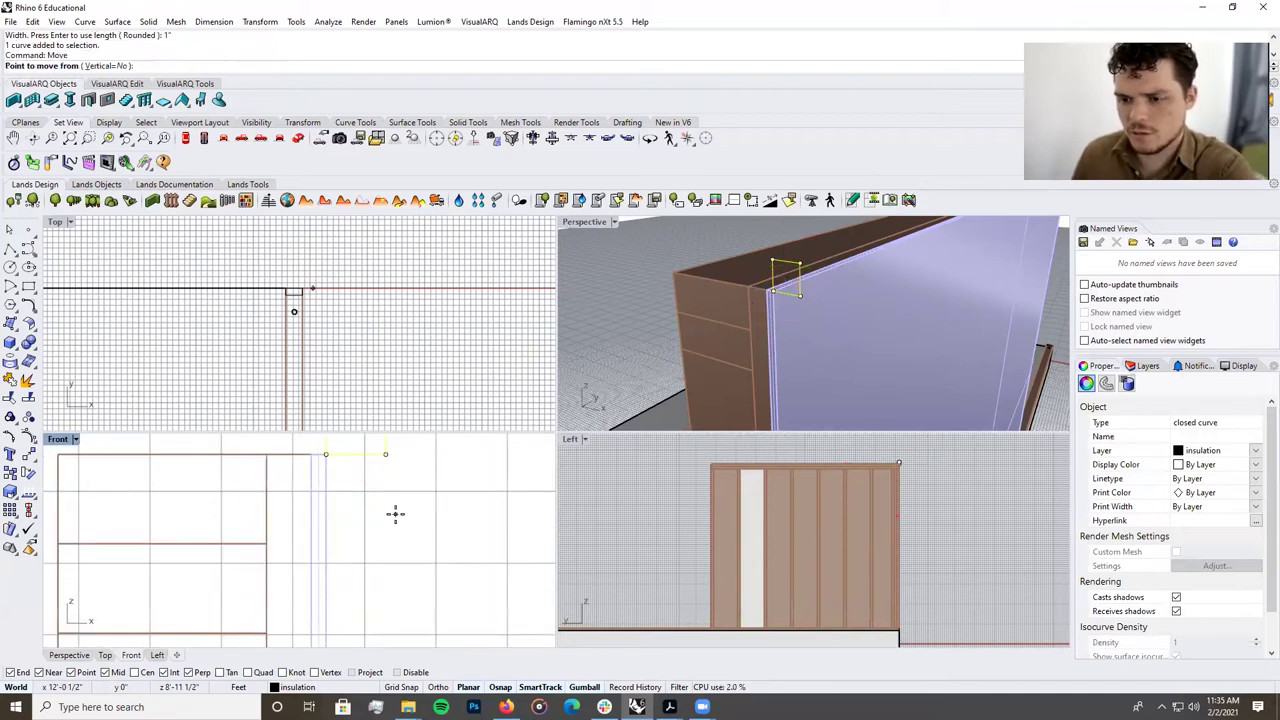
scroll(391, 514, down, 3)
click(365, 467)
click(365, 491)
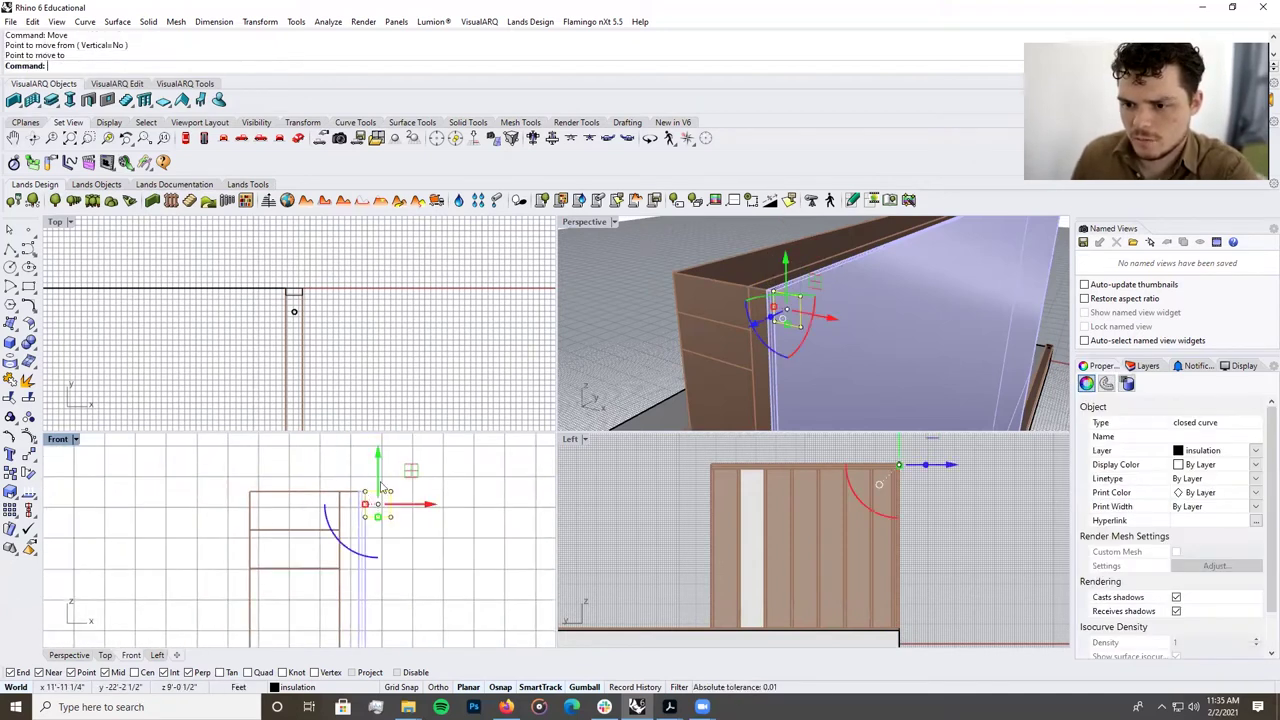
click(443, 480)
right_drag(788, 342, 780, 314)
click(780, 321)
click(778, 330)
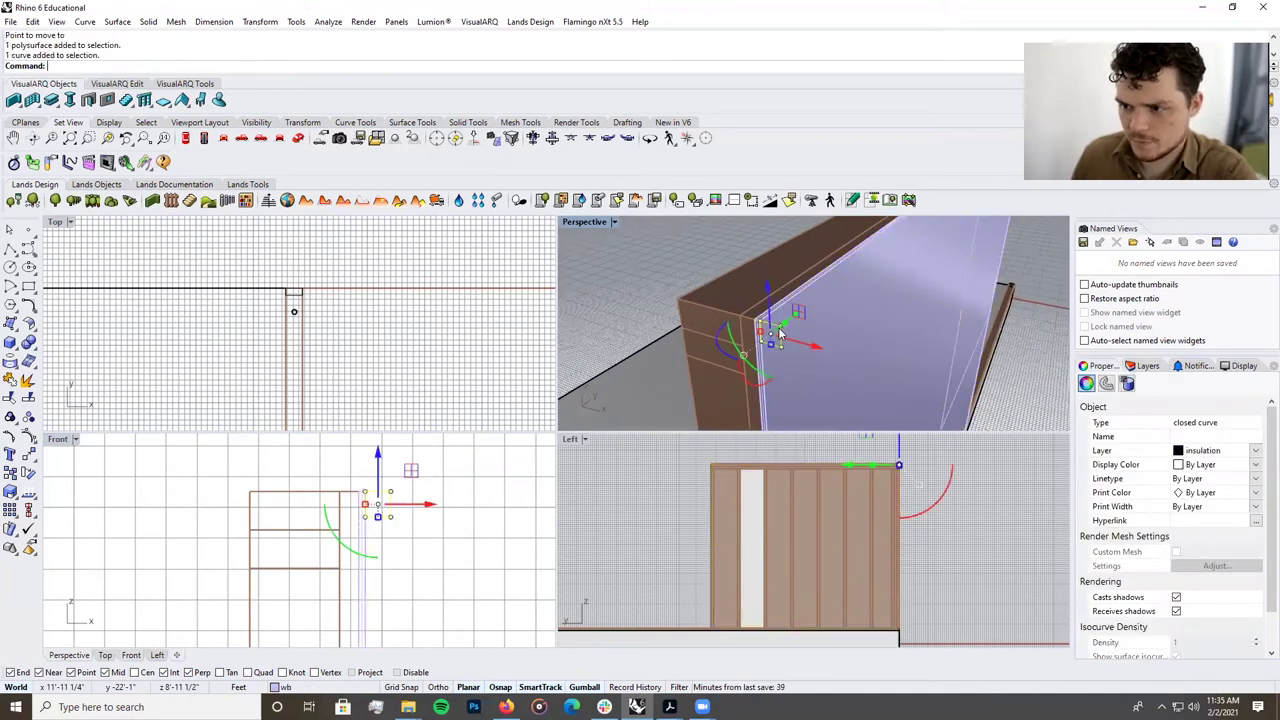
text(ext)
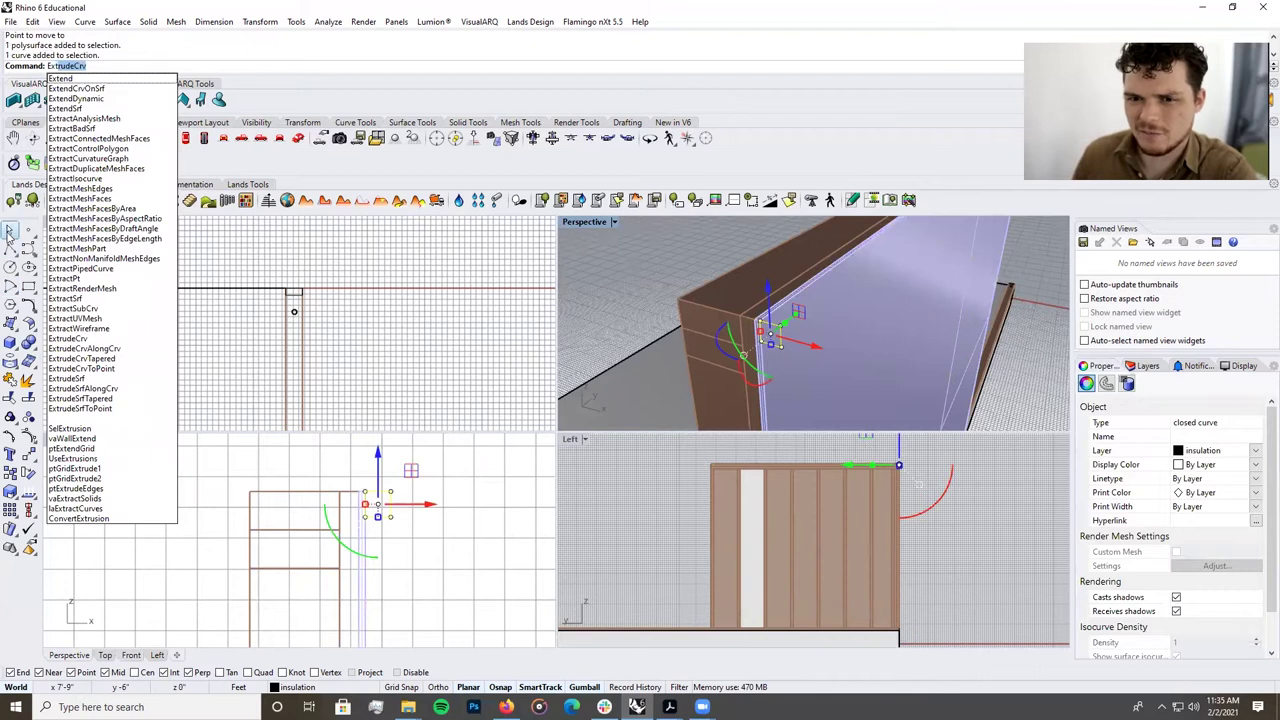
click(9, 231)
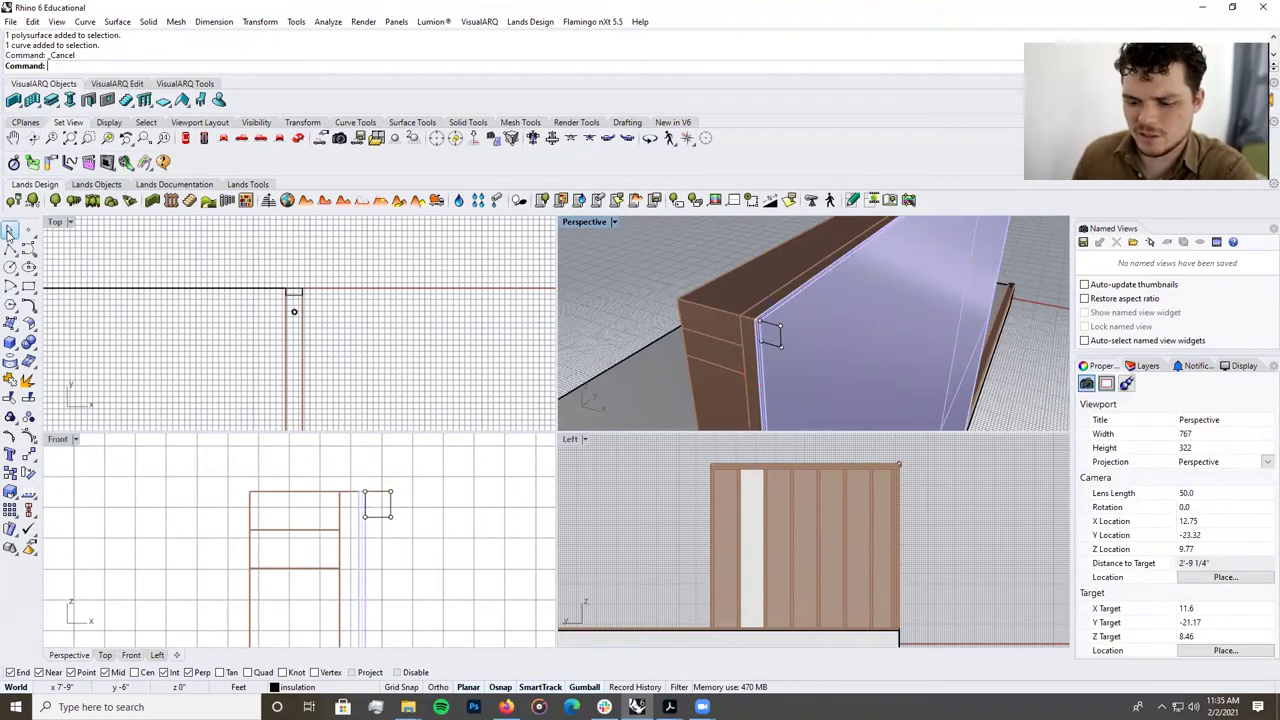
Delete the existing square curve beside the top outer corner of the purple wall panel.
click(775, 329)
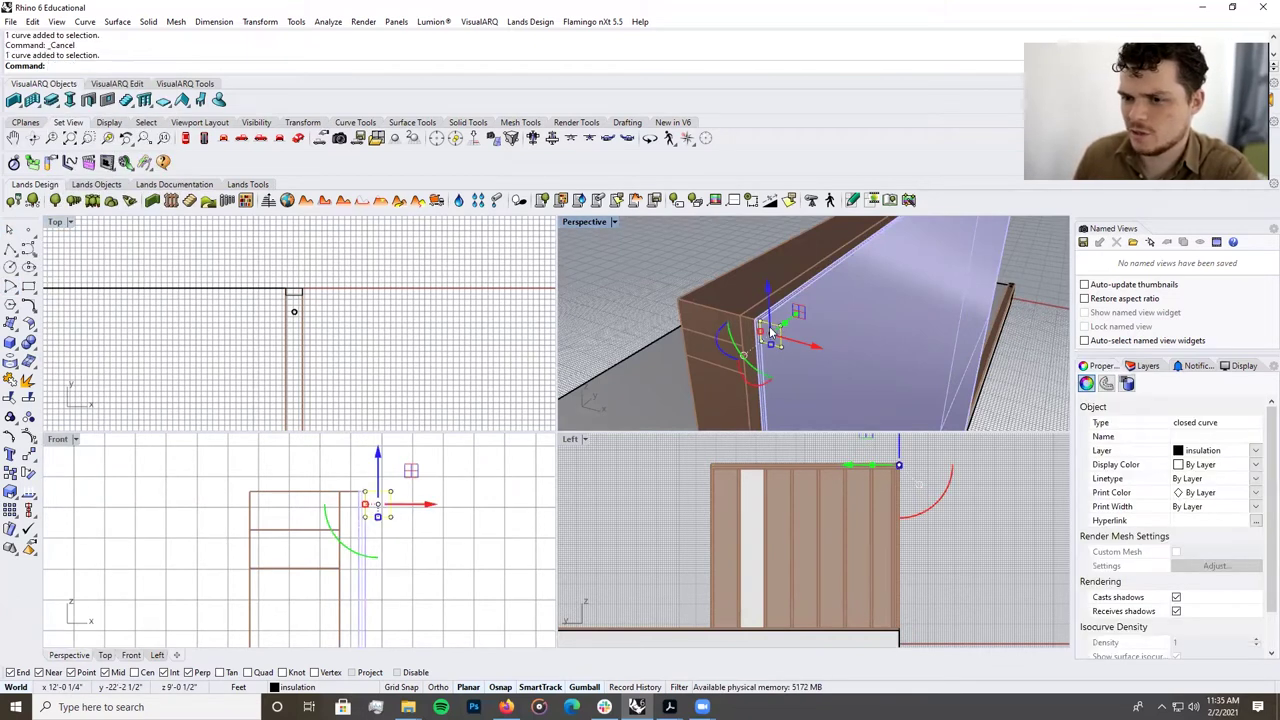
scroll(387, 519, up, 3)
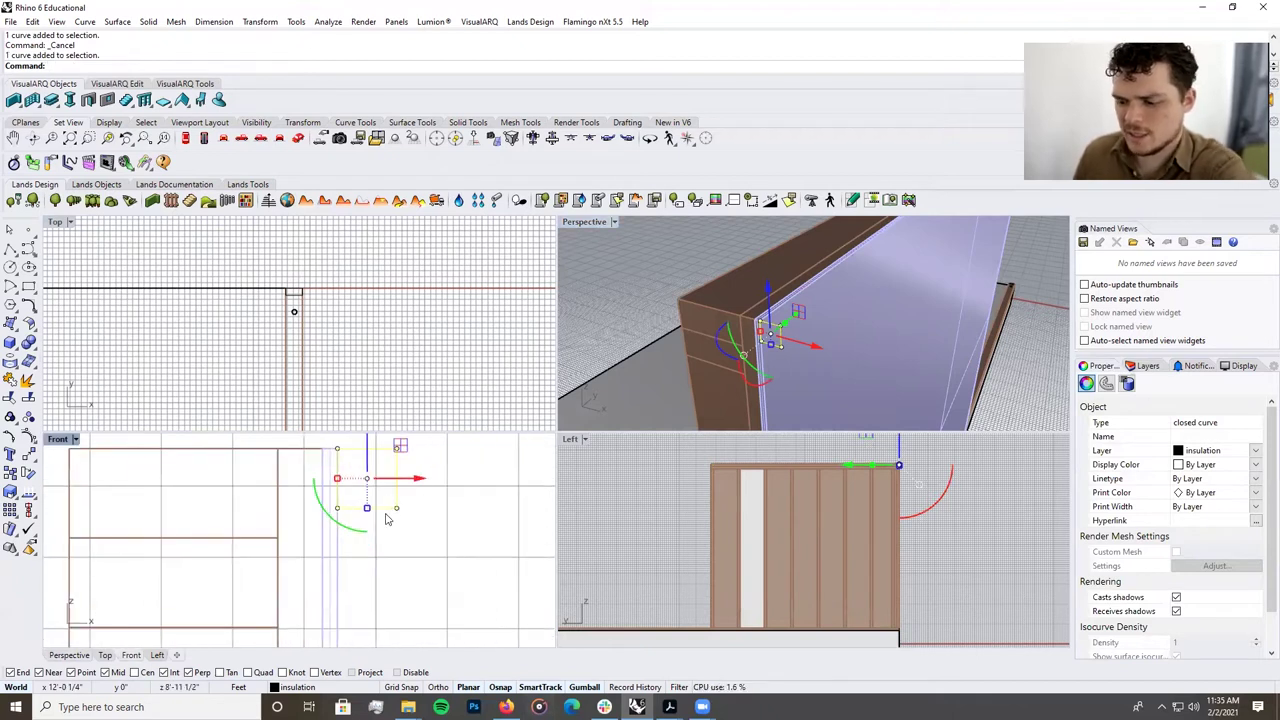
key(Delete)
key(Delete)
Draw a .75" by .75" rectangle from the purple panel's top outer corner in the Front view.
click(30, 288)
scroll(323, 451, up, 1)
click(322, 444)
text(.75)
key(Return)
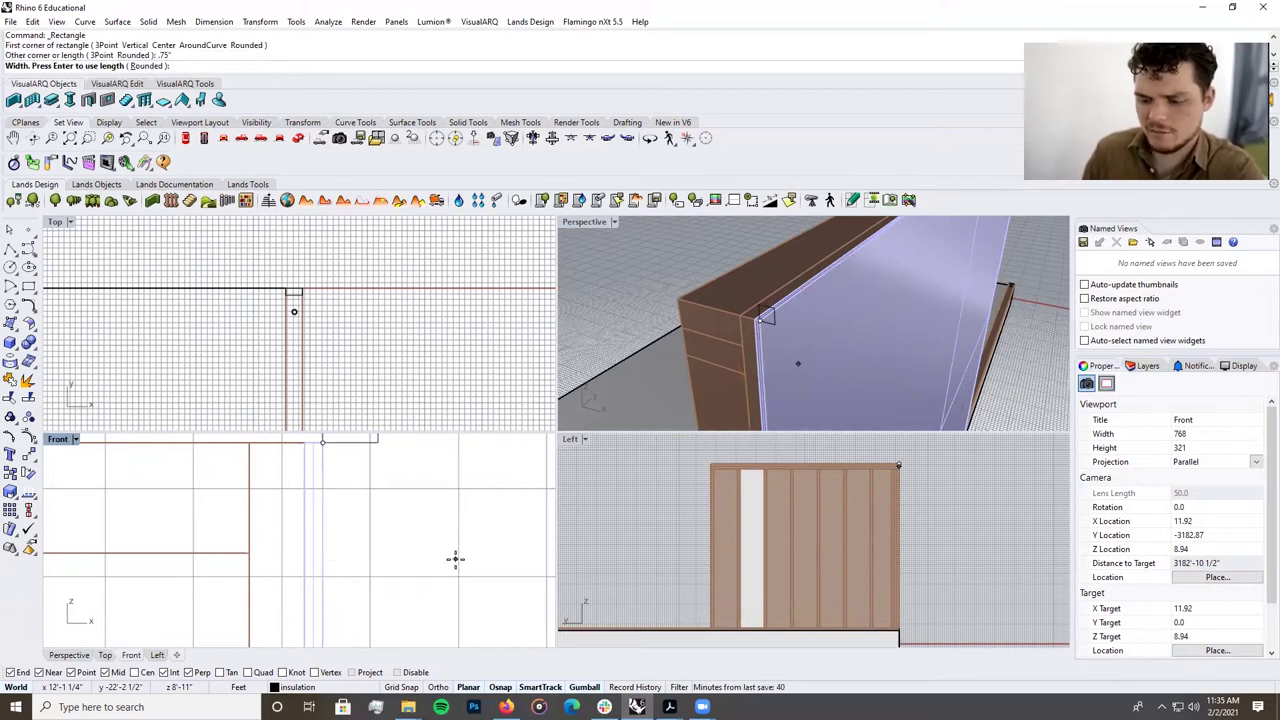
key(Return)
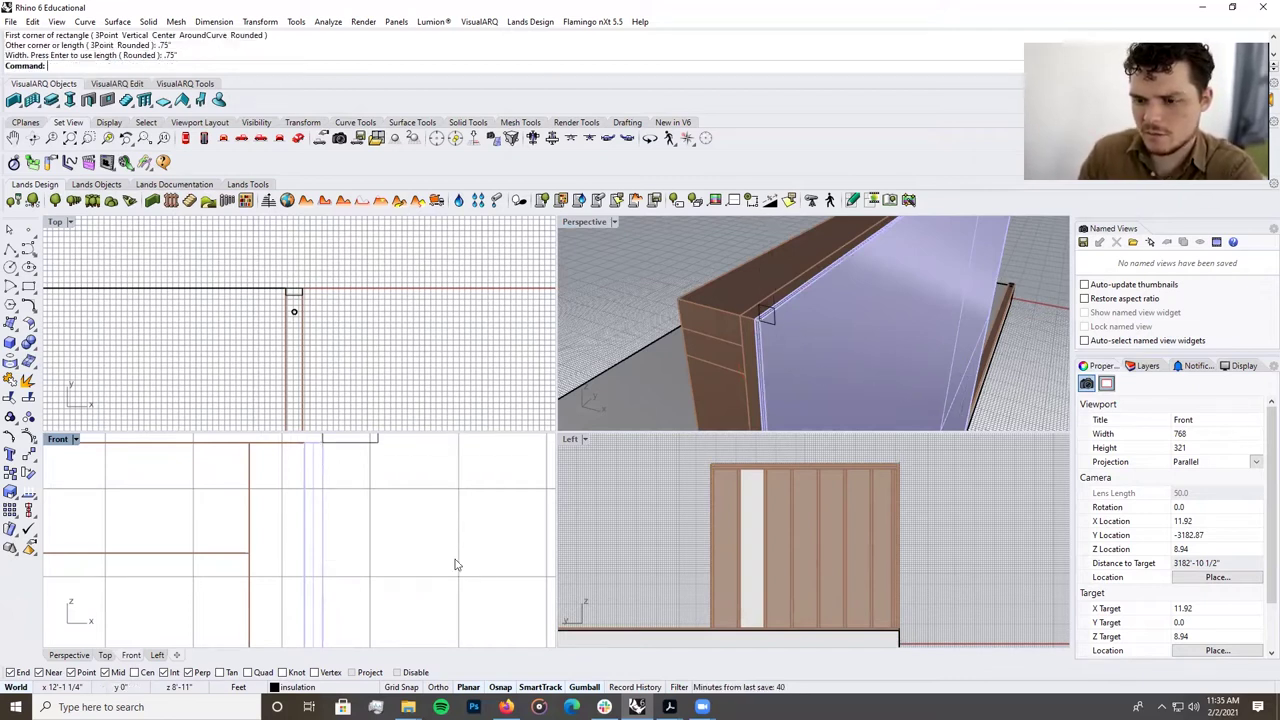
Move the square down so its upper corner snaps to the panel's top outer corner in the Front view.
scroll(400, 580, down, 2)
click(349, 476)
drag(349, 476, 349, 505)
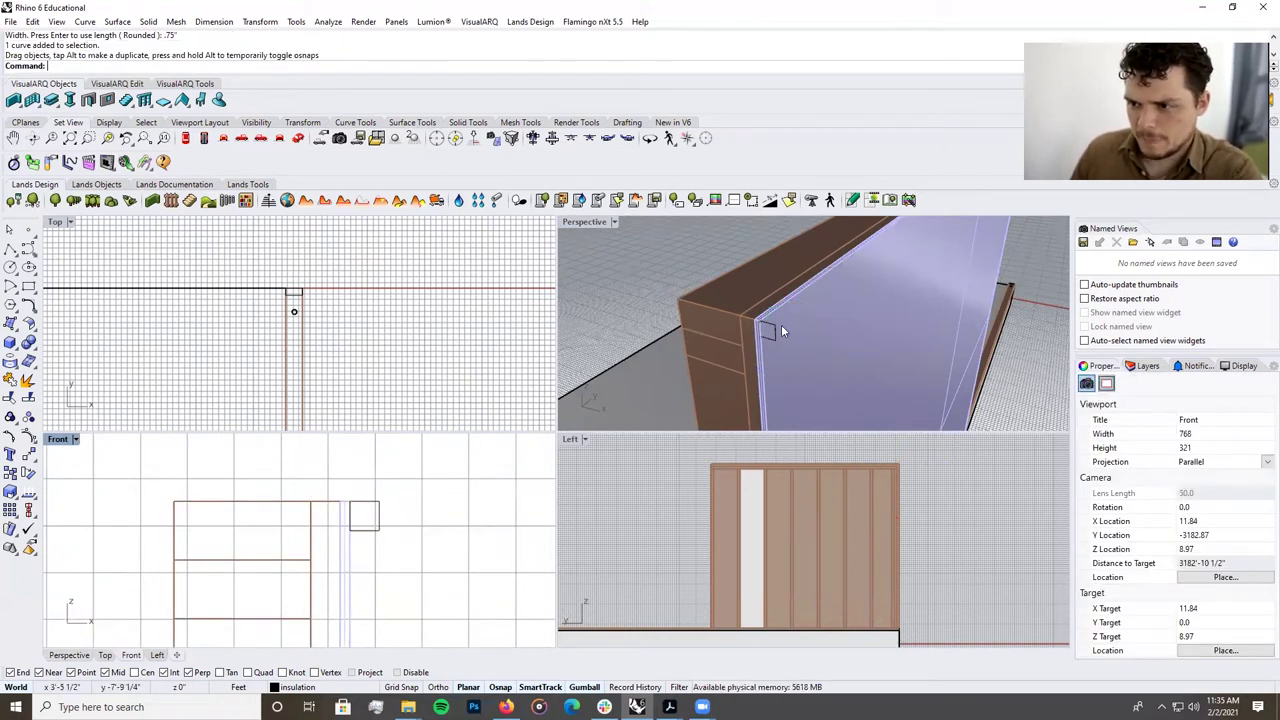
Try to extrude the square into a solid strip to the panel's far end in the Perspective view, and undo the extrusion.
text(Ext)
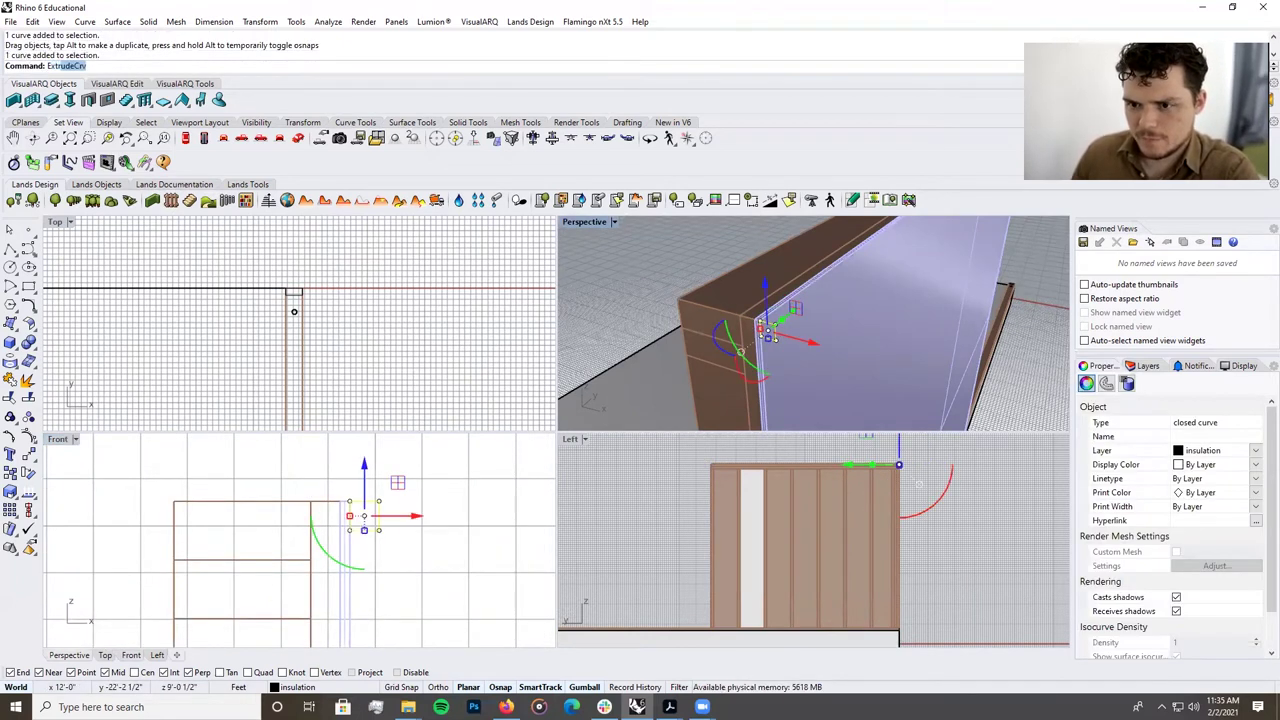
text(r)
key(Return)
scroll(771, 330, down, 4)
scroll(840, 385, down, 6)
scroll(840, 352, up, 3)
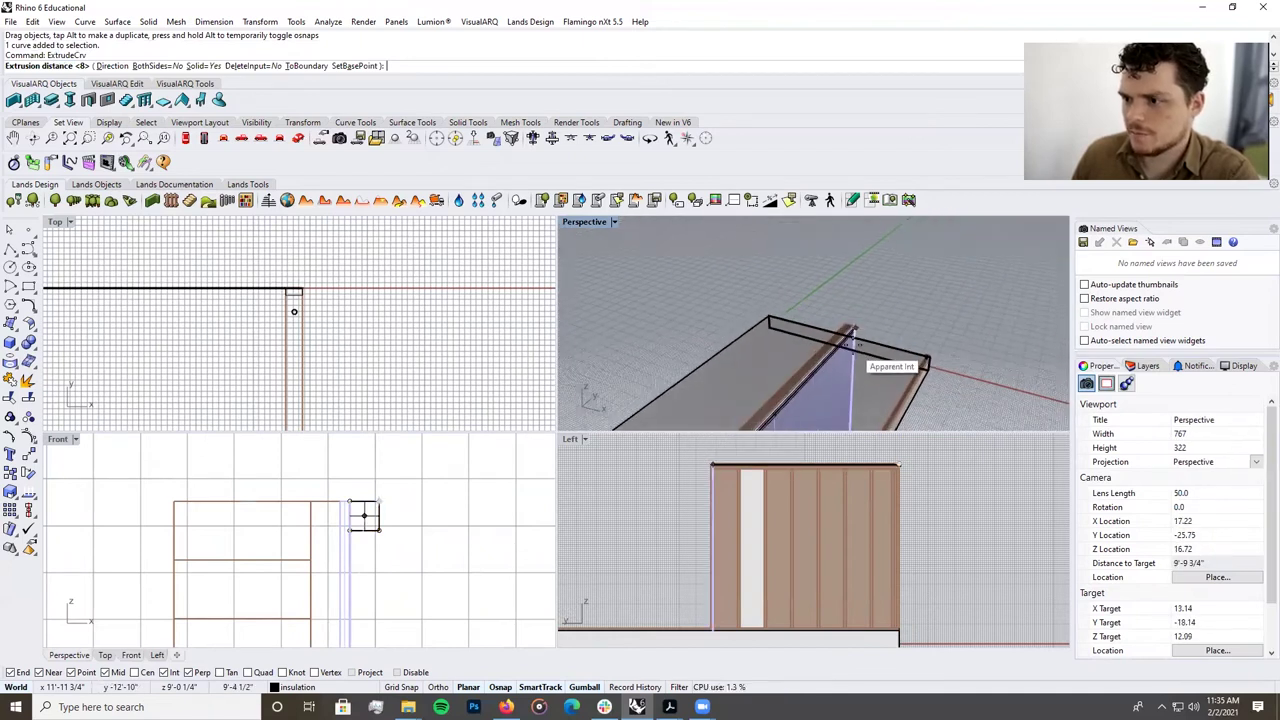
click(851, 342)
scroll(900, 305, up, 3)
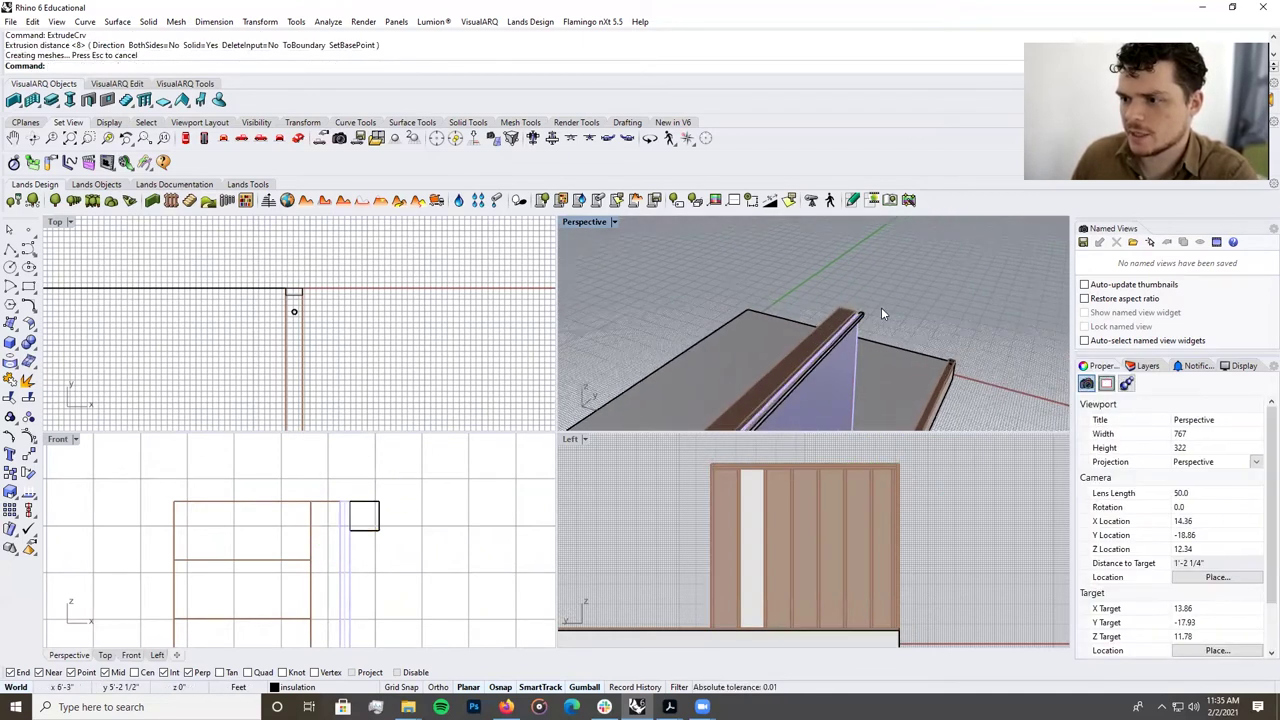
key(ctrl+z)
scroll(840, 305, down, 5)
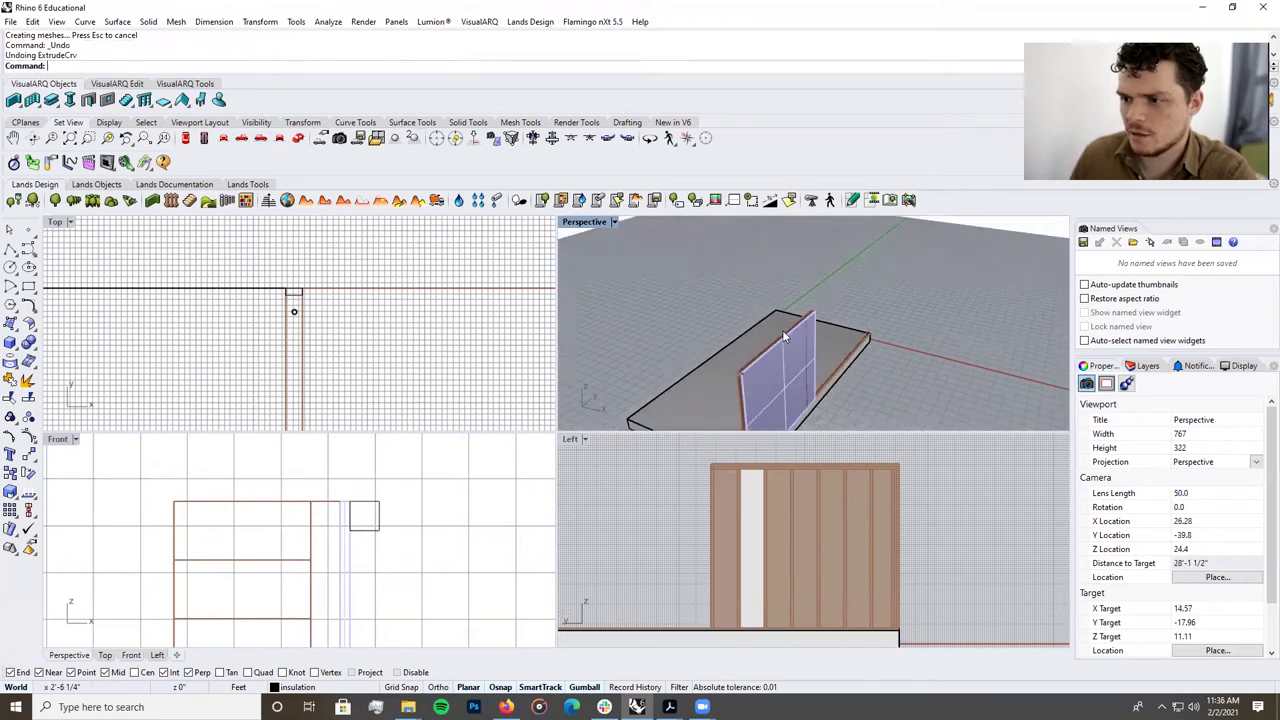
Try extruding the square as a solid to the platform's far edge in the Top view, and delete the resulting strip.
scroll(783, 336, up, 6)
click(738, 288)
key(Up)
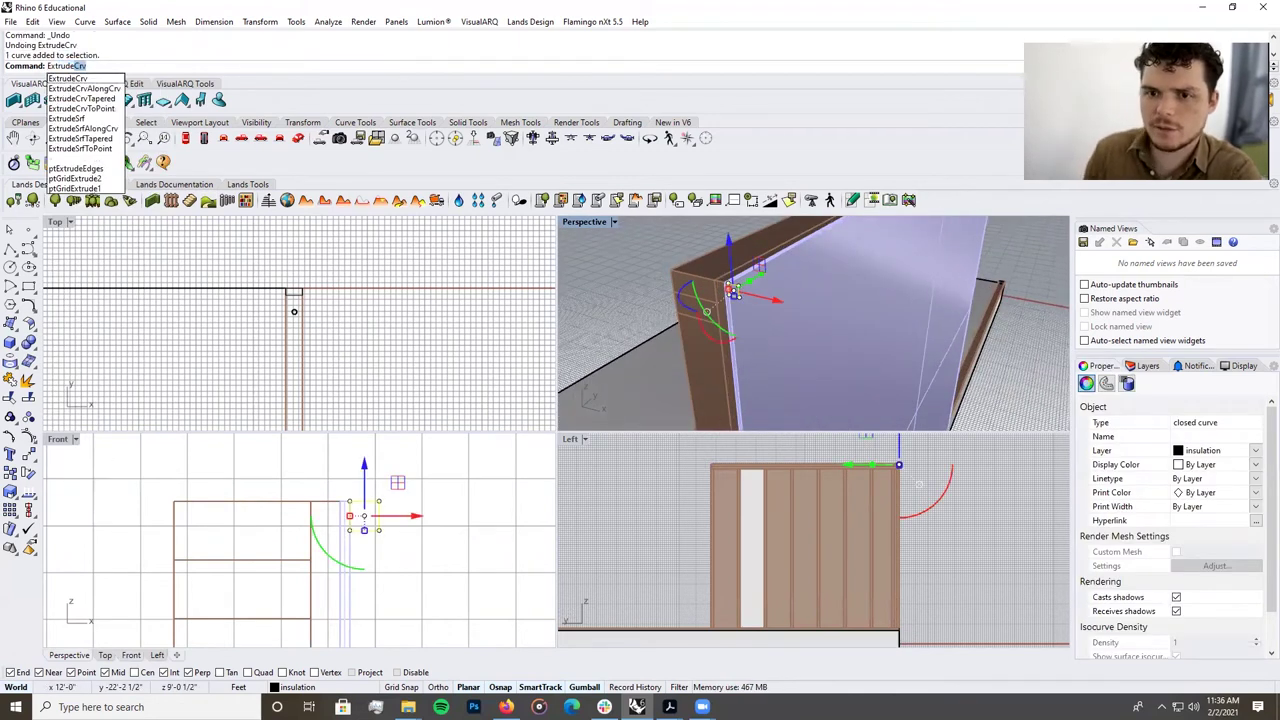
key(Return)
scroll(366, 338, down, 12)
scroll(358, 347, up, 12)
click(378, 316)
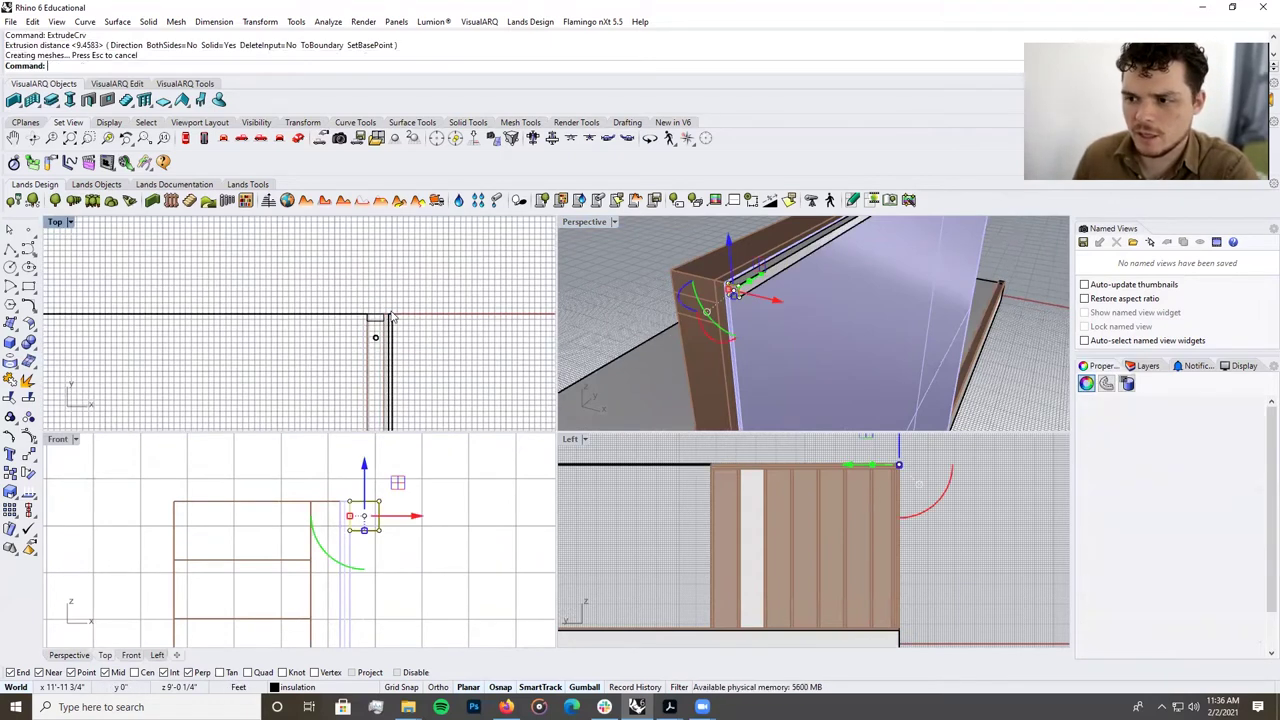
scroll(375, 318, up, 3)
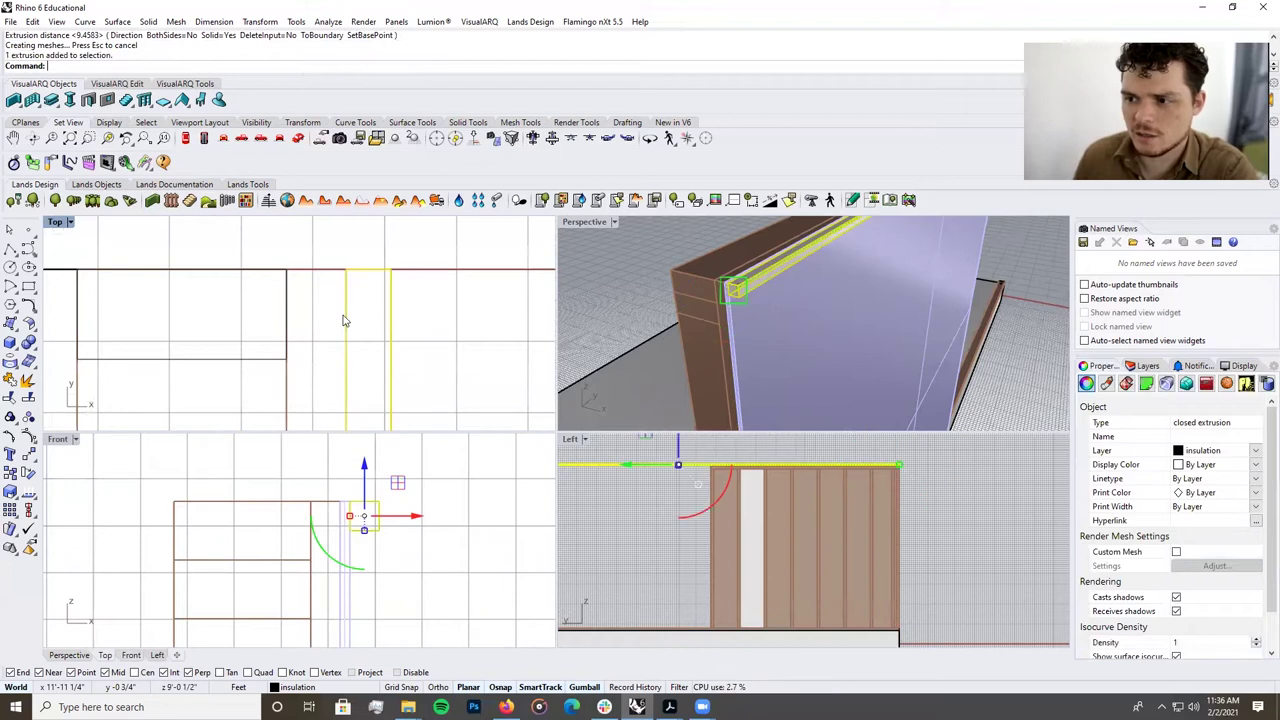
key(Escape)
scroll(332, 286, down, 4)
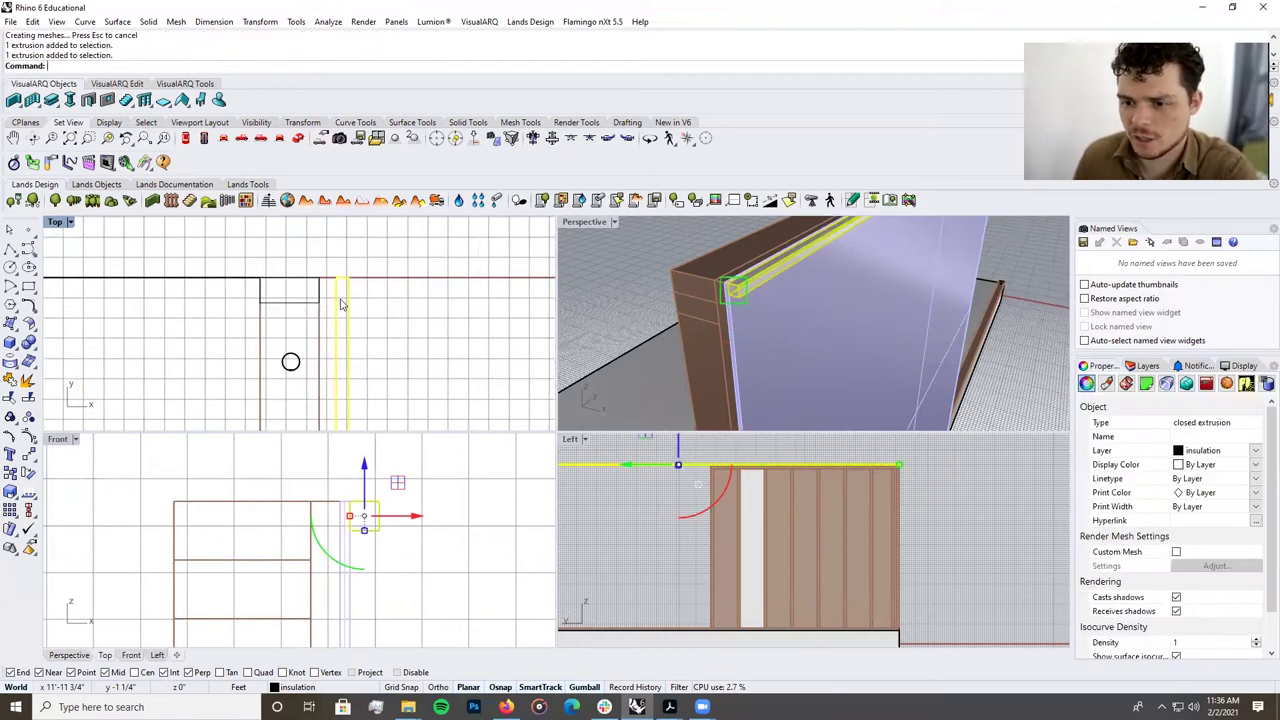
scroll(716, 286, up, 5)
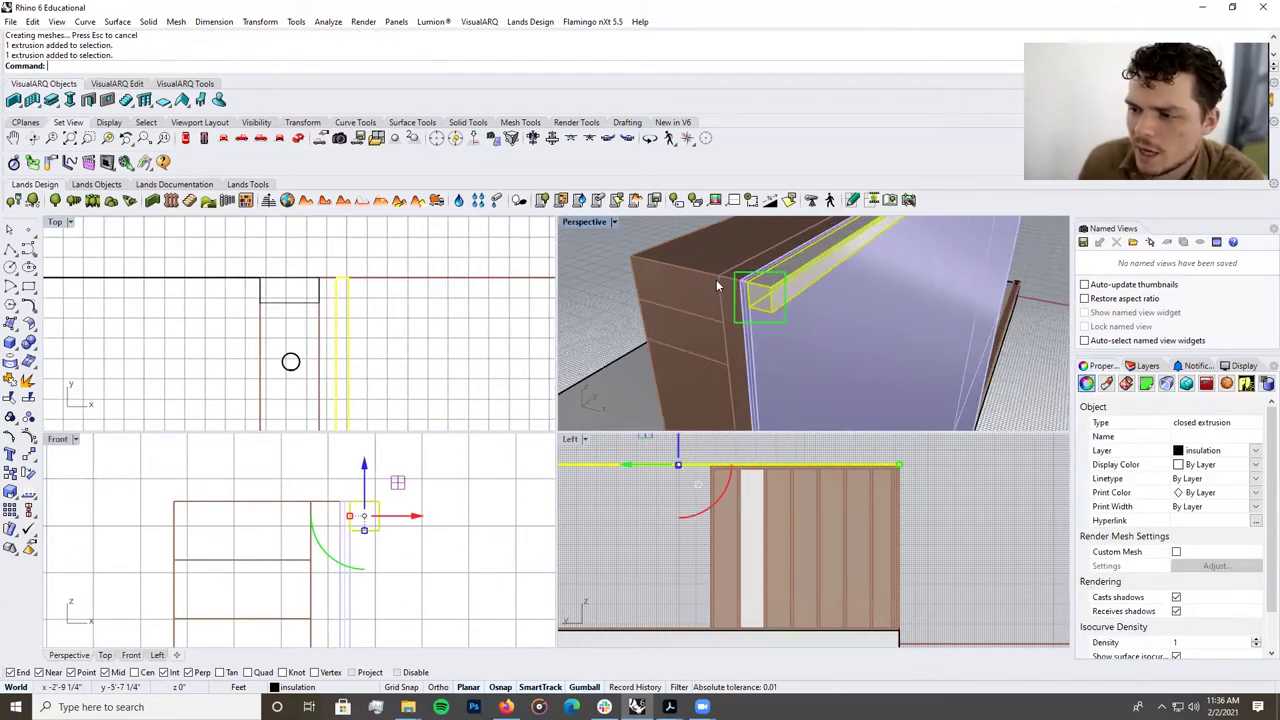
scroll(320, 285, up, 3)
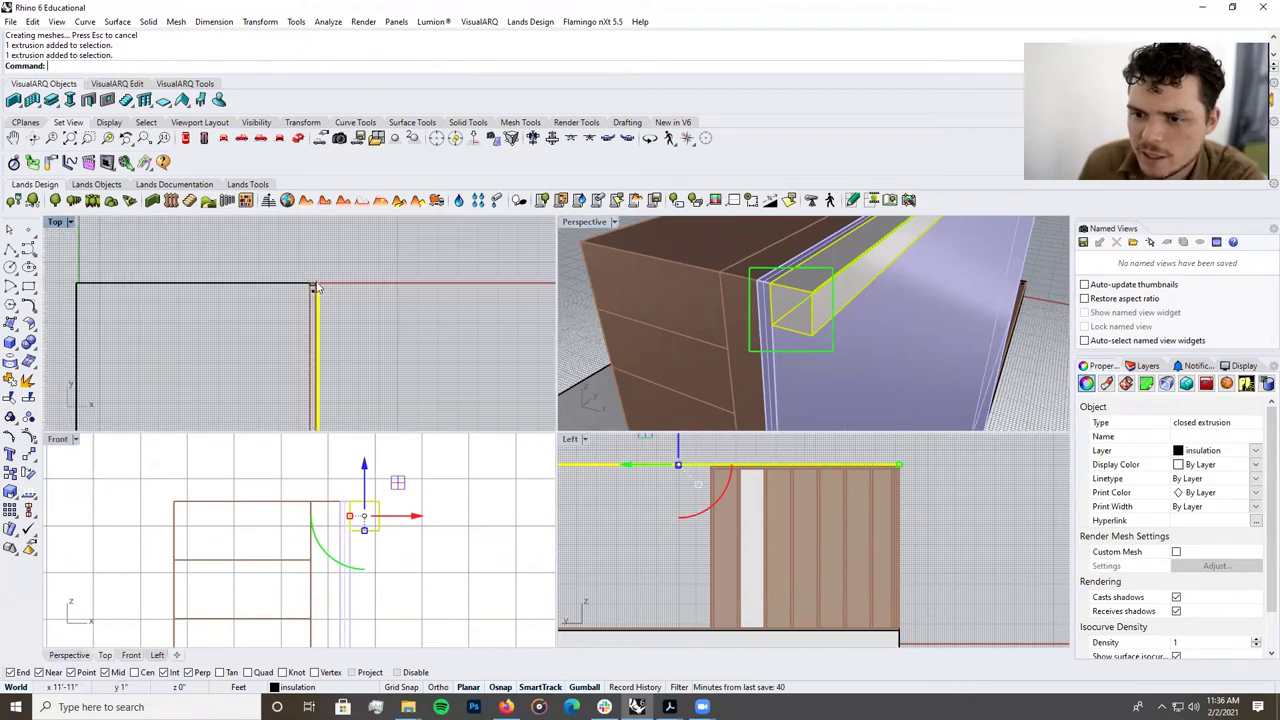
key(Delete)
Try to extrude the square as a solid to the far block's corner in the Top view, and undo the extrusion.
scroll(322, 300, up, 5)
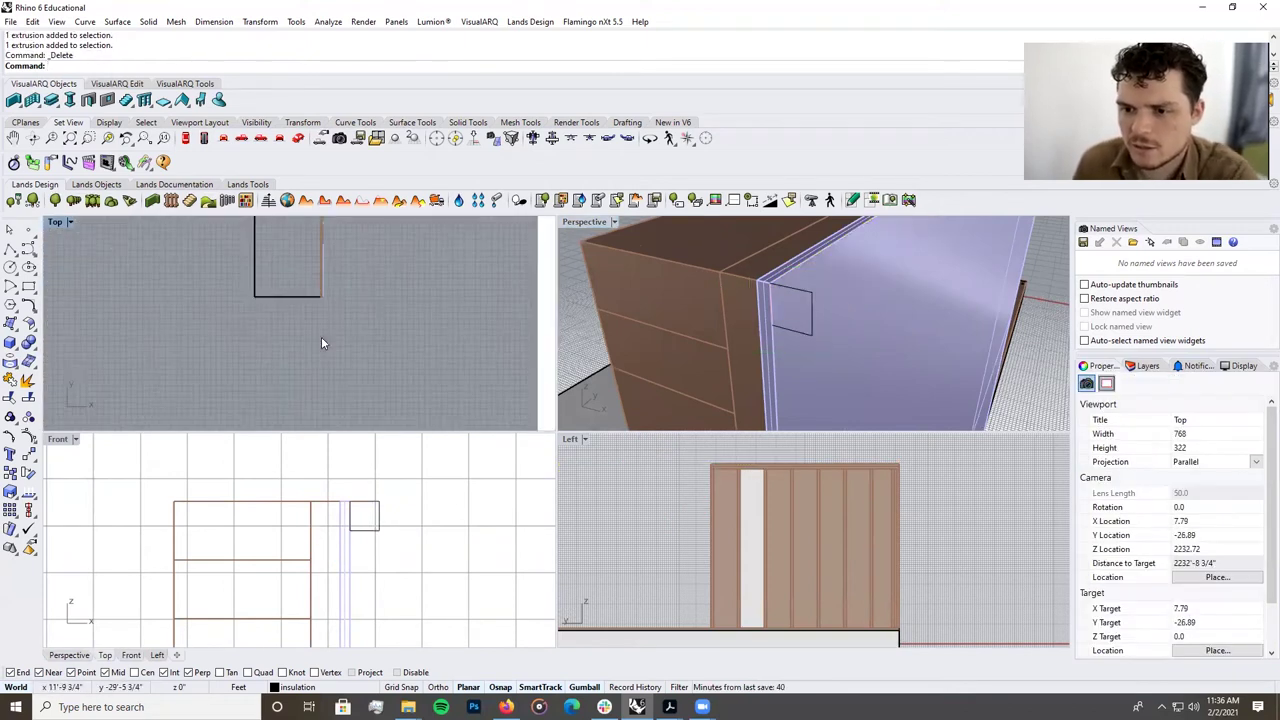
scroll(325, 308, up, 5)
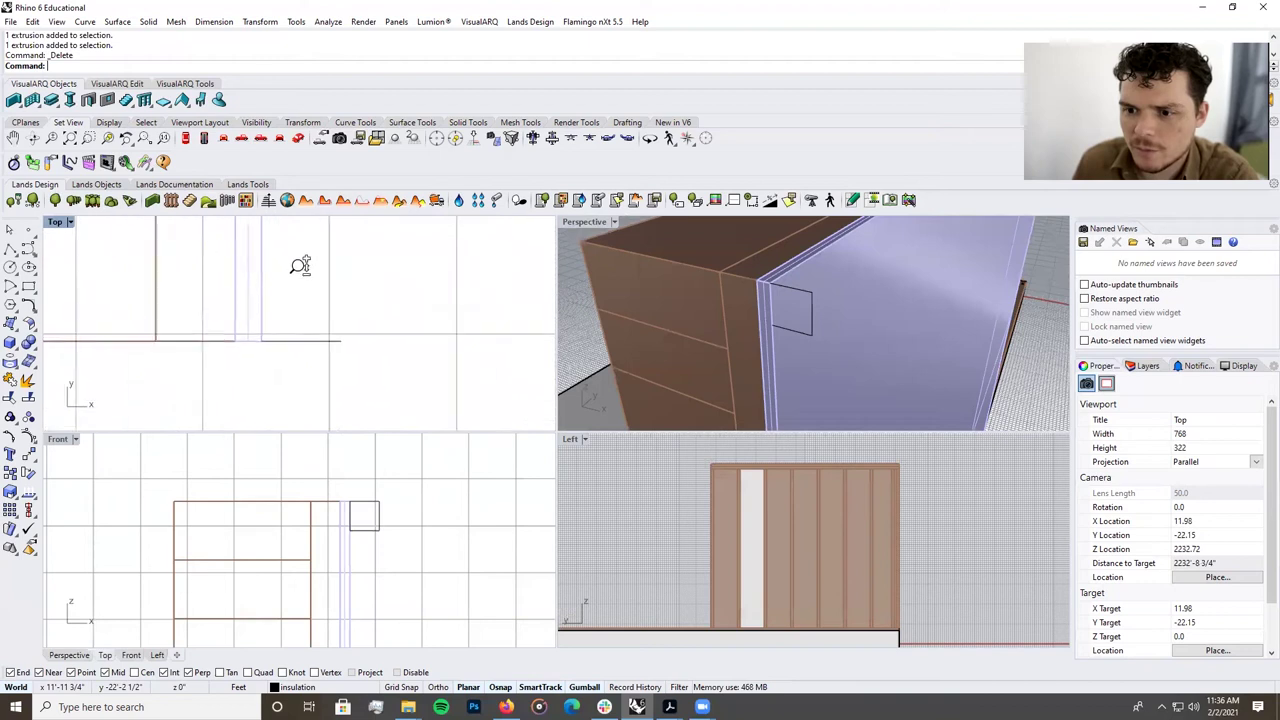
click(295, 344)
text(ex)
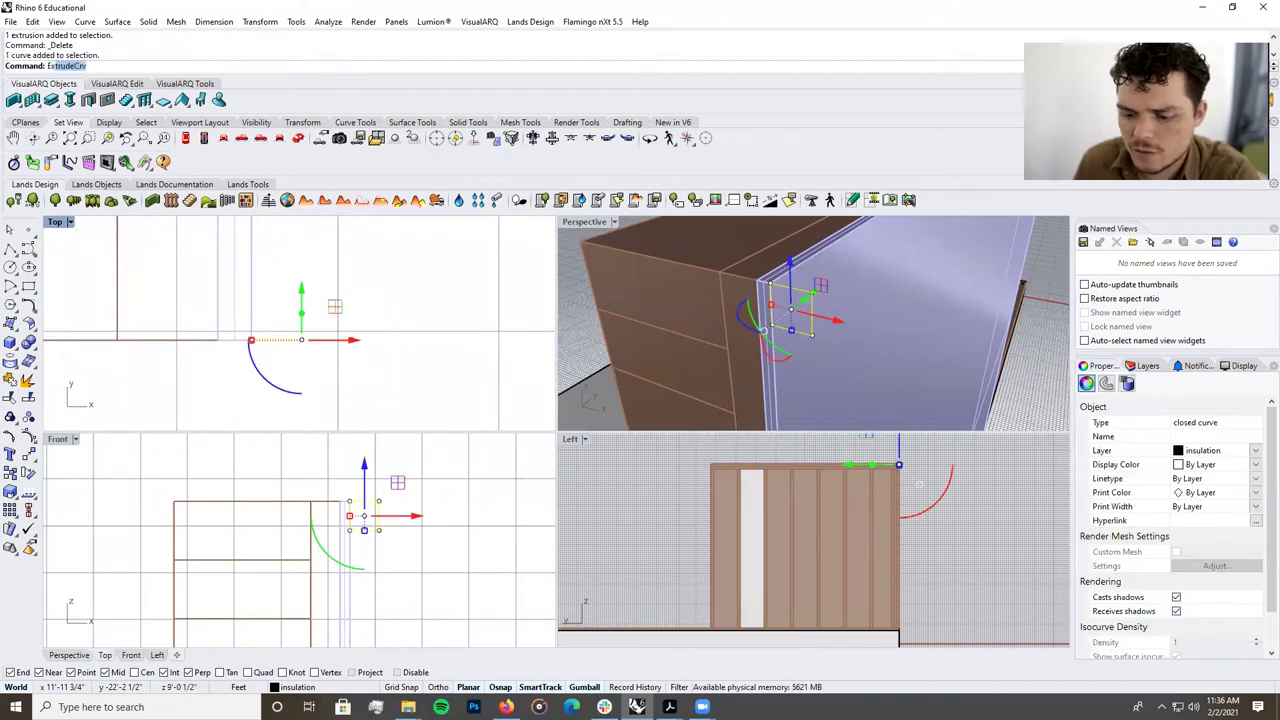
key(Return)
scroll(300, 400, up, 5)
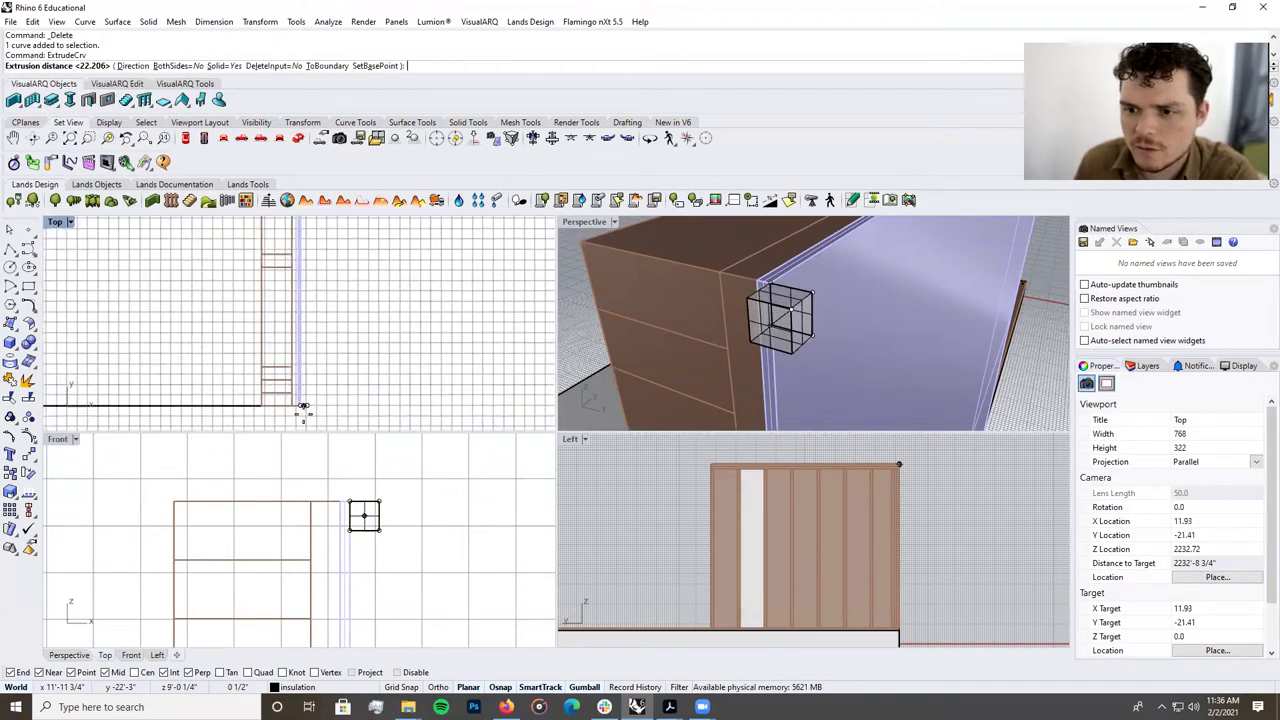
scroll(303, 418, down, 5)
scroll(300, 250, up, 5)
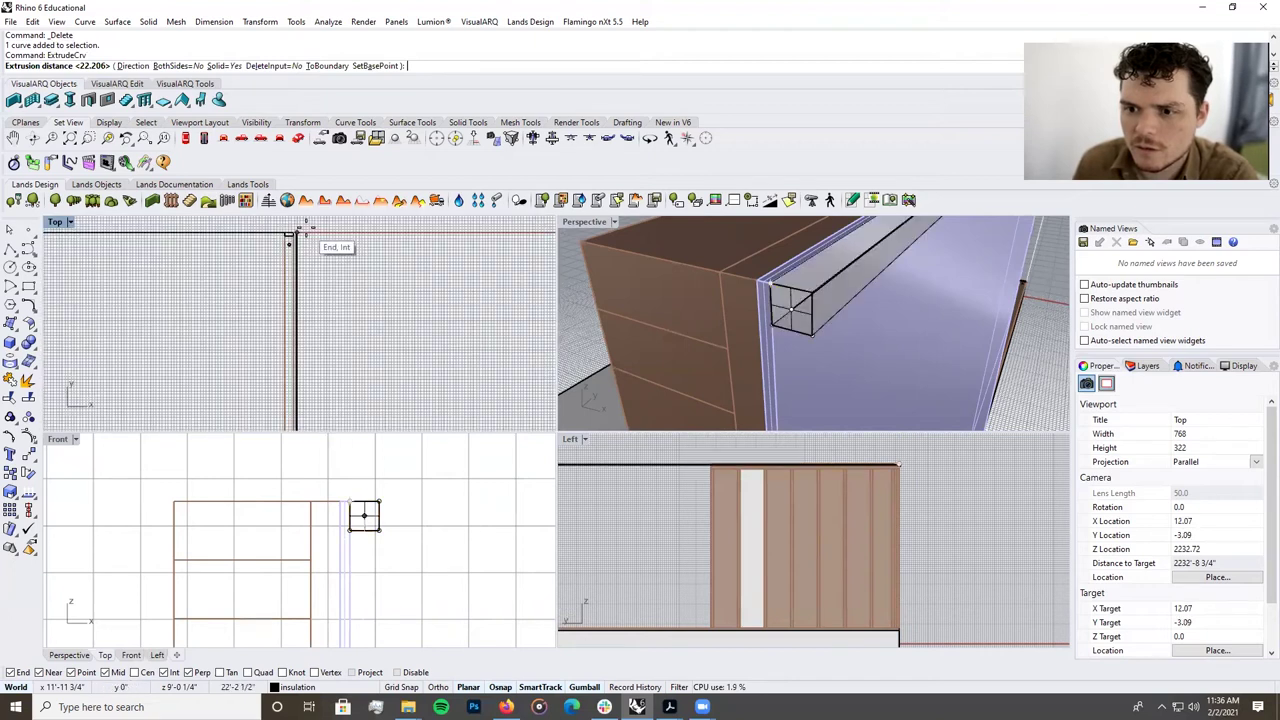
scroll(301, 235, up, 5)
scroll(314, 331, down, 4)
scroll(289, 290, up, 3)
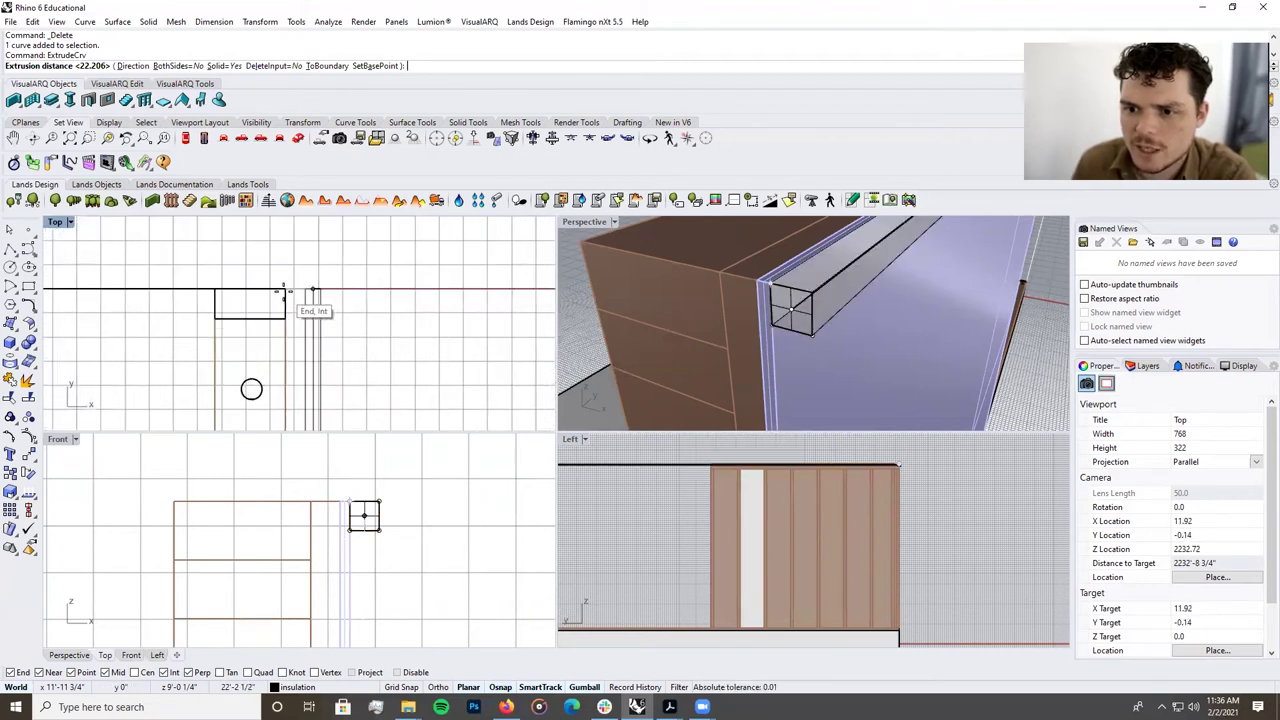
click(287, 289)
right_drag(800, 254, 806, 299)
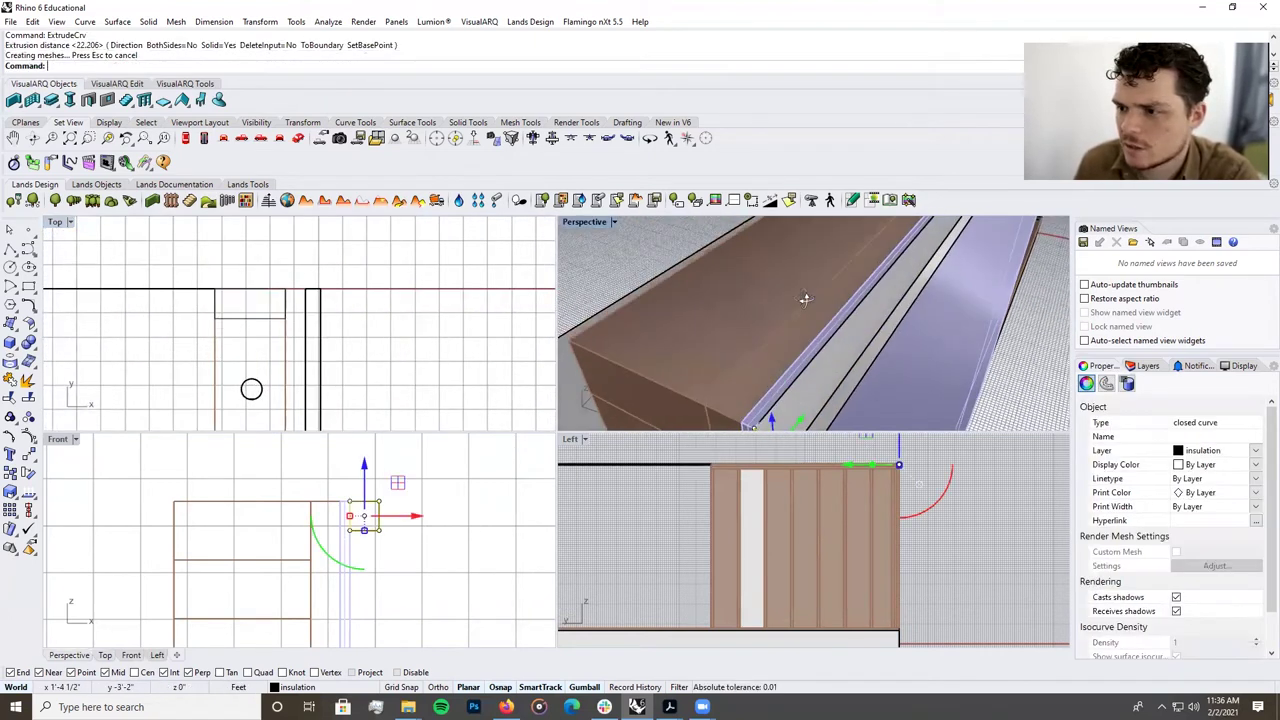
key(ctrl+z)
Delete the square profile beside the panel's top corner.
click(380, 514)
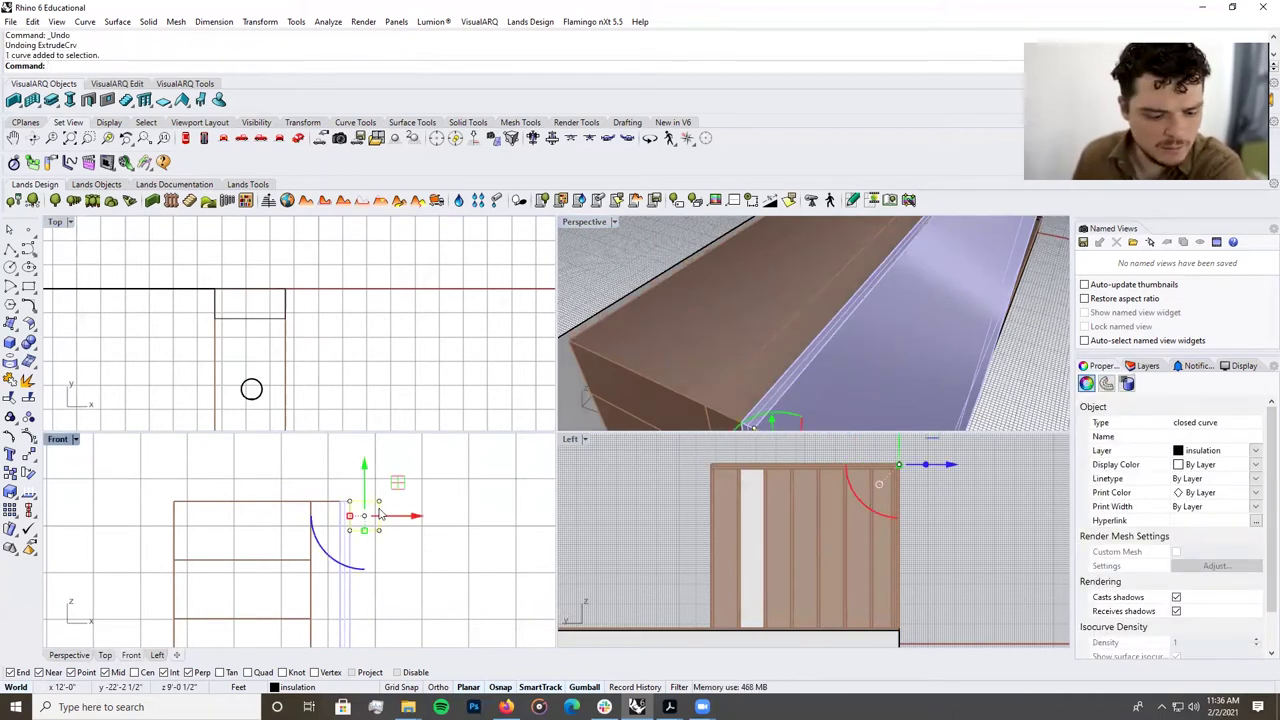
key(Delete)
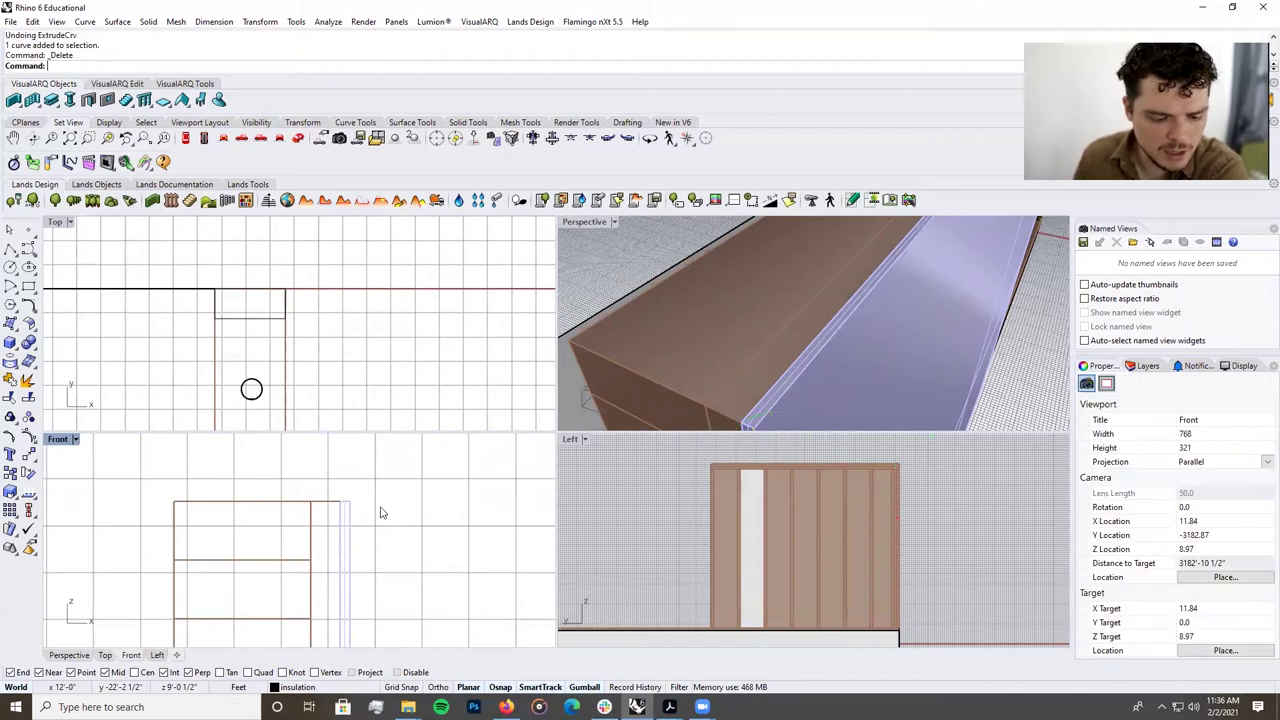
scroll(388, 531, up, 4)
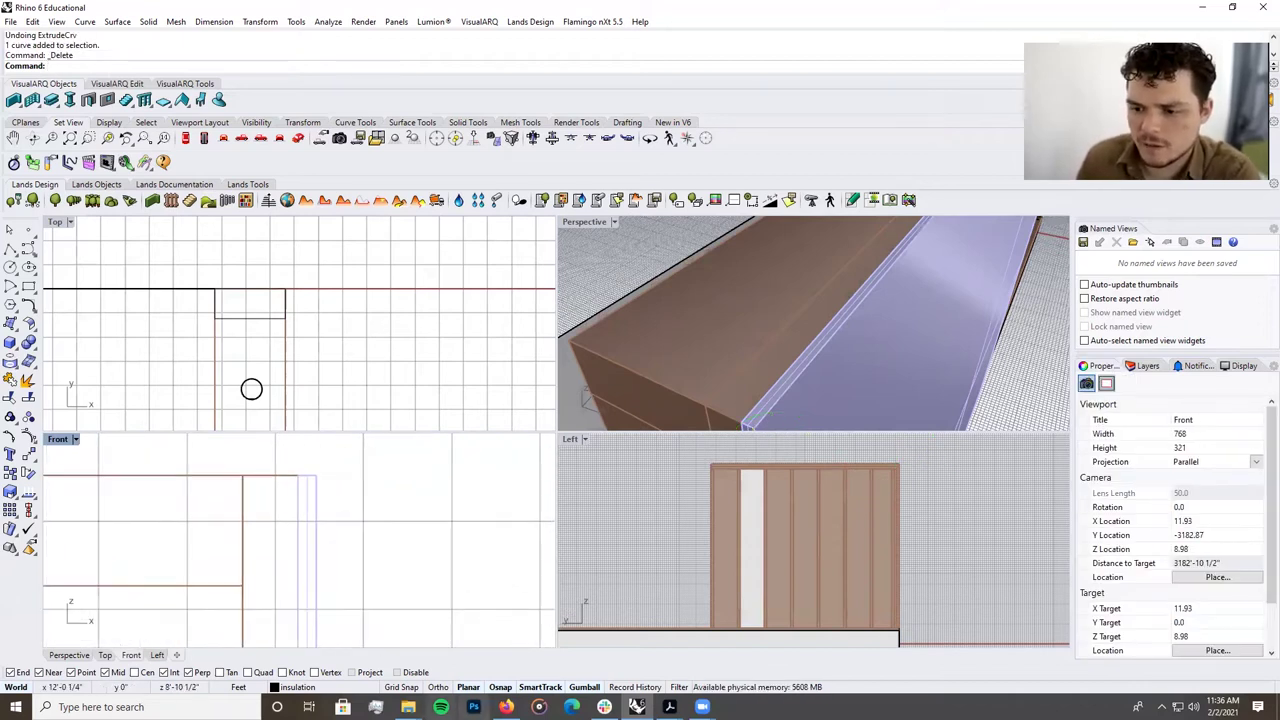
Draw a straight polyline in the Top view from the panel's near outer corner to the platform's far edge.
click(29, 286)
scroll(290, 275, down, 5)
scroll(287, 277, down, 5)
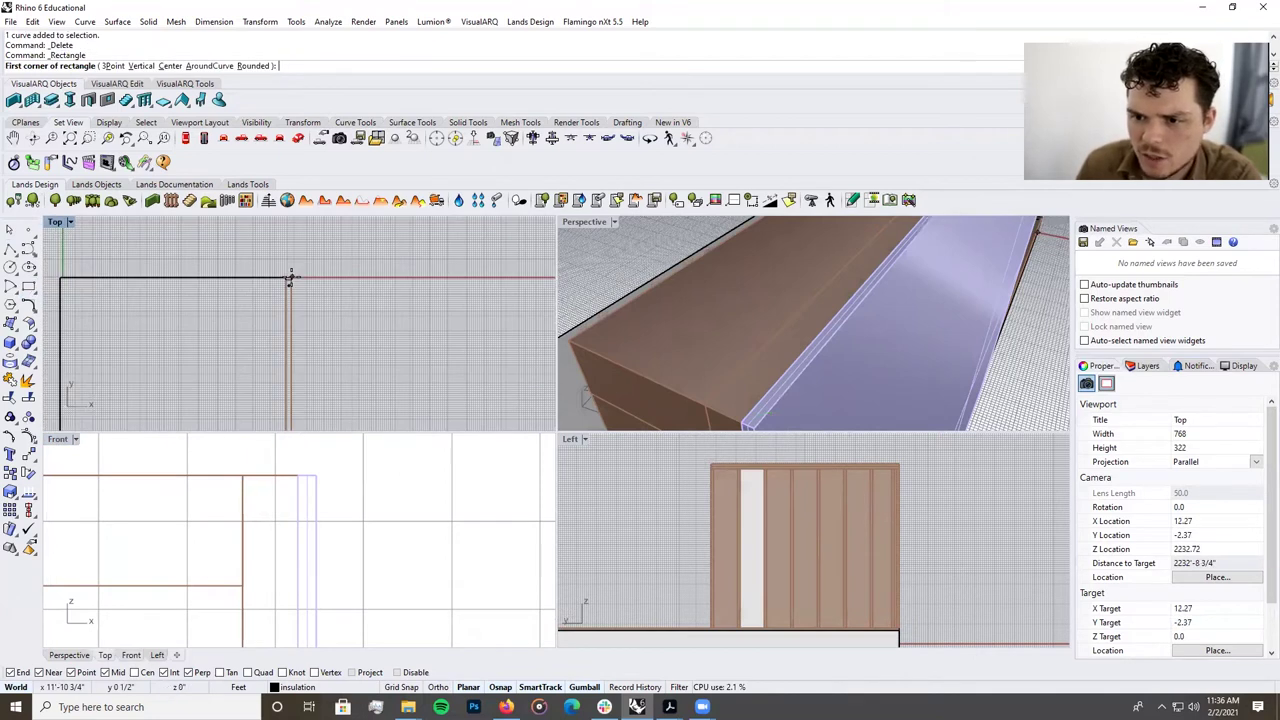
scroll(289, 365, up, 5)
scroll(300, 330, up, 3)
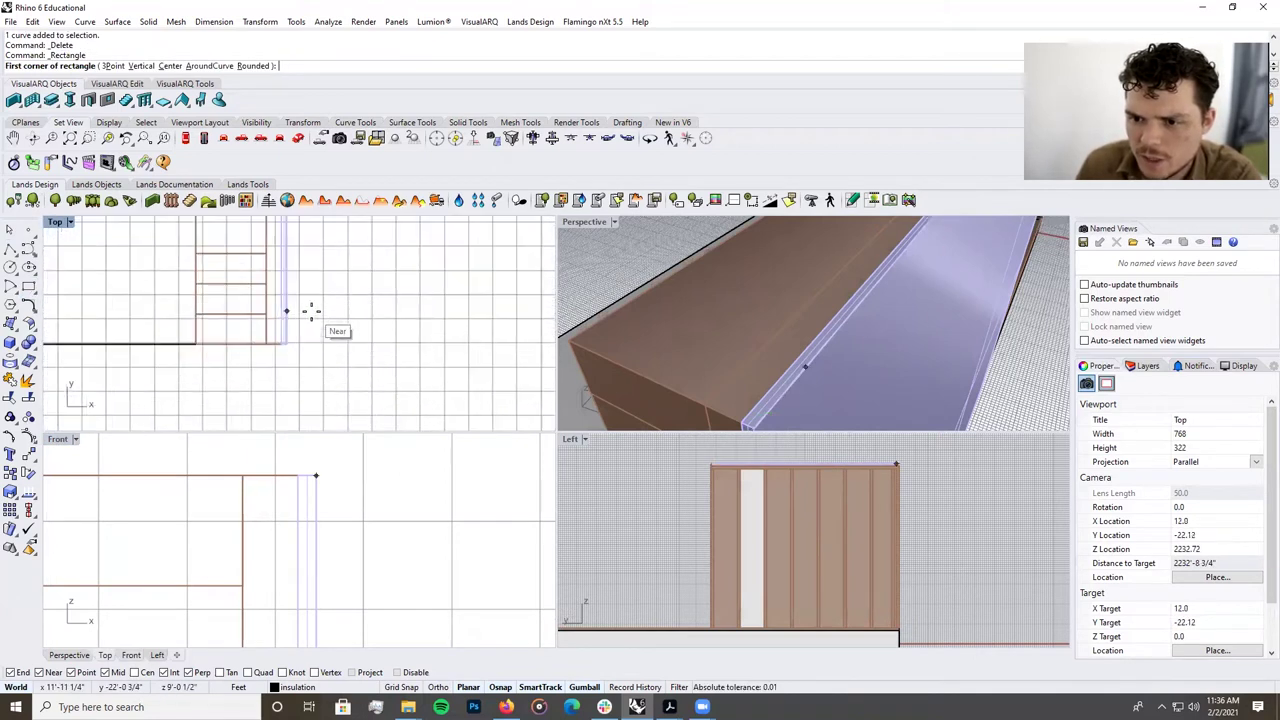
click(9, 248)
click(290, 343)
scroll(293, 403, down, 2)
scroll(293, 403, down, 5)
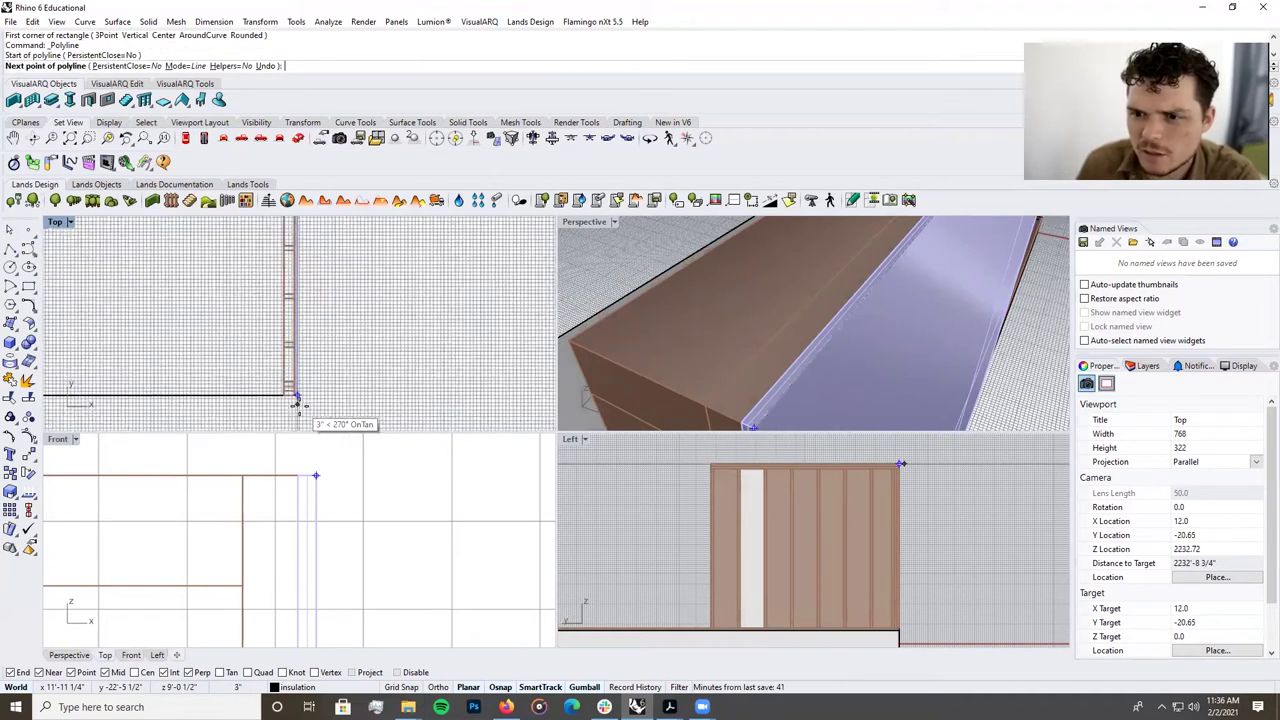
click(313, 287)
key(Return)
Undo the polyline and the deletion of the square profile.
scroll(300, 300, up, 5)
scroll(318, 300, down, 5)
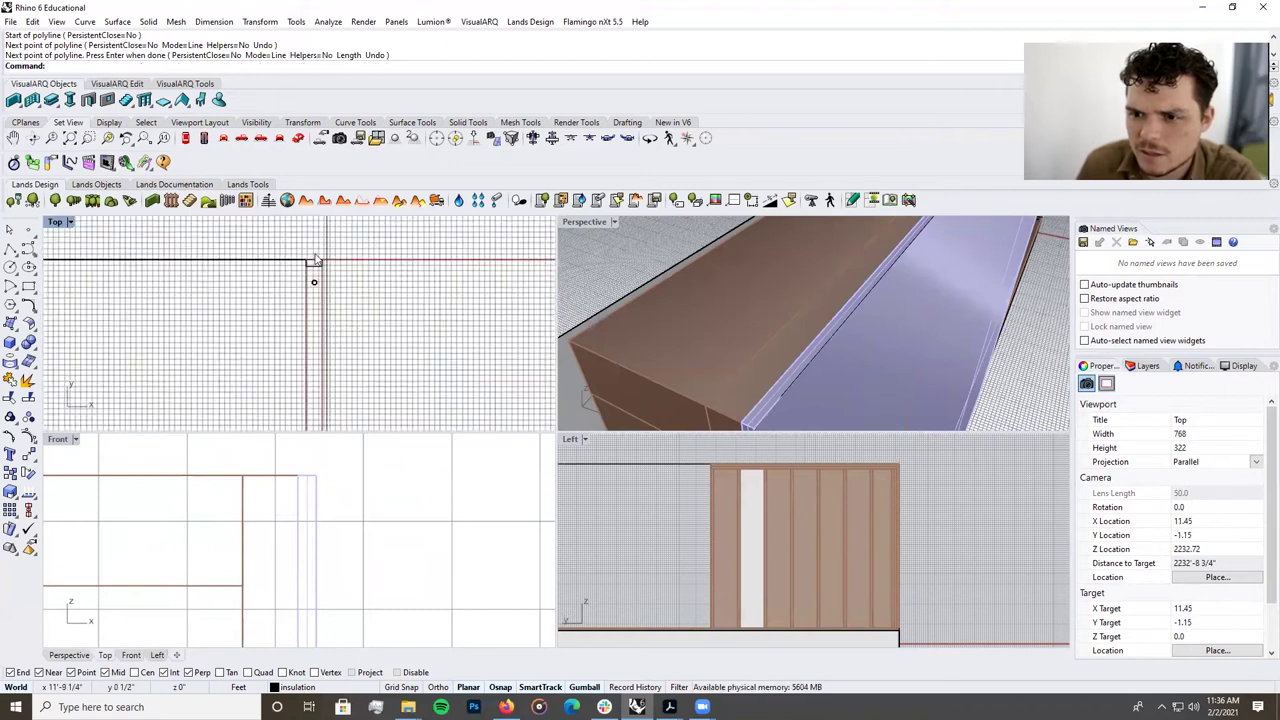
scroll(331, 466, down, 2)
scroll(322, 290, down, 5)
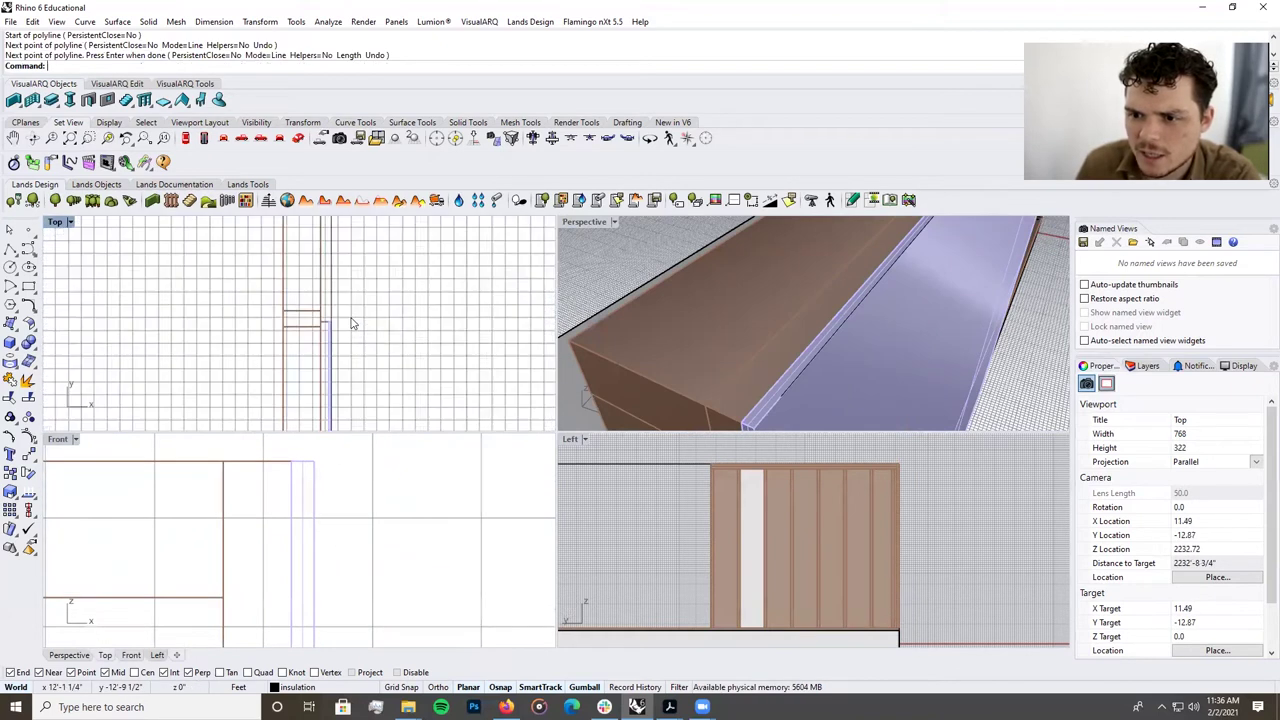
click(348, 311)
click(349, 231)
click(351, 232)
key(ctrl+z)
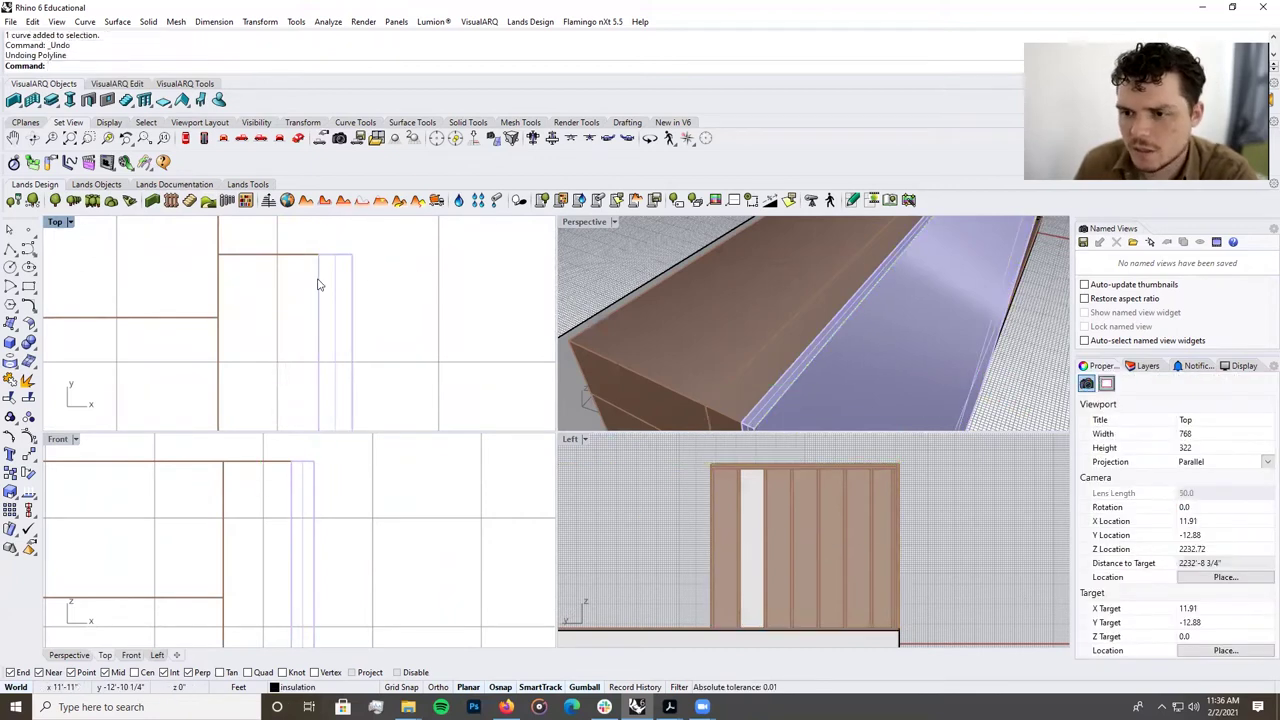
scroll(318, 285, up, 3)
key(ctrl+z)
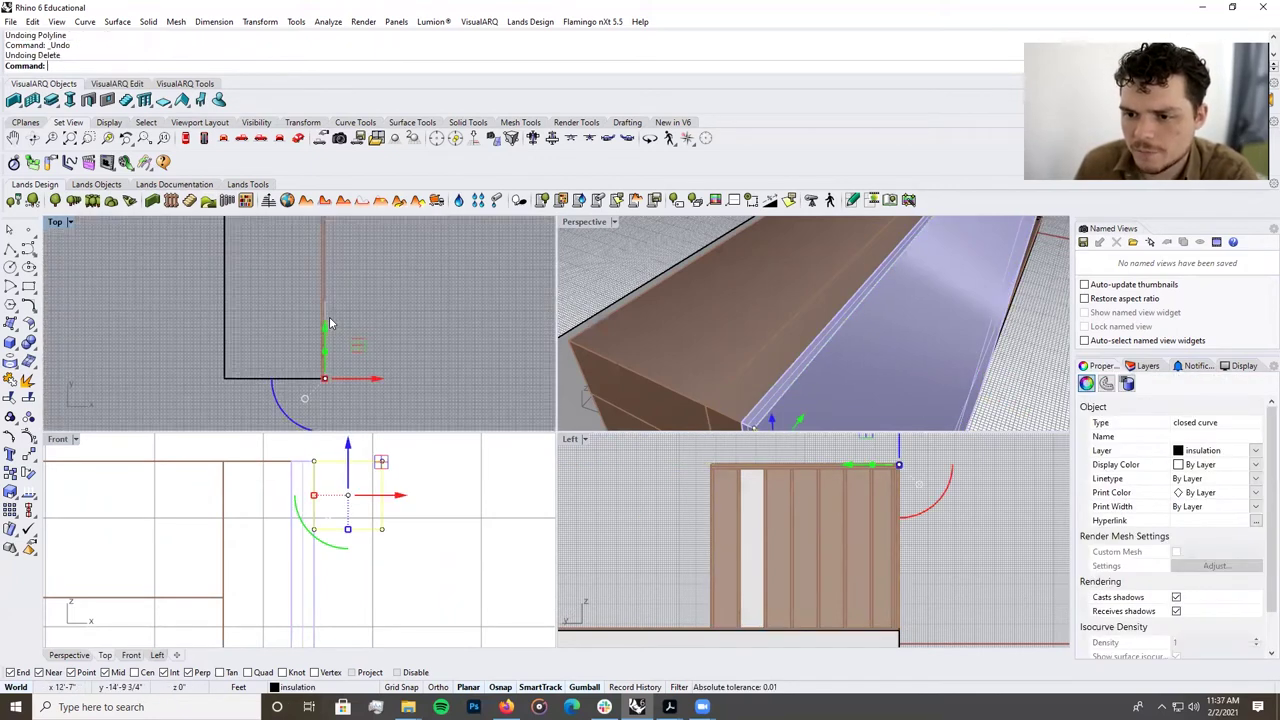
right_click(329, 318)
scroll(325, 312, up, 10)
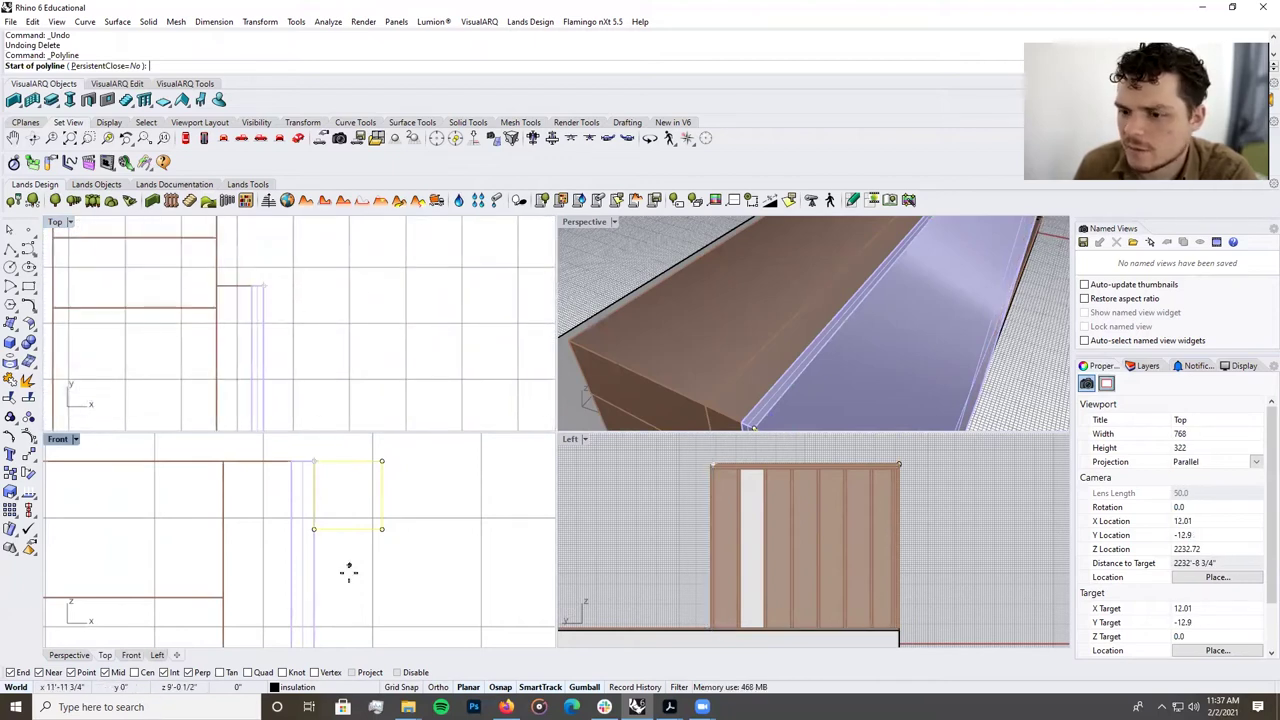
scroll(330, 283, up, 3)
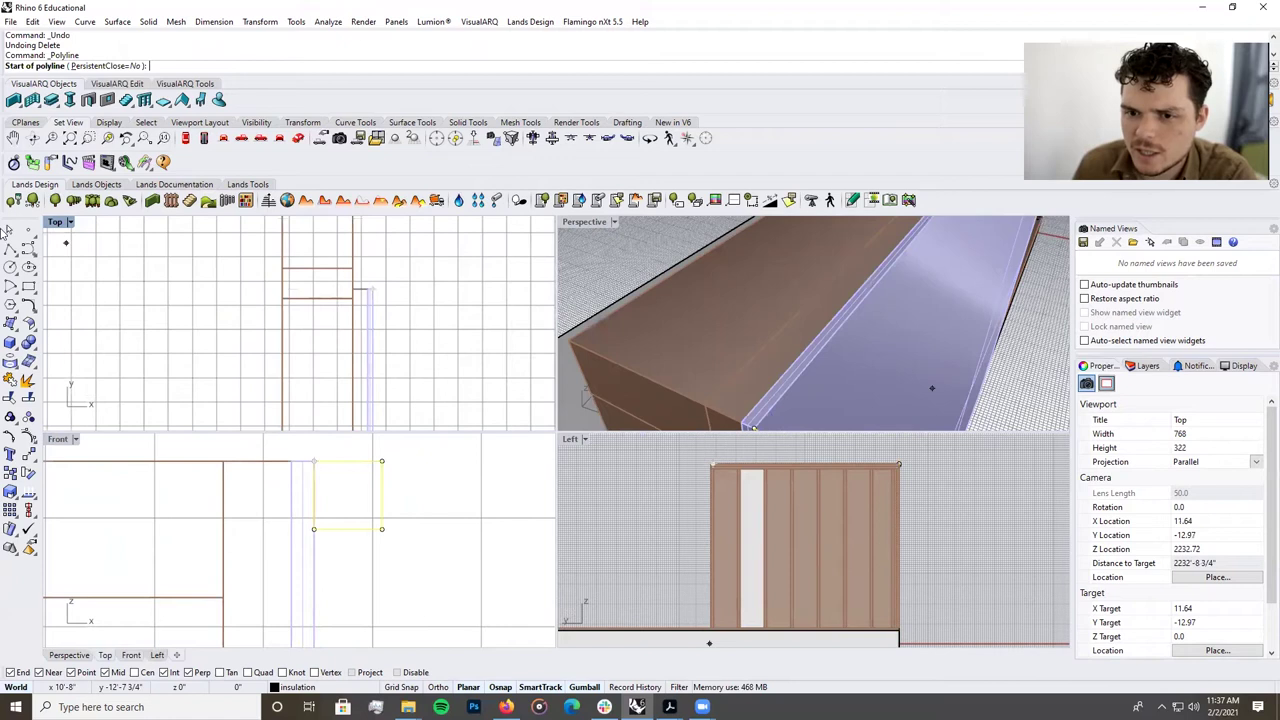
key(Escape)
key(Escape)
Extrude the square profile as a solid along the panel's top edge to the panel's far corner in the Top view.
scroll(320, 337, down, 3)
scroll(300, 348, up, 3)
scroll(292, 354, down, 3)
click(381, 466)
text(ExtrudeCrv)
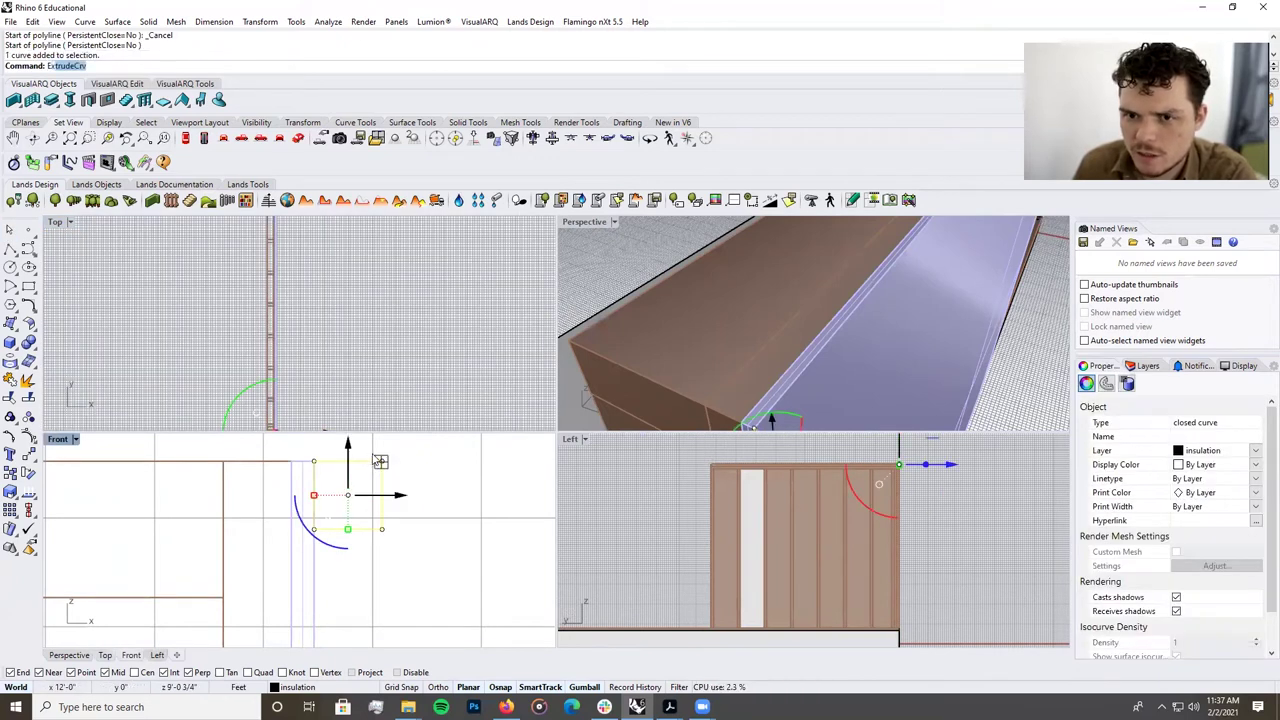
key(Return)
scroll(350, 399, up, 8)
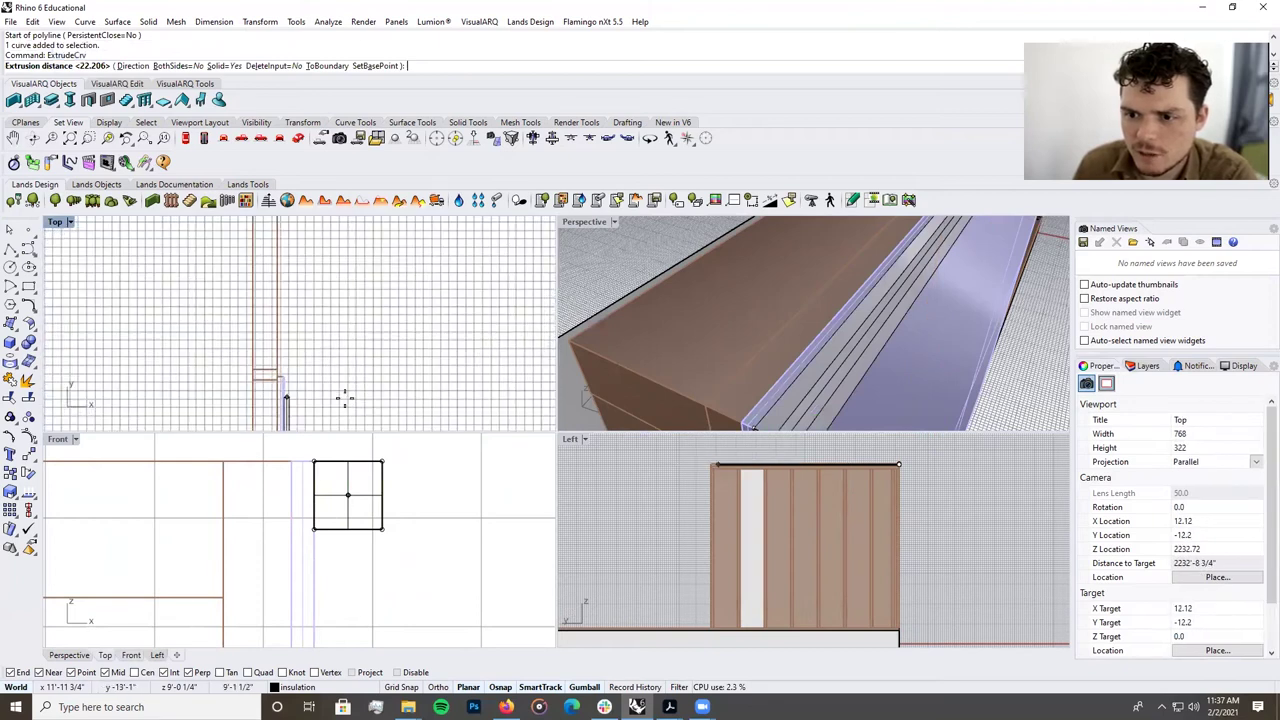
click(262, 342)
click(312, 322)
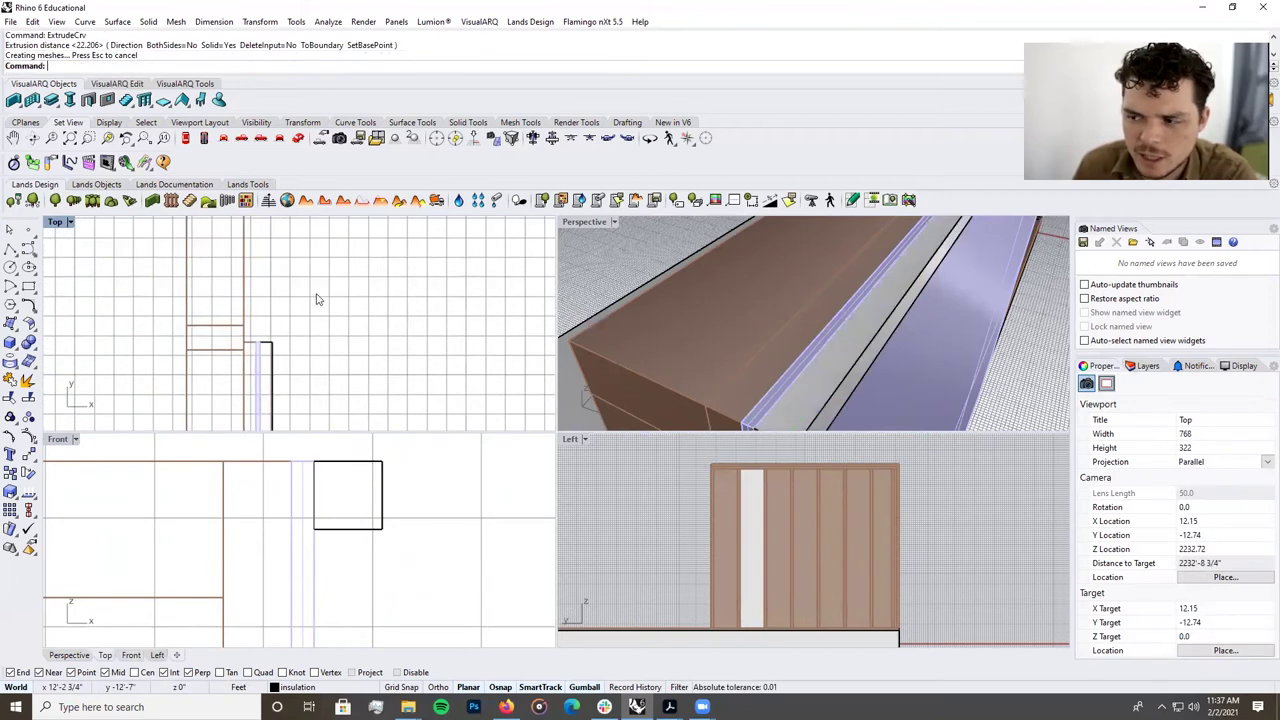
scroll(377, 330, down, 3)
scroll(329, 322, down, 9)
drag(399, 546, 338, 448)
scroll(338, 448, down, 10)
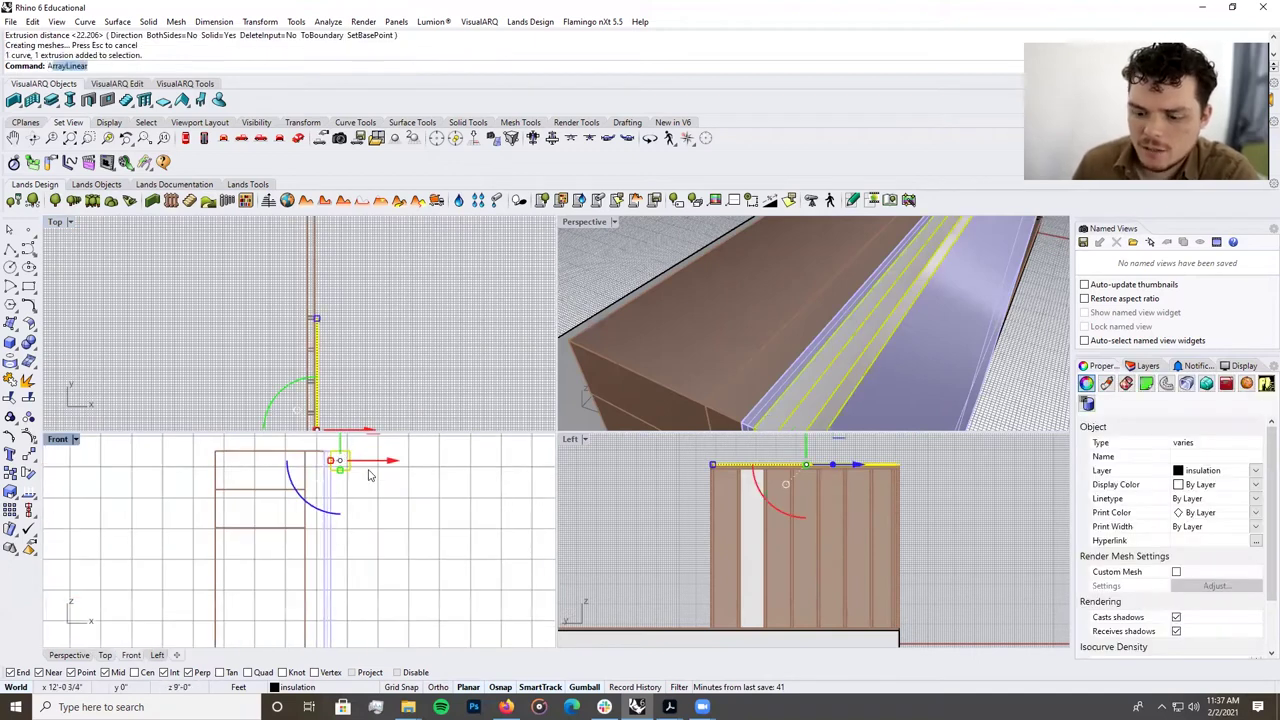
key(Return)
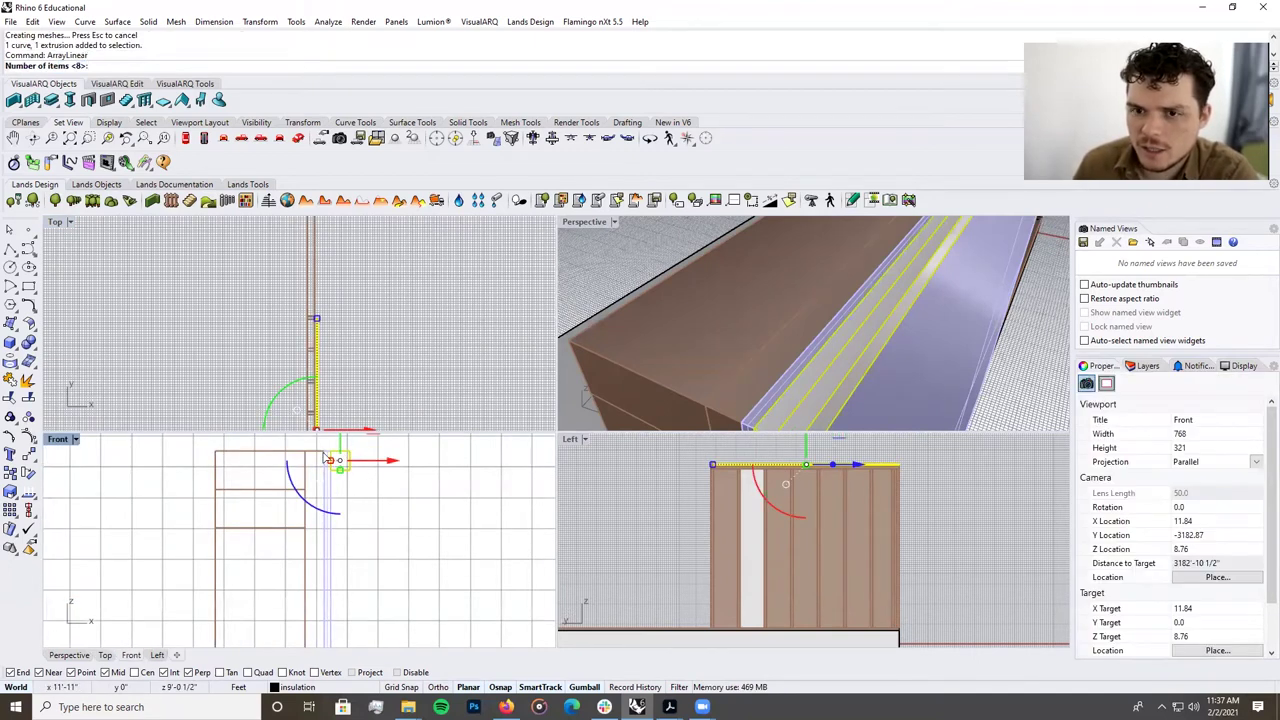
scroll(323, 457, up, 2)
key(Return)
click(334, 450)
scroll(334, 451, down, 8)
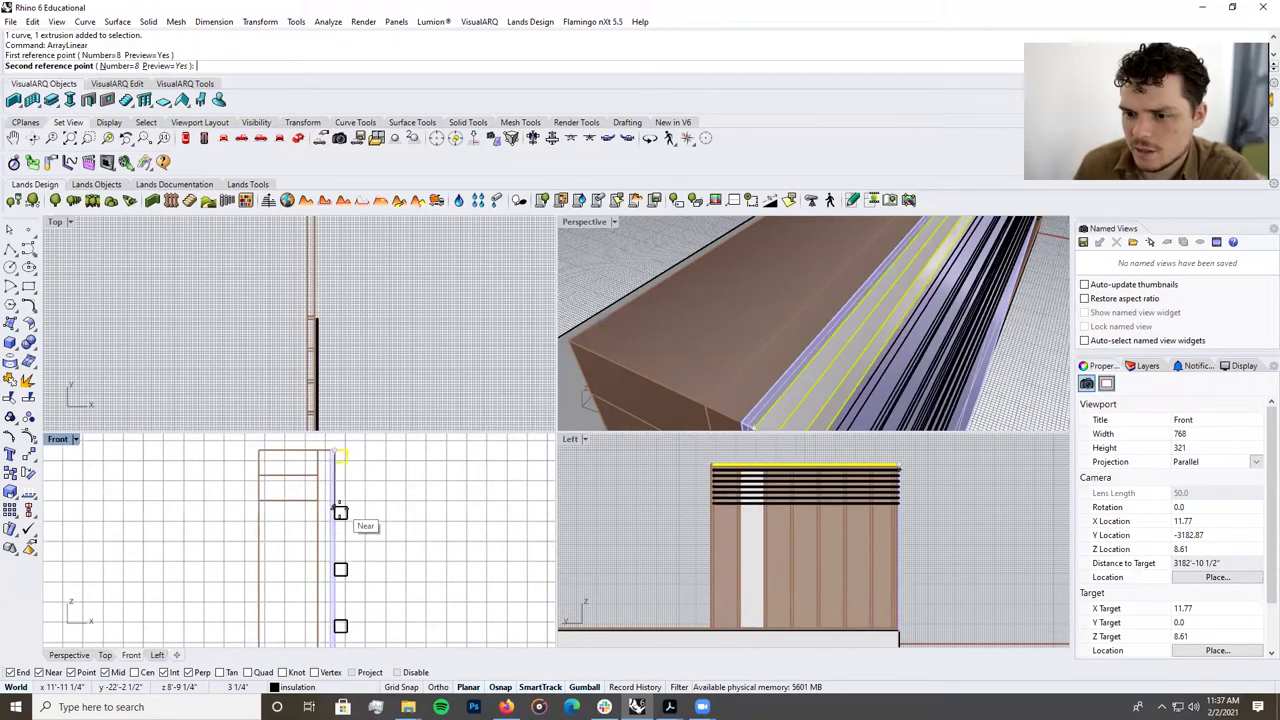
scroll(340, 512, down, 3)
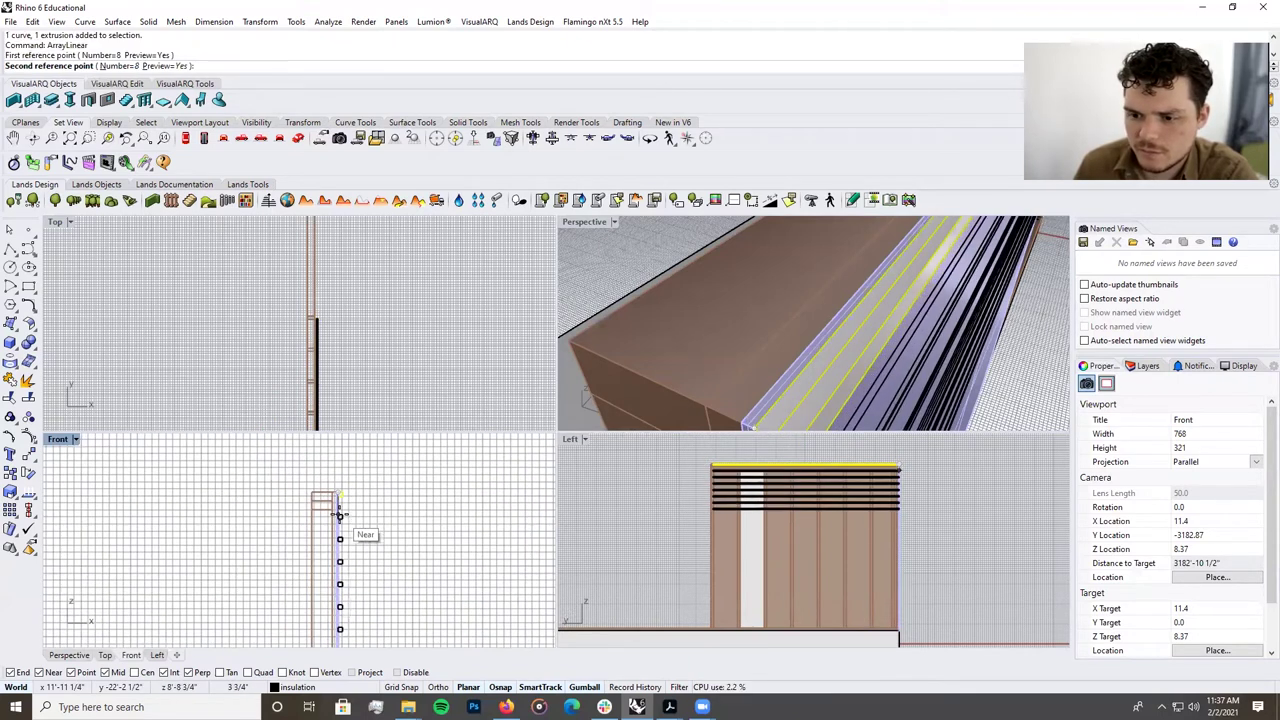
scroll(334, 528, up, 3)
click(340, 532)
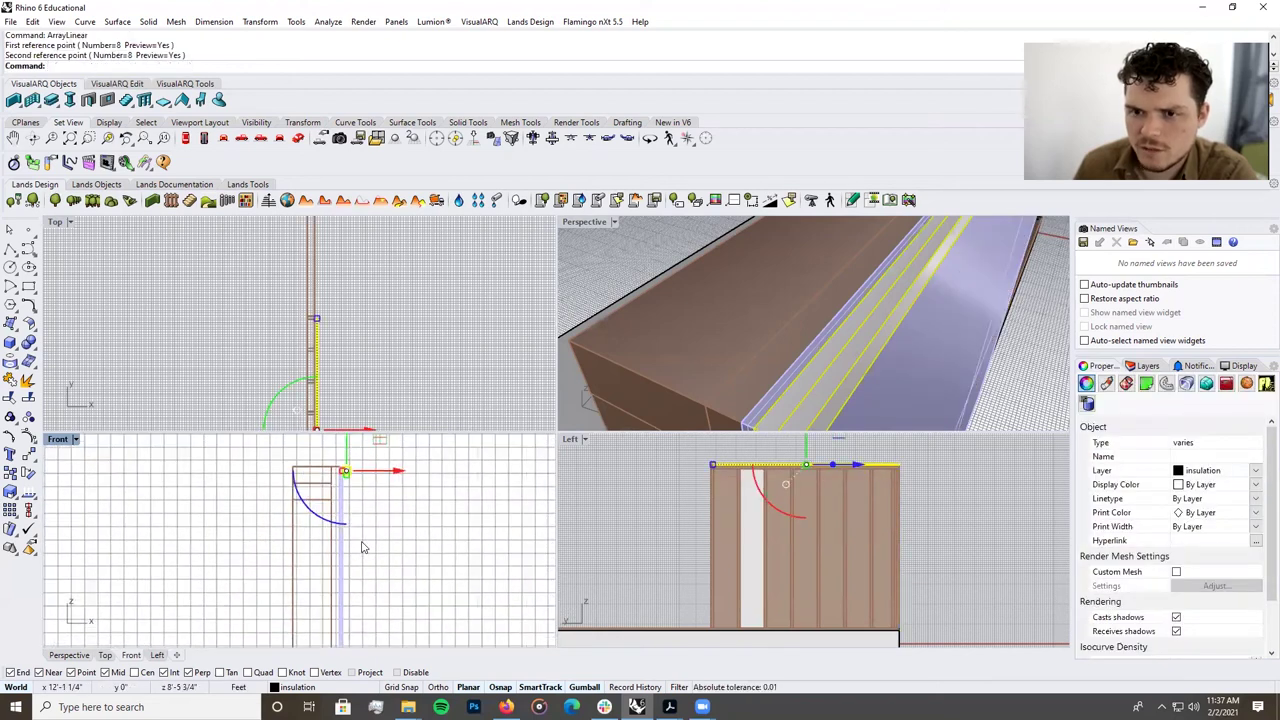
key(Return)
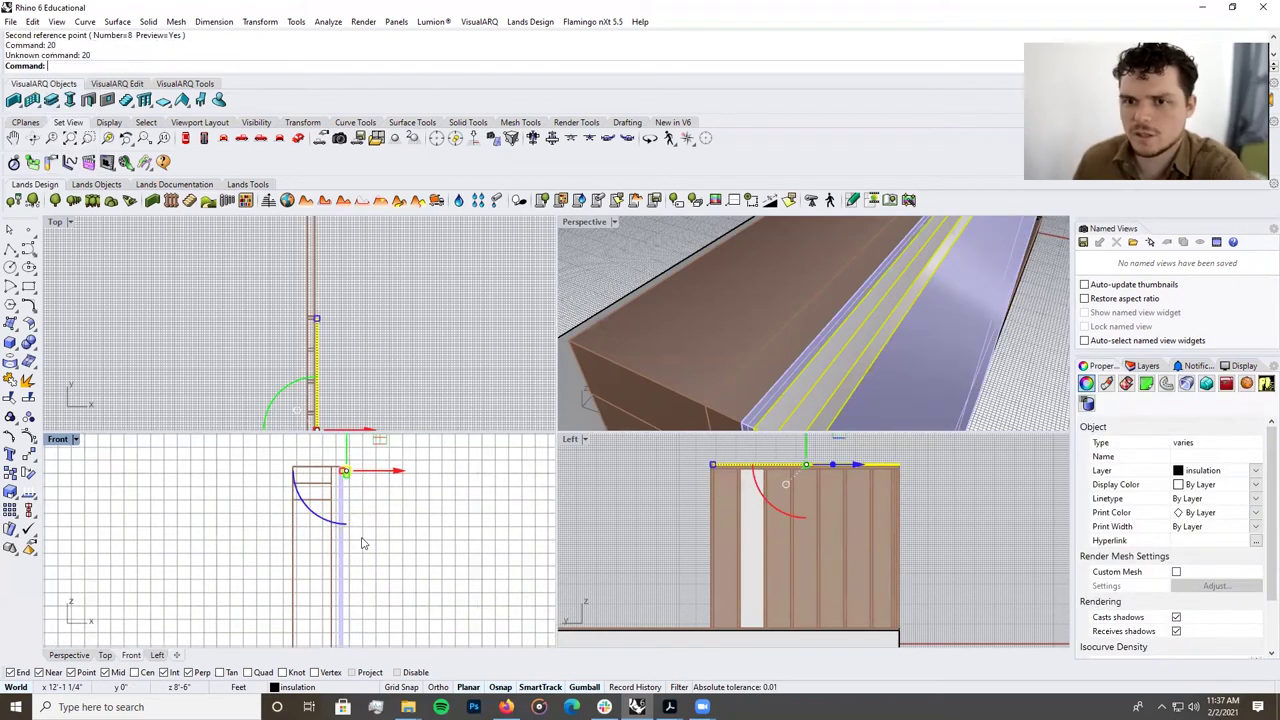
Array the square strip and its profile linearly down the panel's outer face in the Front view with 20 items.
scroll(393, 558, down, 3)
scroll(367, 510, up, 6)
key(Return)
scroll(367, 510, up, 7)
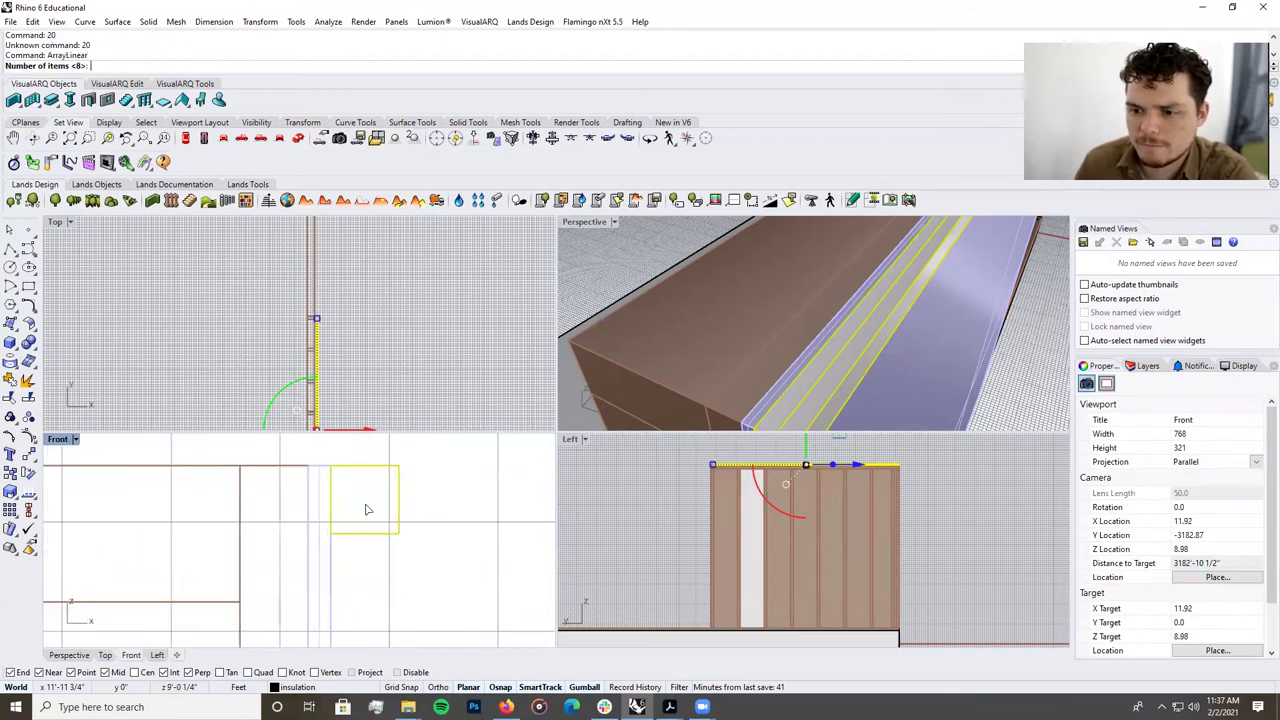
key(Return)
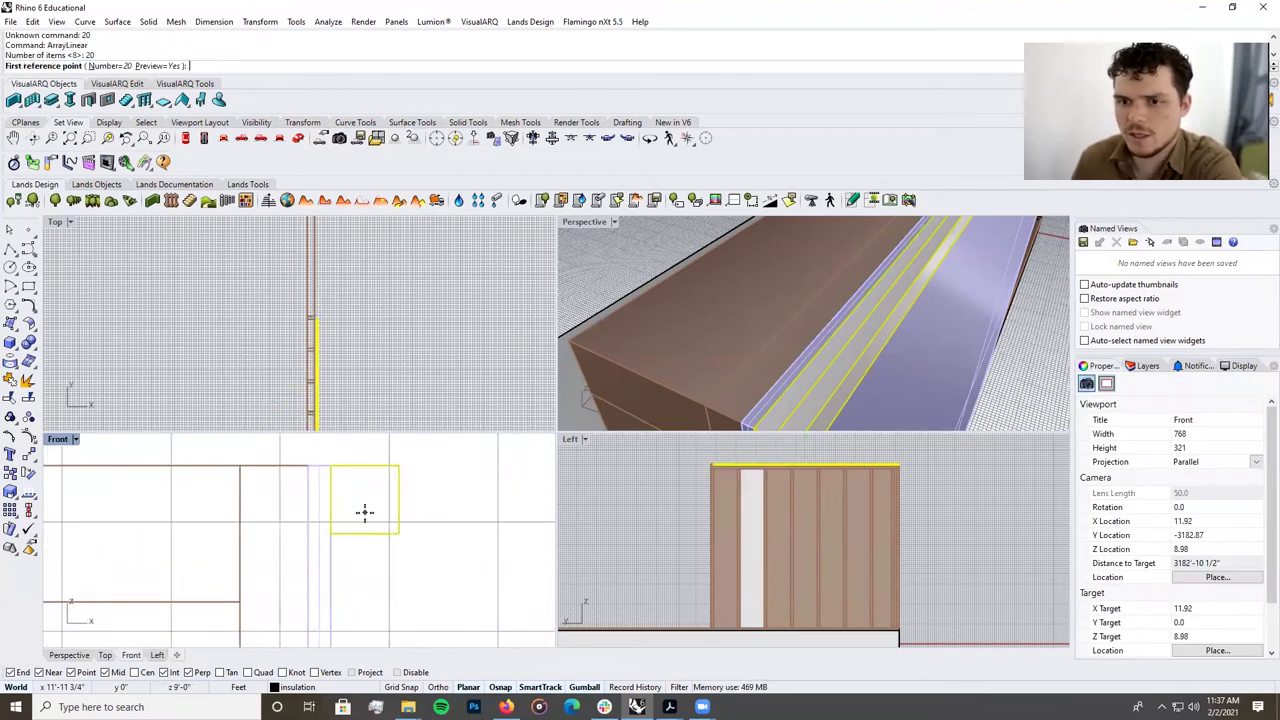
click(343, 505)
scroll(345, 520, down, 4)
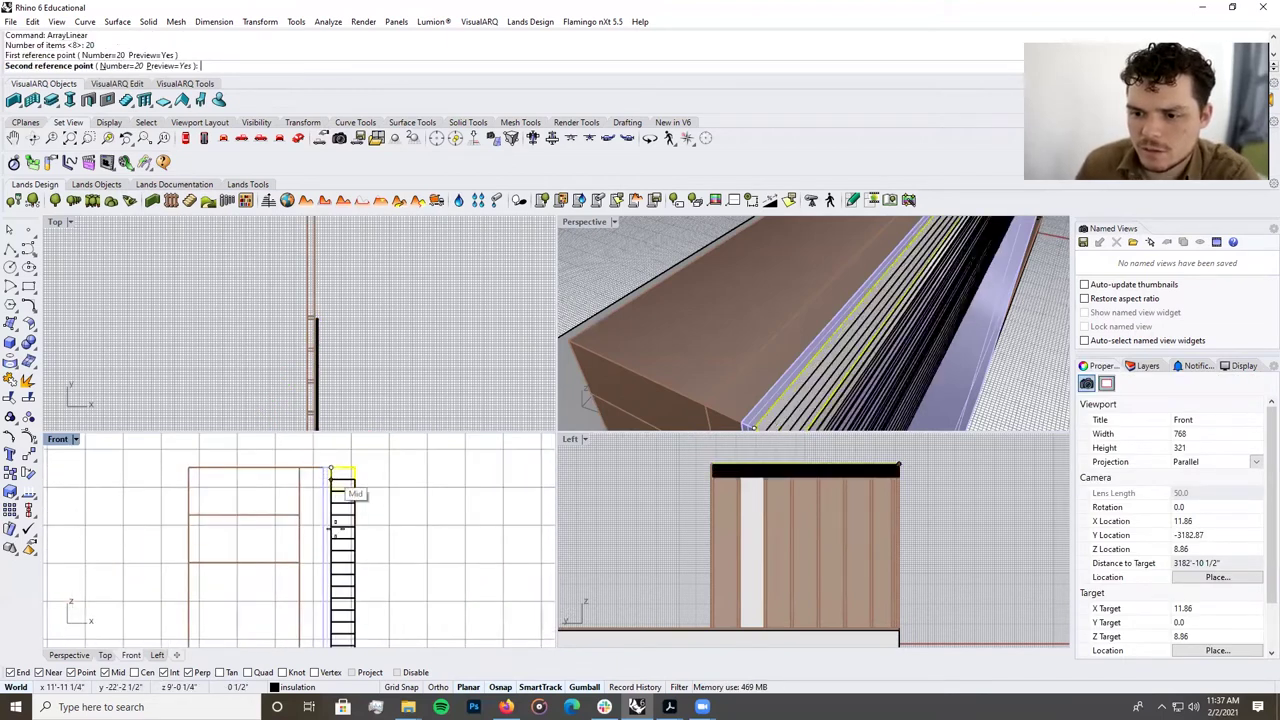
click(336, 550)
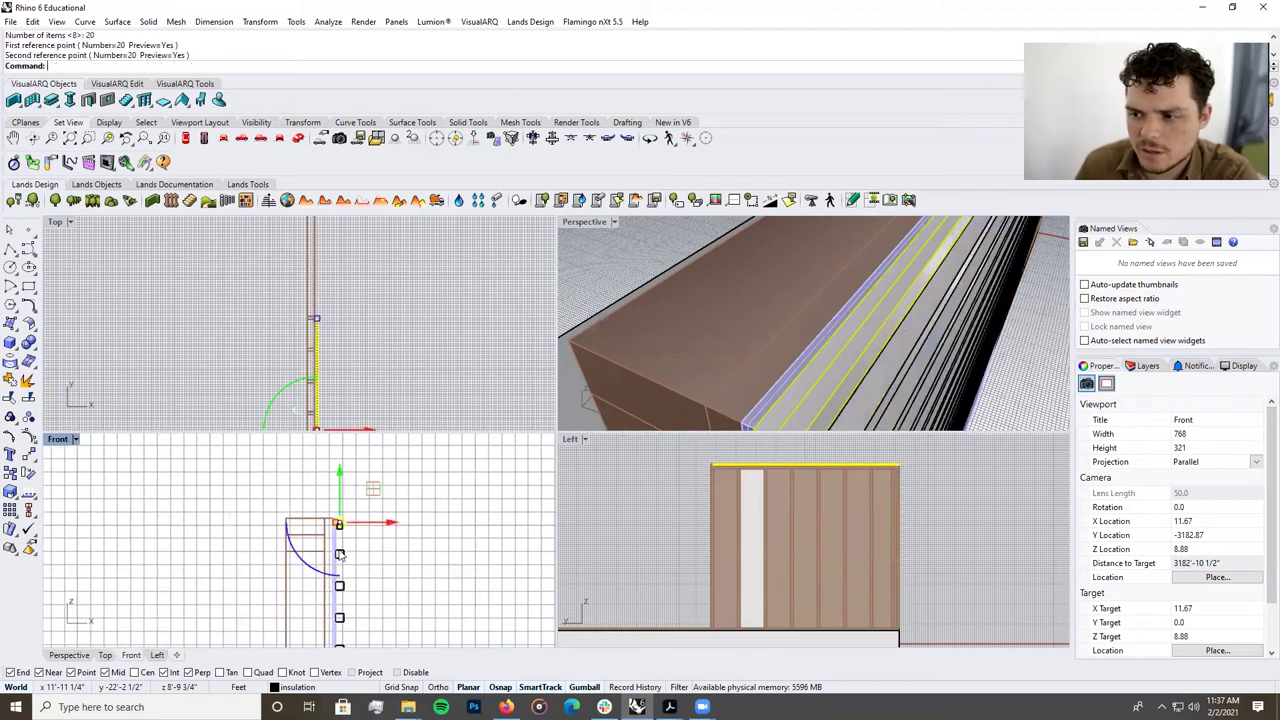
Inspect the 20-item strip array against the panel's height in the Perspective view and undo the array.
scroll(484, 343, down, 7)
scroll(731, 334, down, 5)
scroll(731, 334, down, 4)
right_drag(731, 334, 758, 306)
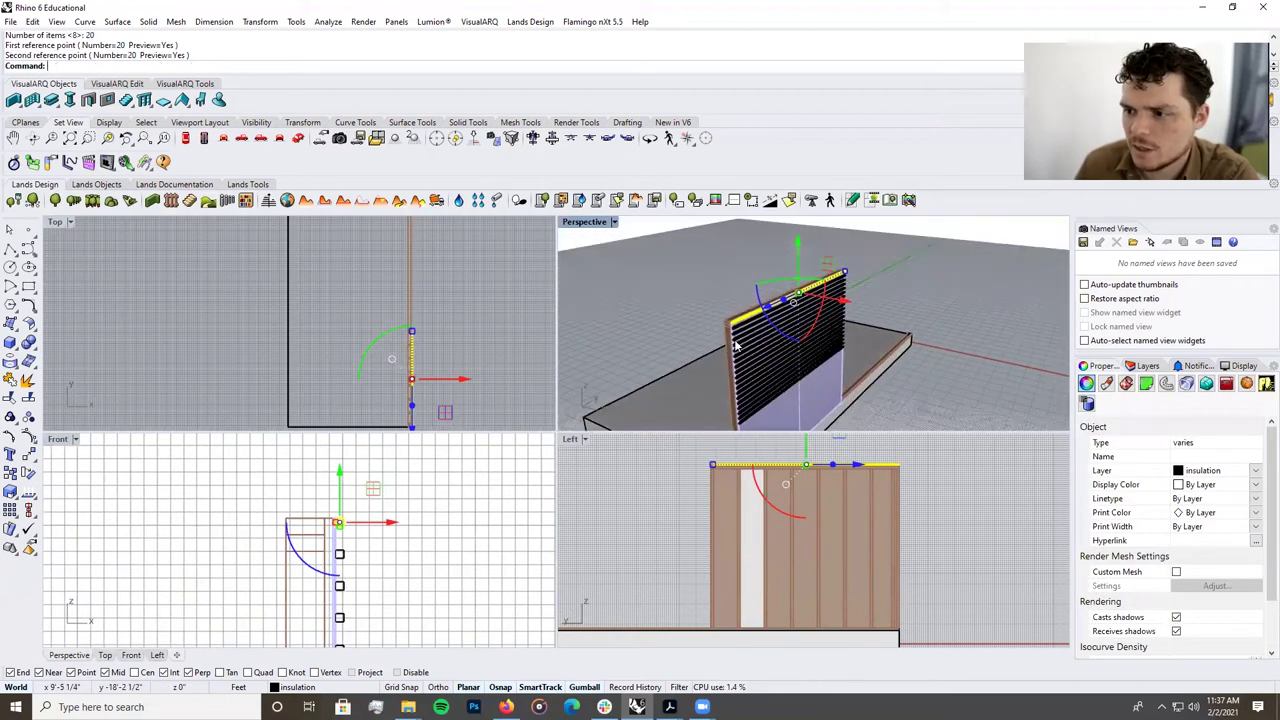
key(Escape)
scroll(758, 355, up, 4)
right_drag(758, 355, 680, 275)
scroll(787, 295, down, 9)
double_click(590, 222)
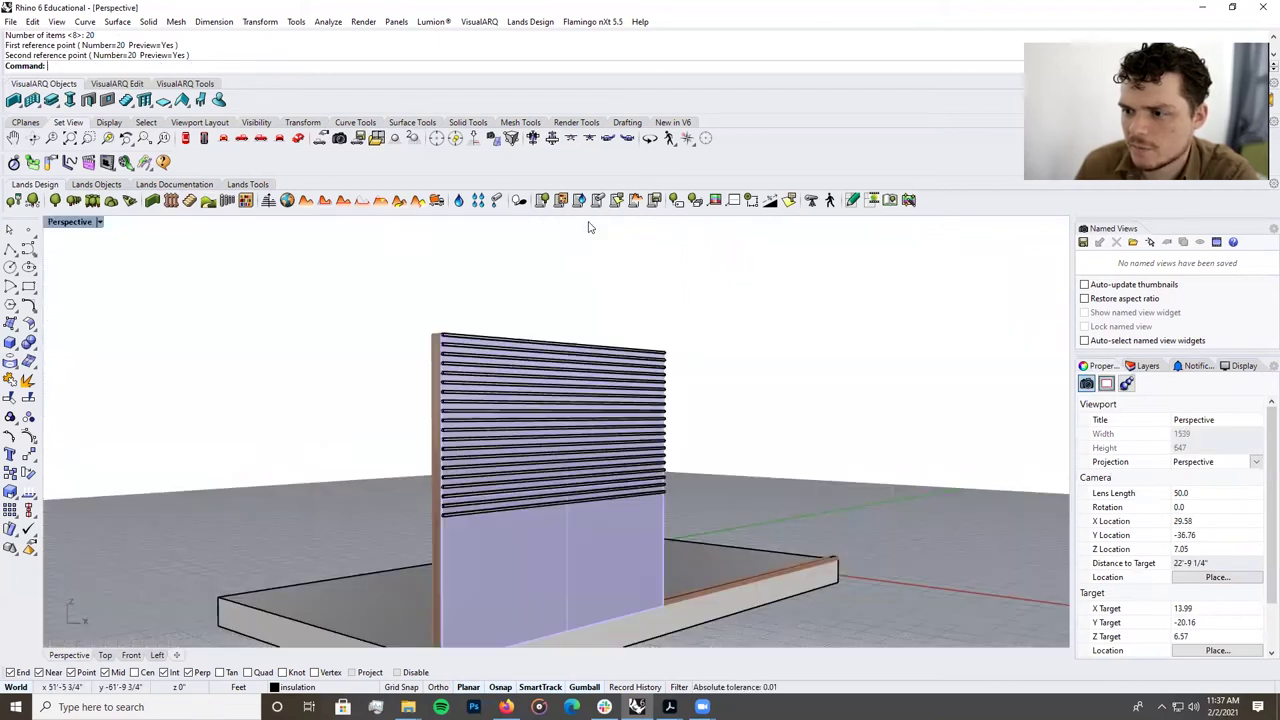
scroll(614, 398, up, 5)
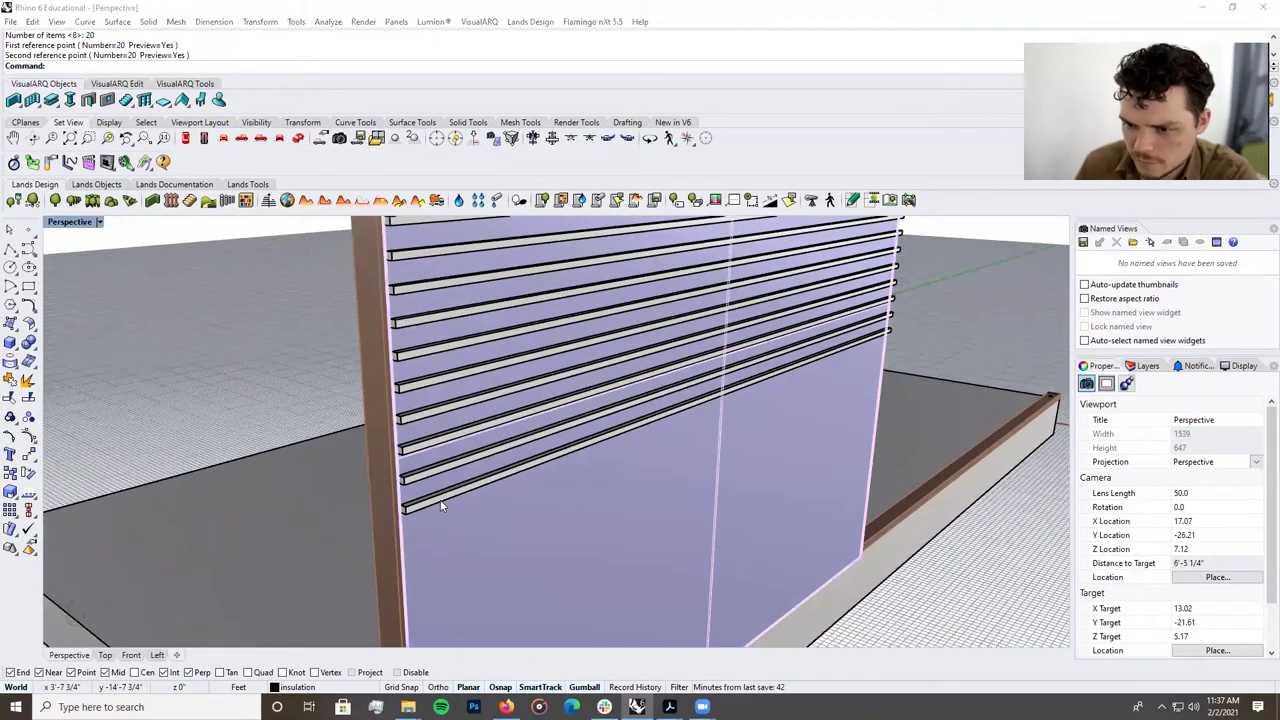
click(466, 434)
click(199, 393)
scroll(488, 509, down, 8)
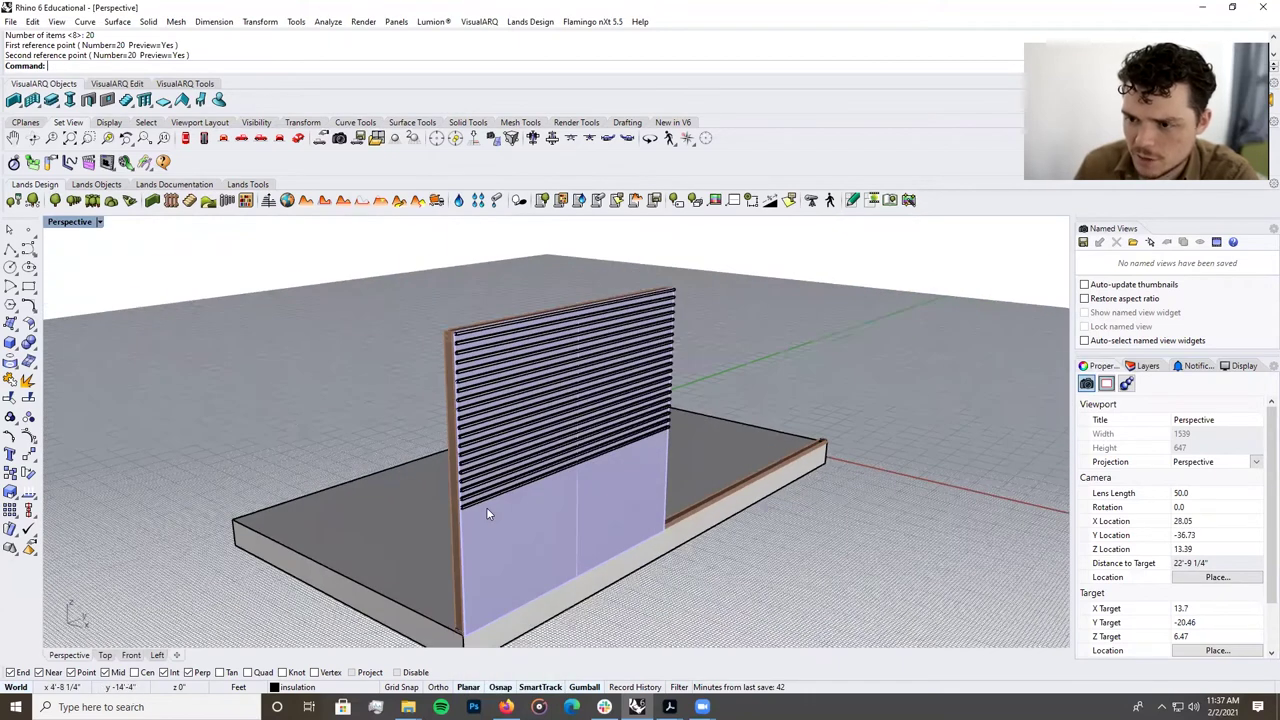
key(ctrl+z)
double_click(69, 222)
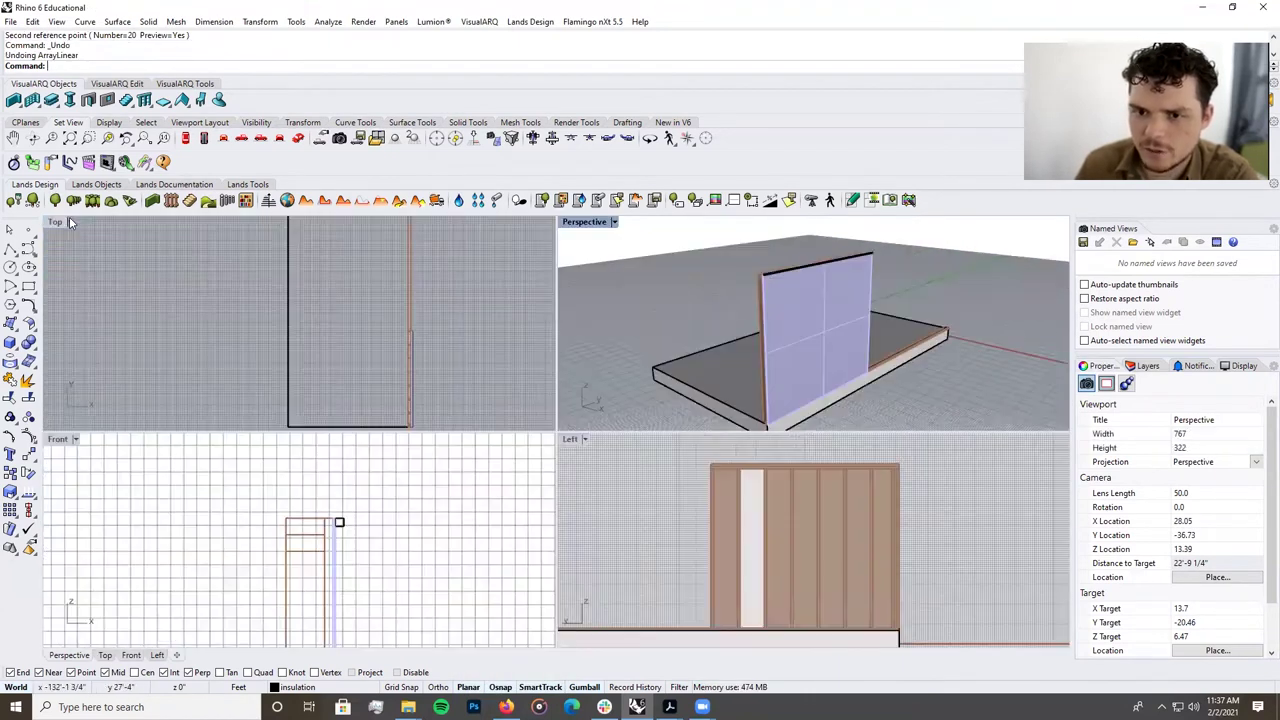
Array the square strip and its profile linearly down the panel's outer face with 30 items spaced about 3 1/2" apart.
scroll(339, 558, up, 3)
drag(323, 447, 321, 480)
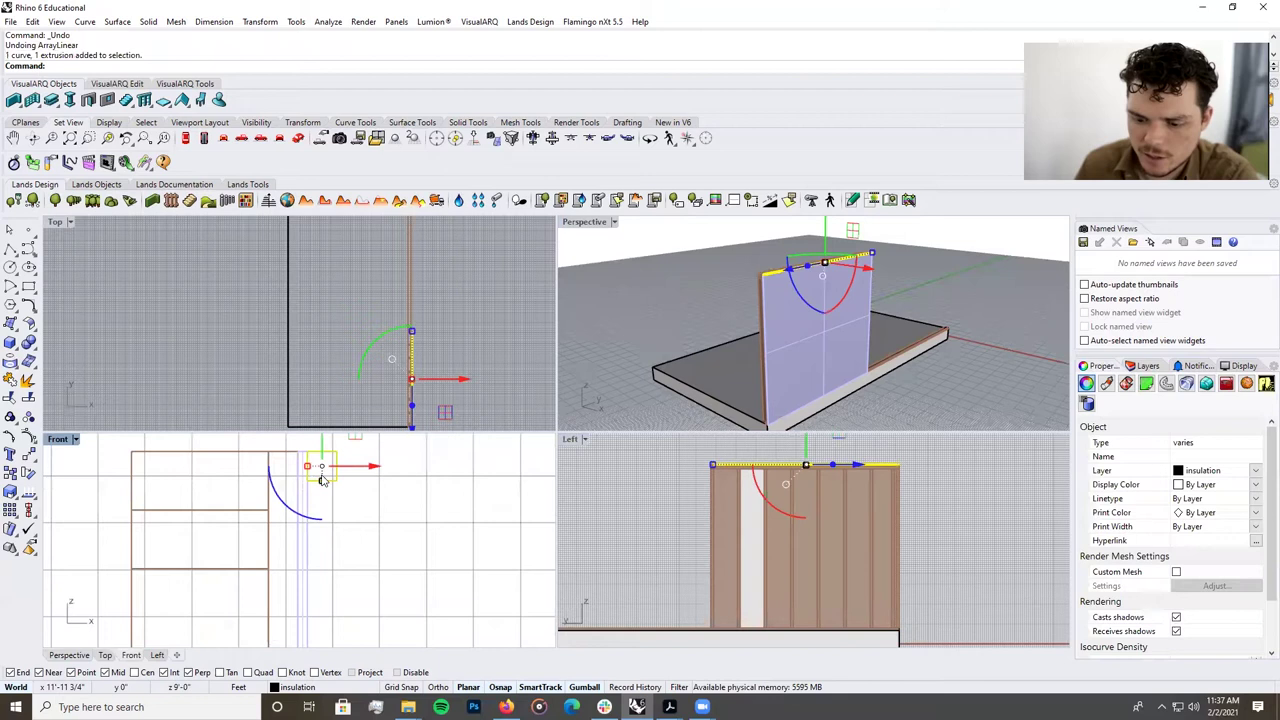
key(Return)
scroll(340, 490, down, 3)
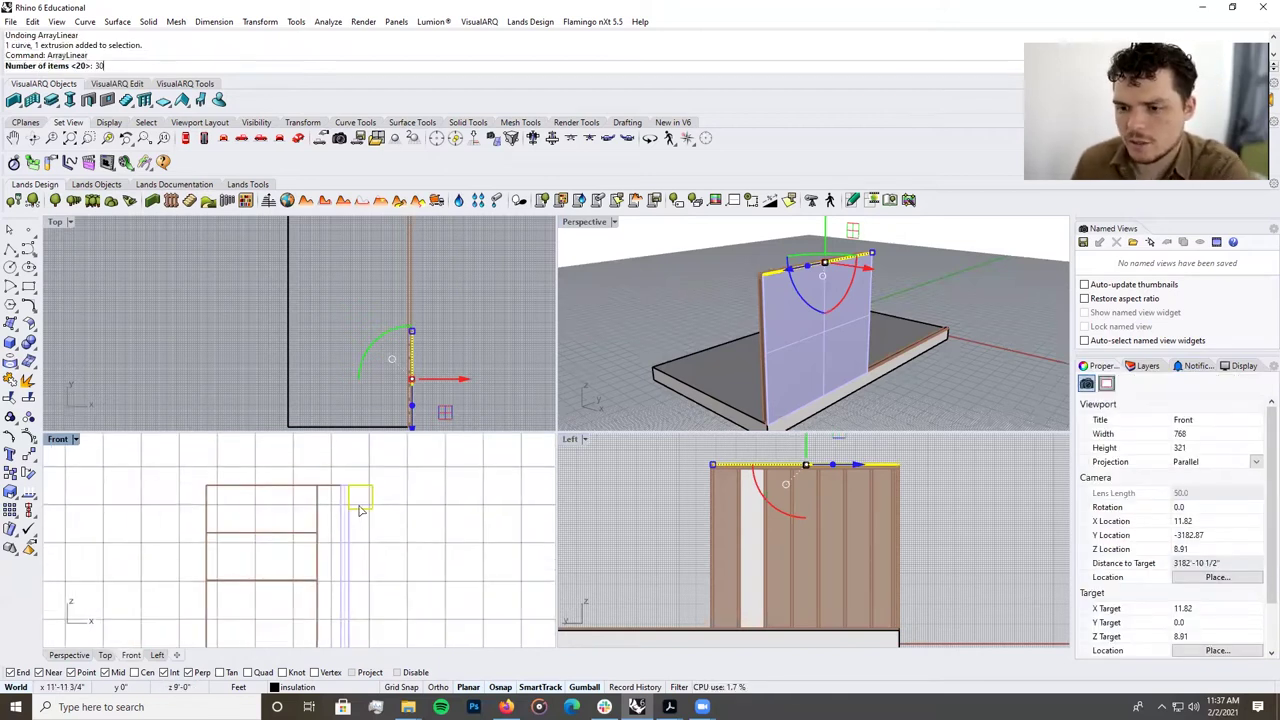
text(30)
key(Return)
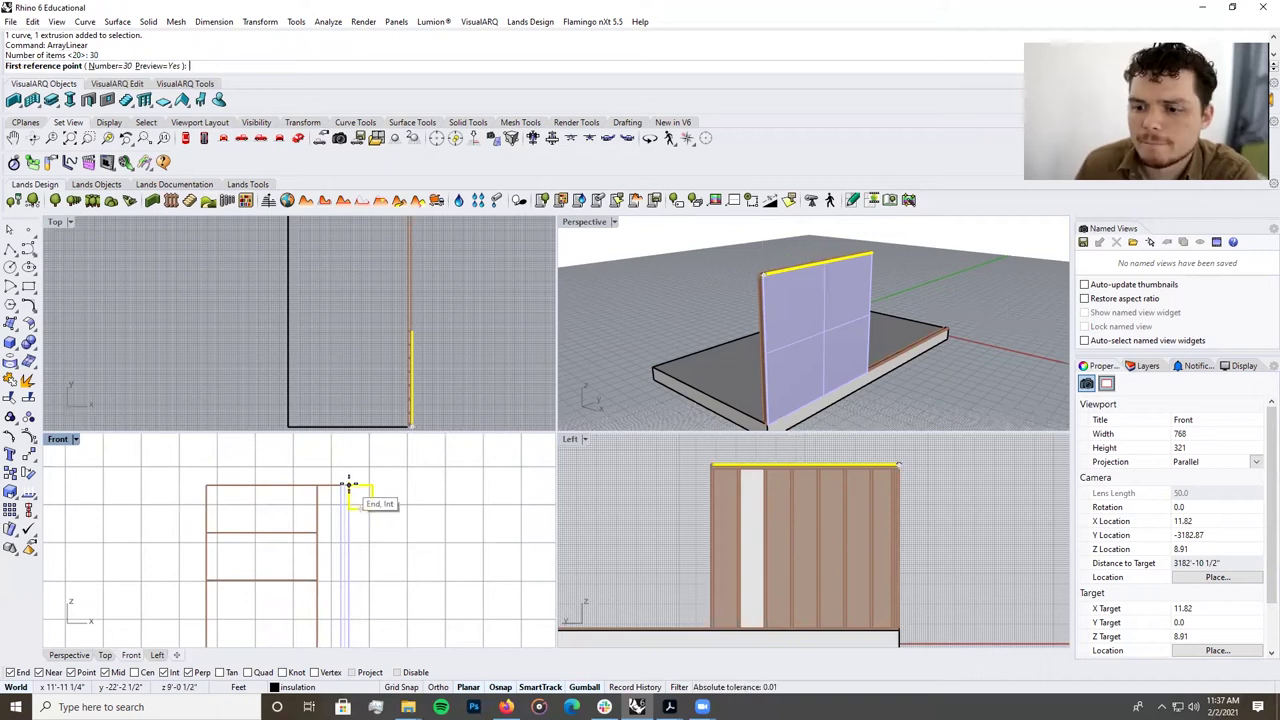
click(352, 489)
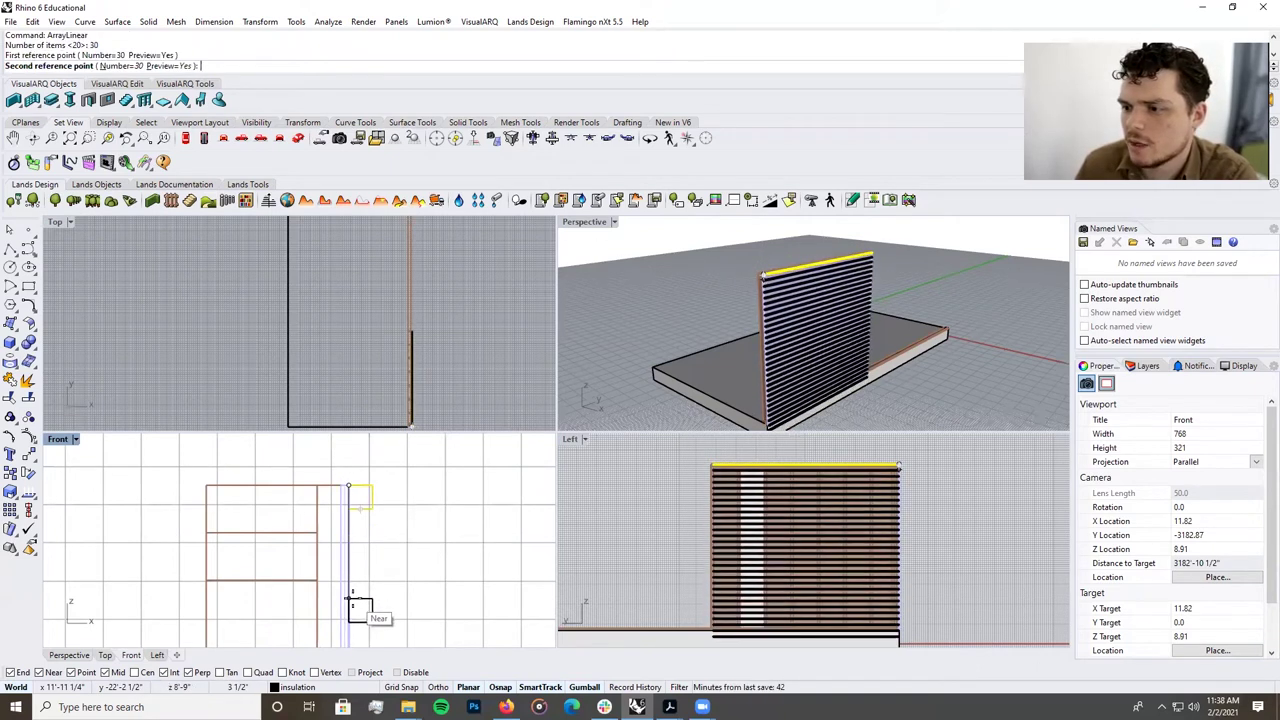
click(352, 603)
Delete the lowest arrayed strip and its square profile below the panel's base in the Front view.
scroll(735, 428, down, 3)
scroll(394, 536, down, 5)
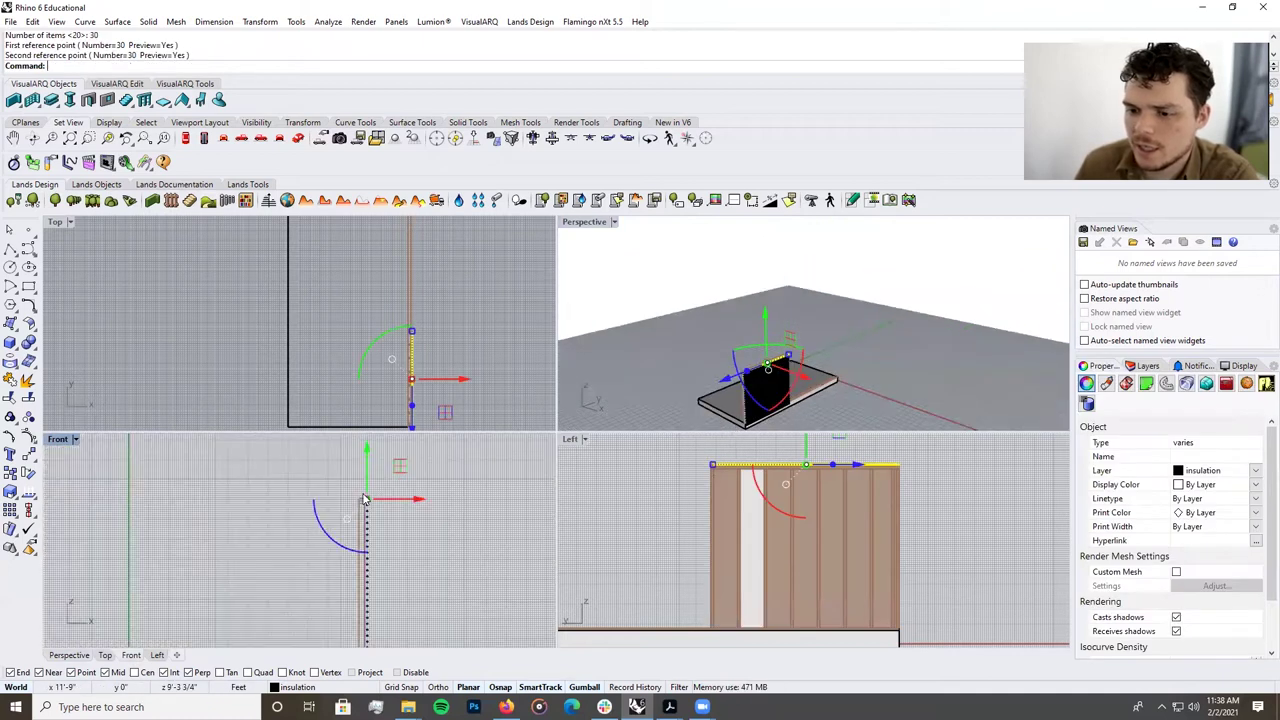
right_drag(325, 467, 348, 554)
scroll(347, 553, up, 9)
drag(402, 591, 345, 522)
key(Delete)
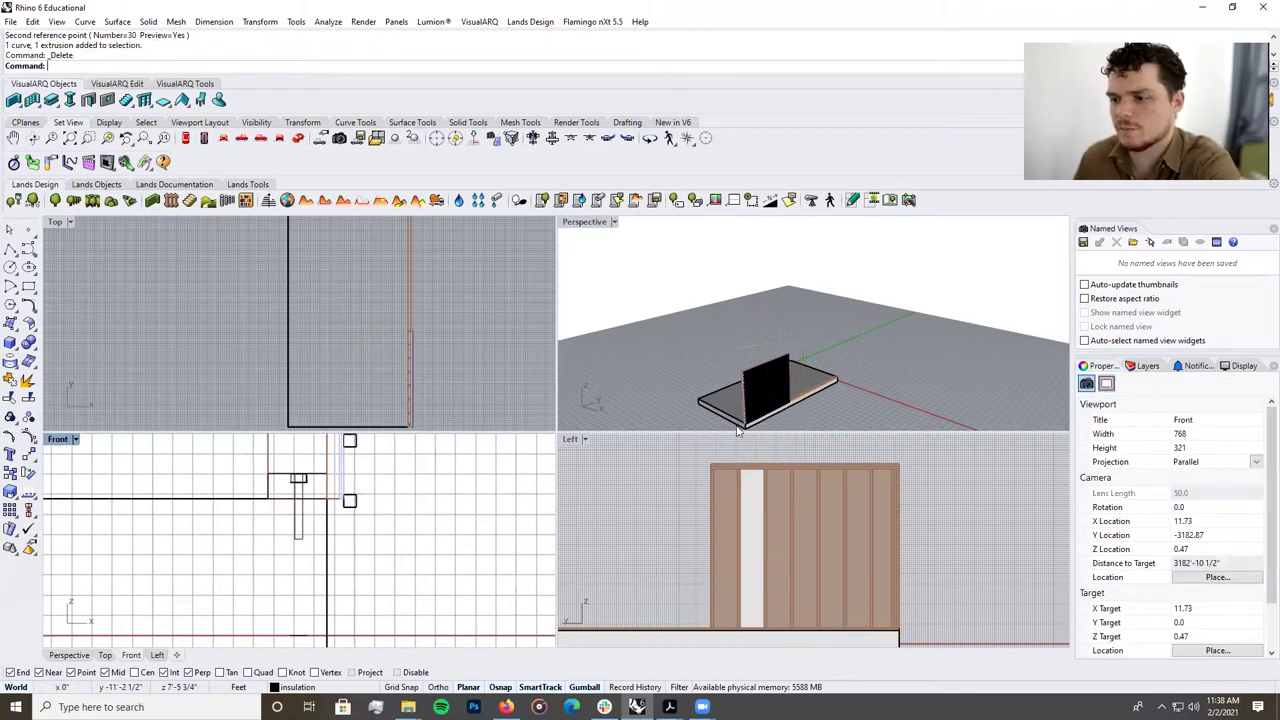
Examine the horizontal strips across the panel's face from several angles in the enlarged Perspective view.
double_click(580, 222)
scroll(540, 490, up, 8)
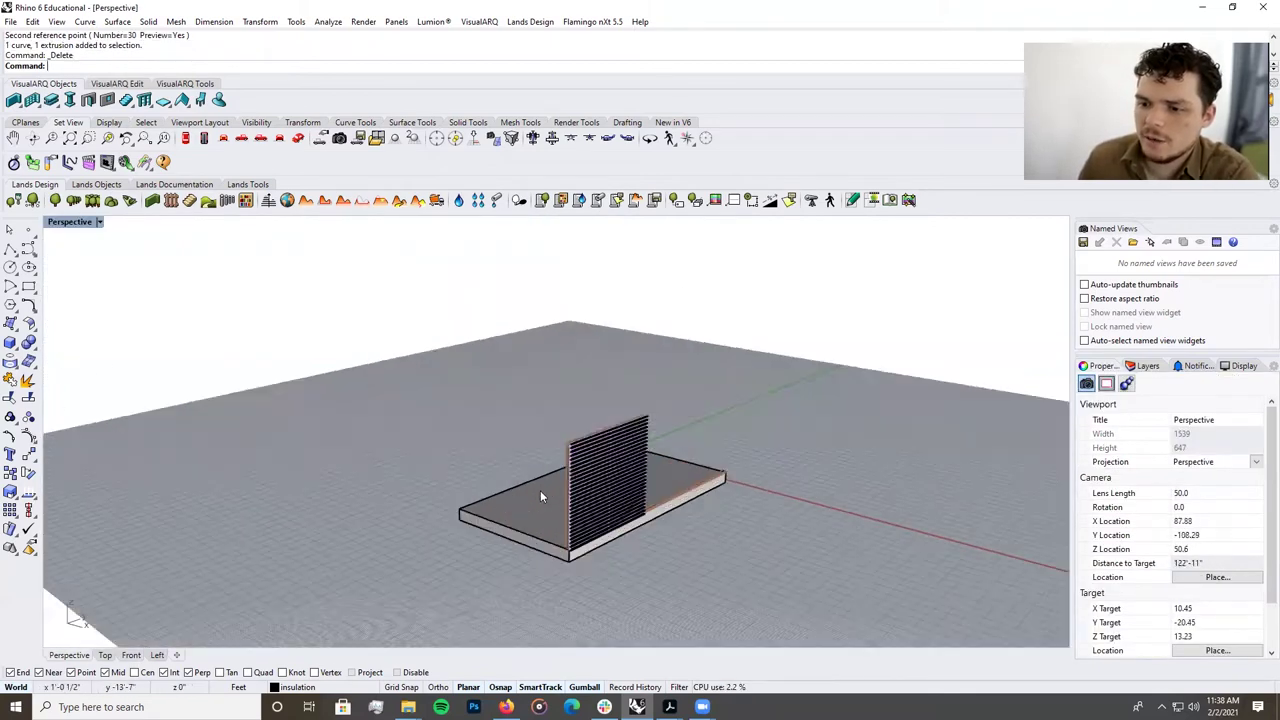
scroll(714, 460, down, 6)
right_drag(690, 460, 423, 474)
scroll(773, 448, up, 8)
right_drag(773, 448, 560, 410)
scroll(529, 412, down, 10)
scroll(367, 350, up, 7)
right_drag(367, 350, 560, 365)
scroll(640, 370, up, 3)
right_drag(646, 371, 449, 409)
scroll(449, 409, down, 5)
right_drag(443, 471, 571, 463)
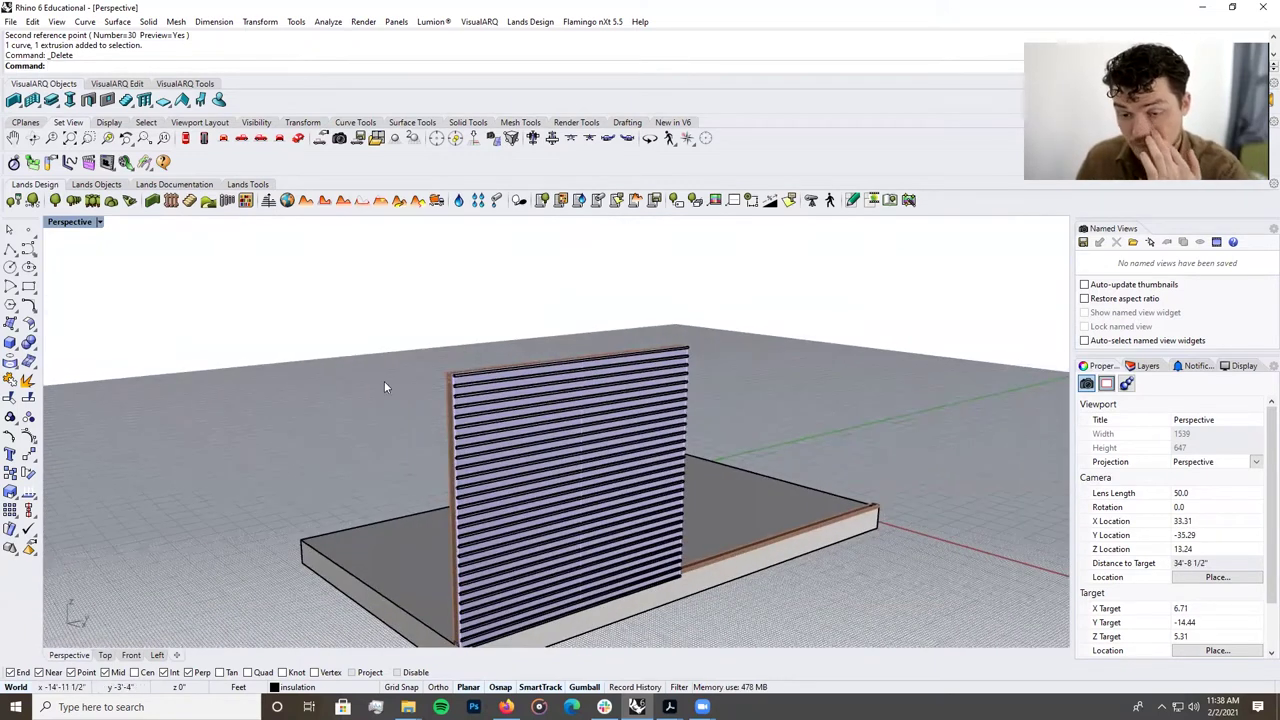
click(29, 287)
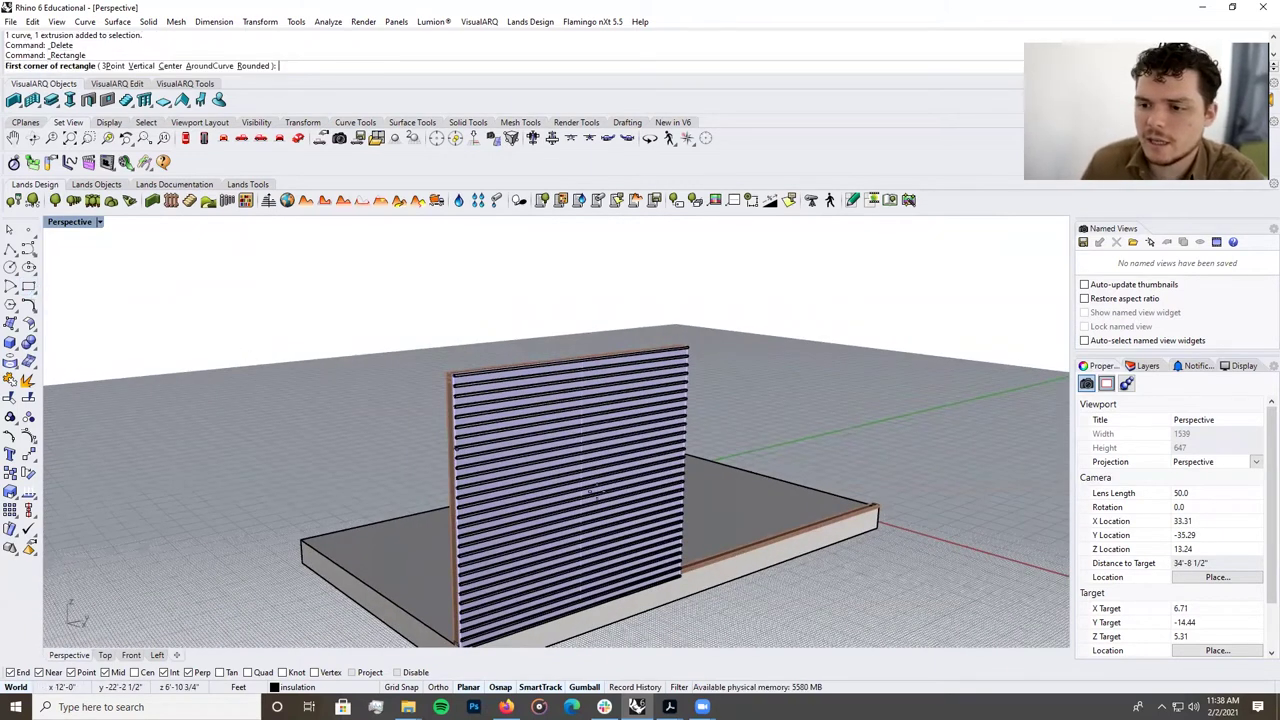
scroll(740, 443, up, 4)
scroll(740, 443, down, 5)
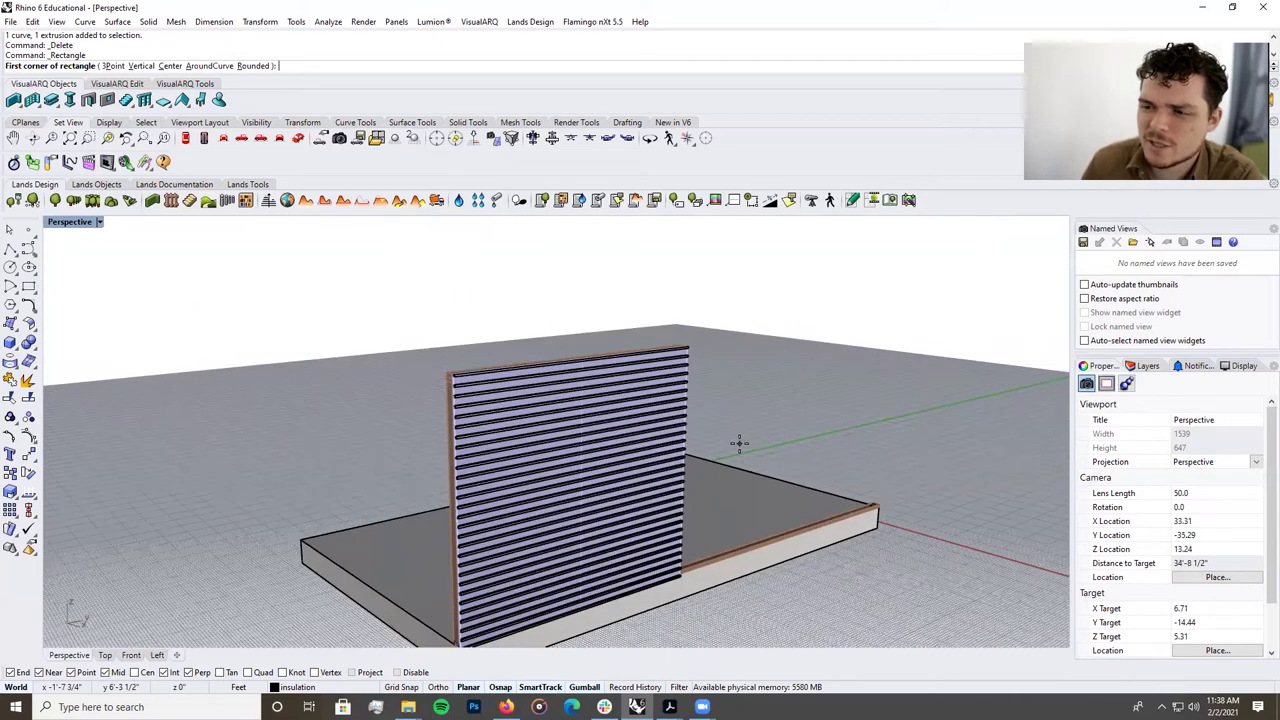
scroll(456, 418, up, 5)
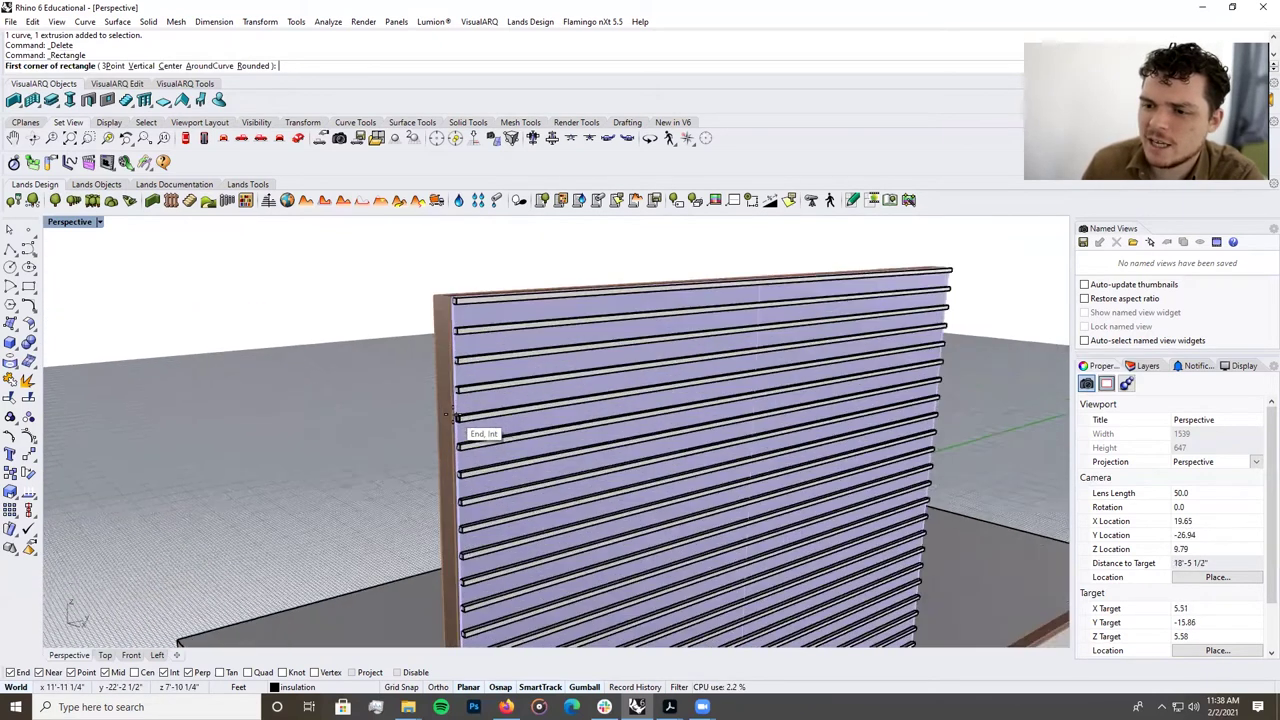
scroll(360, 390, down, 5)
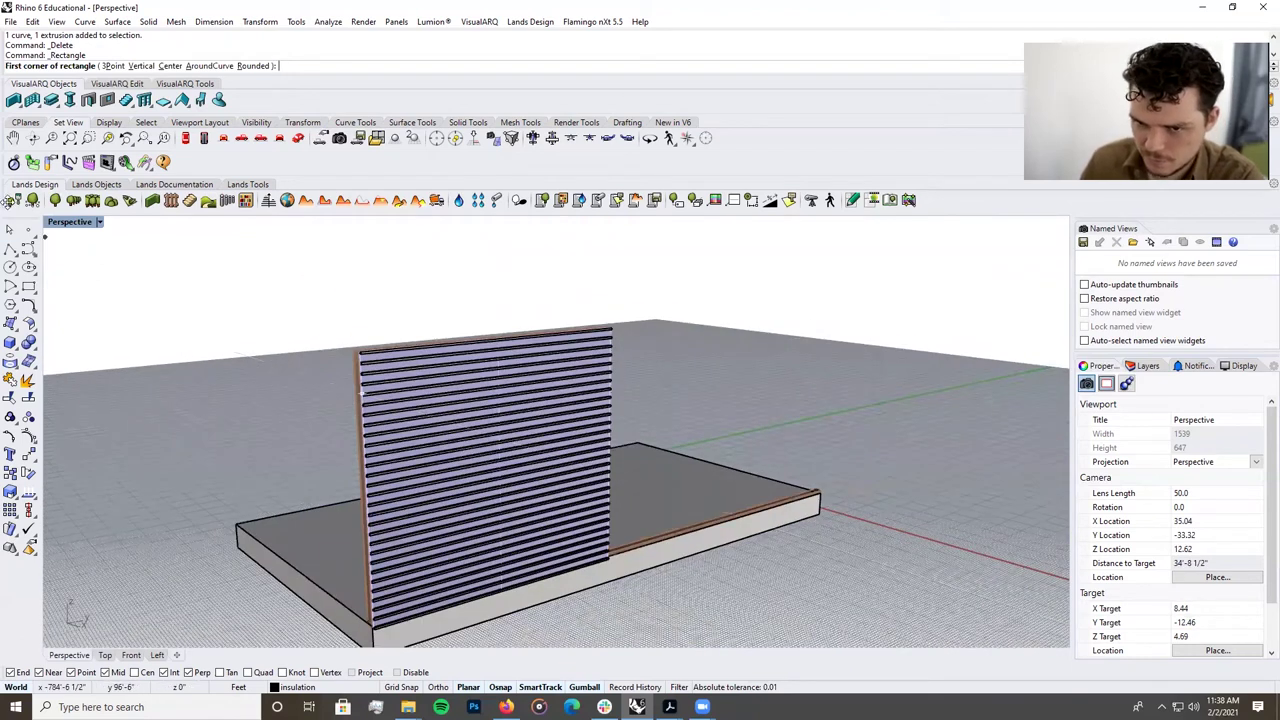
Examine the board profiles and overlaps of the Siding Application reference drawing in the enlarged Top view.
double_click(64, 224)
double_click(58, 224)
scroll(438, 430, down, 12)
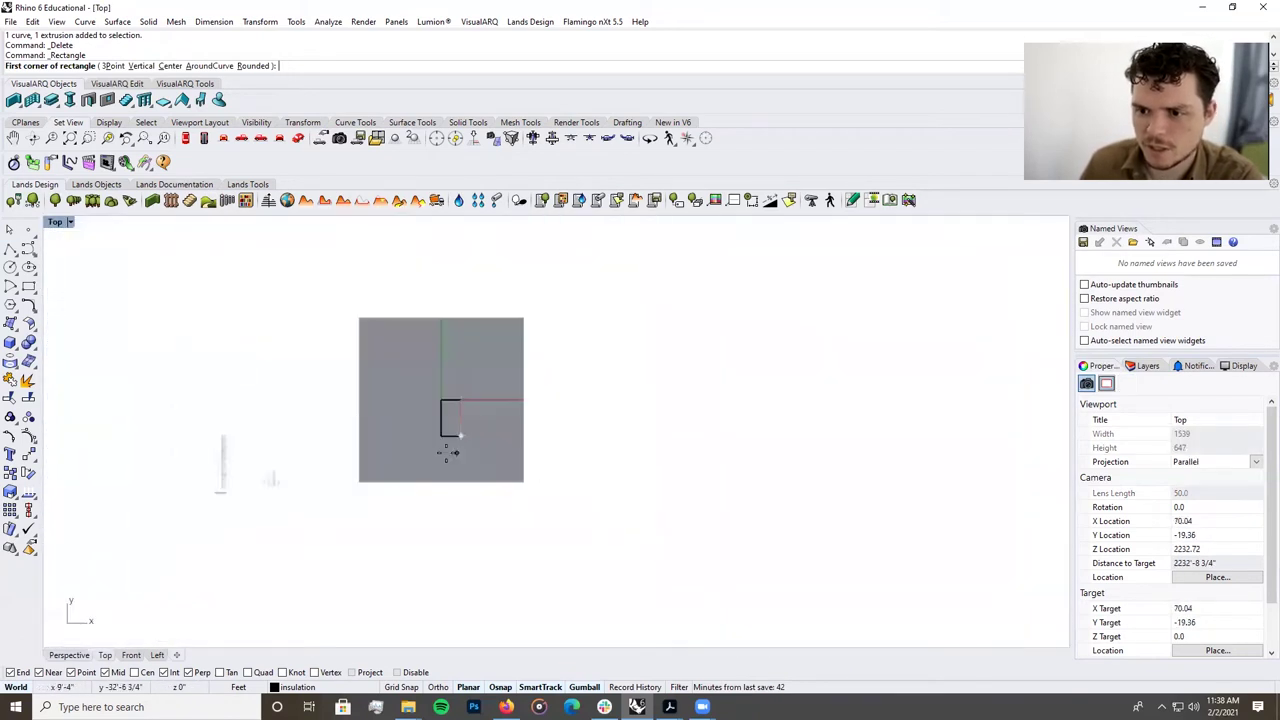
key(Escape)
scroll(210, 478, up, 5)
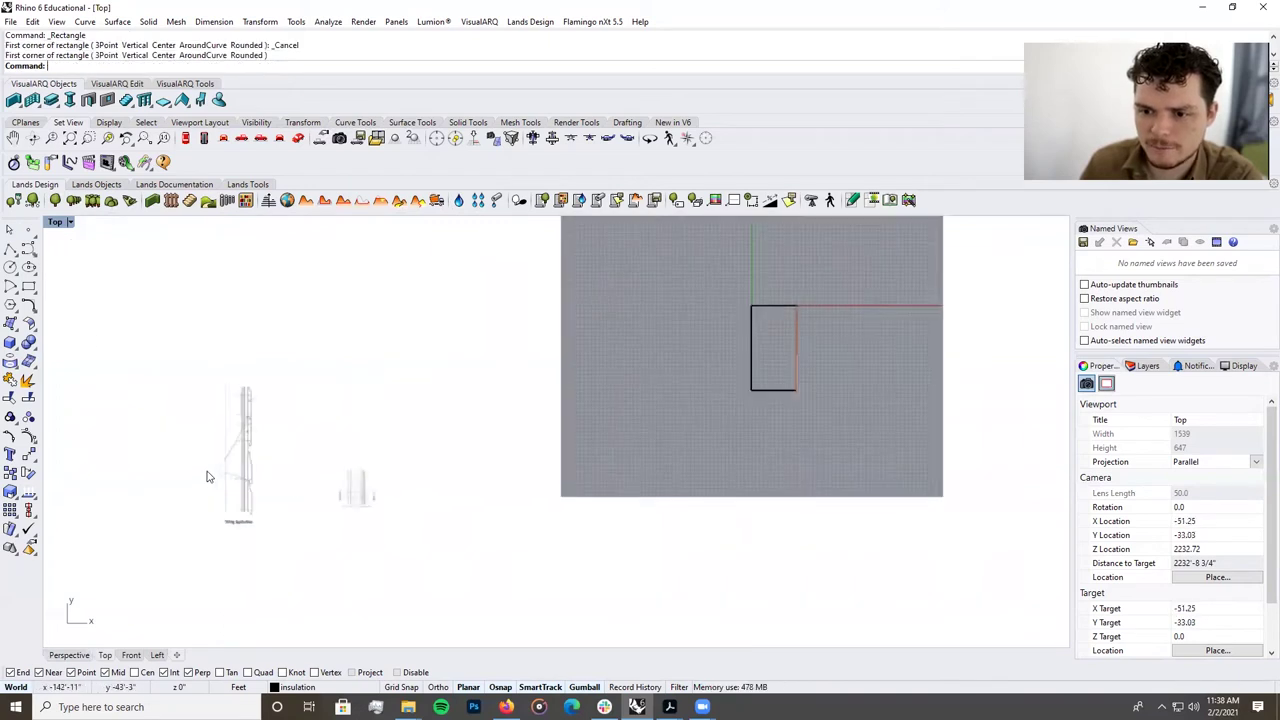
scroll(357, 480, up, 6)
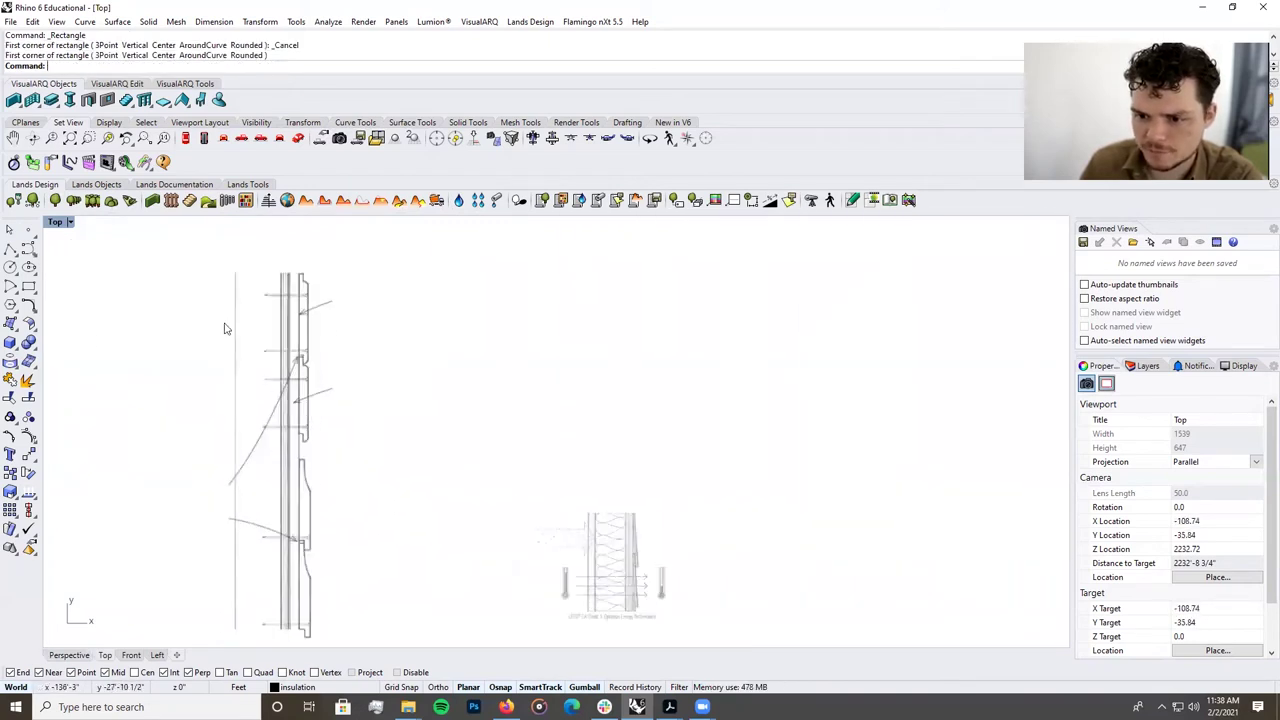
scroll(350, 465, up, 6)
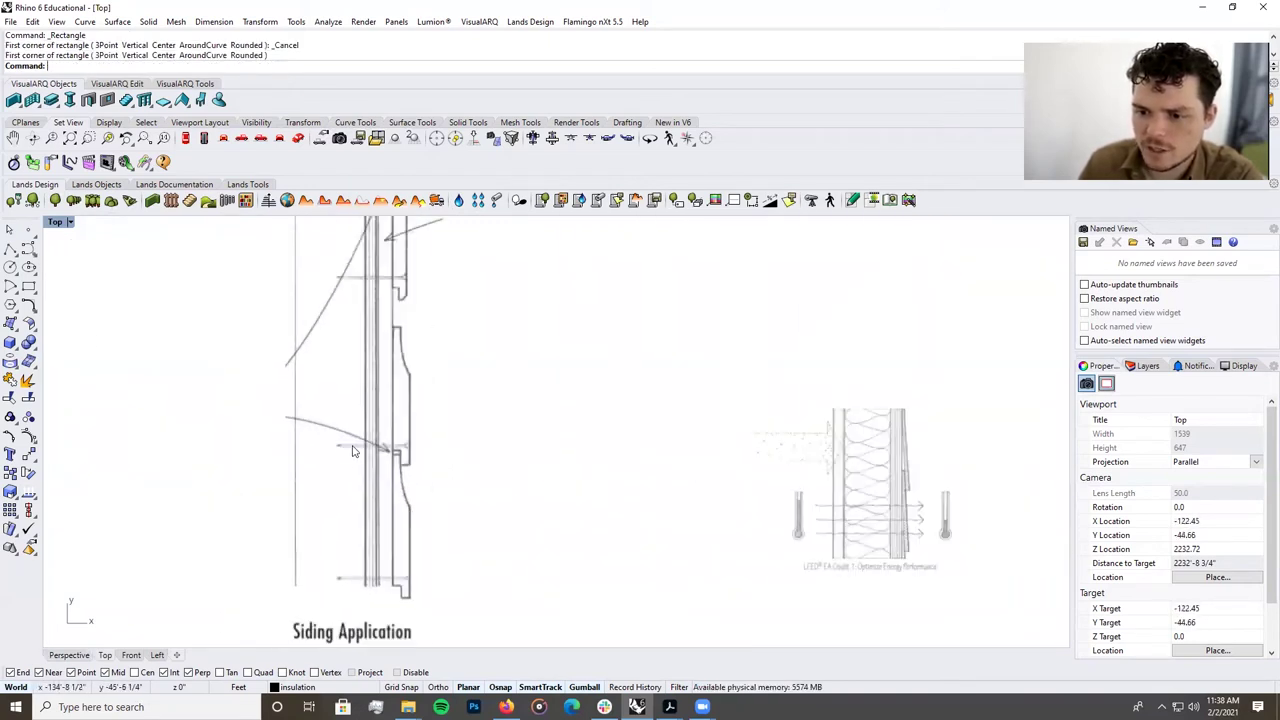
scroll(465, 506, up, 4)
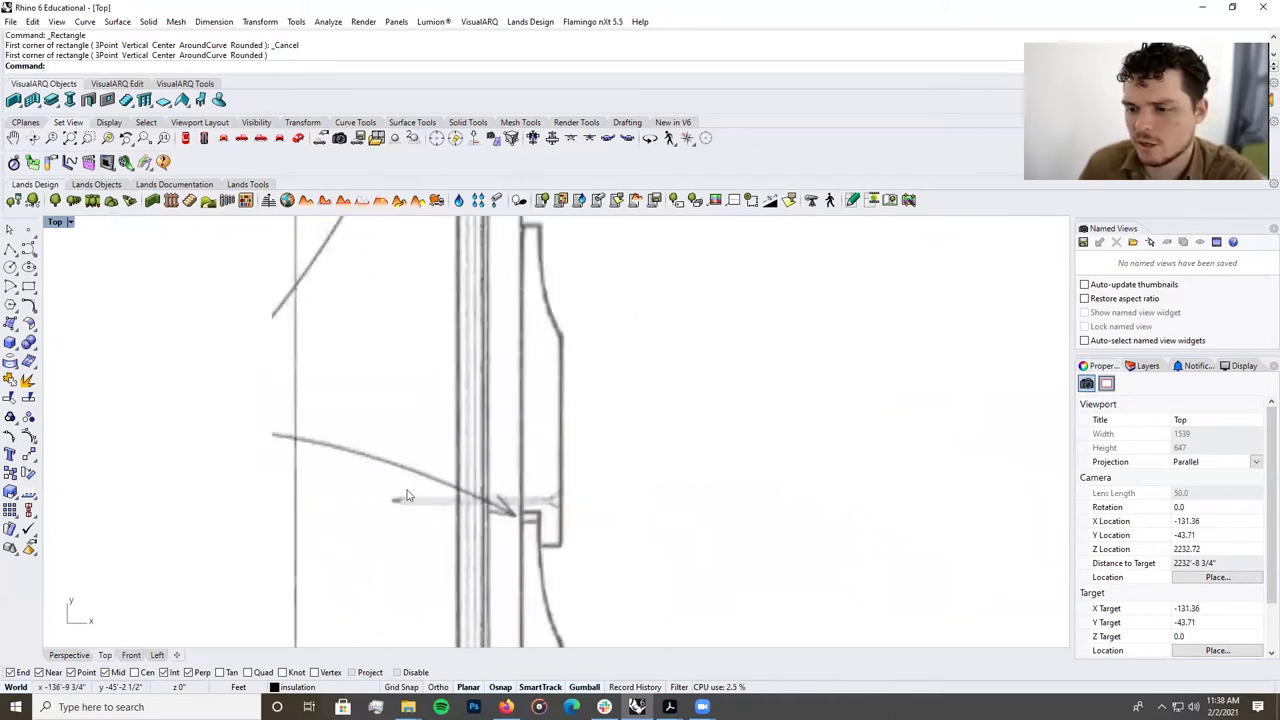
scroll(400, 503, down, 4)
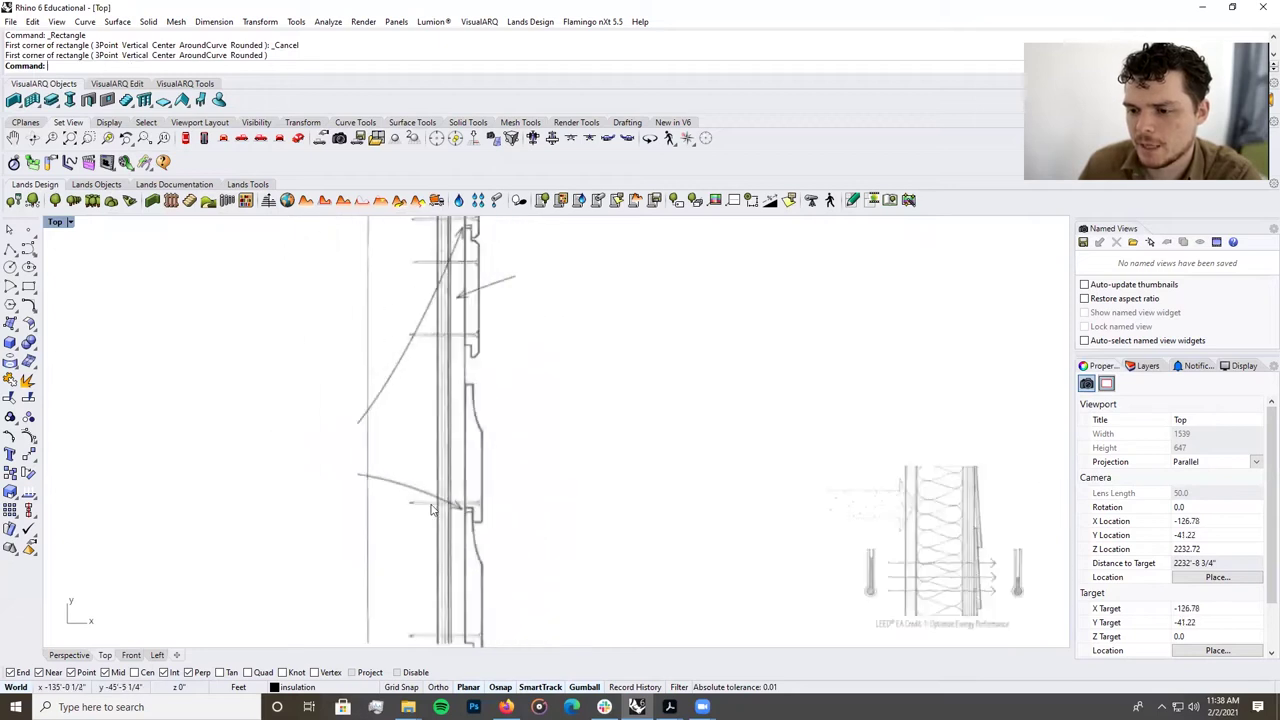
scroll(455, 509, up, 3)
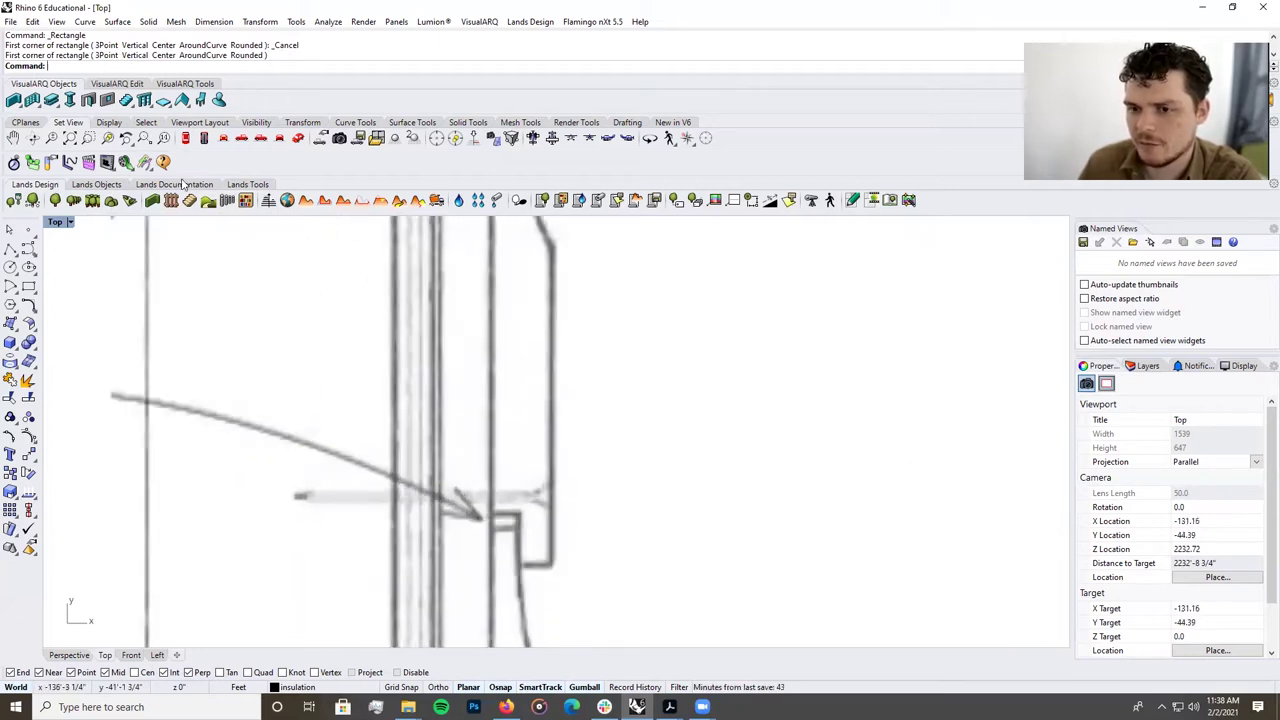
click(29, 287)
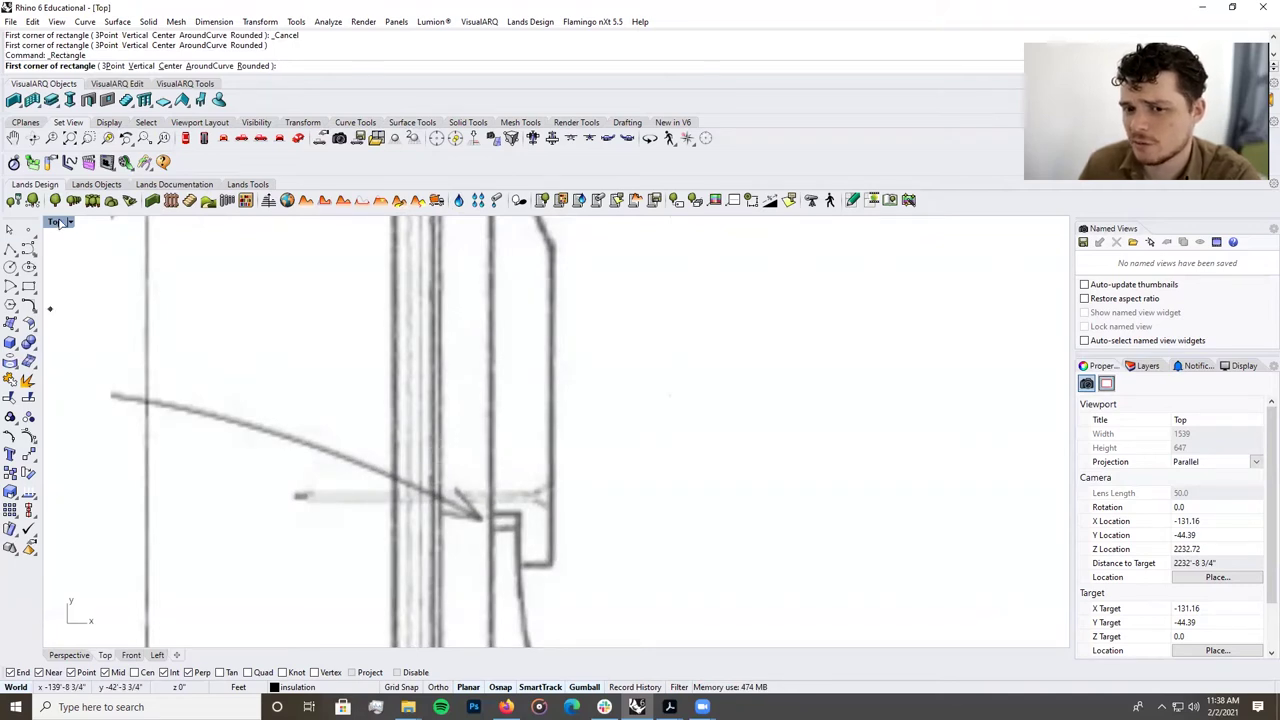
click(8, 229)
Compare the whole Siding Application drawing with the LEED EA Credit 1 wall section beside it.
scroll(474, 572, down, 5)
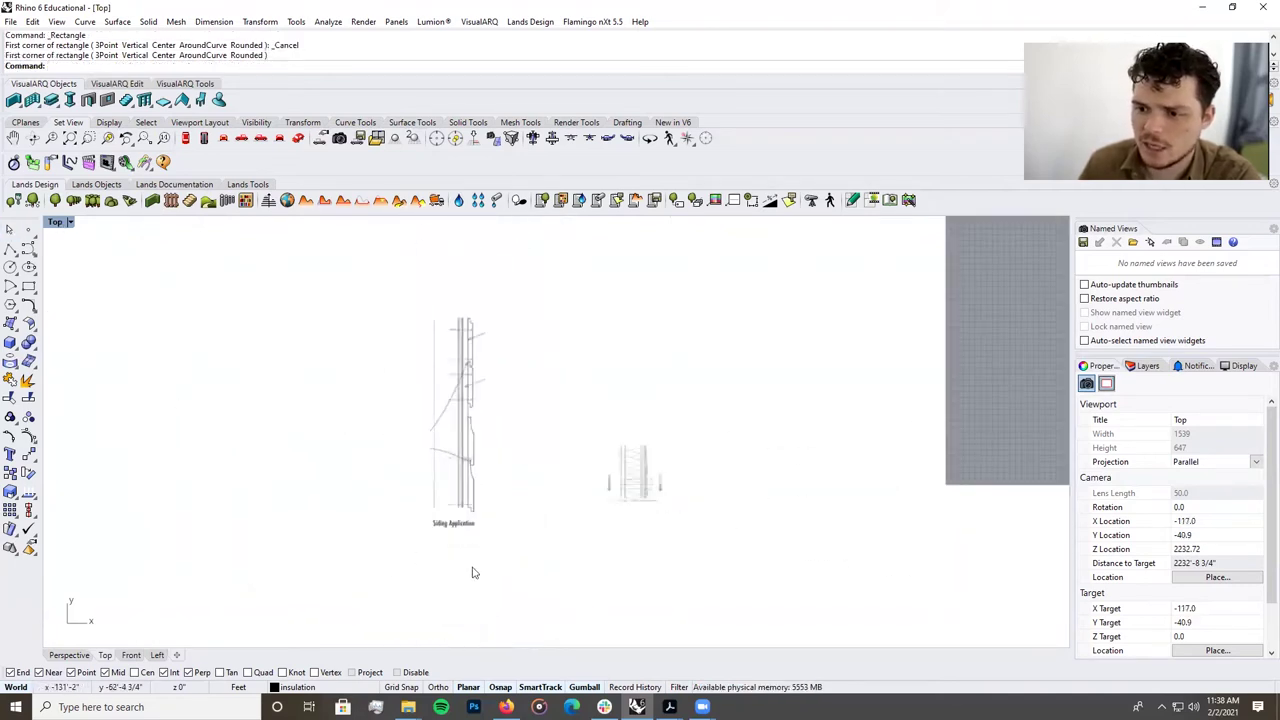
scroll(456, 333, up, 4)
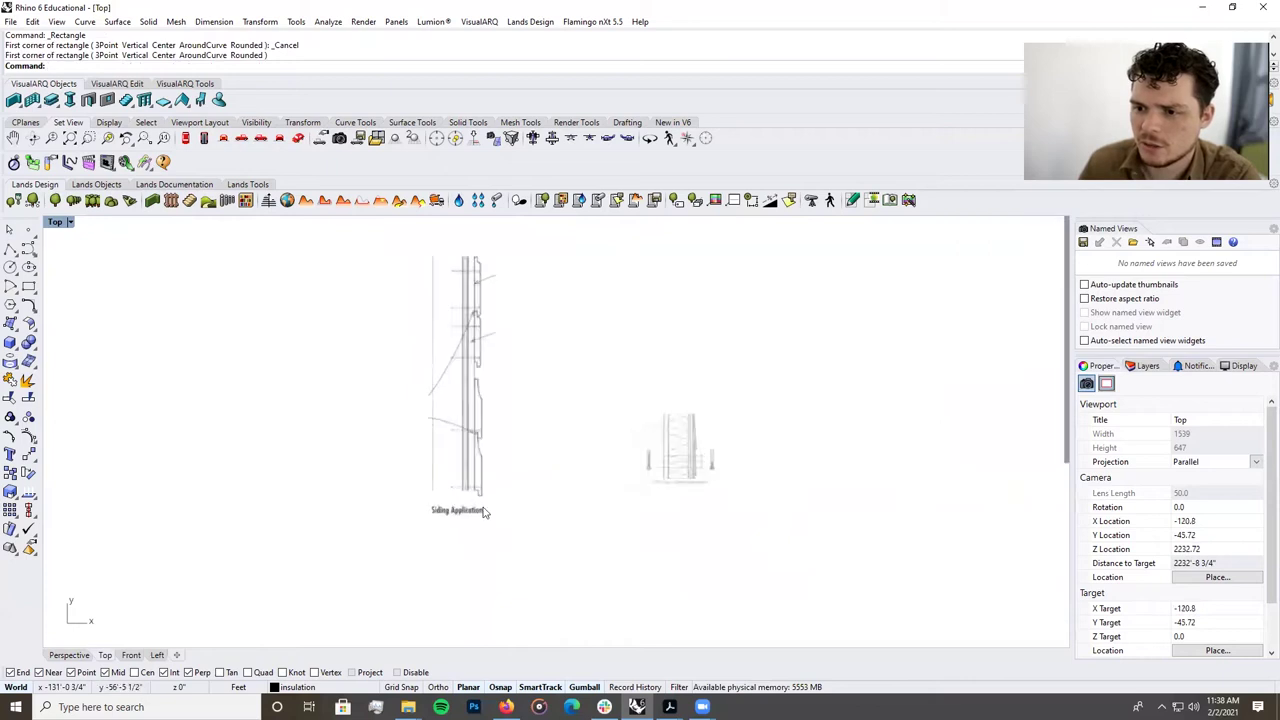
right_drag(491, 428, 498, 509)
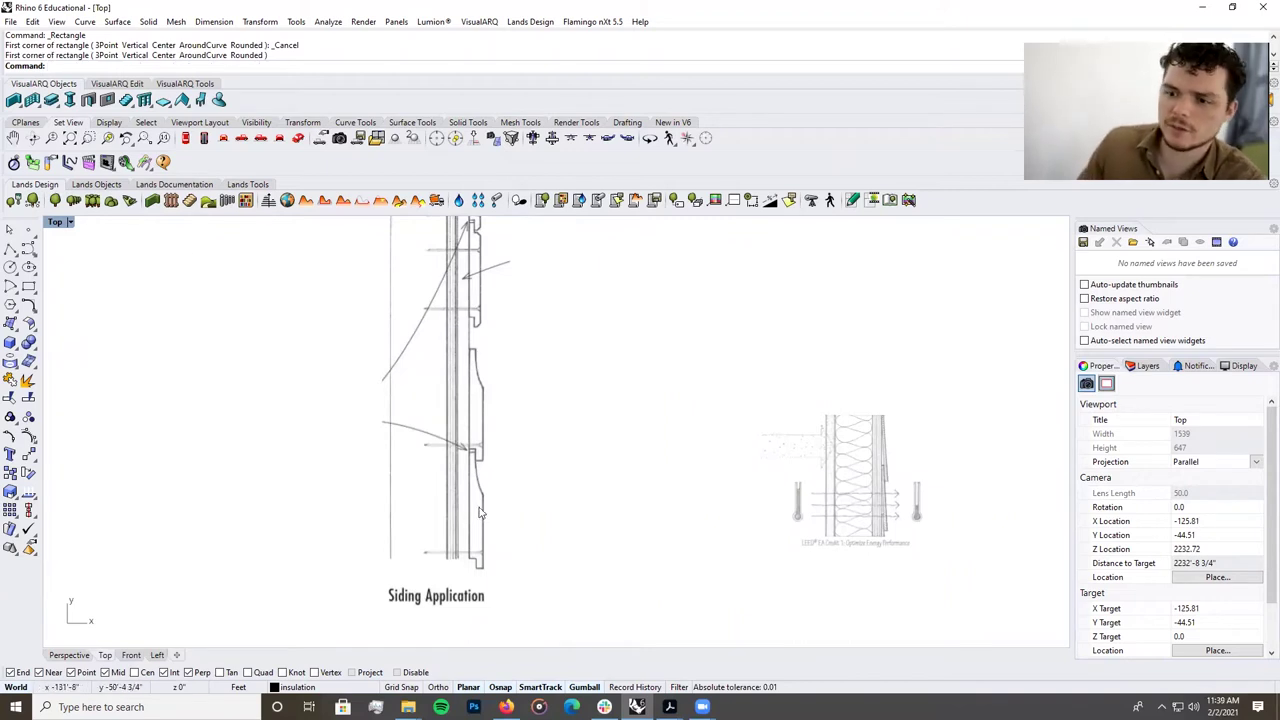
scroll(490, 530, down, 3)
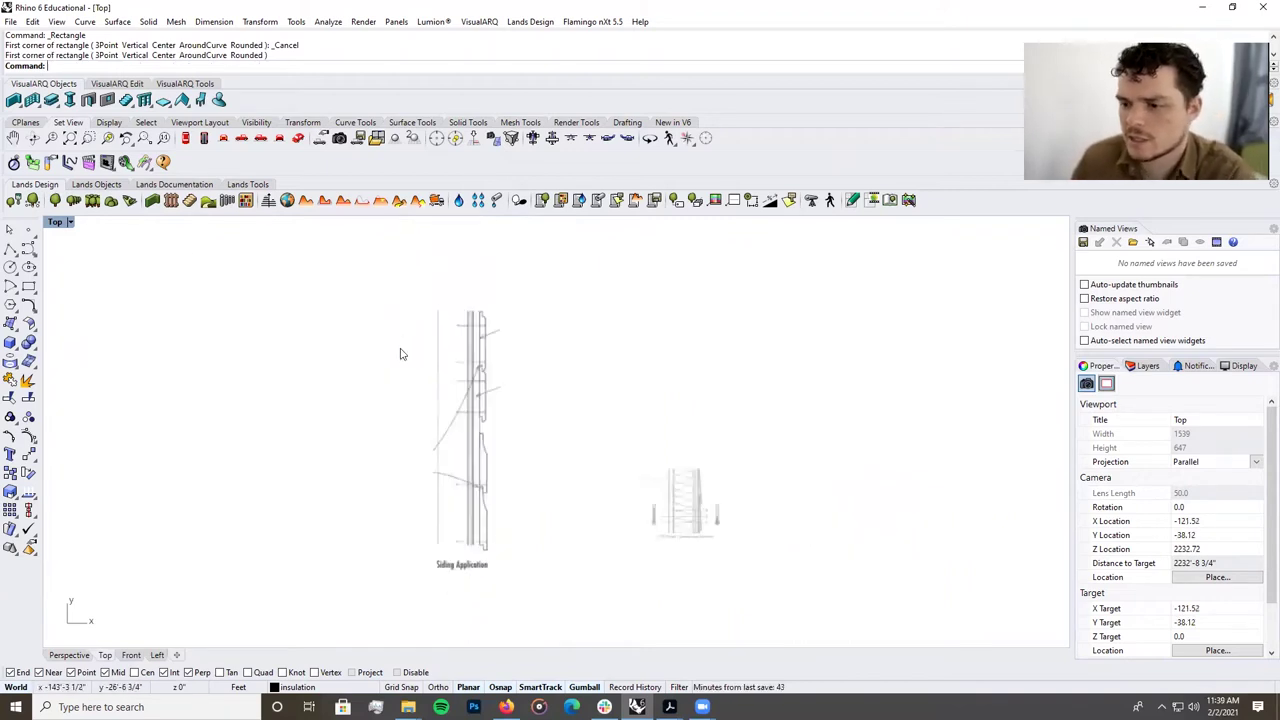
scroll(740, 532, up, 5)
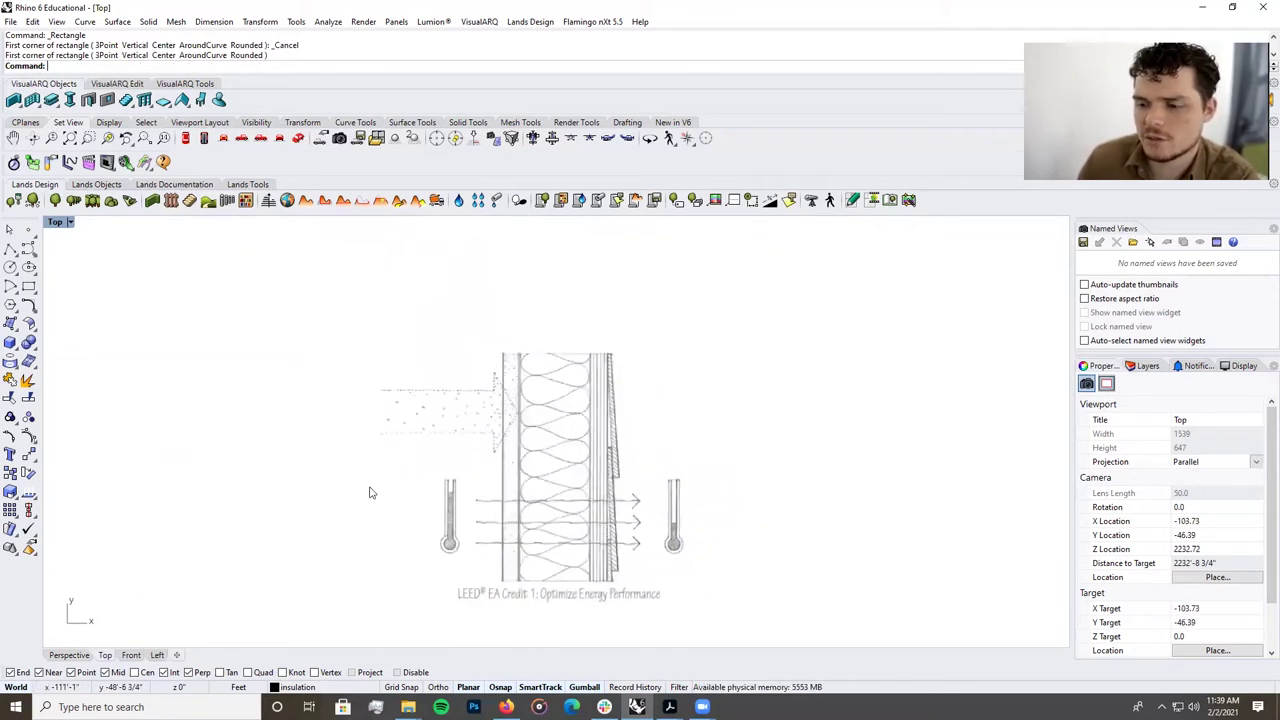
scroll(370, 492, down, 12)
scroll(435, 500, up, 14)
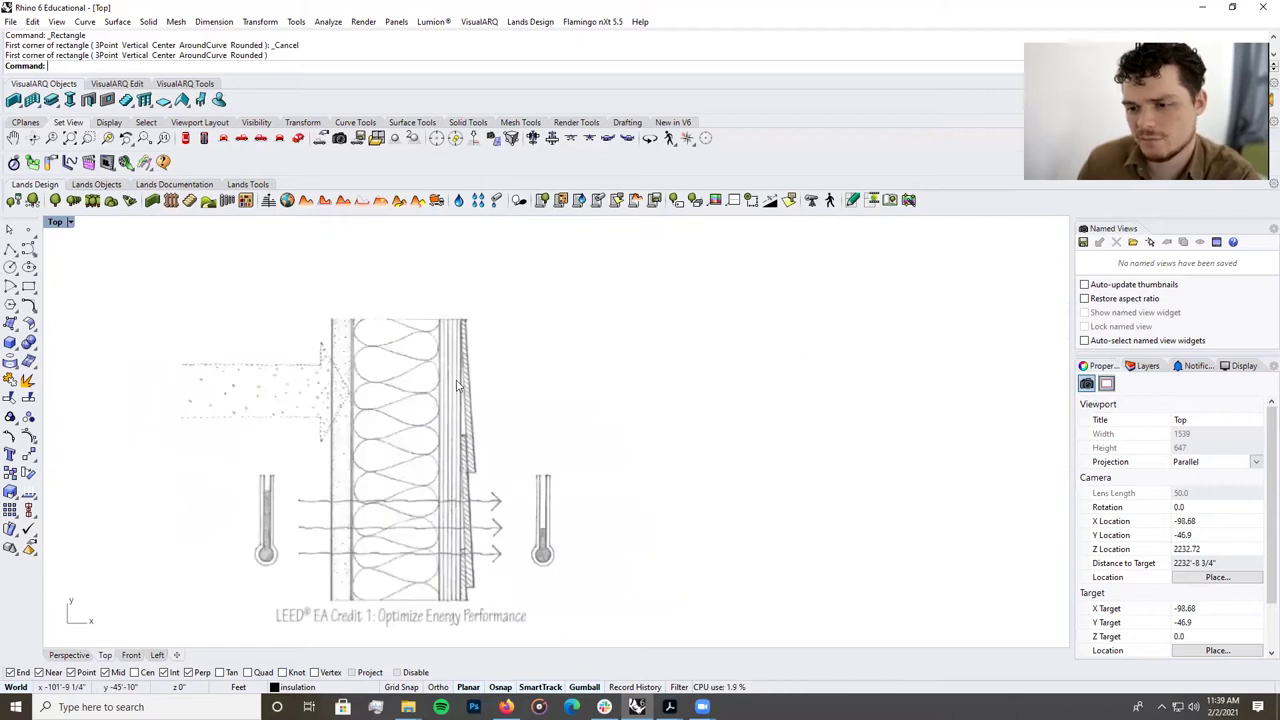
scroll(457, 519, down, 4)
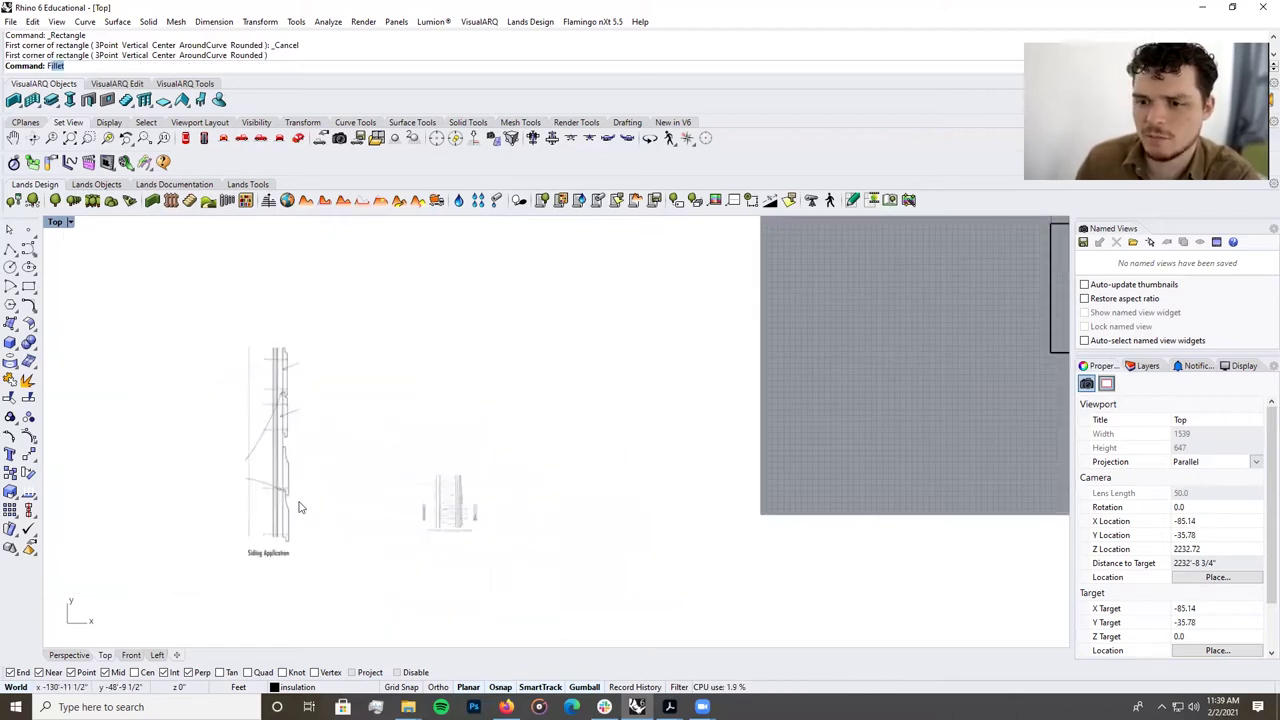
Inspect the modelled wall layers in the Top view and along the wall's end in the enlarged Perspective view.
key(Escape)
right_drag(414, 443, 250, 476)
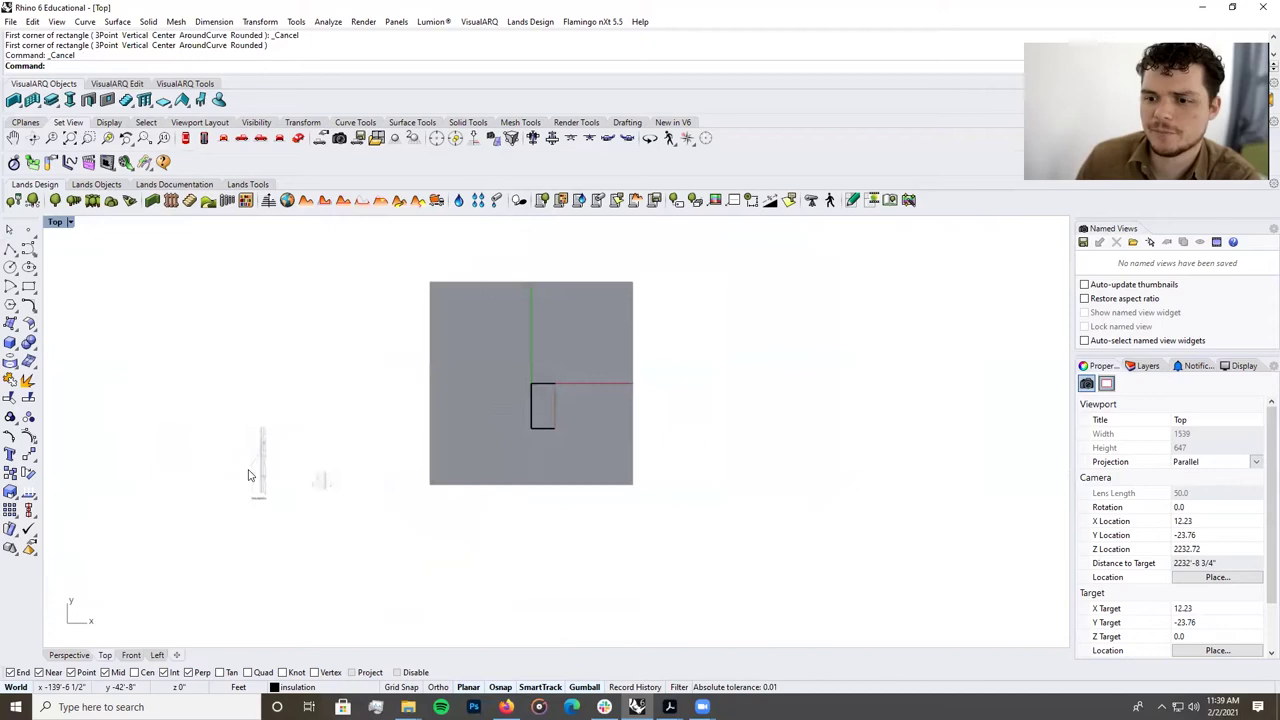
scroll(620, 449, up, 10)
scroll(436, 342, up, 12)
scroll(471, 369, up, 6)
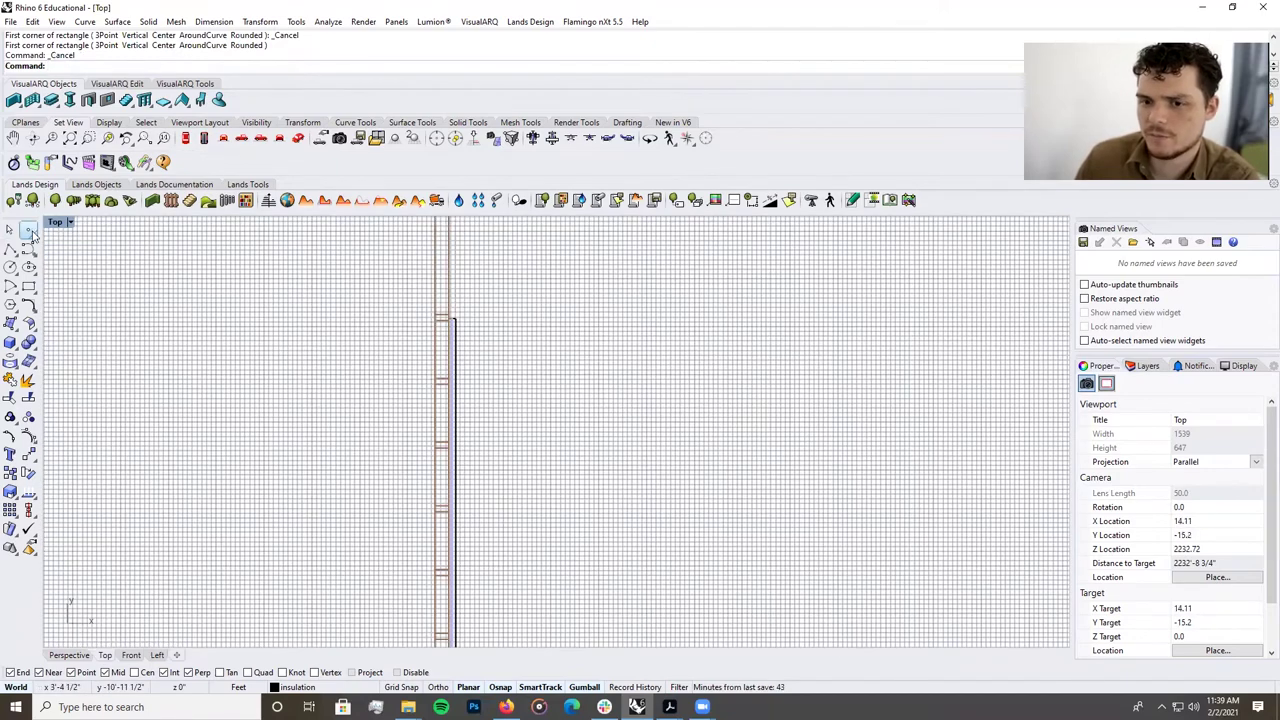
double_click(52, 221)
double_click(565, 229)
scroll(491, 286, down, 3)
drag(497, 293, 650, 472)
scroll(648, 473, up, 3)
right_drag(648, 473, 718, 243)
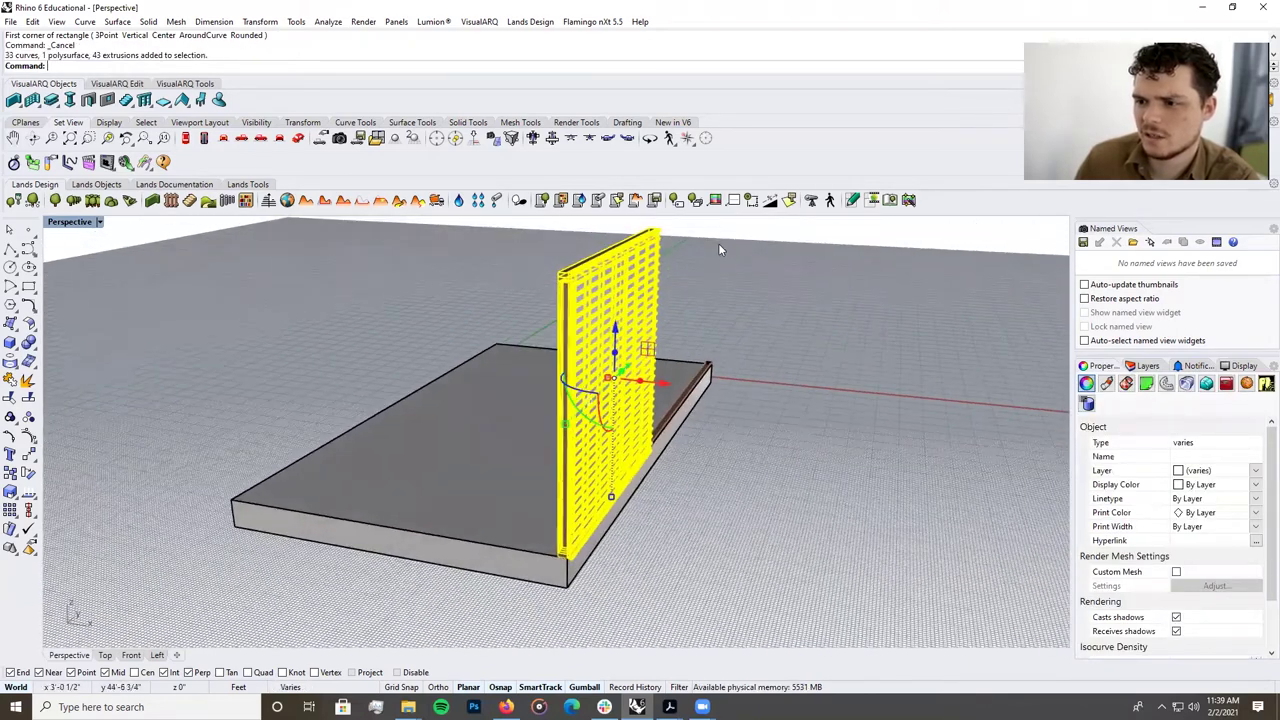
click(716, 243)
scroll(568, 266, up, 7)
scroll(567, 265, down, 3)
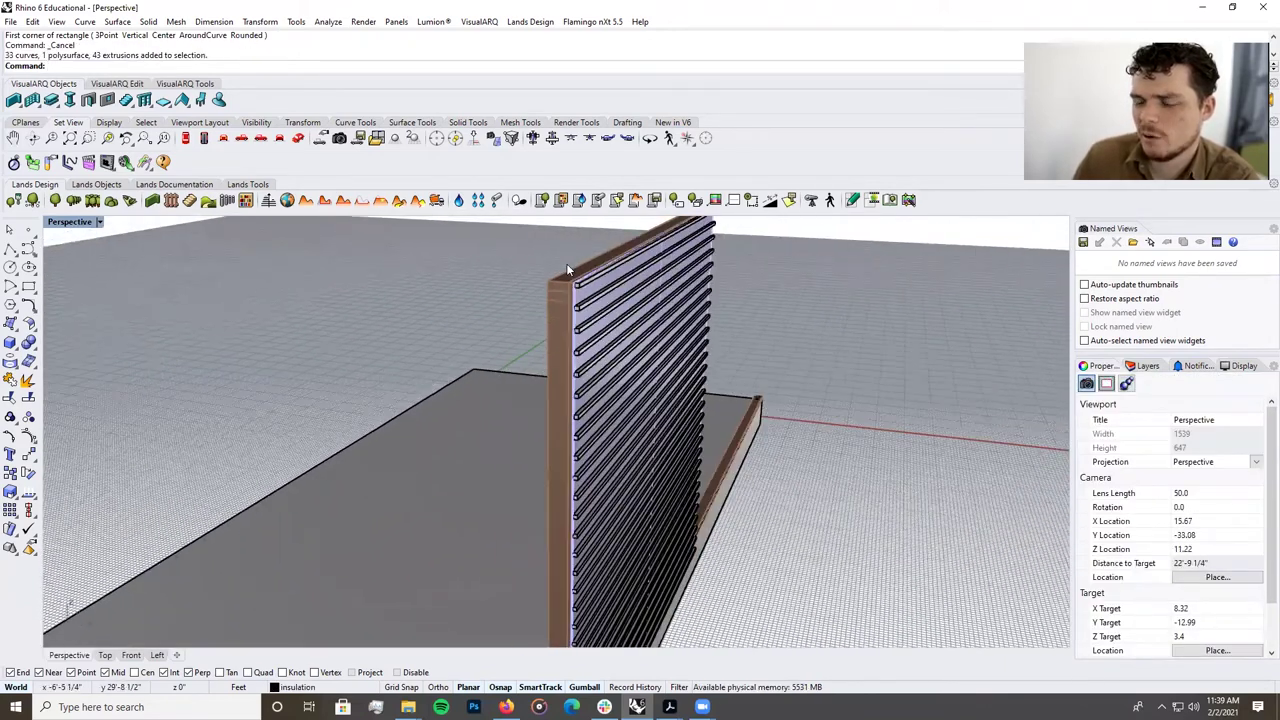
Make Default the current layer and hide the wb and wood framing layers, keeping the insulation layer visible.
click(1148, 366)
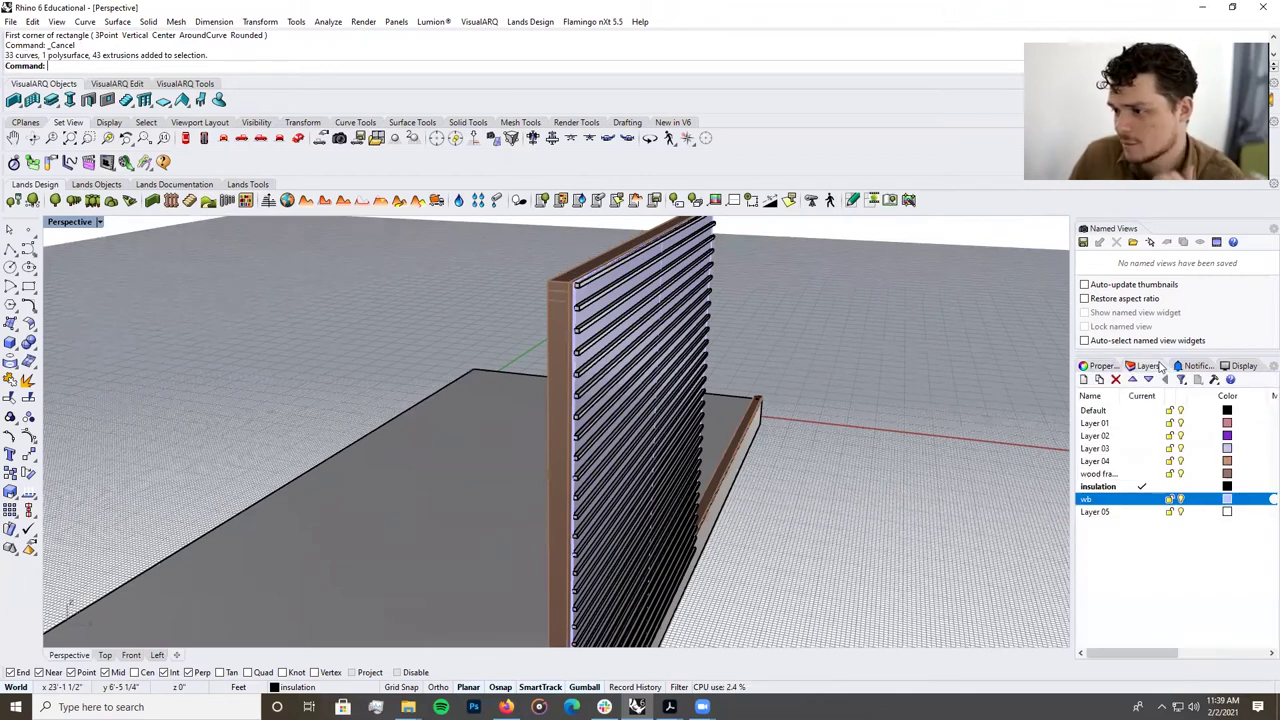
click(1146, 411)
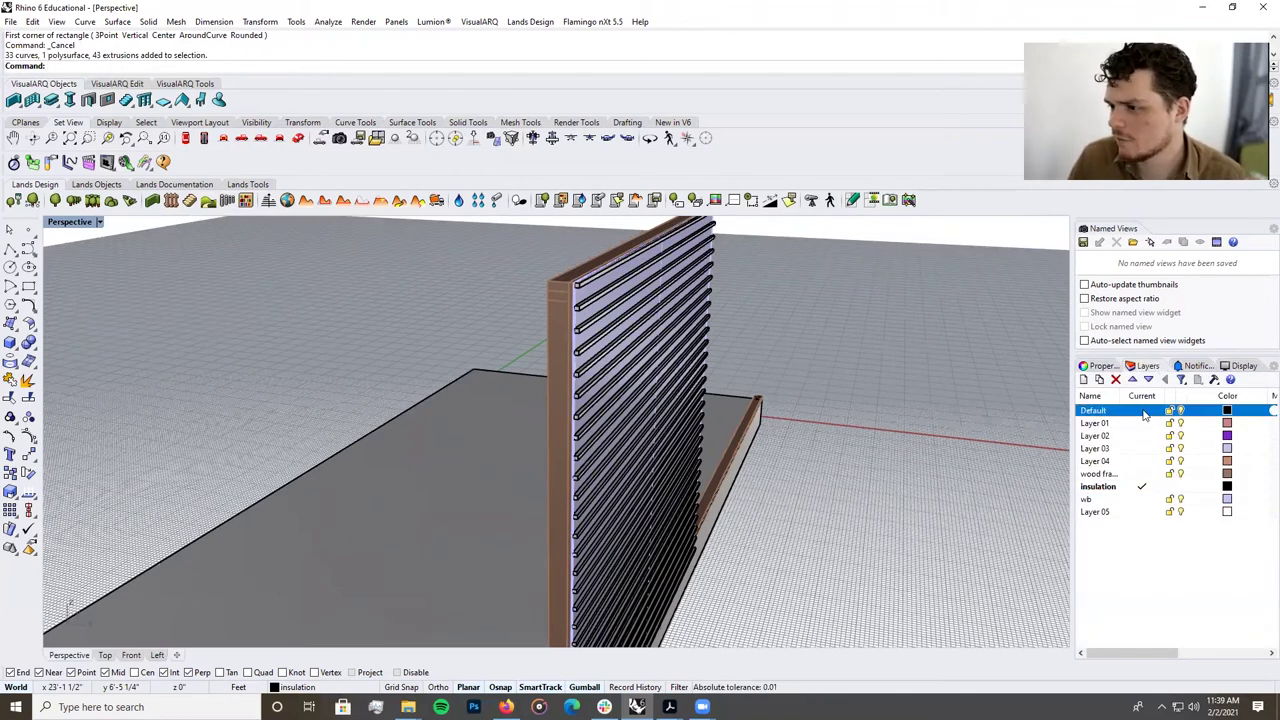
click(1181, 499)
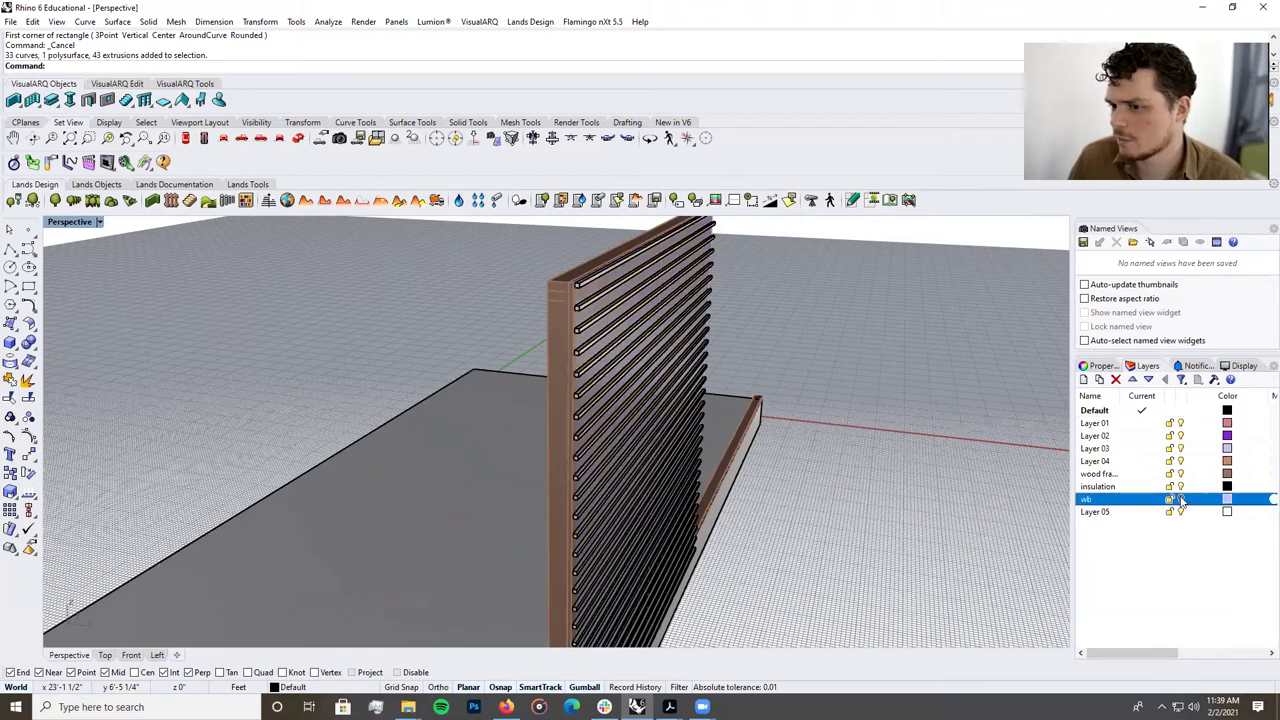
click(1181, 486)
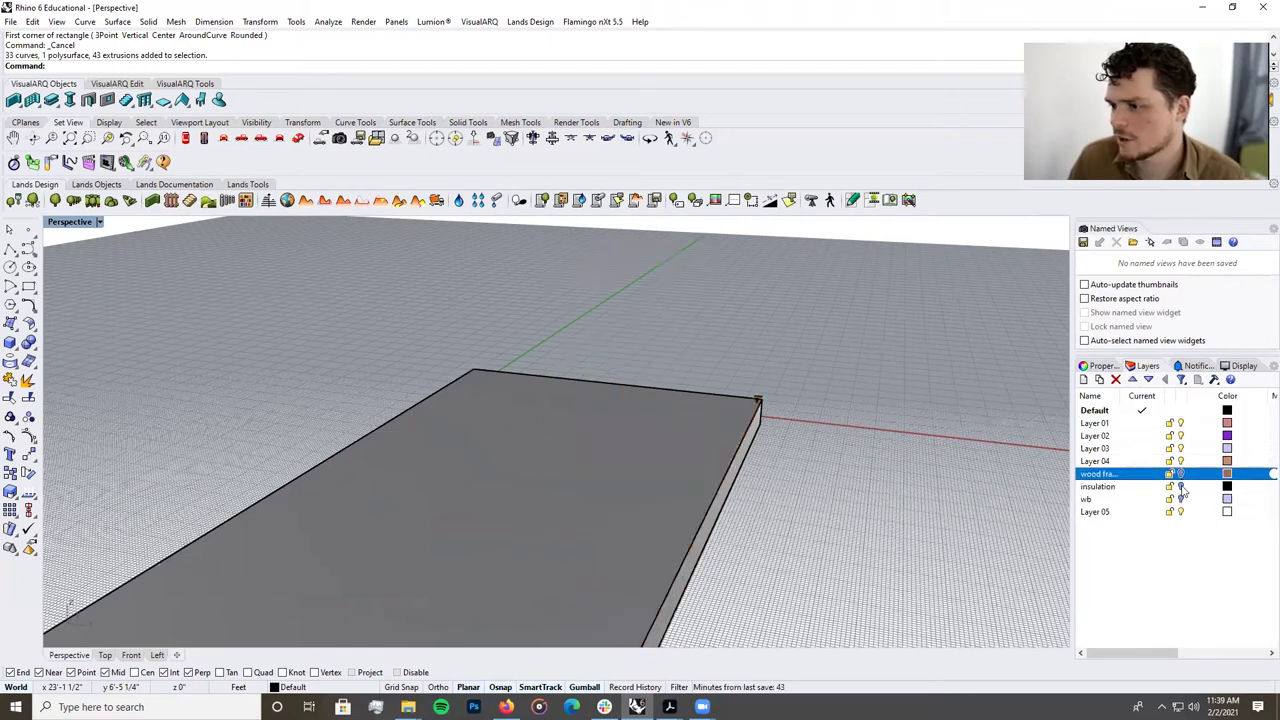
click(1181, 487)
Select all horizontal strips with their profiles, excluding the wide insulation block, and rotate them upright in the wall's plane.
scroll(656, 412, down, 5)
right_drag(780, 420, 491, 329)
drag(324, 274, 608, 476)
scroll(578, 507, up, 4)
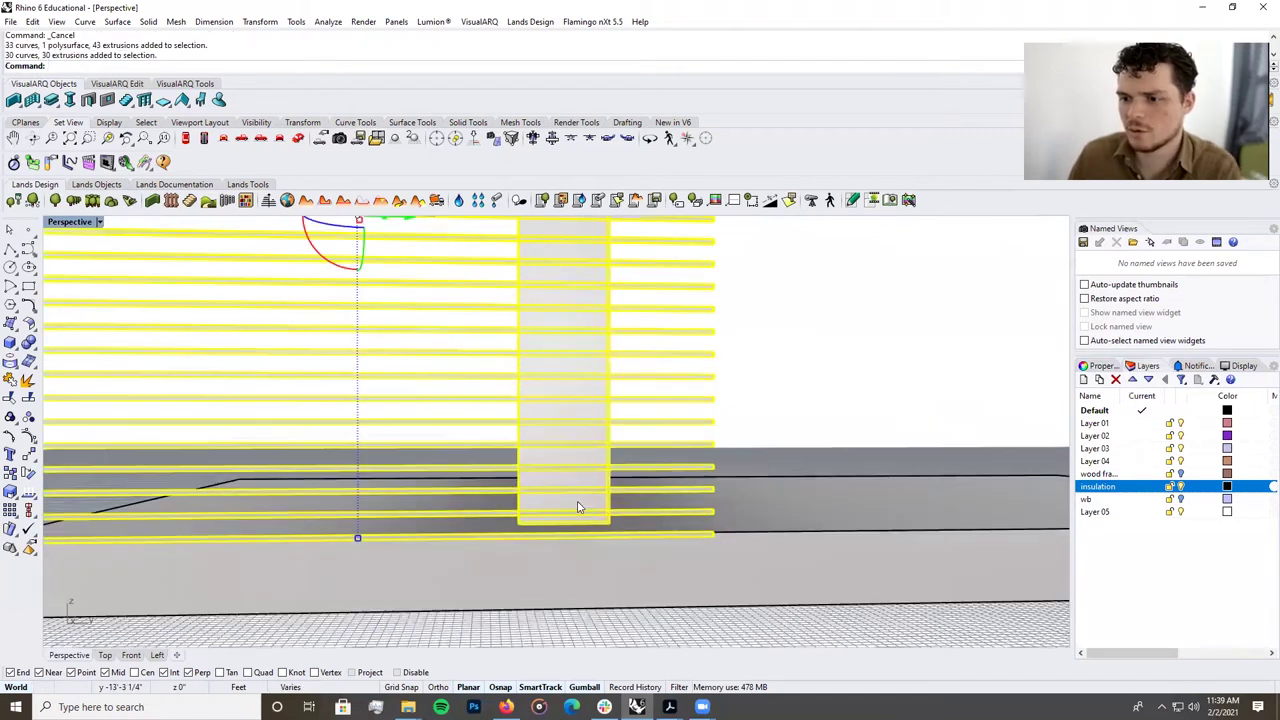
ctrl+click(609, 483)
scroll(517, 436, down, 11)
right_drag(517, 436, 416, 415)
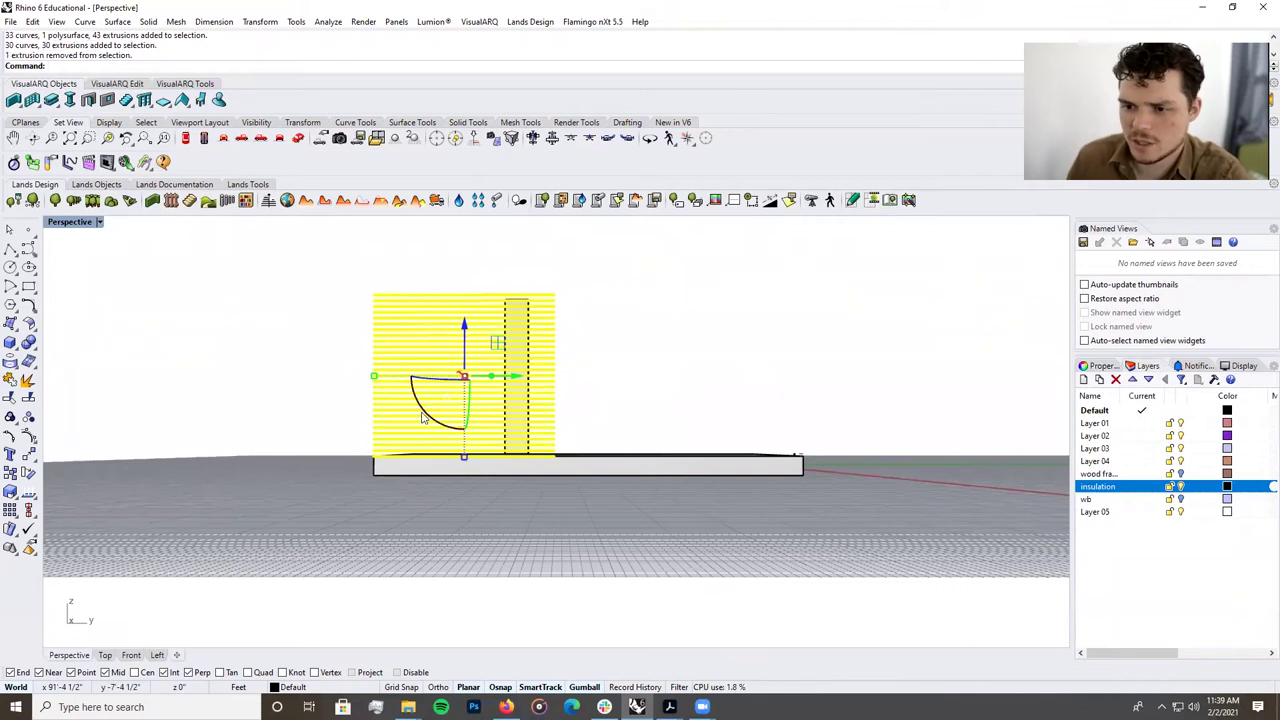
drag(424, 412, 381, 326)
right_drag(314, 397, 440, 457)
scroll(607, 352, up, 3)
scroll(605, 352, up, 2)
click(302, 278)
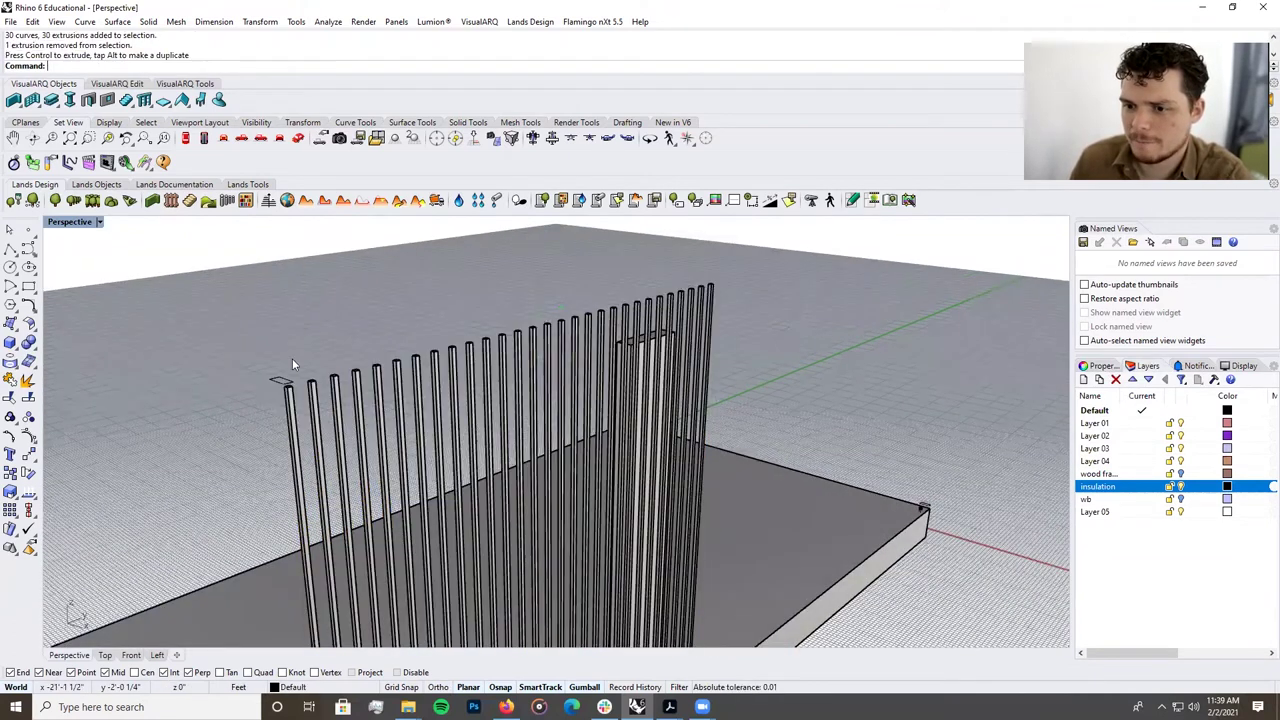
Delete the stray rectangular curve beside the top of the end strip.
click(284, 378)
key(Delete)
scroll(433, 324, down, 10)
scroll(437, 341, up, 10)
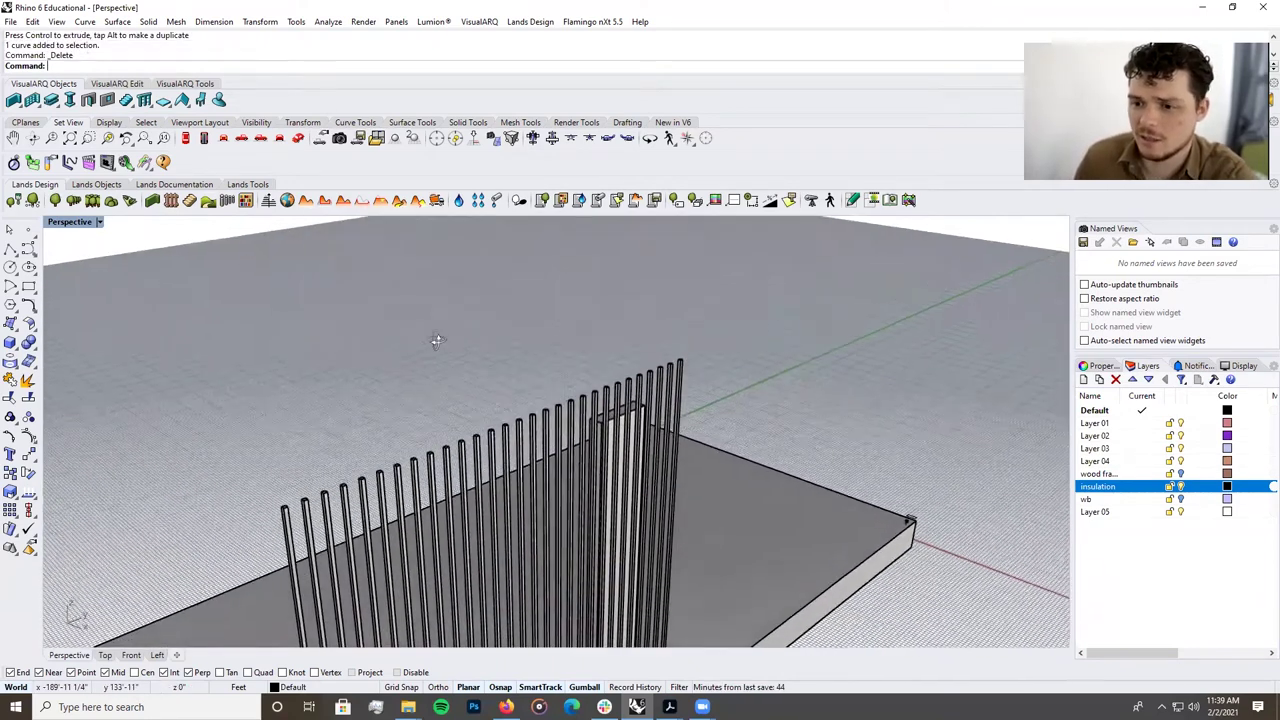
right_drag(437, 341, 366, 294)
Show the wood framing and wb layers again and view the vertical strips against the panel.
click(1183, 476)
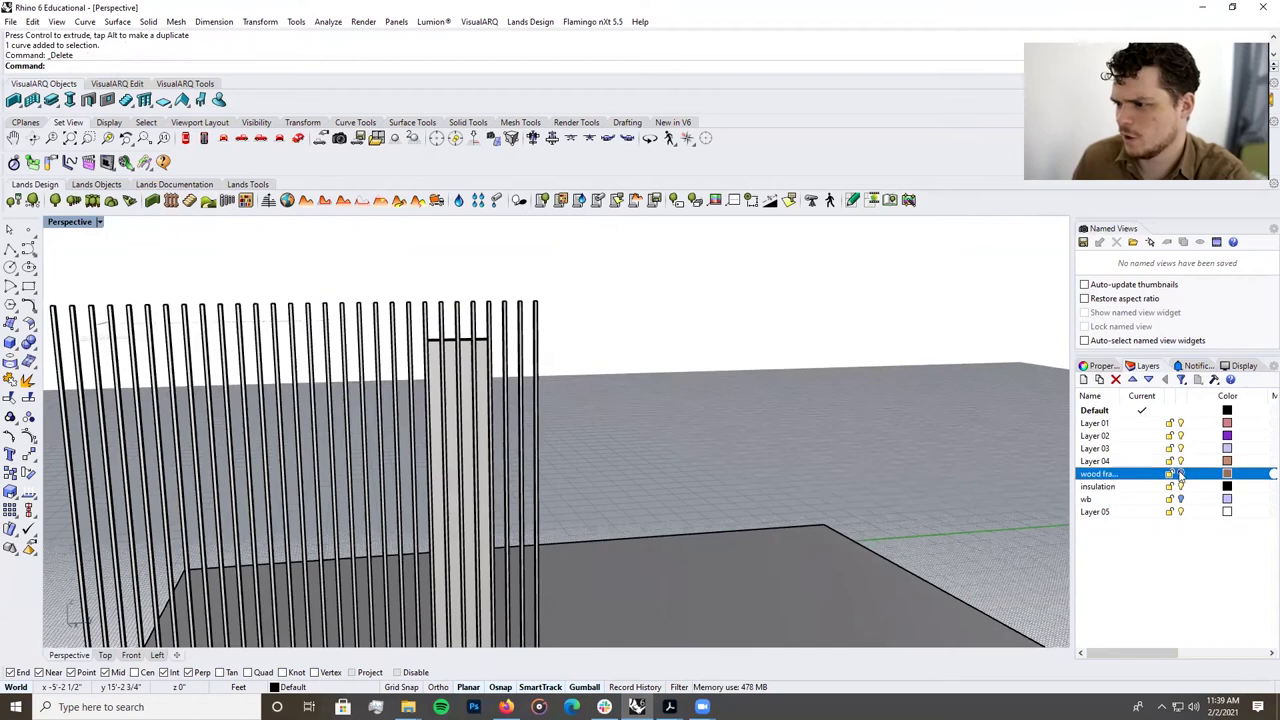
click(1183, 499)
scroll(480, 342, down, 5)
right_drag(480, 342, 434, 414)
scroll(485, 388, up, 5)
scroll(485, 388, down, 3)
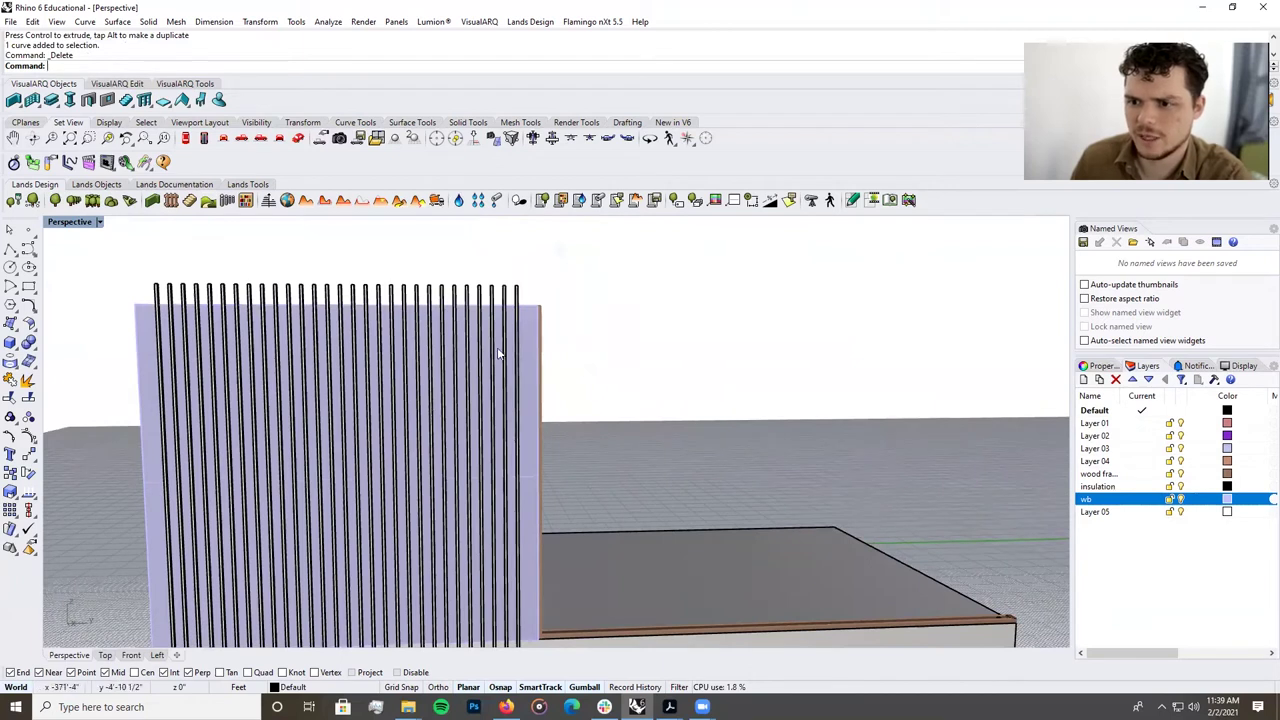
scroll(469, 360, down, 4)
Select all the vertical strips with their profiles and create a new layer named perlin.
drag(540, 318, 203, 287)
click(1098, 365)
click(1145, 365)
click(1083, 379)
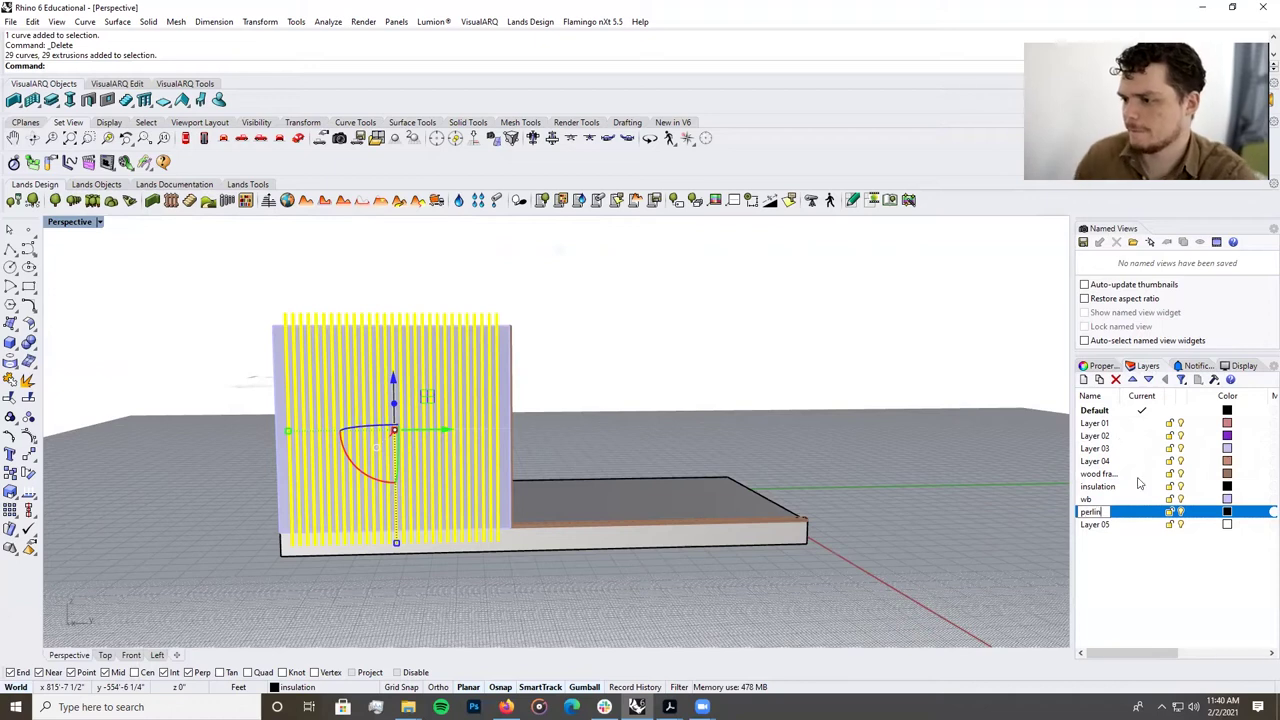
key(Return)
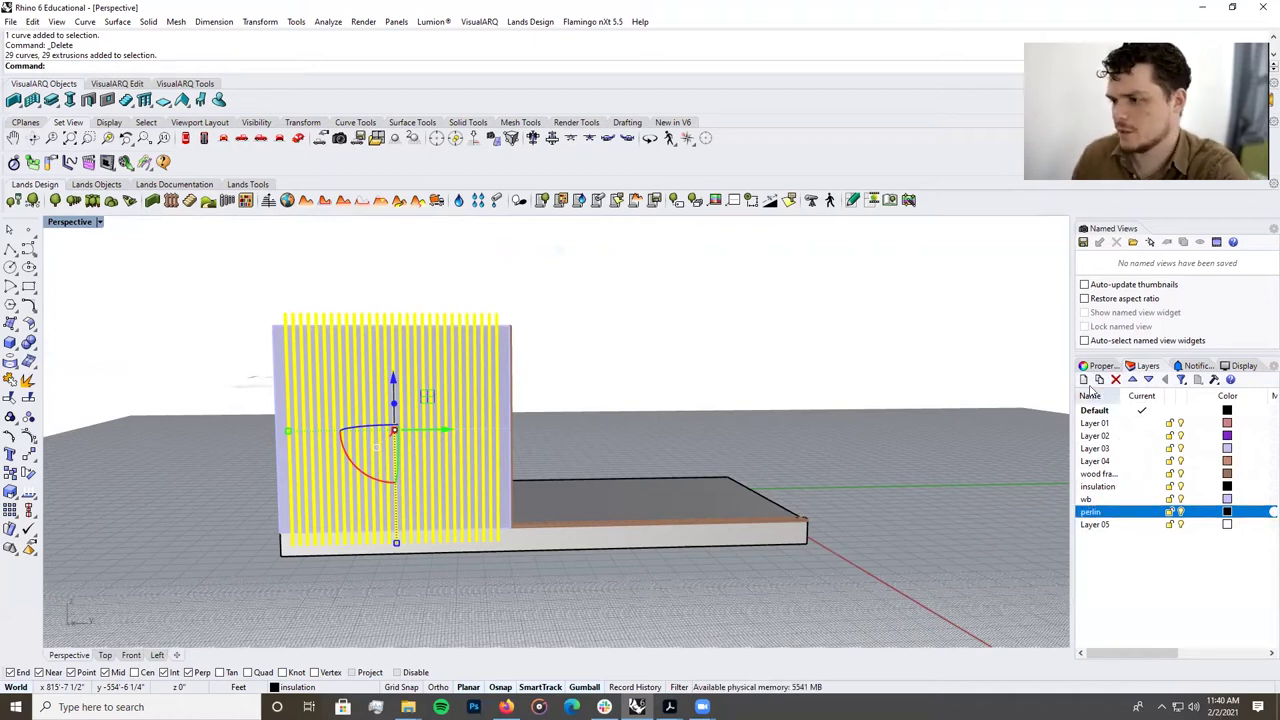
Assign the selected strips and profiles to the perlin layer and check them from above the wall.
click(1098, 366)
click(1259, 474)
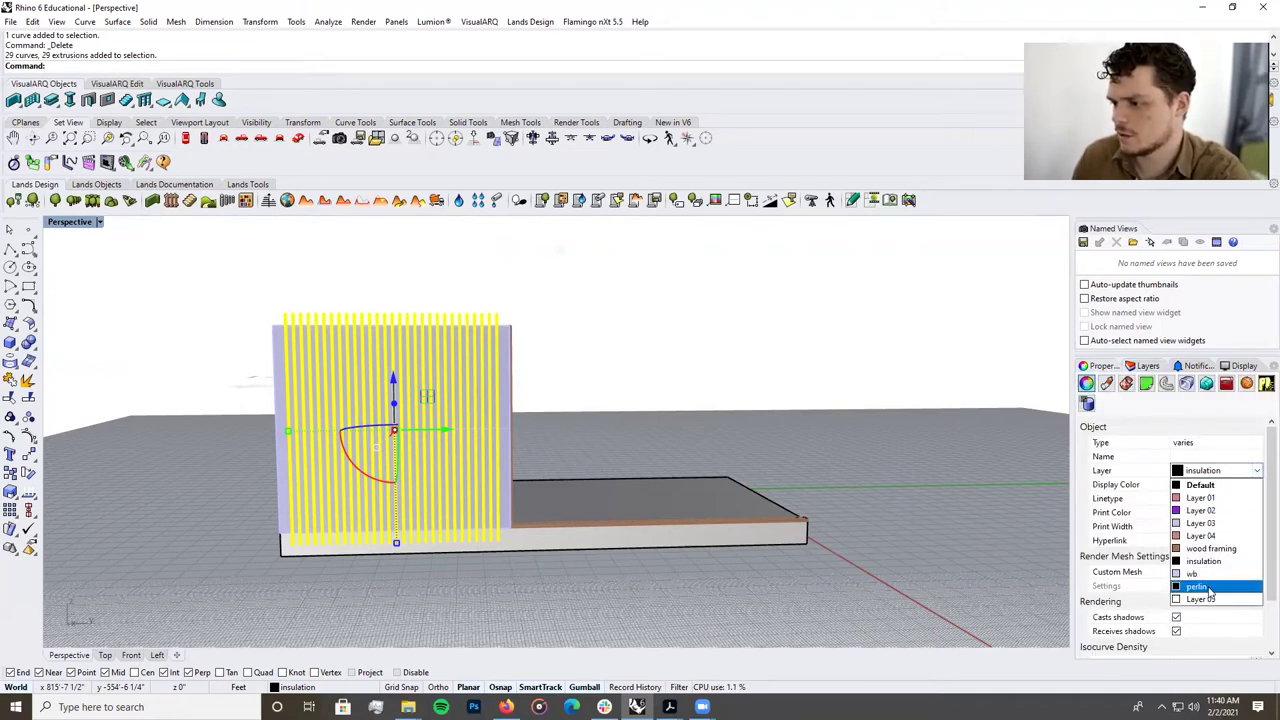
click(1208, 588)
right_drag(363, 316, 412, 369)
scroll(335, 322, up, 5)
scroll(335, 322, down, 6)
scroll(398, 427, up, 8)
Try to trim the tops of the vertical strips using the wb panel as the cutting object.
click(398, 426)
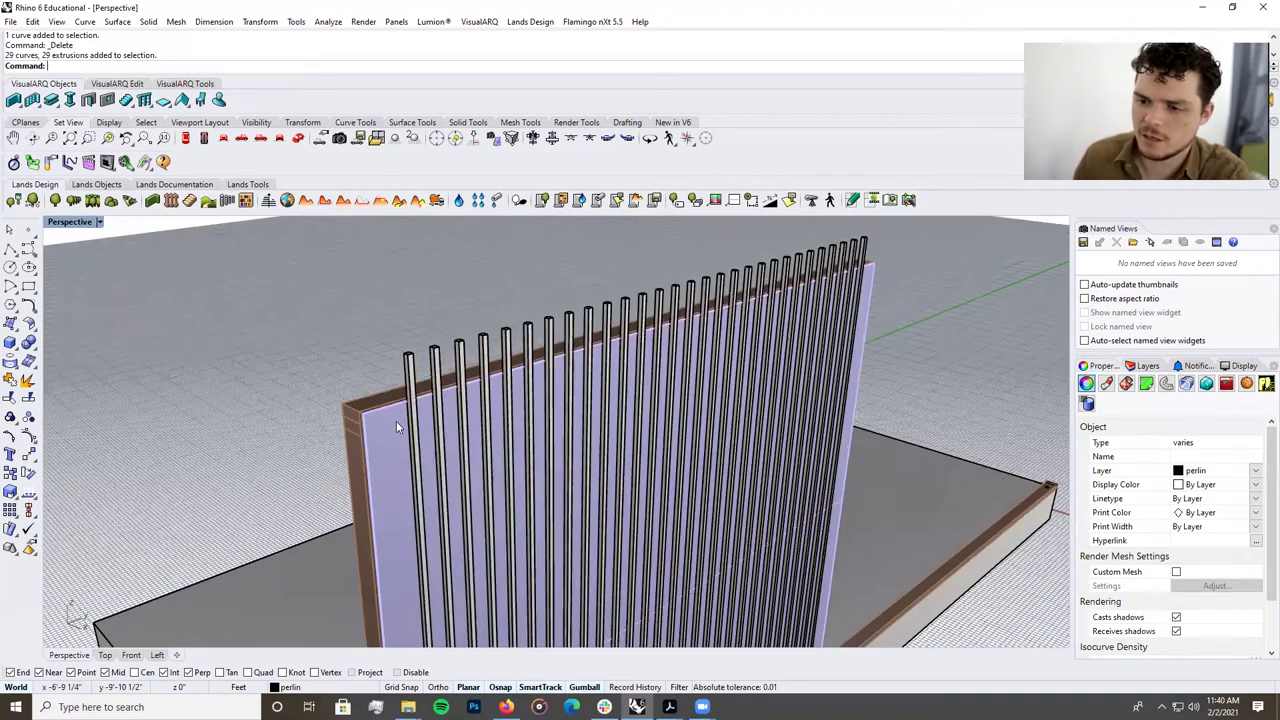
click(432, 452)
double_click(66, 222)
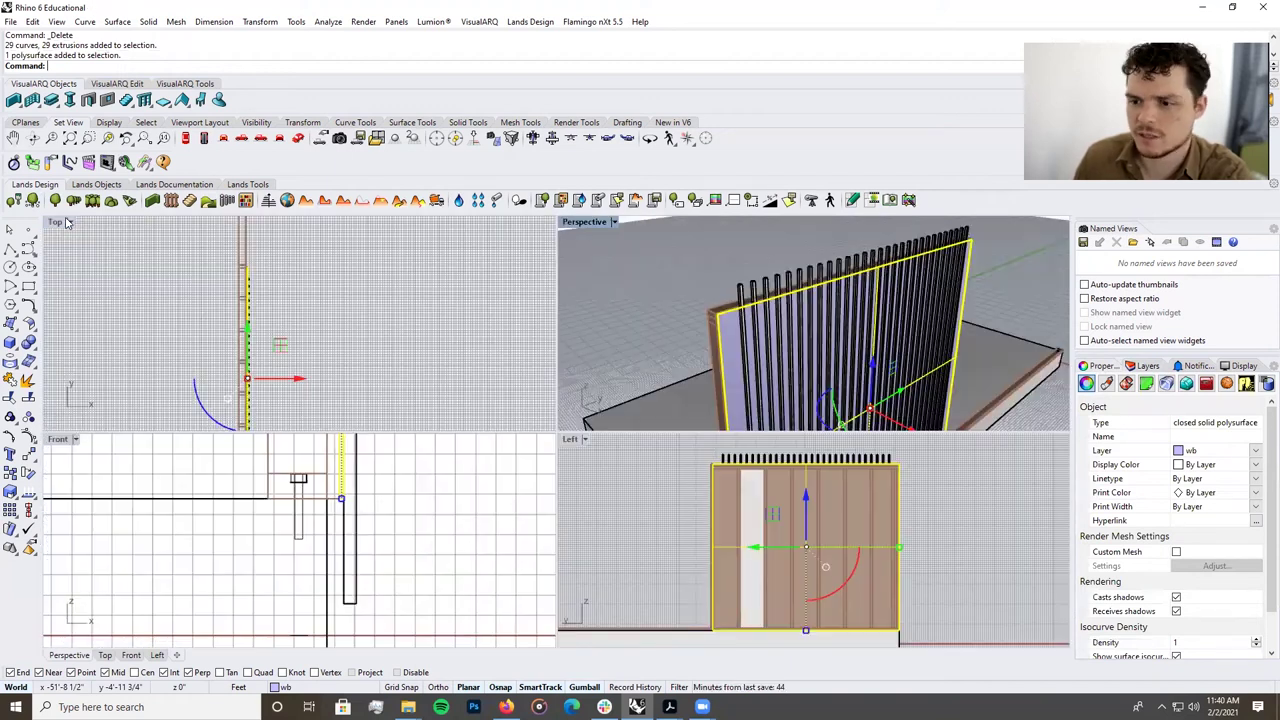
scroll(365, 568, down, 5)
scroll(780, 530, up, 3)
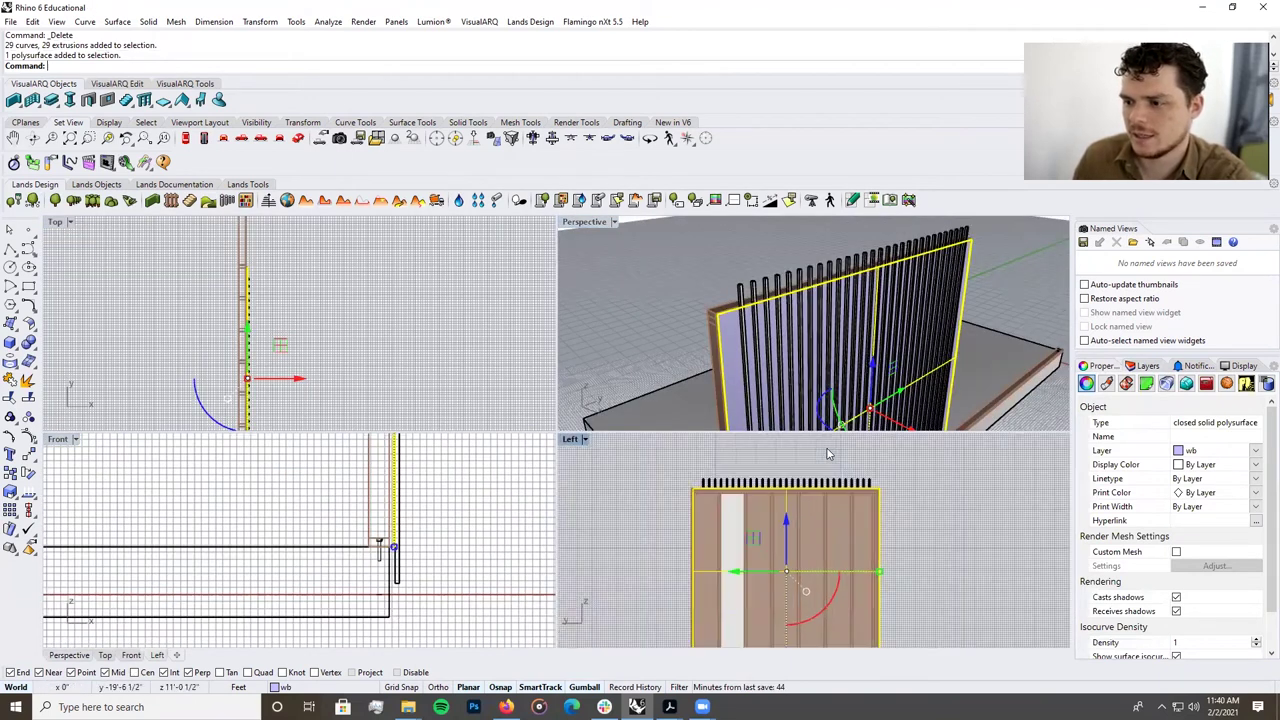
key(ctrl+t)
drag(982, 521, 612, 483)
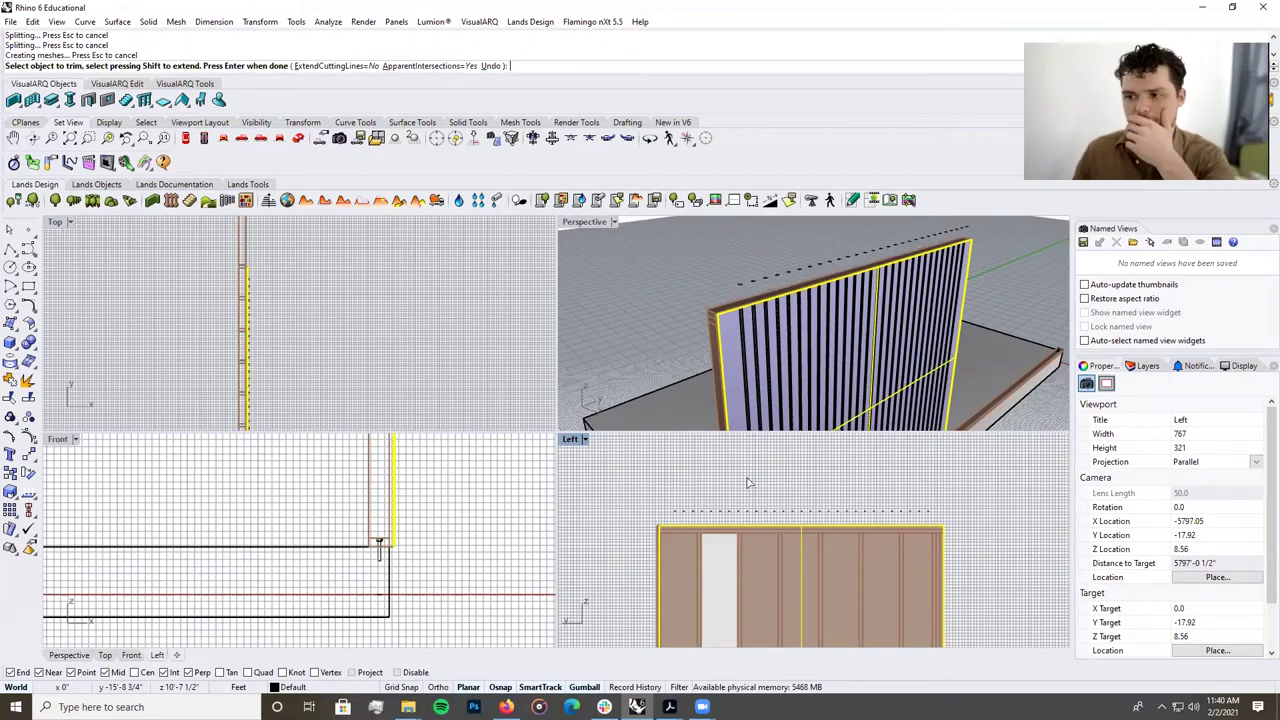
scroll(765, 372, up, 6)
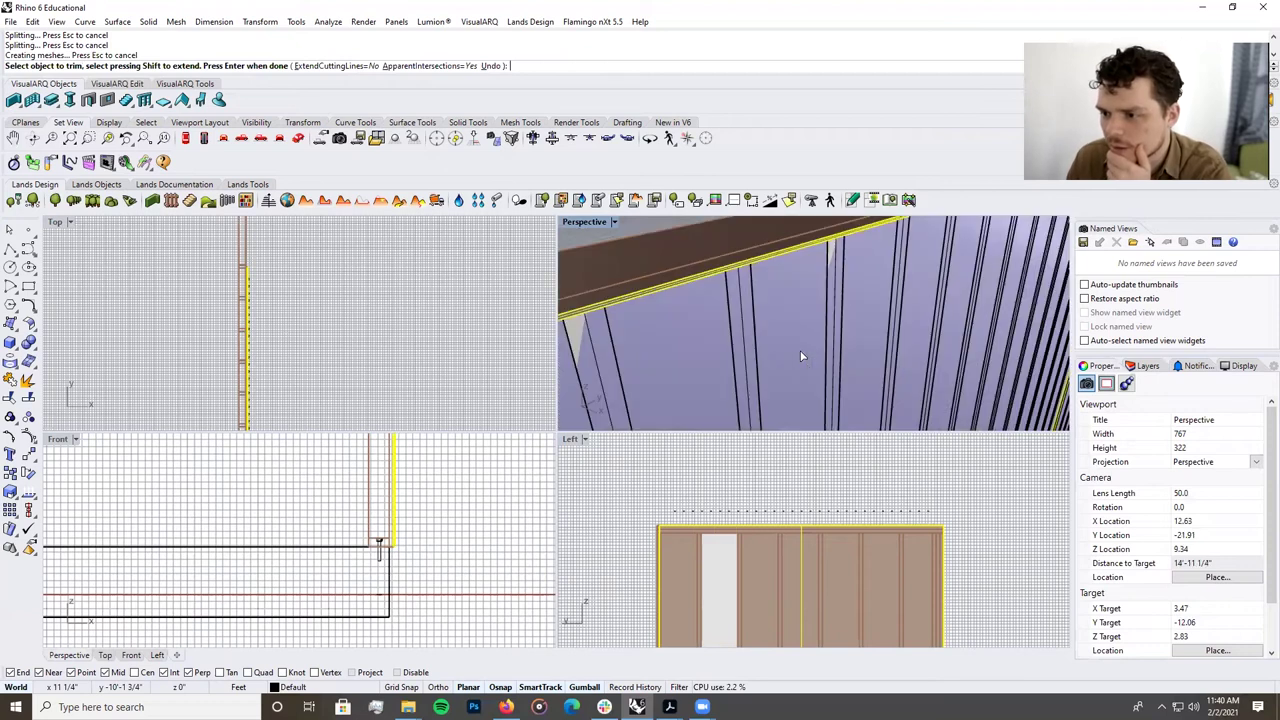
key(ctrl+z)
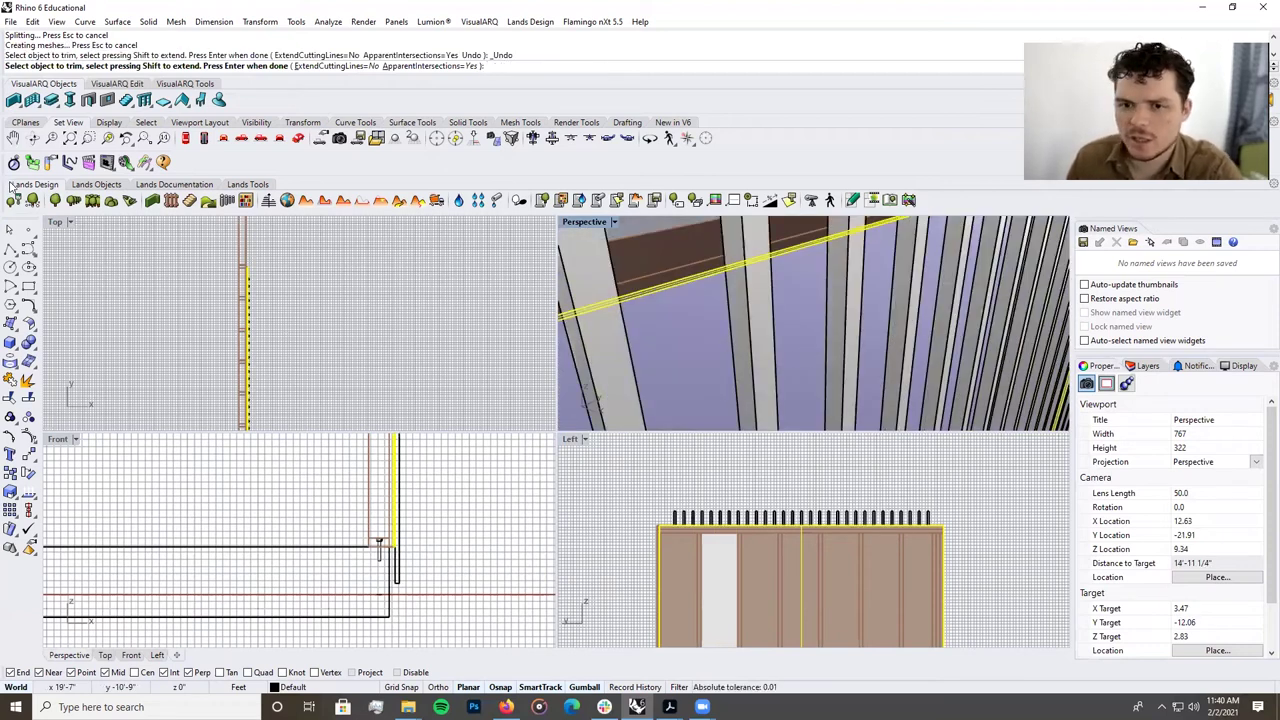
Draw a straight polyline about 11 ft long from the panel's upper corner along its top edge and past its far side.
click(10, 250)
scroll(617, 526, up, 3)
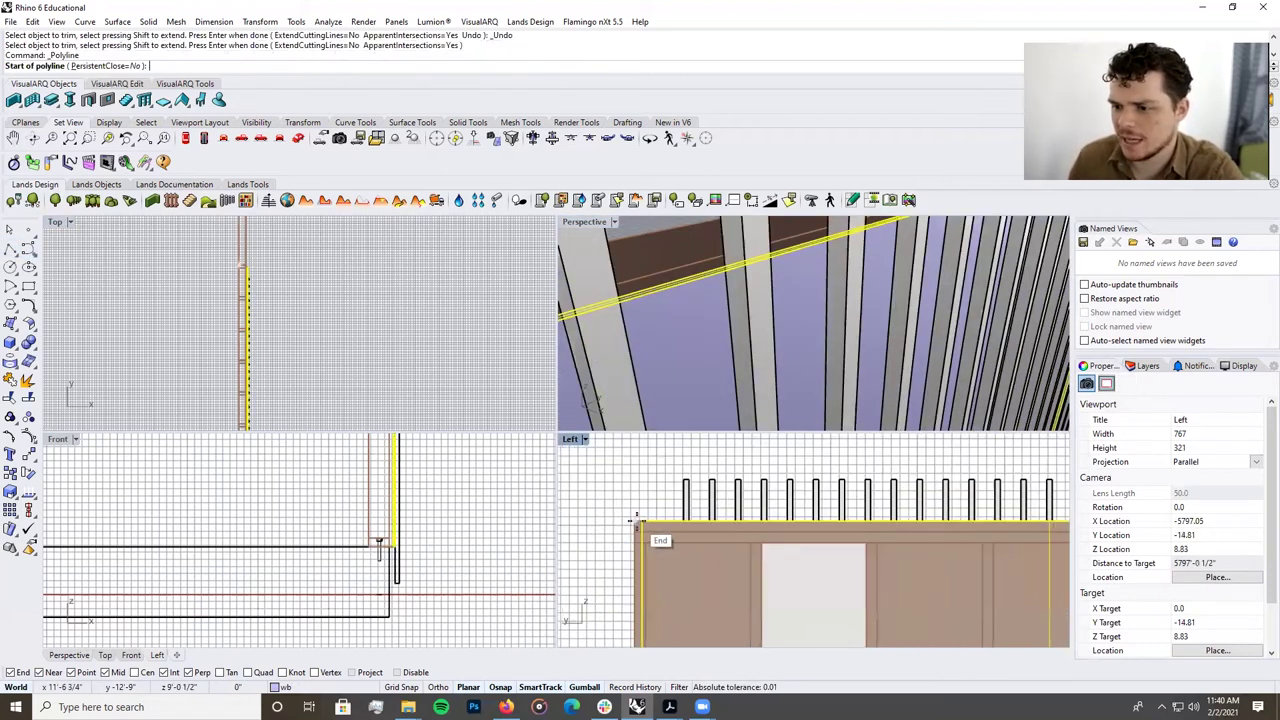
click(630, 528)
scroll(628, 530, down, 3)
click(958, 532)
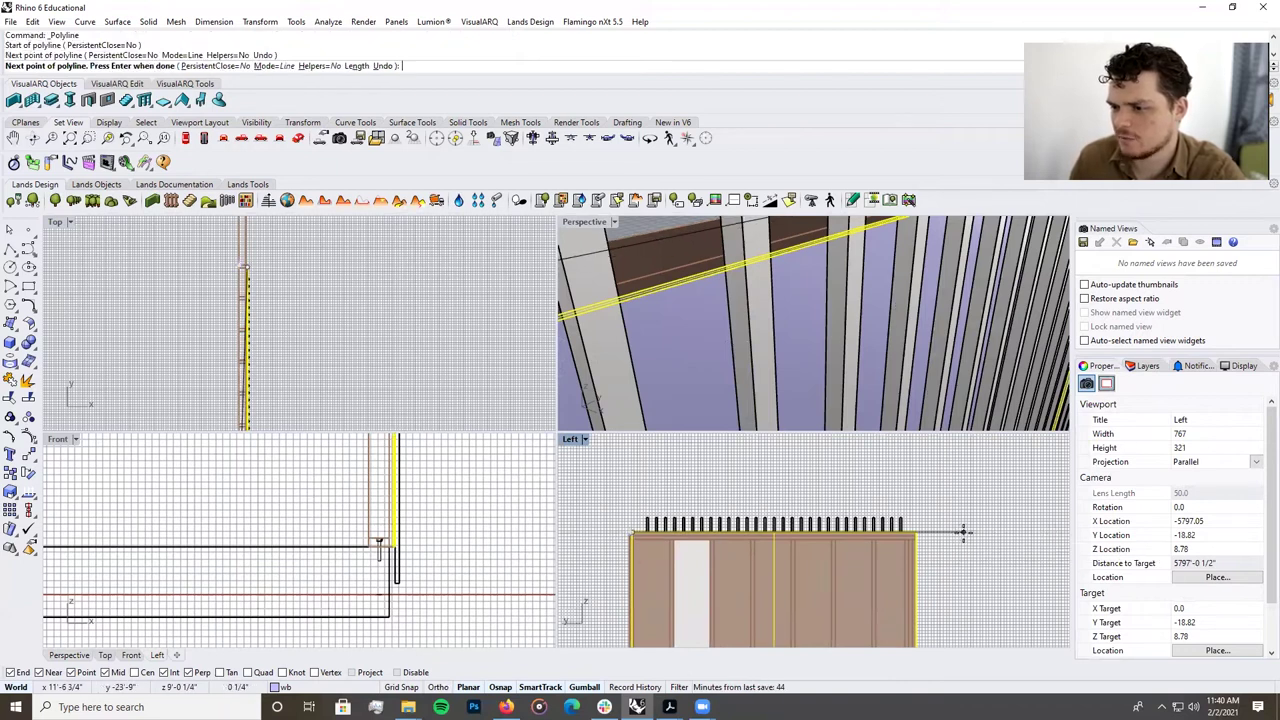
key(Return)
Trim off the parts of all the vertical strips that stick up above the new line.
click(954, 534)
scroll(905, 532, up, 2)
scroll(950, 524, down, 6)
key(ctrl+t)
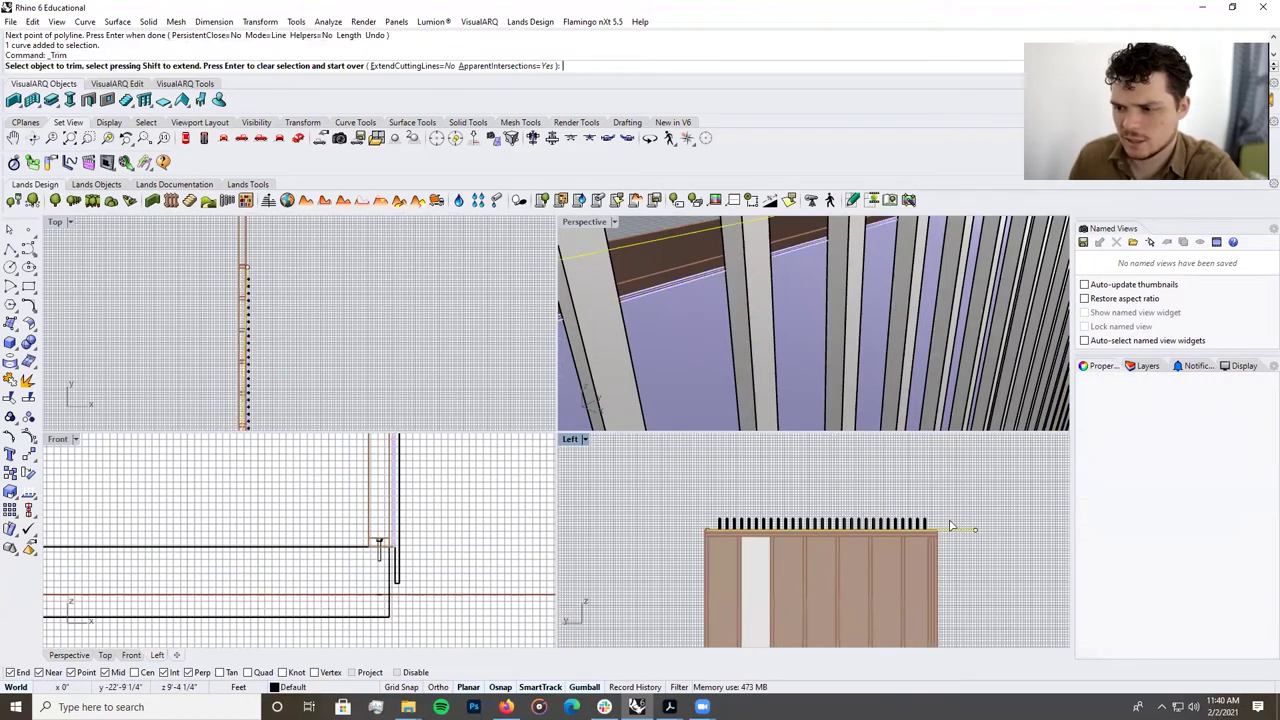
drag(951, 520, 662, 494)
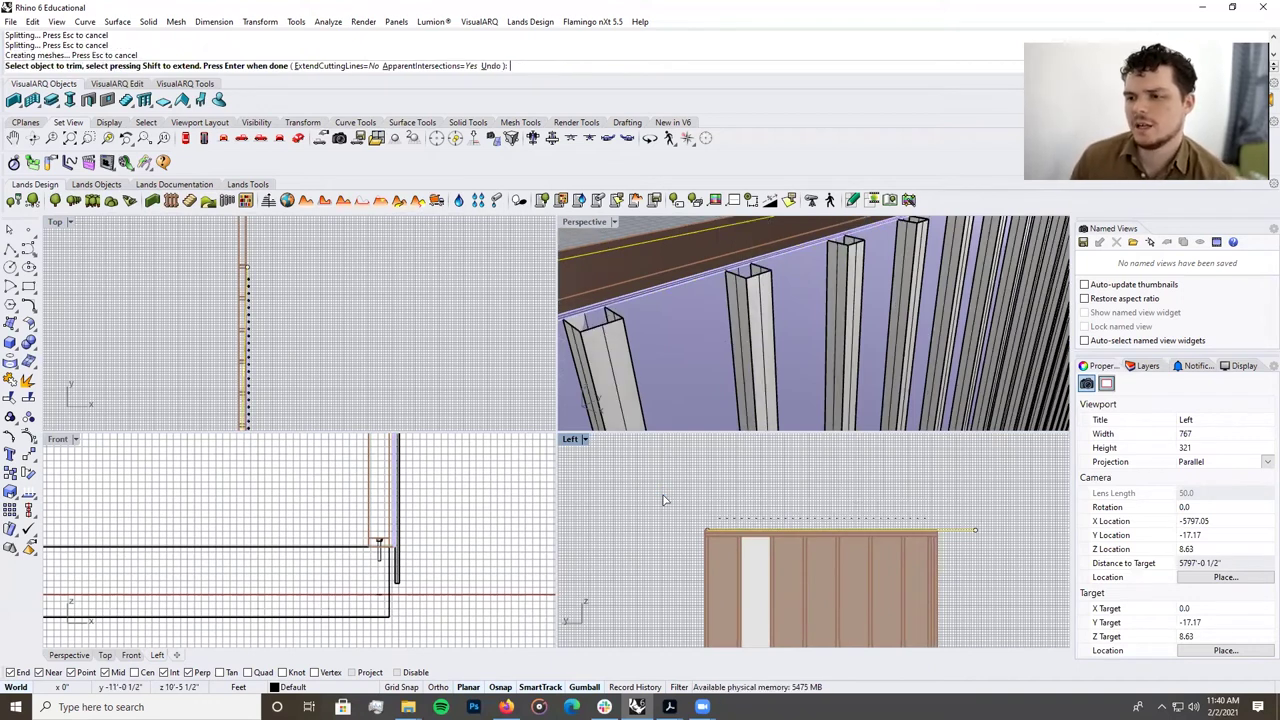
scroll(734, 314, down, 5)
scroll(725, 388, up, 5)
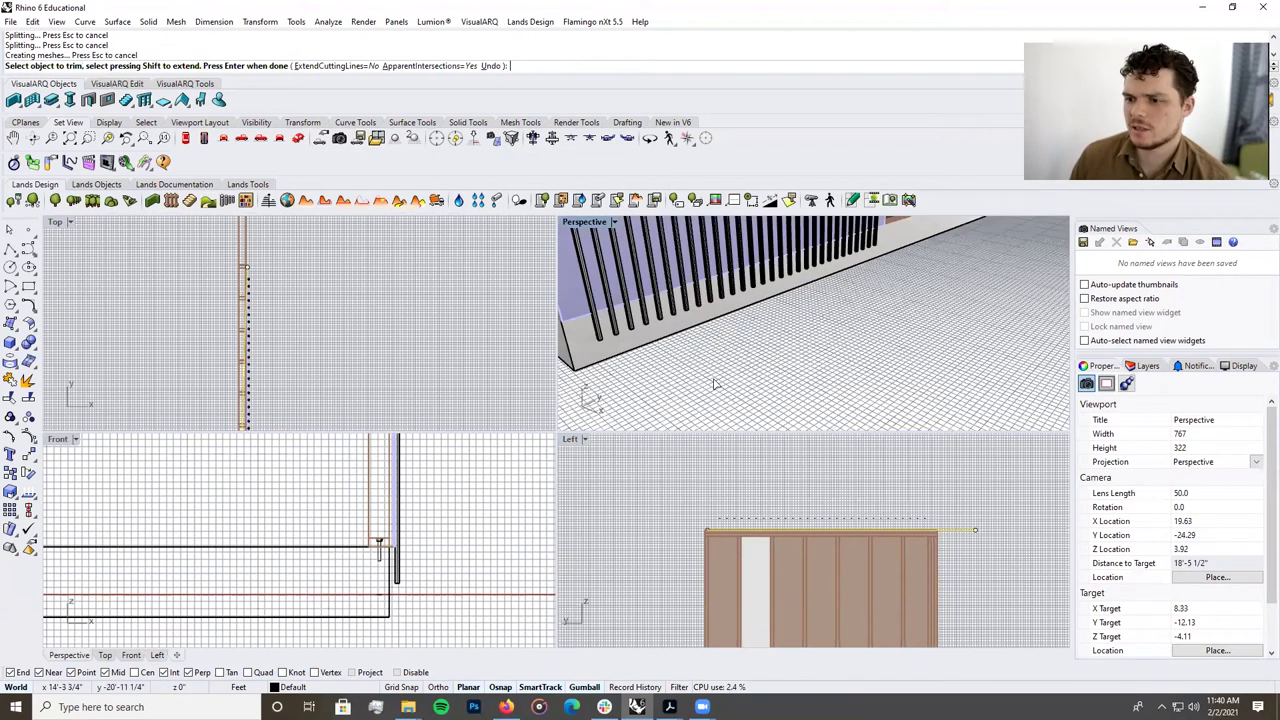
Finish the trim and delete the 29 leftover profile curves floating above the wall.
double_click(587, 224)
scroll(675, 435, down, 4)
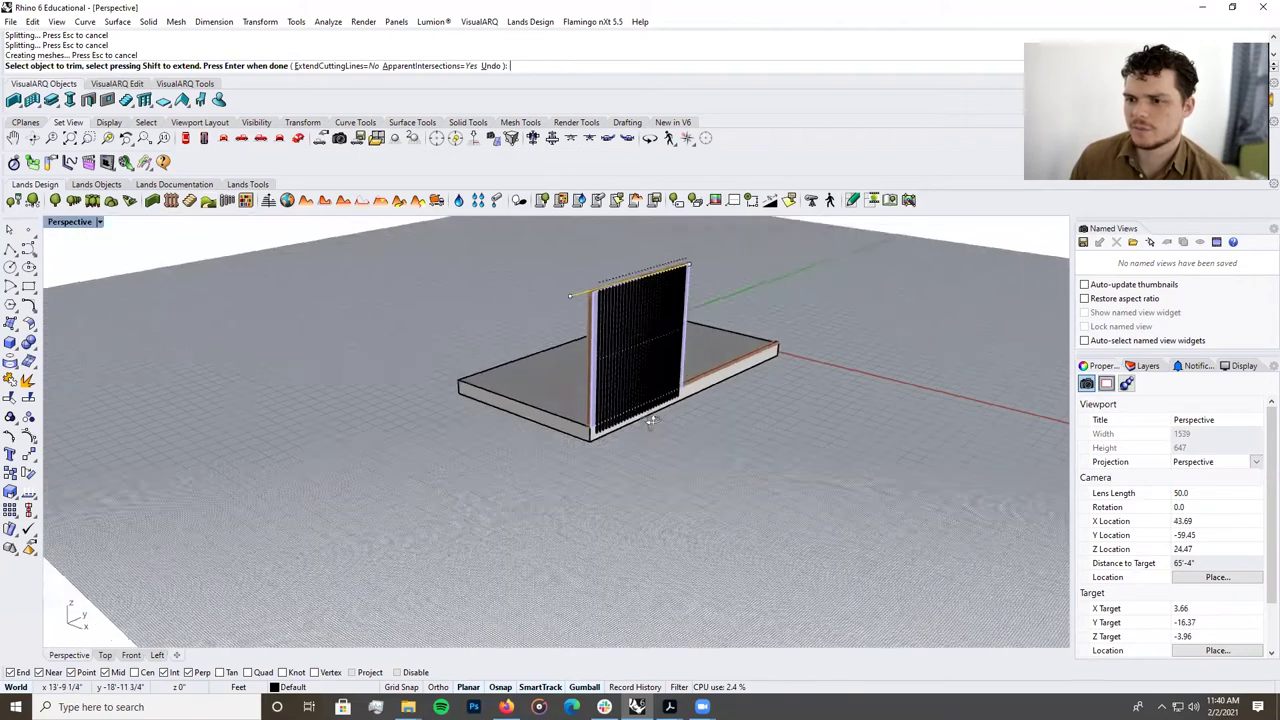
scroll(668, 433, up, 3)
right_drag(668, 433, 662, 408)
scroll(645, 508, down, 7)
right_drag(645, 508, 638, 422)
drag(594, 367, 703, 400)
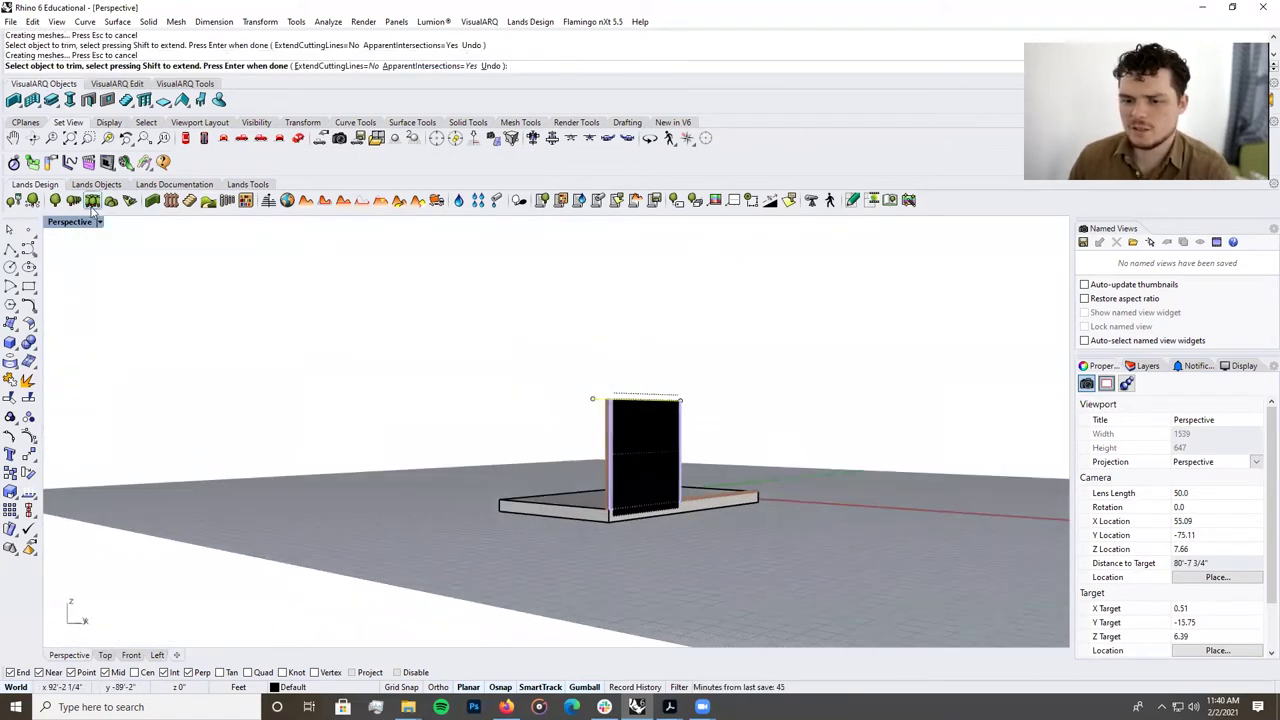
key(Return)
scroll(608, 344, up, 3)
drag(548, 374, 716, 452)
key(Delete)
scroll(716, 451, down, 4)
right_drag(654, 400, 640, 469)
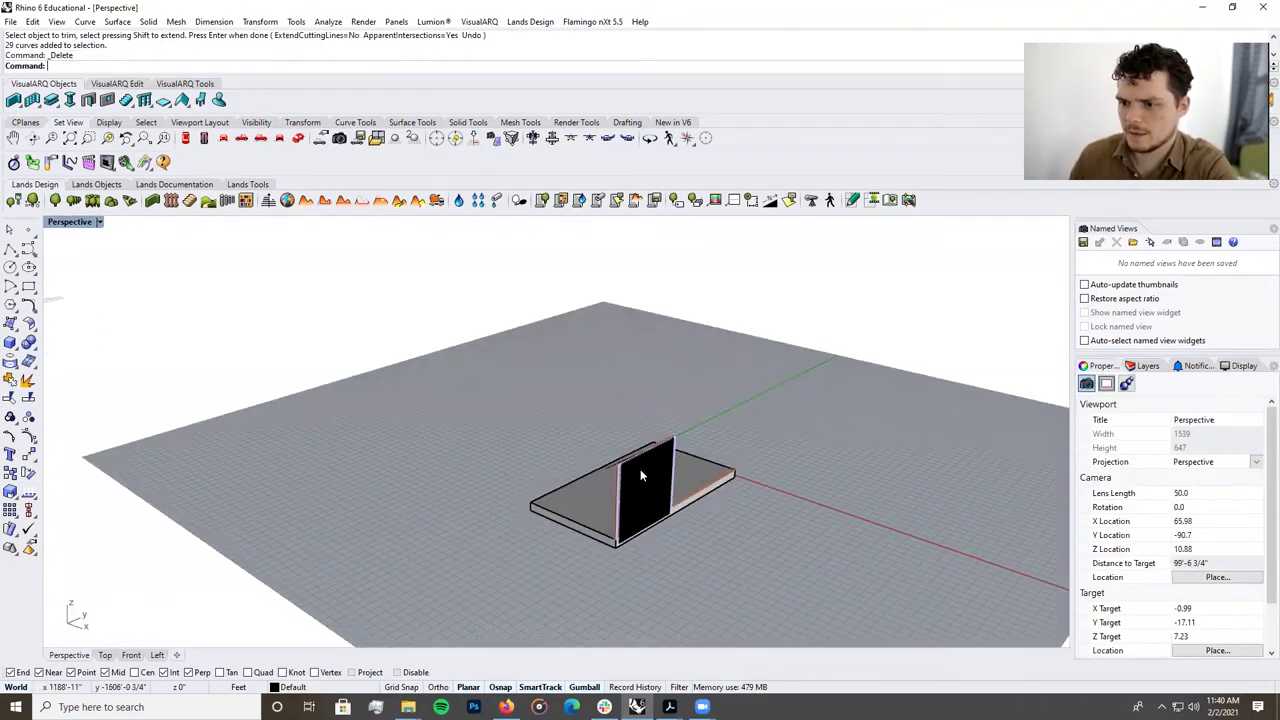
Examine the trimmed ends of the vertical strips up close and from several views.
scroll(640, 469, up, 6)
scroll(609, 479, up, 6)
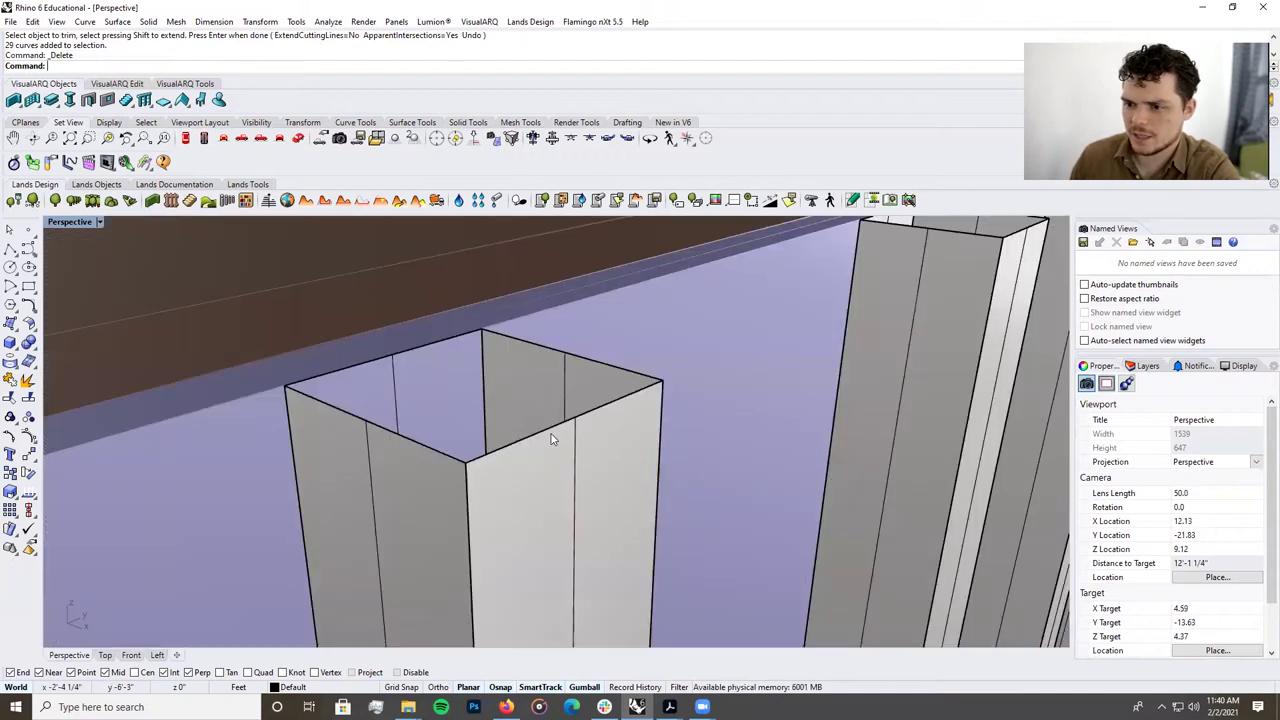
click(404, 388)
double_click(80, 222)
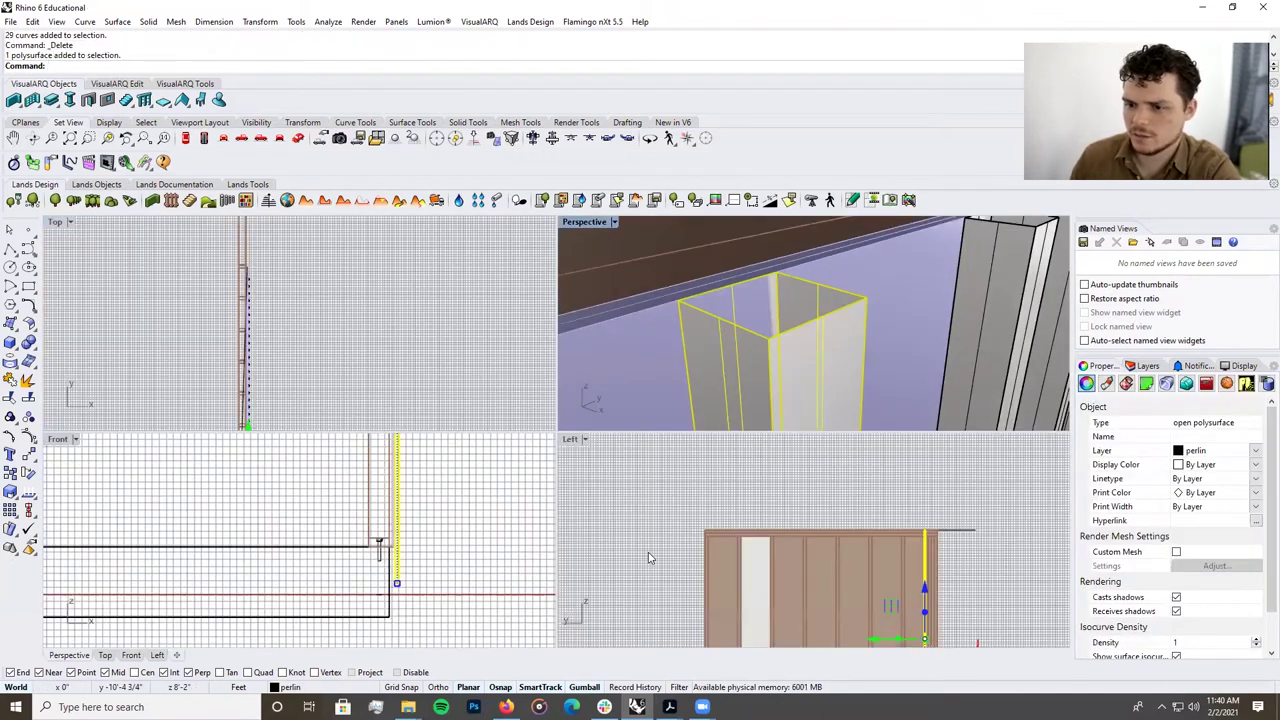
scroll(737, 458, down, 4)
scroll(785, 300, down, 6)
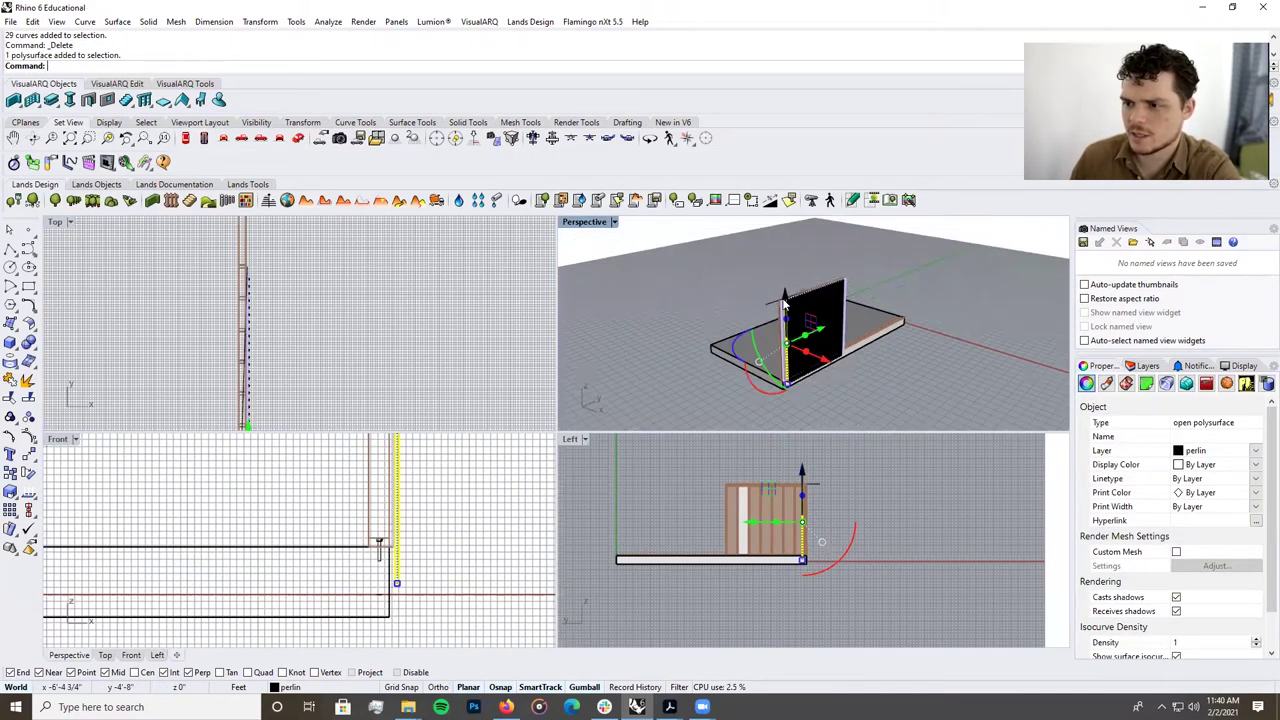
scroll(755, 367, up, 5)
click(768, 357)
click(783, 392)
key(Escape)
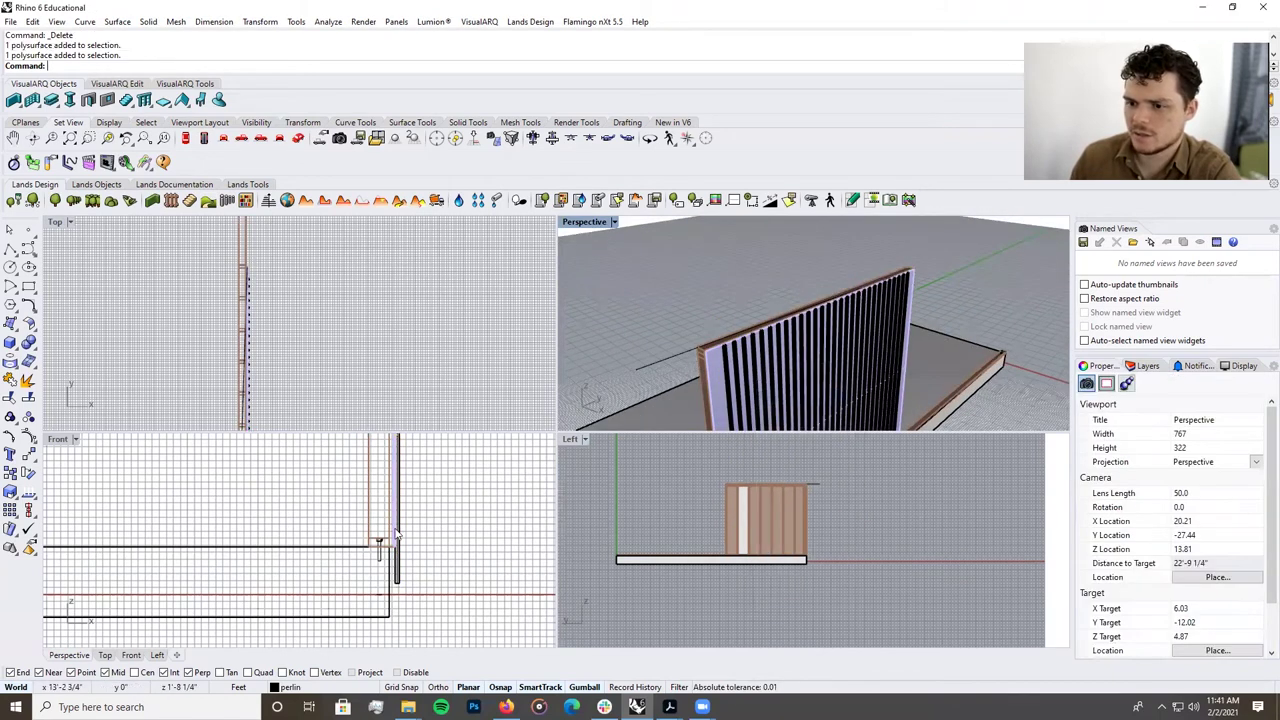
Cap all 29 trimmed strips to close their tops and check them along the panel's upper edge.
drag(438, 611, 396, 567)
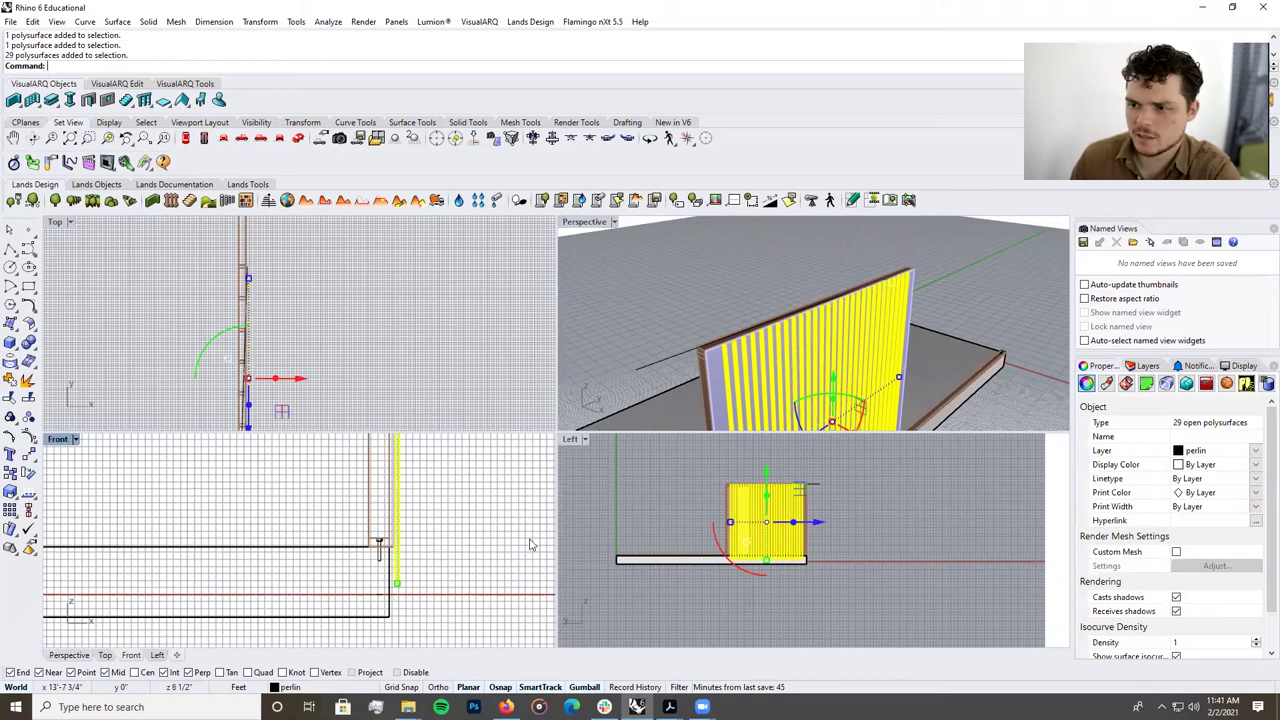
text(Cap)
key(Return)
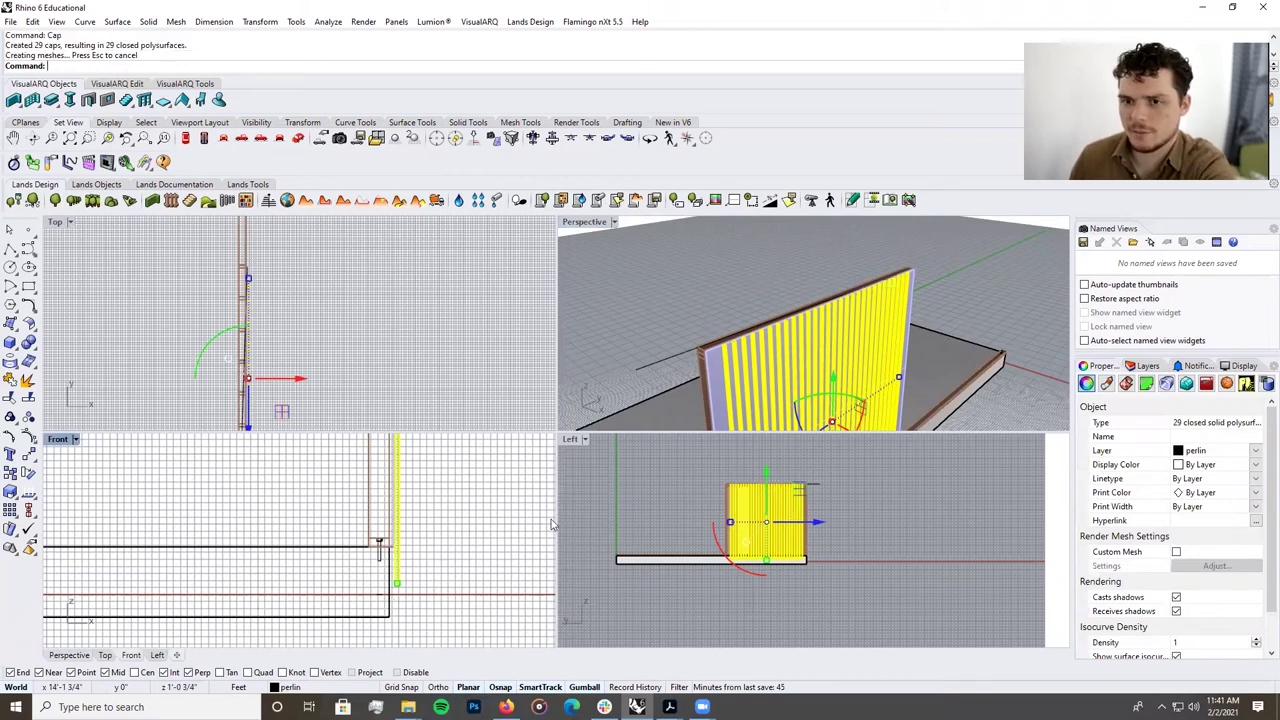
click(757, 284)
scroll(727, 350, up, 10)
scroll(728, 350, down, 3)
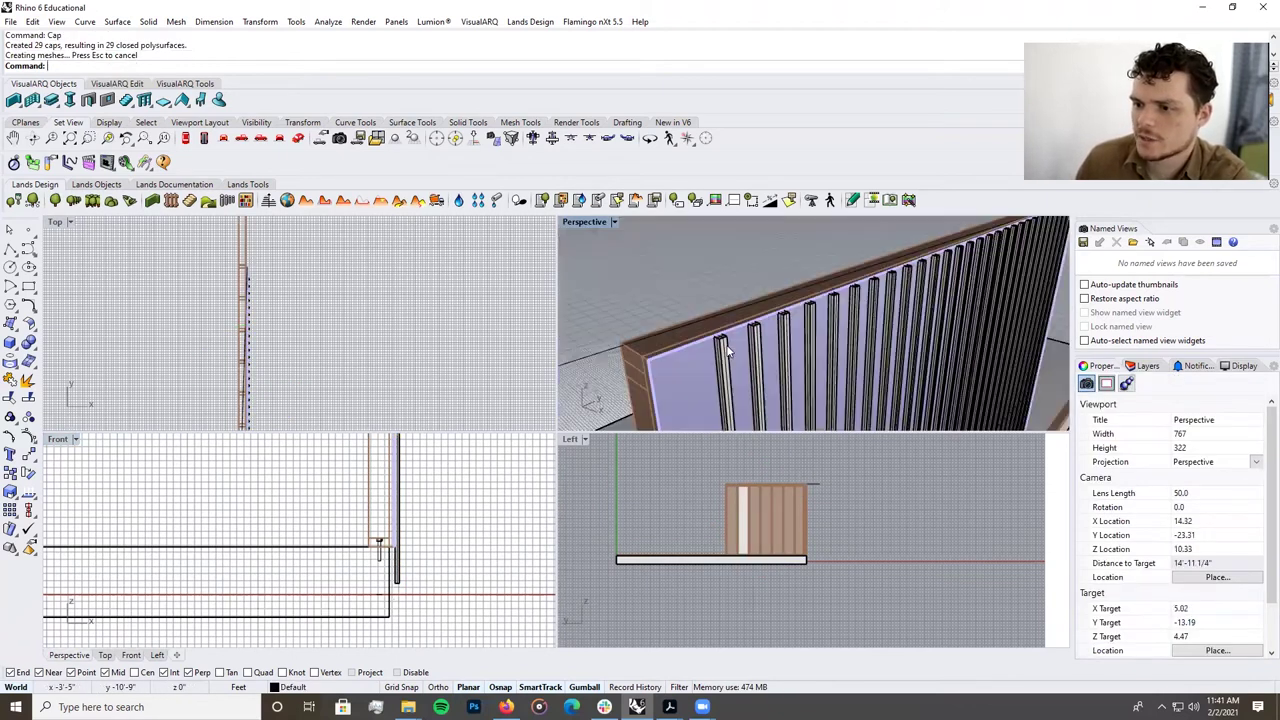
double_click(595, 222)
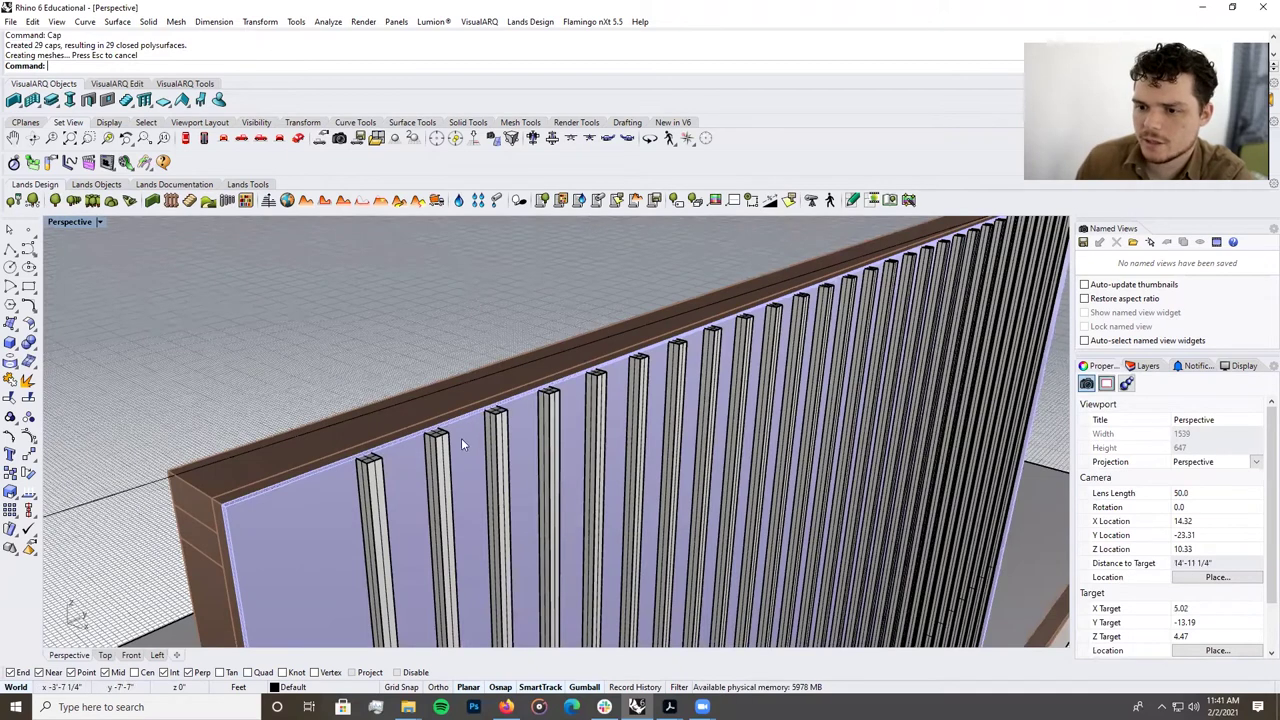
scroll(355, 457, up, 10)
scroll(355, 457, down, 10)
scroll(355, 457, down, 8)
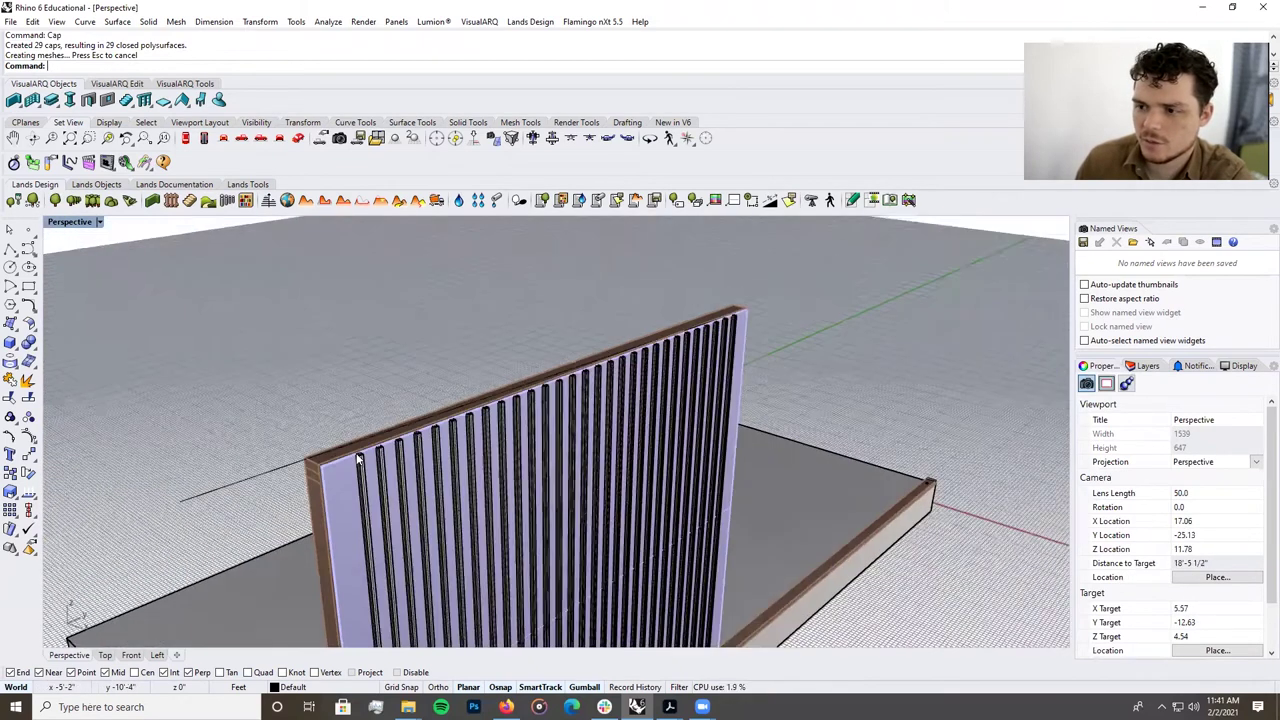
Delete the cutting line that extends past the top of the wall.
right_drag(534, 474, 263, 310)
click(77, 255)
key(Delete)
scroll(479, 370, down, 6)
right_drag(480, 374, 410, 390)
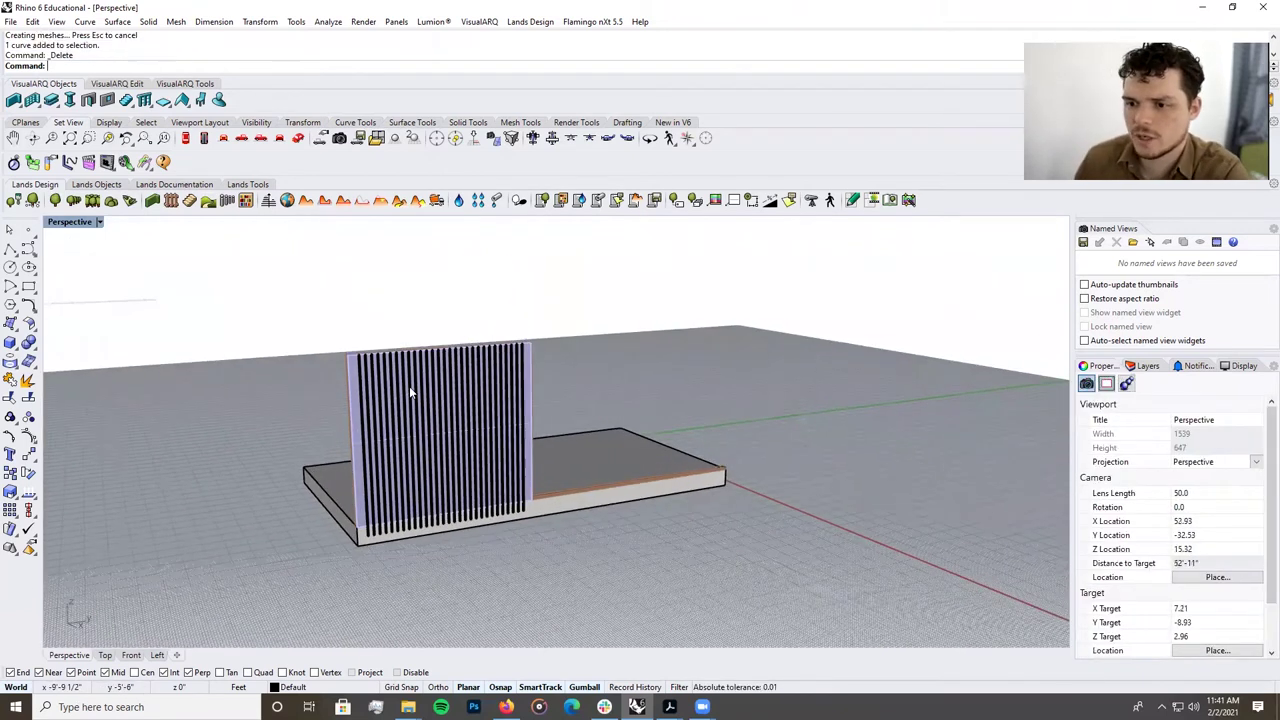
Start a rectangle and change the Left viewport to the Right view so it shows the strips.
scroll(350, 375, up, 3)
click(29, 285)
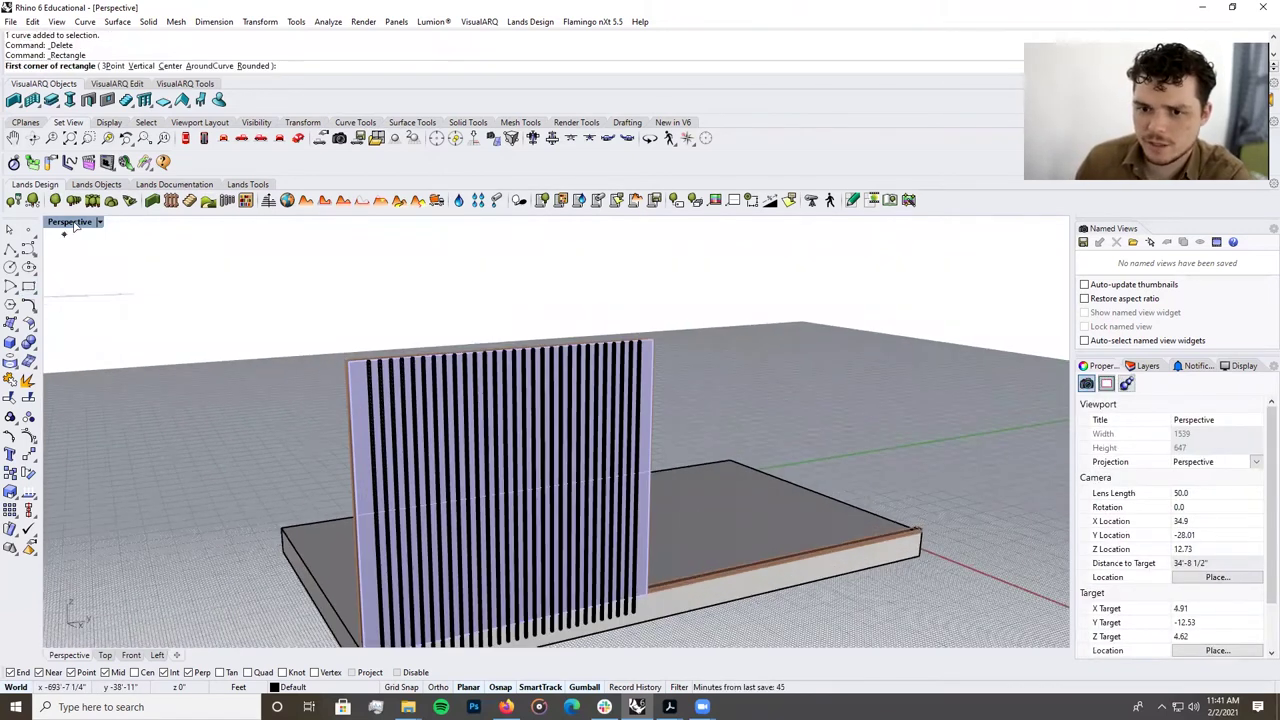
double_click(70, 222)
scroll(815, 545, up, 4)
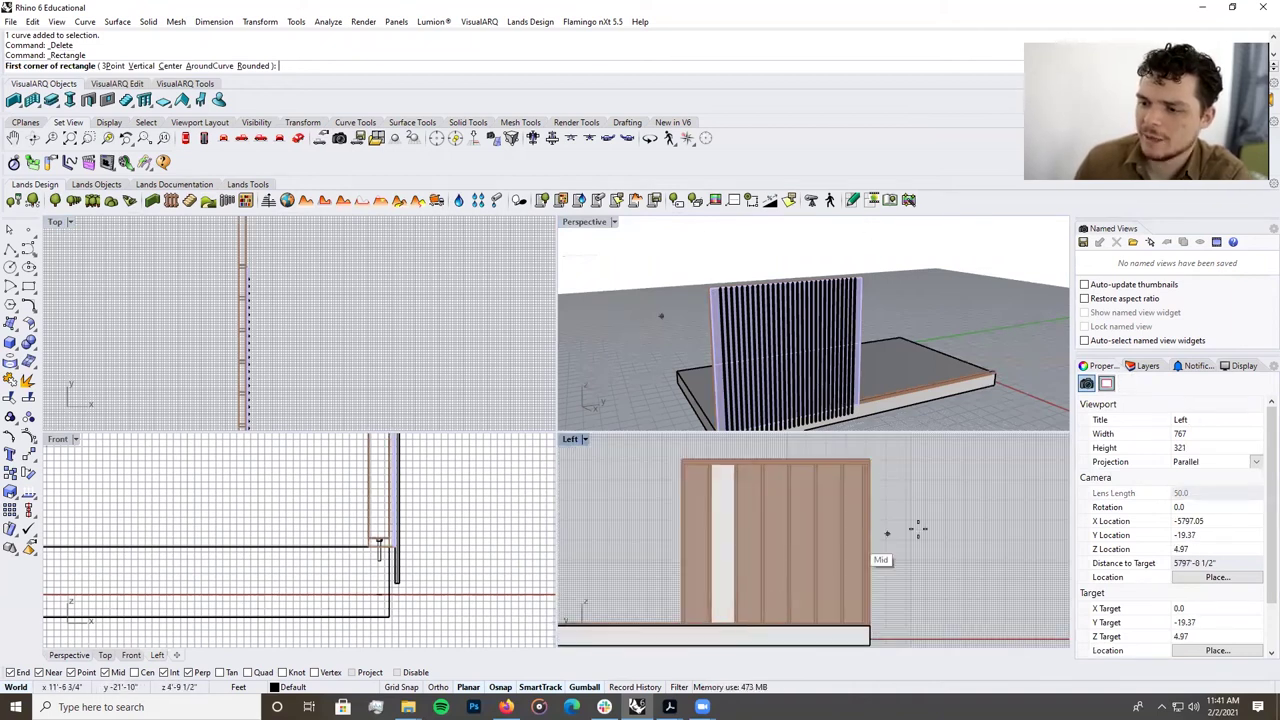
scroll(924, 540, down, 4)
scroll(784, 590, up, 3)
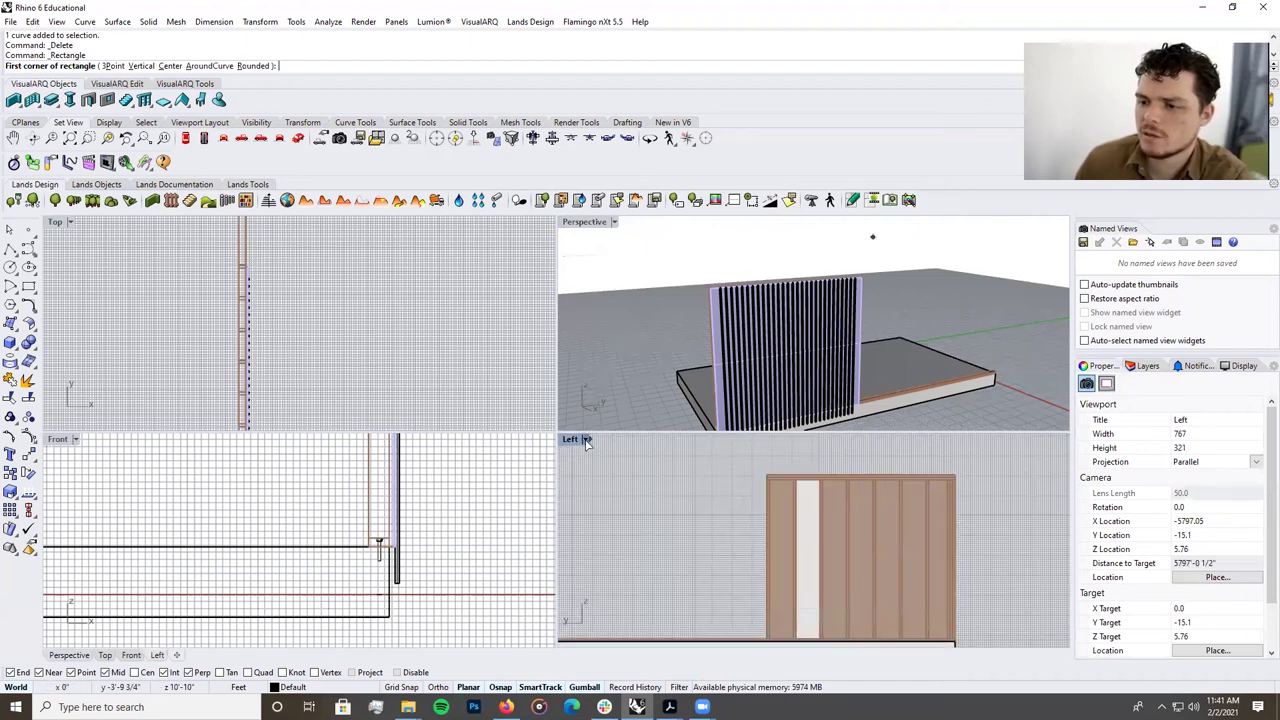
click(587, 440)
mouse_move(620, 488)
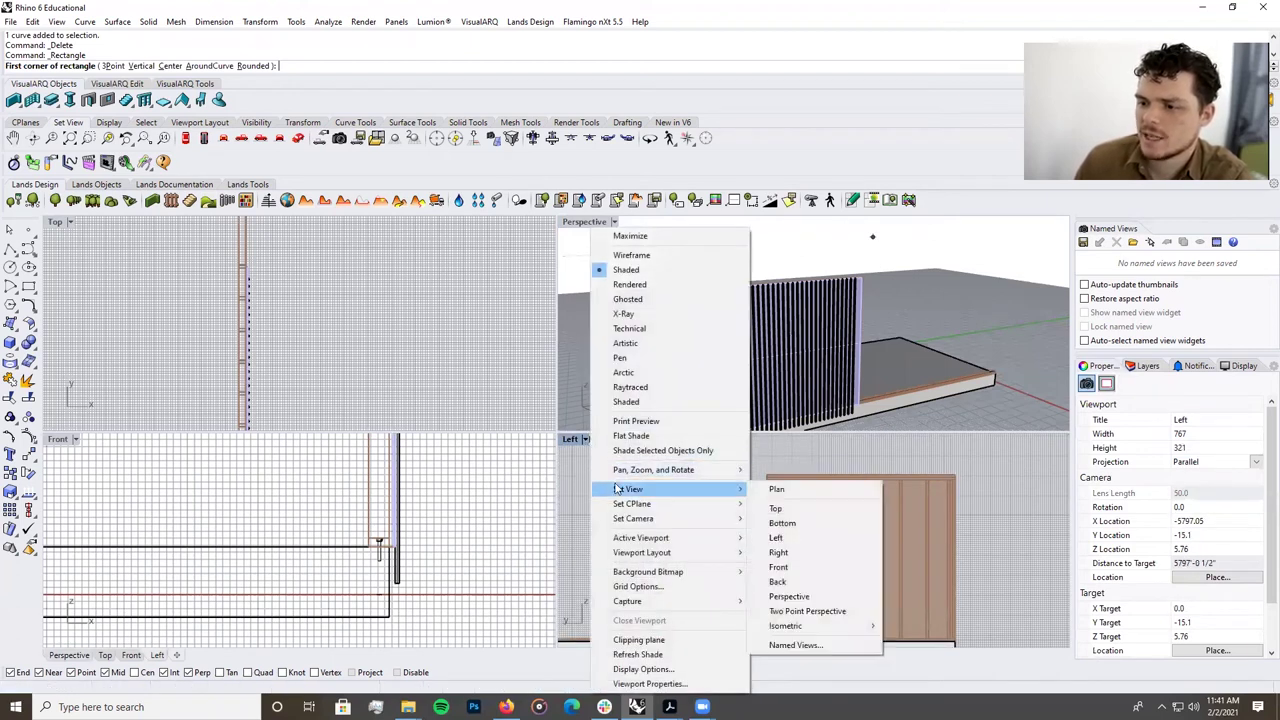
click(779, 553)
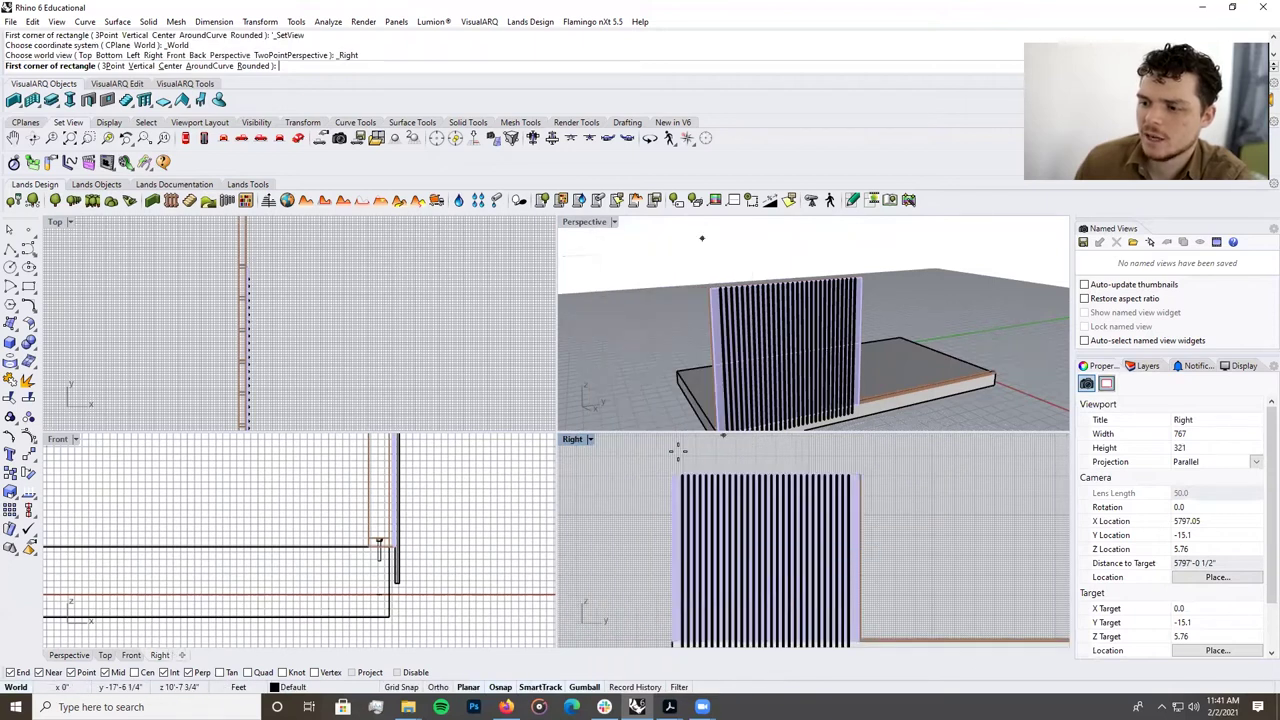
Draw a siding rectangle about 3.6 ft wide and 4.7 ft tall from the top midpoint of the end strip down across the strips.
scroll(858, 506, up, 3)
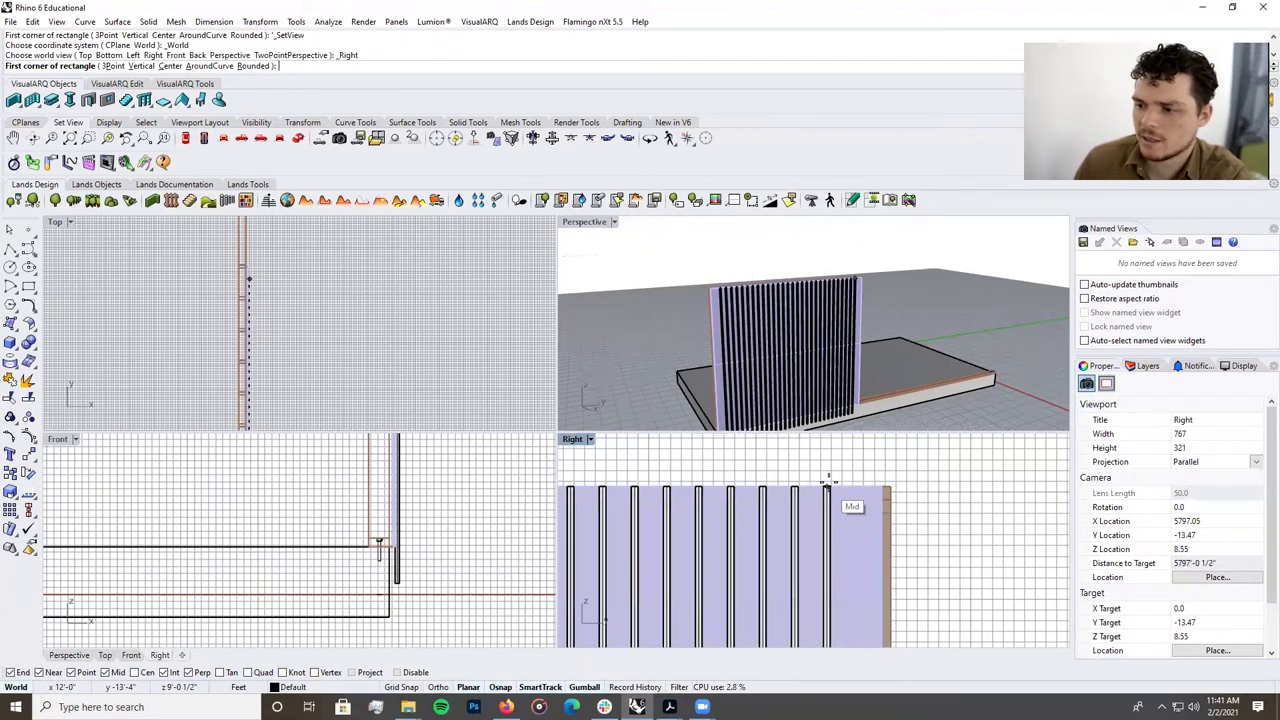
click(828, 488)
scroll(900, 520, down, 3)
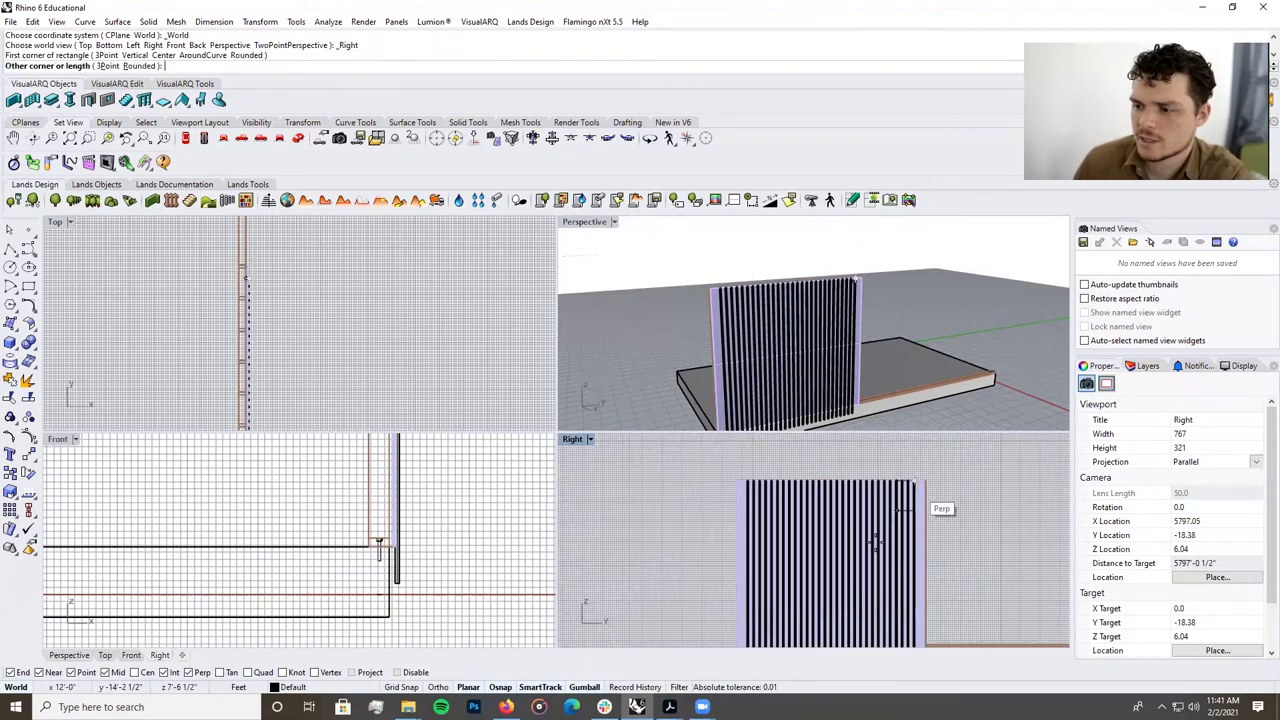
scroll(855, 575, up, 2)
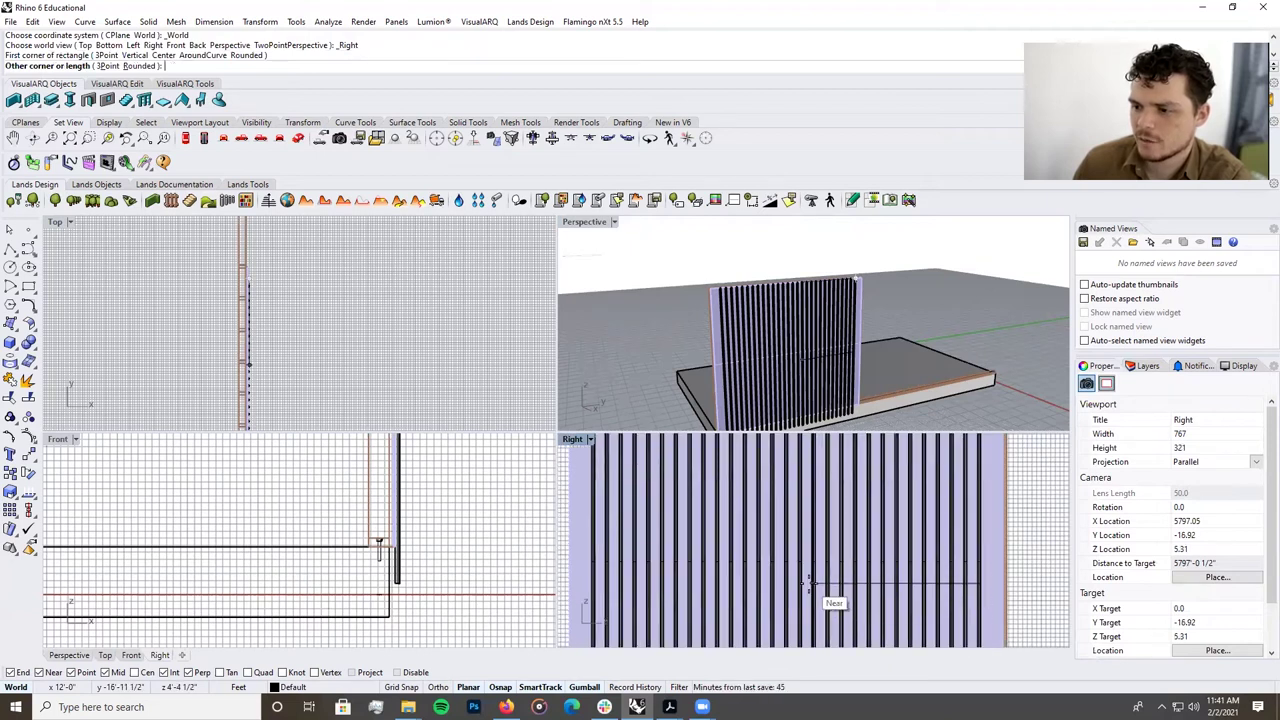
click(809, 584)
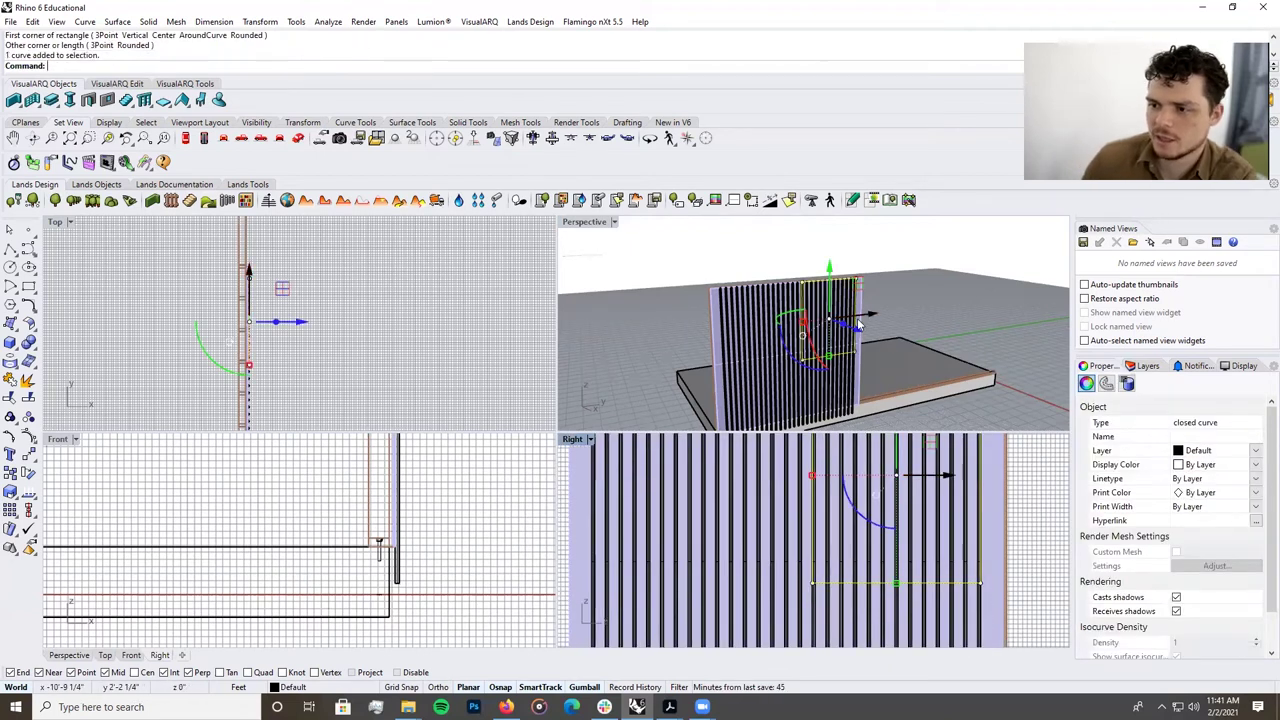
Extrude the siding rectangle .75" outward from the vertical strips.
scroll(862, 316, up, 4)
right_drag(862, 322, 860, 336)
drag(850, 343, 864, 351)
text(.75")
key(Return)
Cap the open siding extrusion on the wall's strips into a closed solid.
text(Cap)
key(Return)
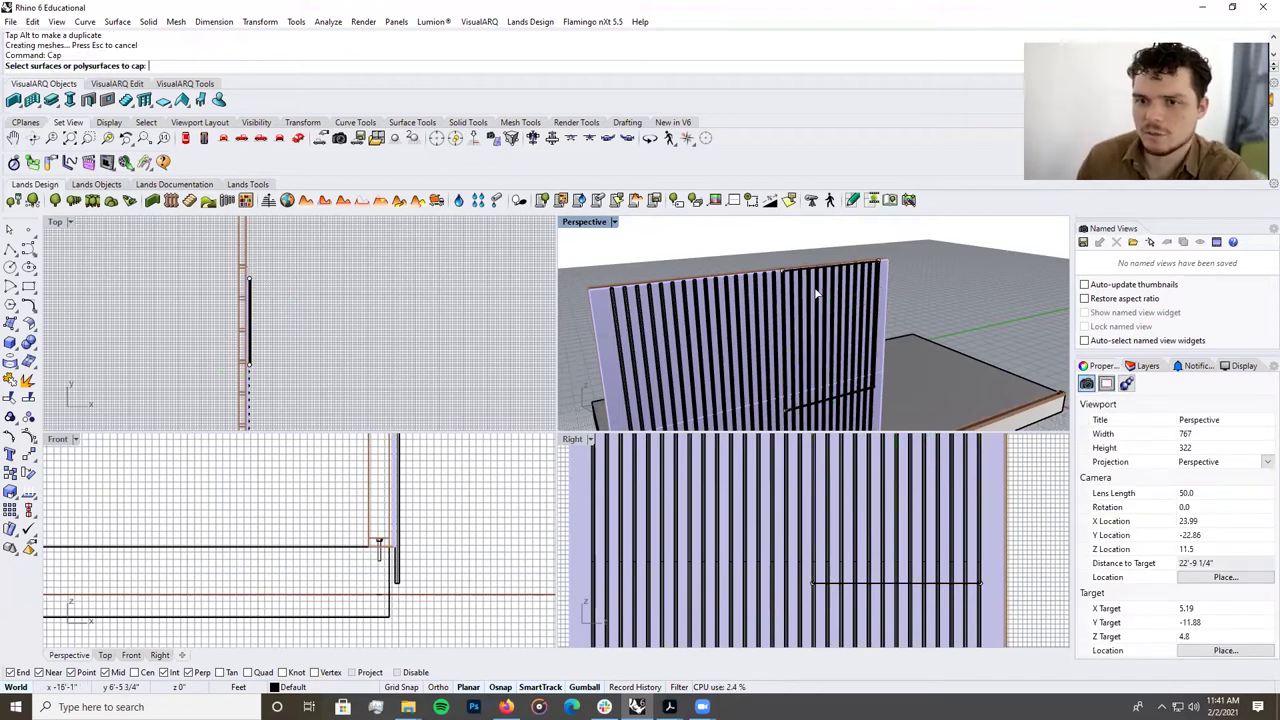
scroll(880, 270, up, 6)
click(947, 310)
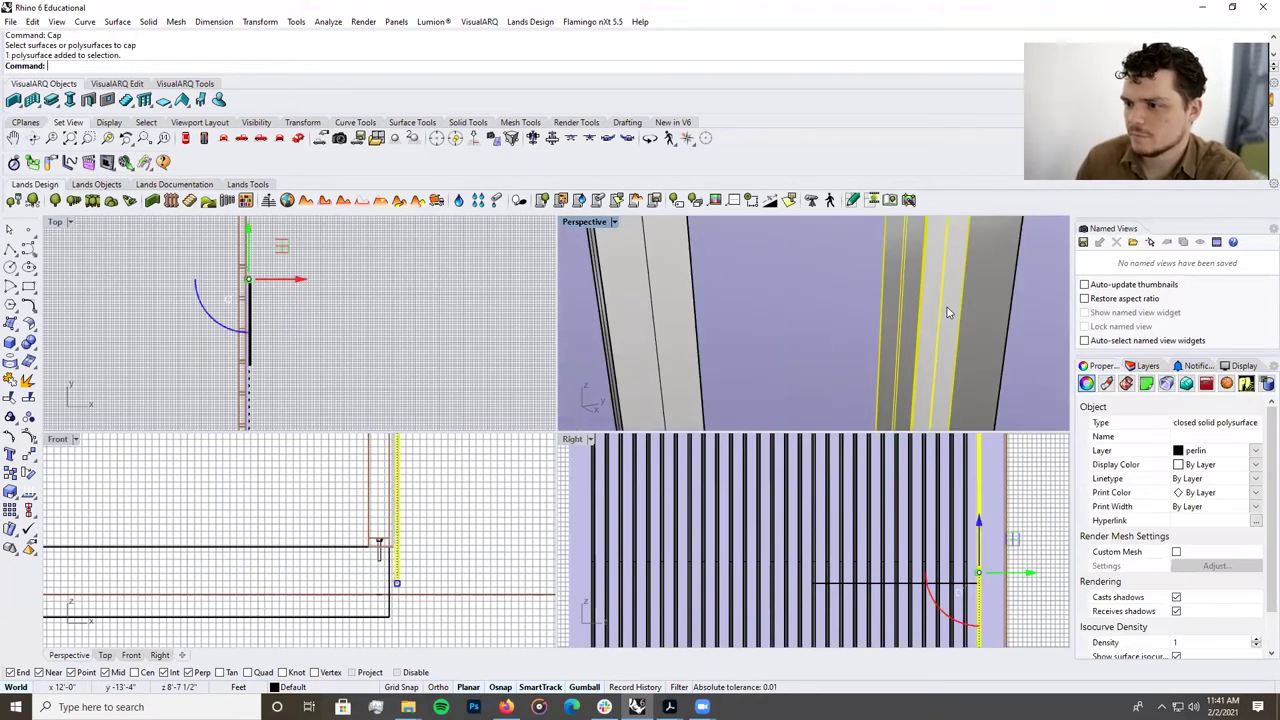
scroll(950, 310, down, 6)
click(945, 316)
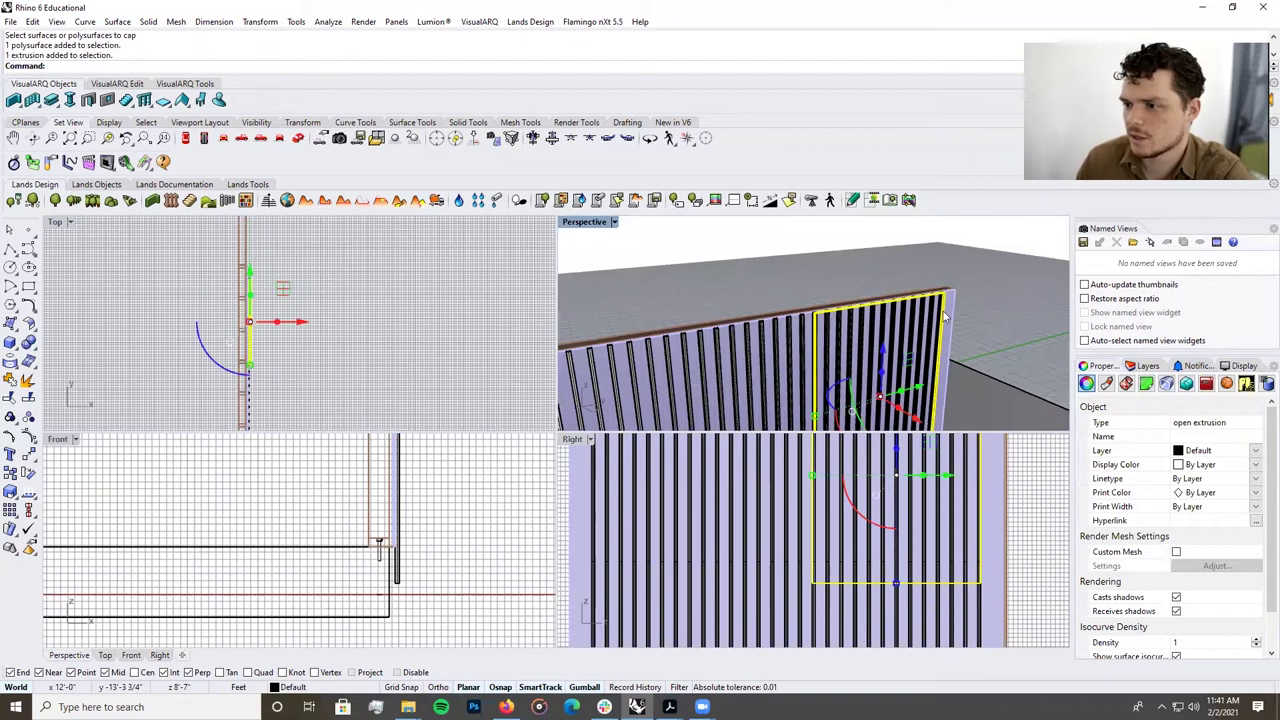
key(Return)
scroll(849, 310, down, 5)
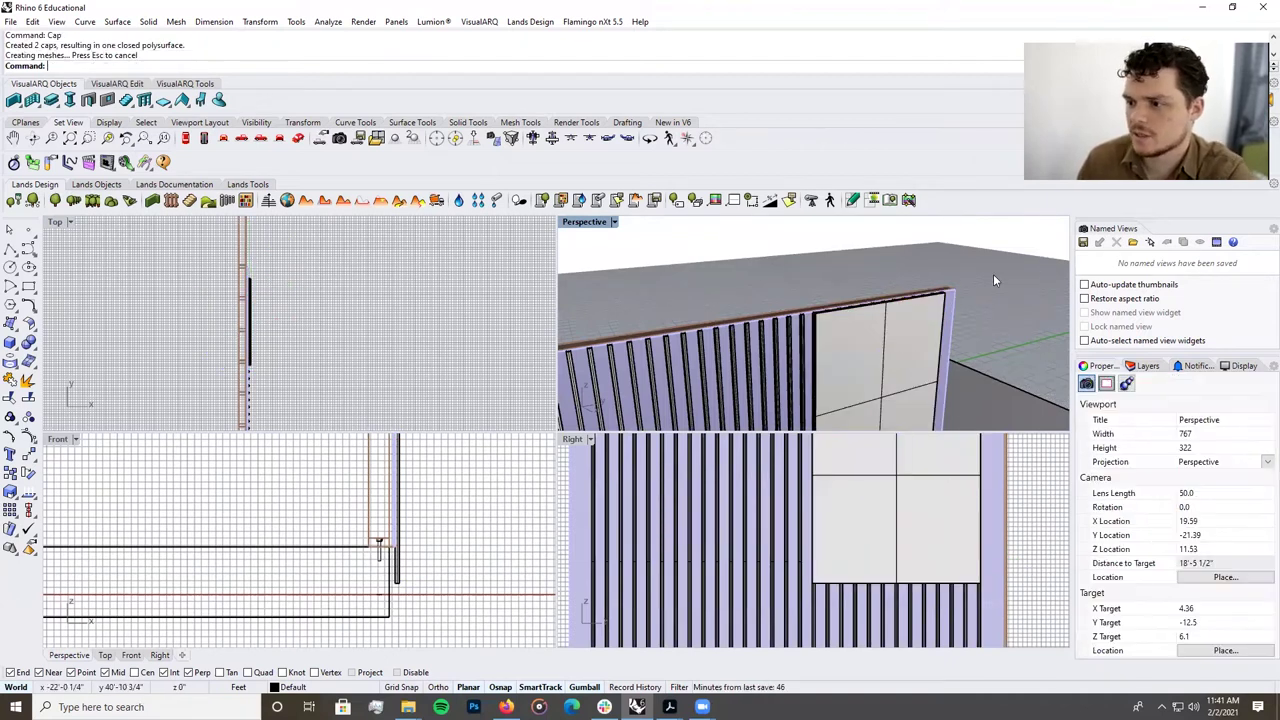
Extrude the siding's outline curve as a solid, setting its distance by a picked point at the siding's top edge.
scroll(840, 292, up, 5)
click(838, 317)
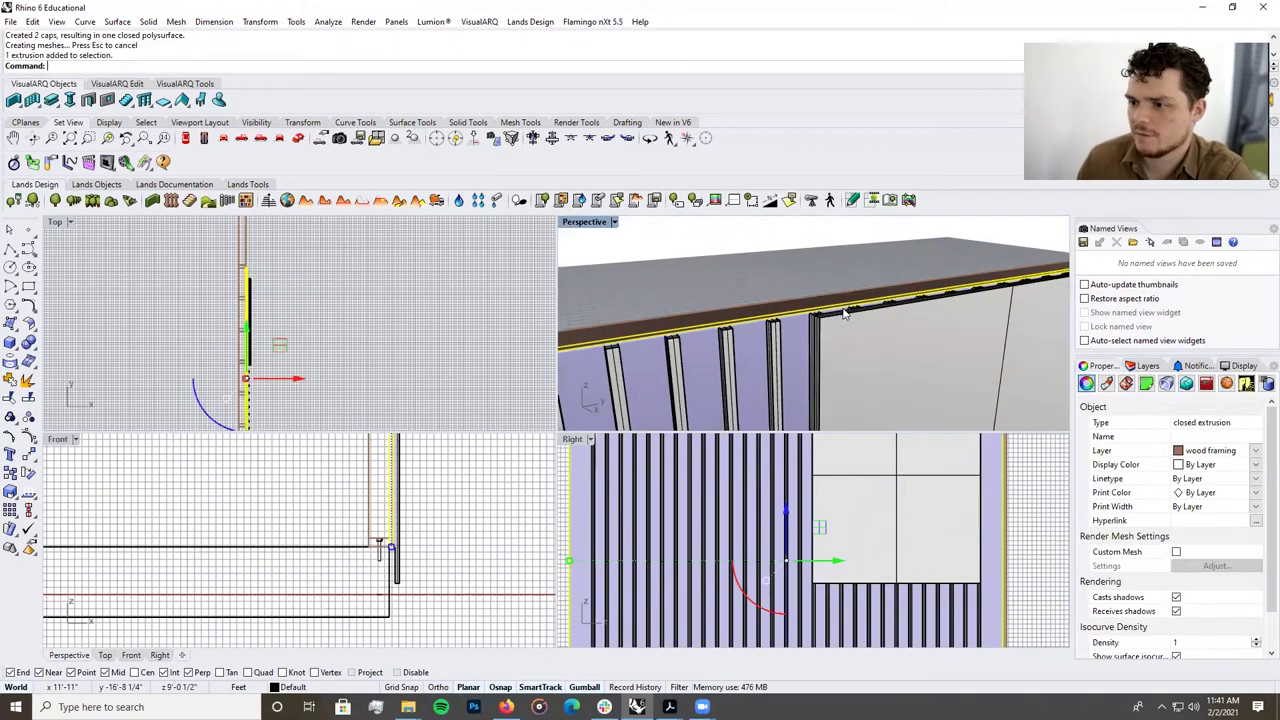
click(837, 307)
click(836, 308)
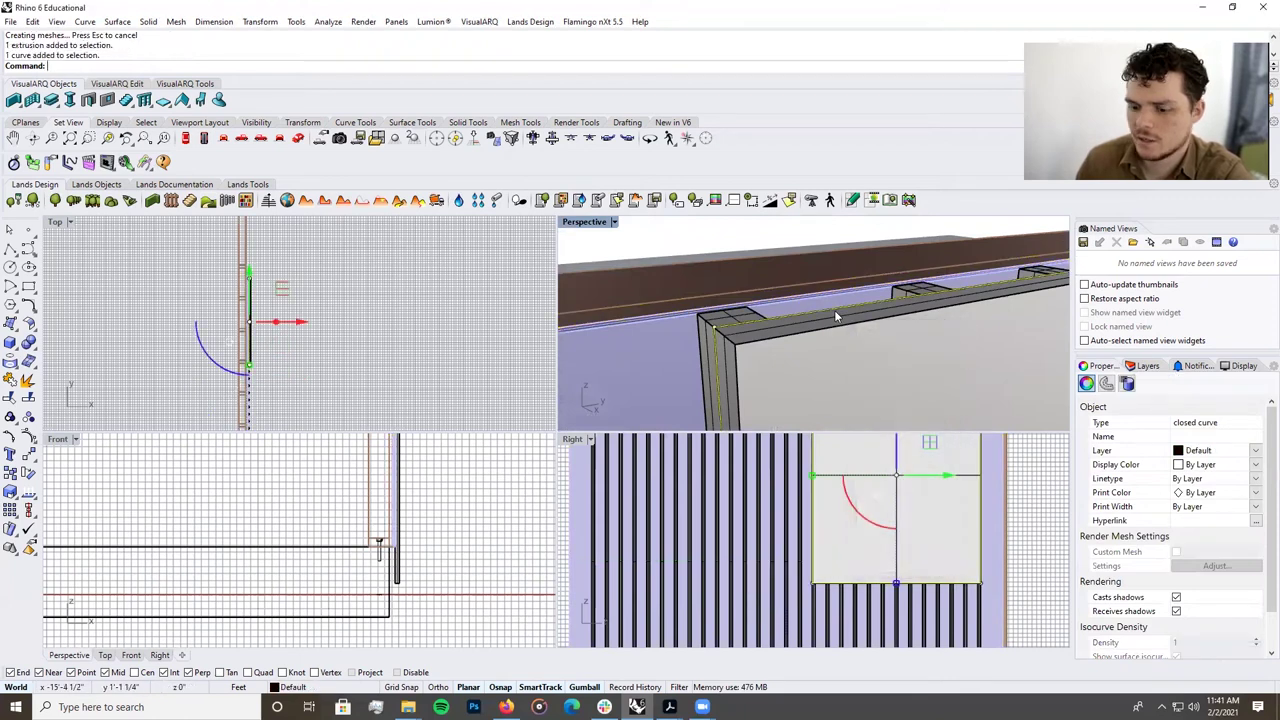
key(Return)
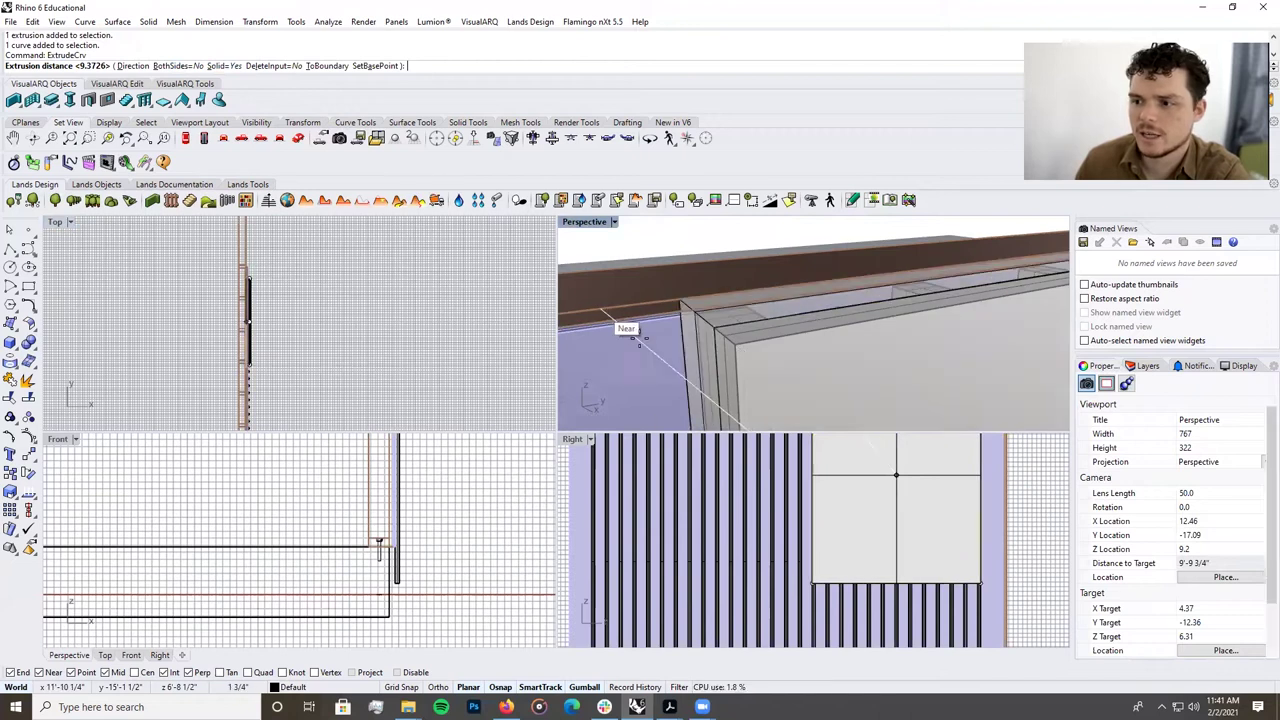
click(778, 340)
click(778, 340)
right_drag(778, 340, 842, 278)
click(948, 282)
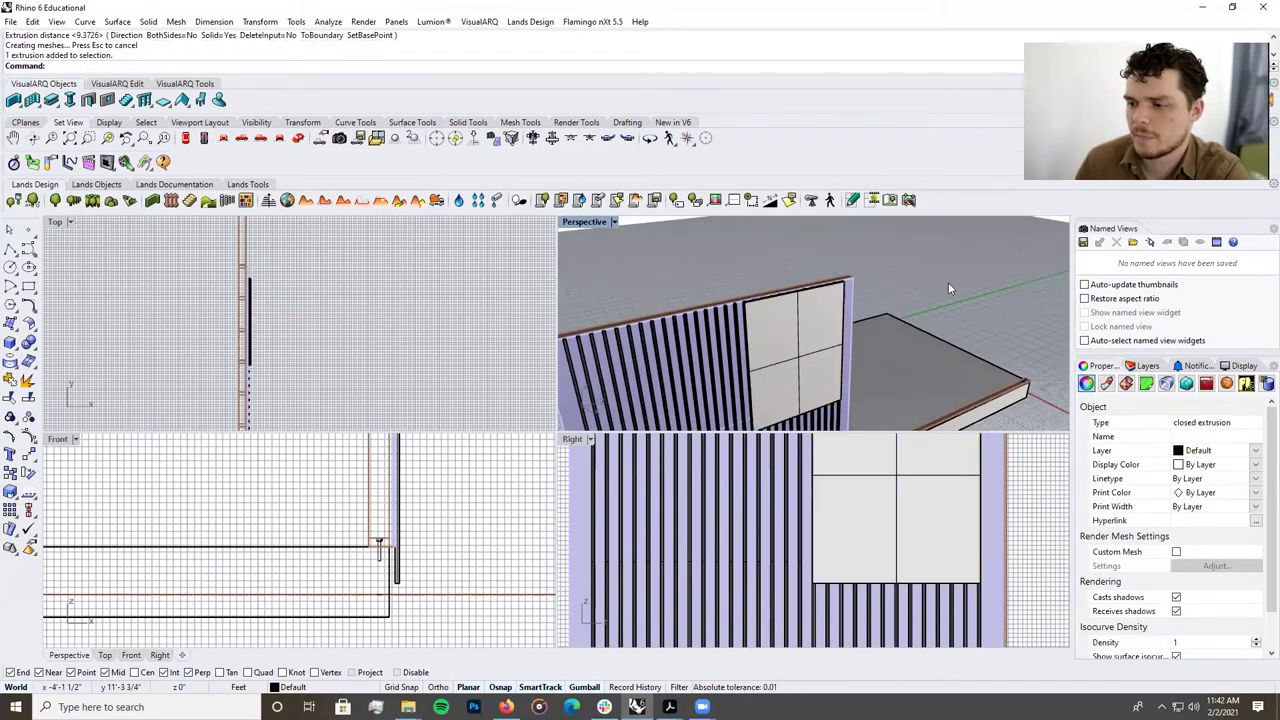
Maximize the Perspective view and examine how the framing, panel, strips and siding stack up at the wall's end.
scroll(882, 260, down, 9)
scroll(865, 290, up, 7)
double_click(591, 222)
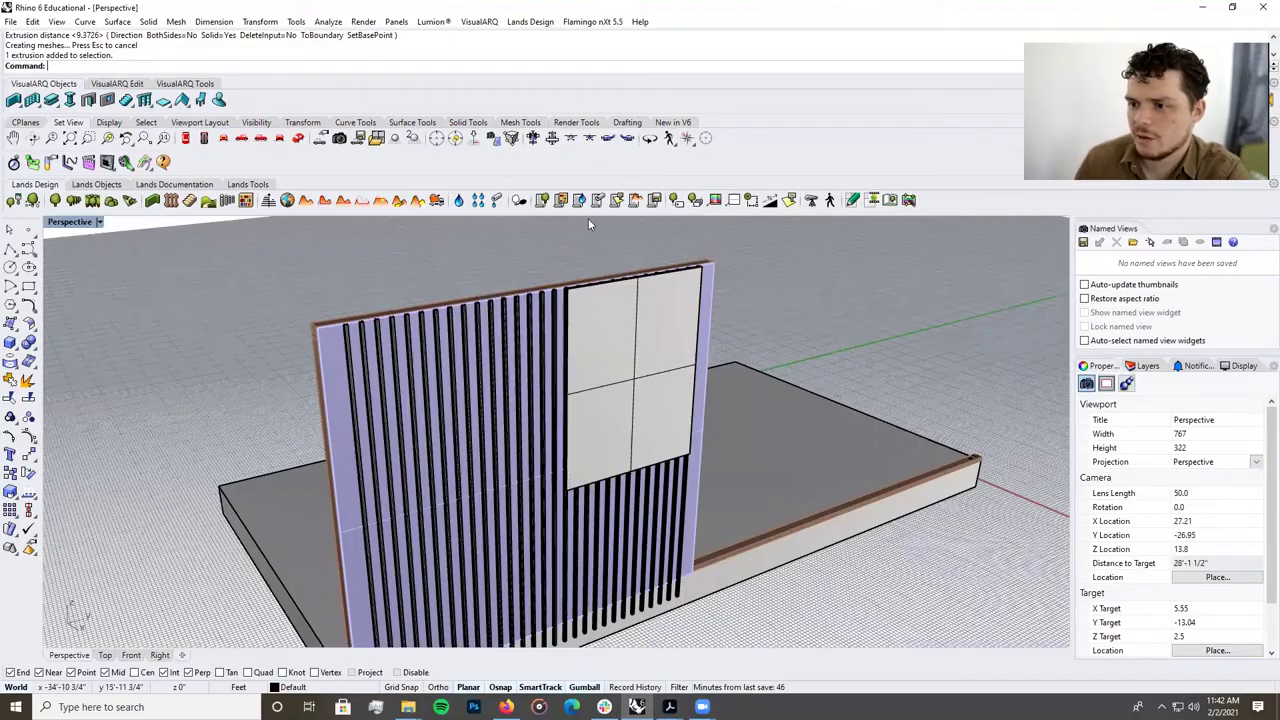
scroll(630, 262, down, 4)
right_drag(634, 270, 824, 322)
right_drag(766, 383, 557, 330)
scroll(779, 331, up, 2)
scroll(777, 330, up, 3)
scroll(789, 341, down, 5)
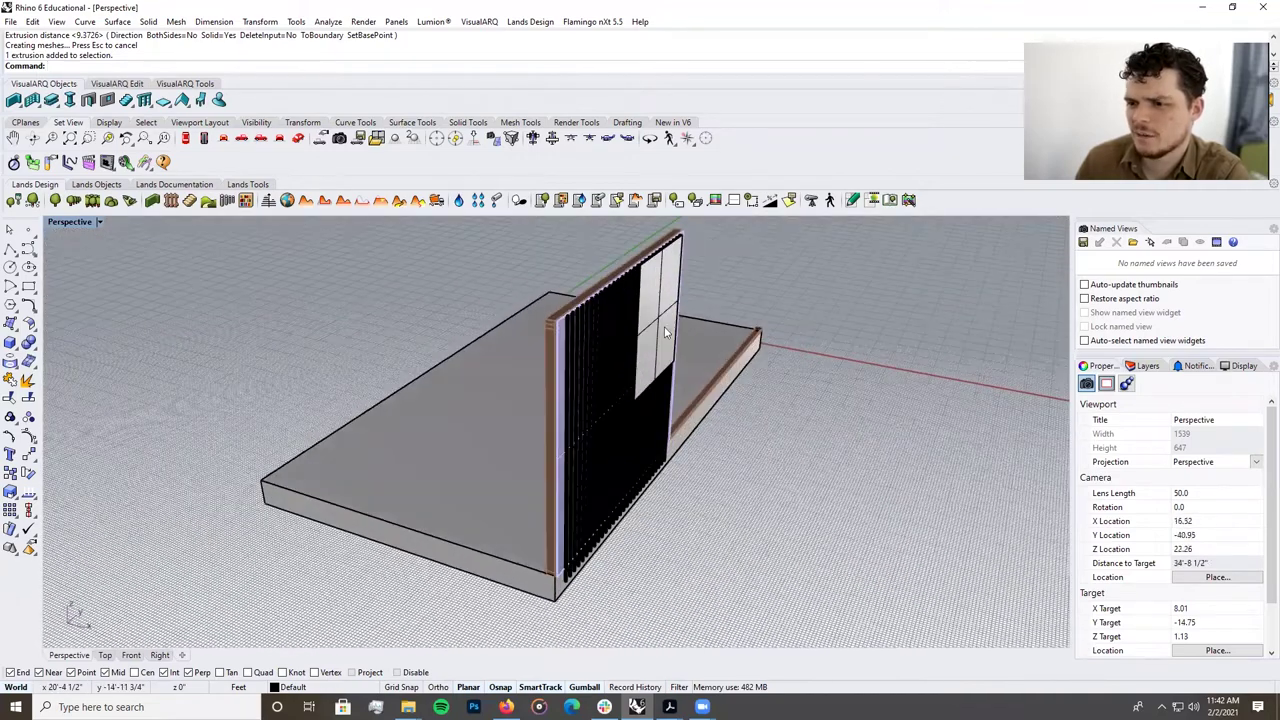
scroll(557, 328, up, 4)
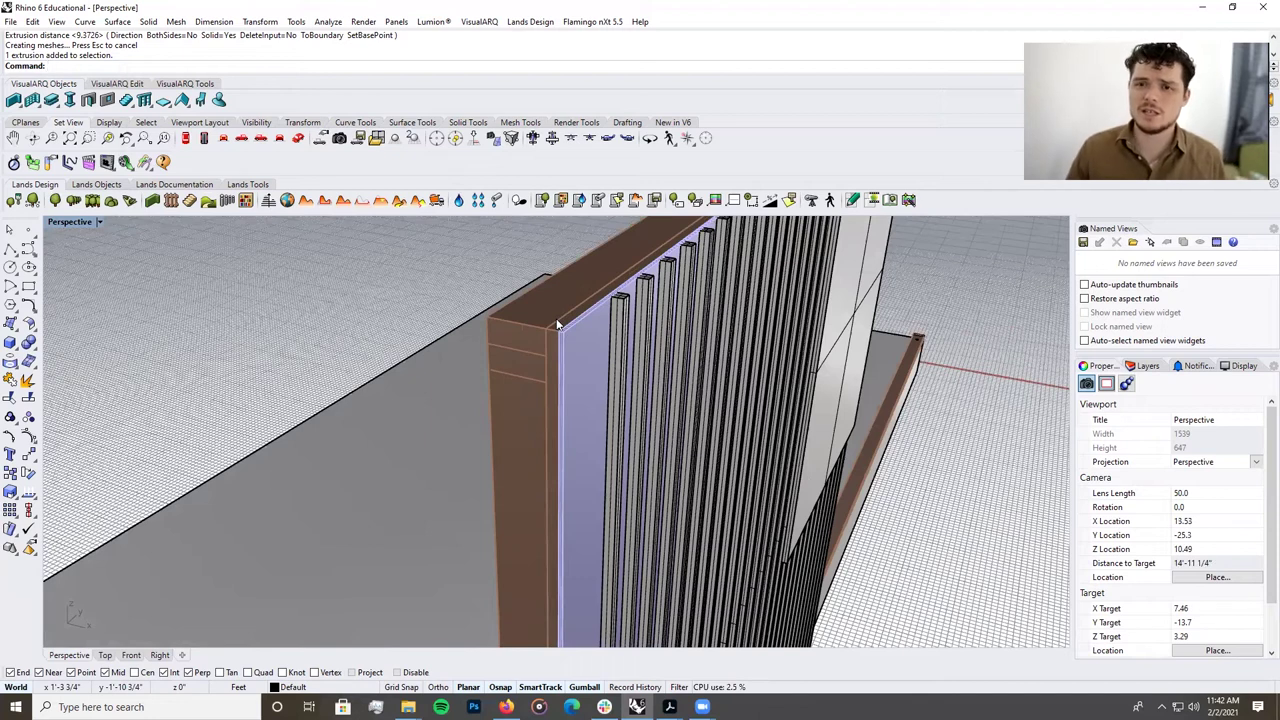
Select an extrusion at the wall's top corner and a solid near the siding to check the assembly's layers.
click(562, 330)
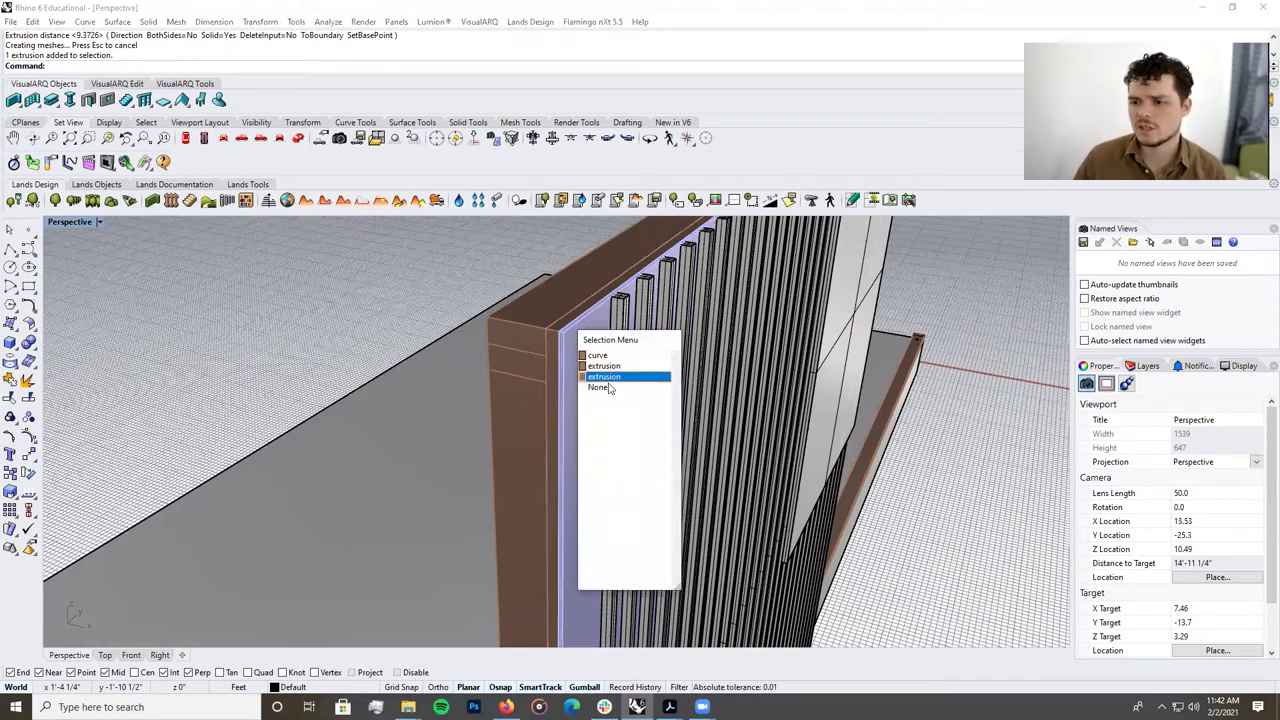
click(600, 376)
right_drag(597, 375, 722, 466)
click(735, 319)
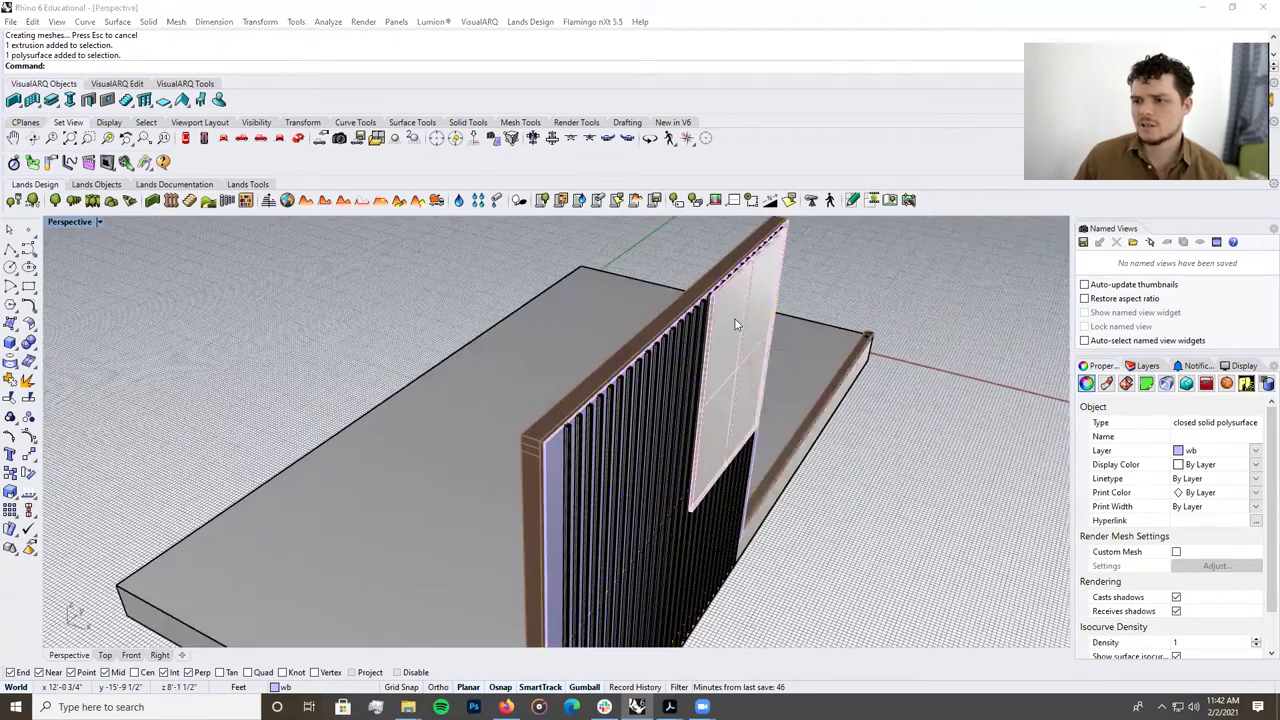
click(365, 283)
scroll(566, 370, down, 7)
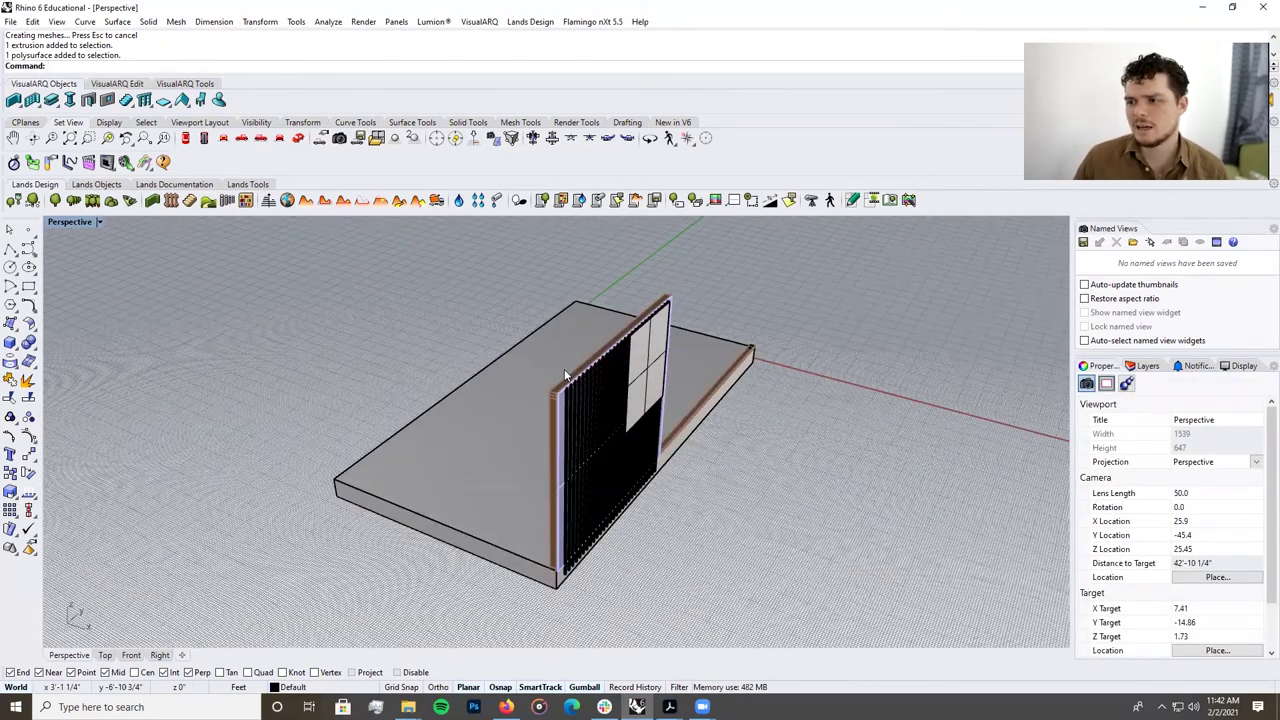
right_drag(635, 538, 608, 488)
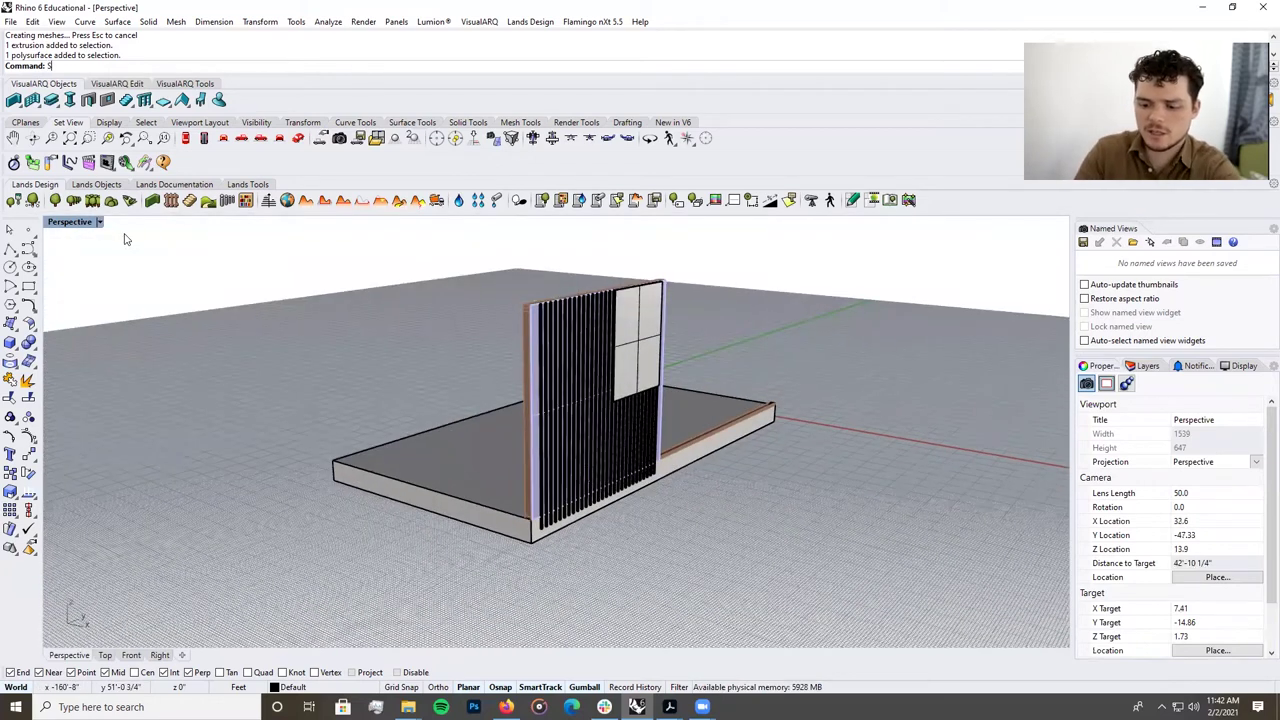
Show all hidden objects so the other wall assemblies are back in the model.
text(how)
key(Return)
right_drag(492, 367, 601, 531)
scroll(557, 551, up, 4)
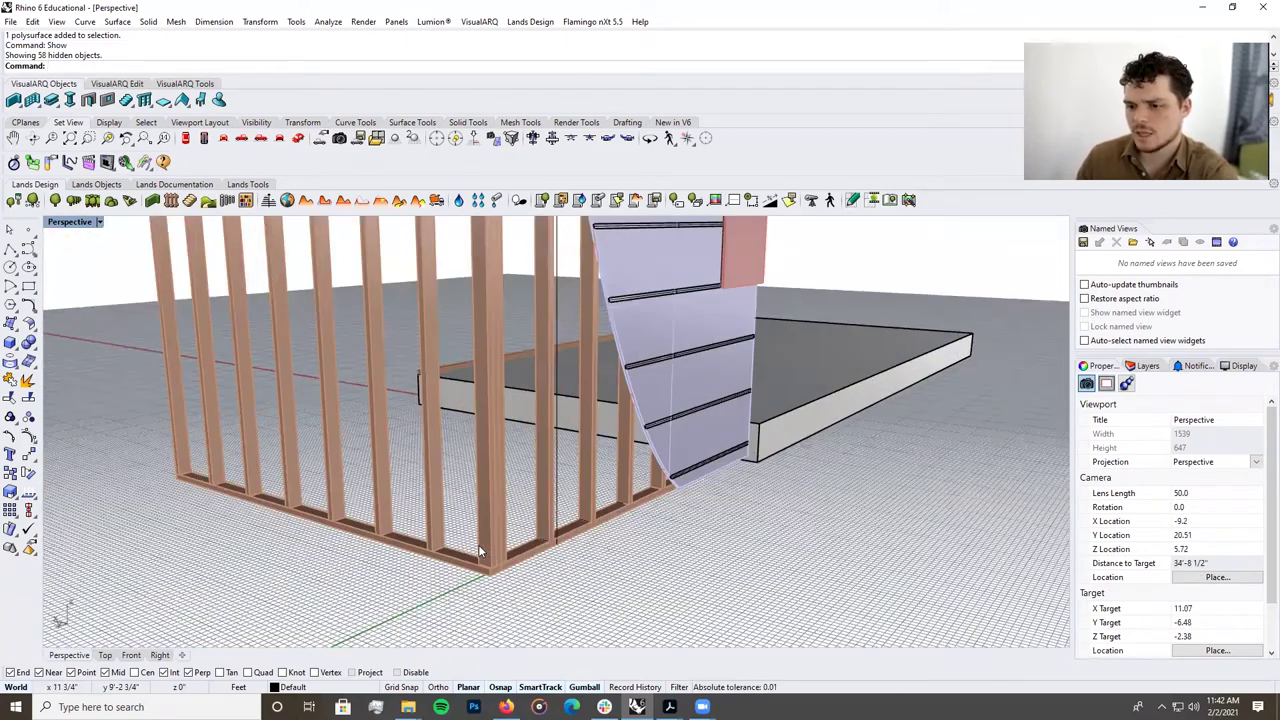
Examine the stud-framed corner of the other wall, selecting the corner stud, and its horizontal strips and siding piece.
scroll(493, 588, up, 3)
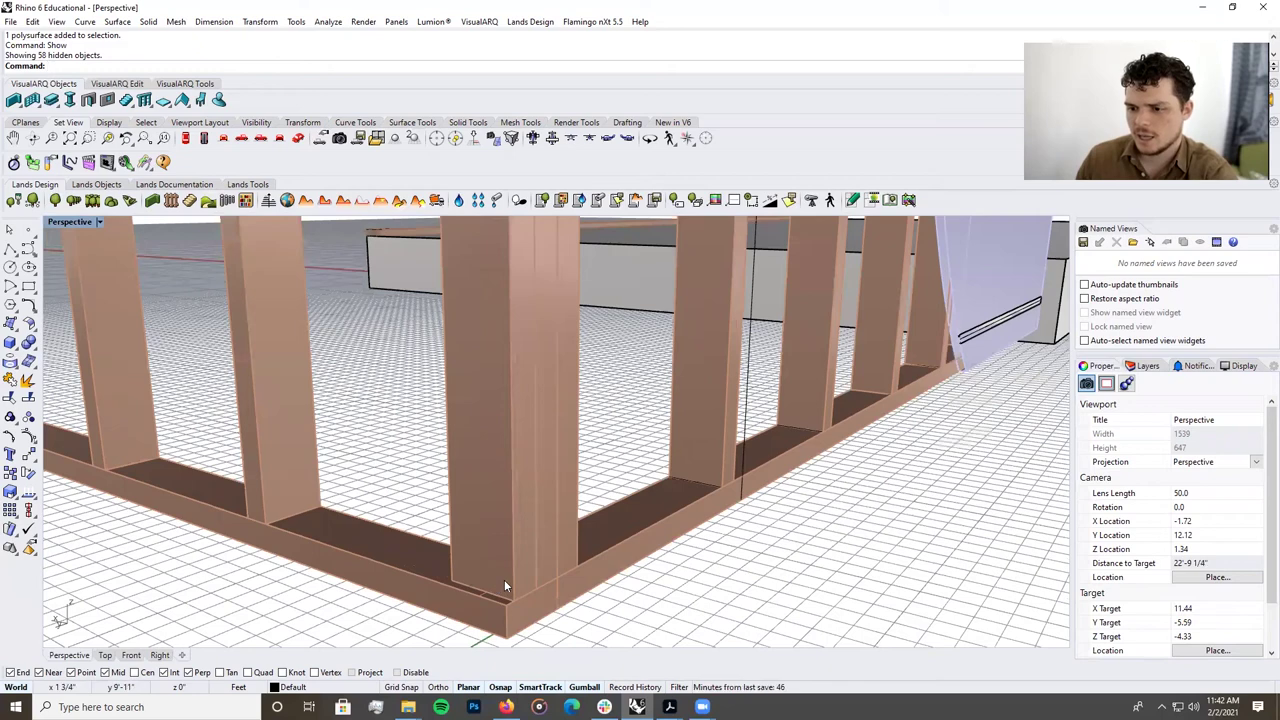
click(504, 579)
scroll(504, 579, down, 6)
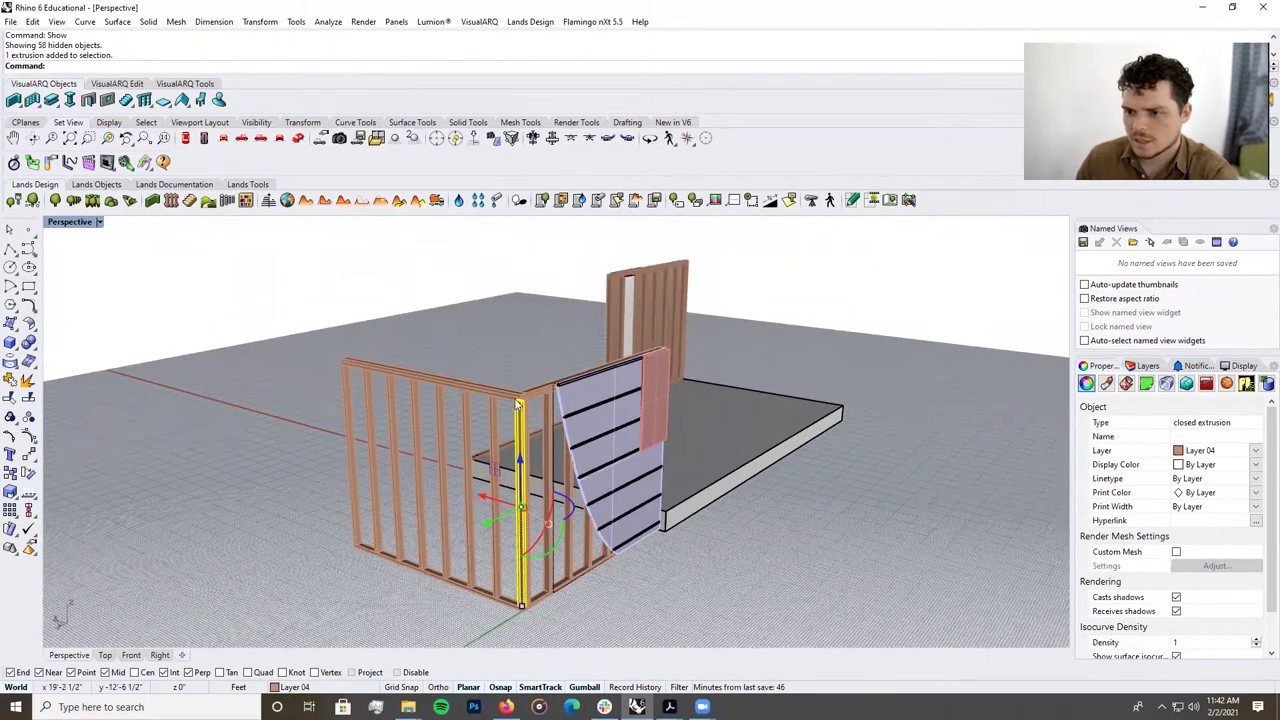
scroll(518, 404, up, 8)
scroll(518, 404, down, 2)
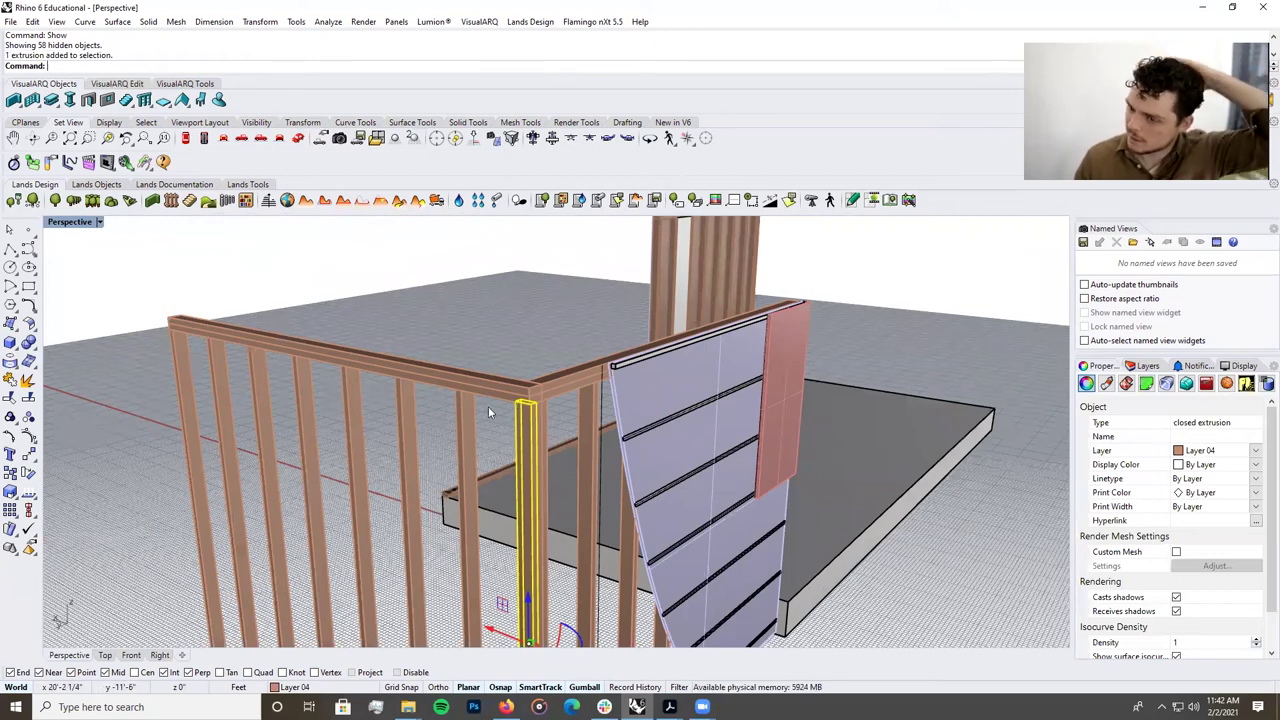
scroll(636, 377, down, 5)
right_drag(636, 377, 445, 455)
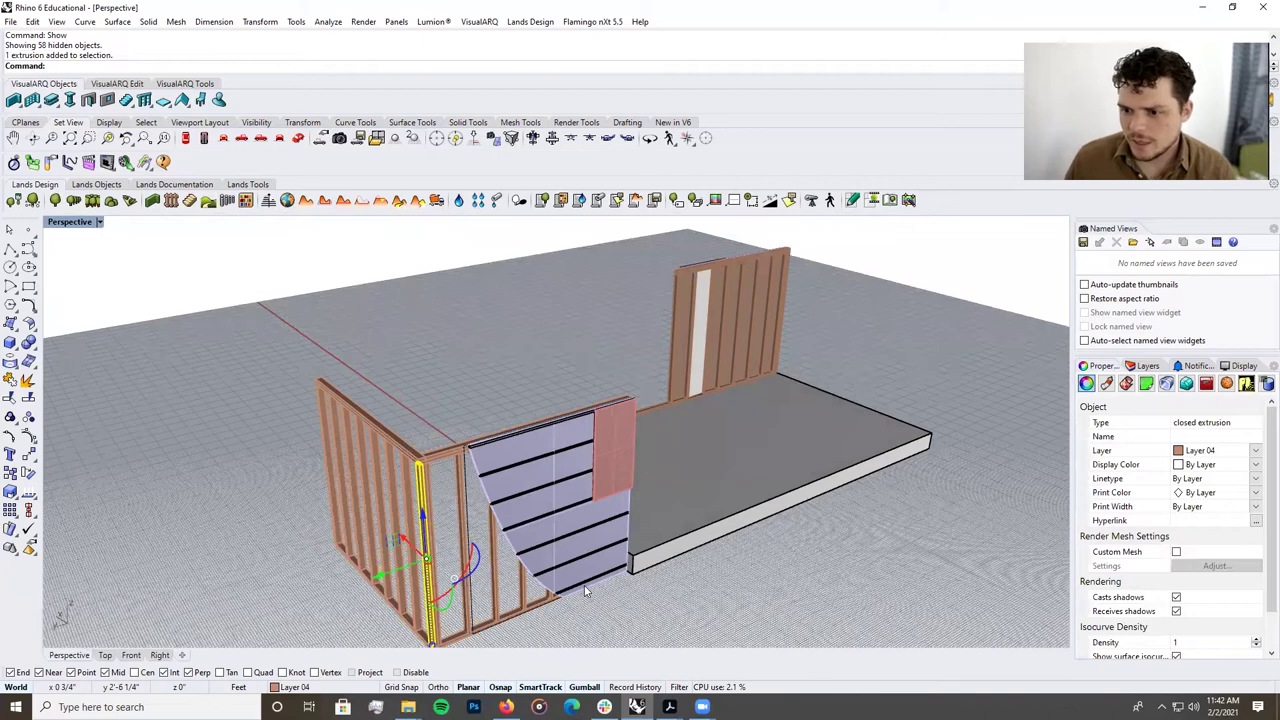
scroll(479, 455, up, 5)
scroll(479, 455, down, 5)
right_drag(605, 450, 646, 405)
scroll(634, 396, up, 3)
scroll(630, 391, down, 5)
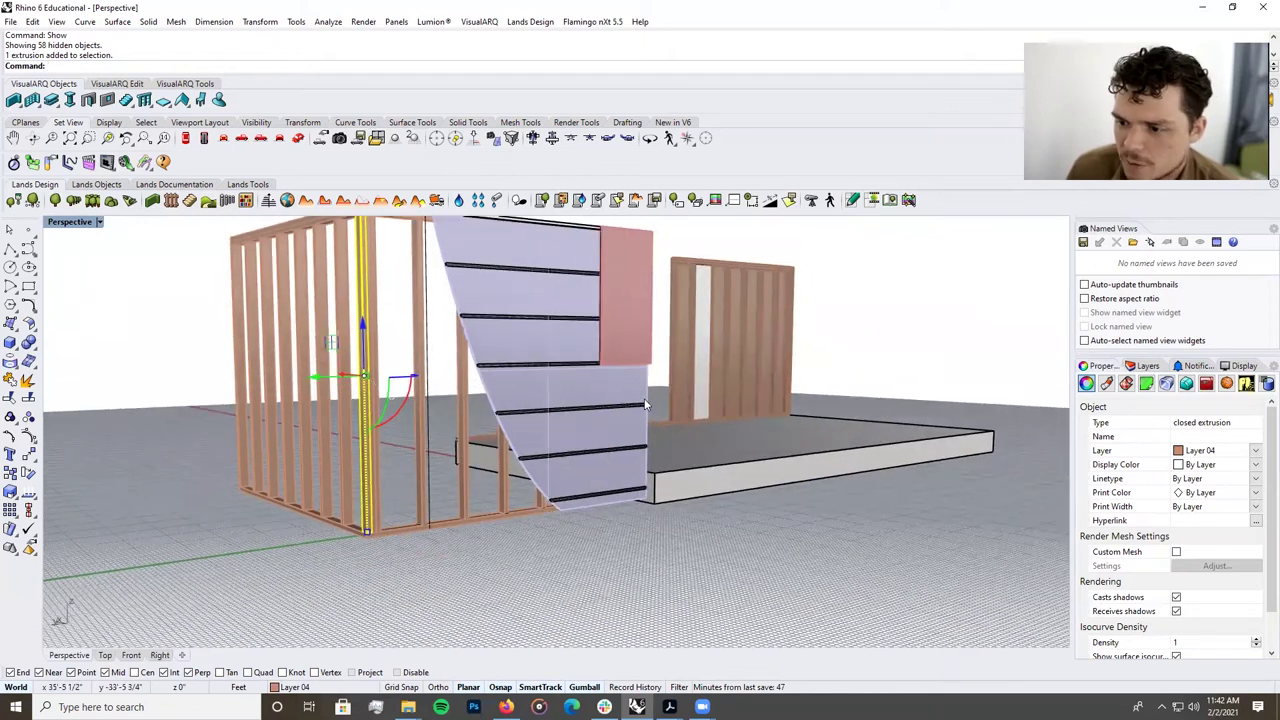
scroll(645, 405, down, 3)
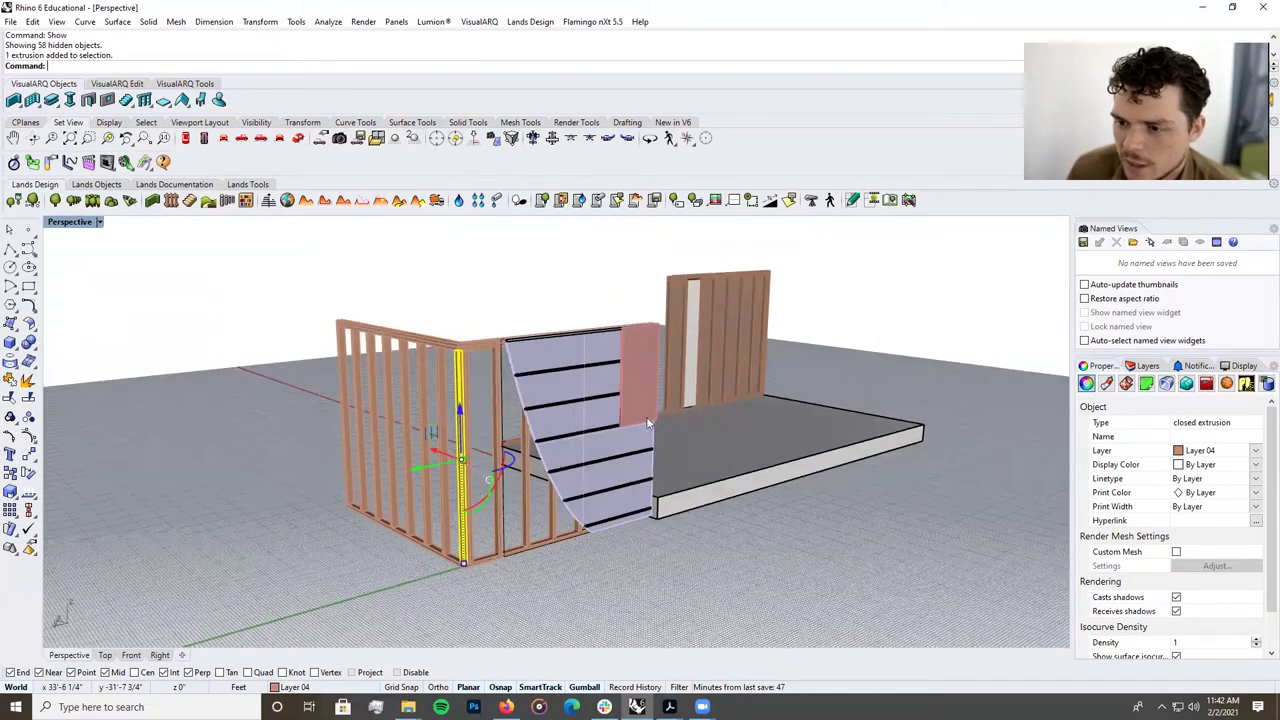
Delete the vertical curve beside the corner stud of the framed wall.
click(502, 403)
key(Delete)
right_drag(772, 371, 473, 418)
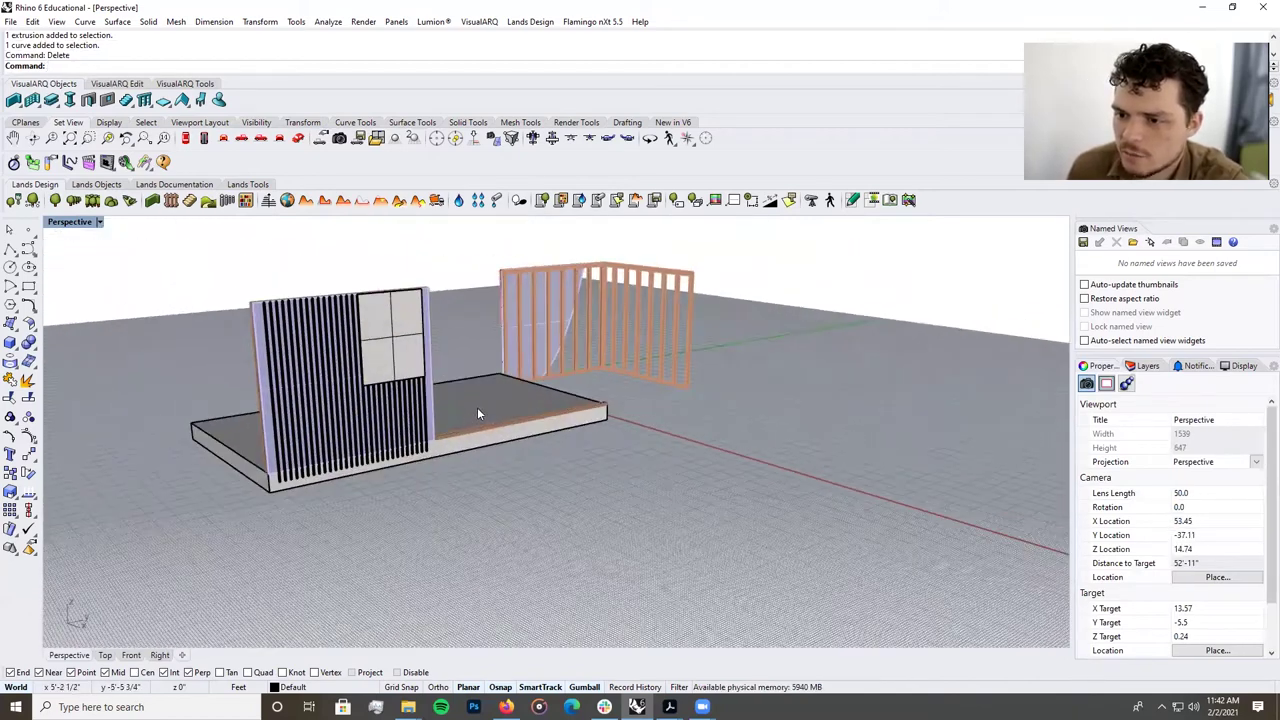
Draw a horizontal line about 11 ft long in a maximized Top view, beside the floor slab.
scroll(477, 407, down, 5)
scroll(405, 387, up, 8)
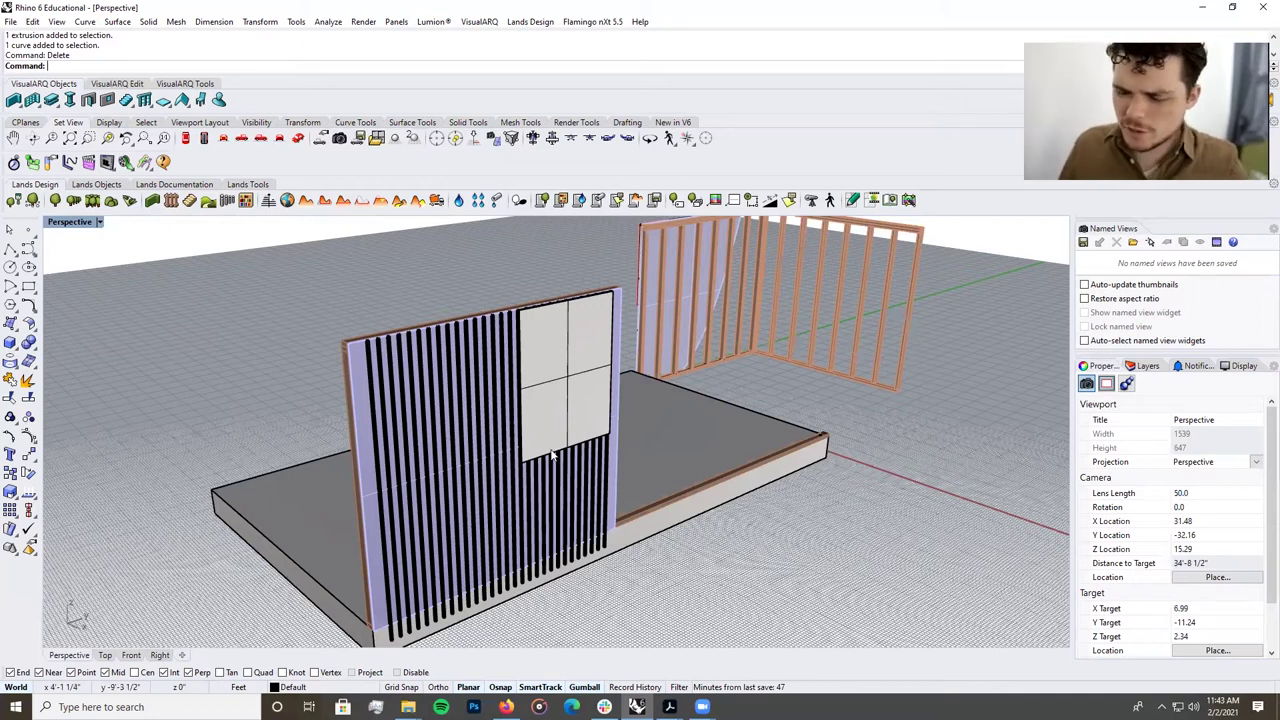
scroll(555, 426, down, 3)
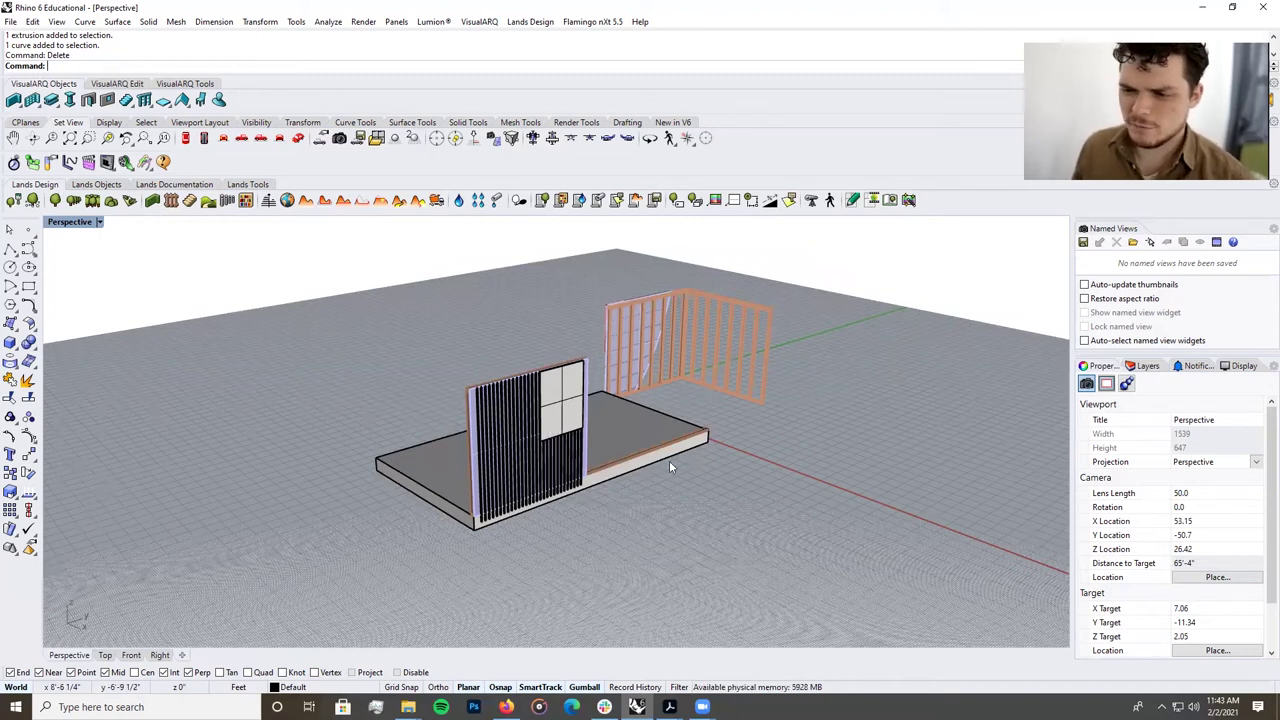
scroll(680, 465, down, 2)
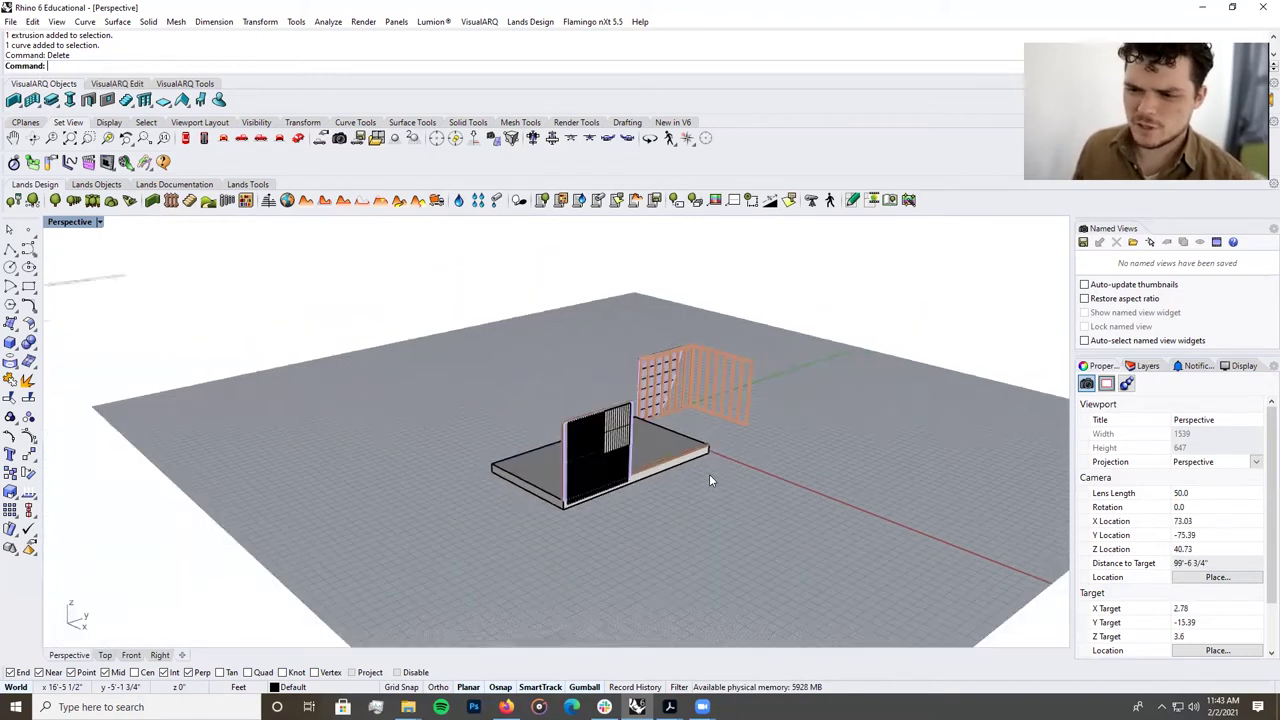
double_click(66, 226)
double_click(58, 225)
scroll(528, 376, down, 5)
mouse_move(643, 424)
right_down()
mouse_move(468, 452)
mouse_move(475, 463)
right_up()
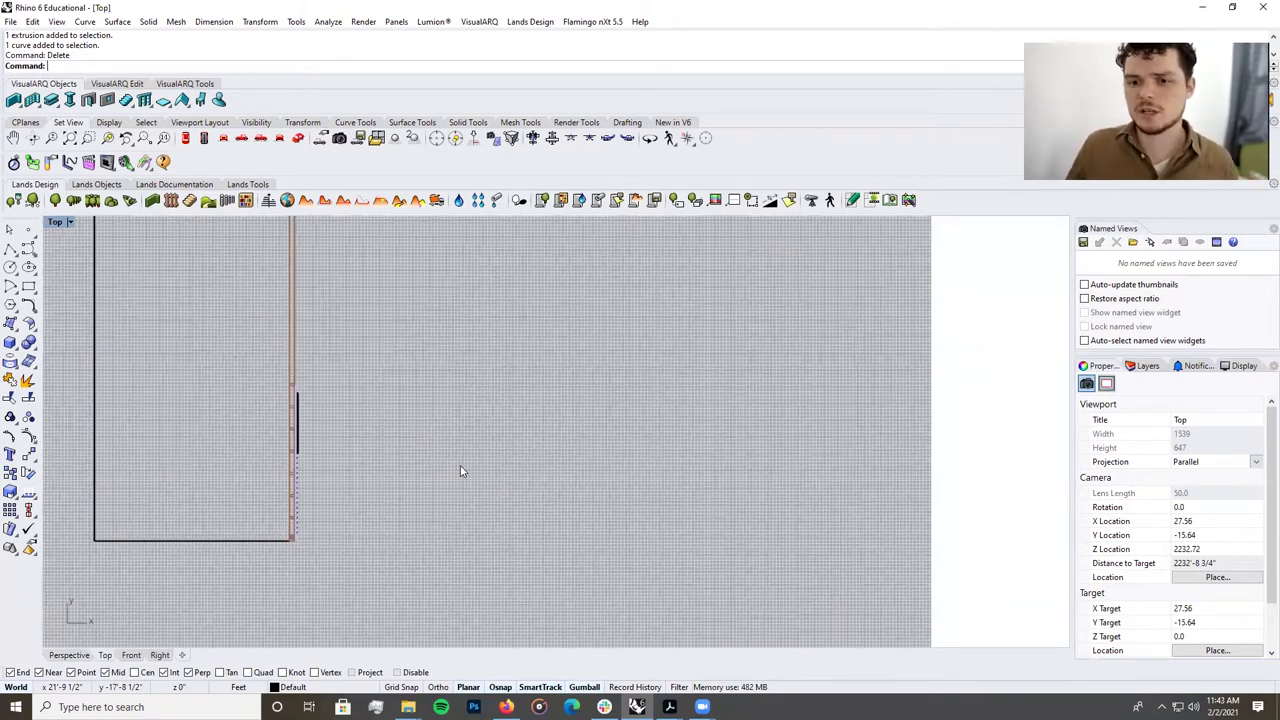
click(10, 250)
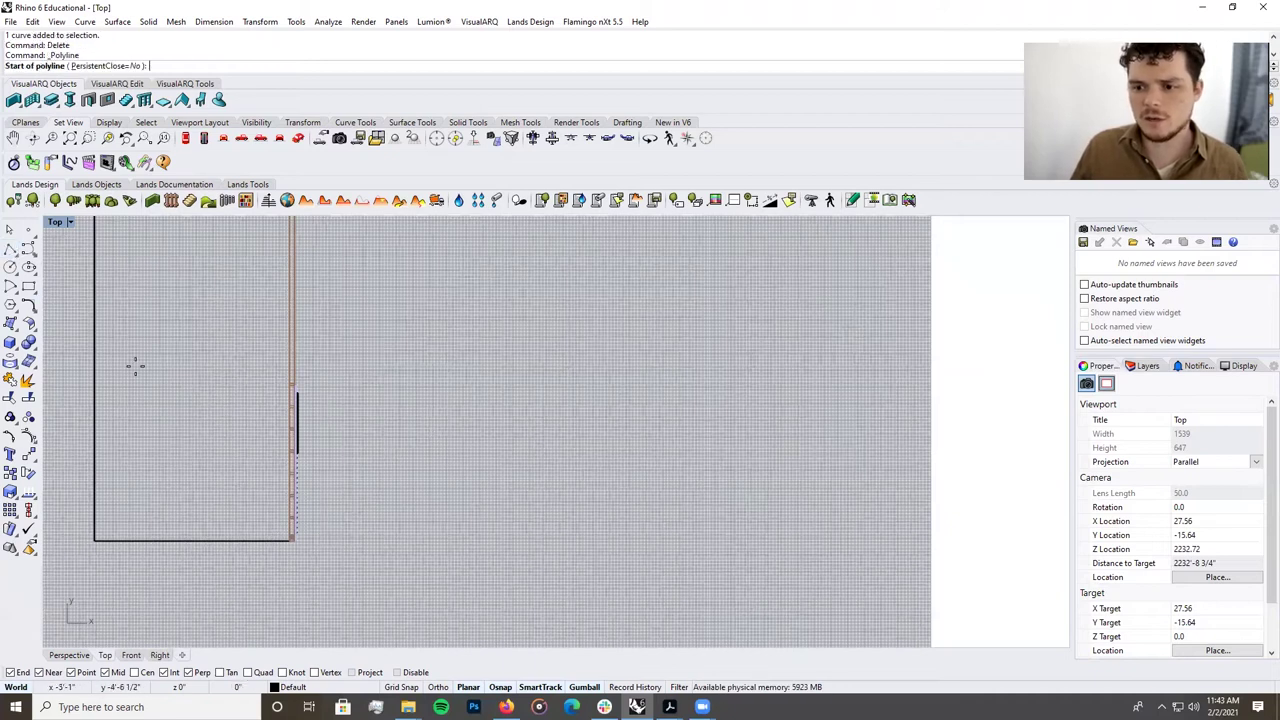
click(432, 480)
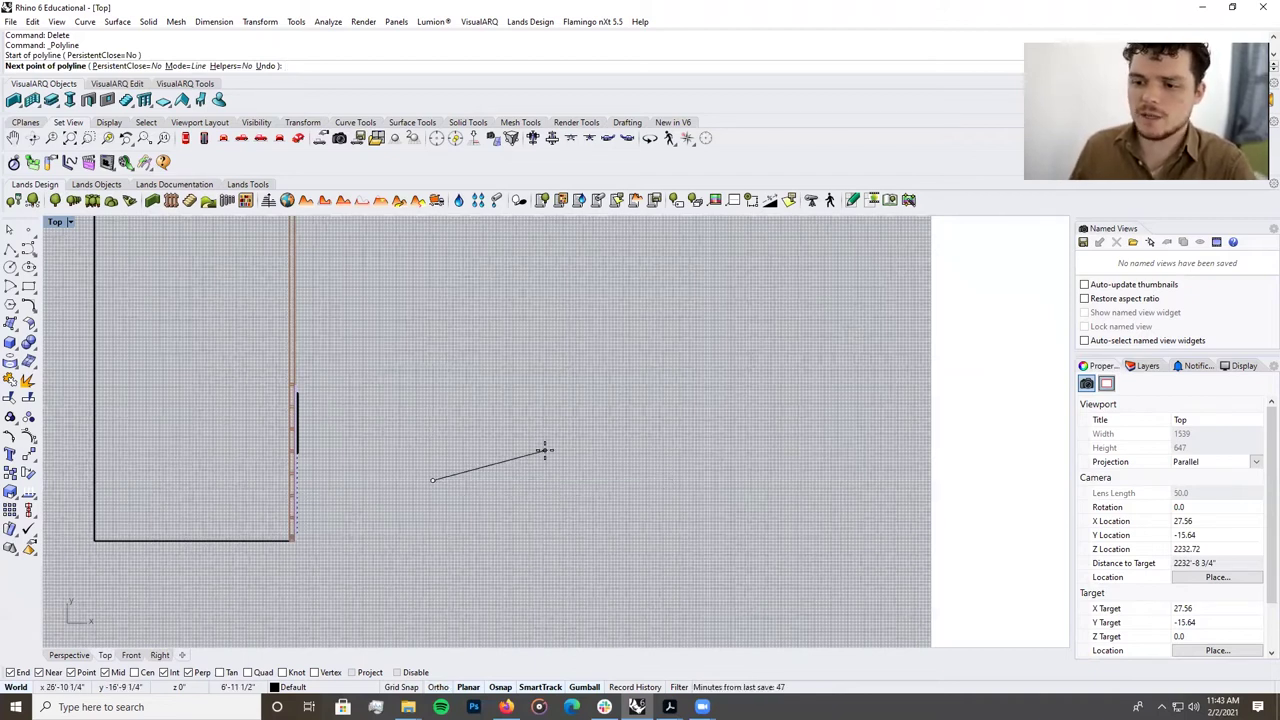
click(621, 480)
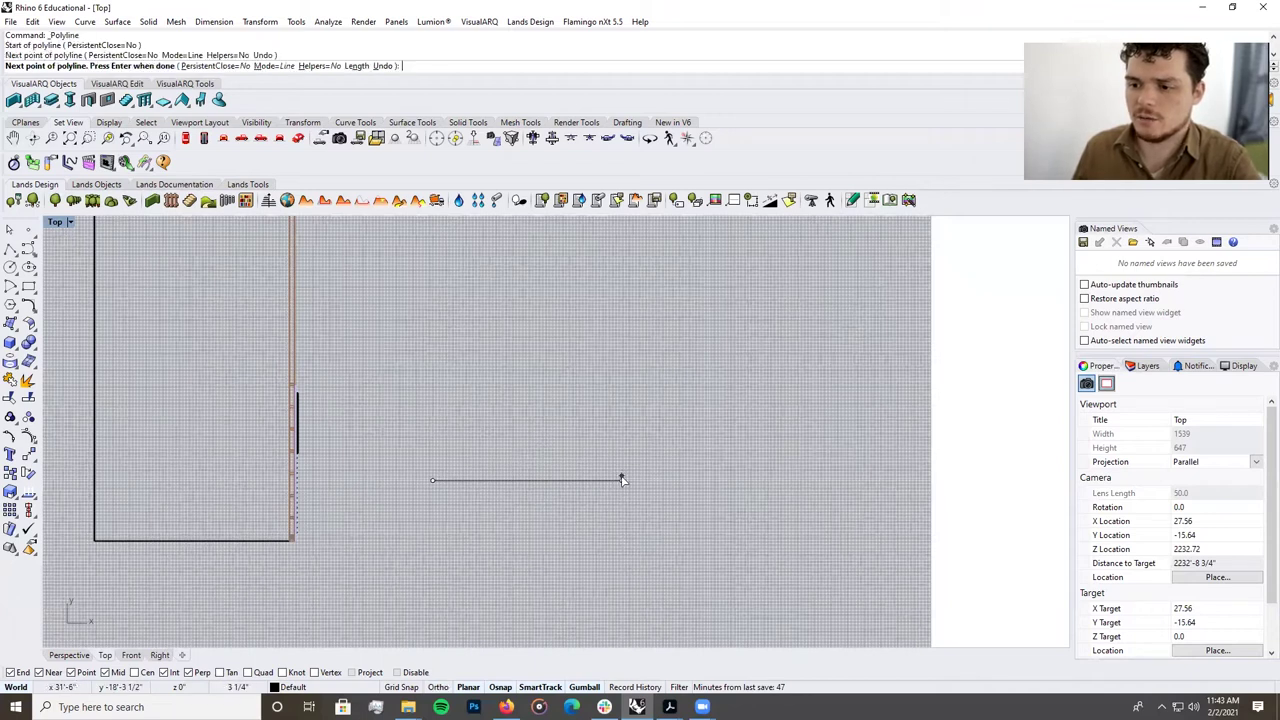
key(Return)
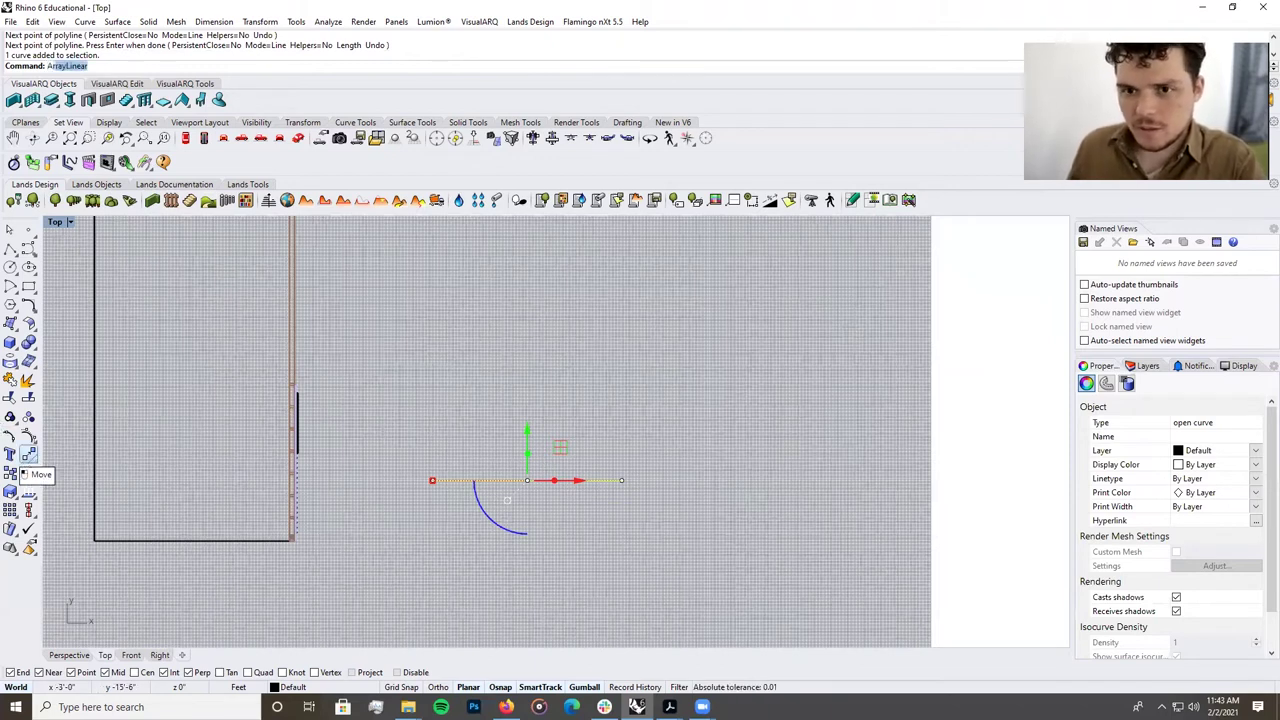
Make a linear array of 8 items of the horizontal line, spaced 20' apart vertically in the Top view.
key(Return)
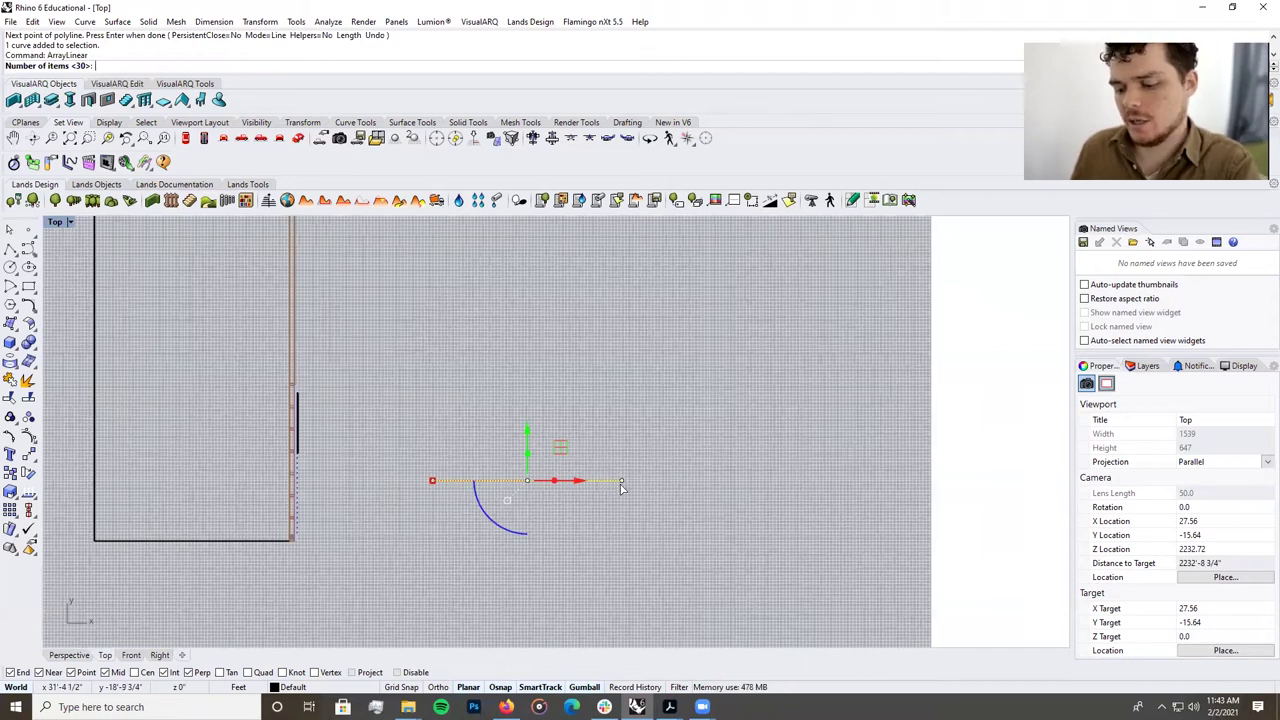
text(8)
key(Return)
click(526, 480)
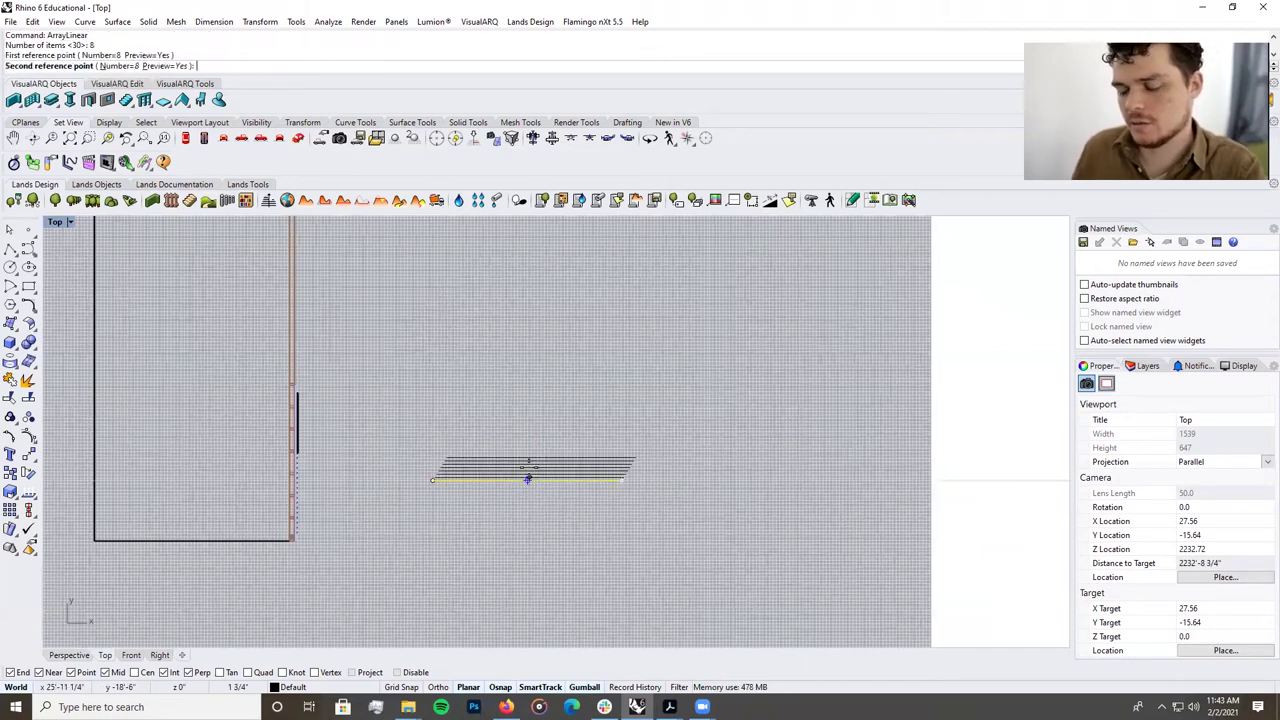
text(20')
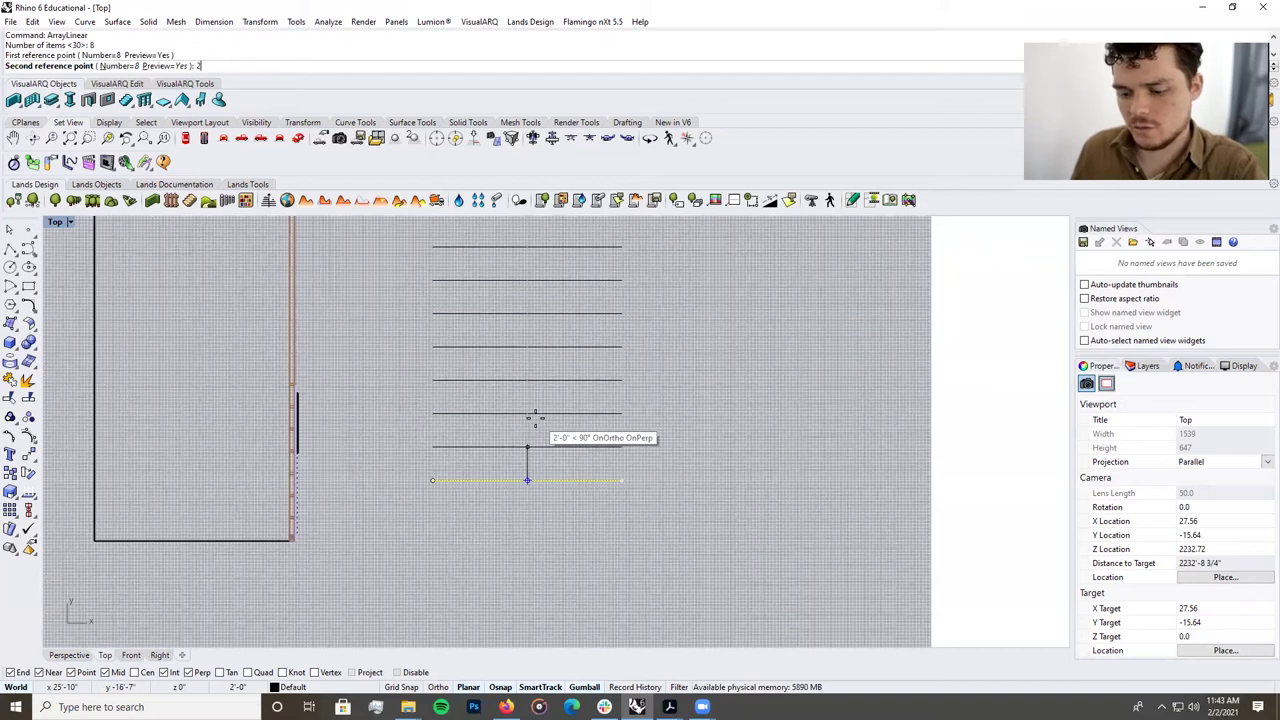
key(Return)
scroll(537, 521, down, 16)
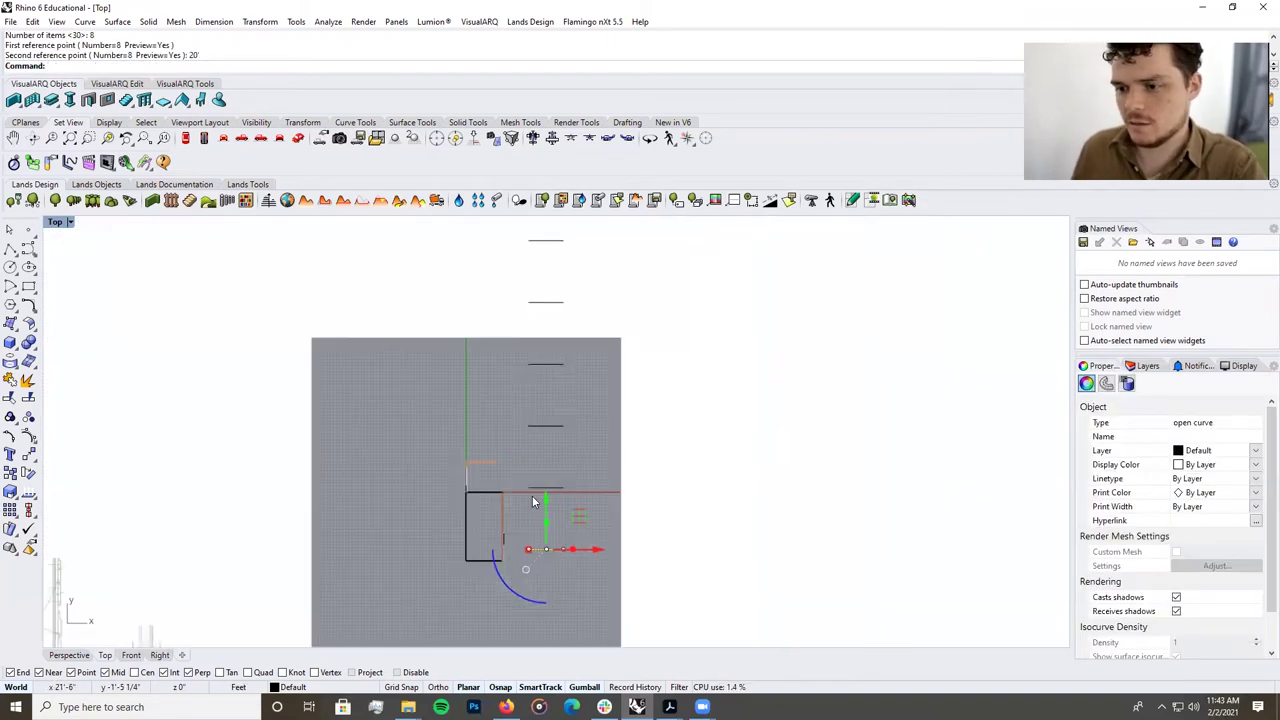
Delete the upper copies of the arrayed horizontal lines, keeping the three lowest lines beside the floor slab.
scroll(532, 495, down, 8)
click(614, 498)
scroll(546, 519, up, 8)
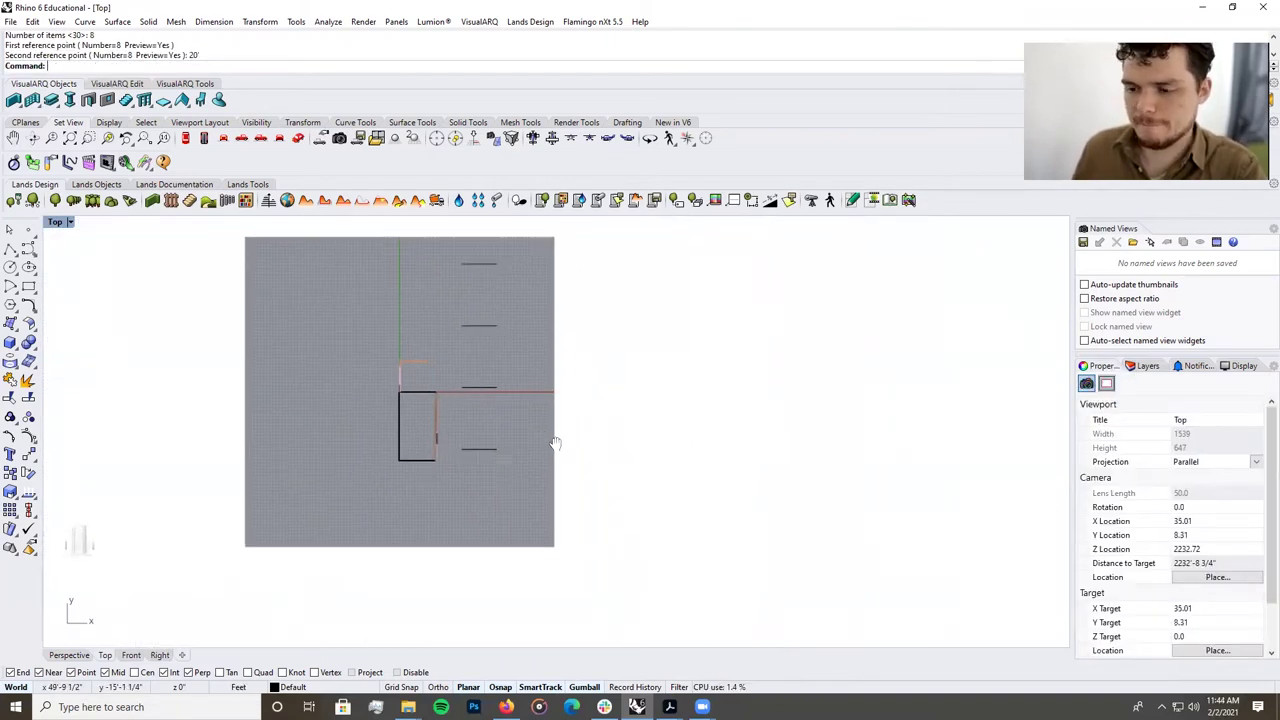
scroll(472, 443, up, 3)
scroll(467, 464, down, 3)
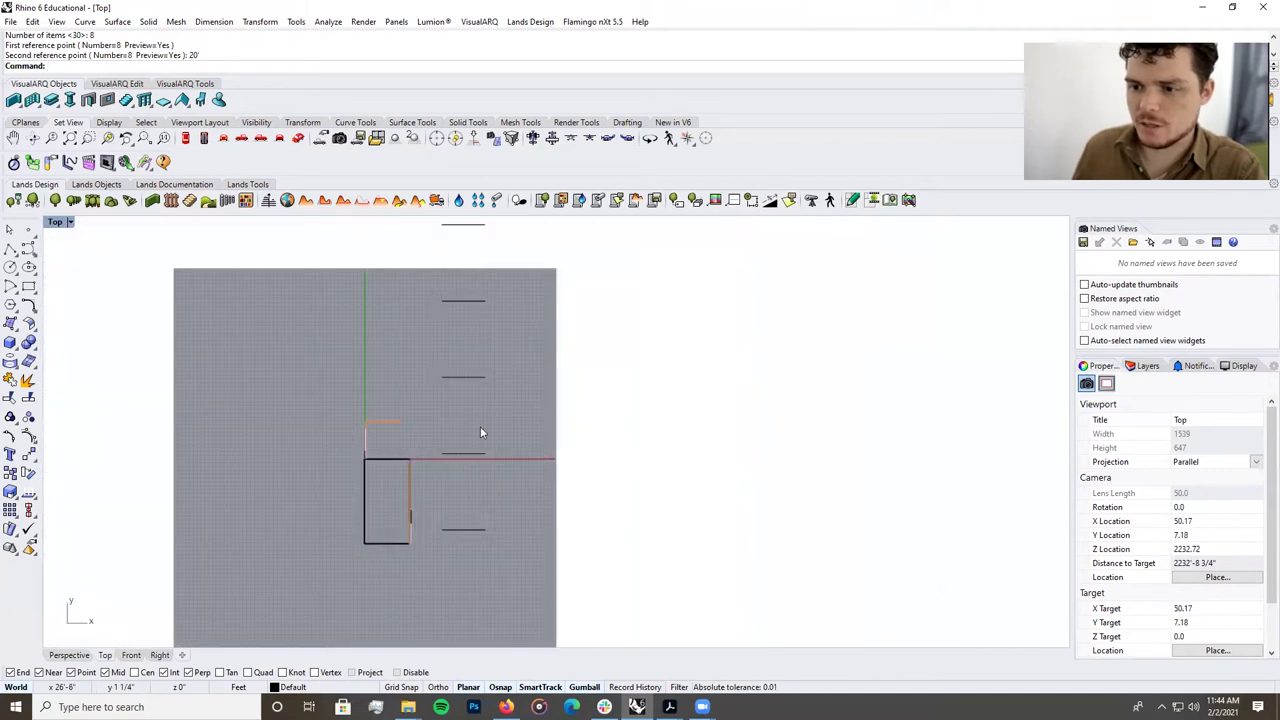
scroll(494, 420, down, 2)
drag(504, 390, 410, 256)
key(Delete)
click(455, 409)
key(Delete)
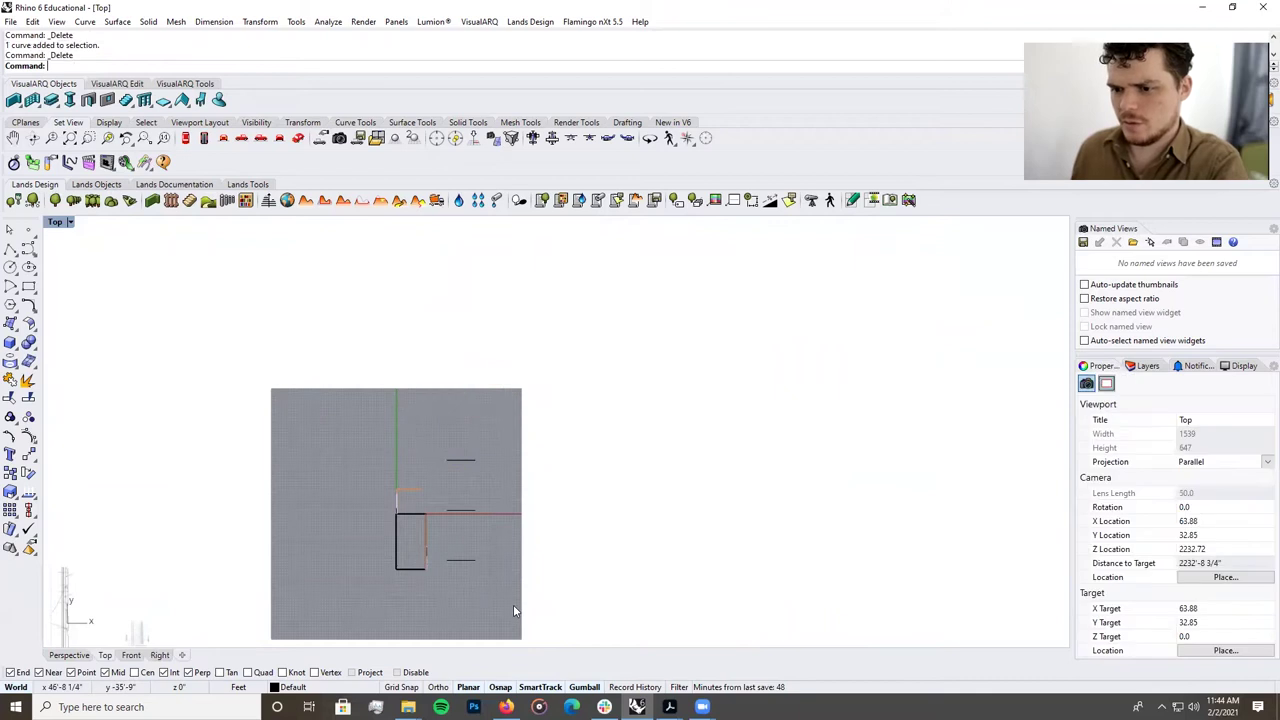
Copy the three remaining horizontal lines and paste duplicates in place.
scroll(513, 604, up, 2)
drag(433, 415, 393, 339)
key(ctrl+c)
key(ctrl+v)
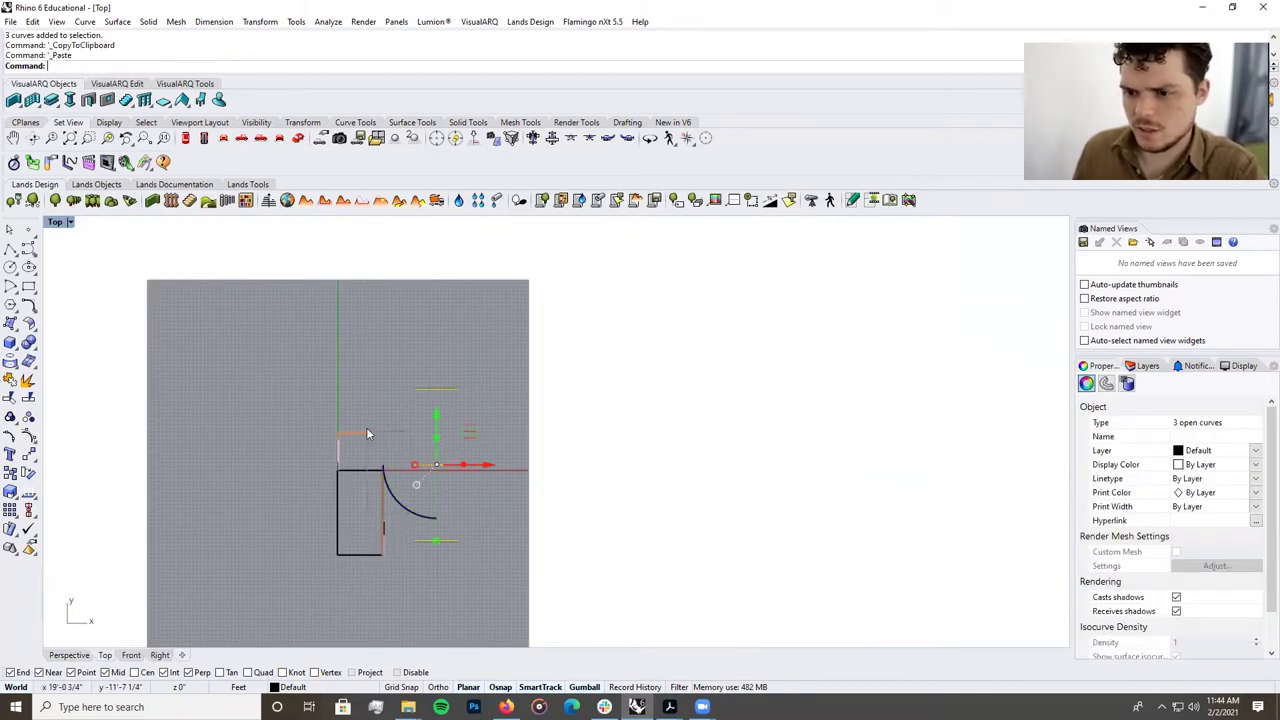
click(416, 512)
key(Delete)
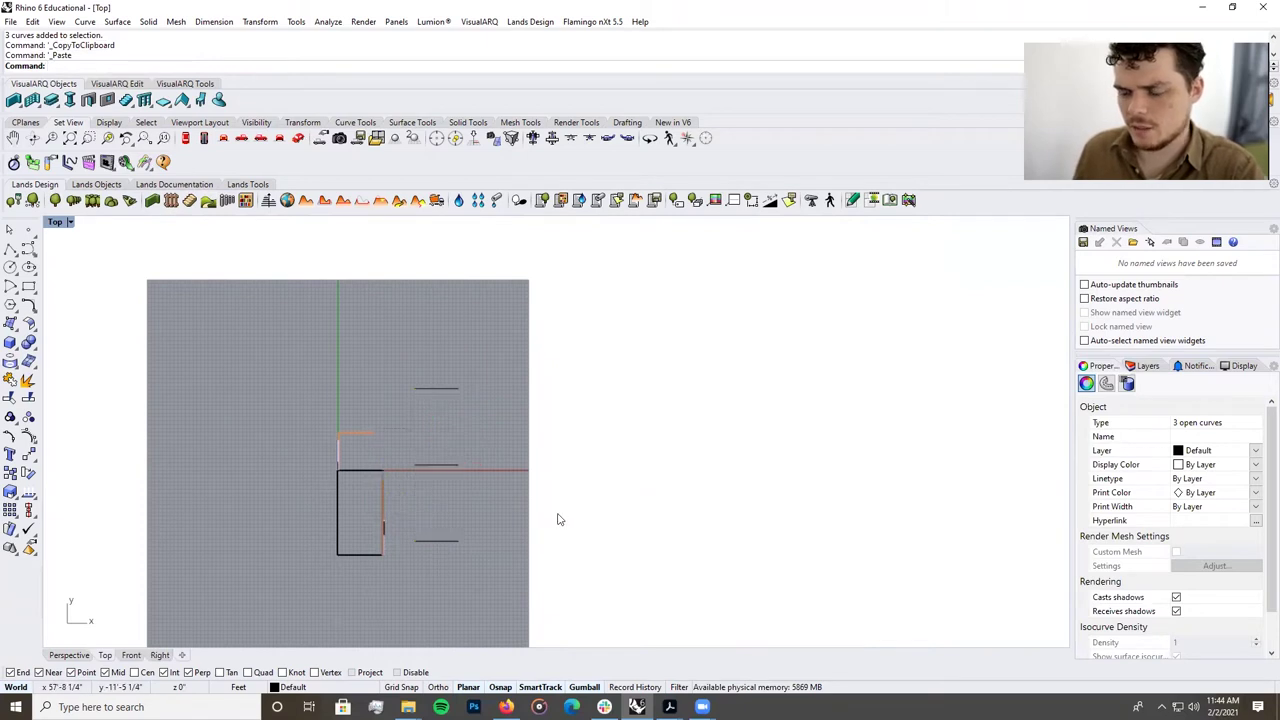
scroll(461, 506, up, 3)
mouse_move(471, 497)
right_down()
mouse_move(498, 514)
mouse_move(490, 484)
right_up()
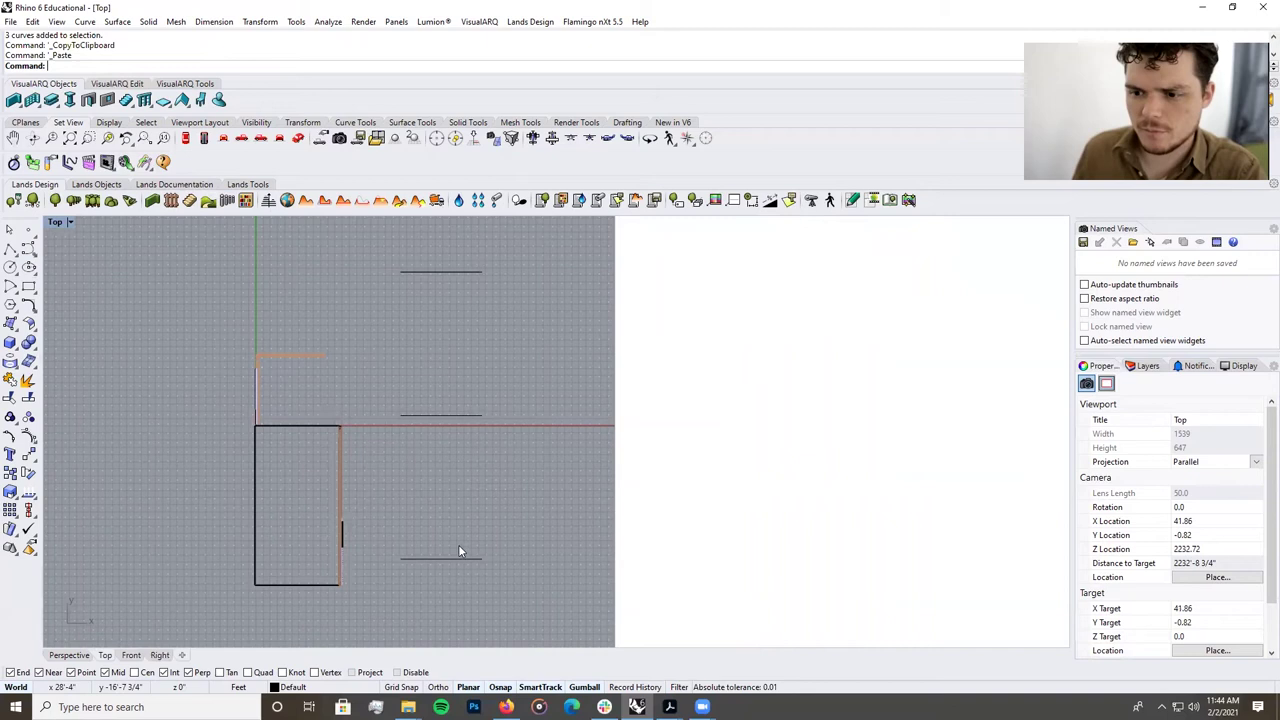
scroll(460, 550, up, 5)
scroll(495, 553, up, 4)
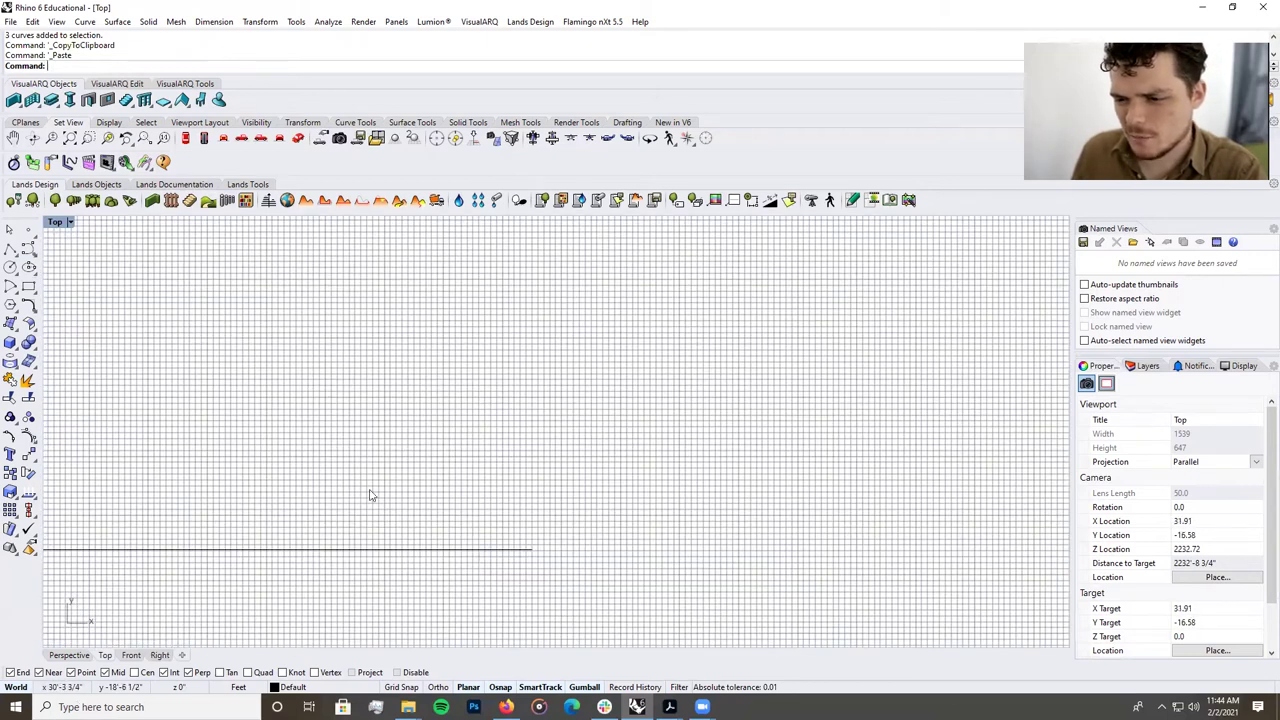
click(28, 287)
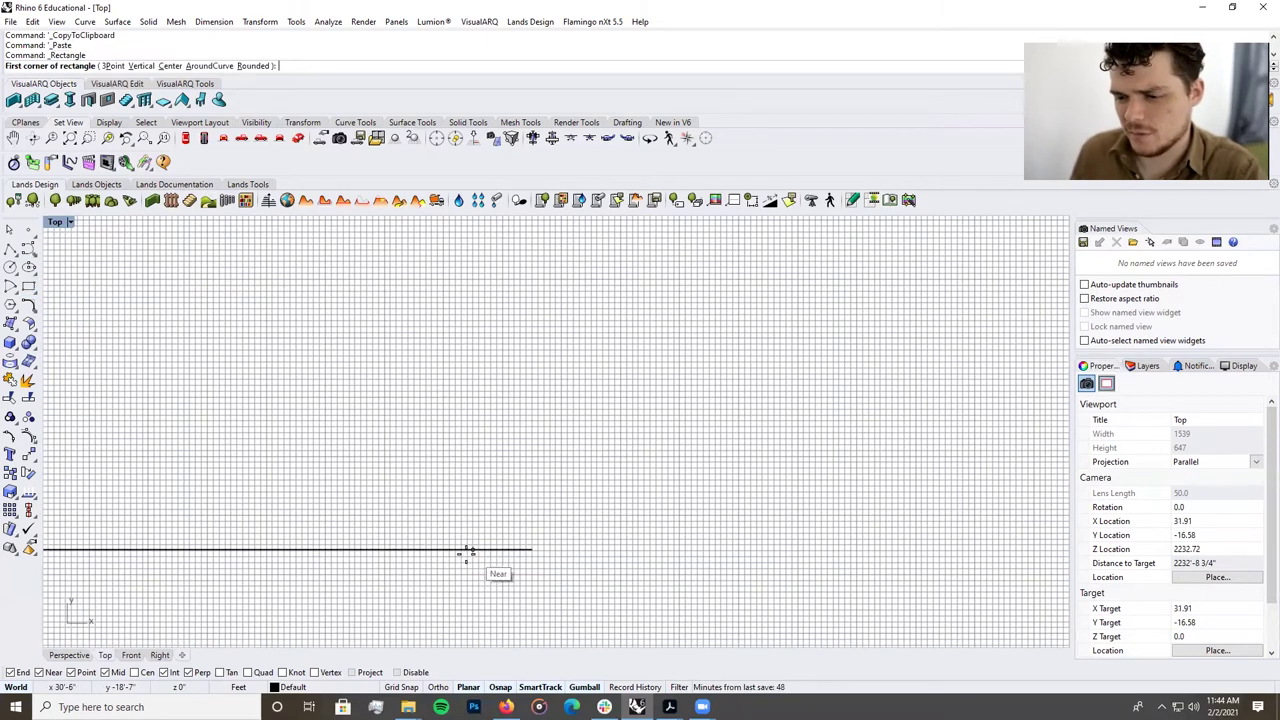
click(466, 549)
key(Escape)
Draw a 1.5' by 1.5' square just above the lowest horizontal line, near its outer end.
click(28, 288)
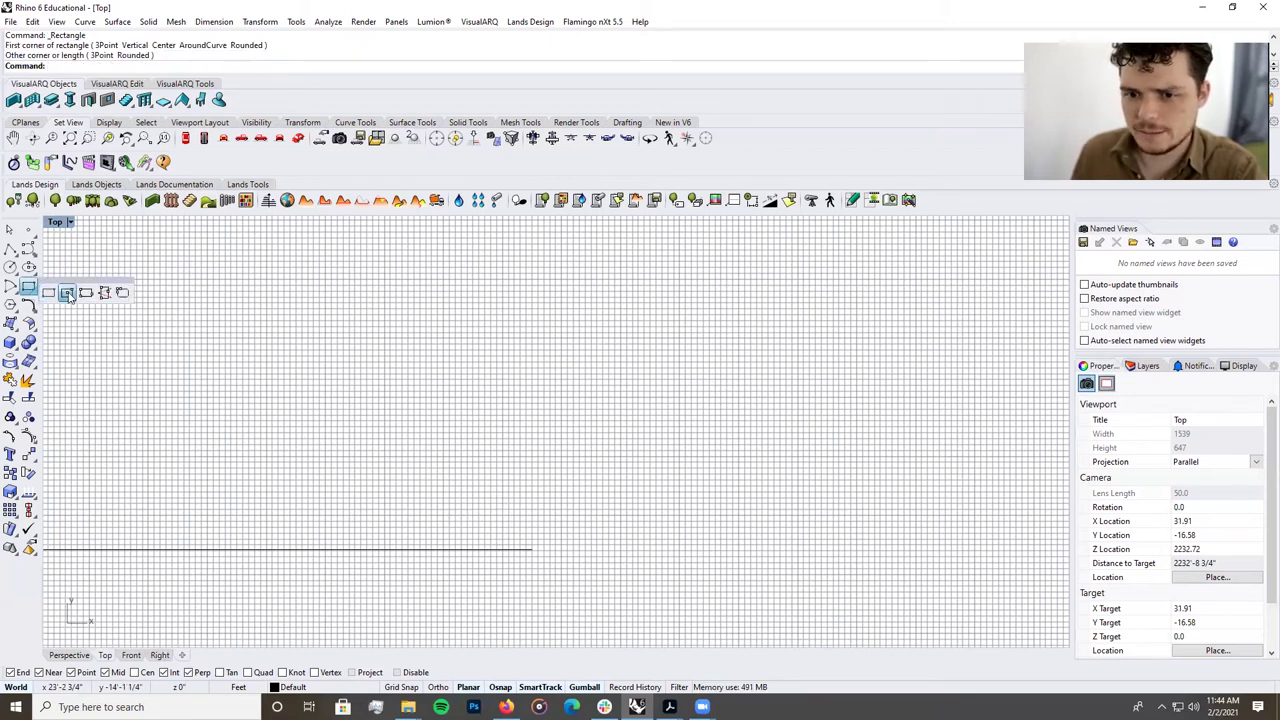
click(48, 292)
click(424, 494)
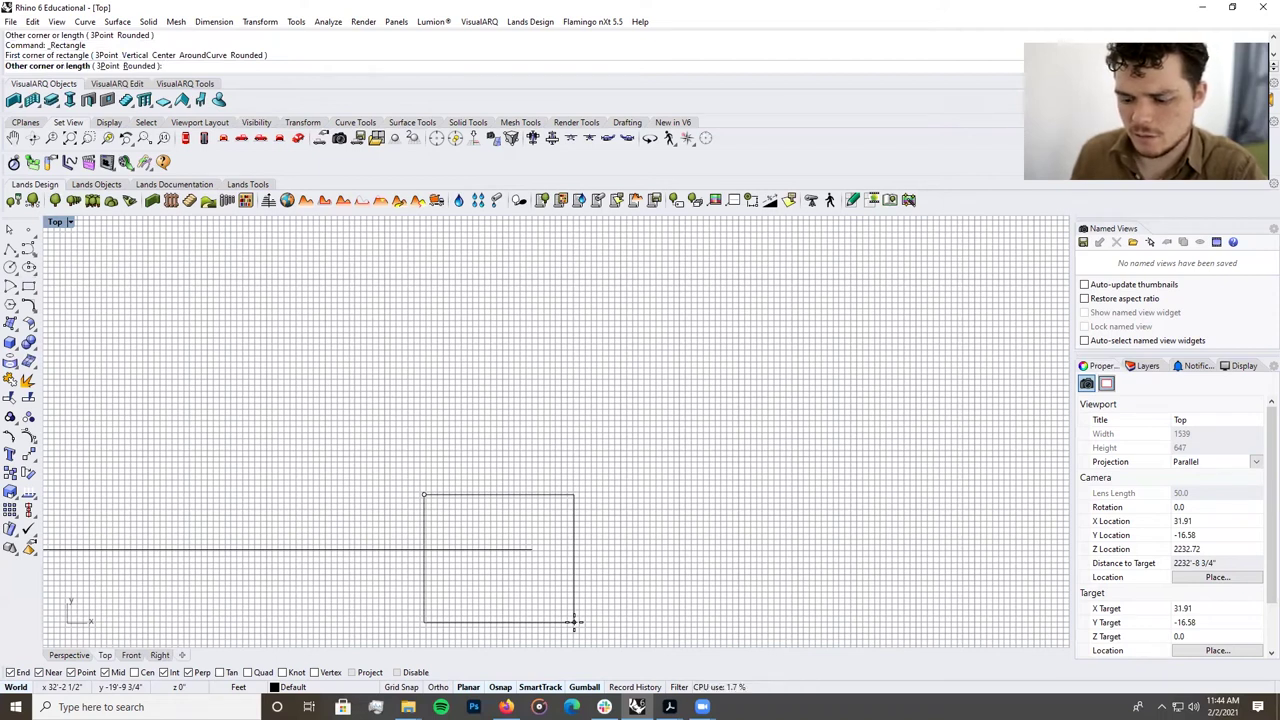
text(1)
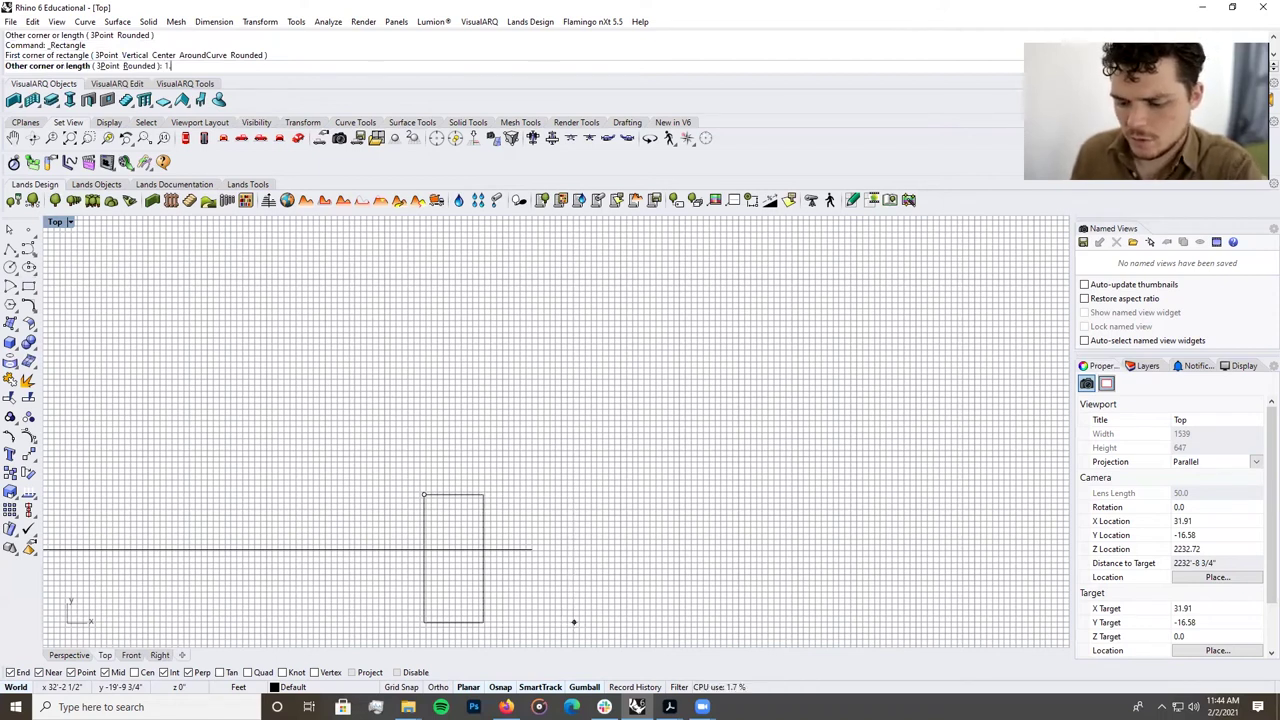
text(.5)
key(Return)
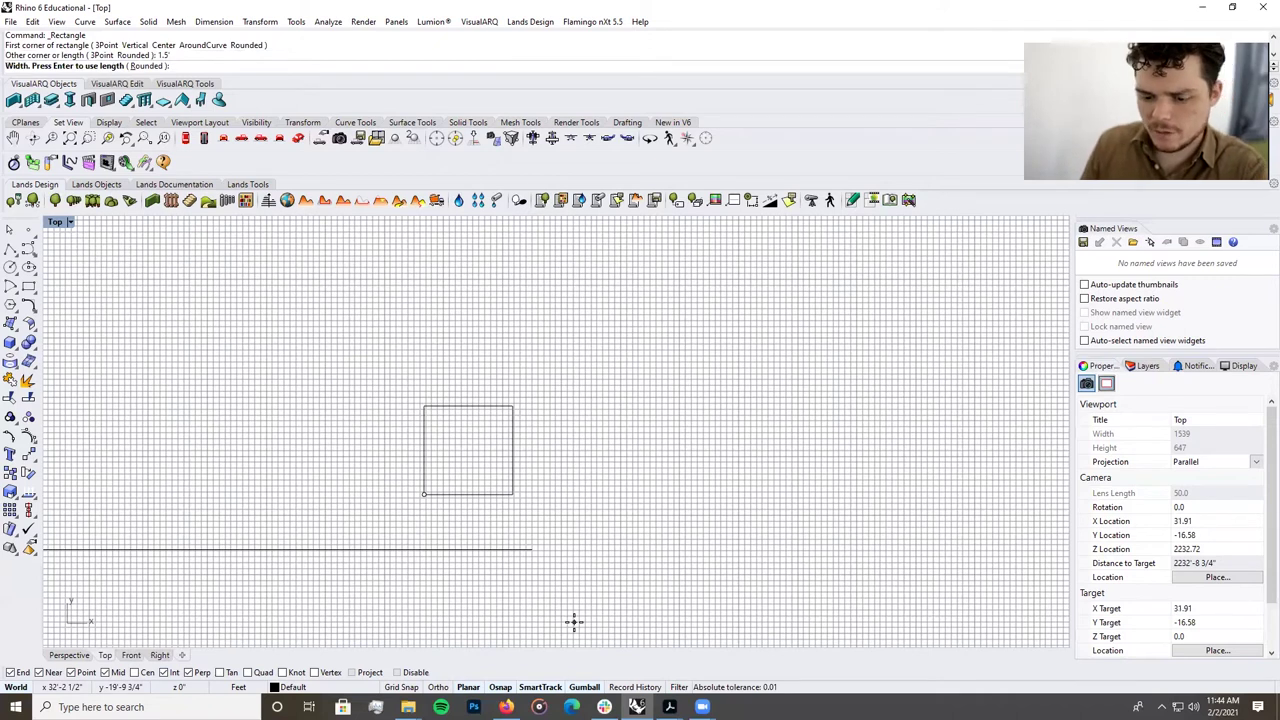
text(1.5)
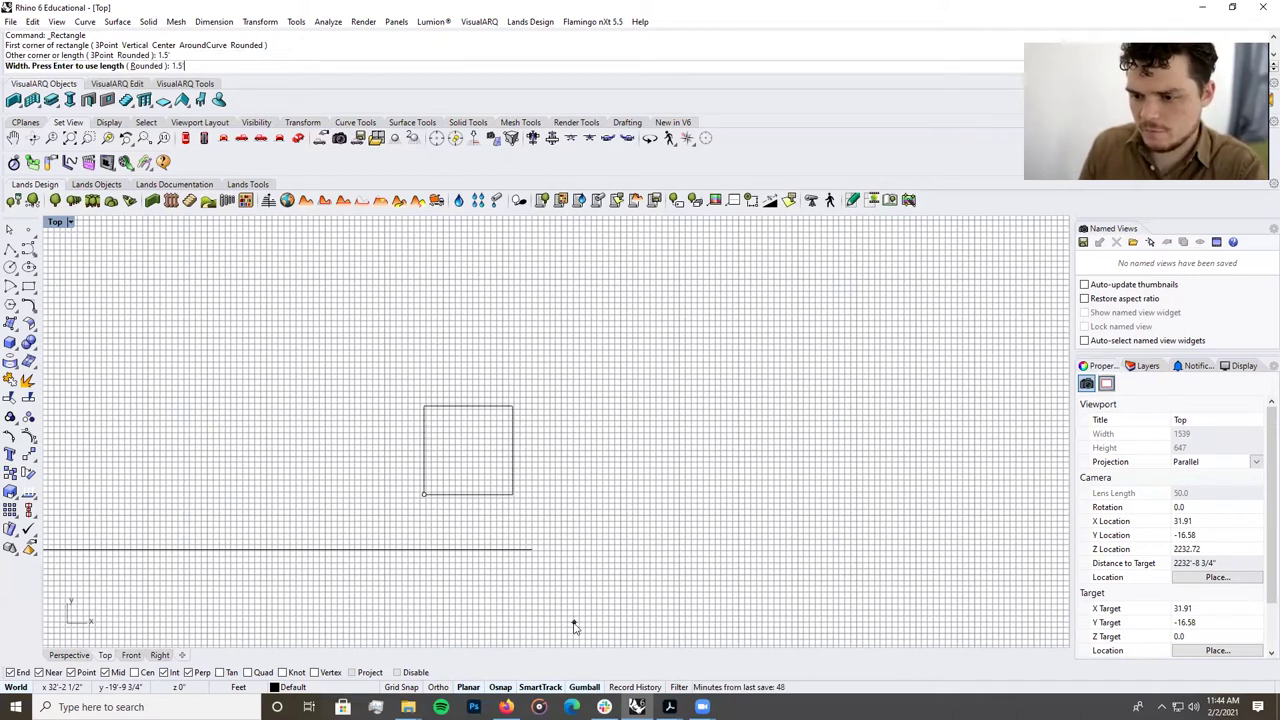
key(Return)
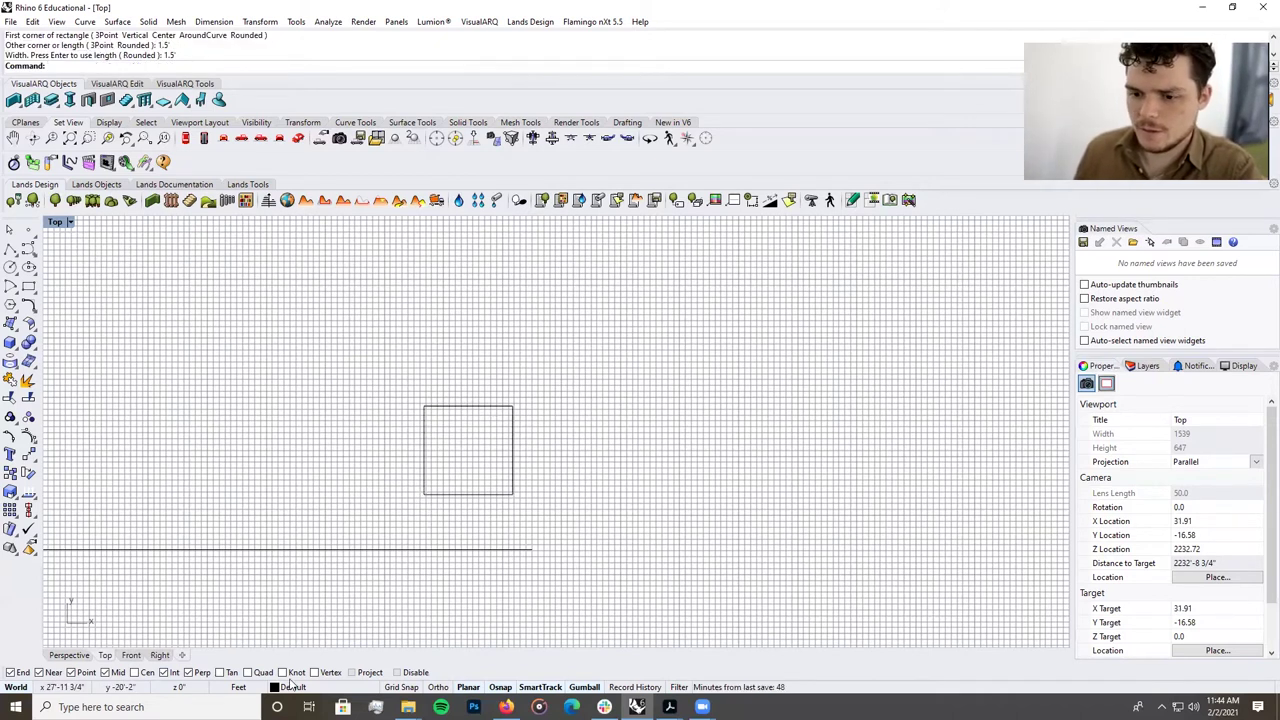
Enable the Center object snap and move the square so its centre sits on the outer end of the lowest line.
click(148, 674)
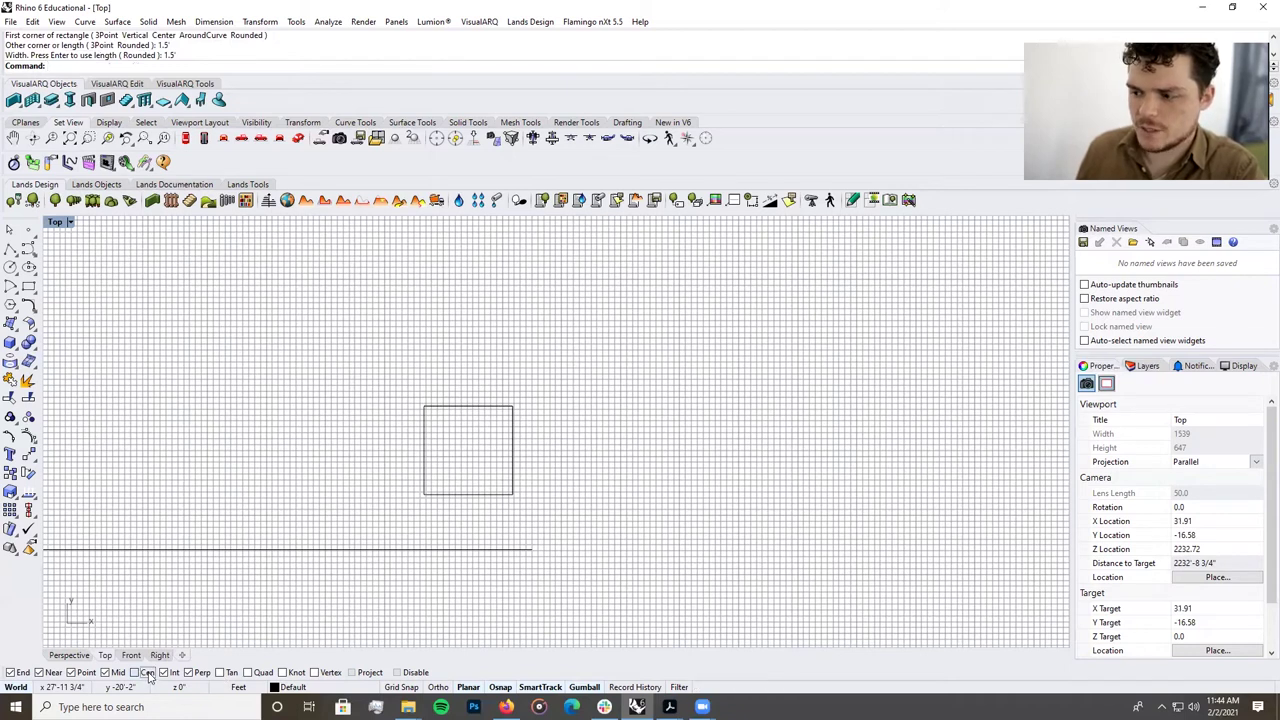
click(512, 458)
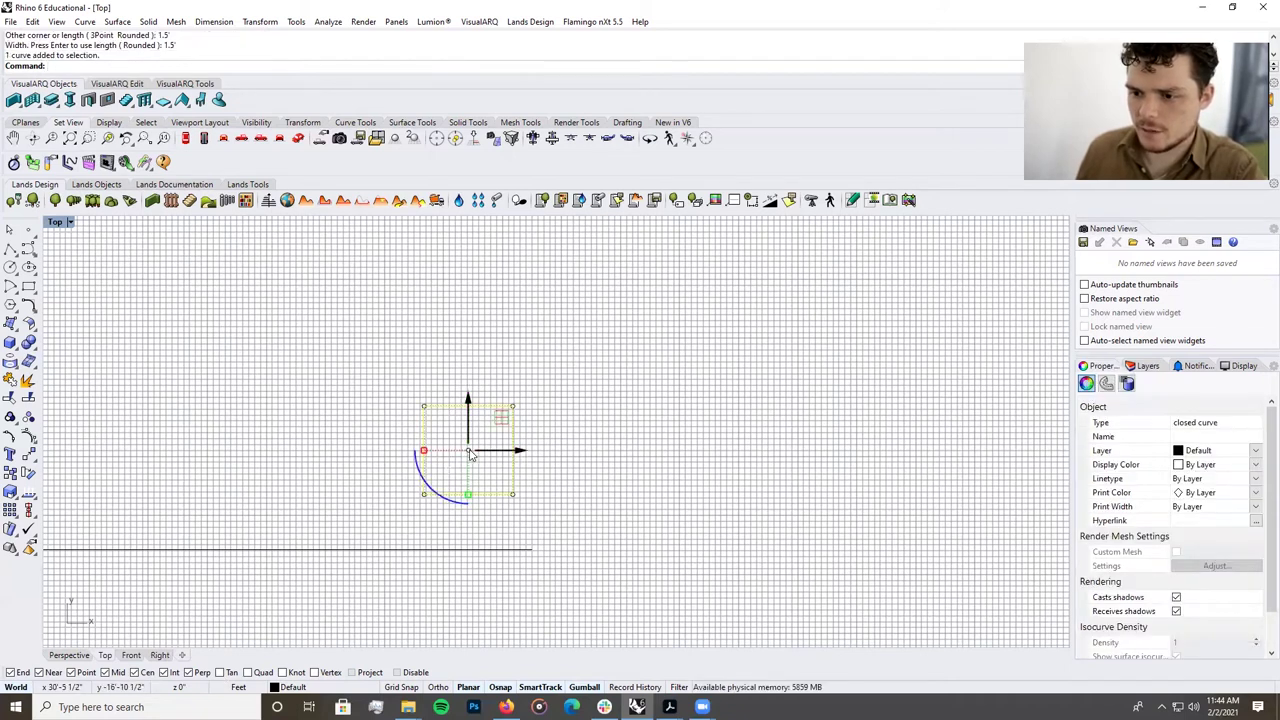
drag(469, 455, 528, 551)
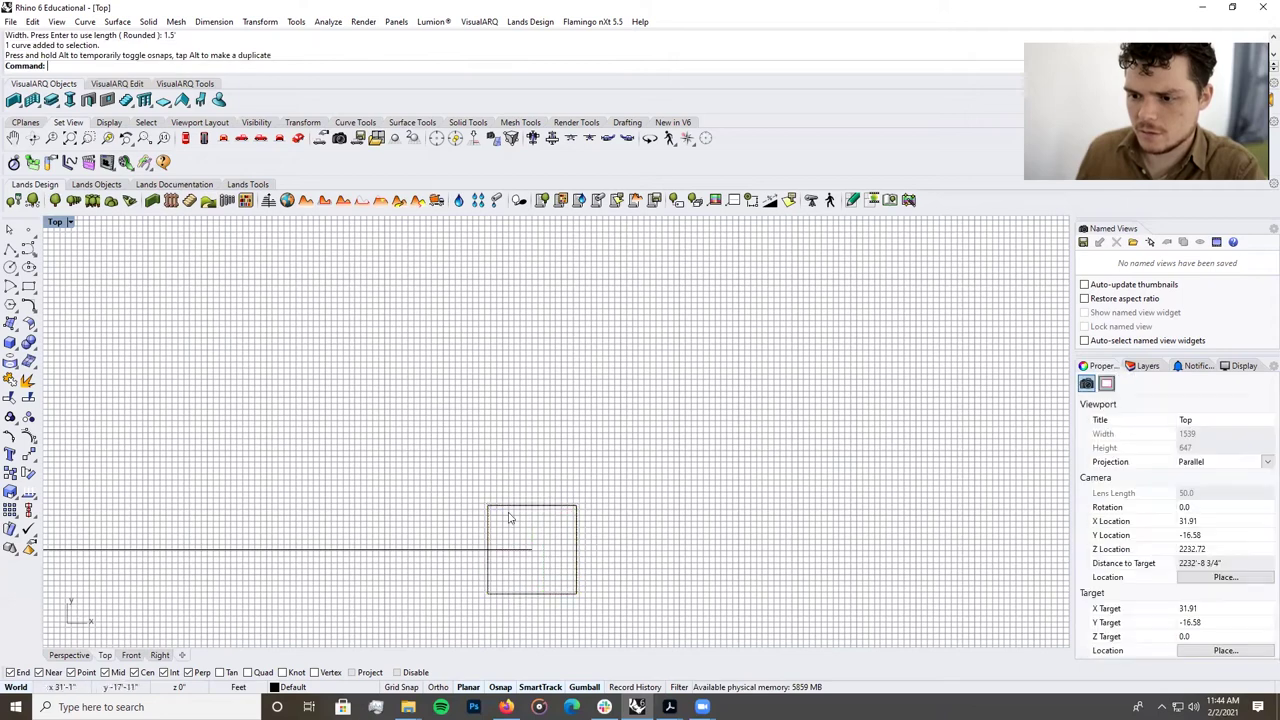
Make a linear array of 8 squares spaced from line end to line end, and delete the copy just beyond the third line.
scroll(515, 533, down, 3)
click(503, 546)
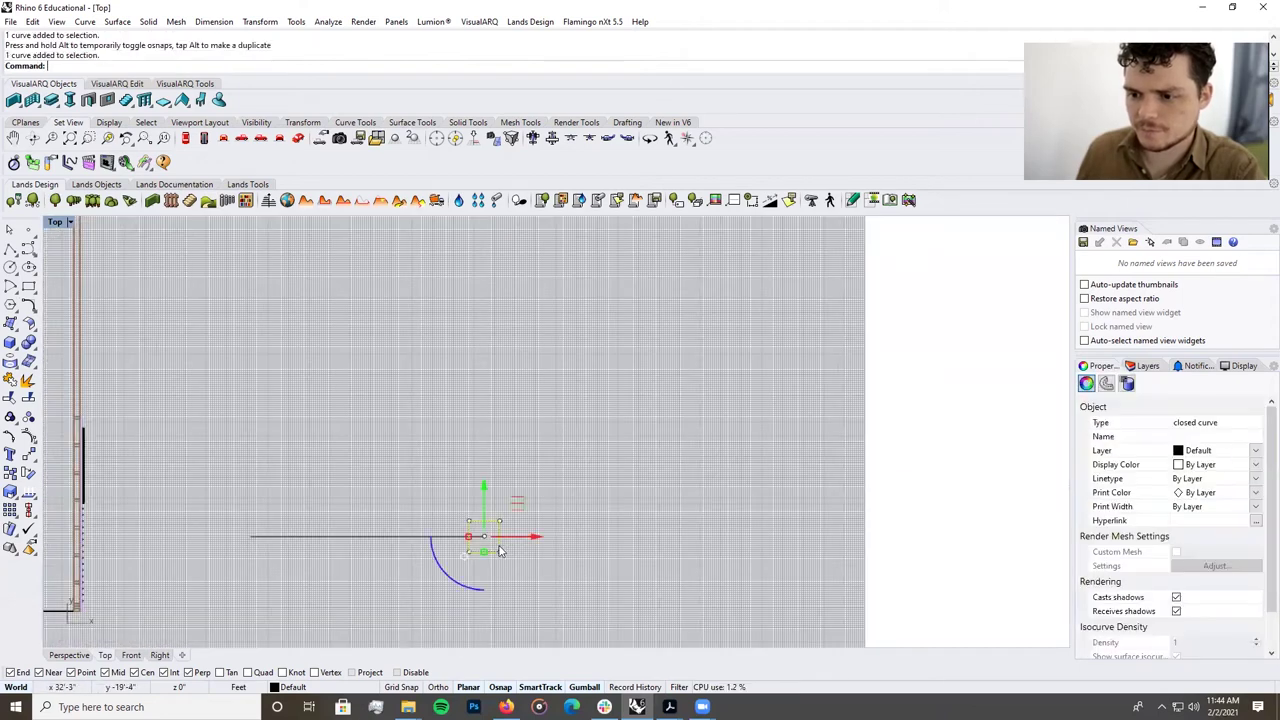
scroll(497, 543, up, 8)
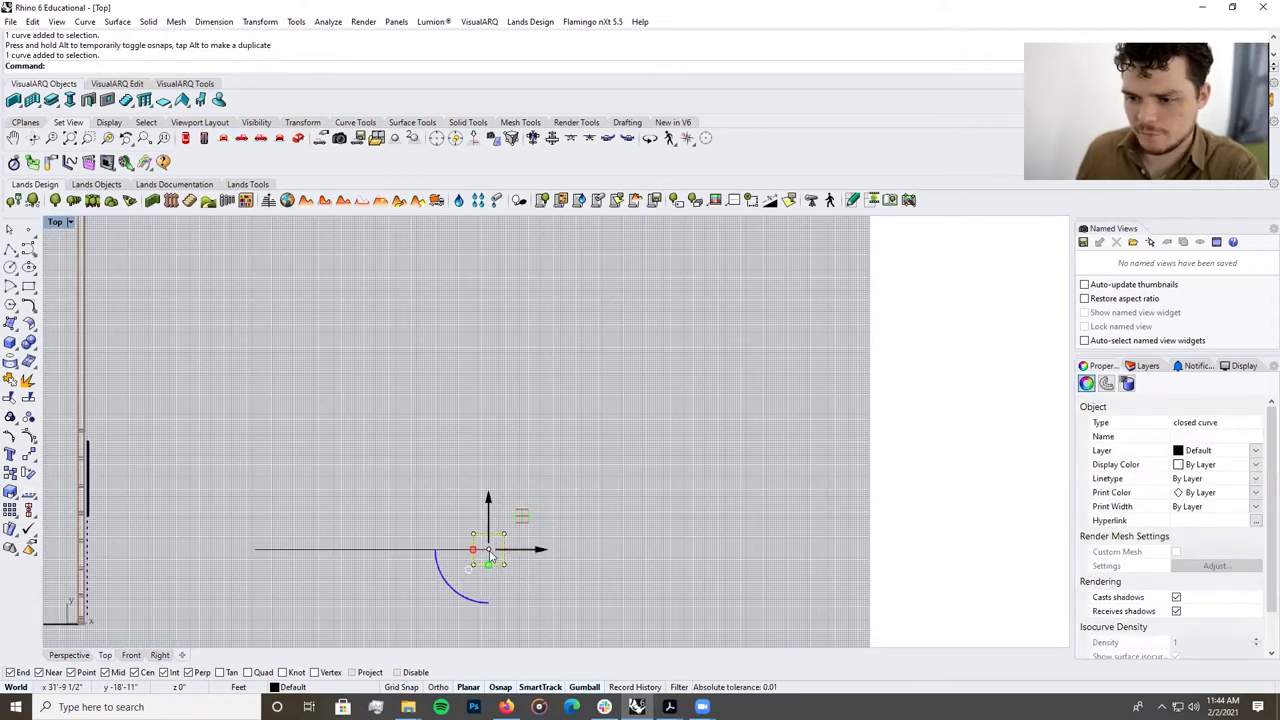
click(630, 562)
click(503, 565)
text(Ar)
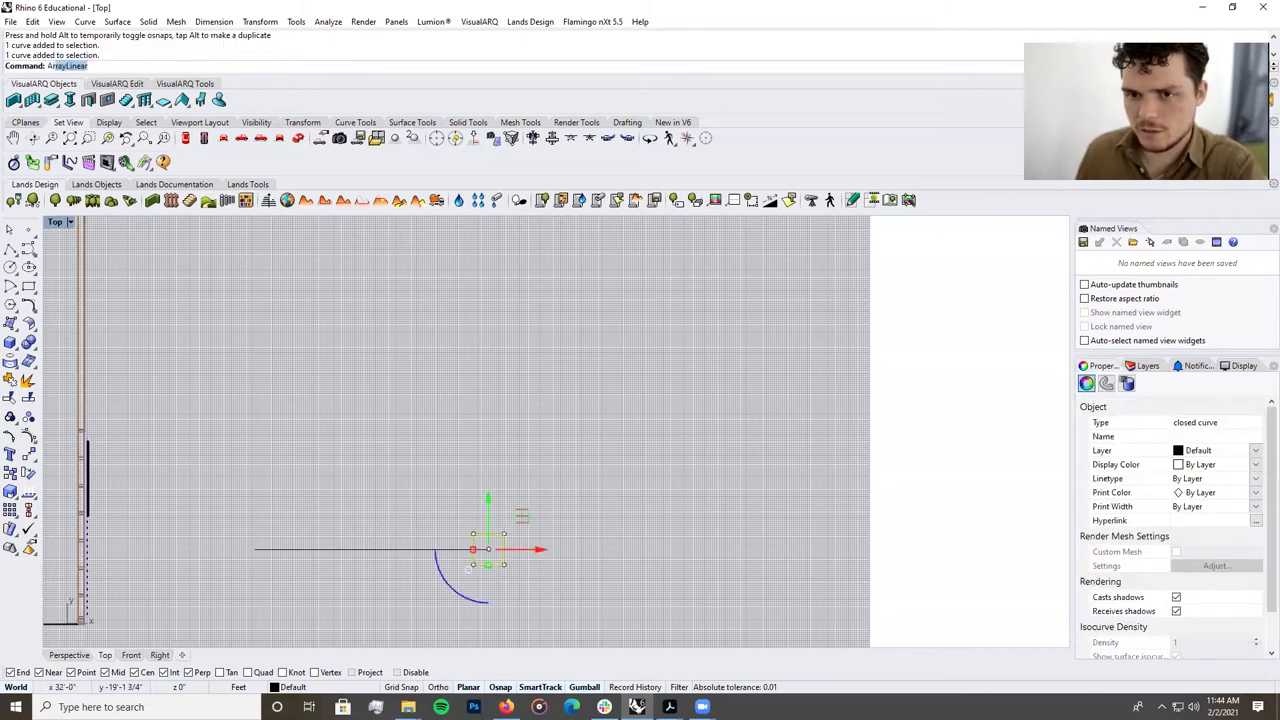
key(Return)
key(Return)
click(489, 550)
scroll(489, 550, down, 4)
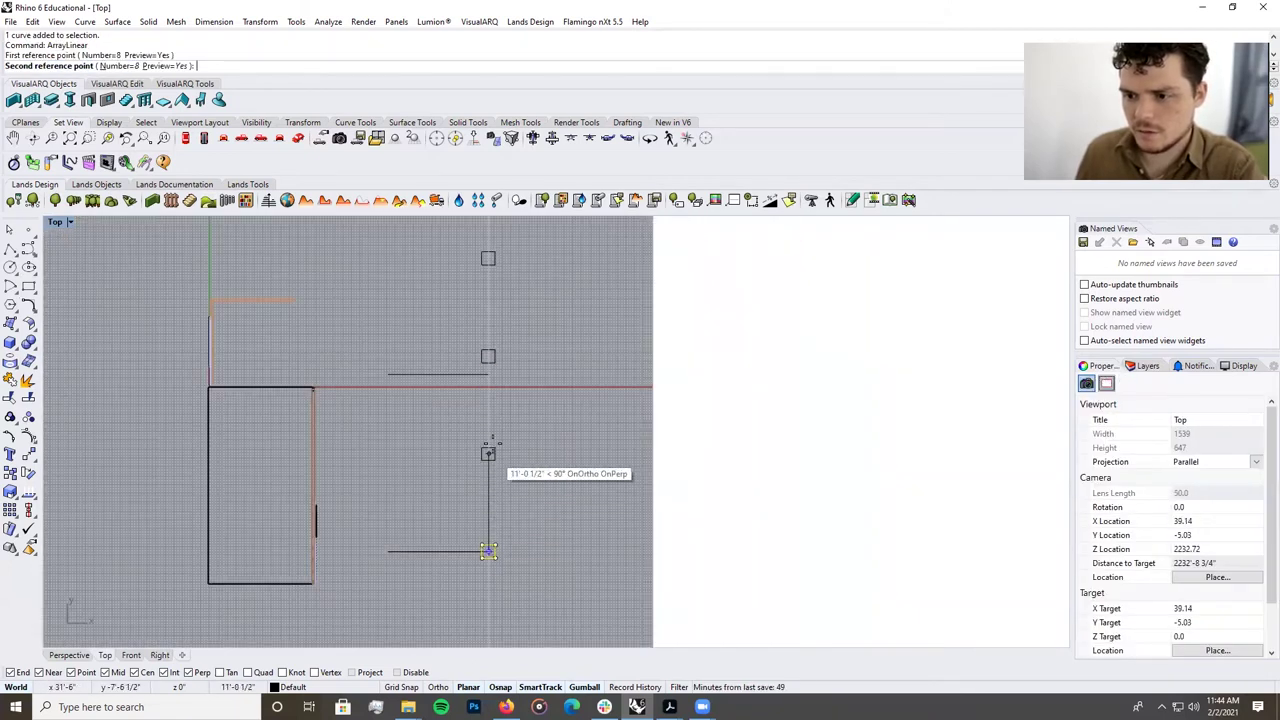
click(489, 376)
scroll(476, 484, down, 4)
click(494, 383)
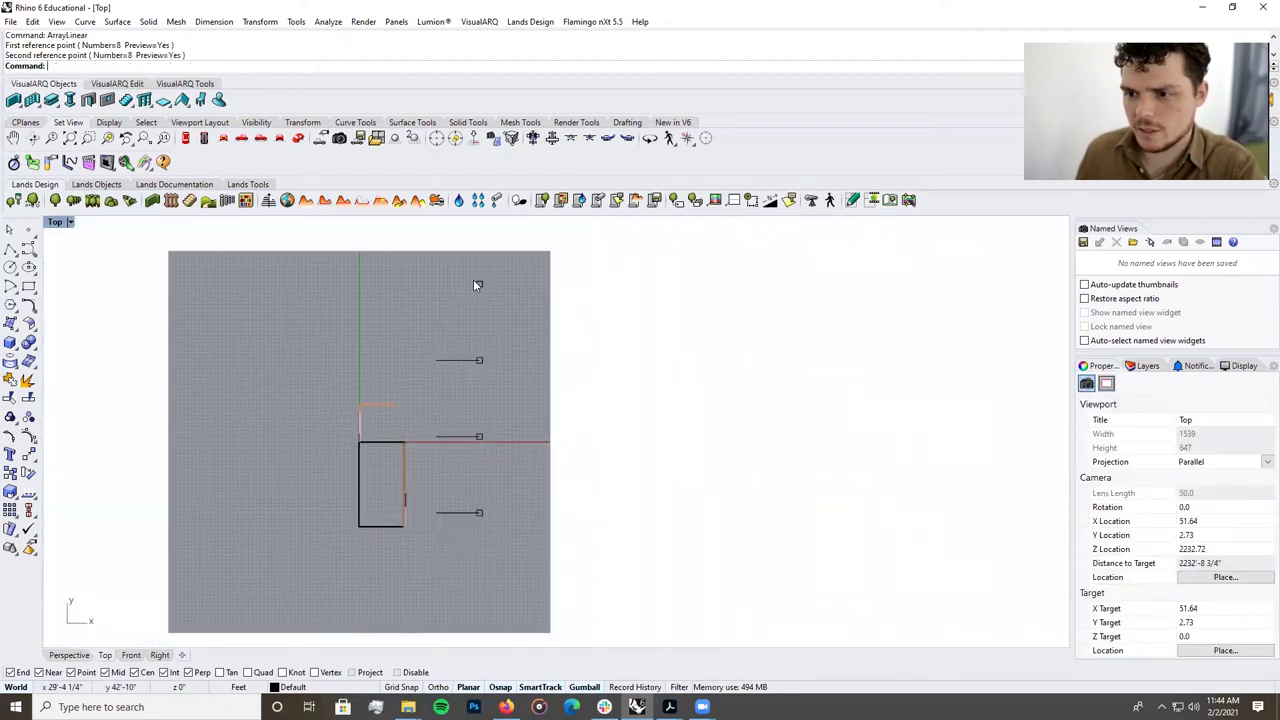
click(476, 285)
key(Delete)
Duplicate the three squares at the outer line ends horizontally toward the line ends nearest the slab.
scroll(492, 533, up, 3)
click(480, 490)
shift+click(481, 352)
scroll(498, 463, down, 8)
shift+click(493, 356)
scroll(440, 483, up, 6)
scroll(485, 467, up, 10)
scroll(586, 526, down, 6)
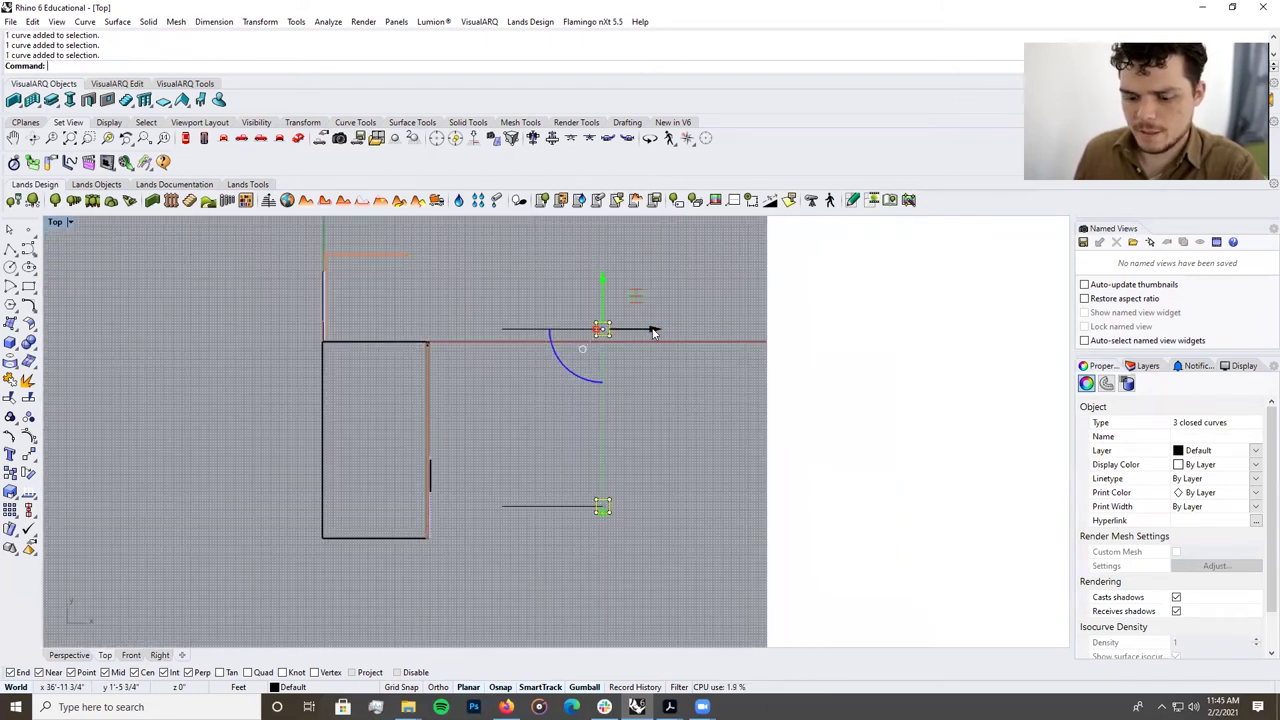
drag(653, 331, 546, 333)
Shift the duplicated squares horizontally so they are centred on the line ends nearest the slab.
scroll(524, 500, up, 2)
scroll(506, 510, down, 4)
scroll(494, 391, up, 10)
drag(485, 321, 500, 320)
click(534, 284)
Extrude the six squares at the line ends 12' upward into solid columns, leaving the lines out of the selection.
scroll(498, 434, down, 10)
right_drag(585, 513, 583, 582)
scroll(508, 413, down, 2)
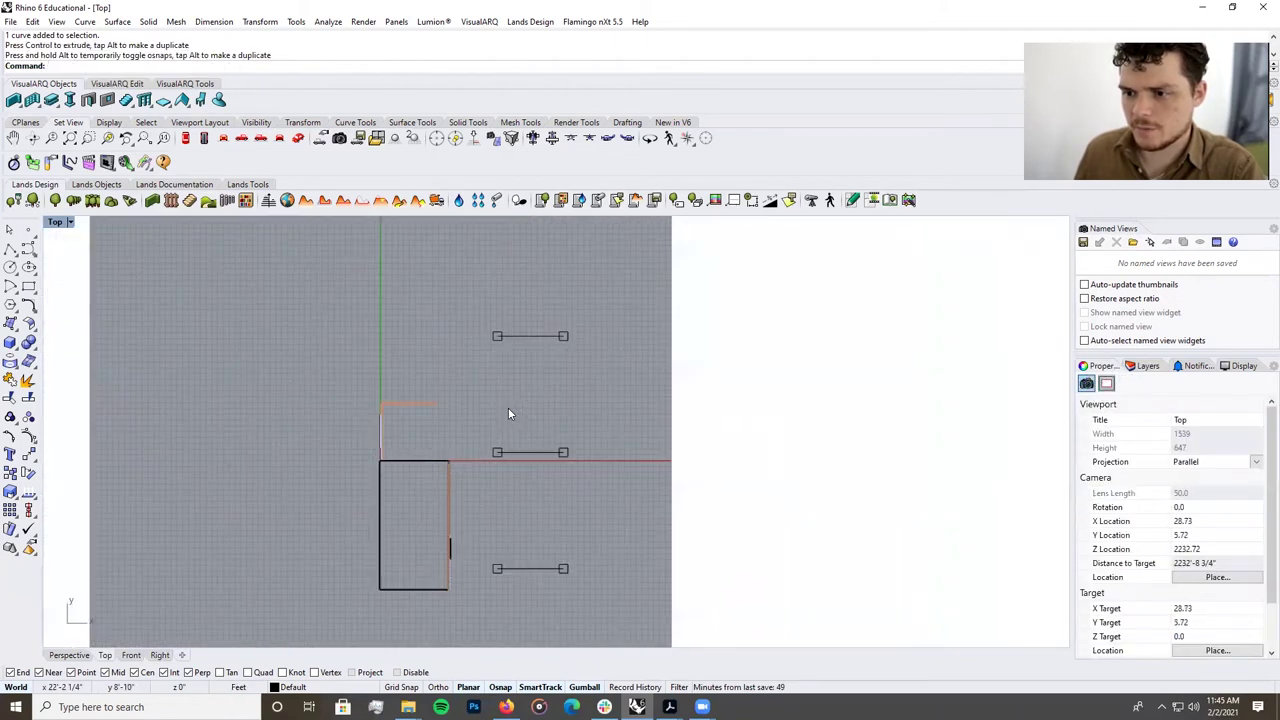
scroll(508, 414, down, 3)
drag(486, 338, 566, 538)
ctrl+drag(519, 385, 513, 327)
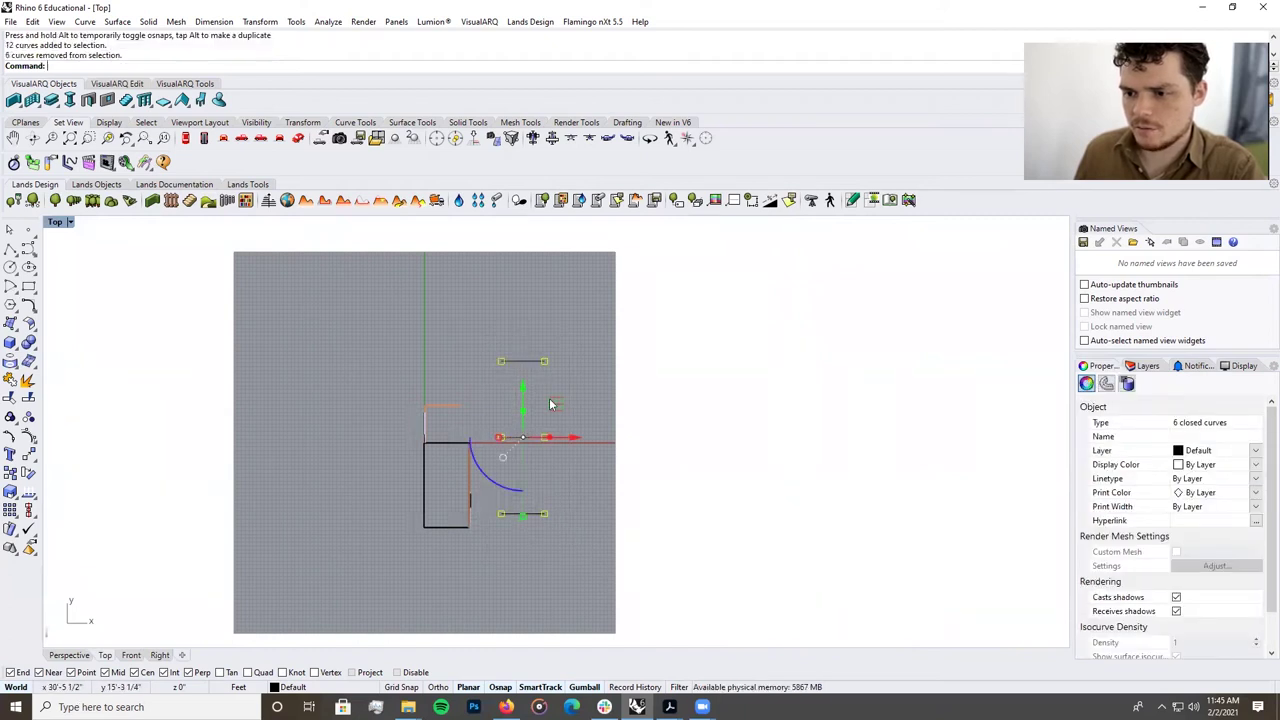
text(ExtrudeCrv)
key(Return)
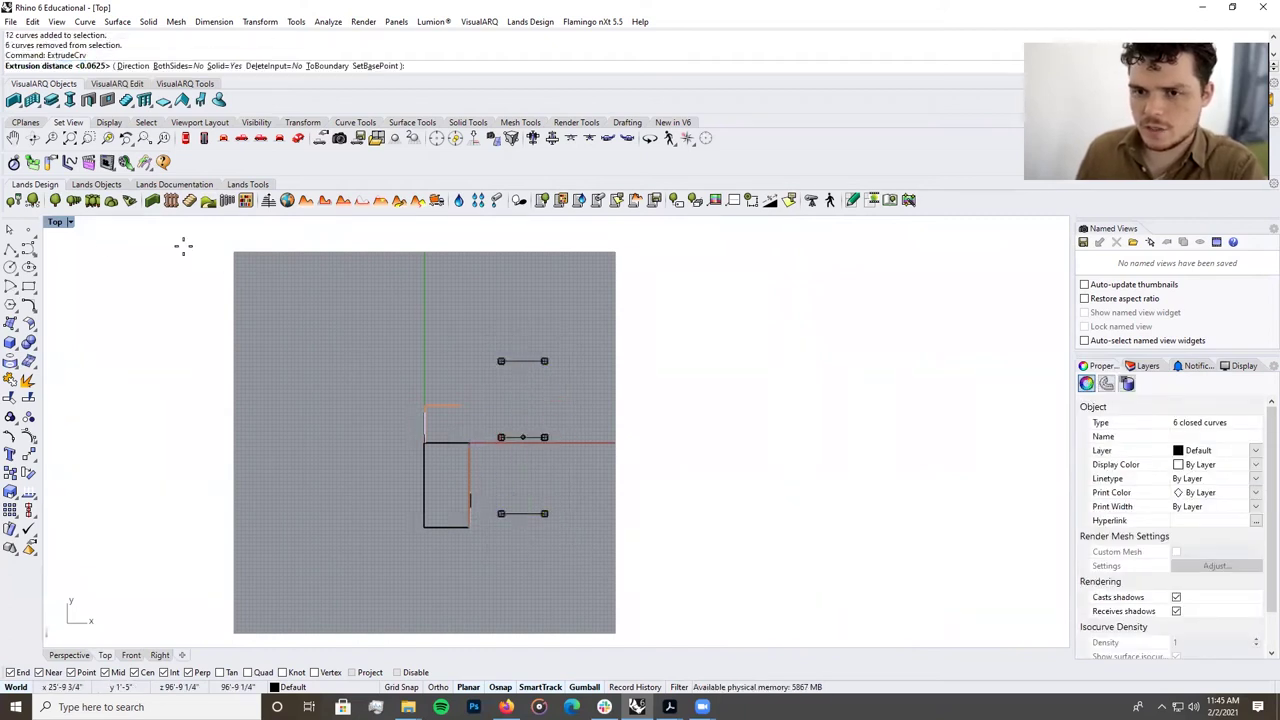
double_click(56, 221)
scroll(485, 608, down, 5)
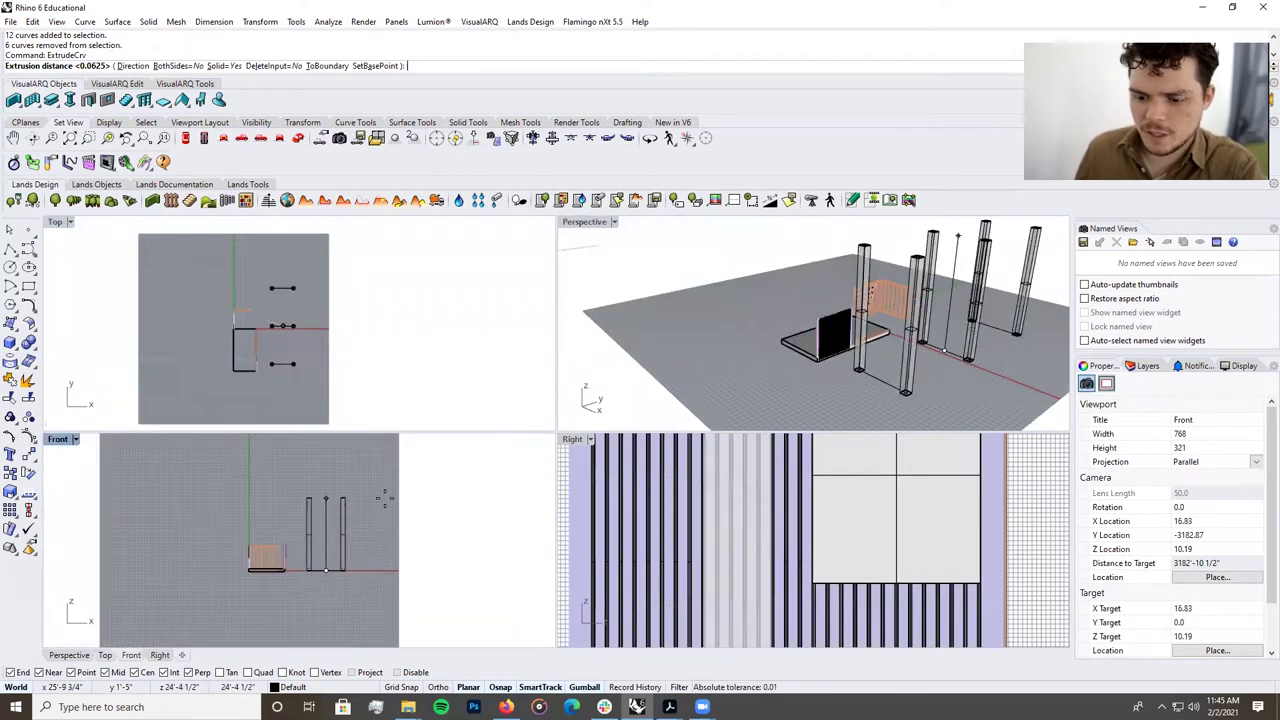
text(12')
key(Return)
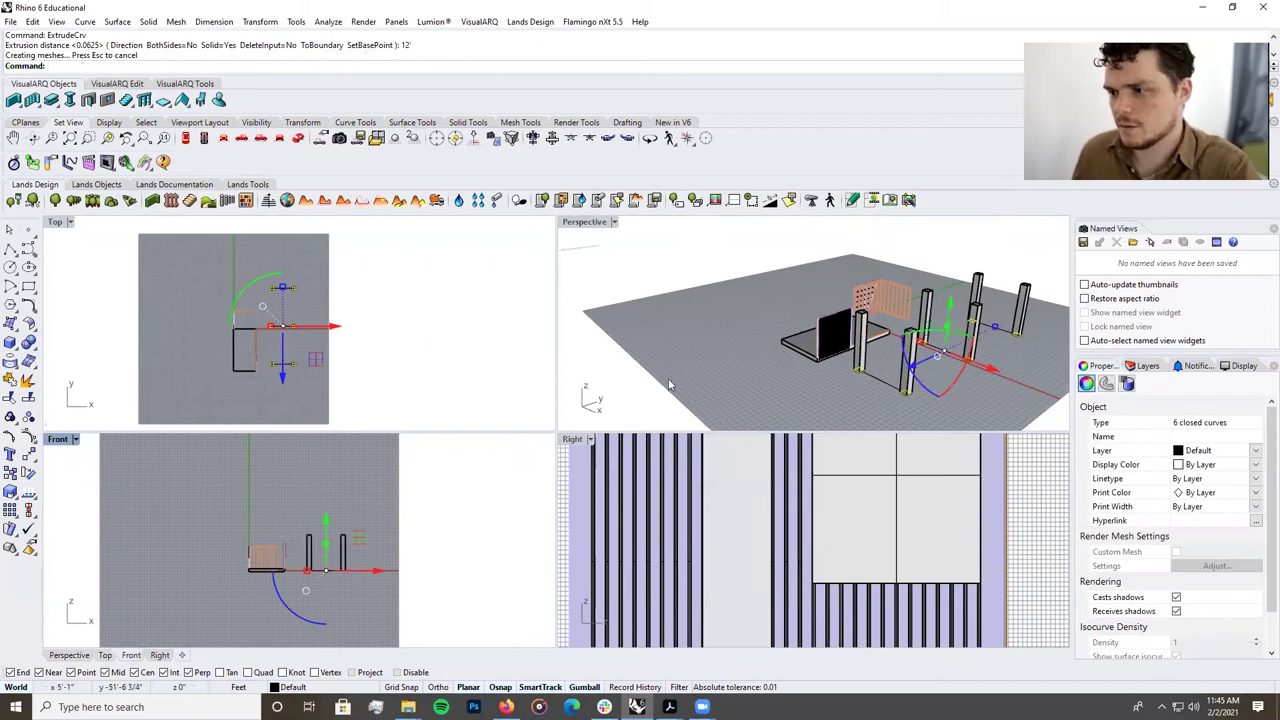
Examine the six columns beside the floor slab from several angles in a maximized Perspective view.
double_click(572, 223)
scroll(523, 478, down, 6)
right_drag(523, 478, 701, 486)
scroll(700, 486, up, 6)
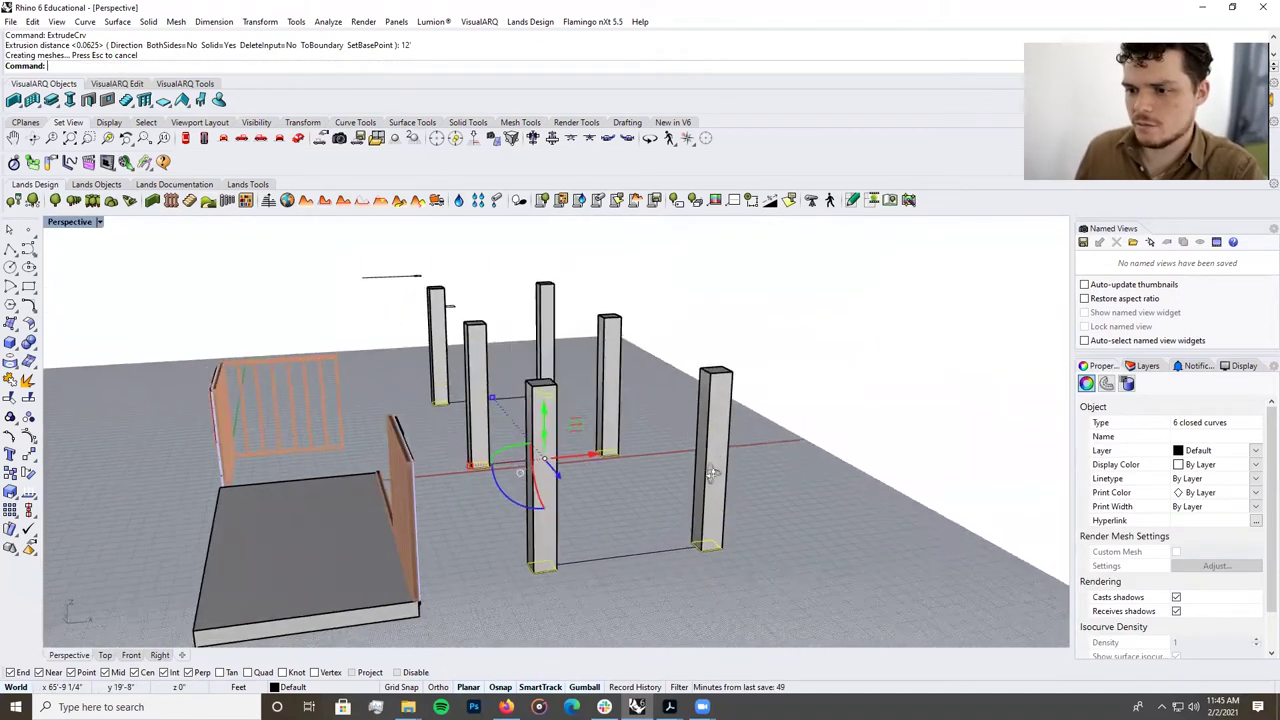
scroll(723, 513, down, 5)
right_drag(743, 506, 645, 553)
click(626, 520)
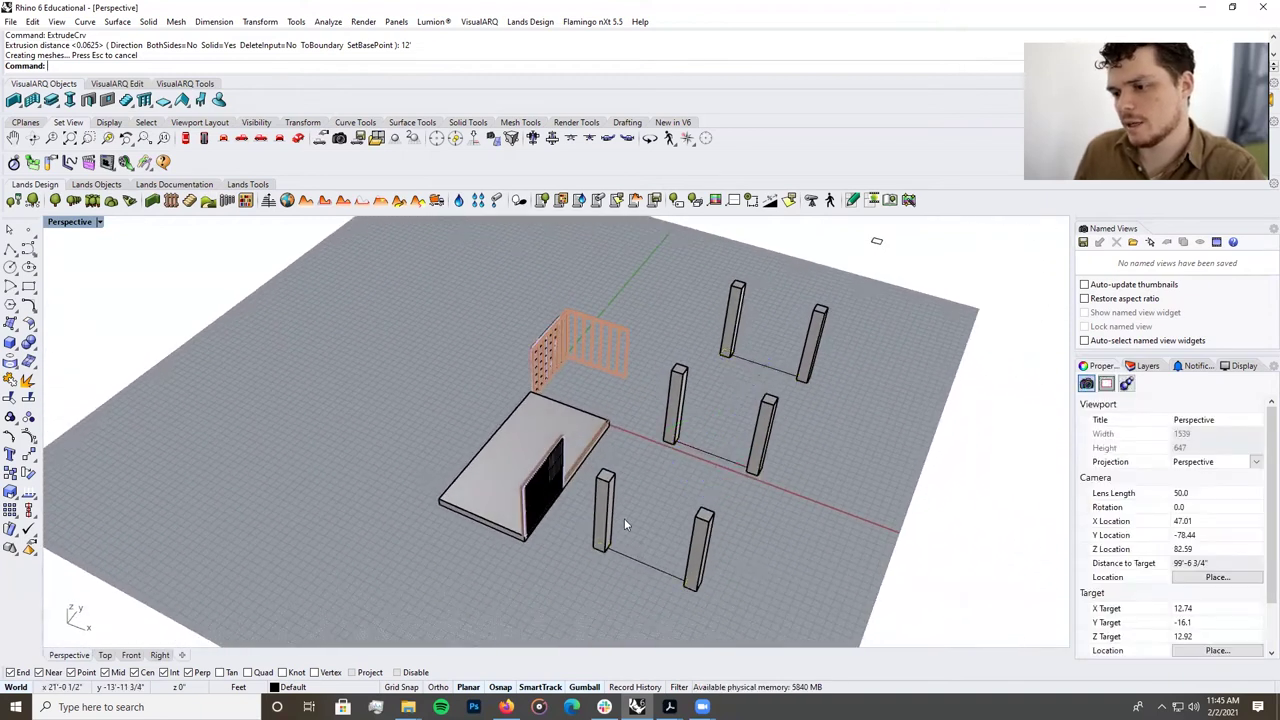
scroll(620, 518, down, 5)
scroll(620, 518, down, 3)
scroll(648, 555, up, 5)
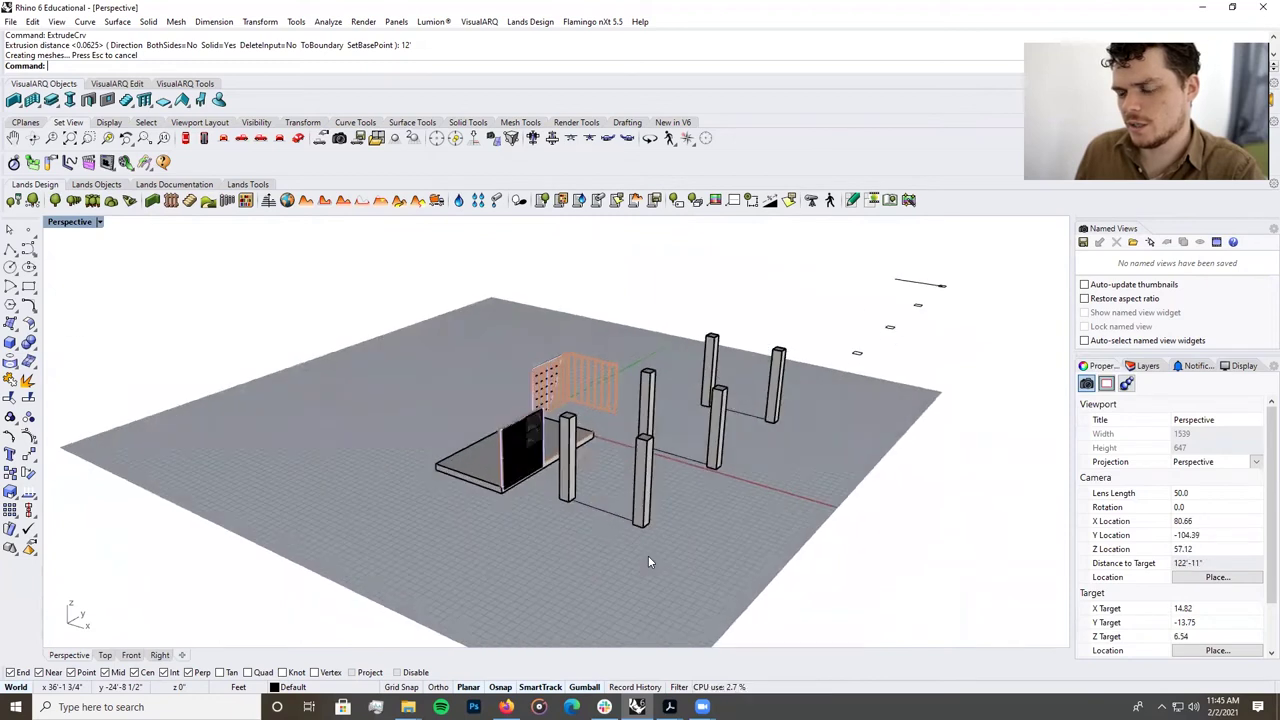
Delete one of the overlapping lines between the bases of the front pair of columns.
click(617, 520)
click(609, 526)
key(Delete)
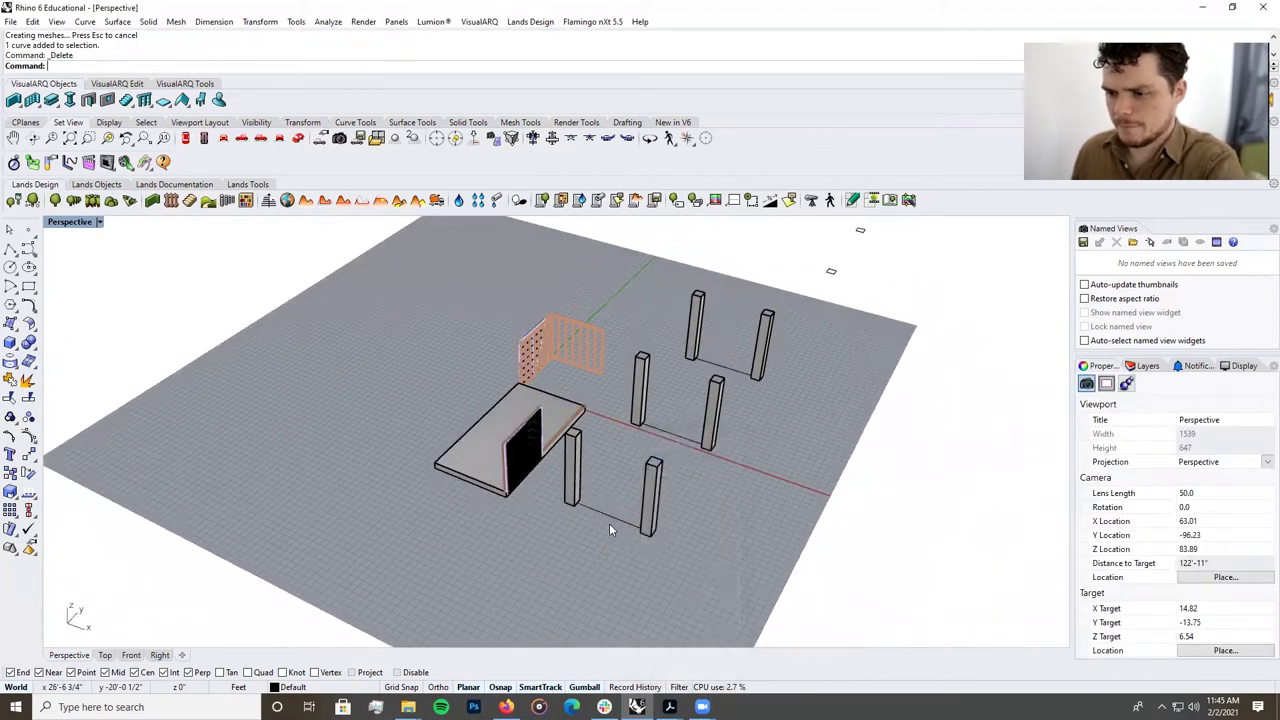
scroll(650, 482, down, 4)
scroll(669, 497, up, 4)
scroll(669, 496, up, 3)
Try to scale all six columns in one direction from the base corner of the front outer column.
click(612, 465)
scroll(569, 530, down, 3)
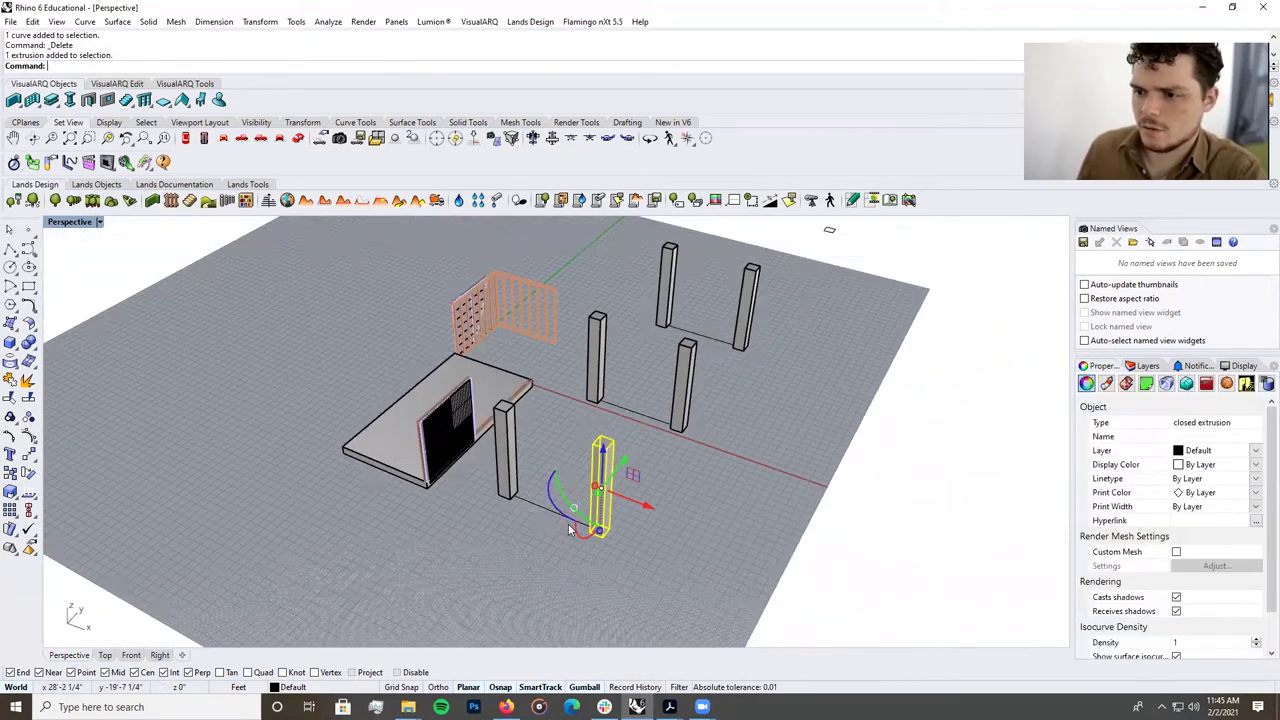
shift+click(688, 398)
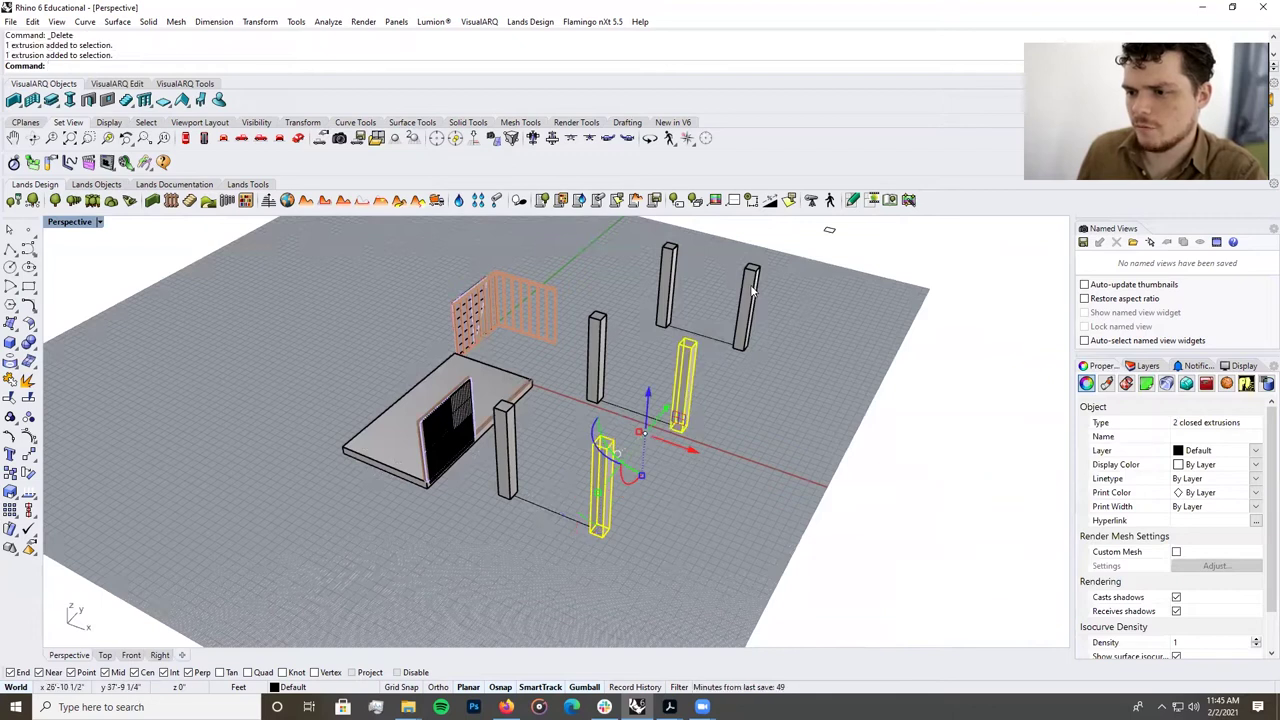
shift+click(748, 310)
shift+click(668, 290)
shift+click(583, 338)
shift+click(507, 438)
text(Scale1D)
key(Return)
scroll(676, 547, up, 5)
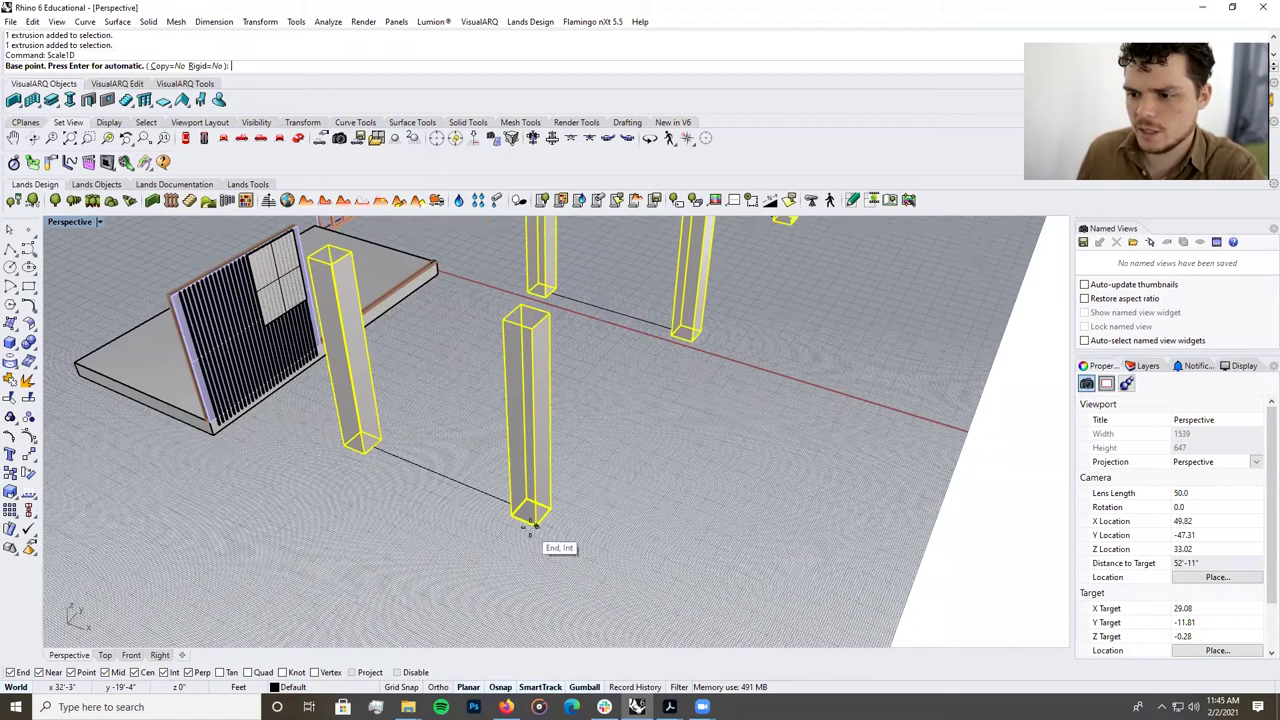
click(543, 520)
click(548, 512)
scroll(548, 512, down, 3)
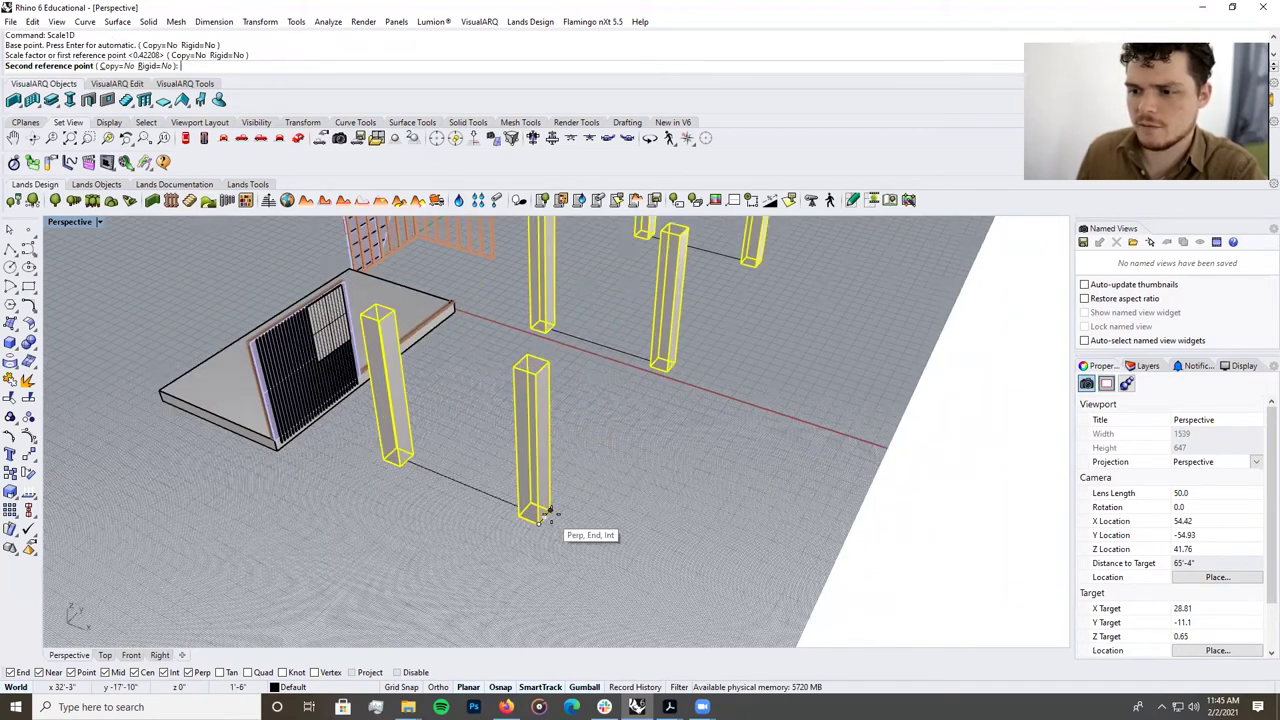
click(550, 517)
click(518, 572)
scroll(530, 550, down, 5)
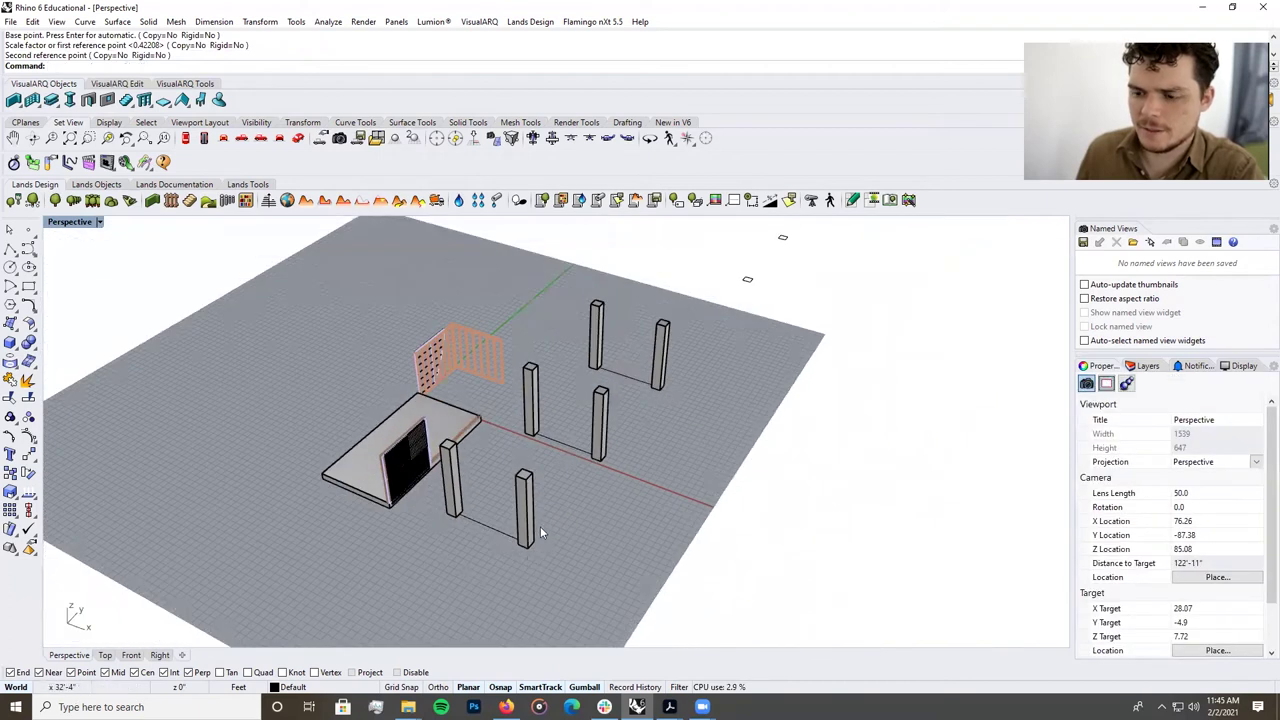
scroll(540, 526, up, 5)
click(495, 515)
shift+click(361, 420)
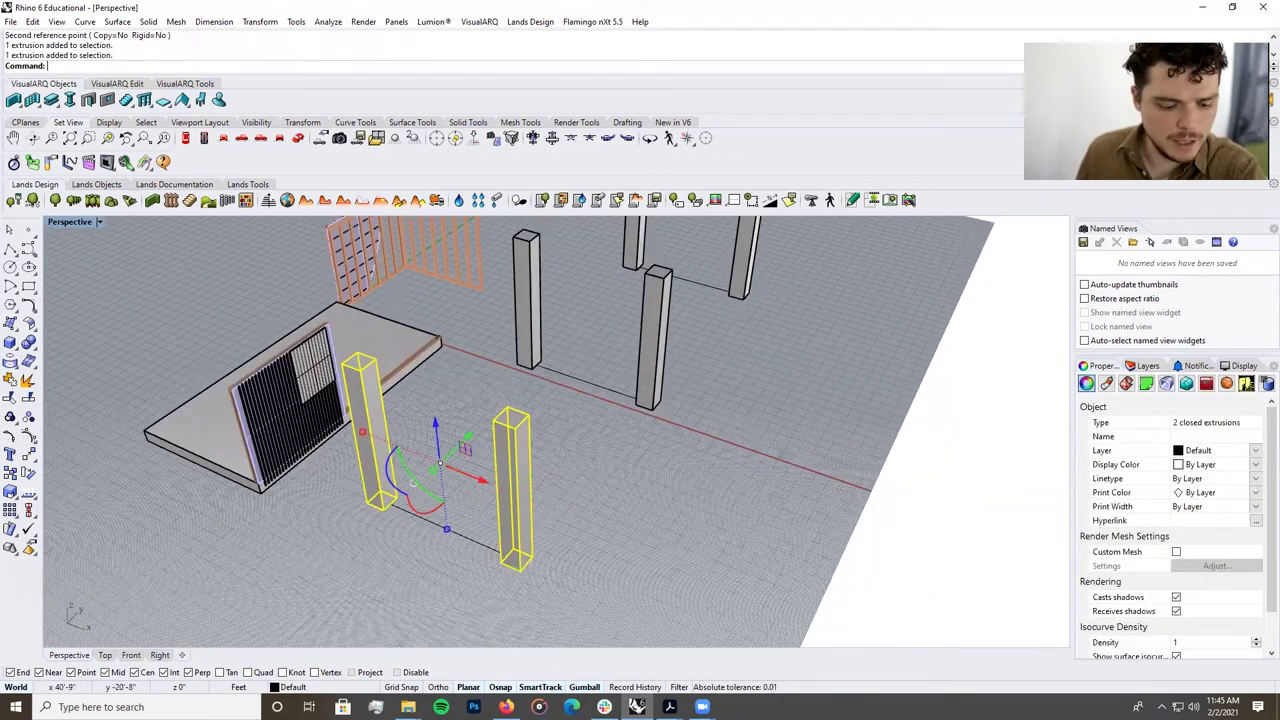
shift+click(527, 300)
scroll(540, 330, down, 3)
shift+click(643, 452)
shift+click(634, 380)
shift+click(689, 395)
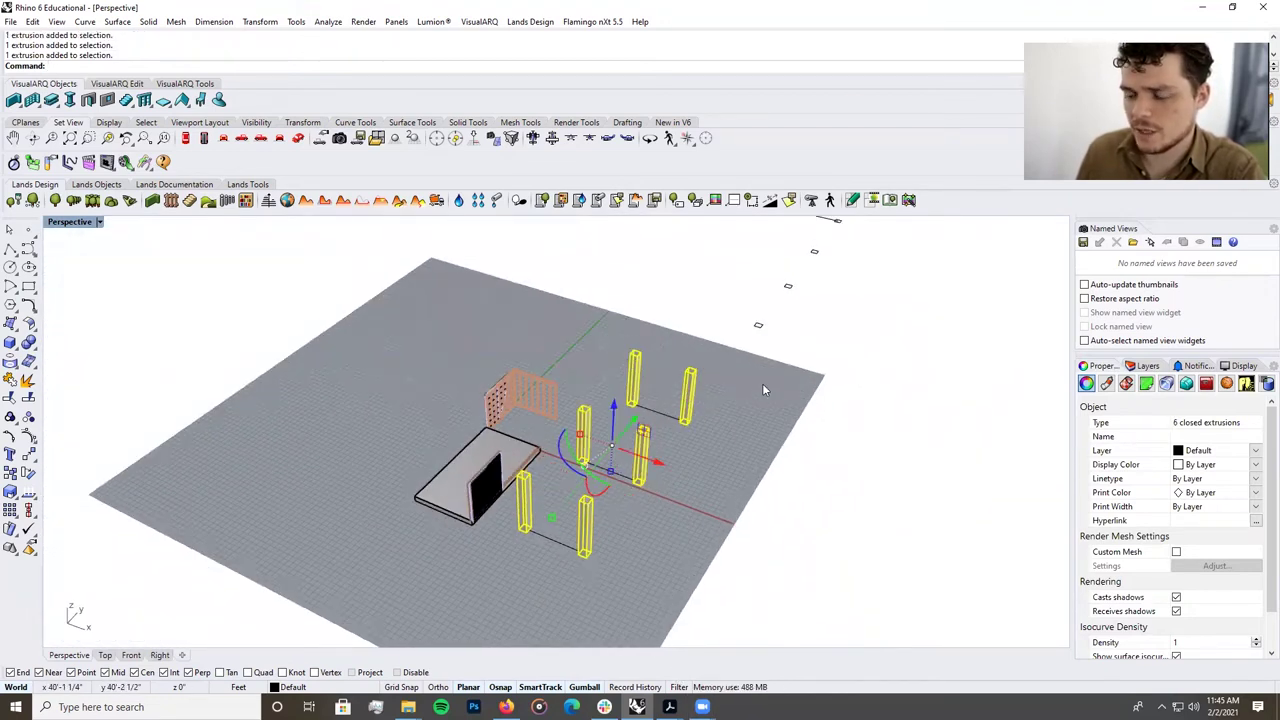
click(702, 561)
Scale the front outer column in one direction from its base corner, across its guide line, to a thickness of 6".
scroll(582, 528, up, 3)
click(582, 528)
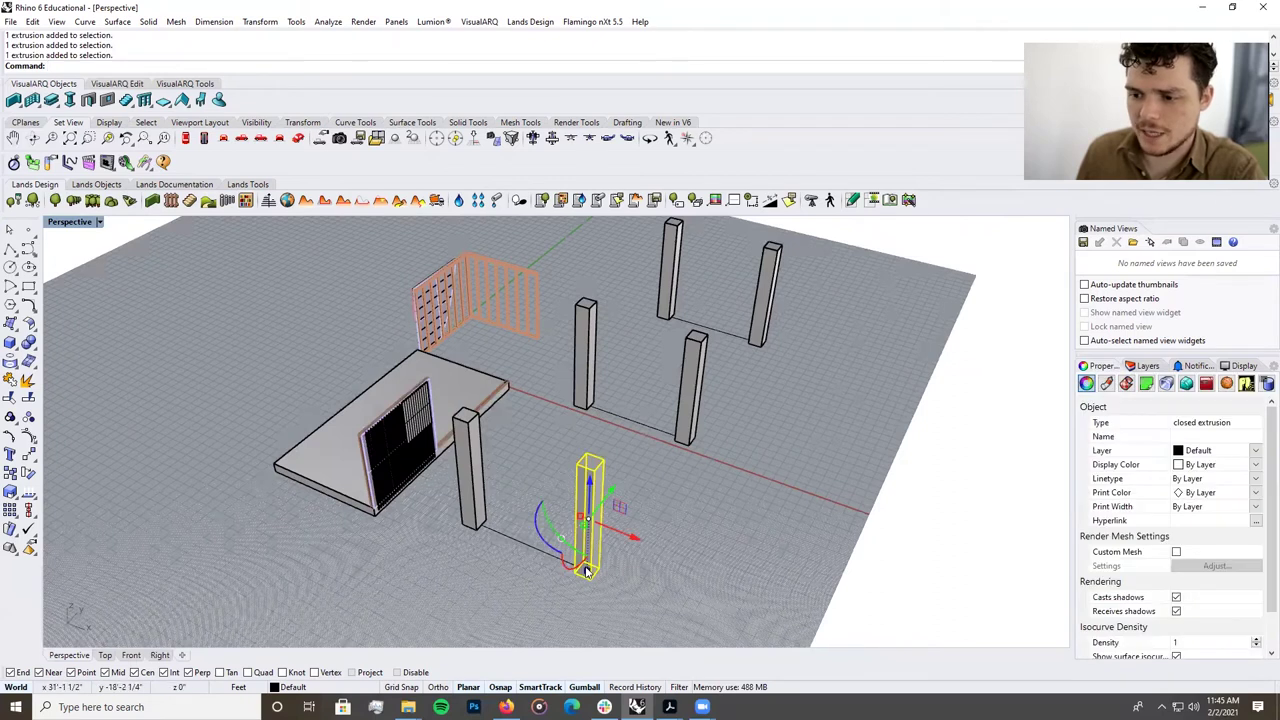
scroll(587, 570, up, 3)
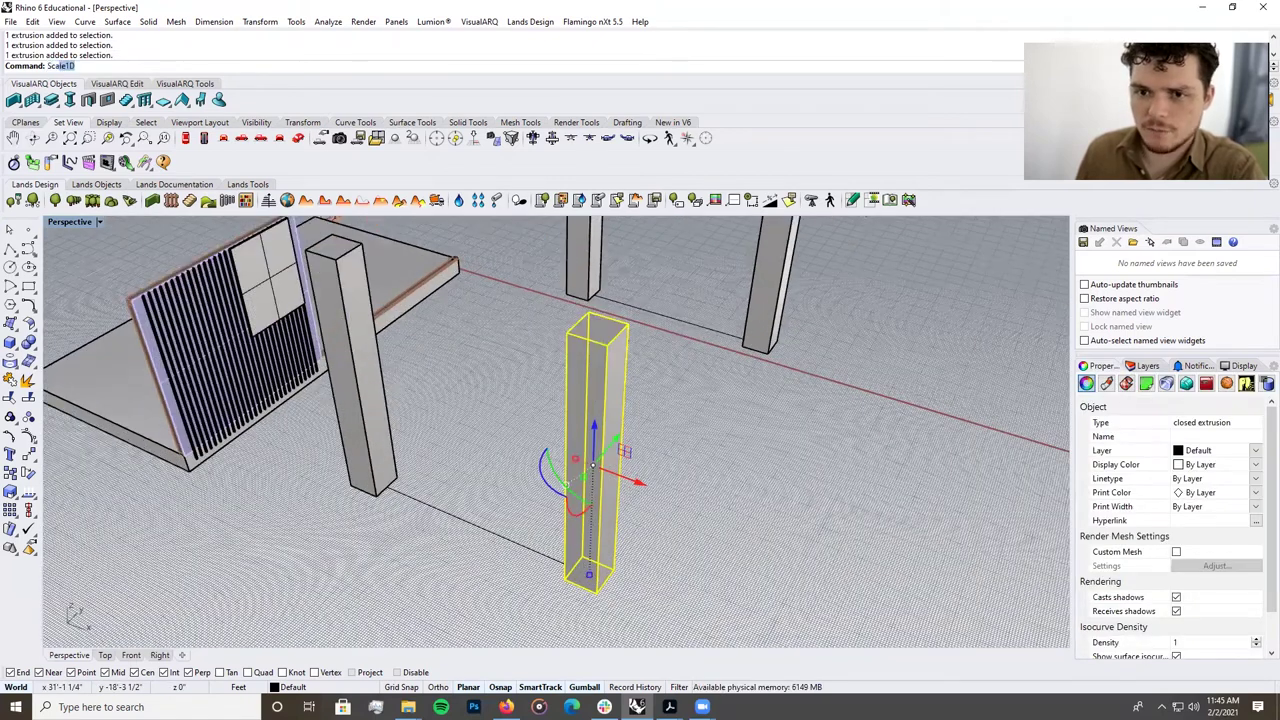
key(Return)
click(595, 589)
click(613, 568)
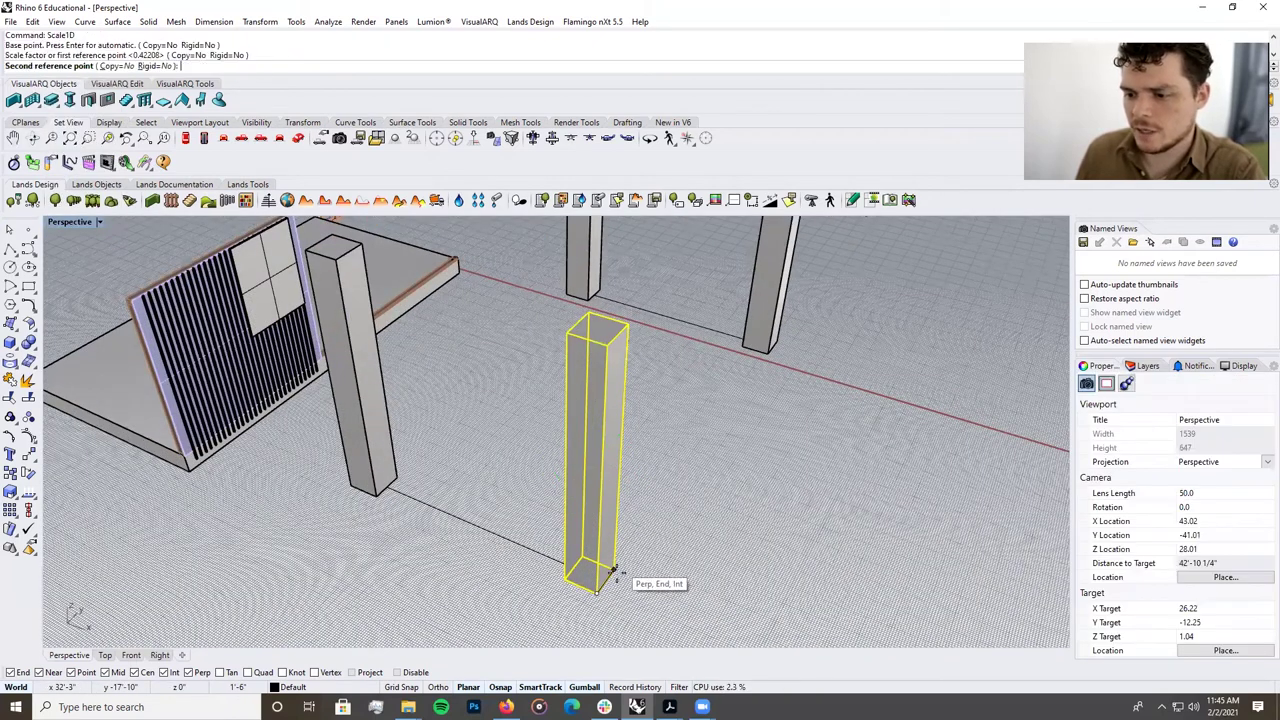
right_drag(611, 606, 395, 495)
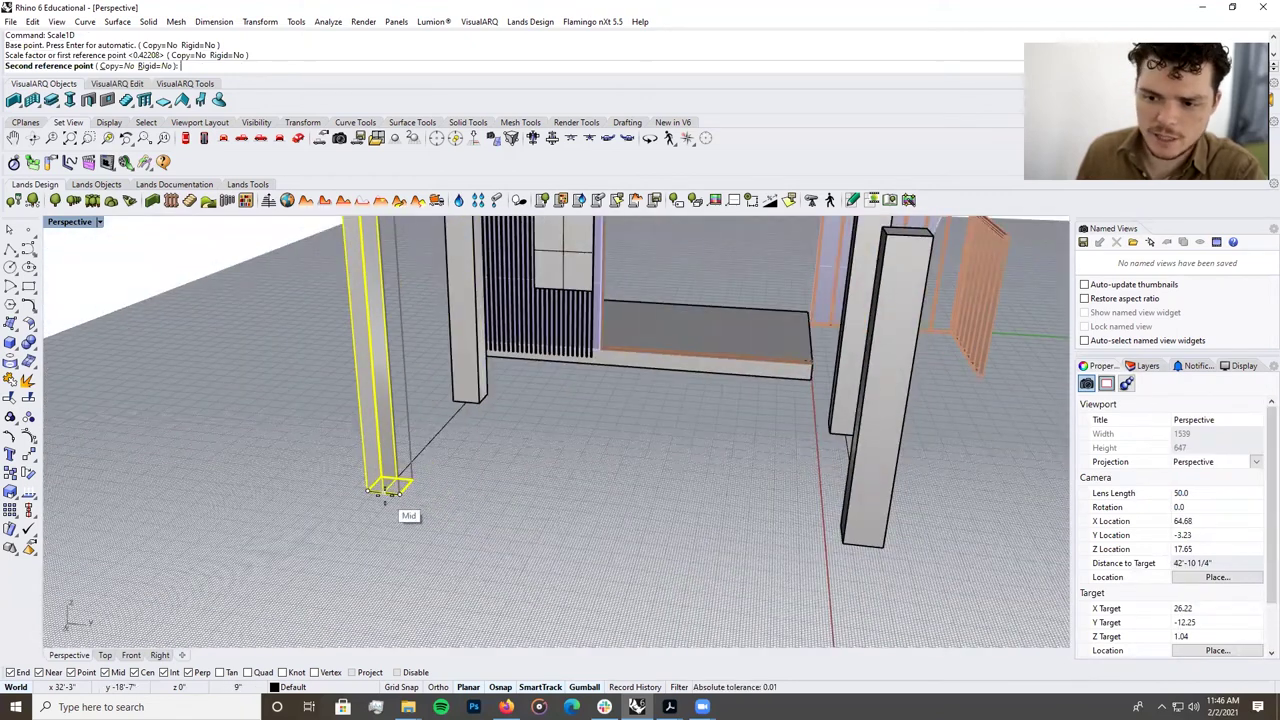
scroll(385, 499, up, 5)
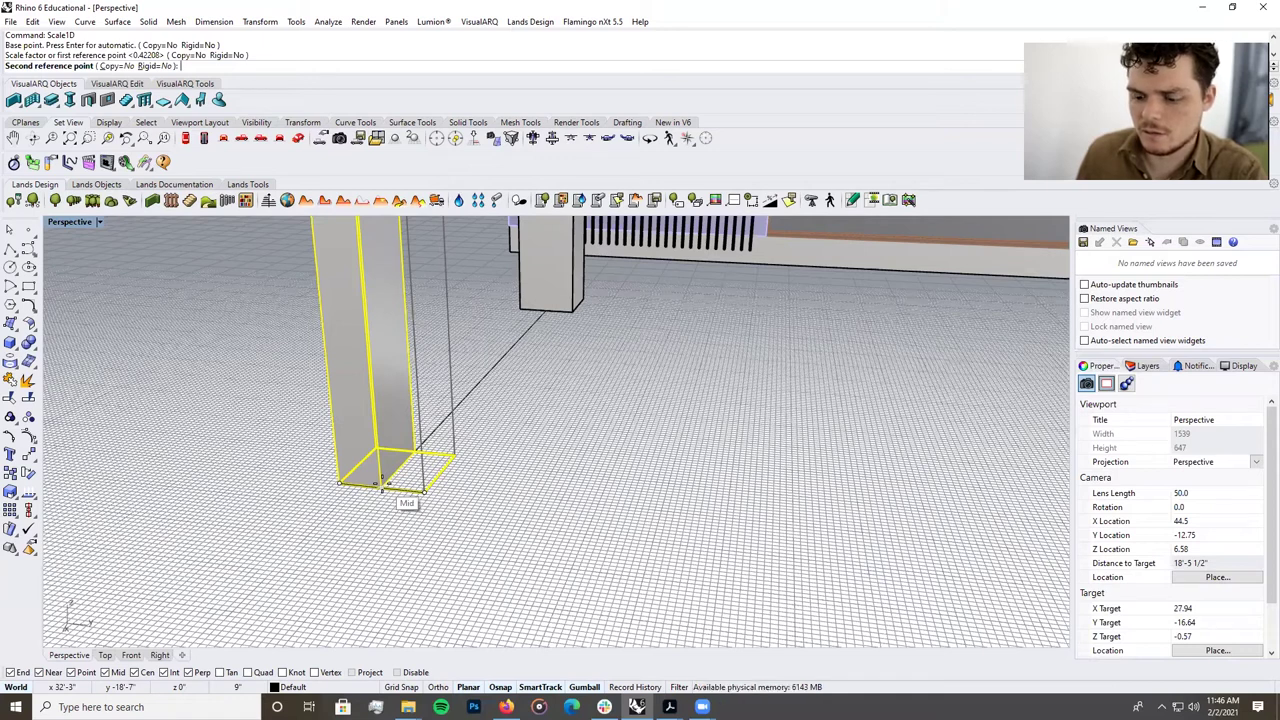
text(6)
click(388, 505)
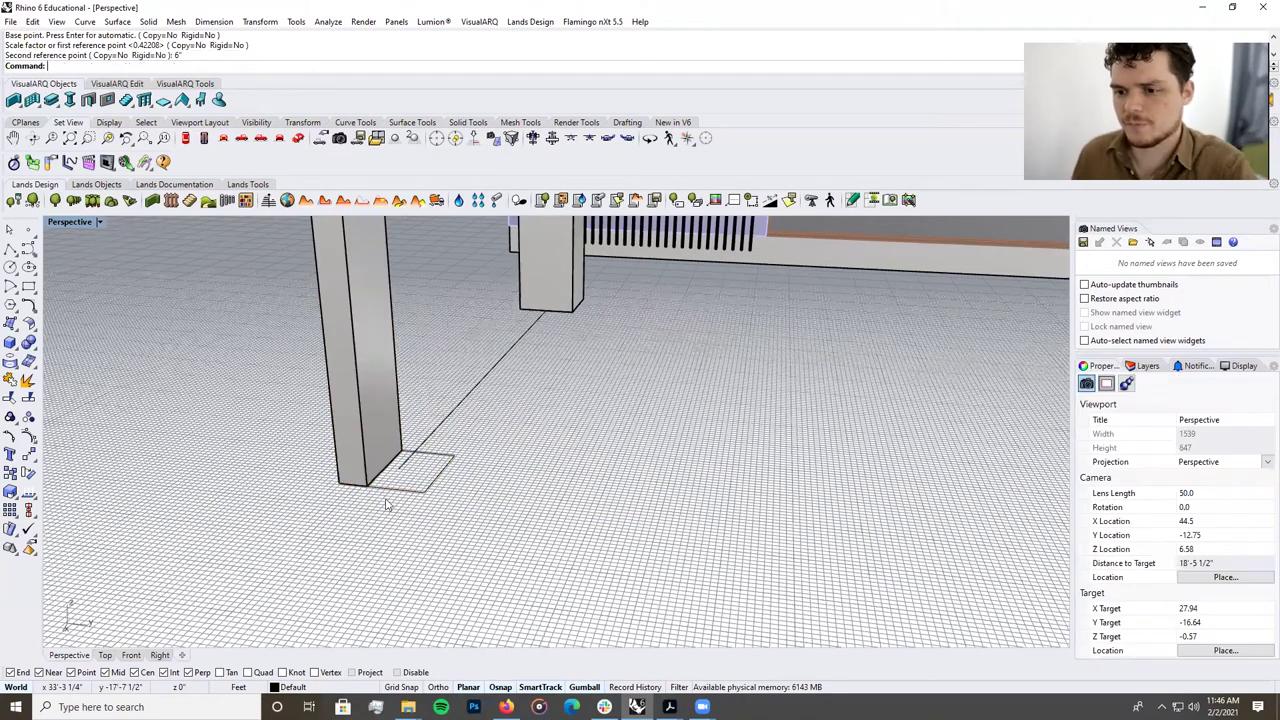
Measure the scaled edge at the base of the front outer column.
key(Return)
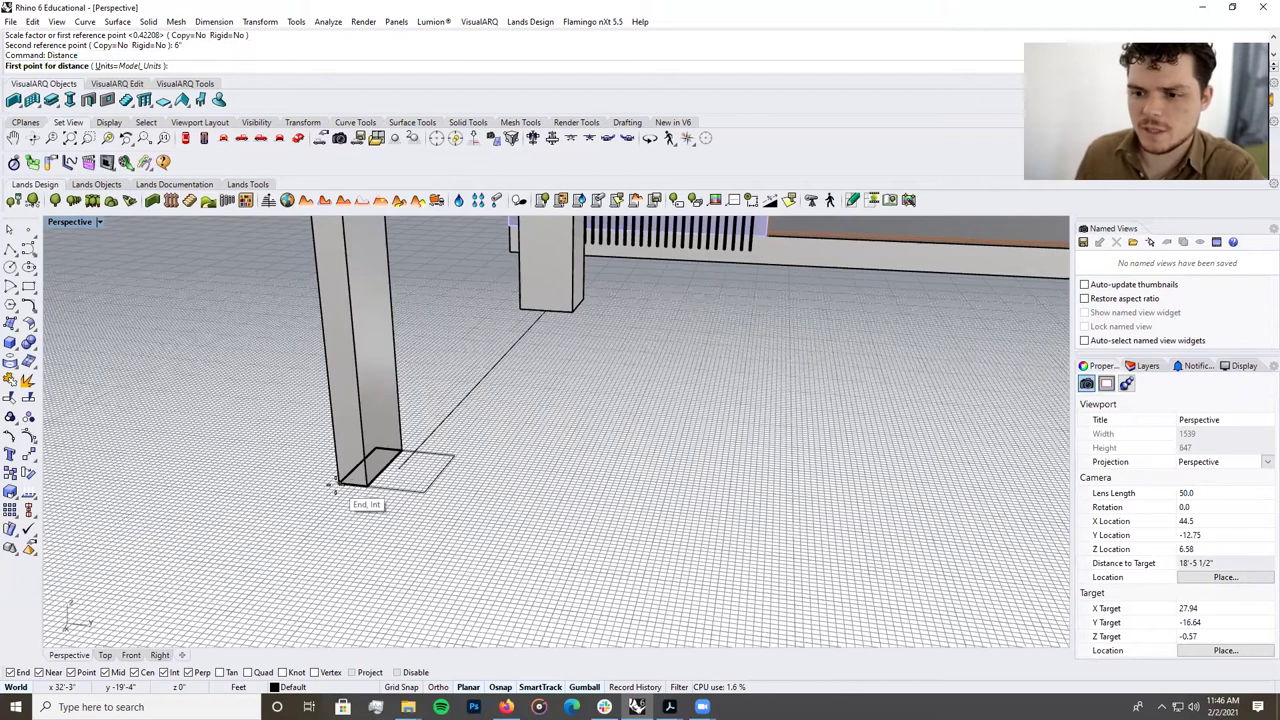
click(339, 485)
click(367, 487)
scroll(355, 522, up, 2)
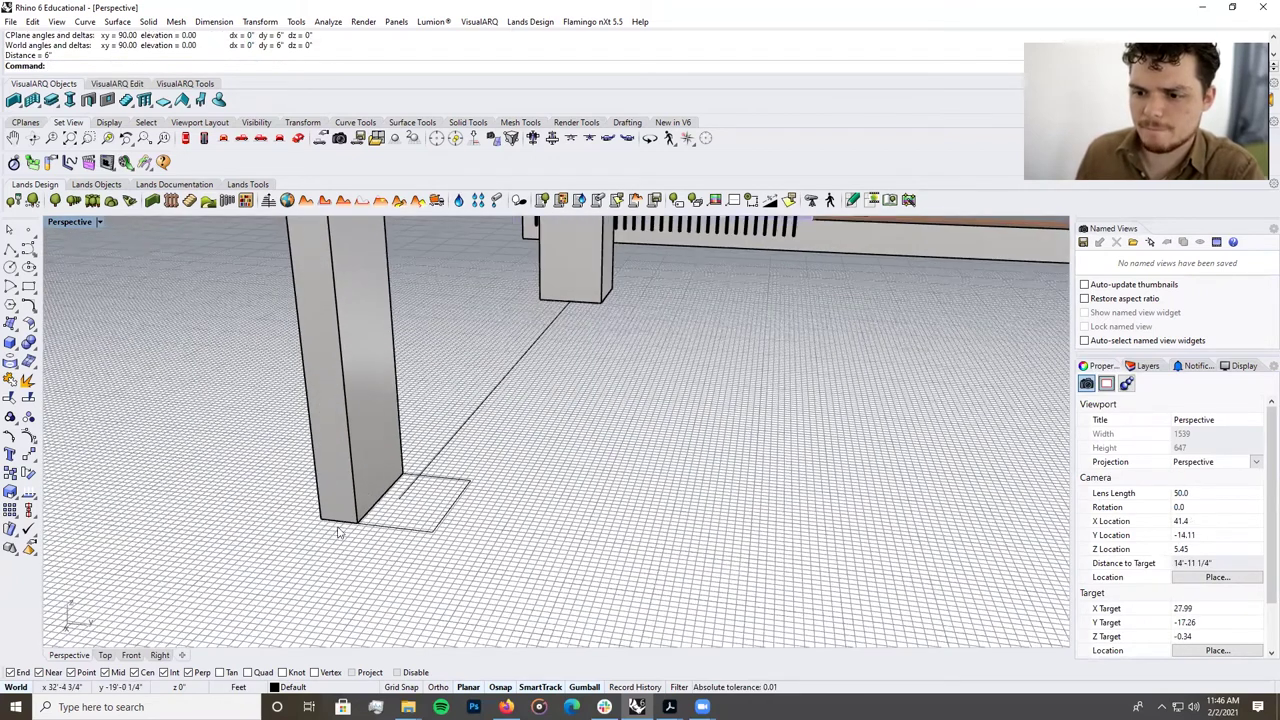
Delete the leftover base square at the scaled column and centre the column on the end of its guide line.
click(338, 532)
click(385, 467)
click(343, 528)
key(Delete)
click(343, 528)
drag(343, 528, 402, 504)
Delete the five unscaled columns, keeping only the thinned front outer one.
scroll(387, 557, down, 5)
right_drag(387, 557, 517, 585)
scroll(503, 579, down, 5)
click(562, 480)
click(460, 499)
key(Delete)
click(591, 430)
key(Delete)
click(662, 470)
key(Delete)
click(700, 372)
key(Delete)
click(770, 402)
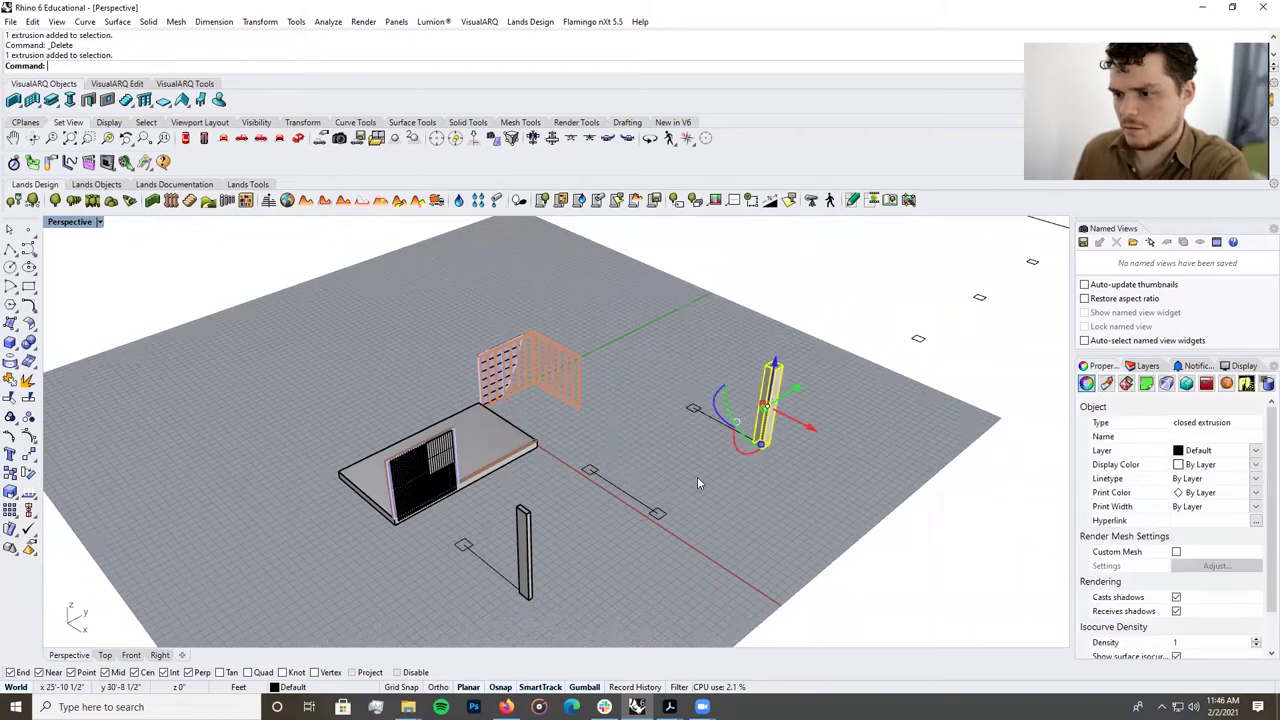
key(Delete)
Delete the five base squares left at the ends of the guide lines, keeping the lines.
click(660, 512)
click(700, 450)
key(Delete)
click(762, 445)
click(794, 454)
key(Delete)
click(700, 410)
key(Delete)
click(592, 472)
key(Delete)
click(463, 546)
key(Delete)
Scale the remaining column in one direction along its guide line from a top corner to a width of 1'.
scroll(515, 540, up, 3)
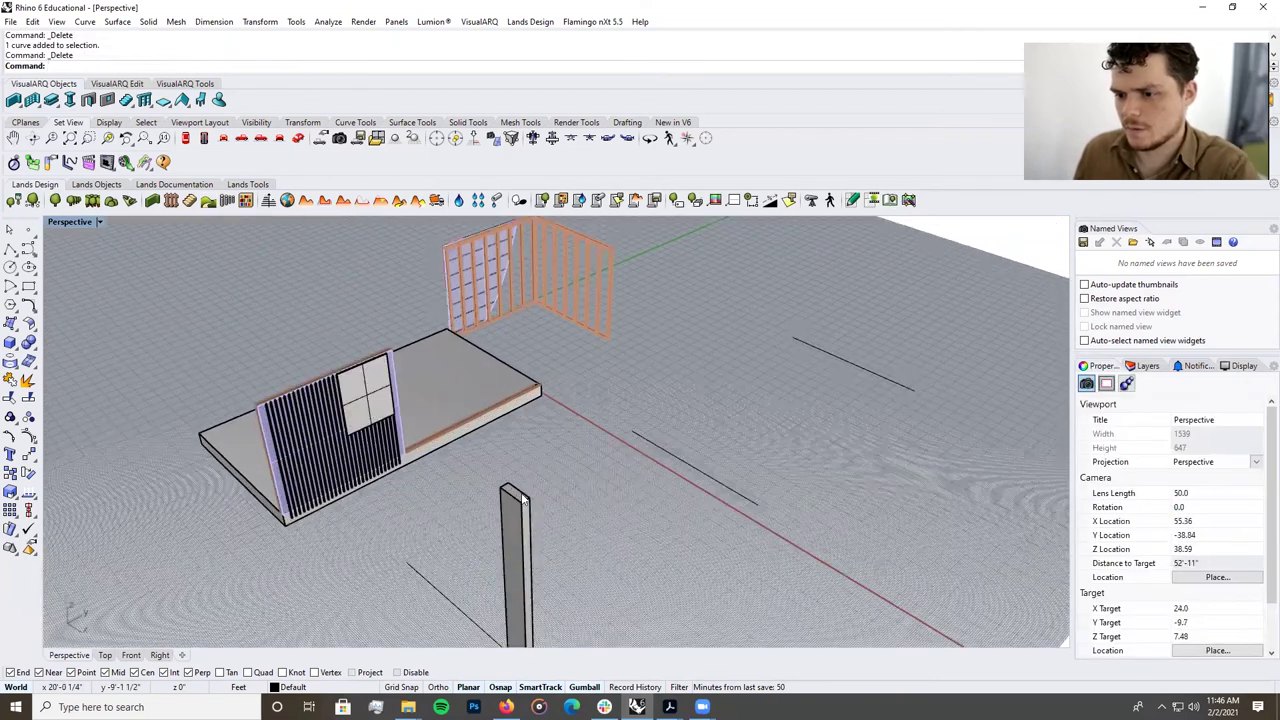
click(519, 502)
key(Return)
scroll(519, 505, up, 2)
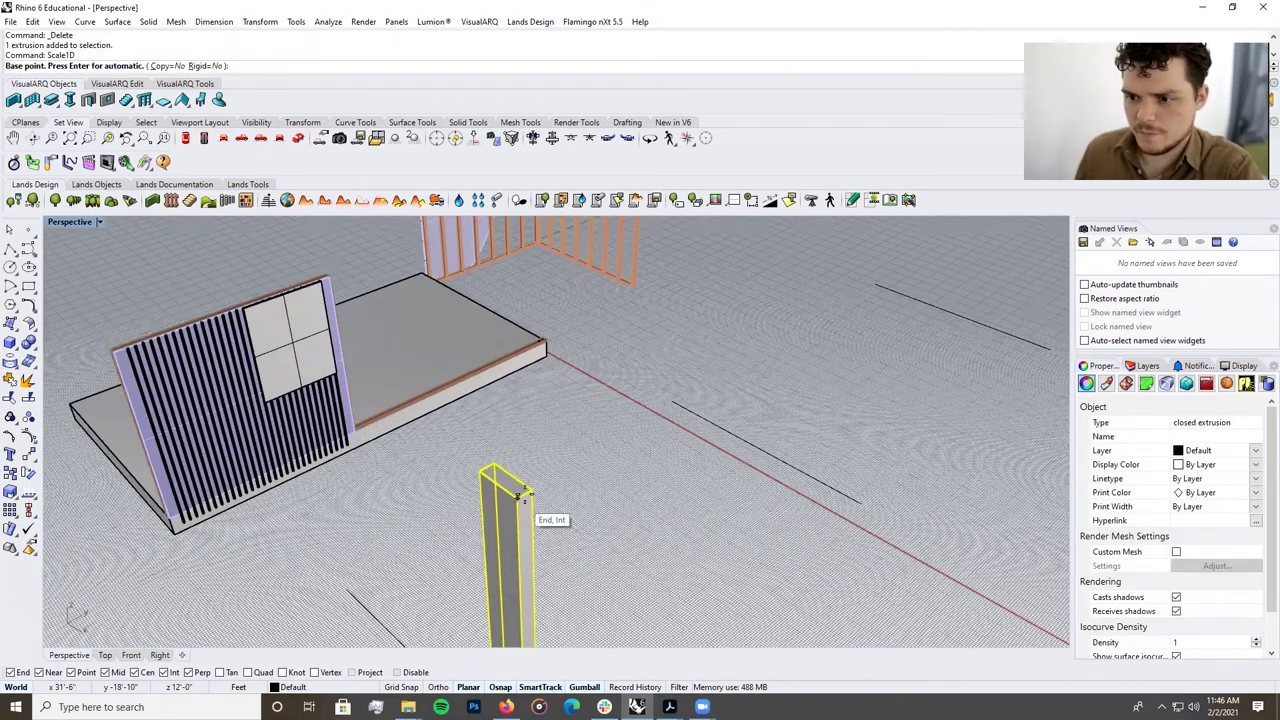
click(495, 466)
click(508, 474)
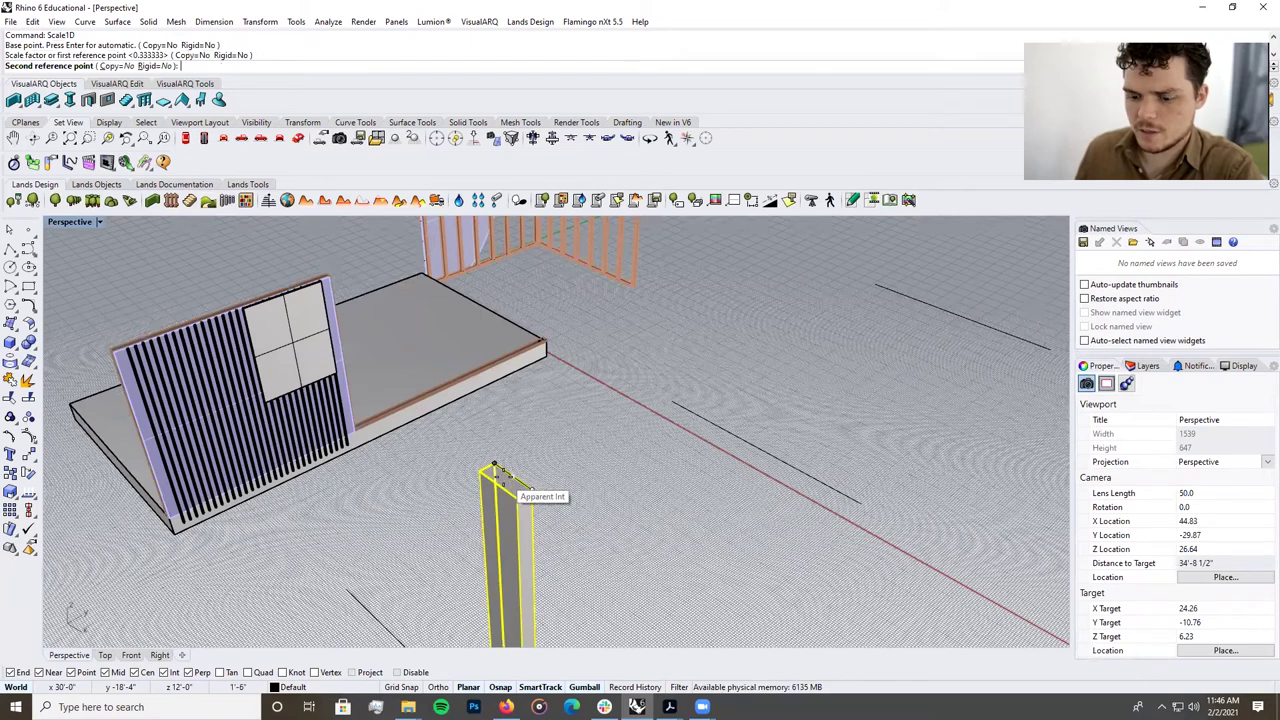
text(1')
key(Return)
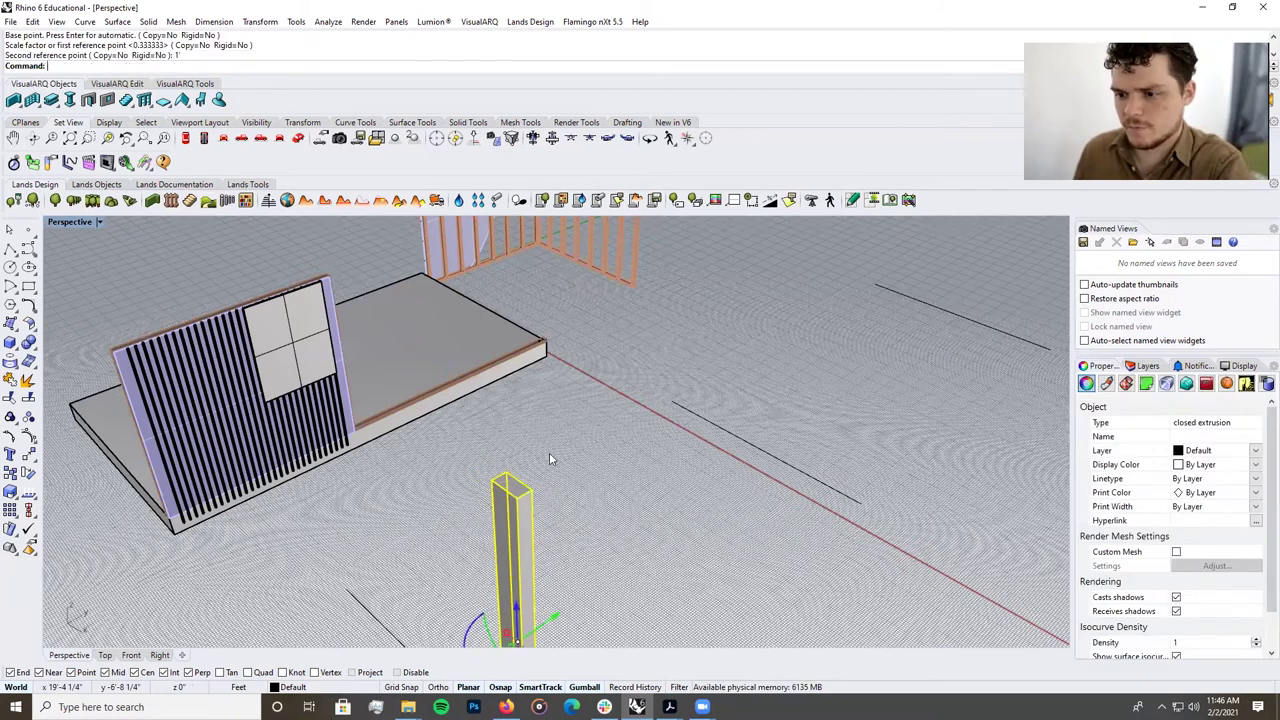
click(550, 454)
Examine the resized column's base against its guide line, up close and from farther away.
scroll(562, 440, down, 8)
right_drag(562, 526, 580, 527)
scroll(578, 525, up, 3)
click(572, 524)
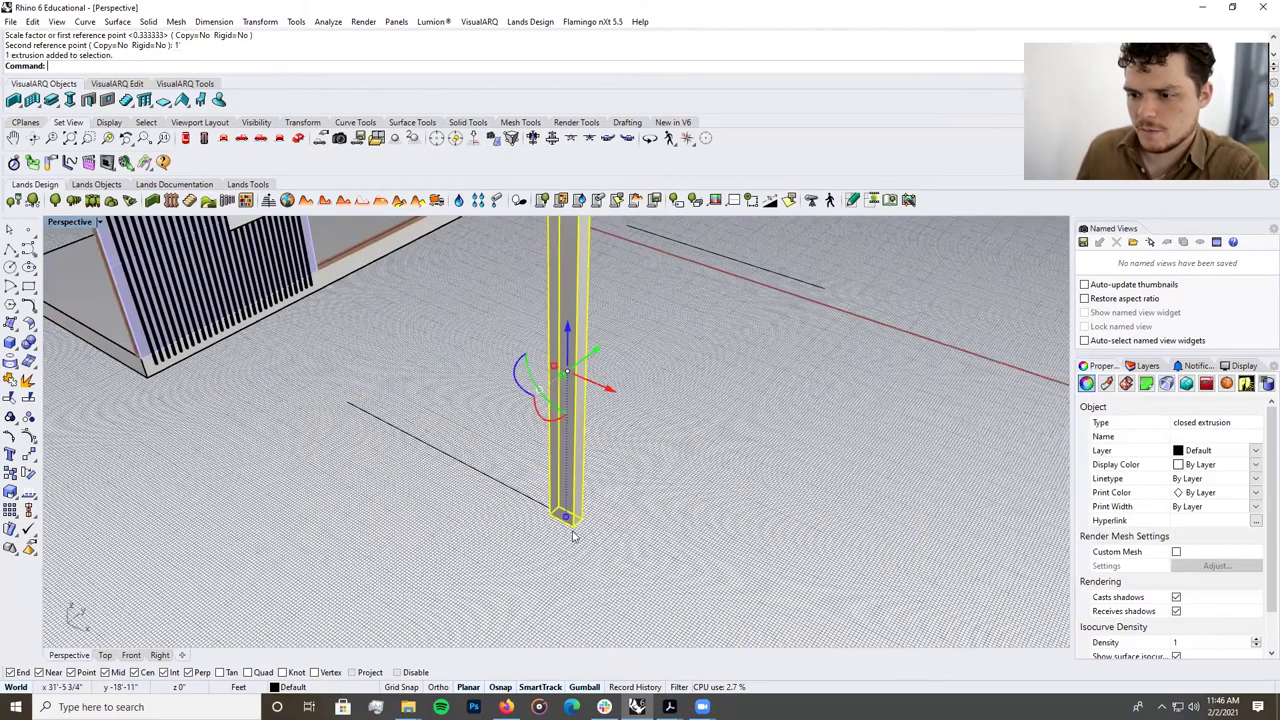
click(567, 537)
scroll(572, 528, down, 3)
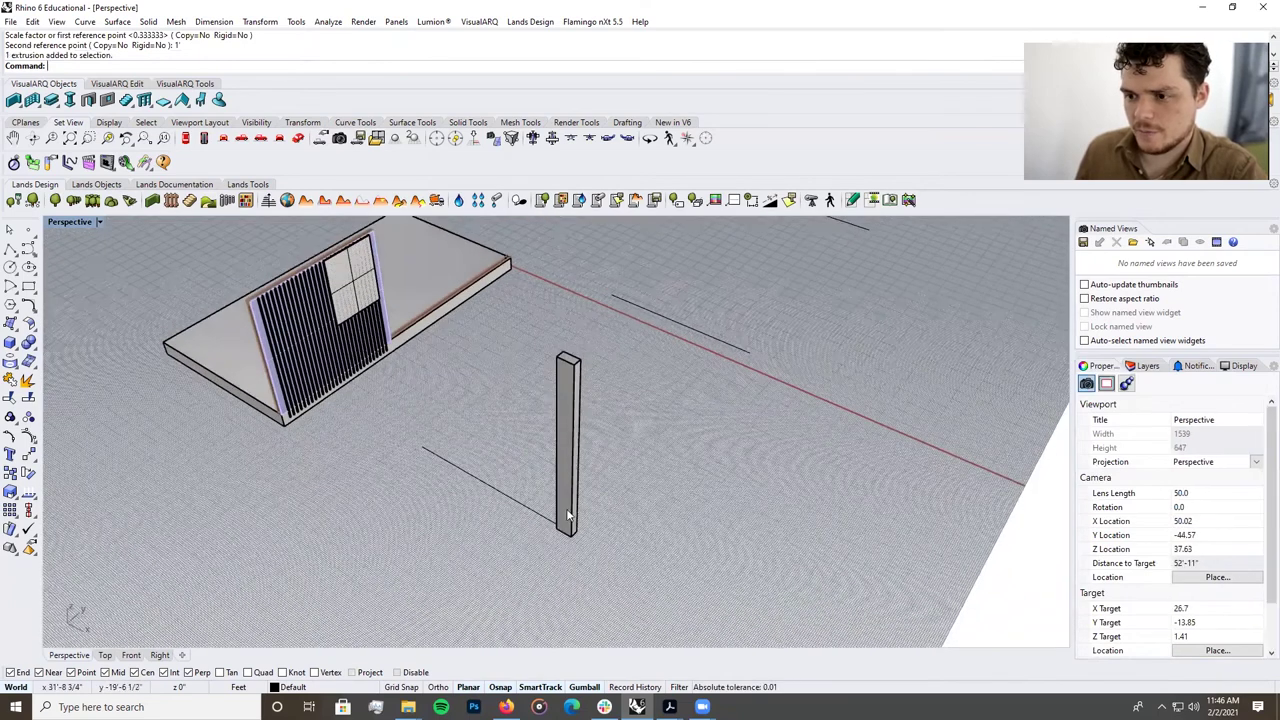
scroll(551, 333, up, 2)
scroll(489, 499, down, 3)
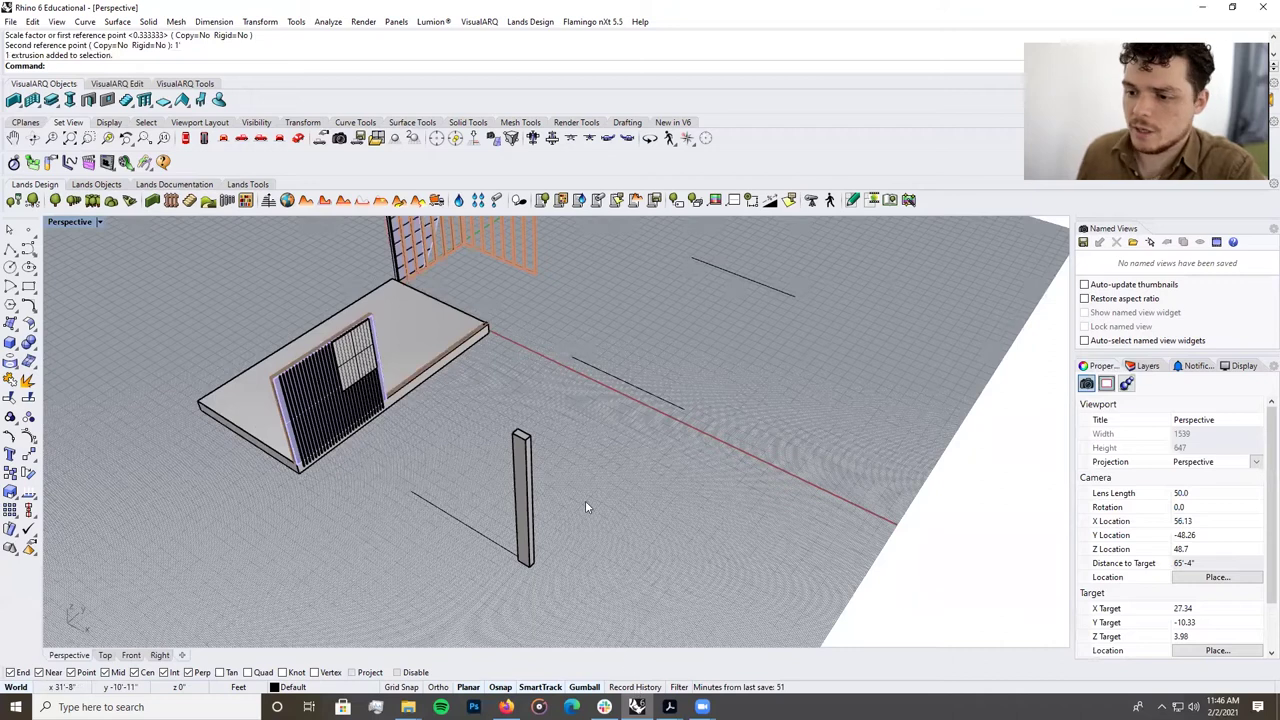
right_drag(525, 545, 520, 586)
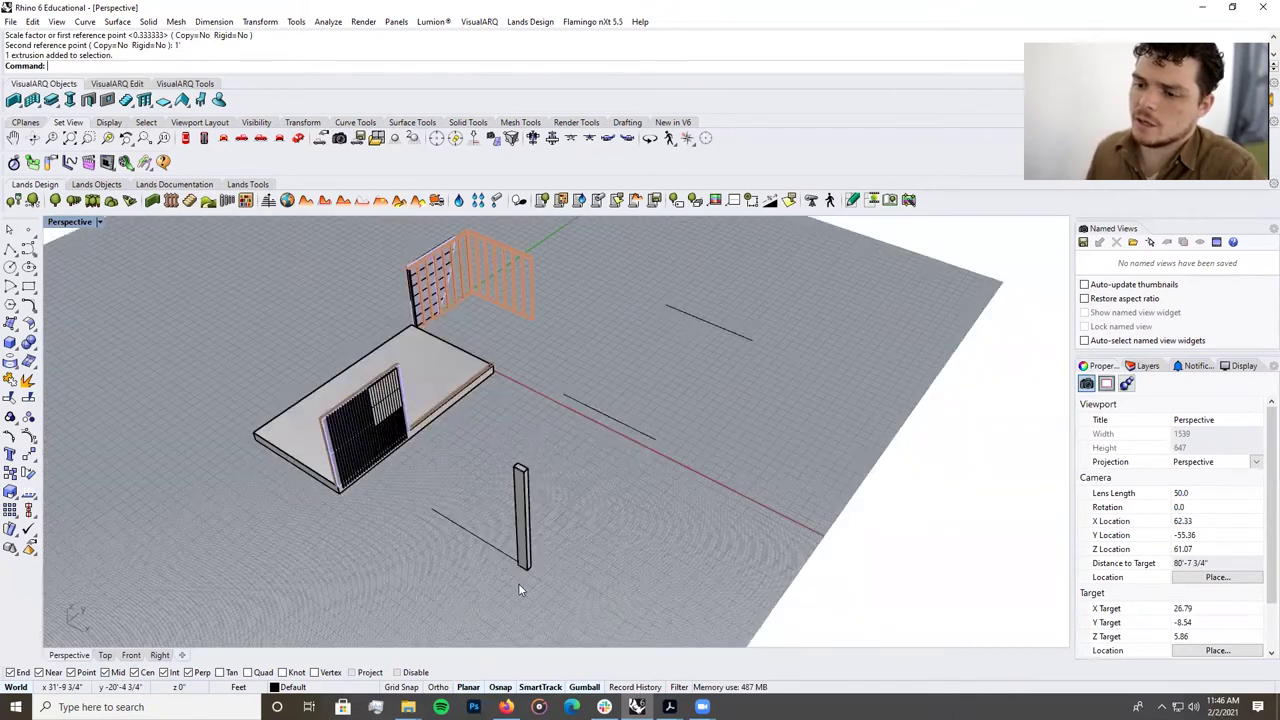
Create a linear array of the column, using the spacing from one guide line's end to the next.
click(519, 480)
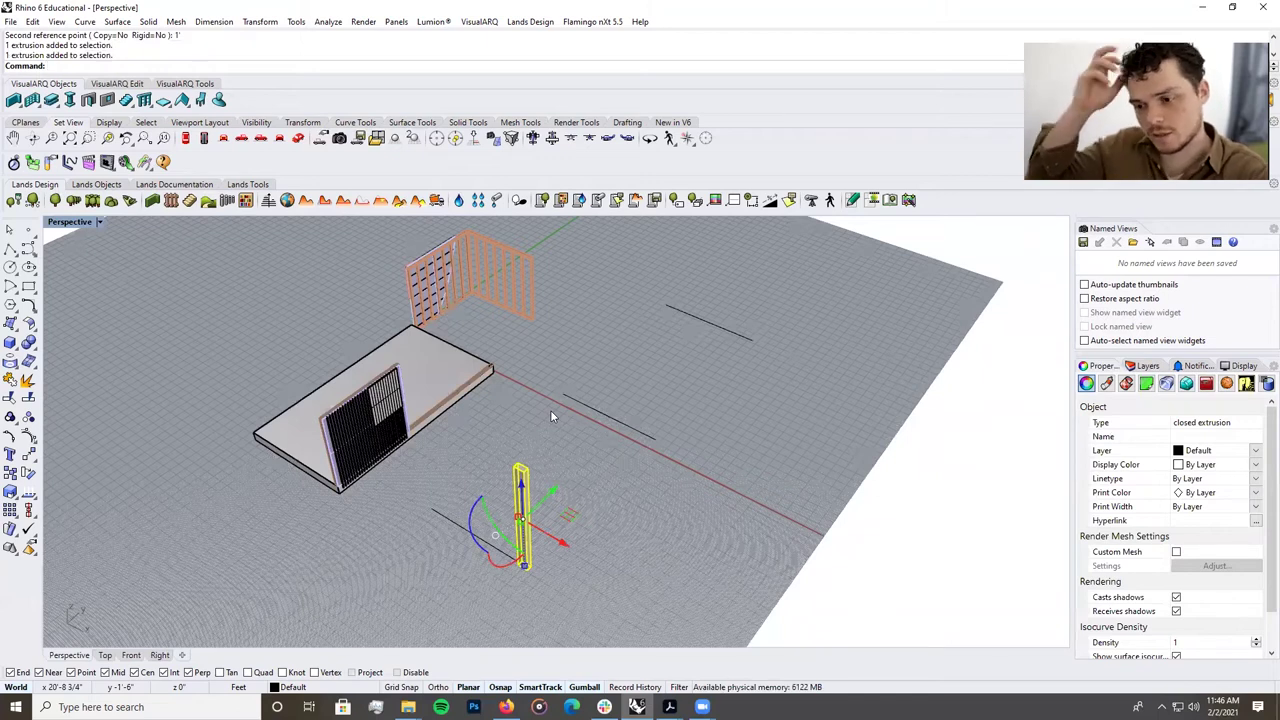
text(ArrayLinear)
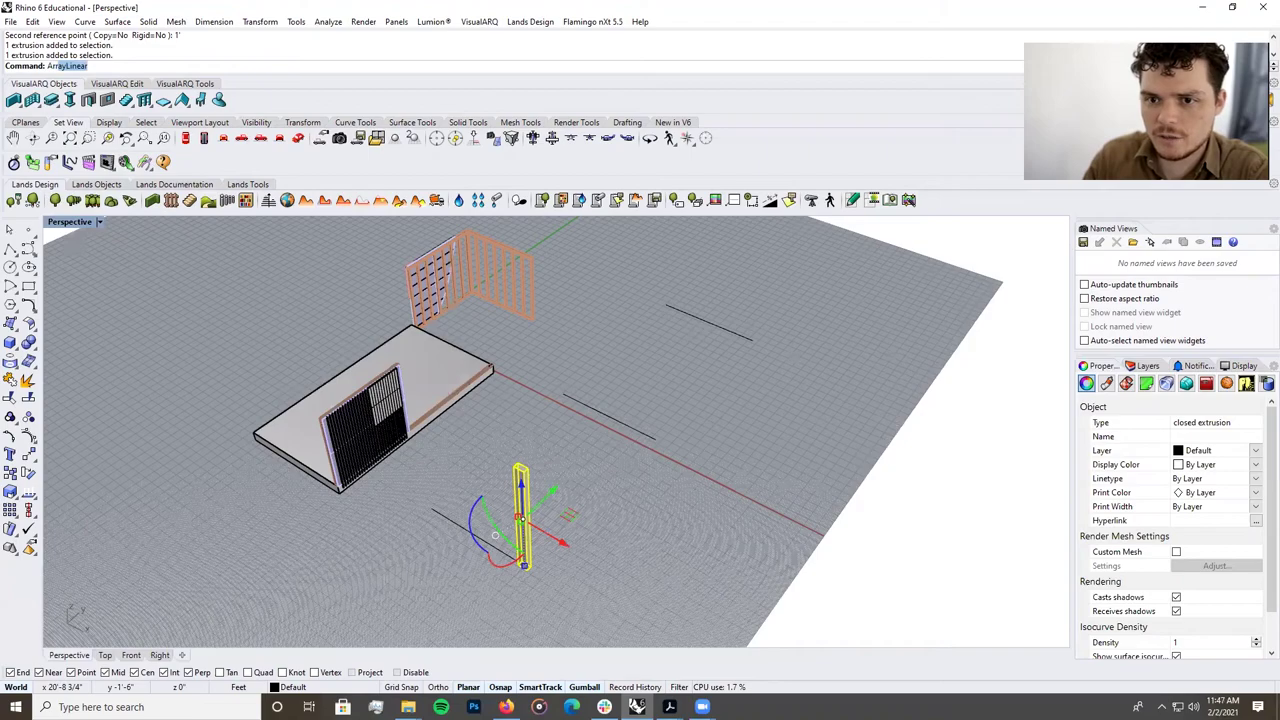
key(Return)
right_drag(550, 410, 724, 517)
scroll(700, 515, up, 10)
key(Return)
scroll(623, 509, up, 3)
click(620, 505)
scroll(620, 505, down, 10)
click(444, 389)
Delete the surplus columns and curves beyond the third guide line.
scroll(464, 455, down, 8)
scroll(464, 455, down, 3)
drag(443, 277, 416, 285)
key(Delete)
Delete the farthest of the three columns together with its guide line.
right_drag(497, 454, 558, 507)
scroll(522, 441, up, 5)
scroll(546, 463, up, 6)
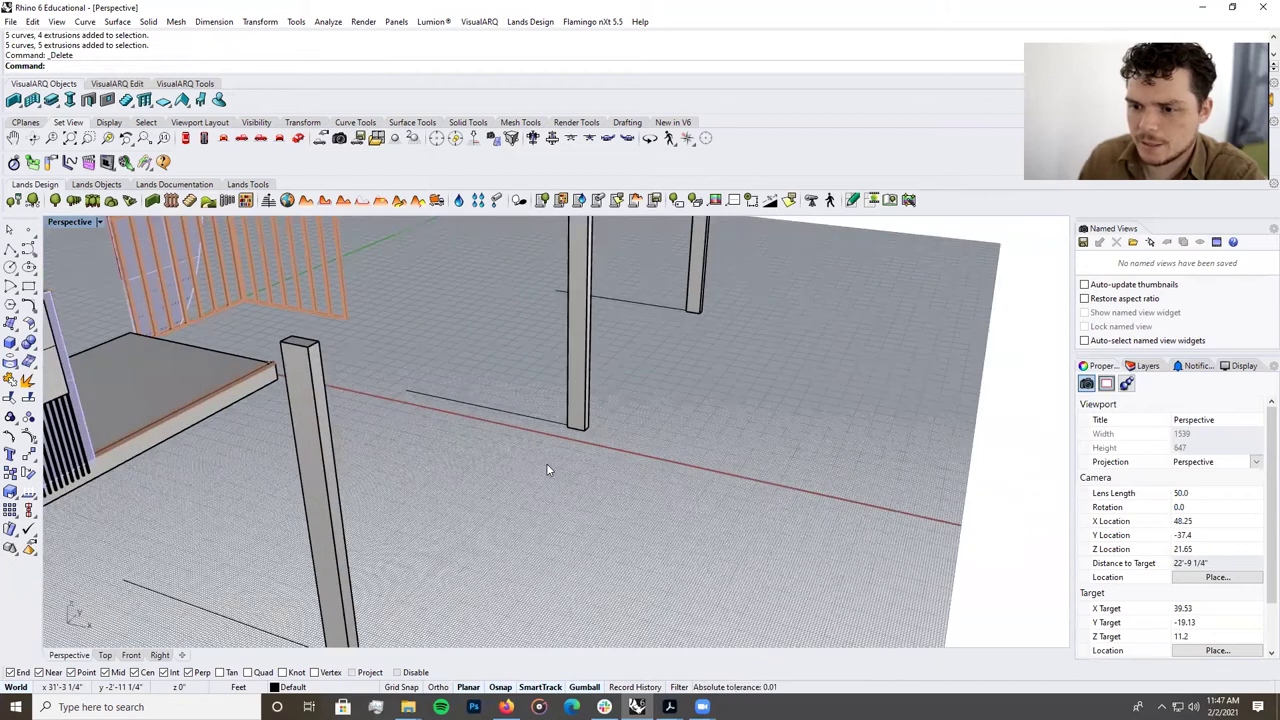
scroll(546, 463, down, 2)
scroll(546, 463, down, 8)
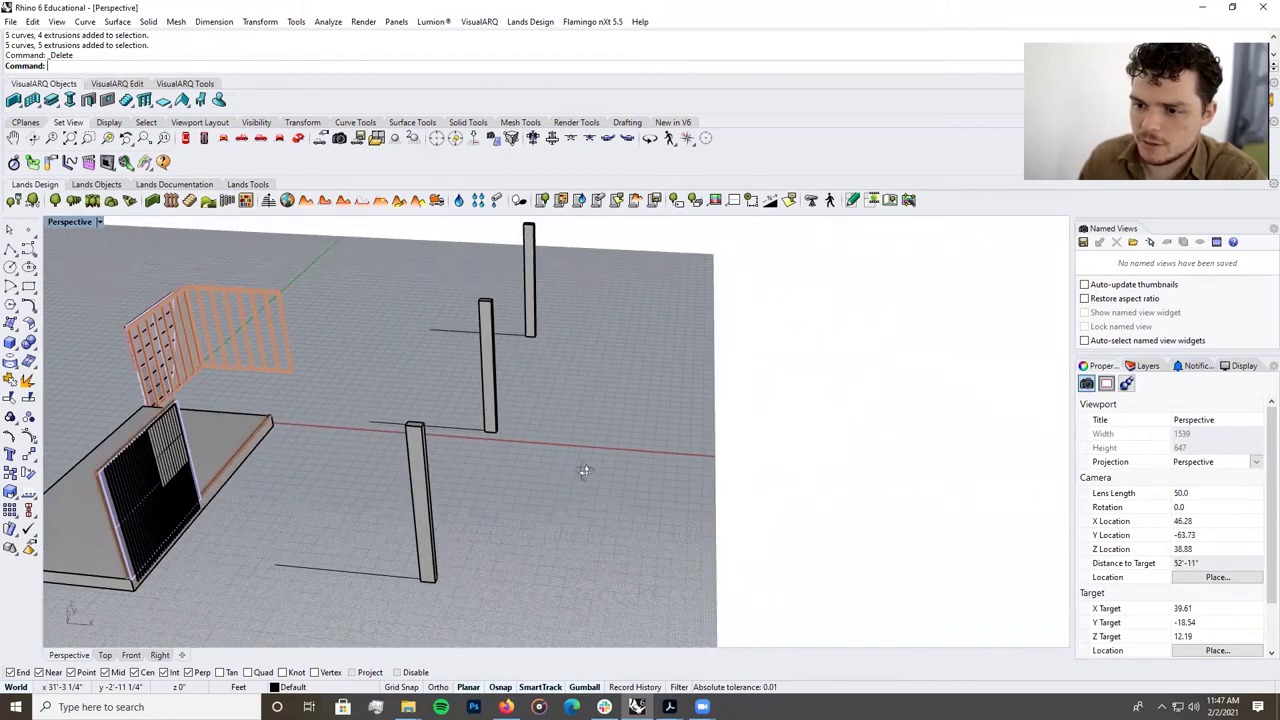
scroll(584, 481, up, 4)
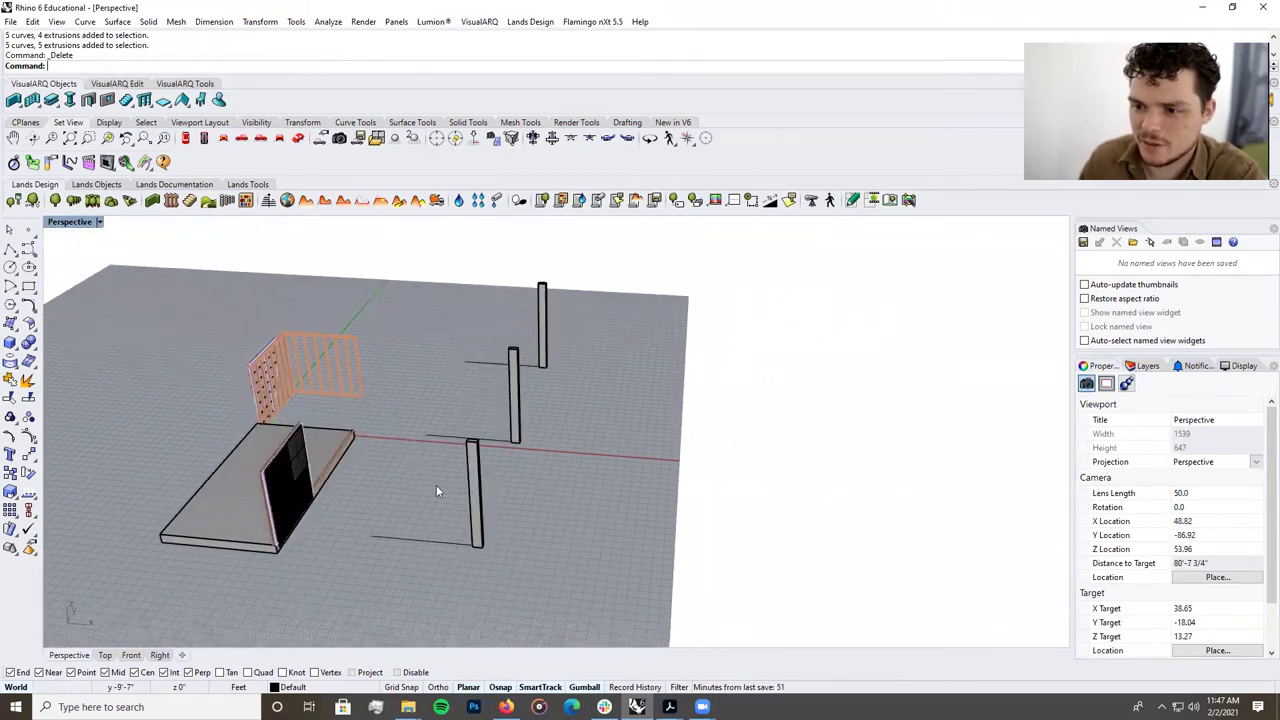
click(474, 470)
shift+click(512, 375)
right_drag(606, 419, 720, 444)
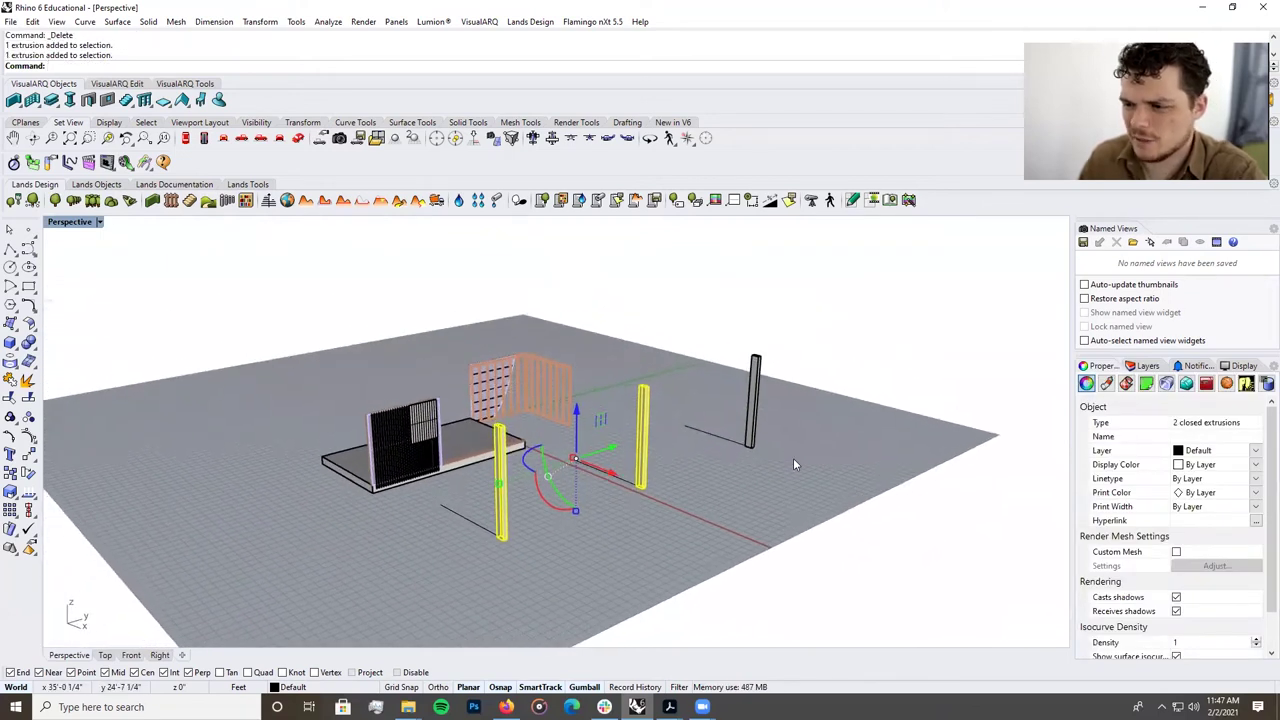
drag(793, 460, 700, 412)
key(Delete)
Move the two remaining columns and their guide lines horizontally farther away from the floor slab.
scroll(694, 429, down, 4)
right_drag(694, 429, 575, 457)
drag(575, 456, 684, 437)
click(779, 458)
right_drag(779, 458, 560, 520)
Mirror a copy of both columns across the midpoints of the two guide lines to form two pairs.
scroll(700, 450, up, 5)
click(620, 489)
shift+click(710, 420)
text(Mirror)
key(Return)
click(560, 515)
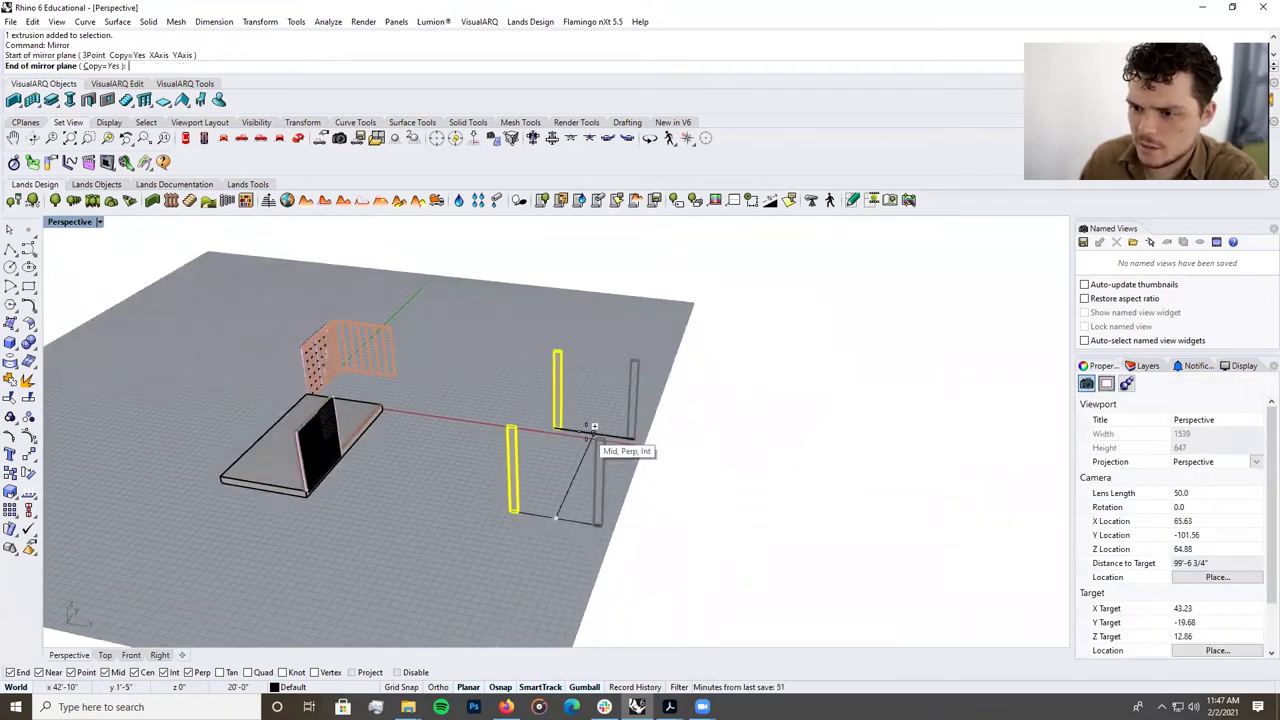
click(601, 440)
right_drag(590, 455, 588, 422)
click(648, 407)
Duplicate the front outer column in place and rotate the copy 90° so that it lies horizontally.
scroll(650, 407, up, 5)
click(656, 464)
key(ctrl+c)
key(ctrl+v)
drag(620, 545, 578, 464)
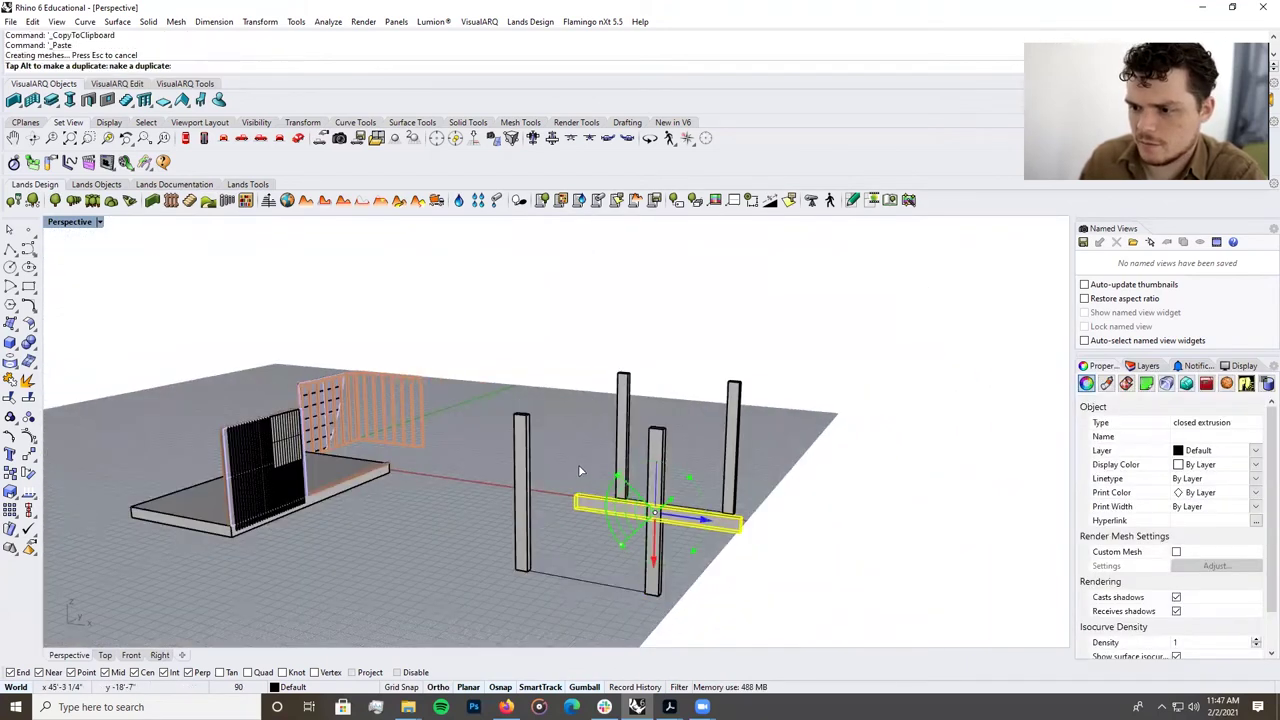
Move the horizontal copy onto the tops of the front column pair as a beam, snapping its end to the outer column.
scroll(733, 535, up, 5)
scroll(725, 538, up, 2)
scroll(720, 538, down, 3)
drag(737, 561, 640, 437)
scroll(630, 448, up, 5)
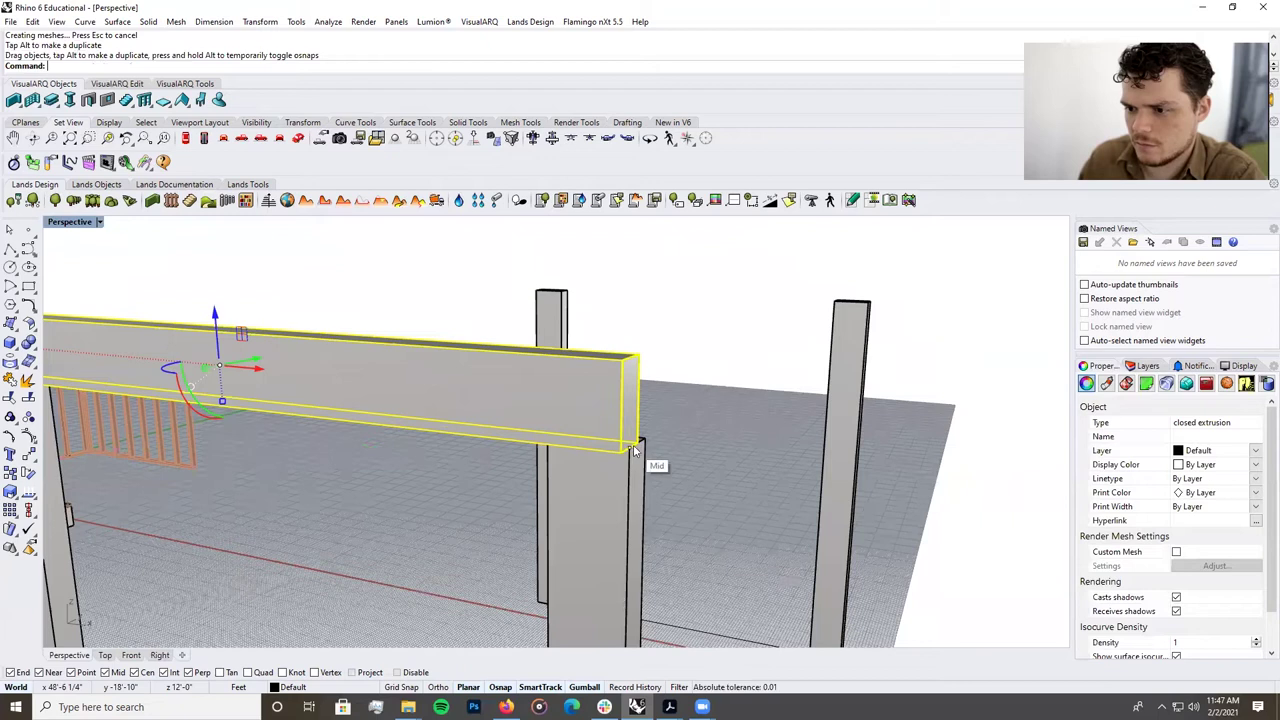
scroll(560, 430, down, 5)
key(ctrl+v)
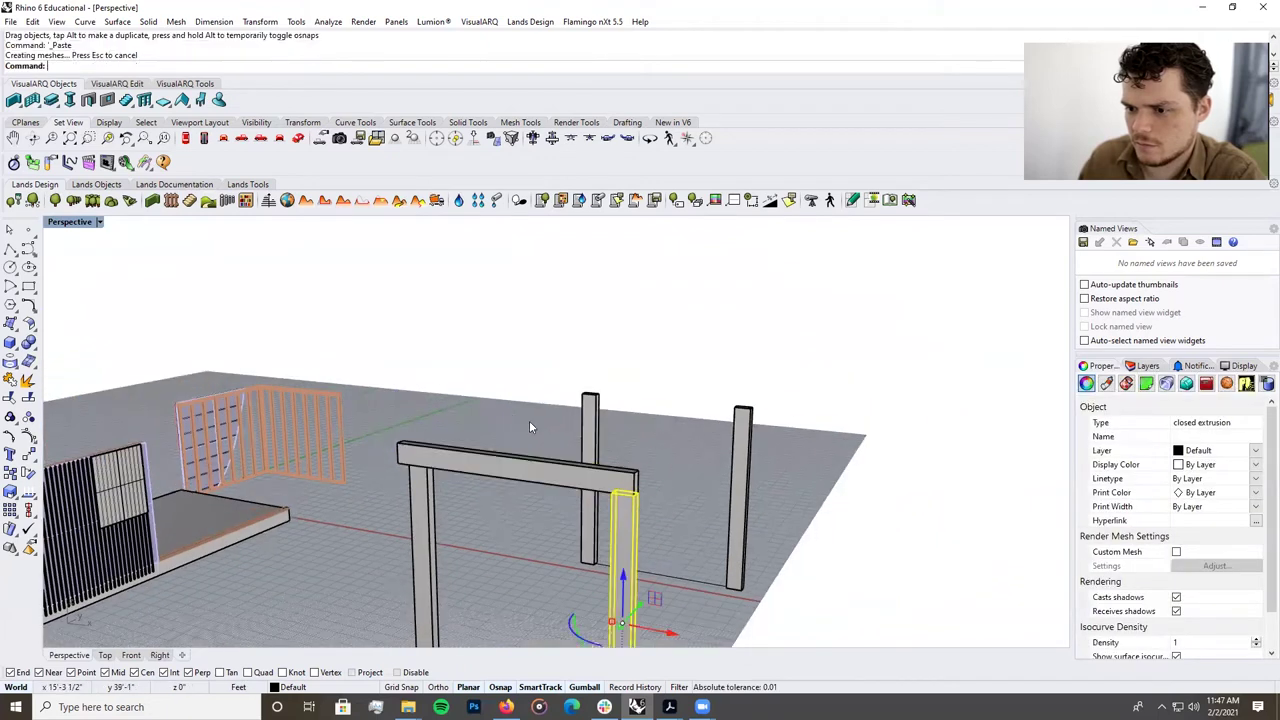
click(673, 425)
scroll(640, 509, down, 6)
click(640, 526)
click(641, 527)
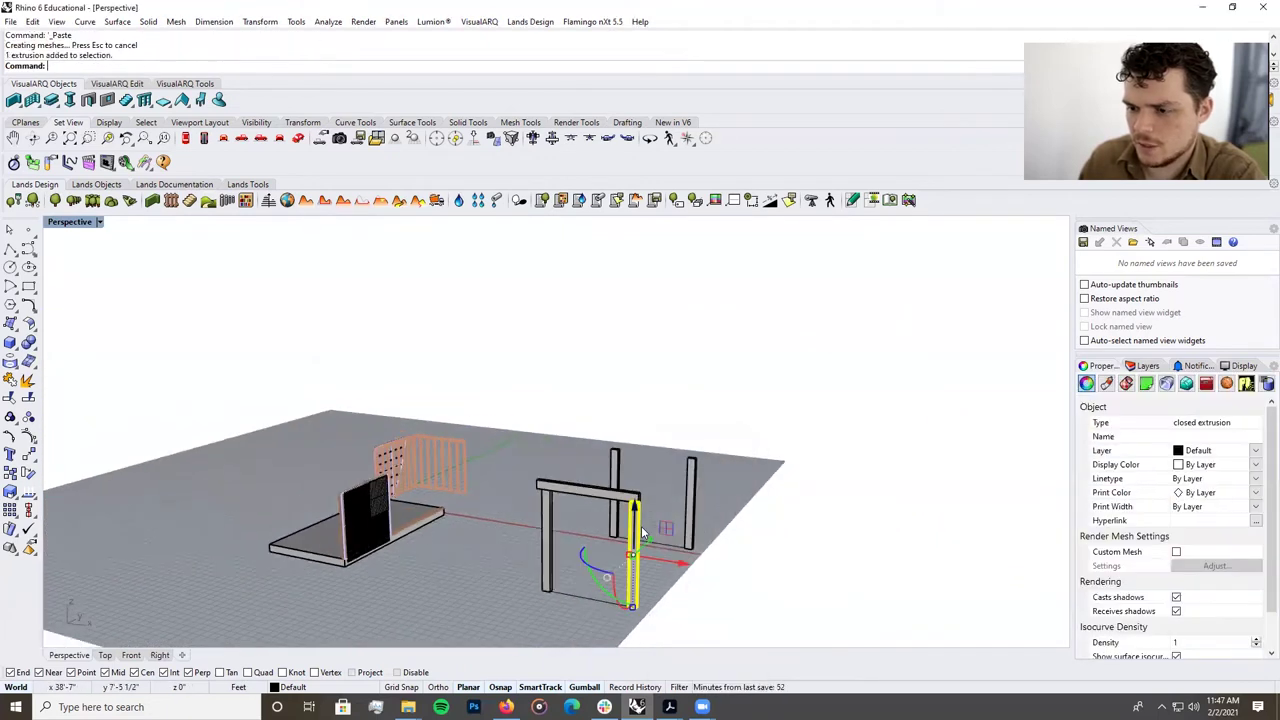
drag(651, 548, 669, 547)
key(Delete)
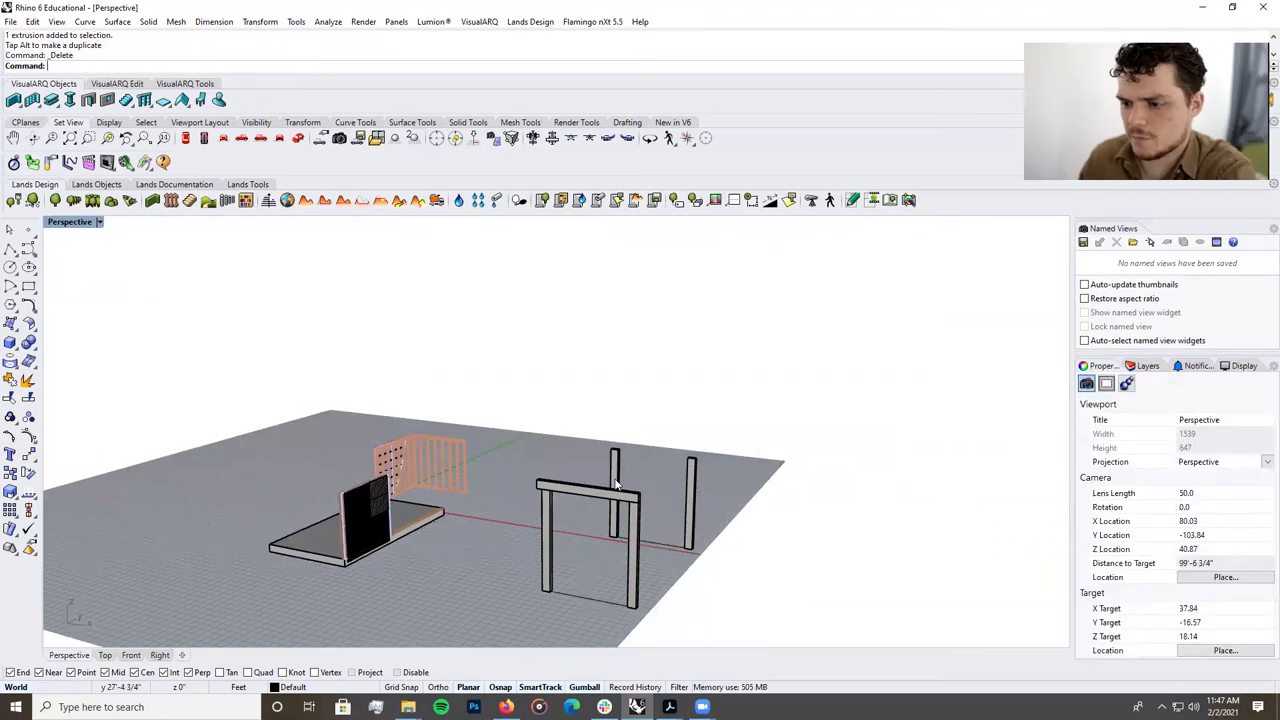
Try to mirror a copy of the front beam across the frame onto the opposite column pair.
click(618, 497)
text(Mirror)
key(Return)
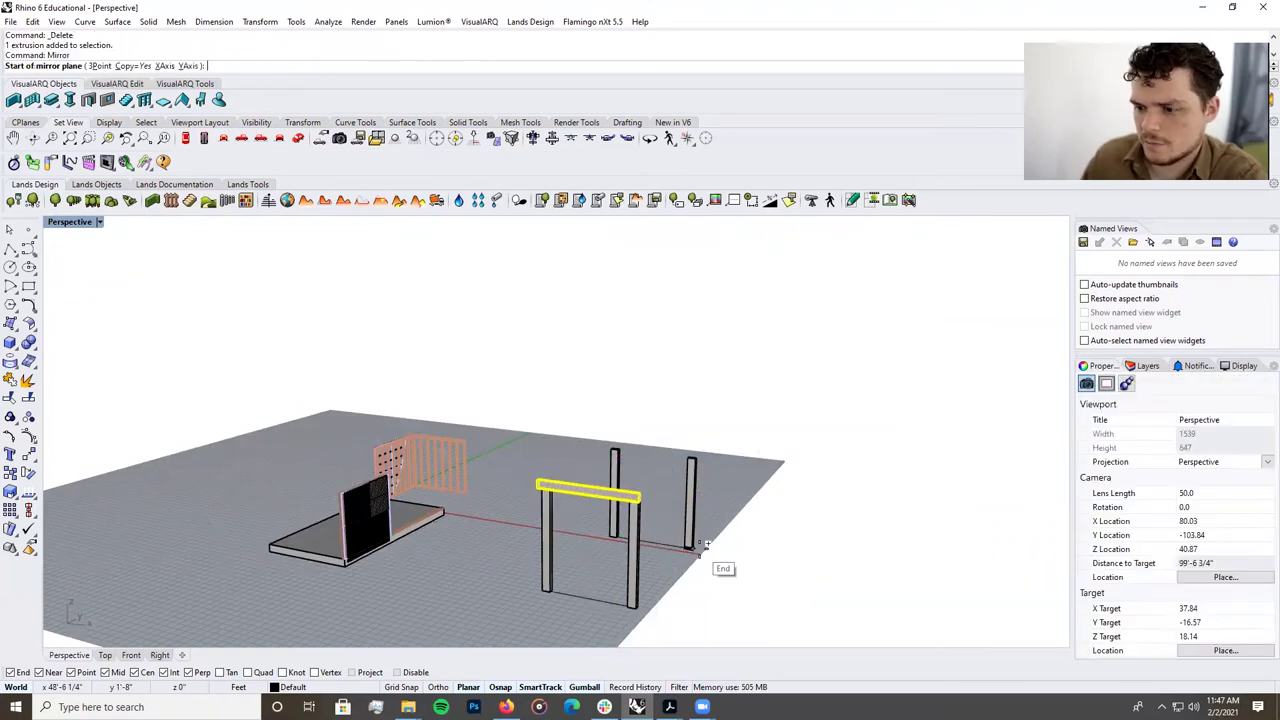
scroll(714, 570, up, 5)
scroll(710, 469, down, 6)
right_drag(719, 475, 574, 537)
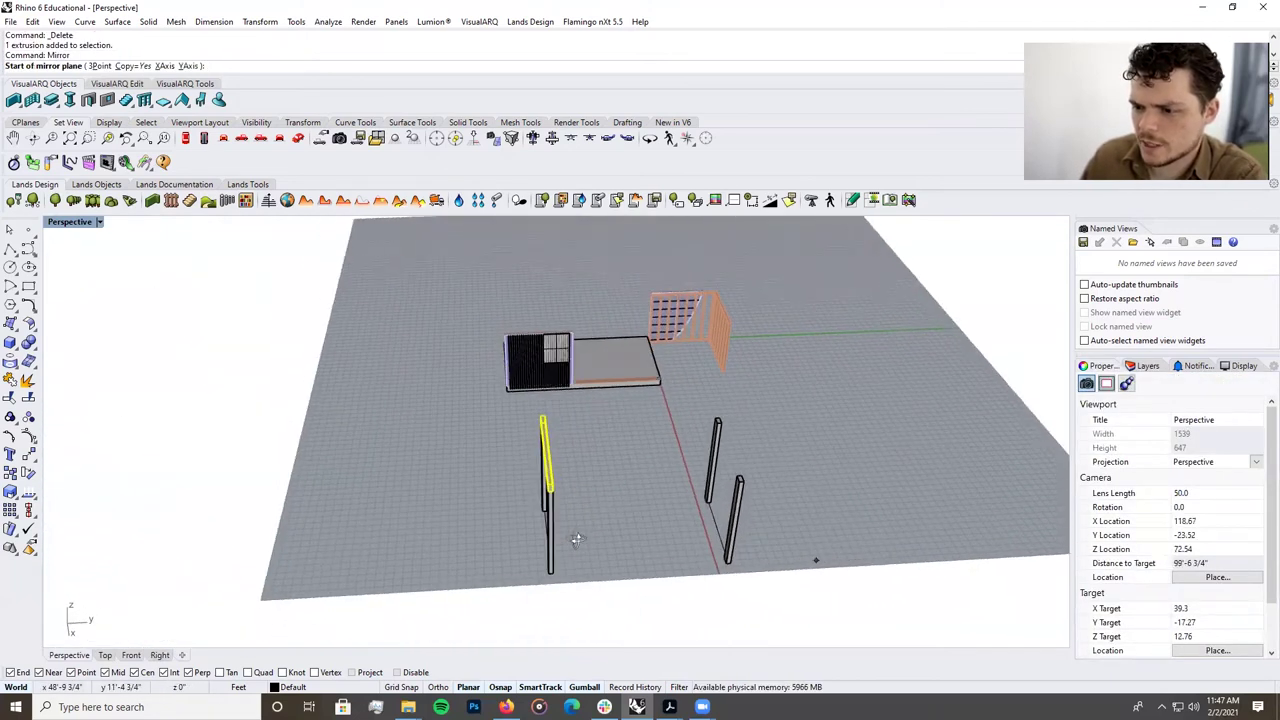
scroll(706, 597, up, 6)
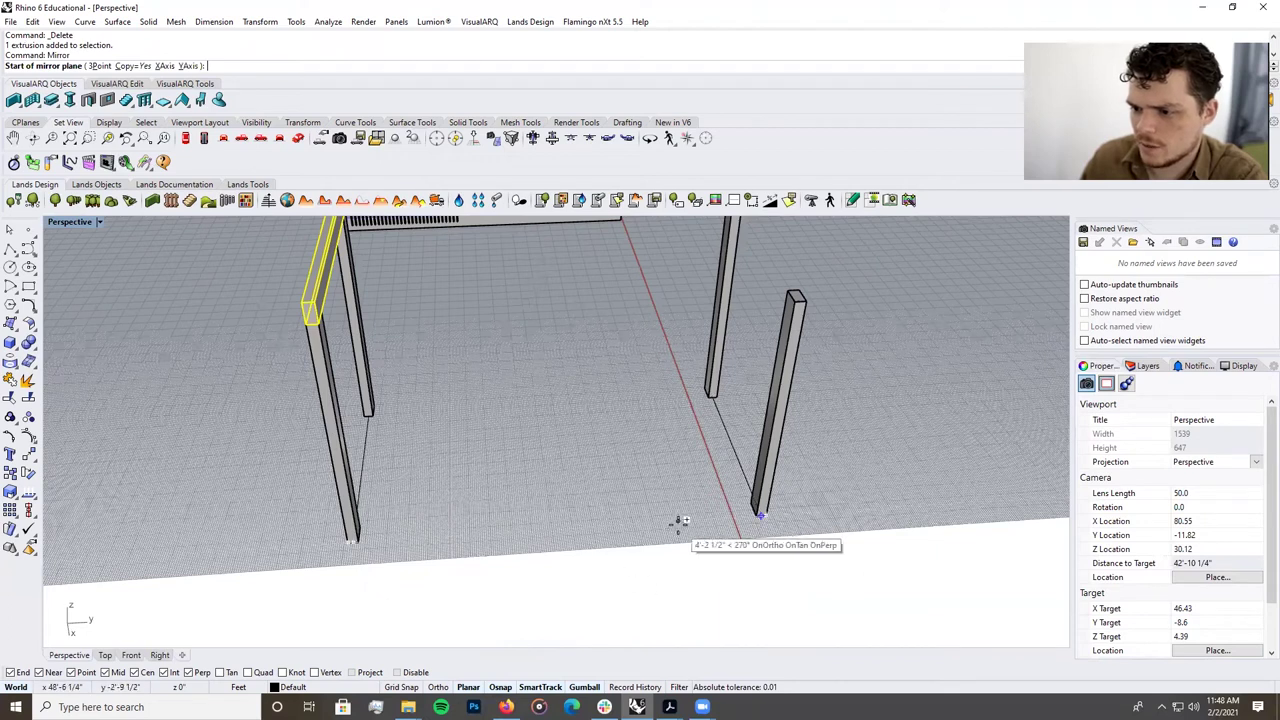
click(565, 530)
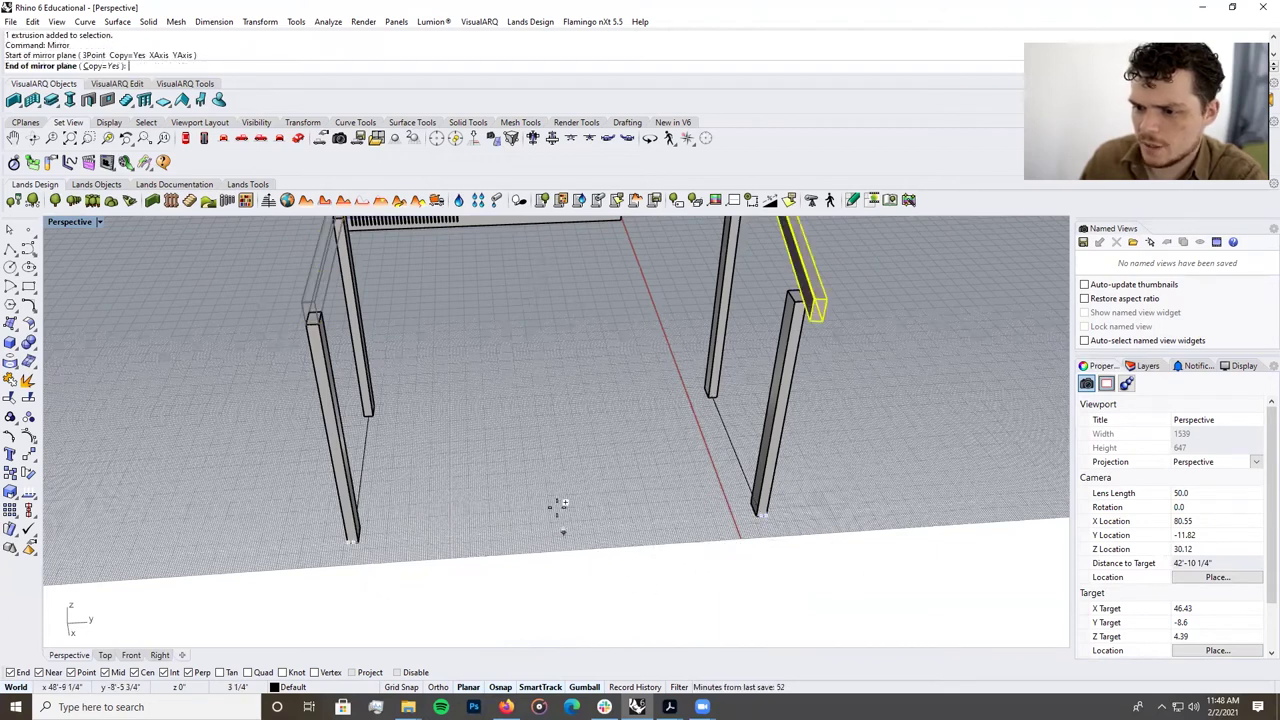
click(535, 404)
click(788, 264)
key(Delete)
Mirror a copy of the front beam onto the opposite column pair, across the midline between the two pairs.
click(327, 288)
key(Return)
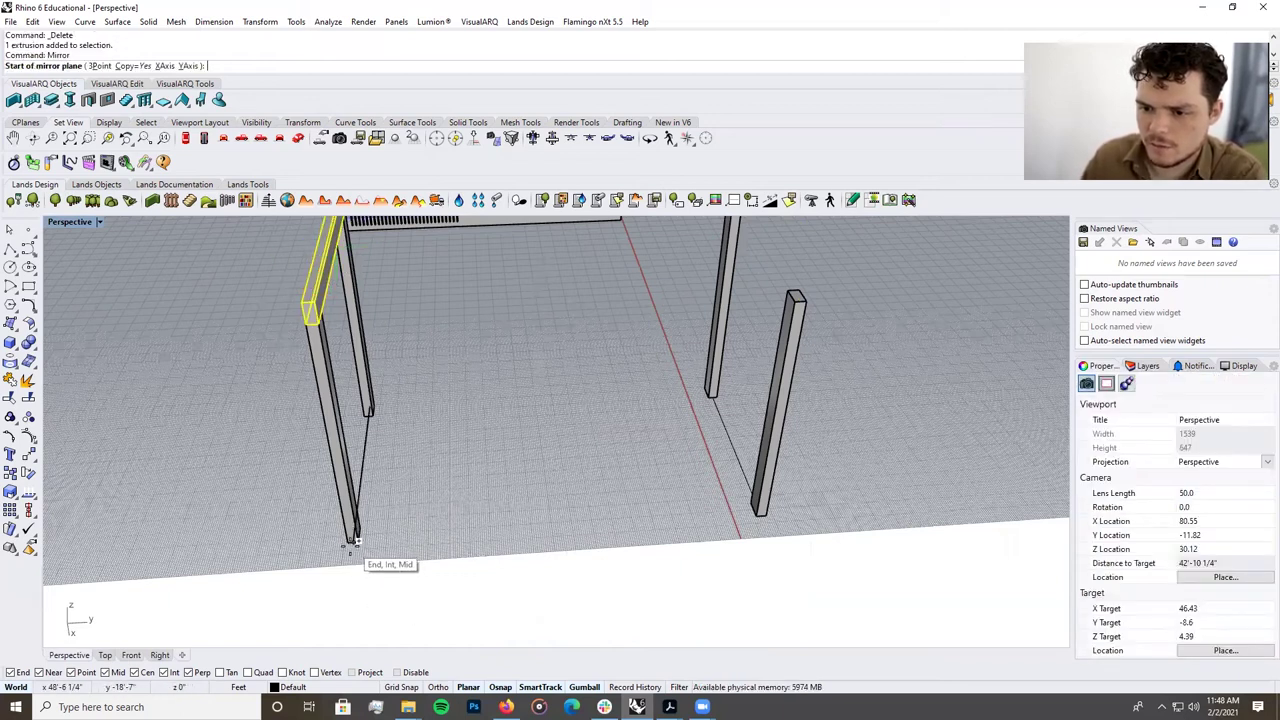
scroll(355, 538, up, 5)
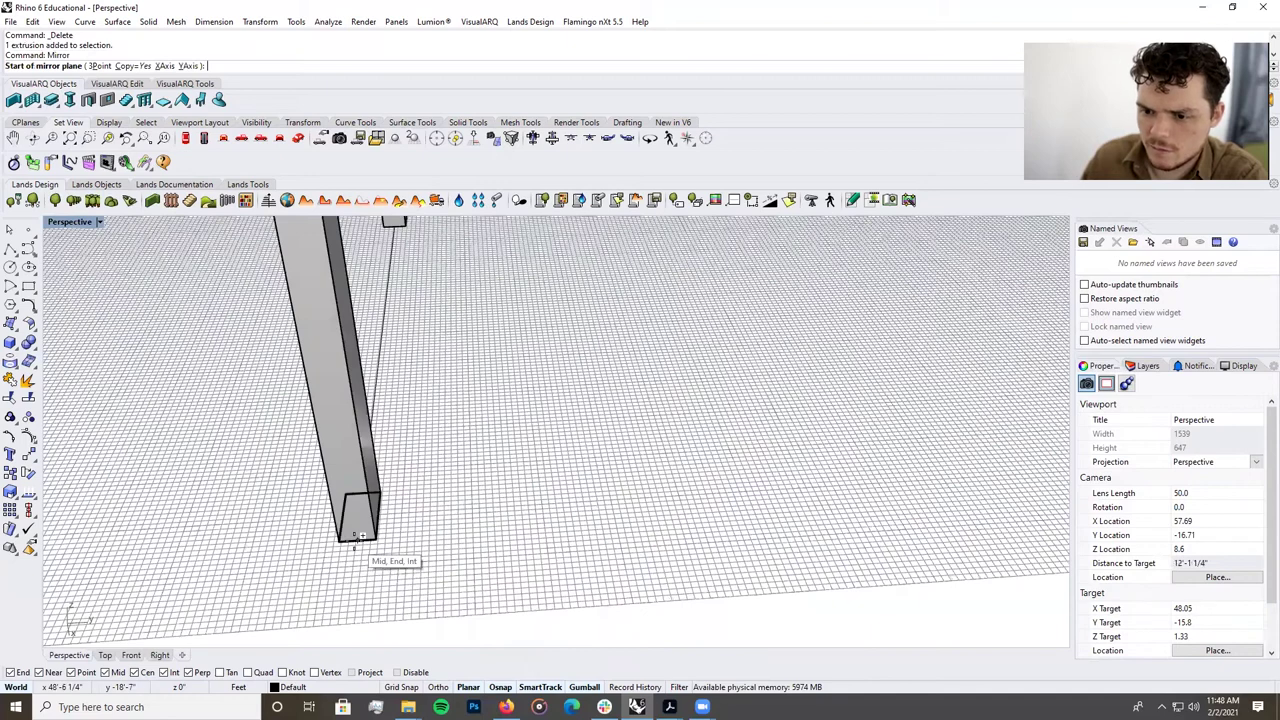
scroll(355, 540, down, 6)
scroll(837, 557, up, 5)
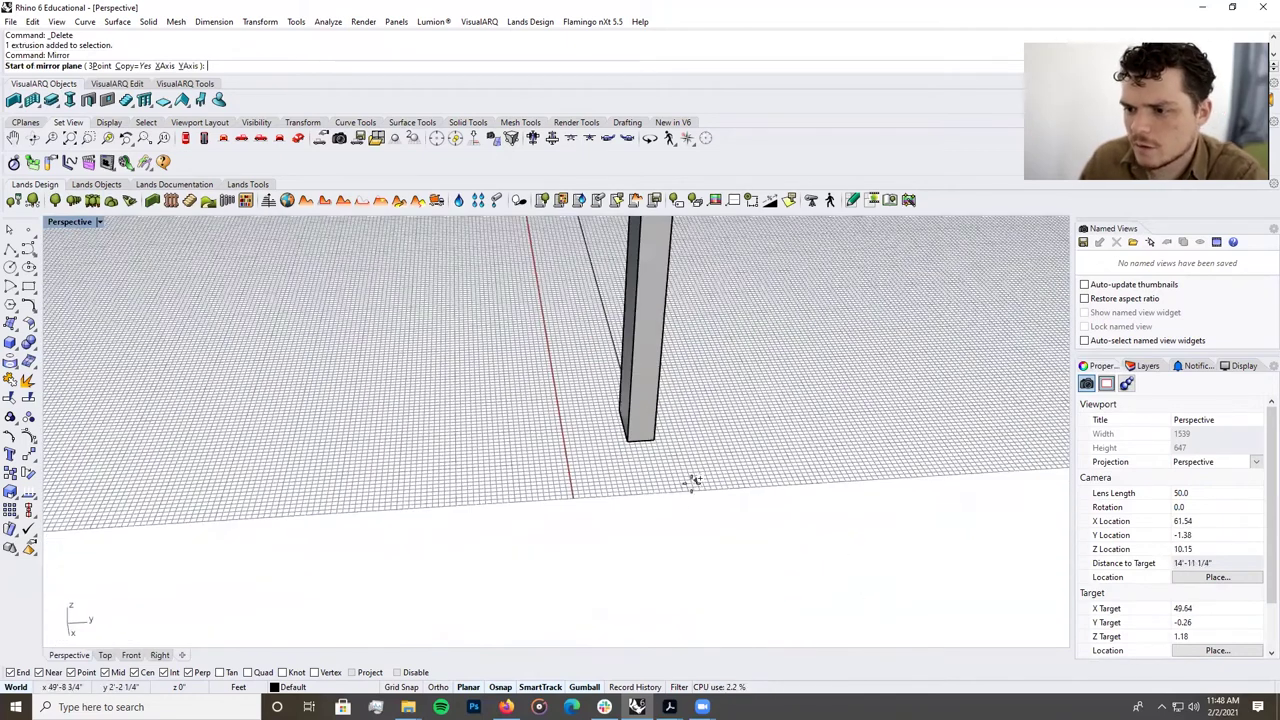
scroll(646, 445, down, 4)
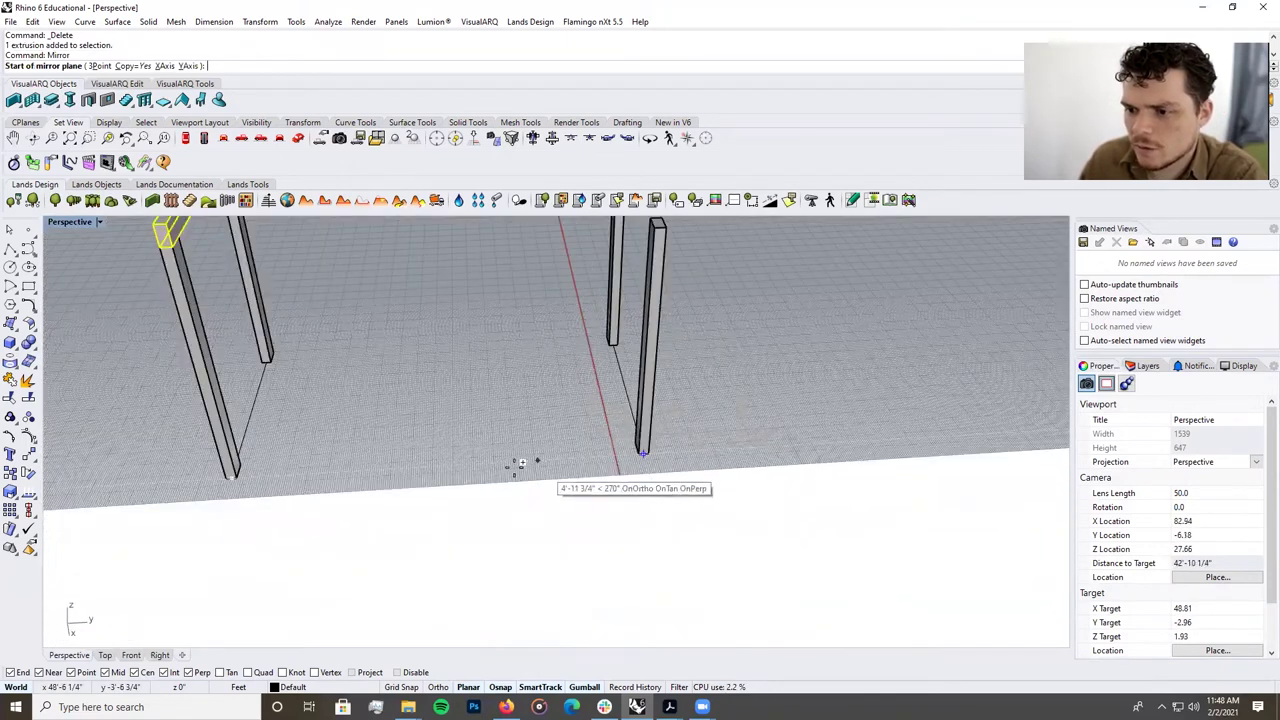
click(438, 466)
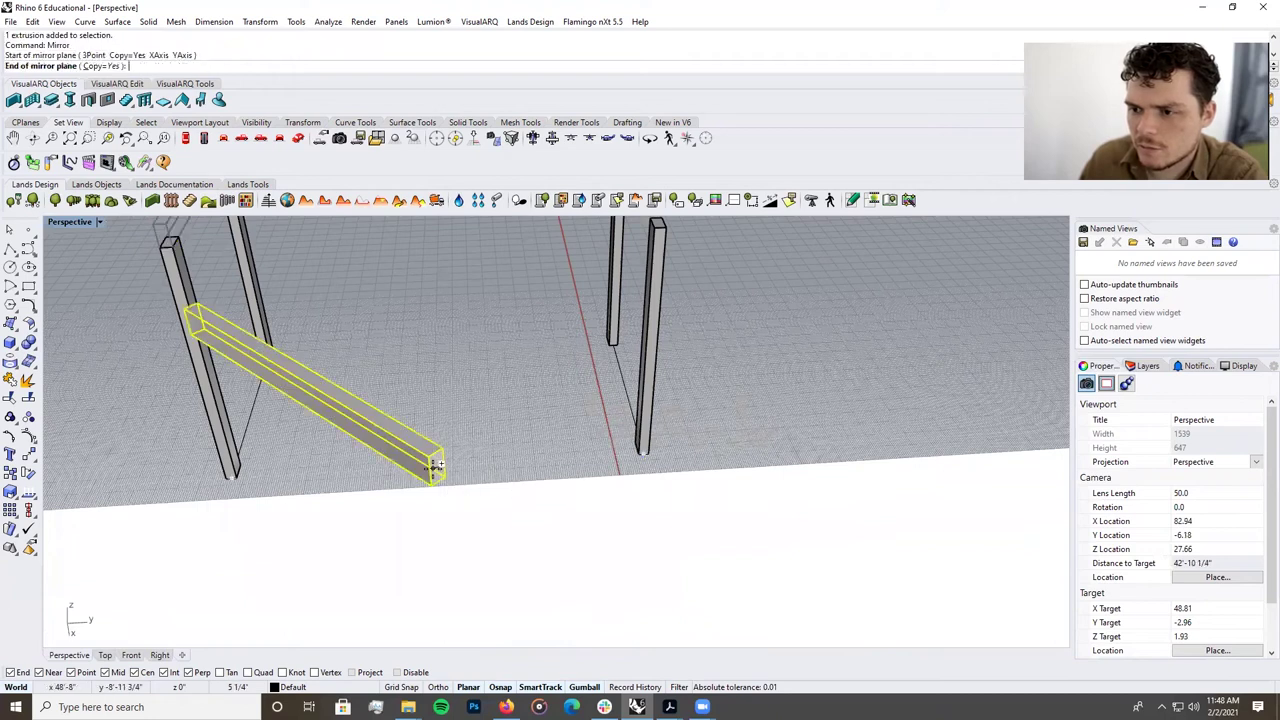
click(434, 366)
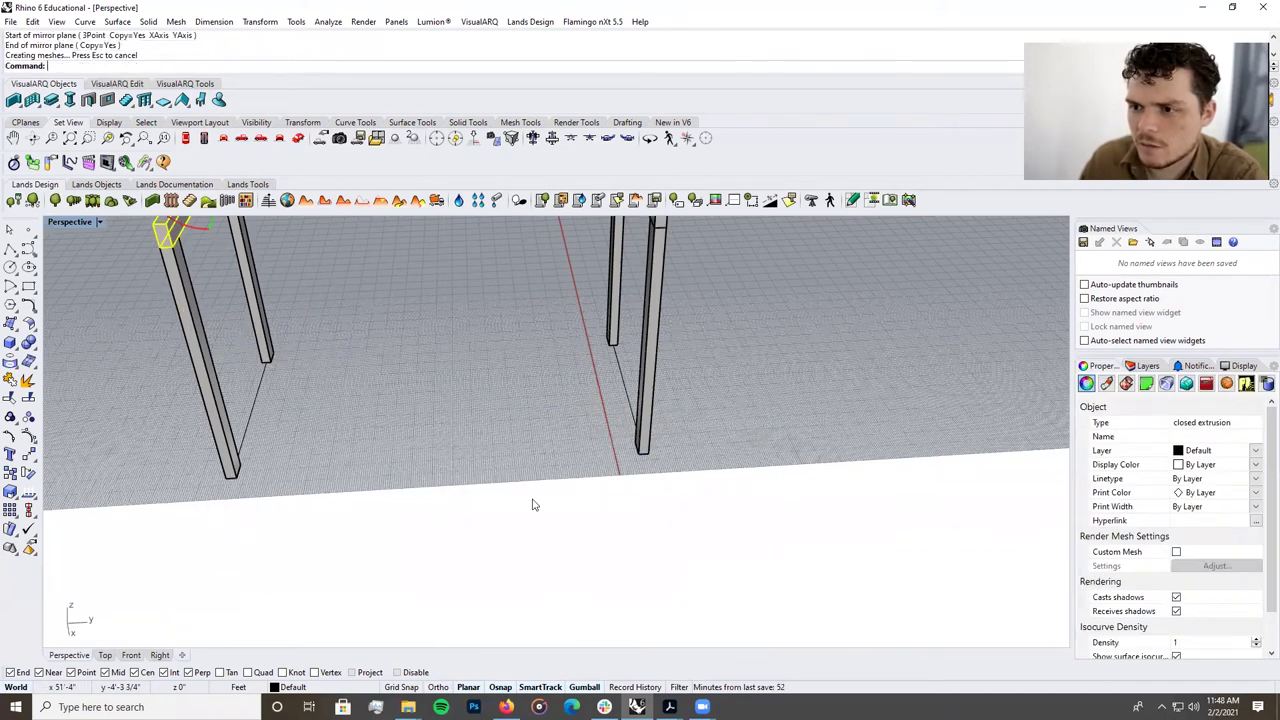
scroll(531, 503, down, 5)
right_drag(593, 421, 594, 515)
click(700, 422)
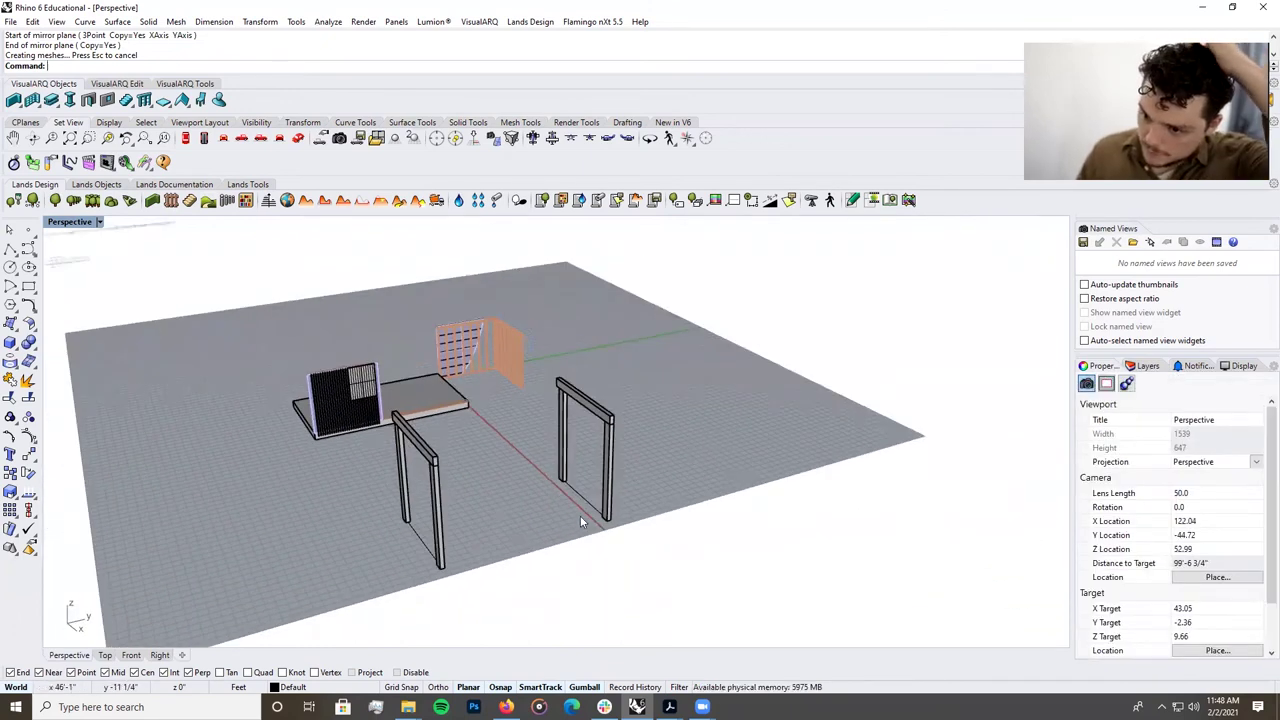
Duplicate the opposite pair's outer column in place and rotate the copy to lie horizontally, aligned as a cross beam between the pairs.
scroll(540, 490, up, 4)
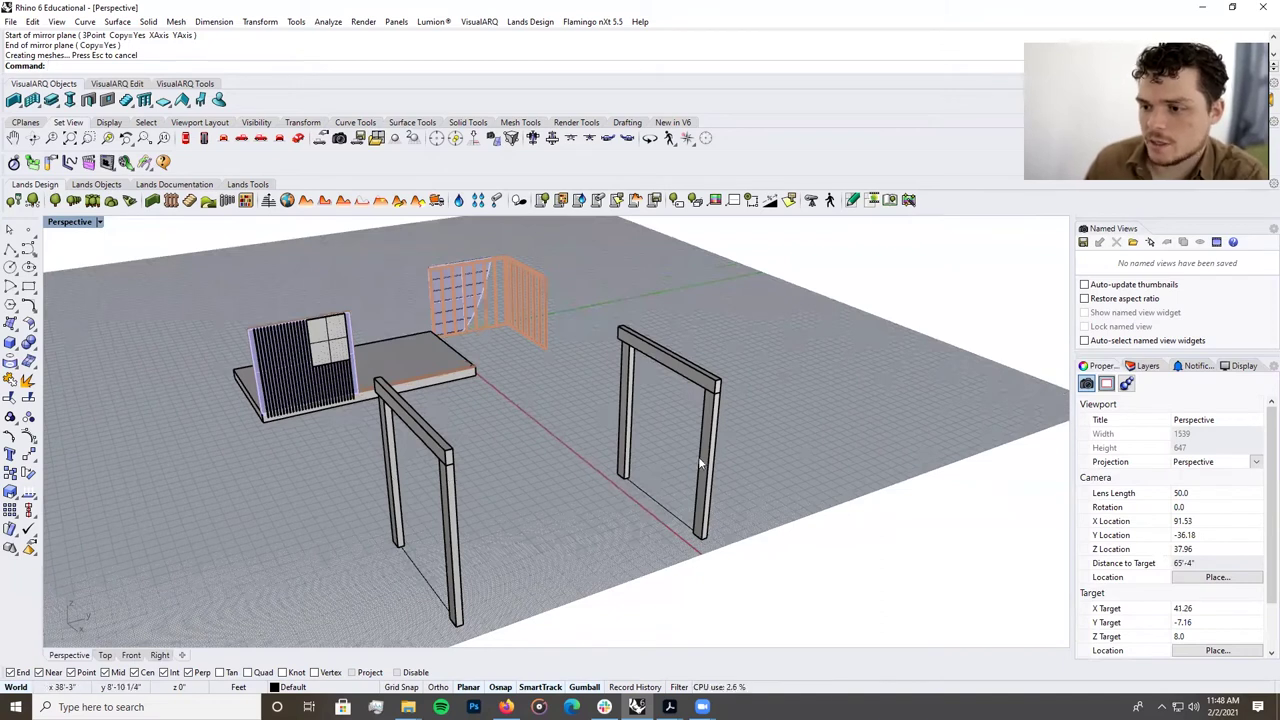
click(700, 462)
key(ctrl+c)
key(ctrl+v)
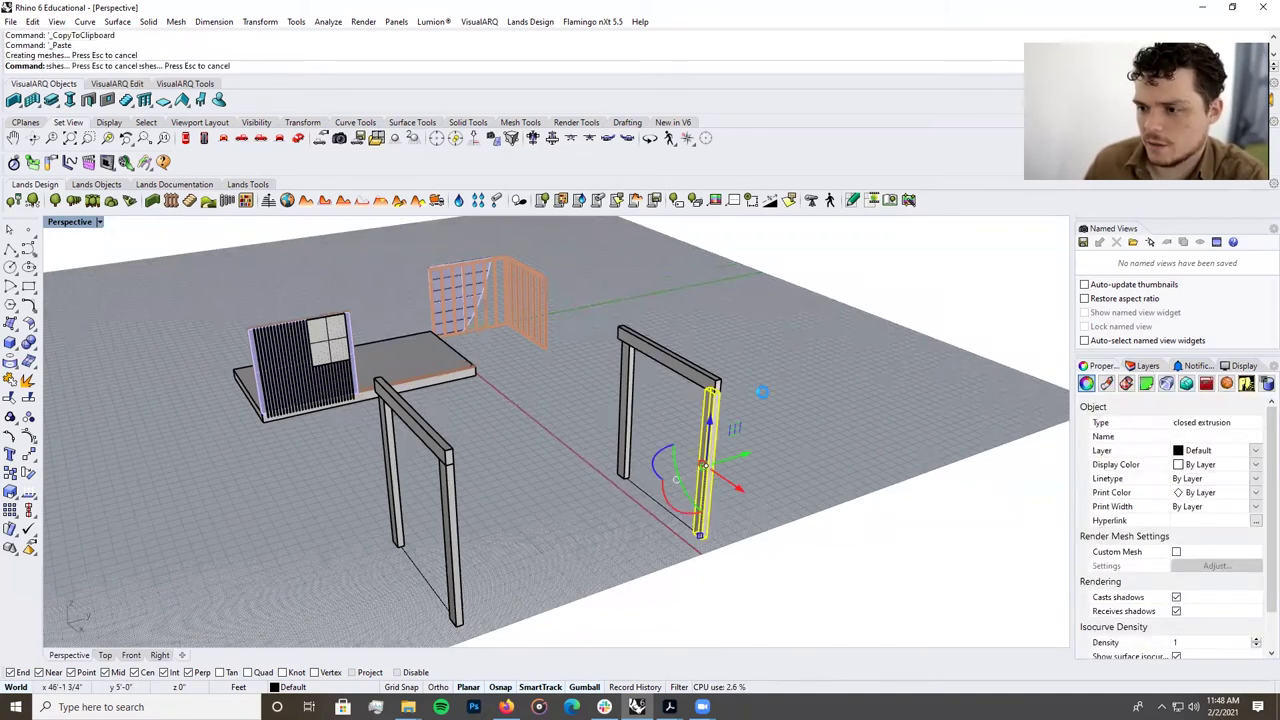
scroll(769, 399, up, 3)
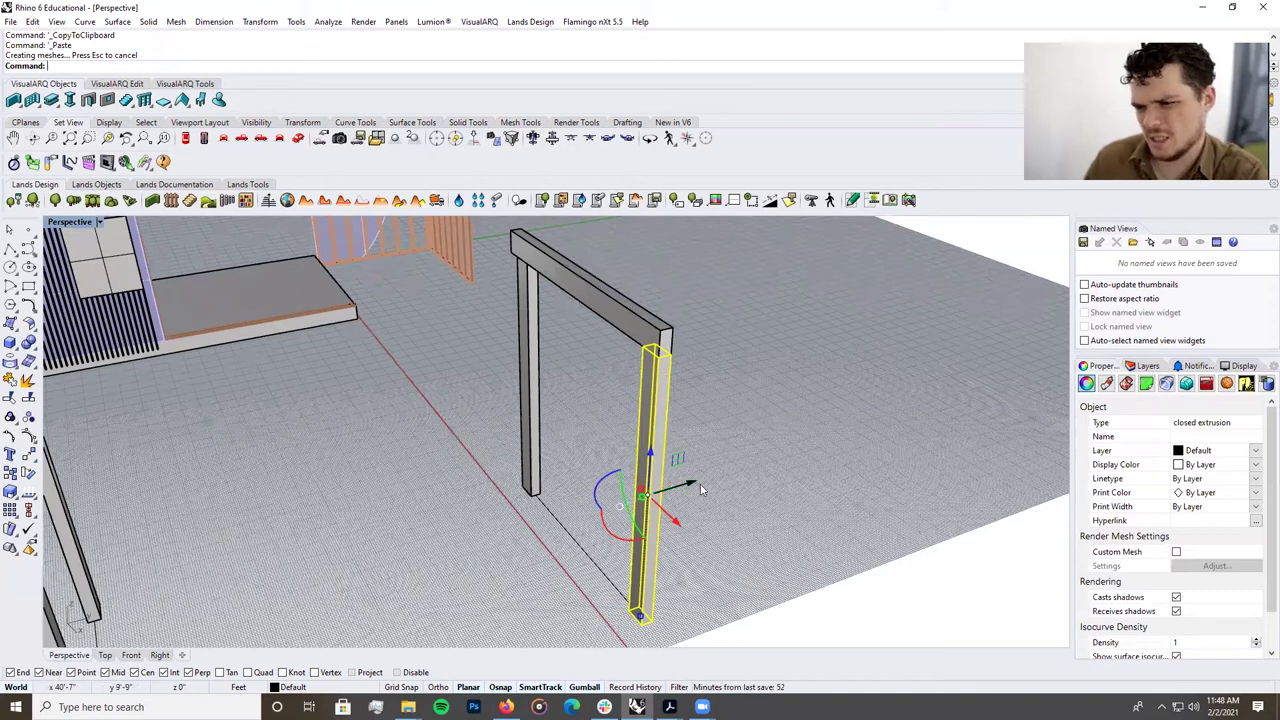
drag(614, 532, 522, 447)
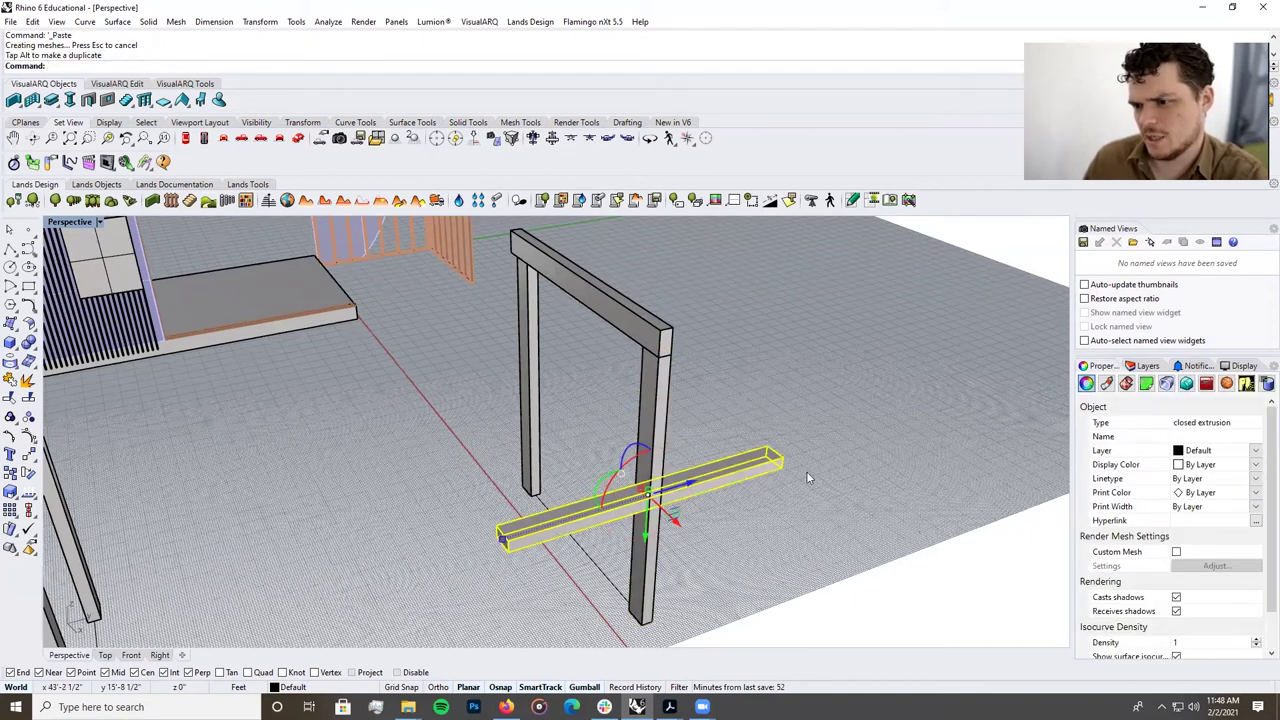
right_drag(781, 468, 628, 447)
drag(619, 436, 615, 505)
right_drag(849, 517, 643, 491)
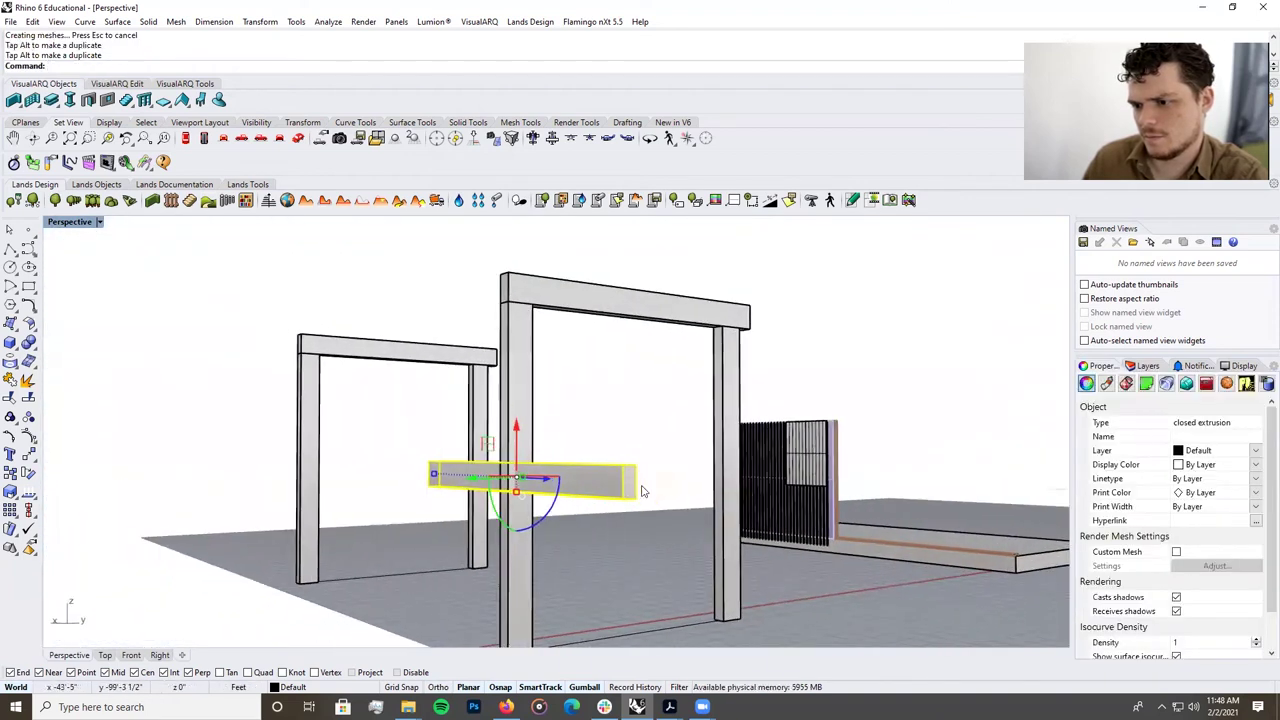
Move the horizontal copy up to the top of the outer column, snapping its end corner to the middle of the beam's end.
drag(623, 505, 525, 322)
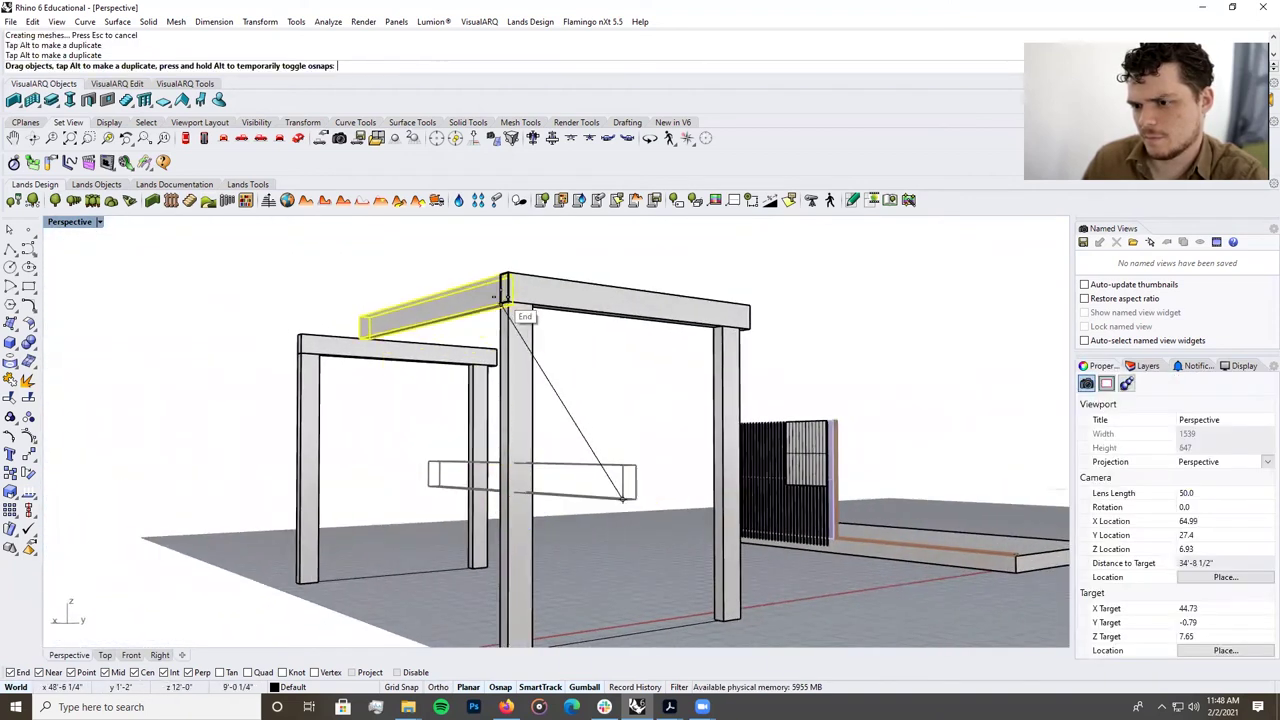
right_drag(437, 406, 549, 479)
scroll(600, 375, up, 5)
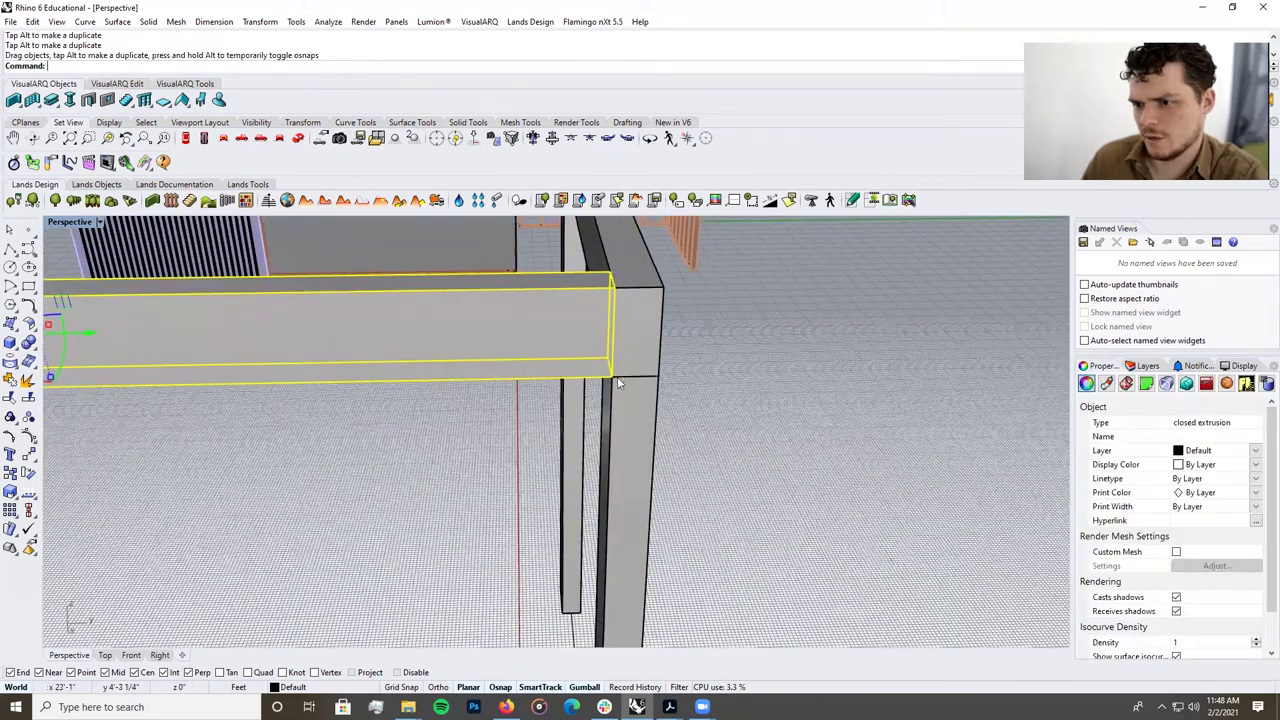
drag(613, 382, 636, 382)
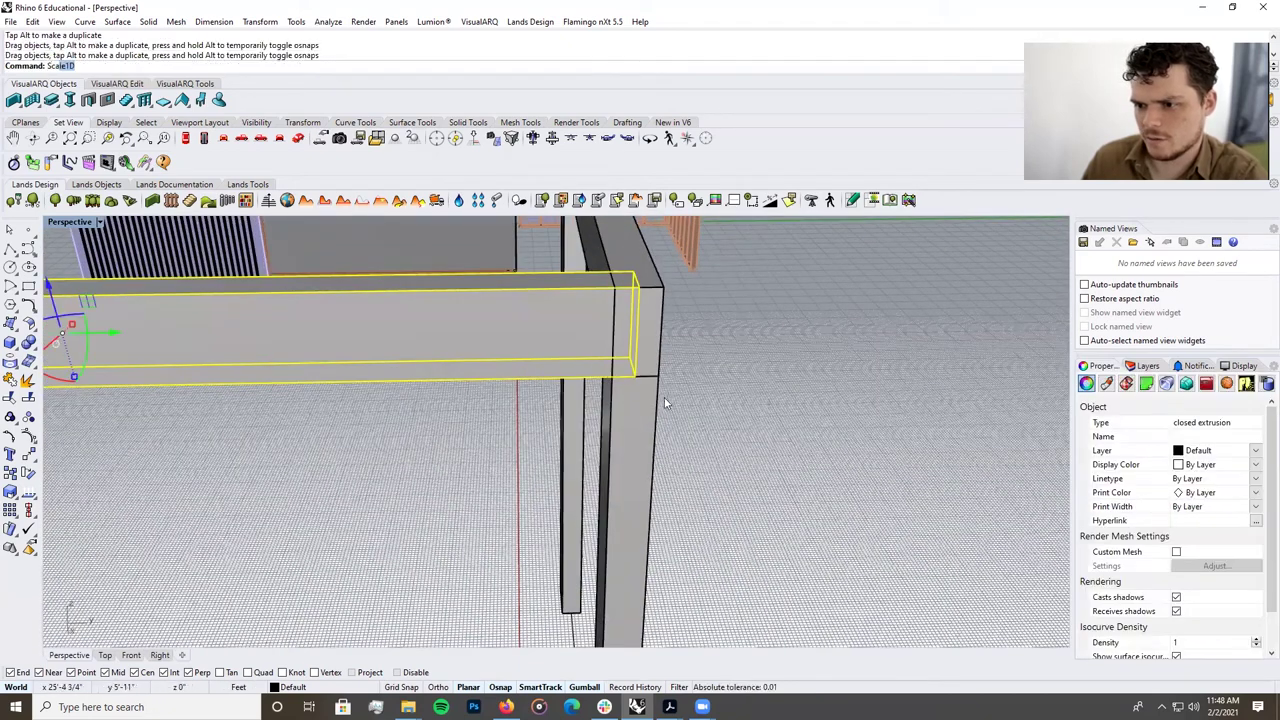
Stretch the cross beam in one direction with Scale1D from its fixed end until it reaches the opposite beam.
key(Return)
click(634, 375)
scroll(886, 429, down, 5)
scroll(591, 423, up, 5)
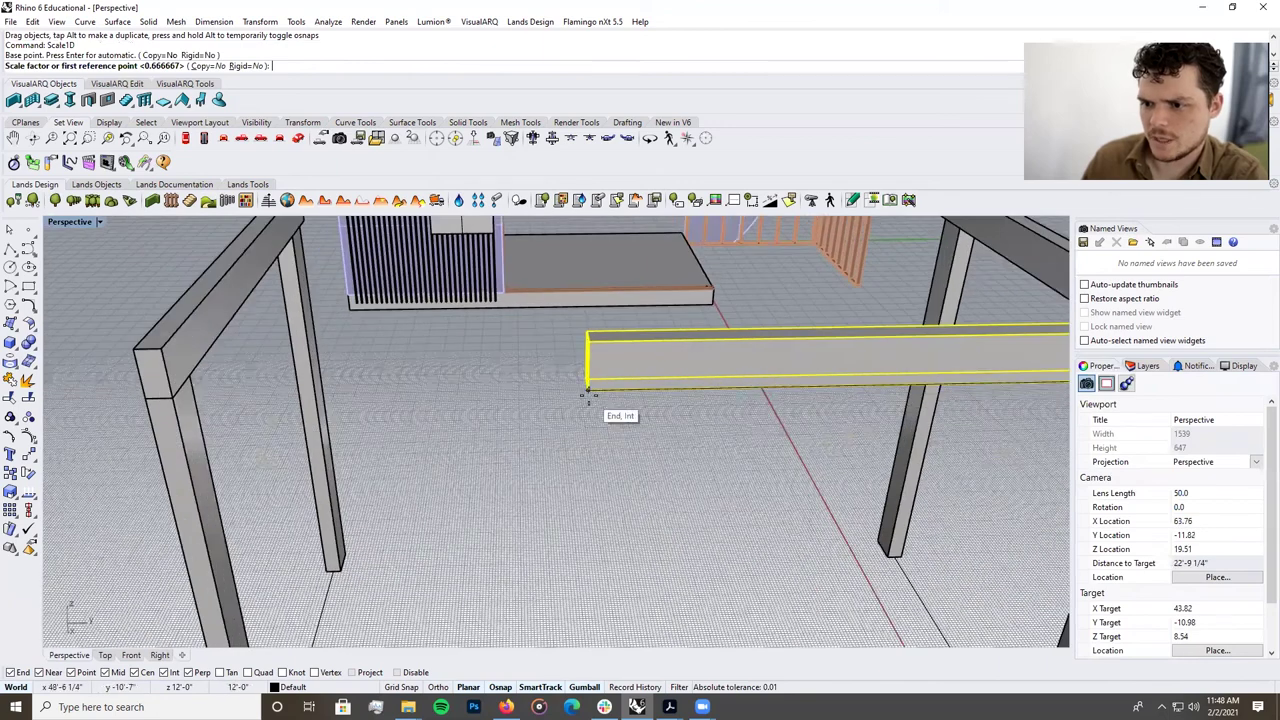
click(588, 396)
click(148, 398)
right_drag(148, 398, 478, 450)
Mirror a copy of the cross beam to the other end of the frame across the midpoints of the two side beams.
text(mirror)
key(Return)
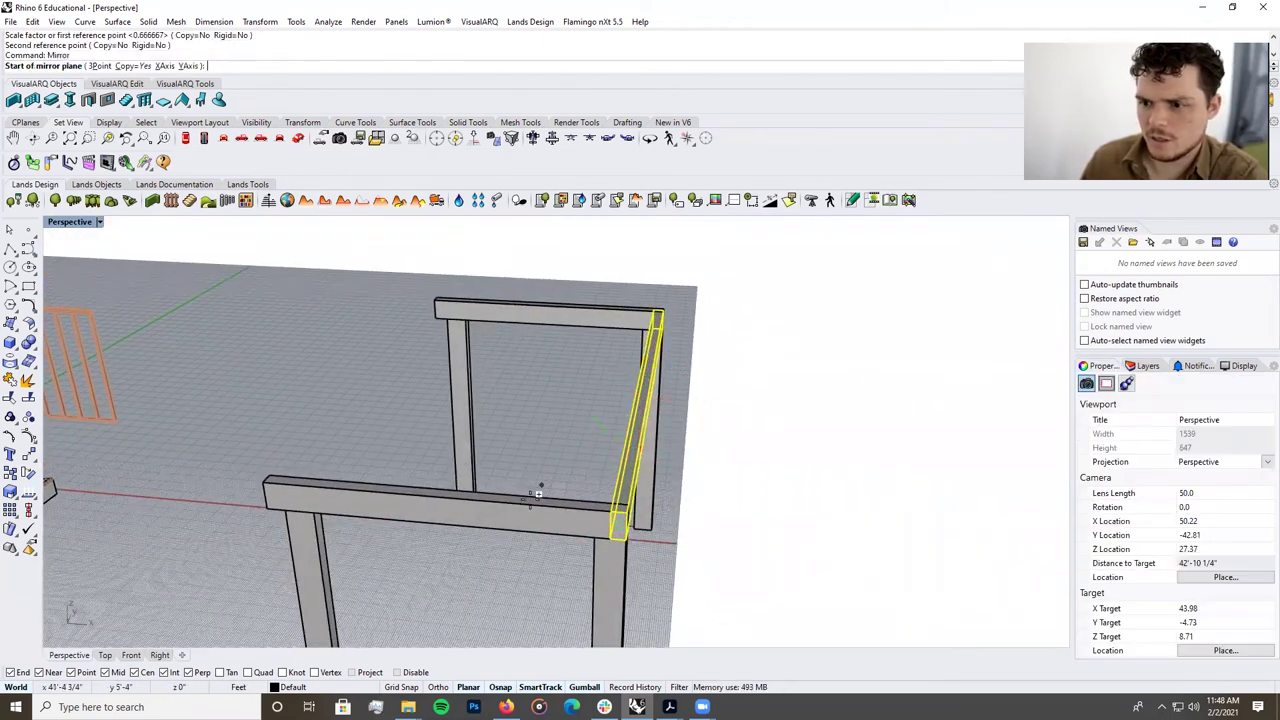
click(443, 498)
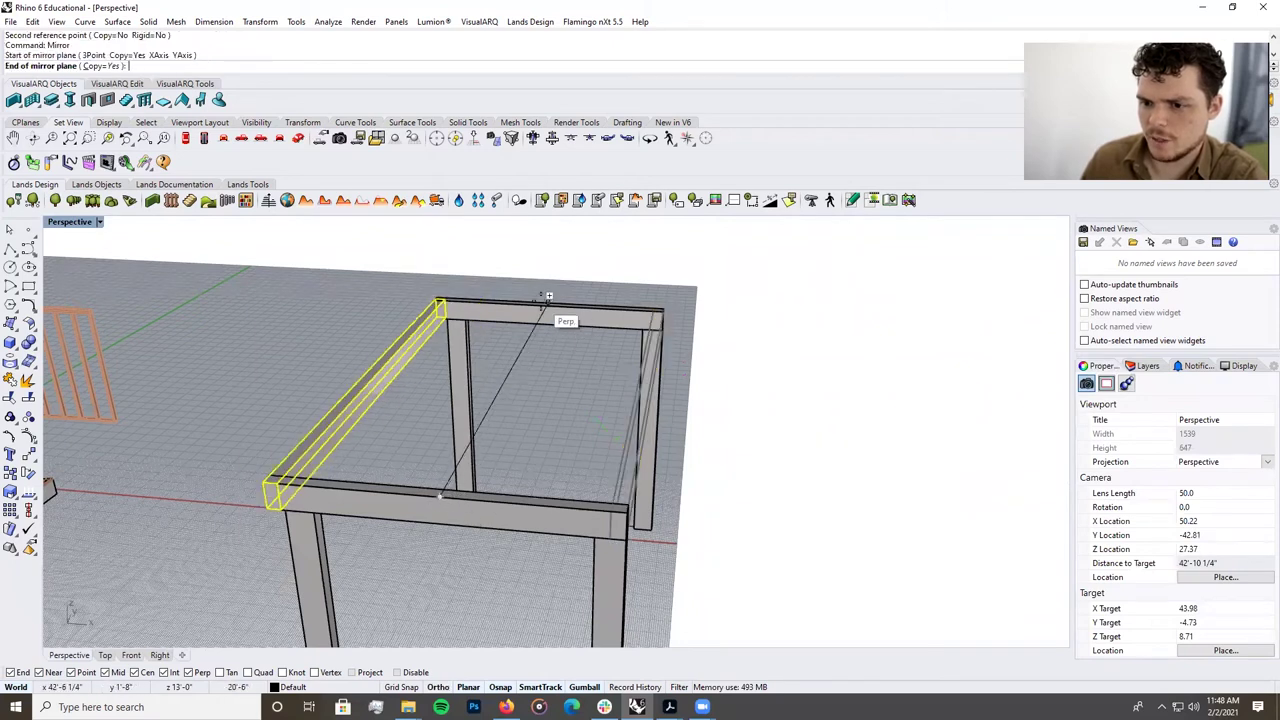
click(545, 305)
scroll(585, 343, down, 5)
right_drag(585, 343, 600, 365)
Move the two inner columns together horizontally so they sit flush under the ends of the side beams.
scroll(585, 383, up, 5)
scroll(585, 383, up, 2)
click(589, 423)
scroll(589, 423, down, 4)
shift+click(422, 345)
scroll(585, 420, up, 4)
scroll(587, 422, up, 2)
drag(589, 423, 542, 434)
click(671, 494)
scroll(668, 496, down, 10)
right_drag(724, 531, 546, 477)
scroll(512, 348, up, 6)
right_drag(504, 354, 562, 402)
scroll(720, 432, down, 4)
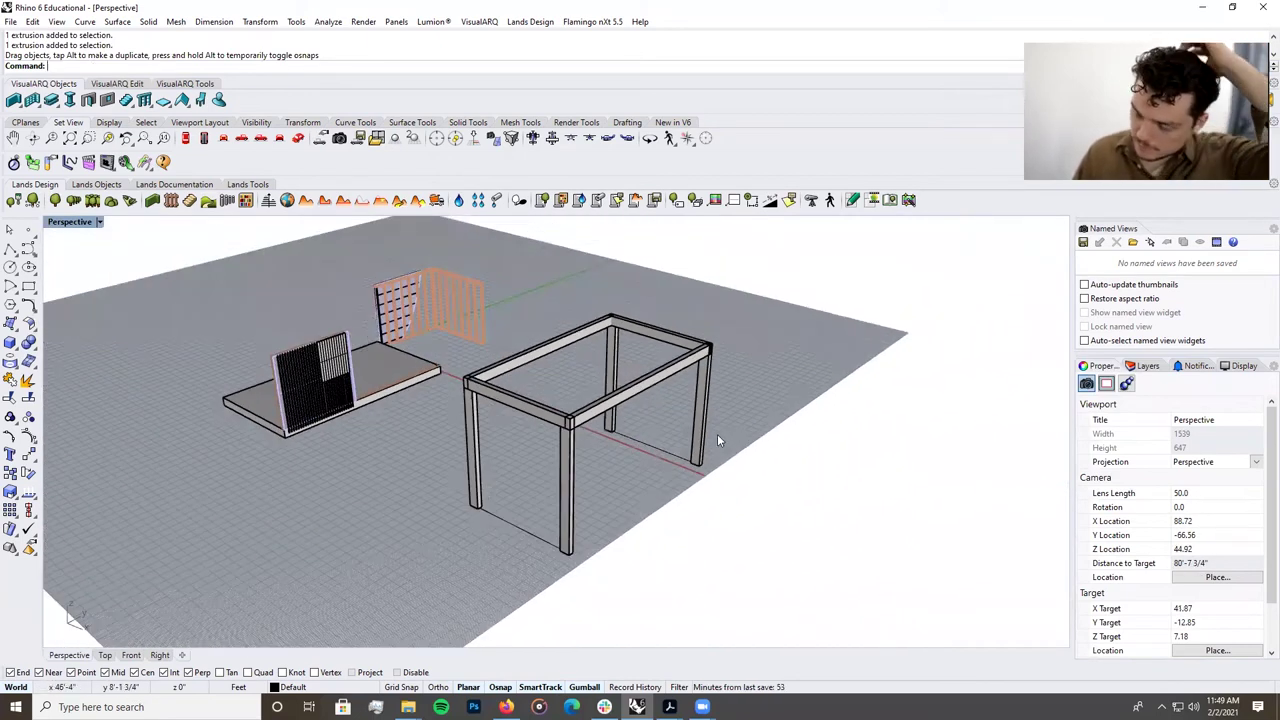
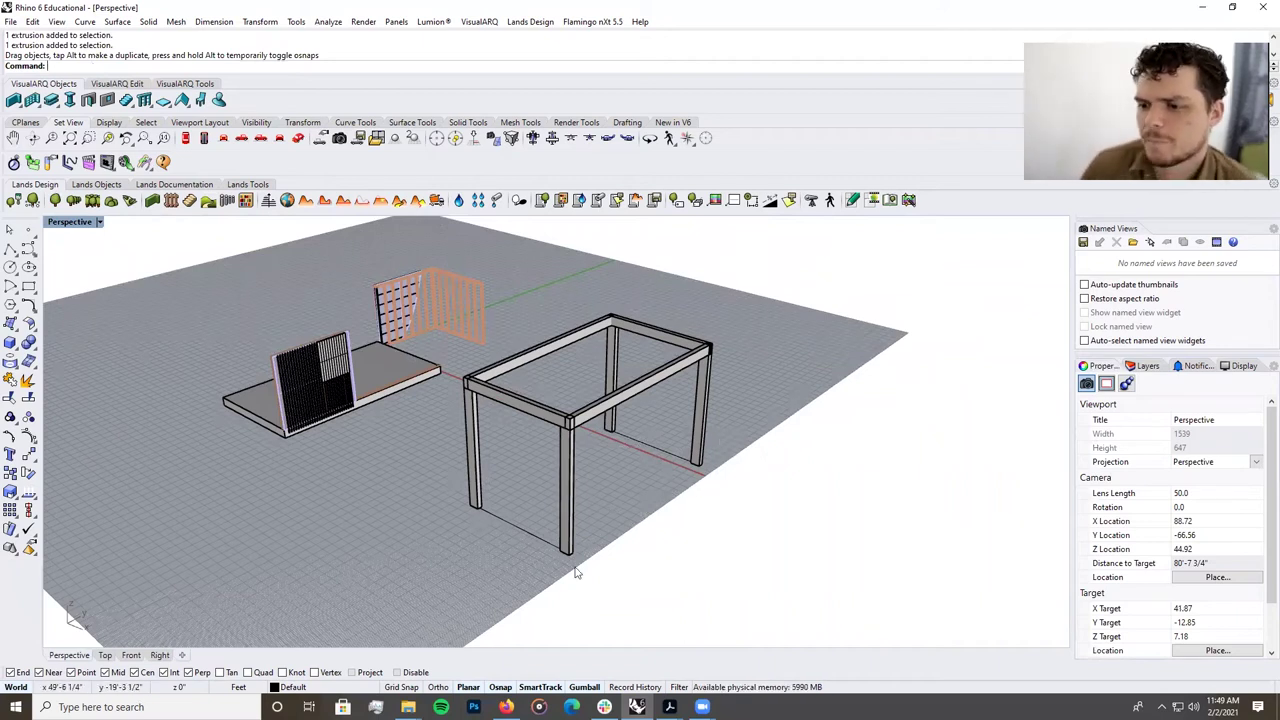
Draw a 1" by 1" square in the front view, starting at the outer bottom corner of the outer column.
click(28, 288)
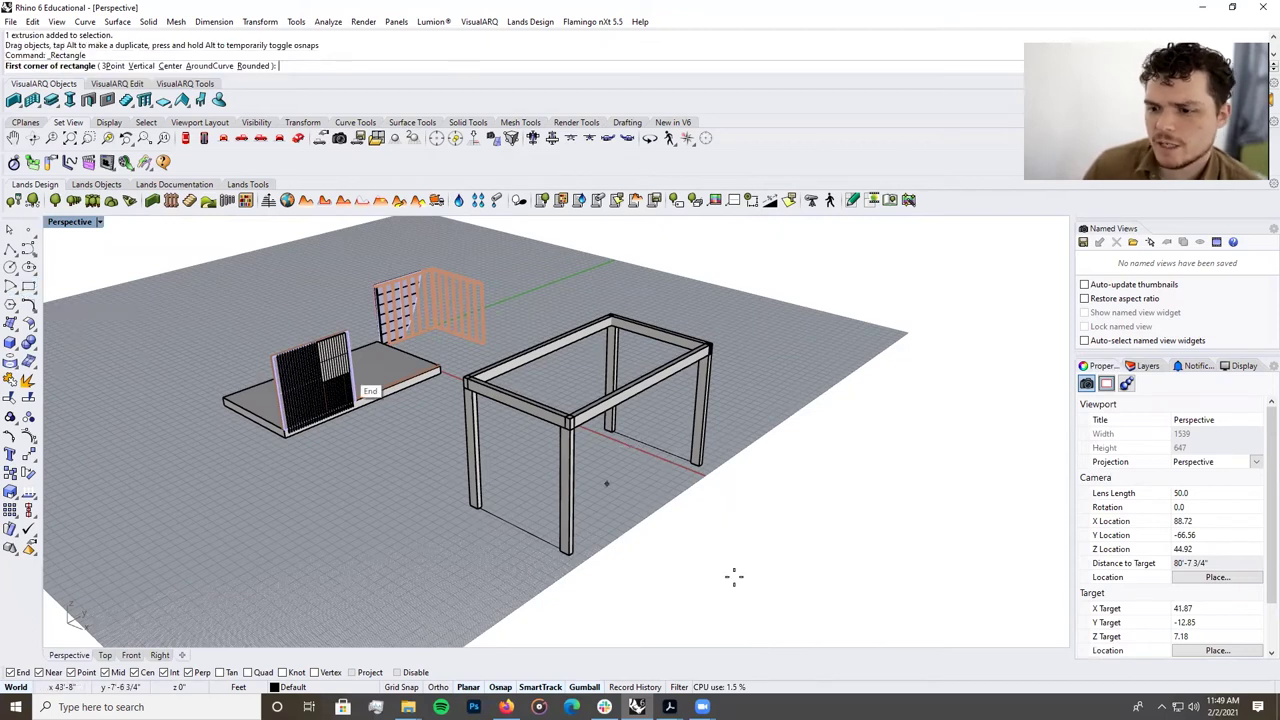
scroll(626, 497, up, 5)
scroll(440, 502, down, 6)
scroll(526, 510, up, 4)
right_drag(524, 516, 568, 482)
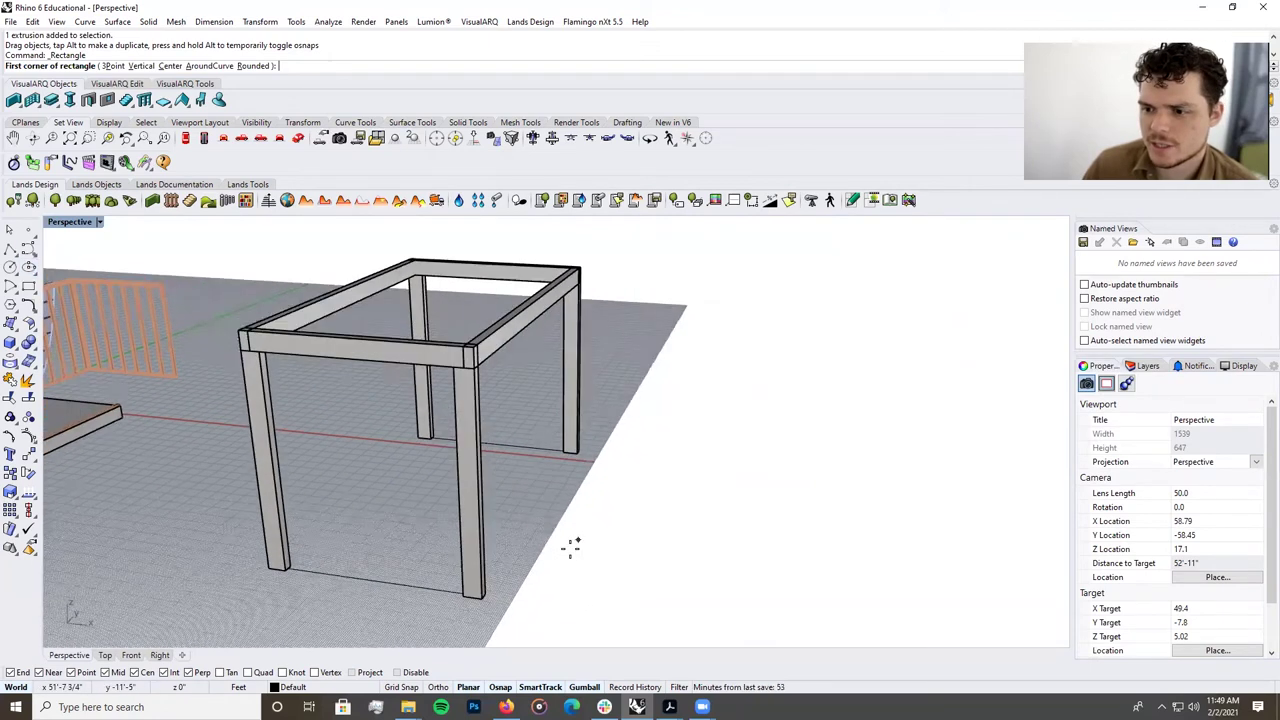
scroll(571, 543, down, 5)
scroll(509, 523, up, 8)
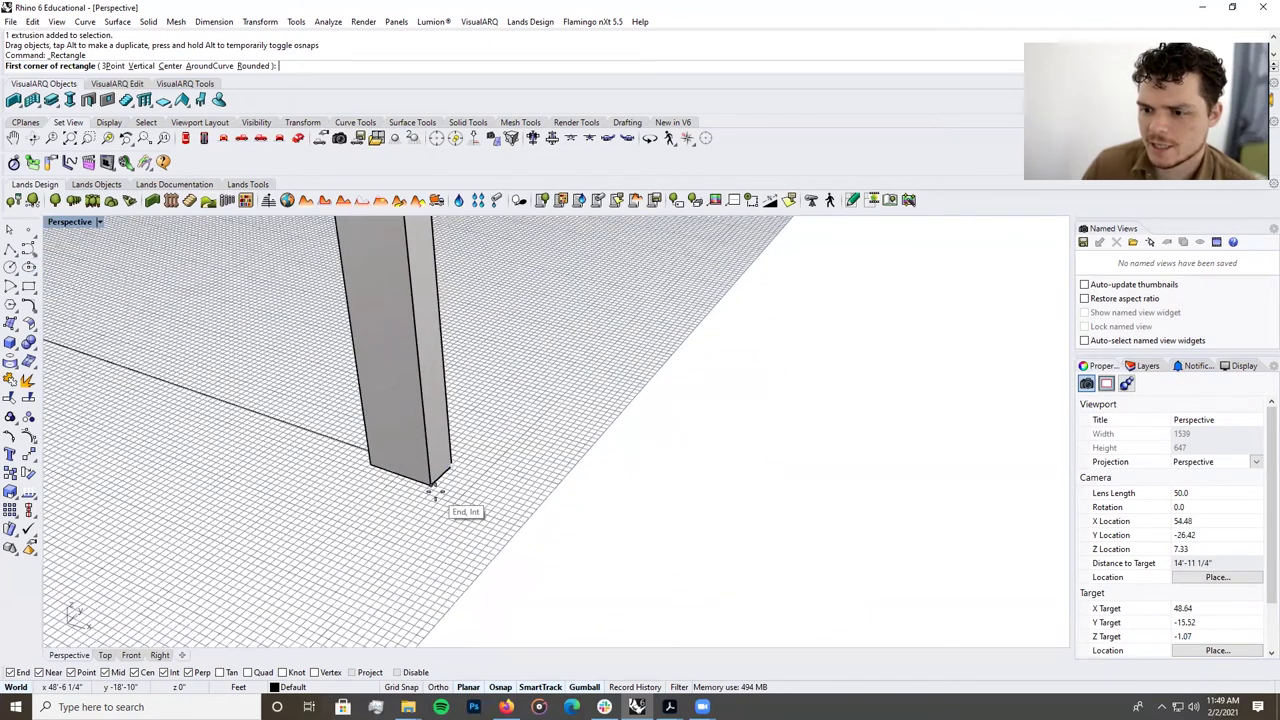
double_click(70, 221)
scroll(390, 548, up, 5)
scroll(366, 553, up, 3)
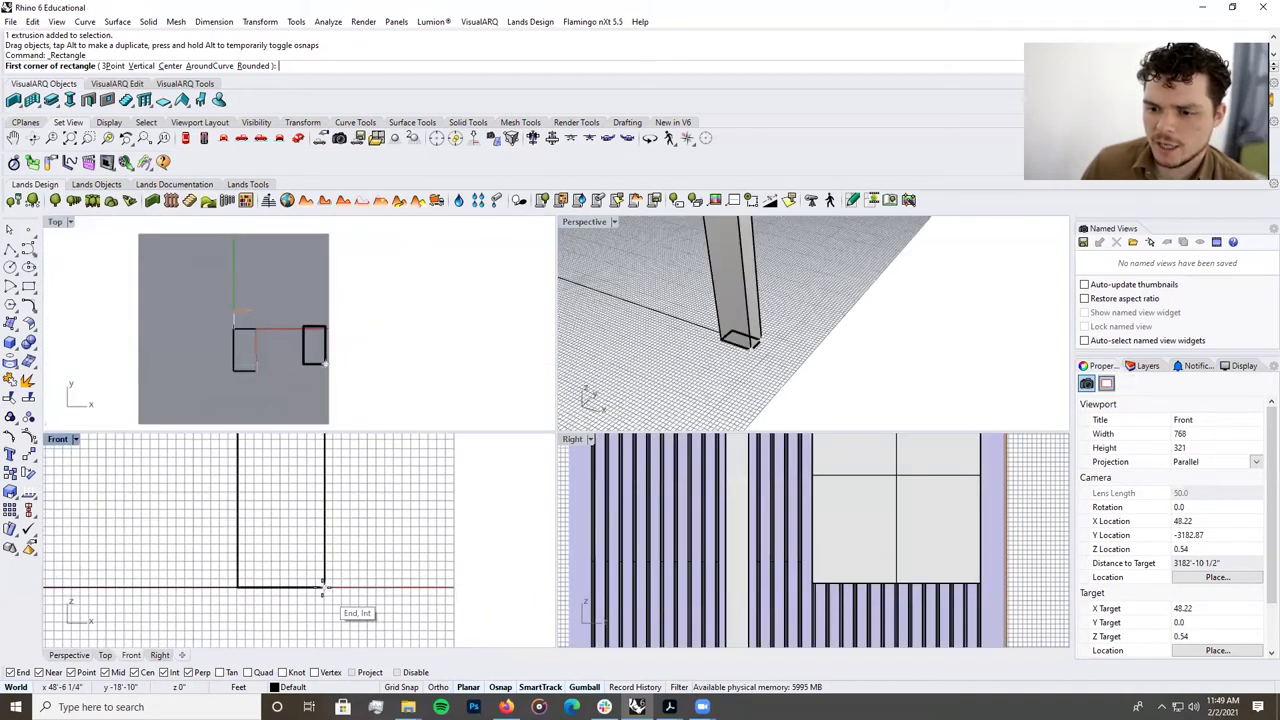
click(325, 585)
text(1)
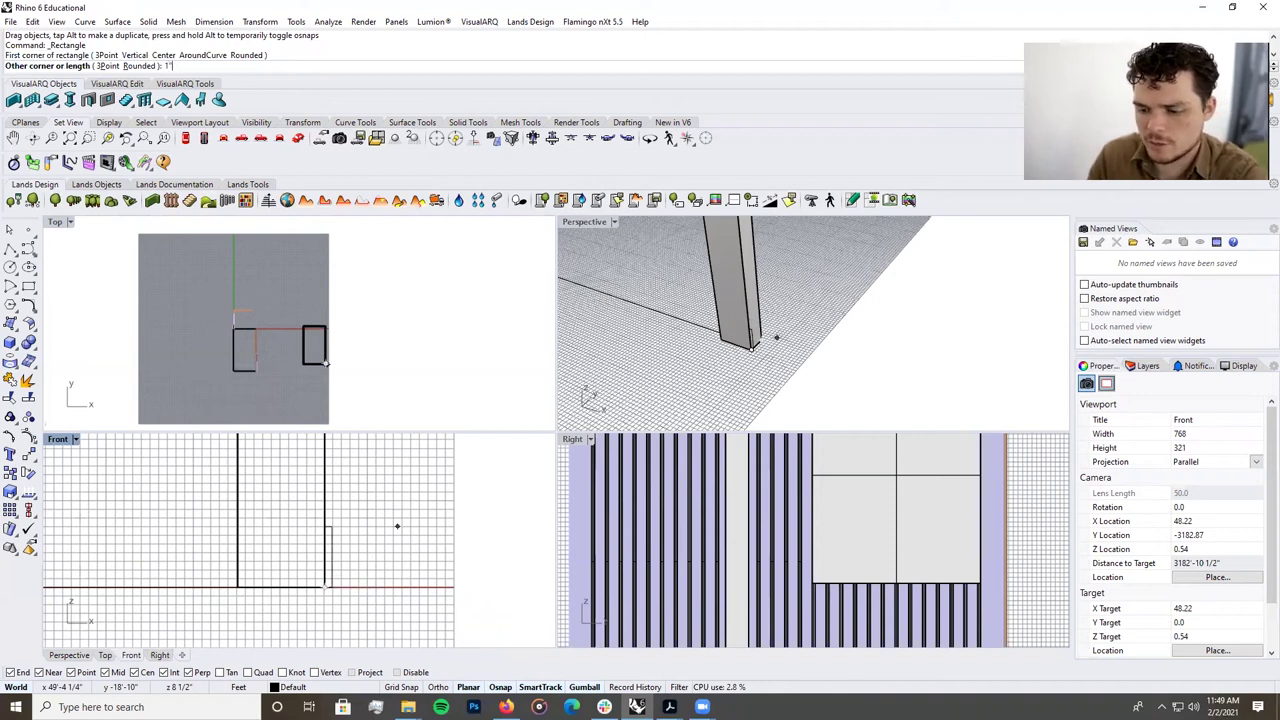
key(Return)
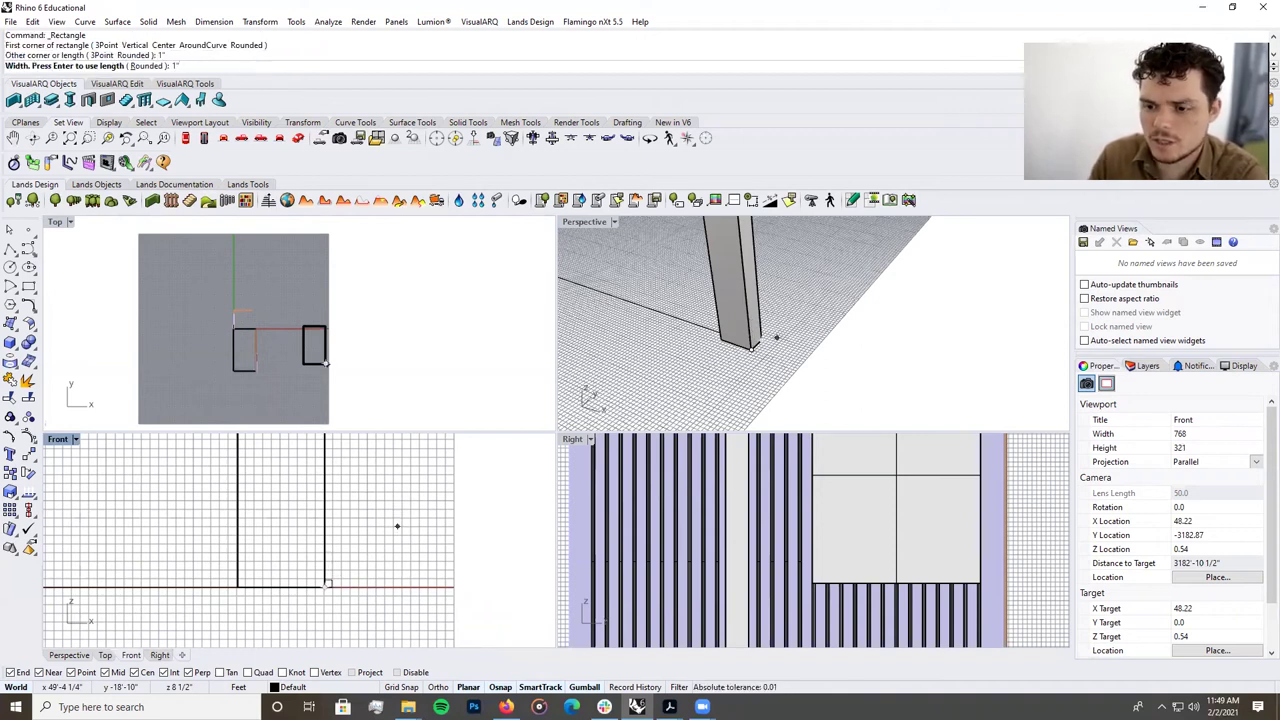
key(Return)
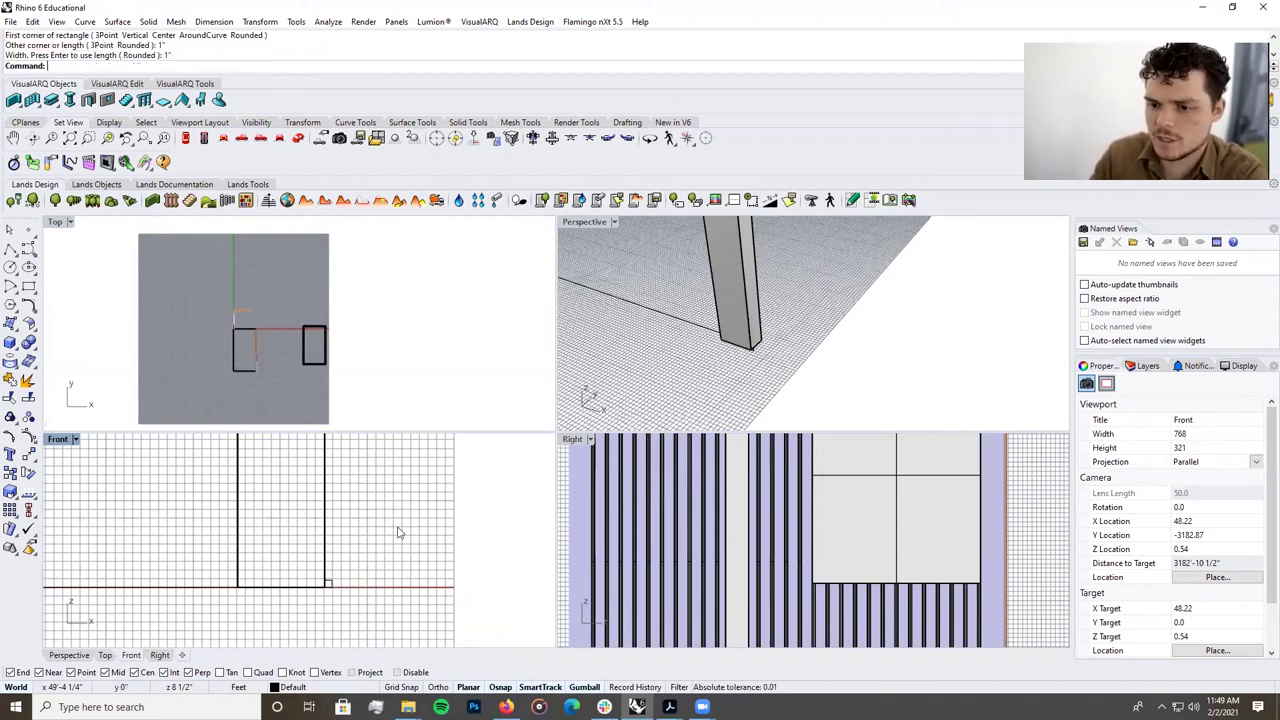
Extrude the 1" square horizontally along the frame to the opposite outer column, forming a long slat.
click(326, 585)
text(ExtrudeCrv)
key(Return)
scroll(740, 369, down, 6)
shift+right_drag(880, 247, 742, 360)
scroll(750, 362, up, 8)
click(749, 356)
Try a linear array of 8 slats running vertically up the face of the outer column.
click(718, 375)
scroll(346, 587, up, 9)
scroll(292, 587, up, 2)
text(ArrayLinear)
key(Return)
scroll(307, 613, up, 2)
key(Return)
click(304, 602)
scroll(300, 540, down, 2)
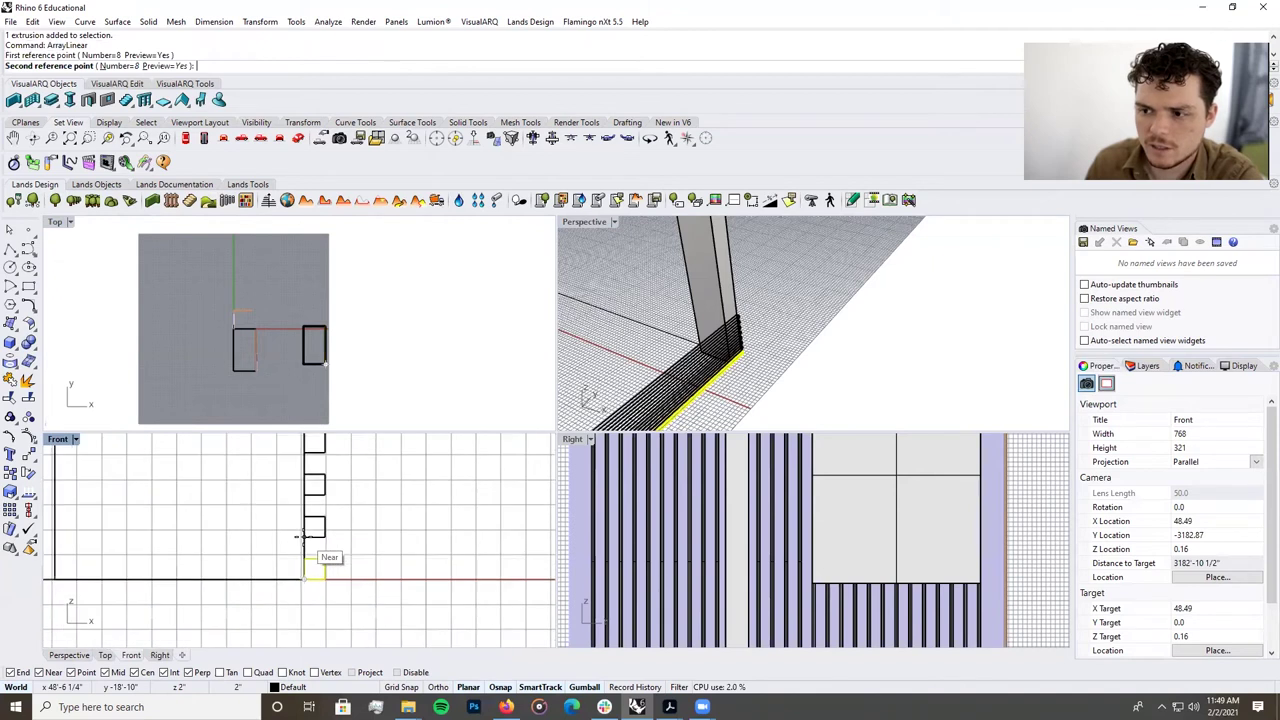
scroll(300, 540, down, 4)
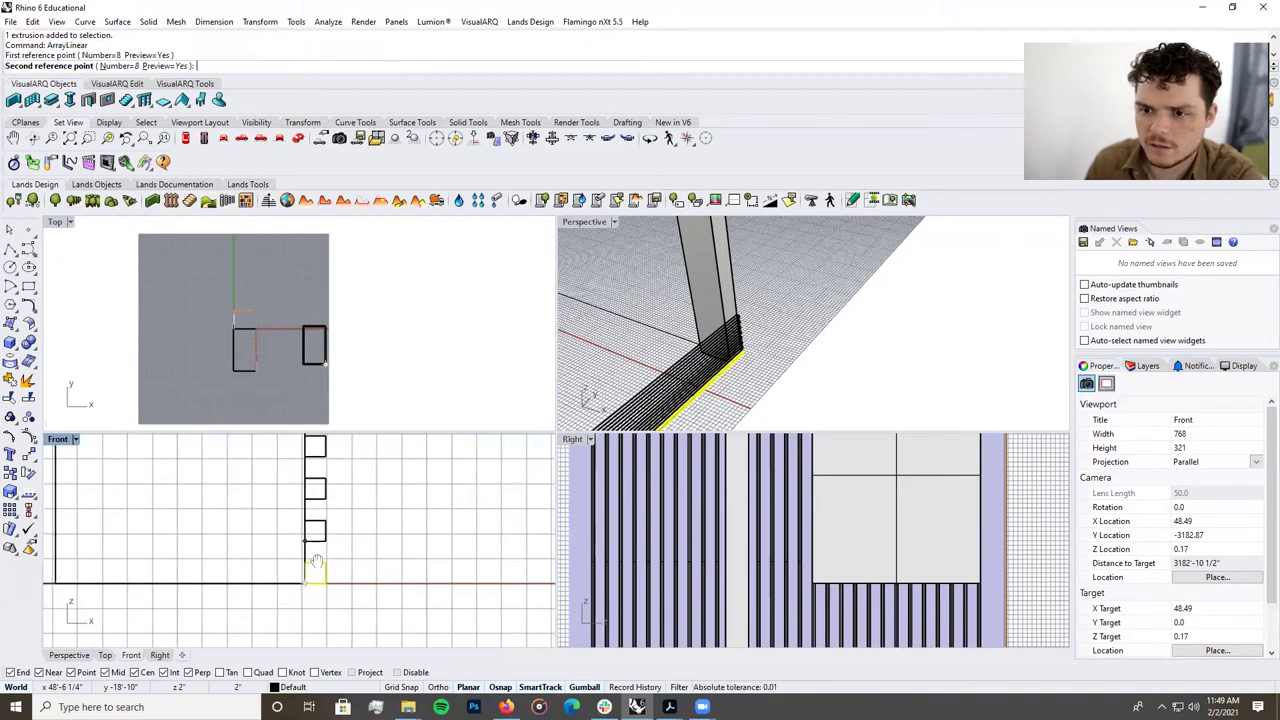
scroll(363, 592, down, 4)
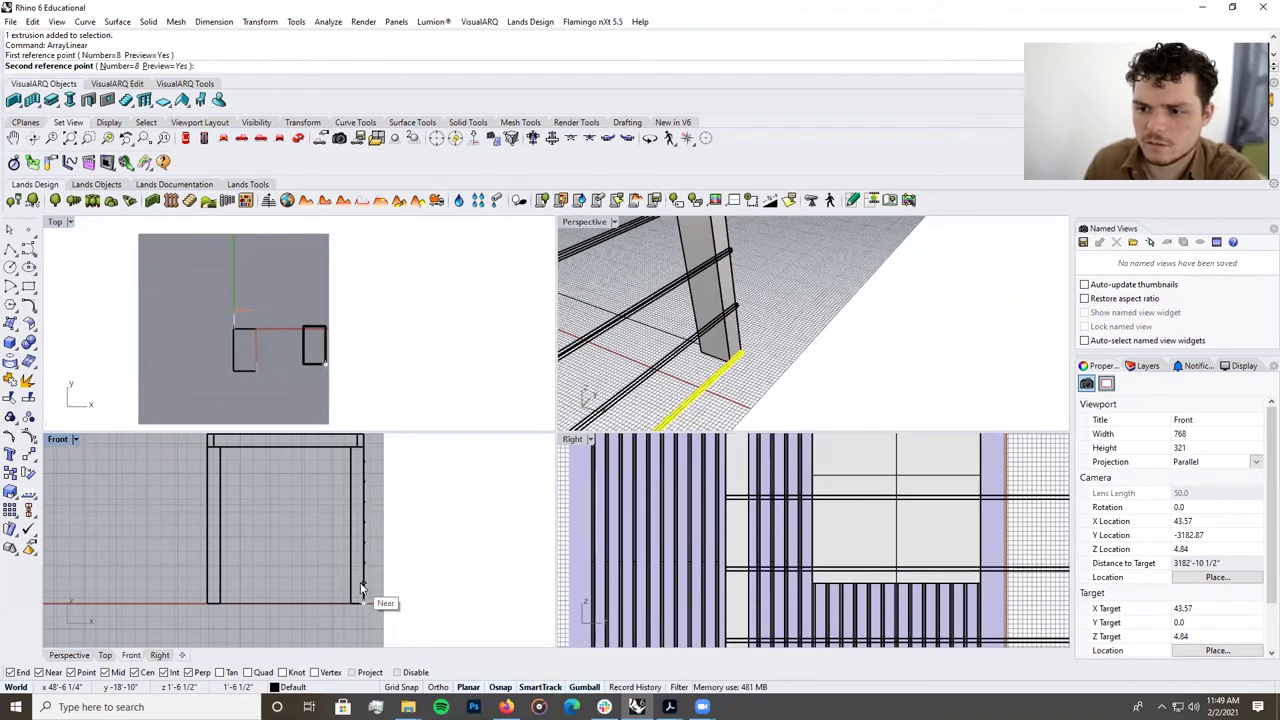
click(363, 592)
Scale the slat and its profile curve horizontally in the front view to a width of 3", keeping the edge against the column fixed.
scroll(360, 598, up, 4)
scroll(358, 601, up, 6)
drag(381, 622, 339, 559)
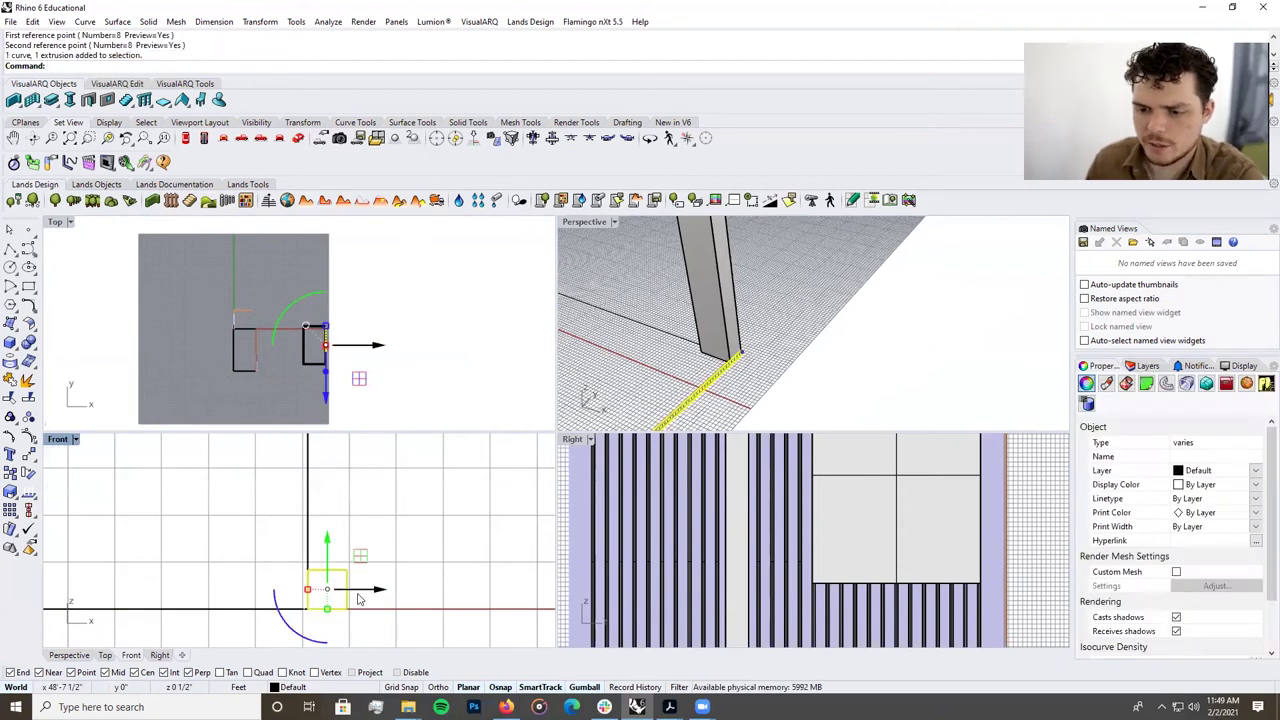
text(Sca)
key(Return)
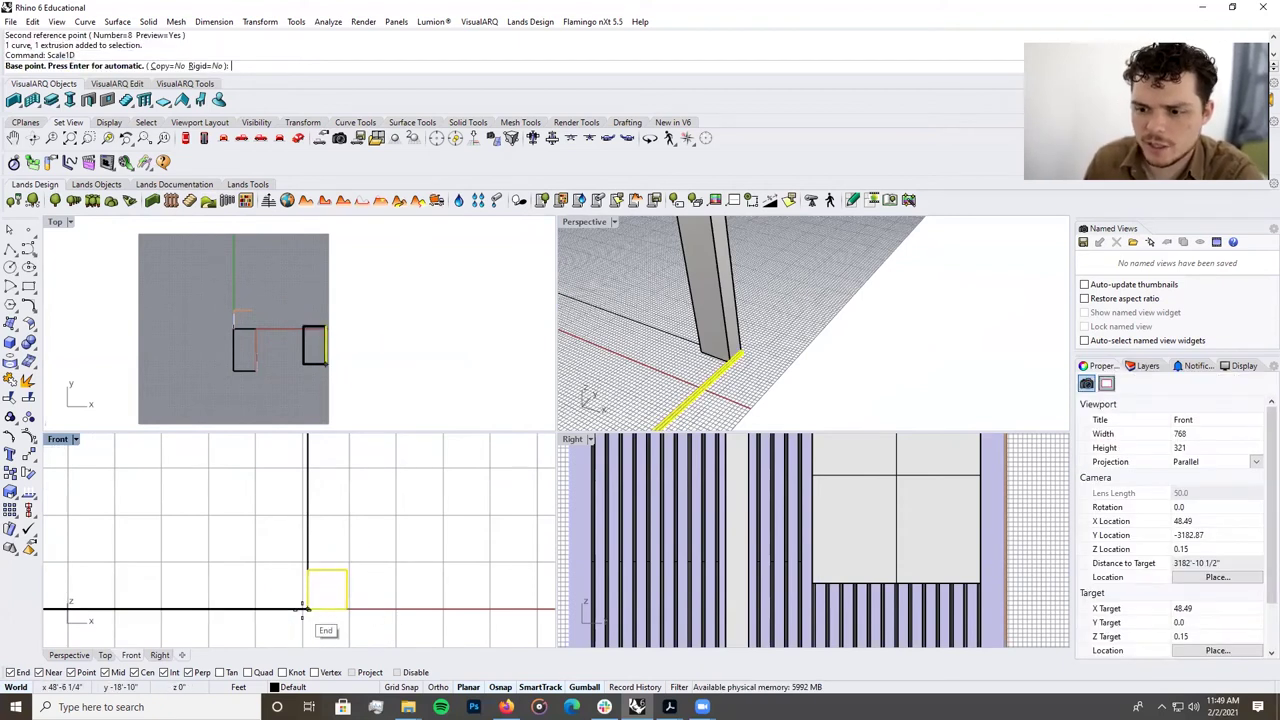
click(307, 608)
click(347, 608)
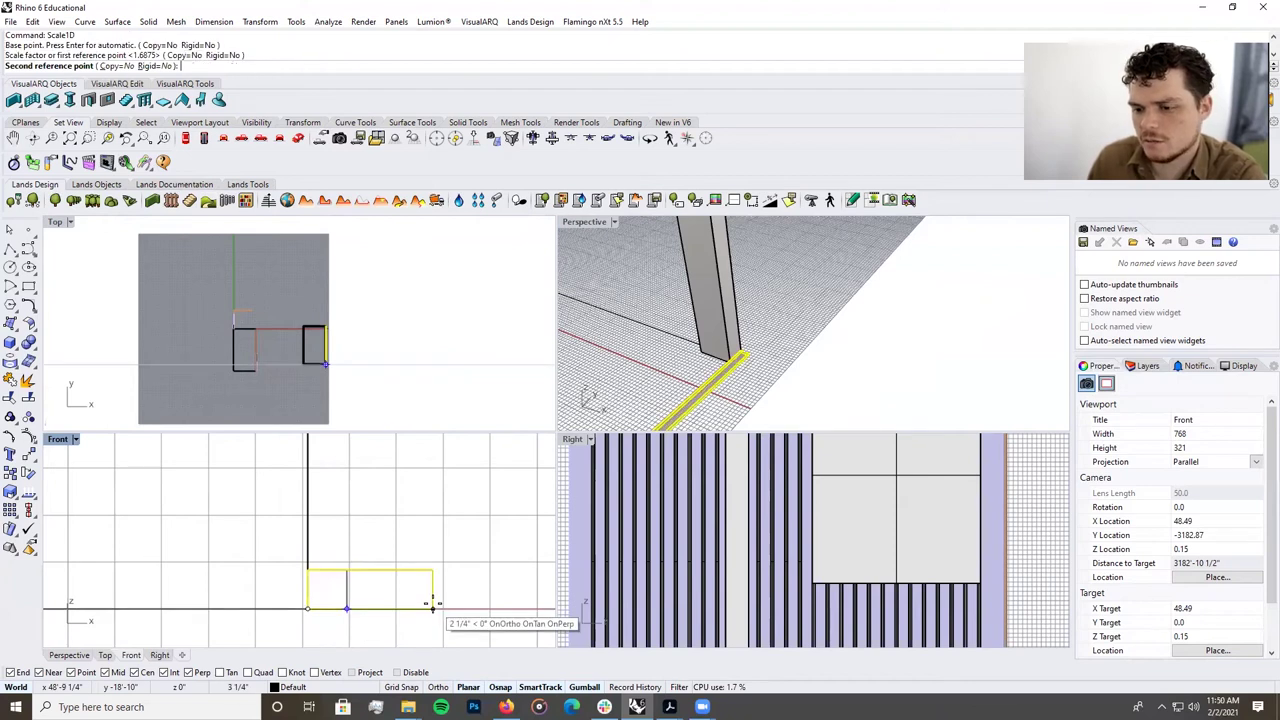
text(4)
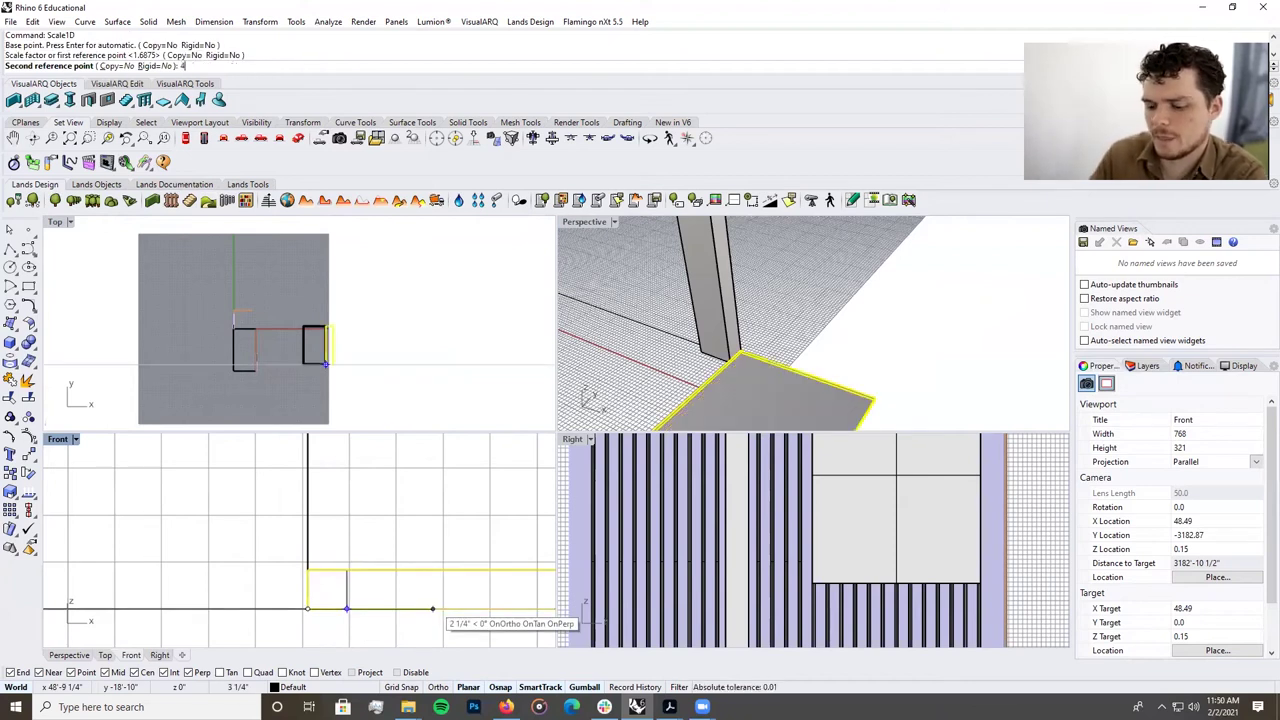
key(BackSpace)
text(3")
key(Return)
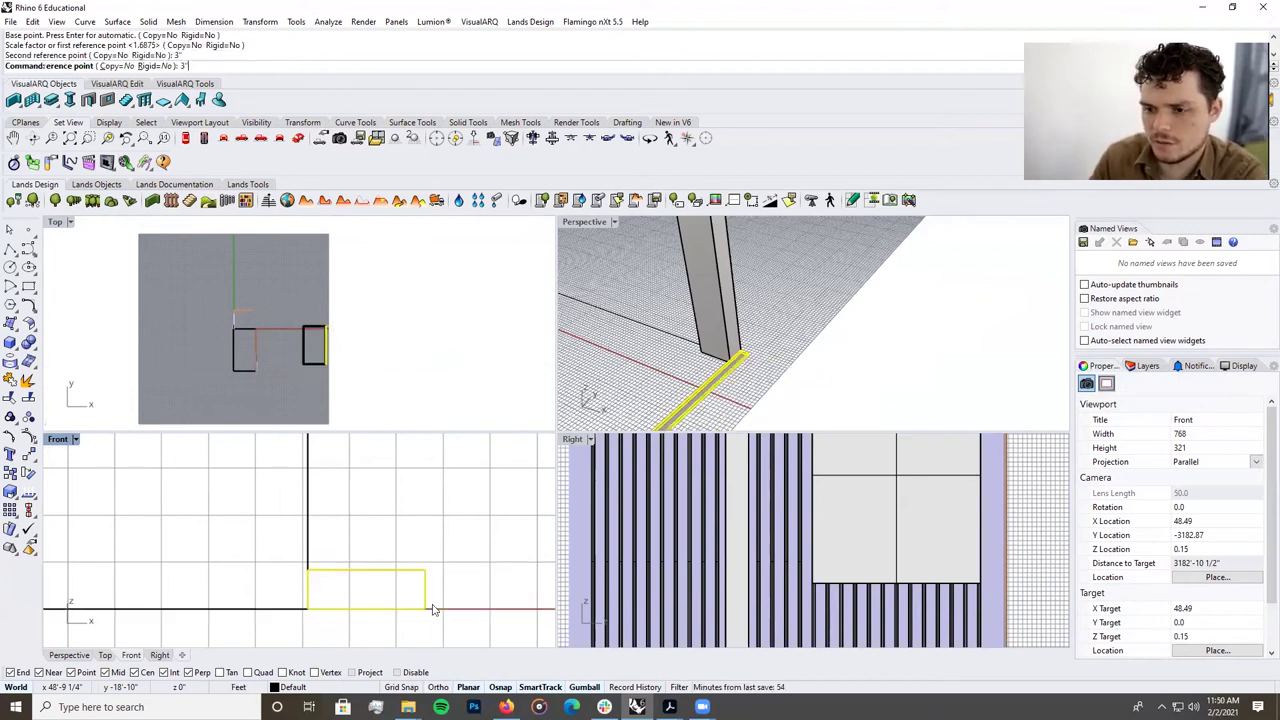
Scale the slat and its profile curve vertically from the bottom corner to a height of 3".
key(Return)
click(425, 607)
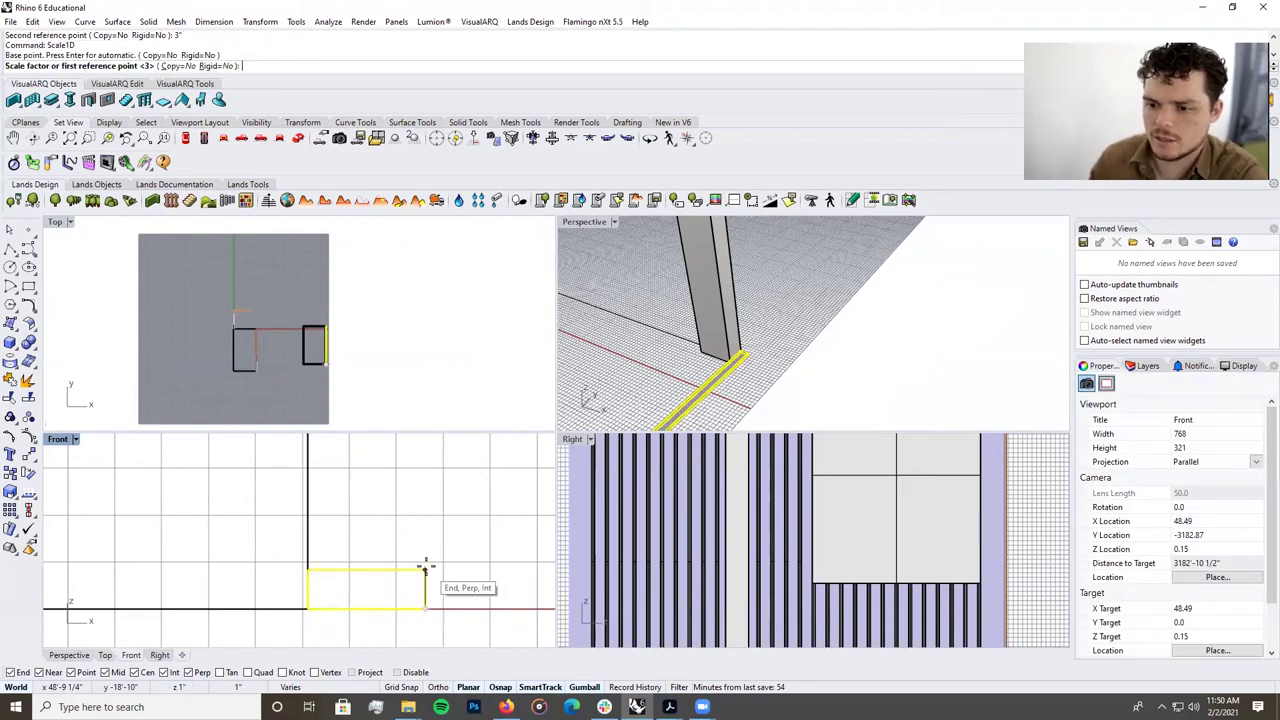
click(425, 570)
text(3")
key(Return)
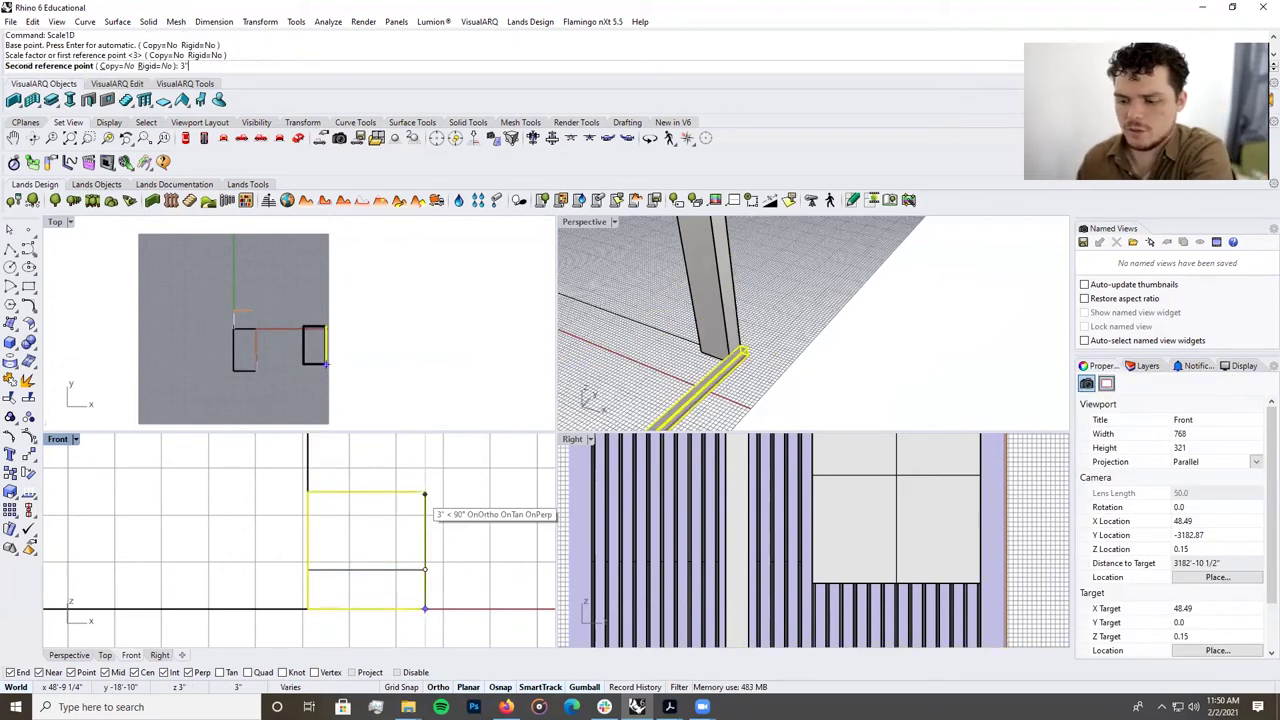
key(Escape)
Array the slat and its profile linearly up the outer column as 20 items spaced about 7 1/2" apart.
scroll(366, 612, down, 3)
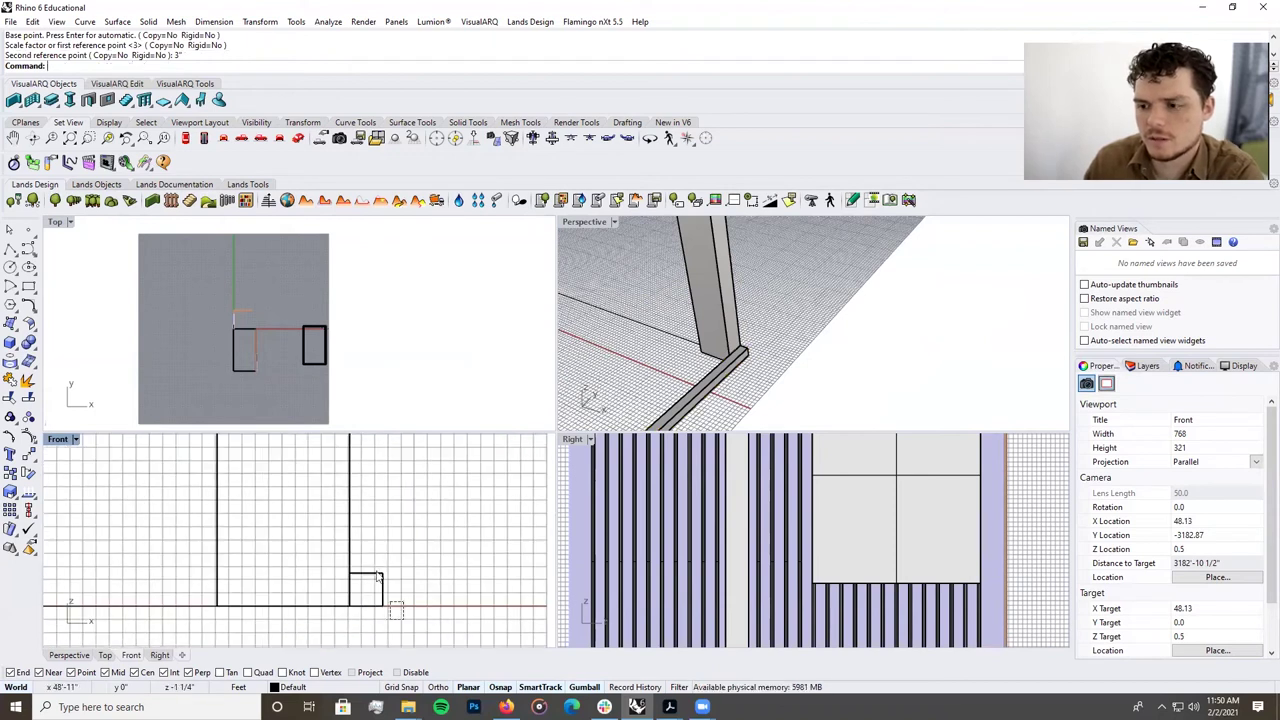
drag(406, 620, 368, 558)
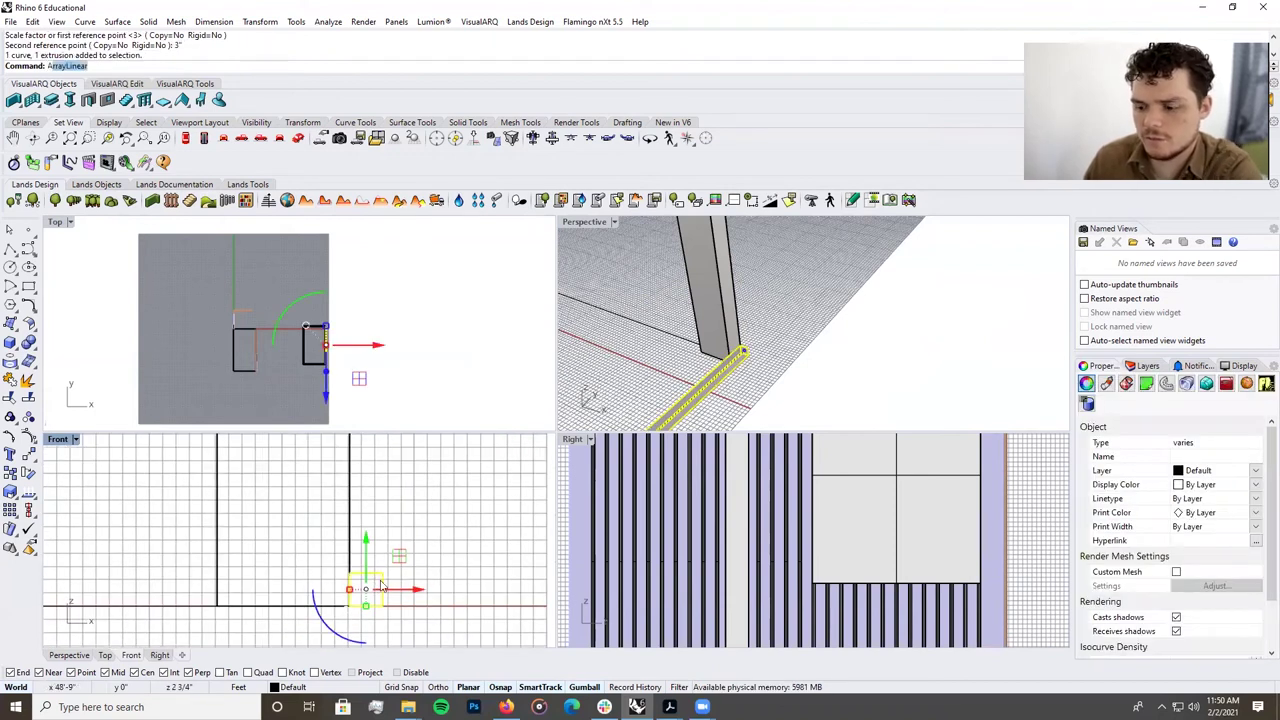
key(Return)
text(2)
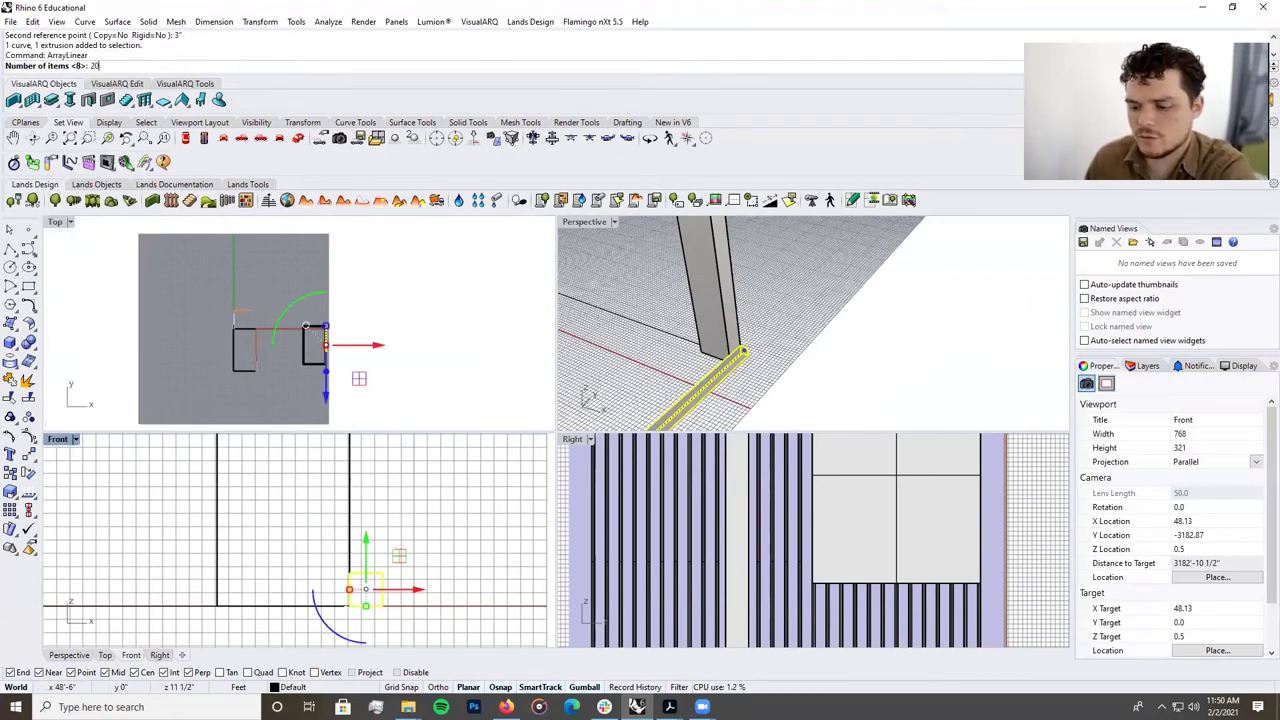
text(0)
key(Return)
click(349, 590)
scroll(350, 595, down, 3)
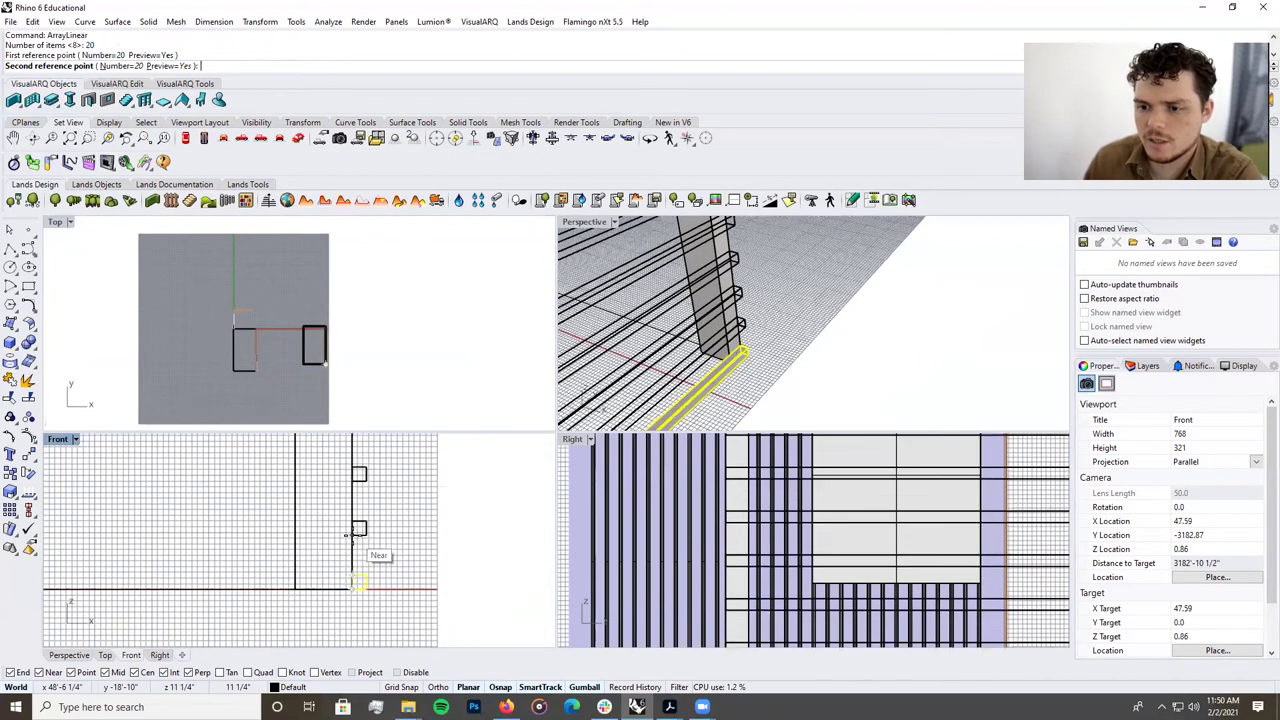
scroll(349, 535, down, 2)
scroll(820, 358, up, 6)
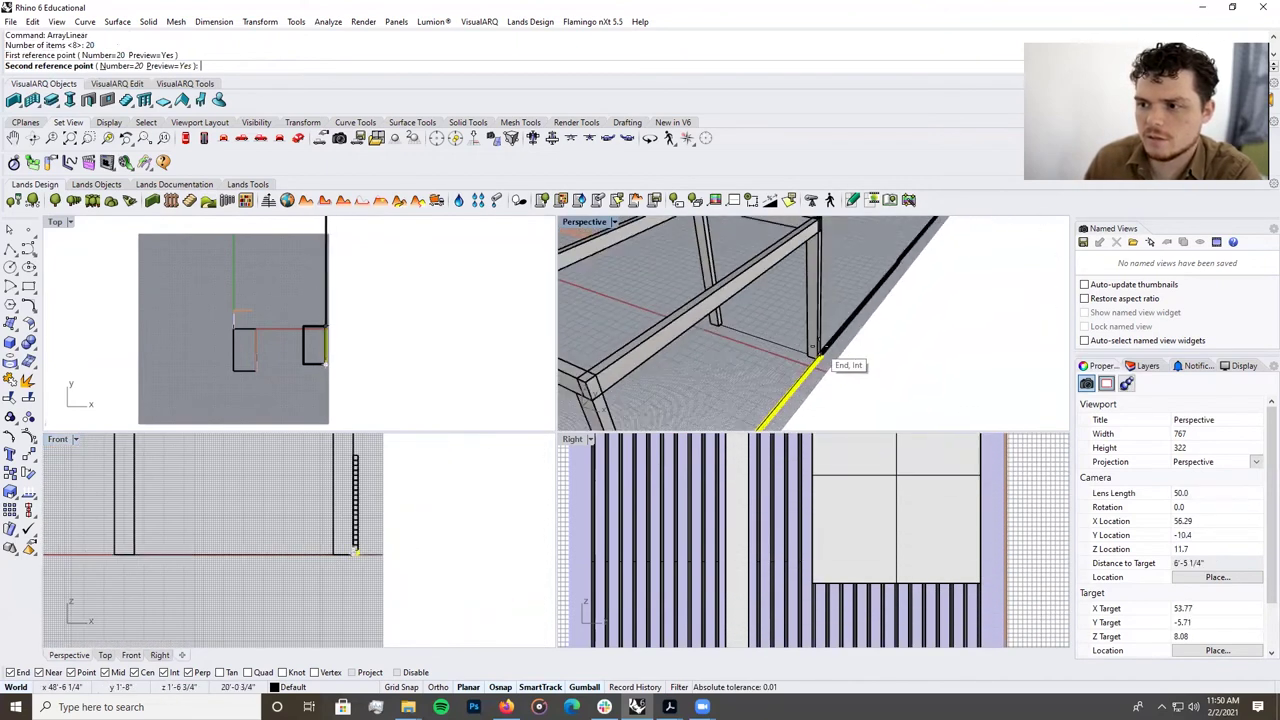
scroll(820, 358, down, 6)
scroll(340, 545, up, 3)
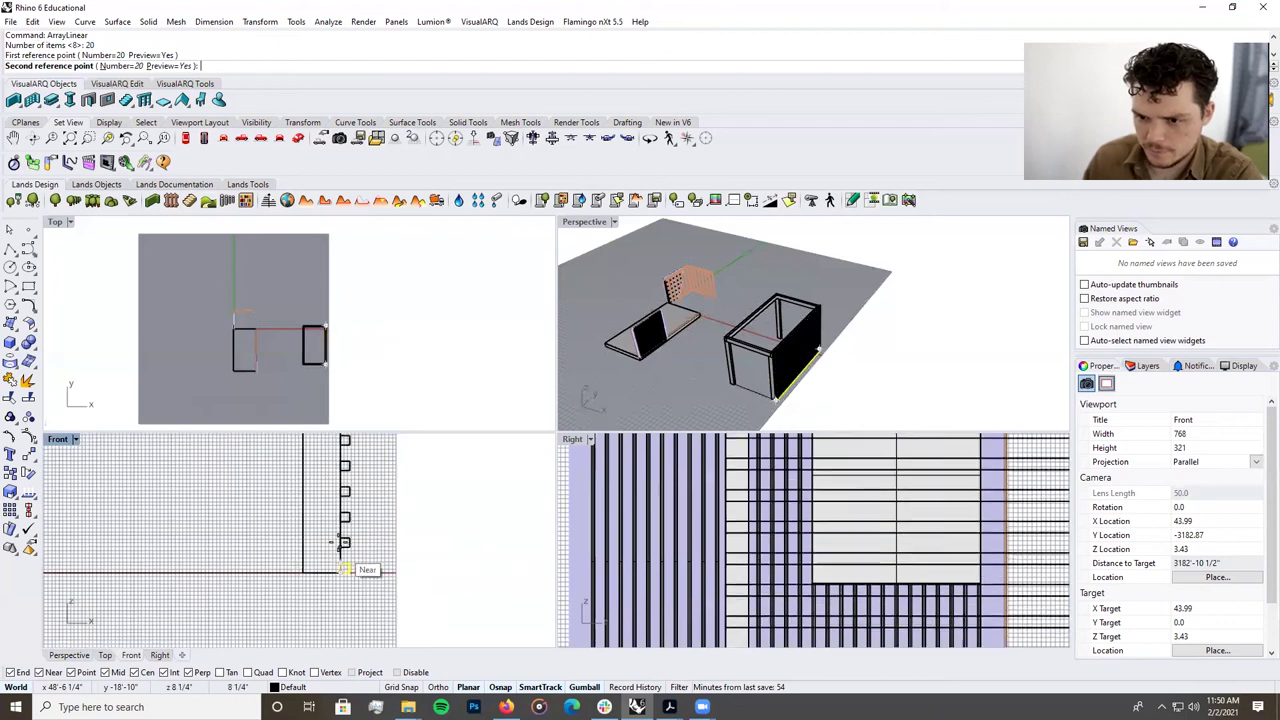
scroll(340, 546, up, 1)
click(341, 547)
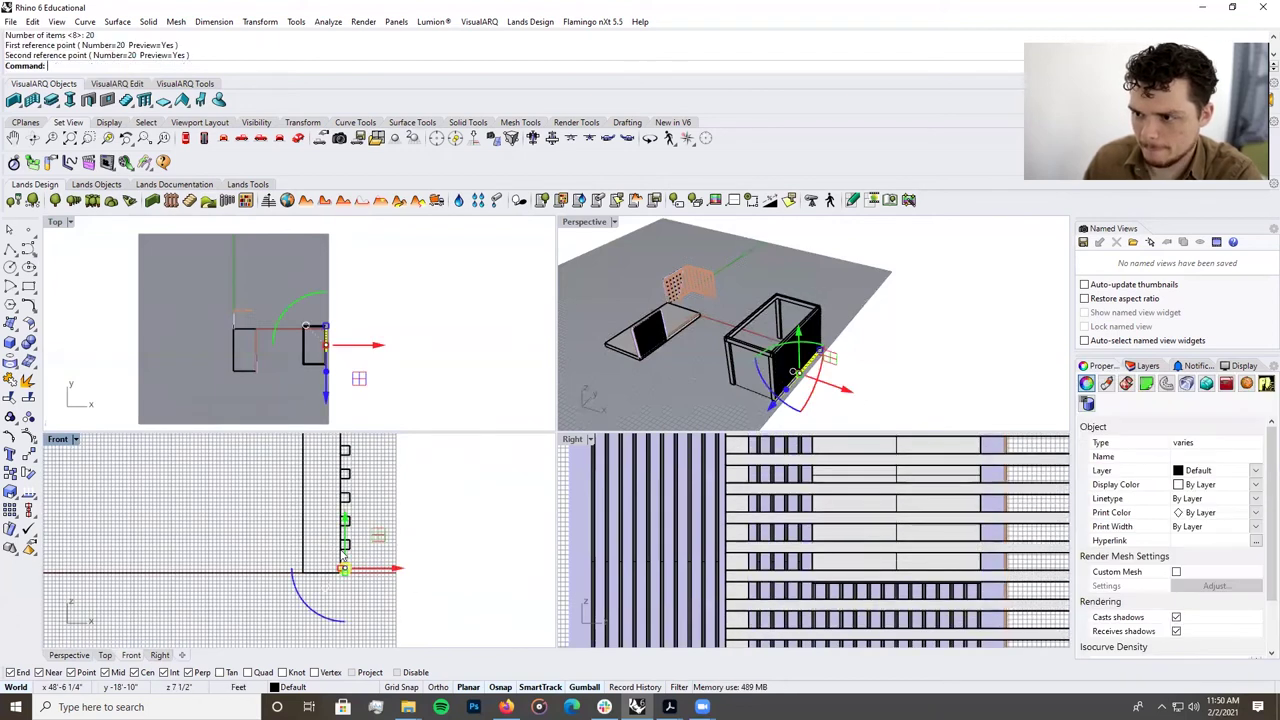
Draw a narrow upright rectangle in the front view from the top slat's outer corner down along the outer faces of the slats.
double_click(586, 222)
scroll(563, 505, up, 4)
right_drag(566, 508, 557, 404)
click(551, 331)
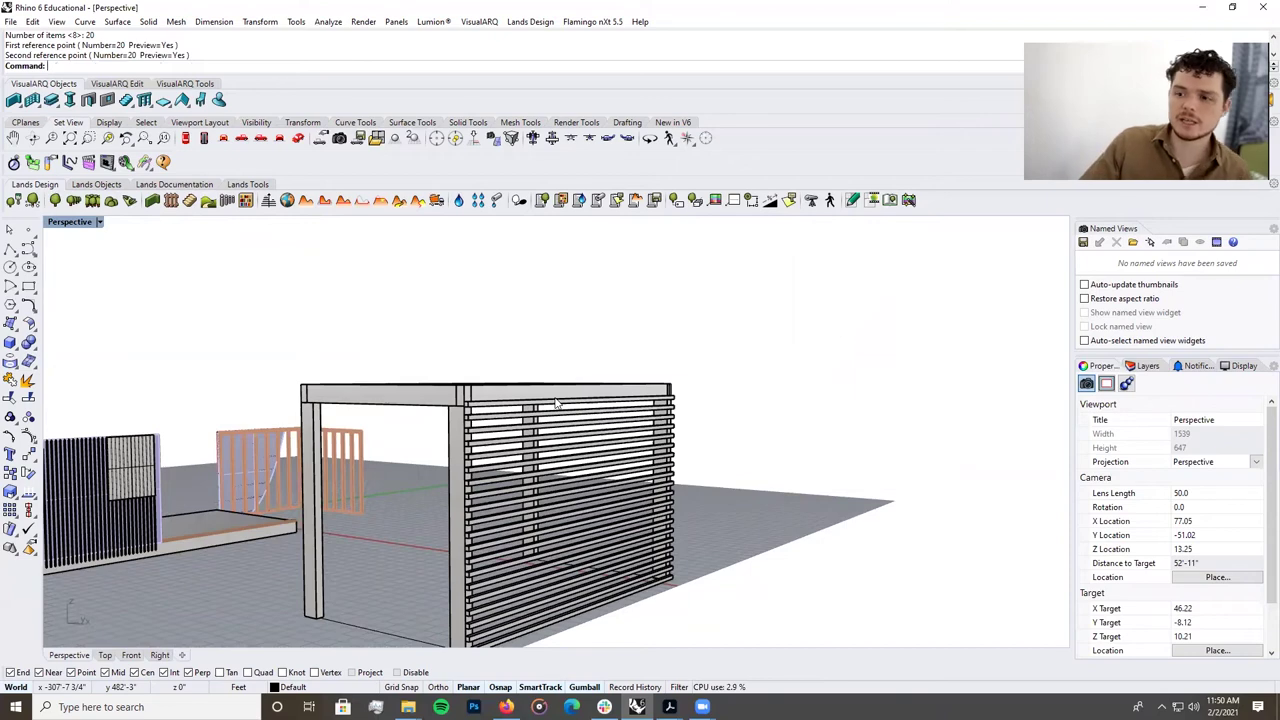
right_drag(566, 503, 537, 549)
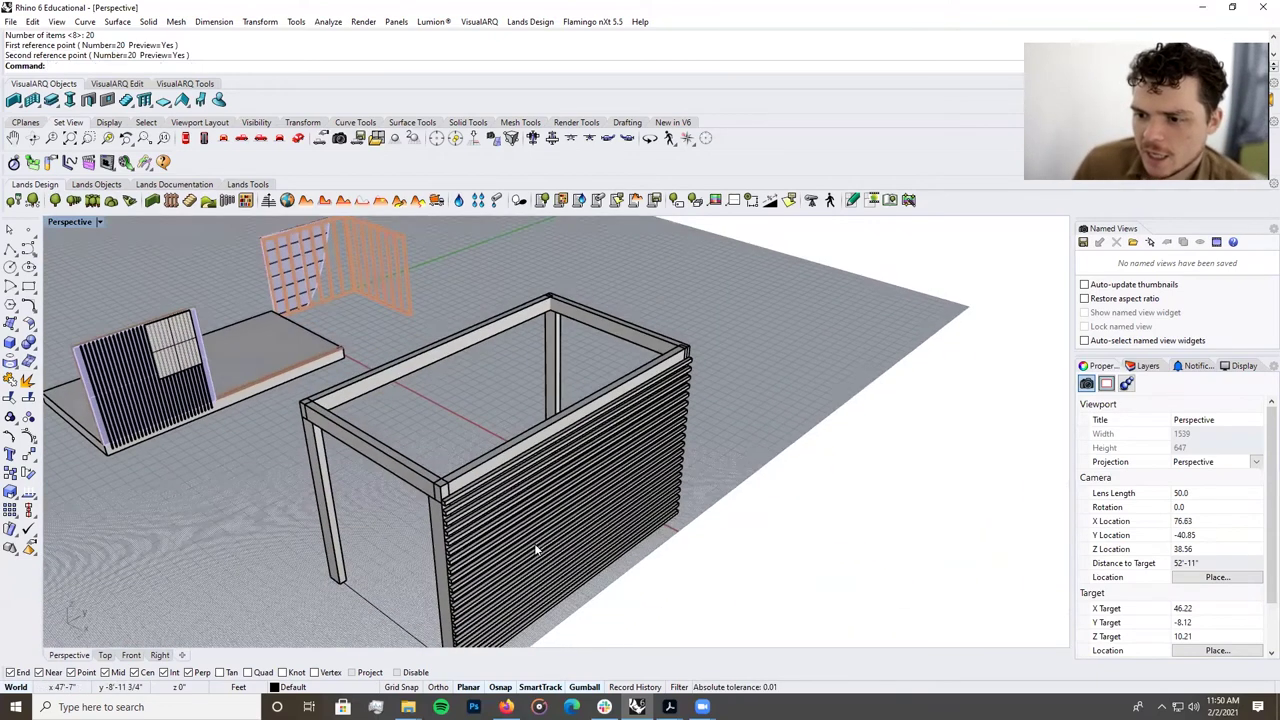
click(30, 287)
right_drag(786, 466, 755, 467)
scroll(755, 467, up, 3)
scroll(669, 406, up, 9)
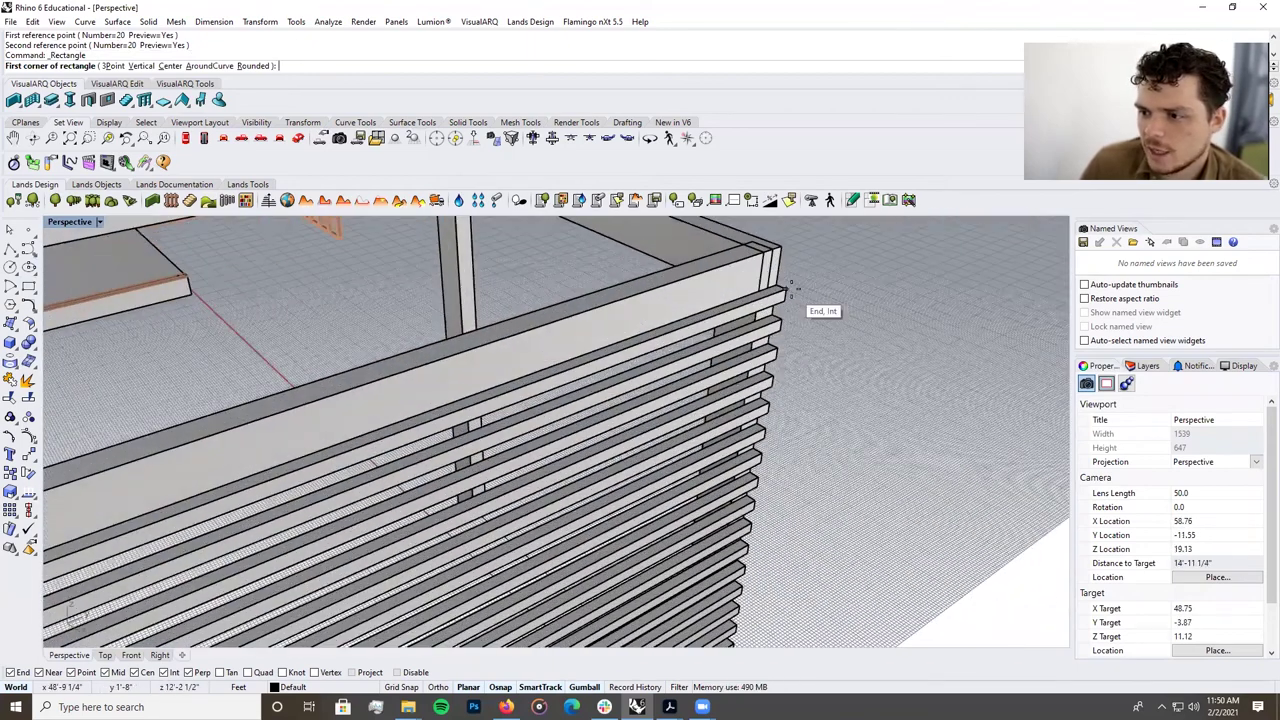
click(790, 288)
scroll(823, 286, down, 10)
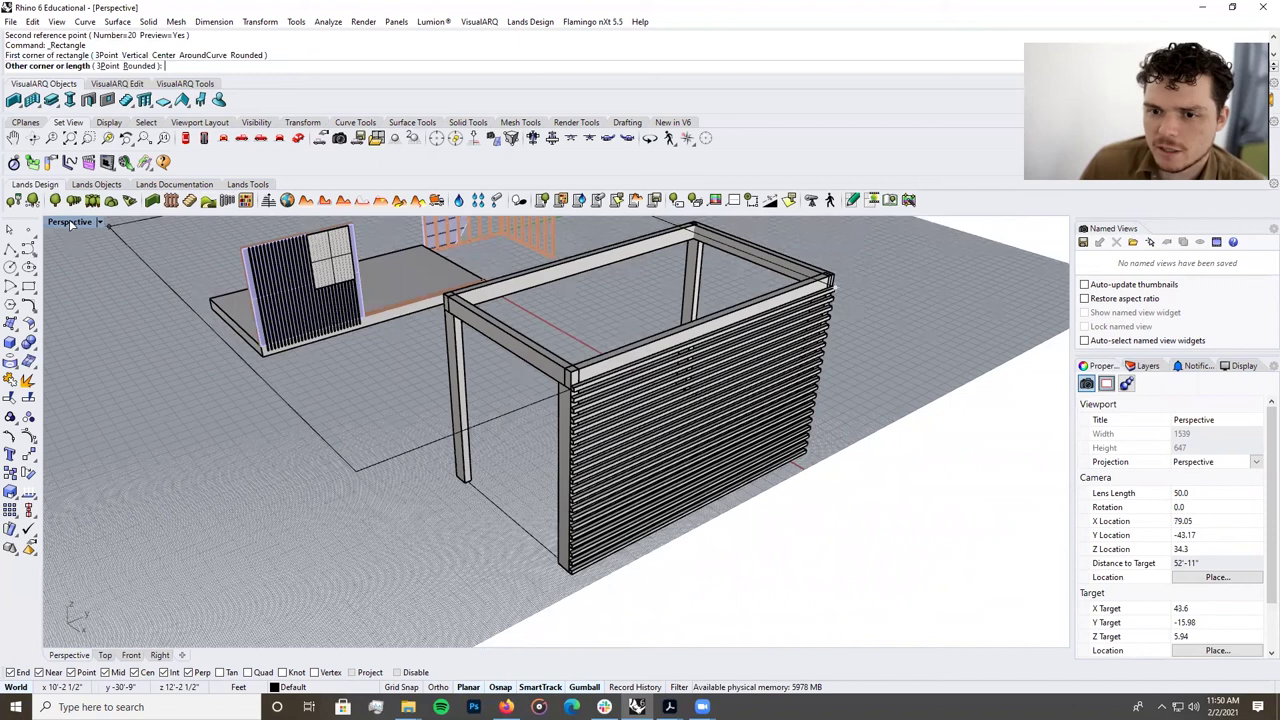
double_click(70, 222)
scroll(400, 586, up, 6)
scroll(378, 497, up, 5)
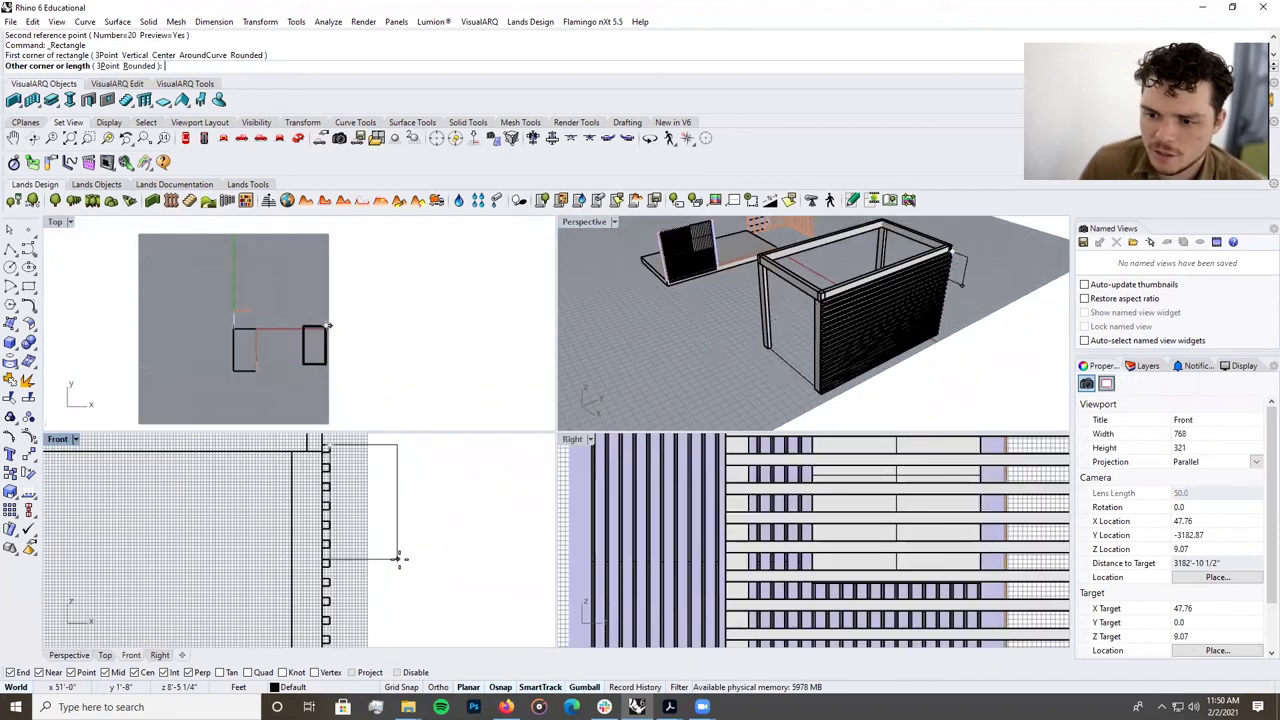
click(341, 609)
Extrude the narrow rectangle horizontally along the slats into a cladding panel over part of the upper wall.
right_drag(920, 300, 975, 287)
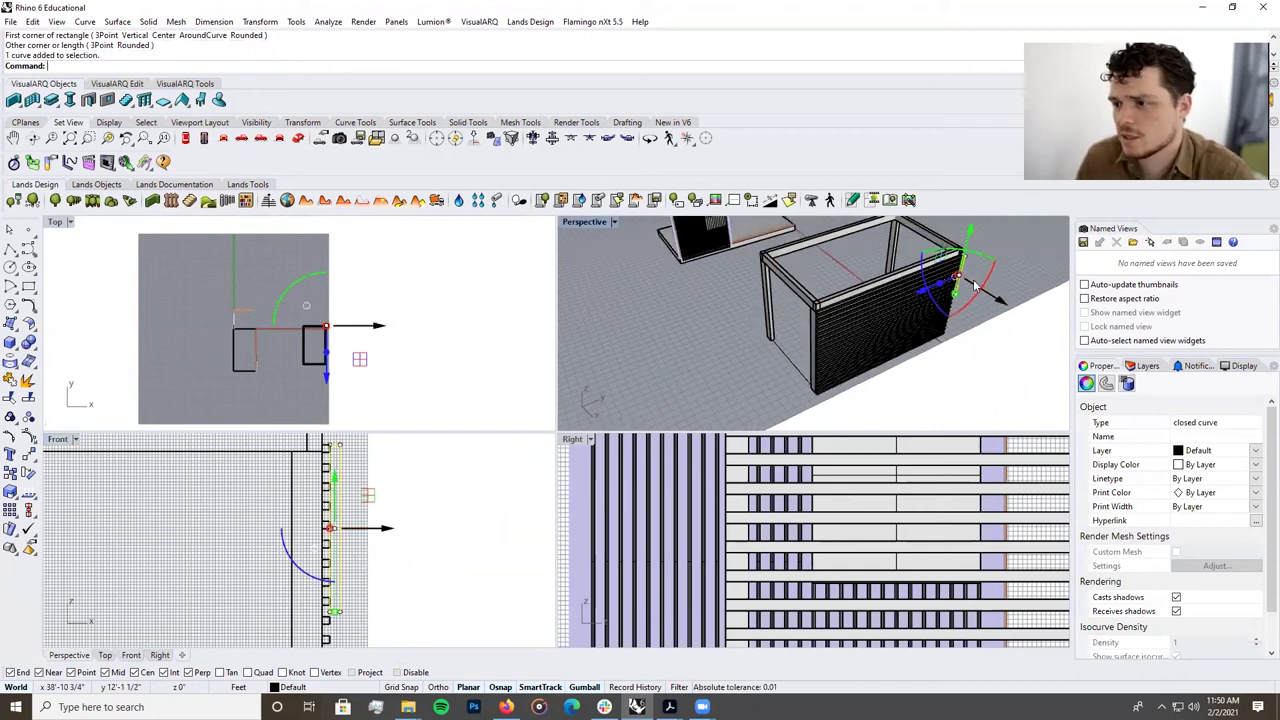
scroll(975, 287, up, 5)
drag(903, 273, 662, 360)
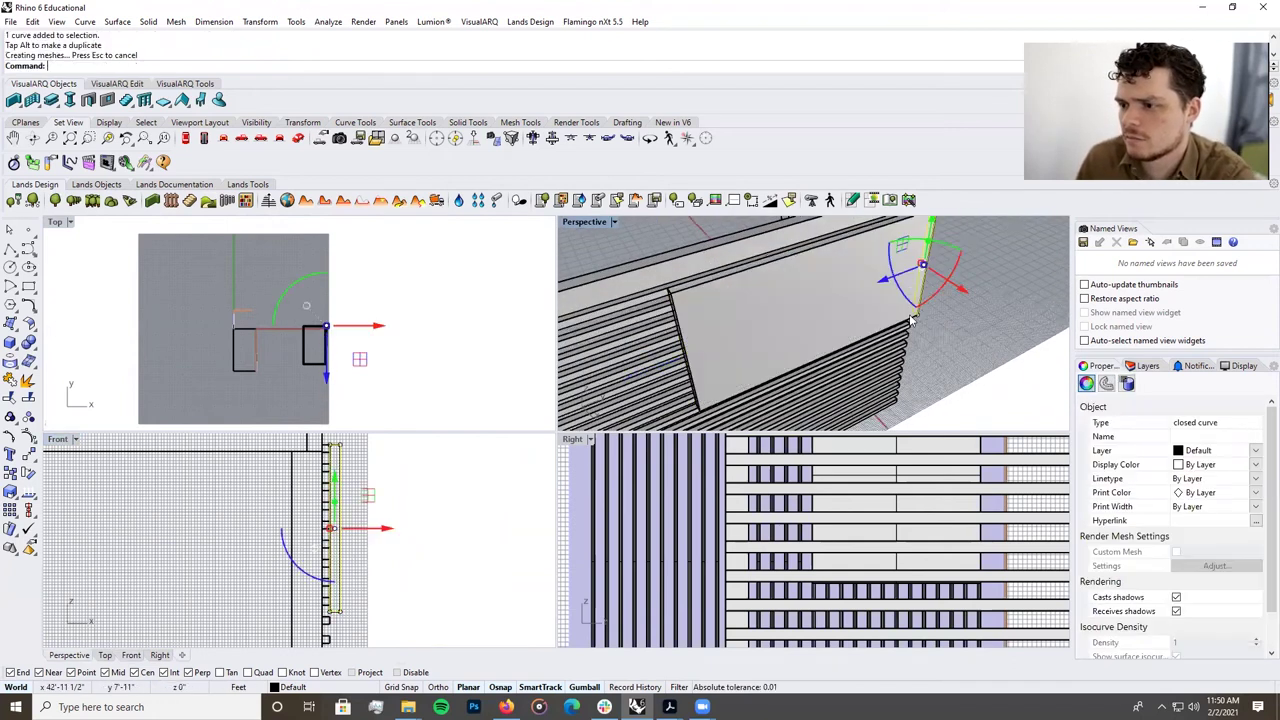
scroll(912, 320, down, 6)
click(973, 343)
click(764, 520)
scroll(764, 520, down, 7)
click(627, 540)
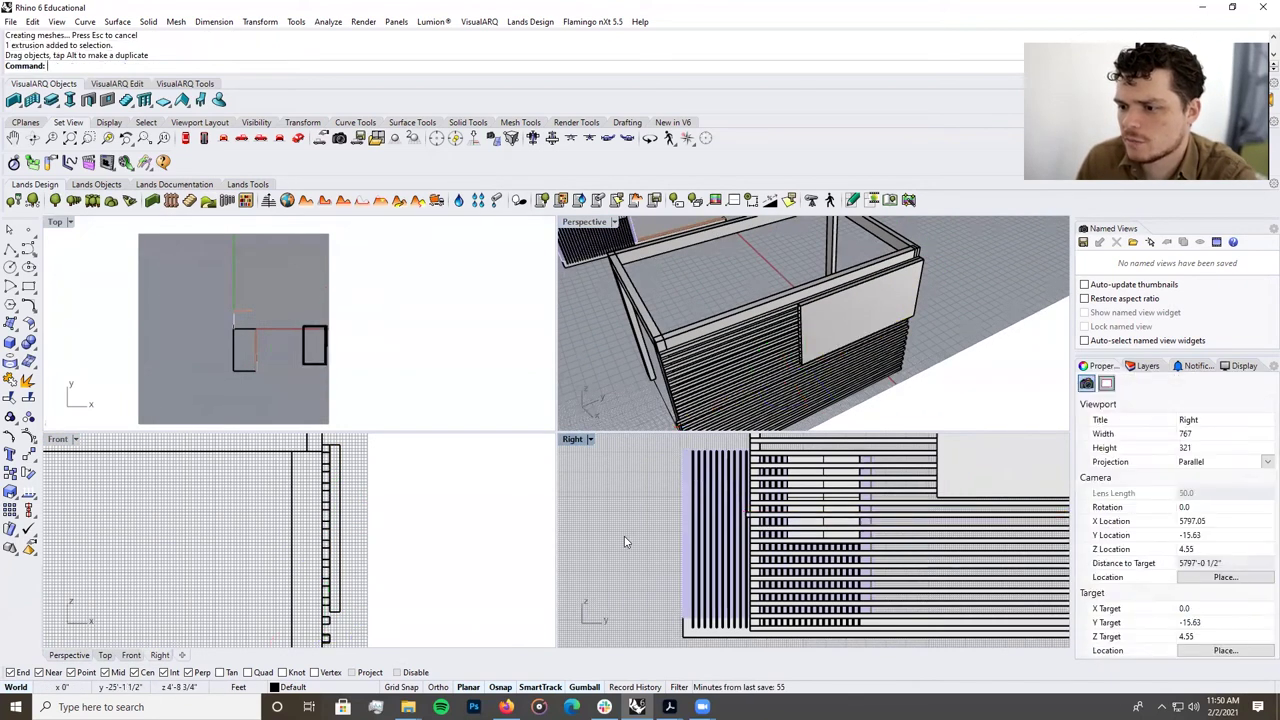
scroll(625, 542, down, 3)
click(988, 303)
Copy the cladding panel in place and move the copy straight down to sit just below the first one.
double_click(588, 224)
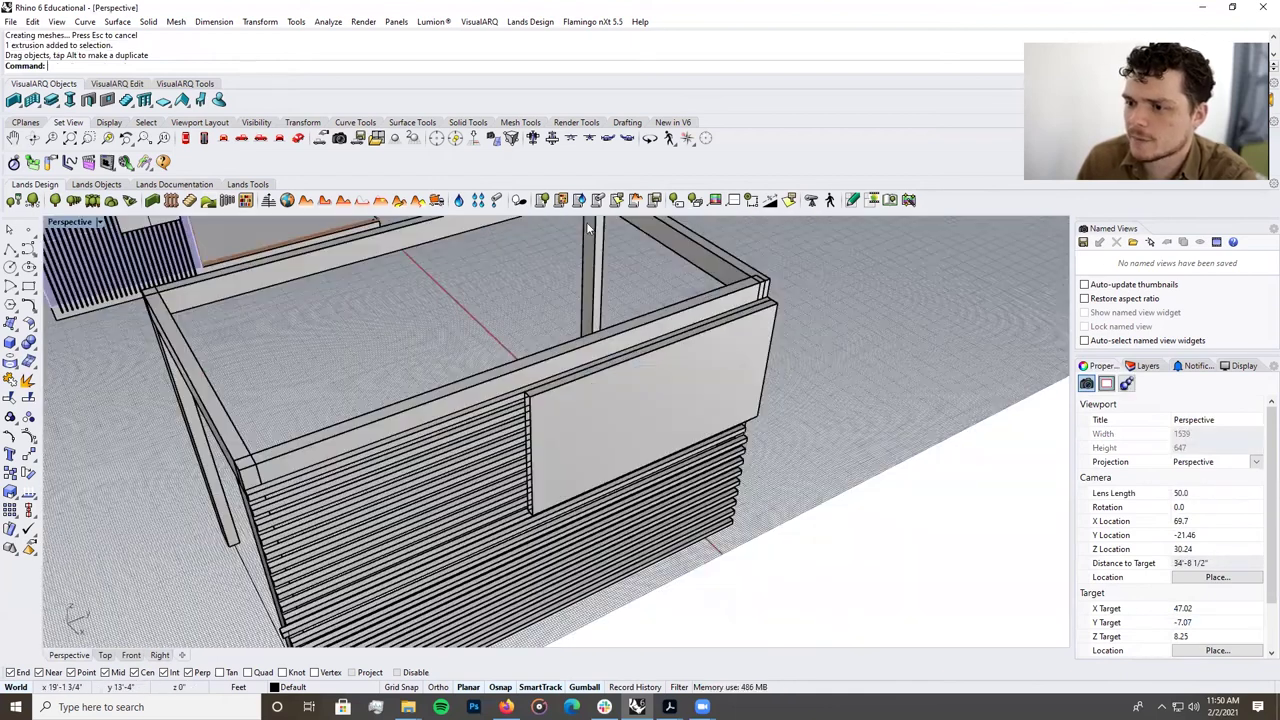
scroll(773, 421, down, 8)
right_drag(775, 424, 737, 388)
click(737, 388)
click(705, 393)
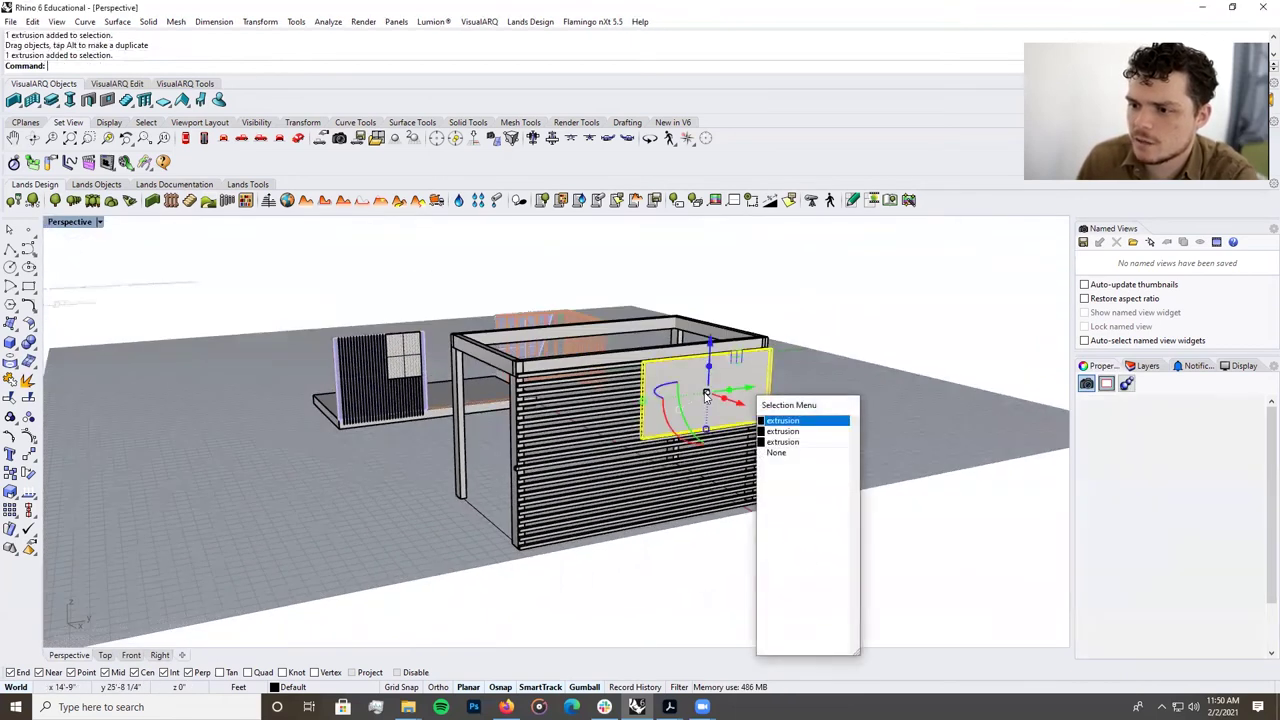
key(Return)
scroll(705, 395, up, 3)
key(ctrl+c)
key(ctrl+v)
drag(713, 342, 712, 460)
key(Escape)
Cap the open ends of both the upper and lower cladding panels to make them closed solids.
right_drag(598, 480, 682, 425)
click(682, 412)
shift+click(688, 493)
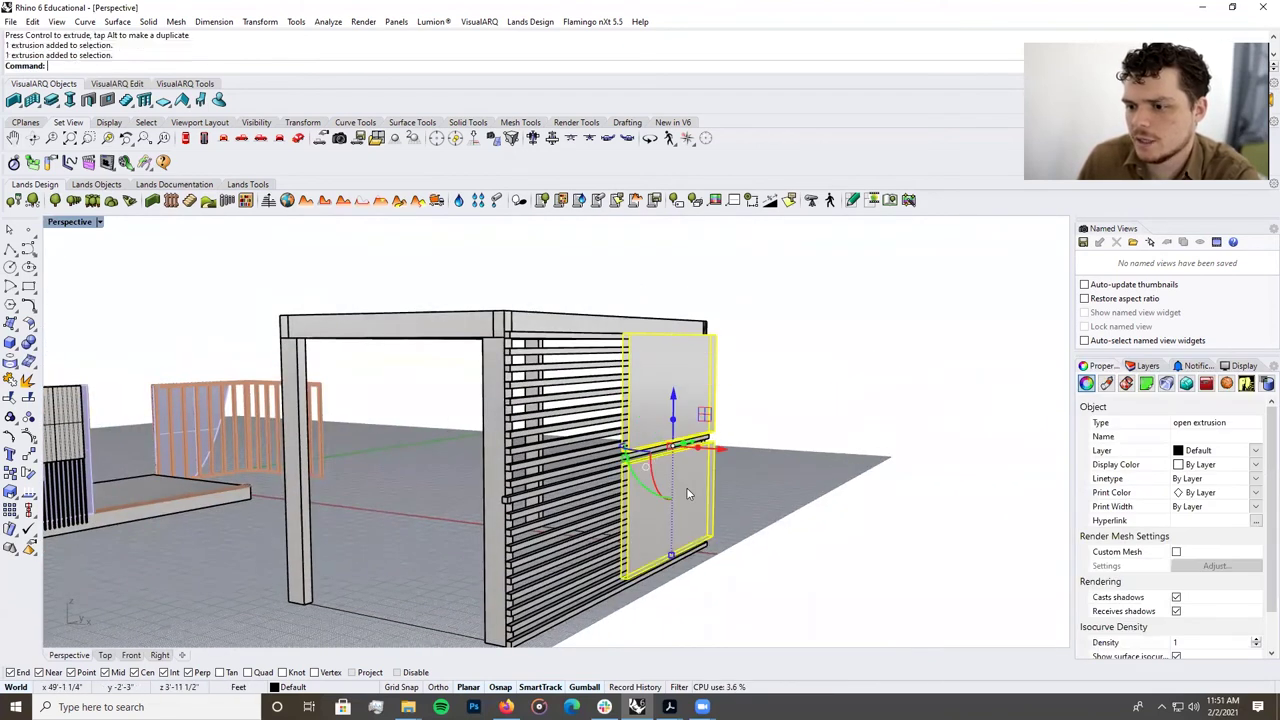
text(cap)
key(Return)
Bring the whole slatted wall into view and show the model's layer list.
right_drag(730, 426, 813, 447)
scroll(880, 461, down, 8)
scroll(800, 448, up, 6)
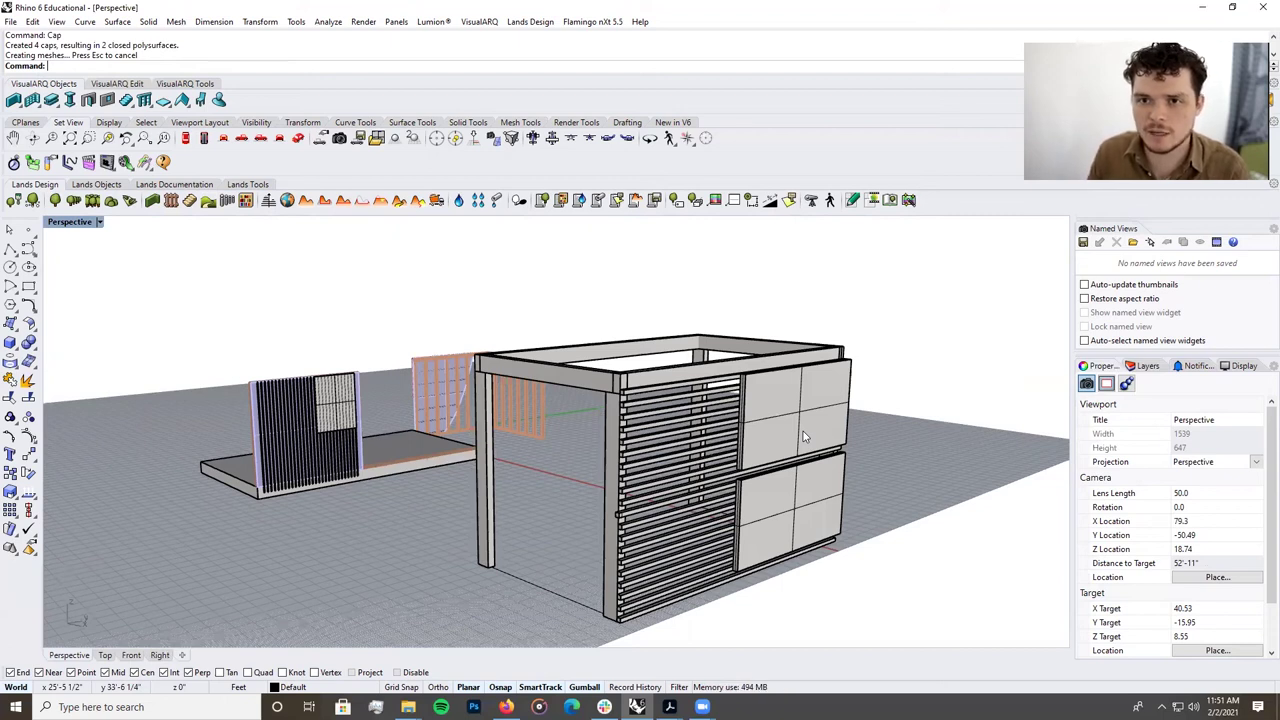
click(1145, 366)
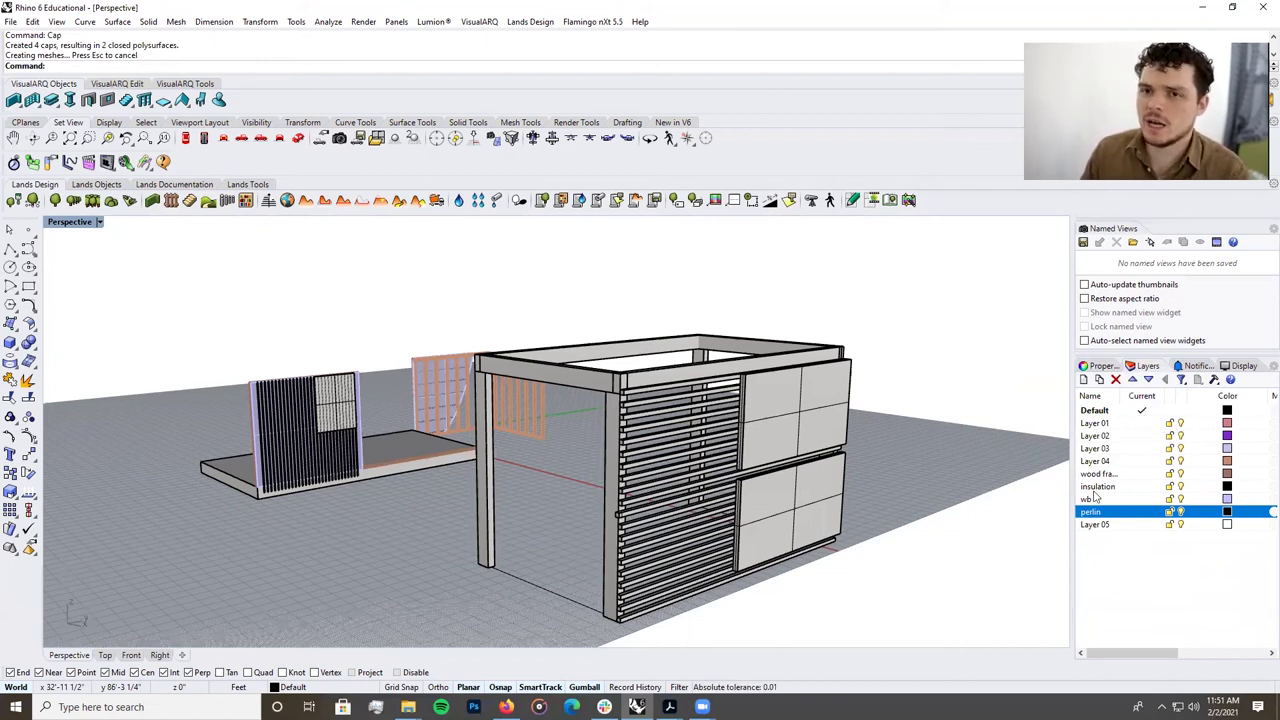
Select the horizontal slats in the lower half of the wall together and clear the selection.
click(679, 608)
click(675, 594)
shift+click(672, 583)
shift+click(668, 571)
shift+click(665, 558)
shift+click(661, 546)
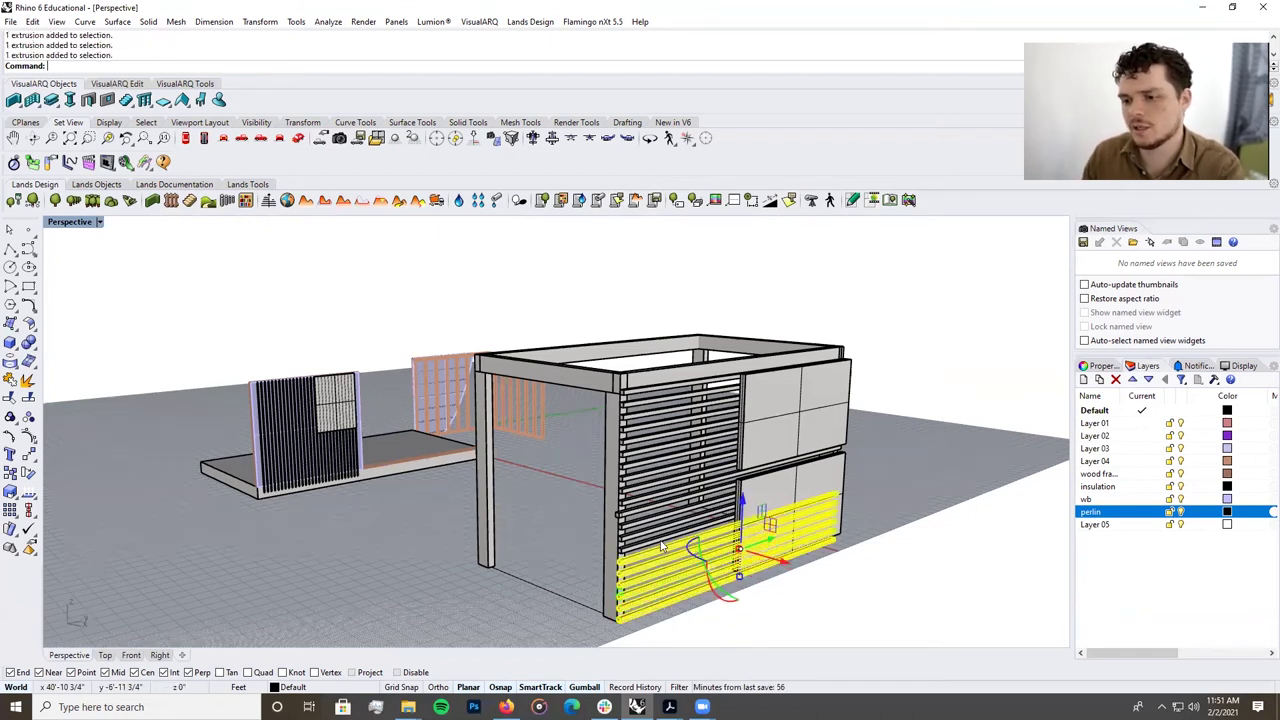
shift+click(661, 535)
shift+click(661, 524)
shift+click(661, 514)
shift+click(661, 505)
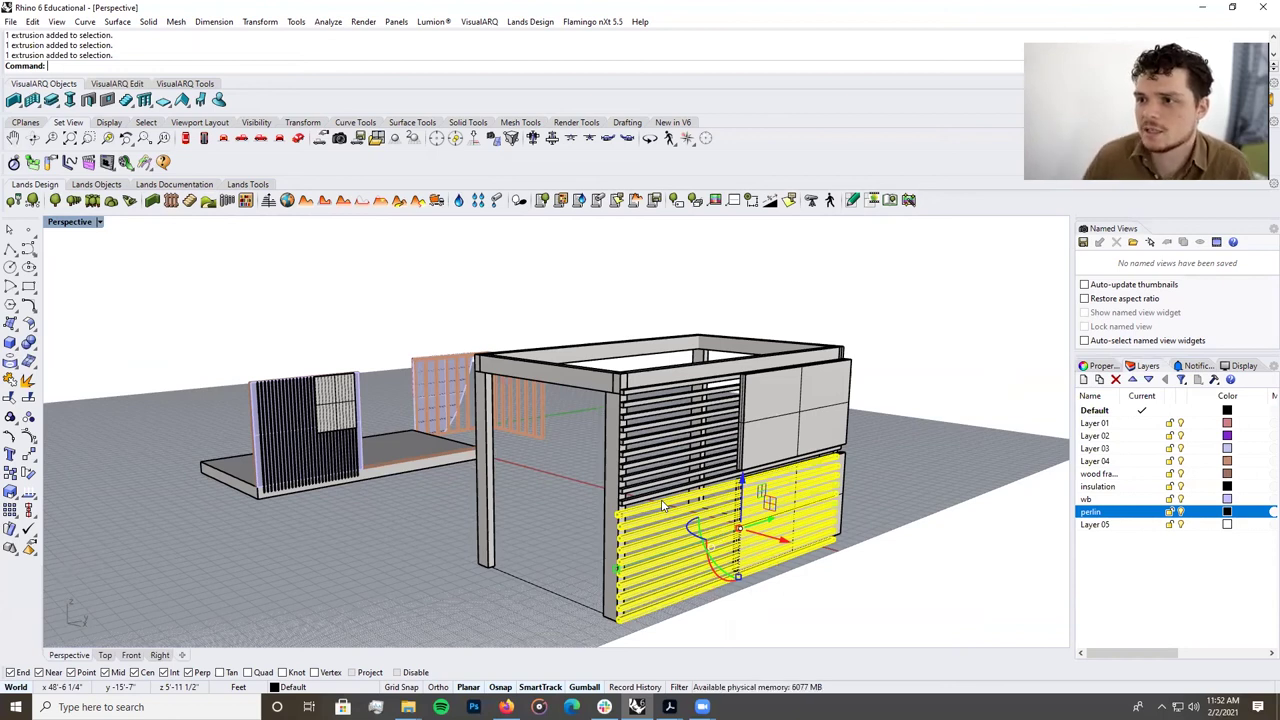
key(Delete)
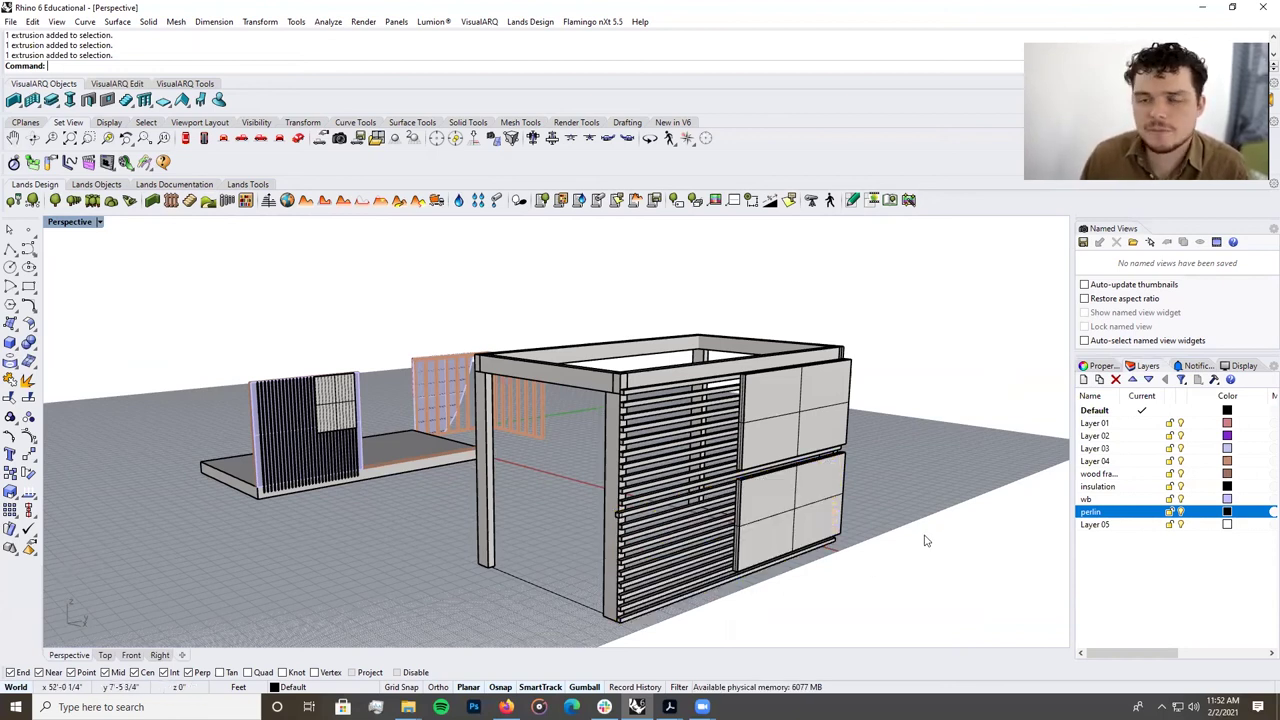